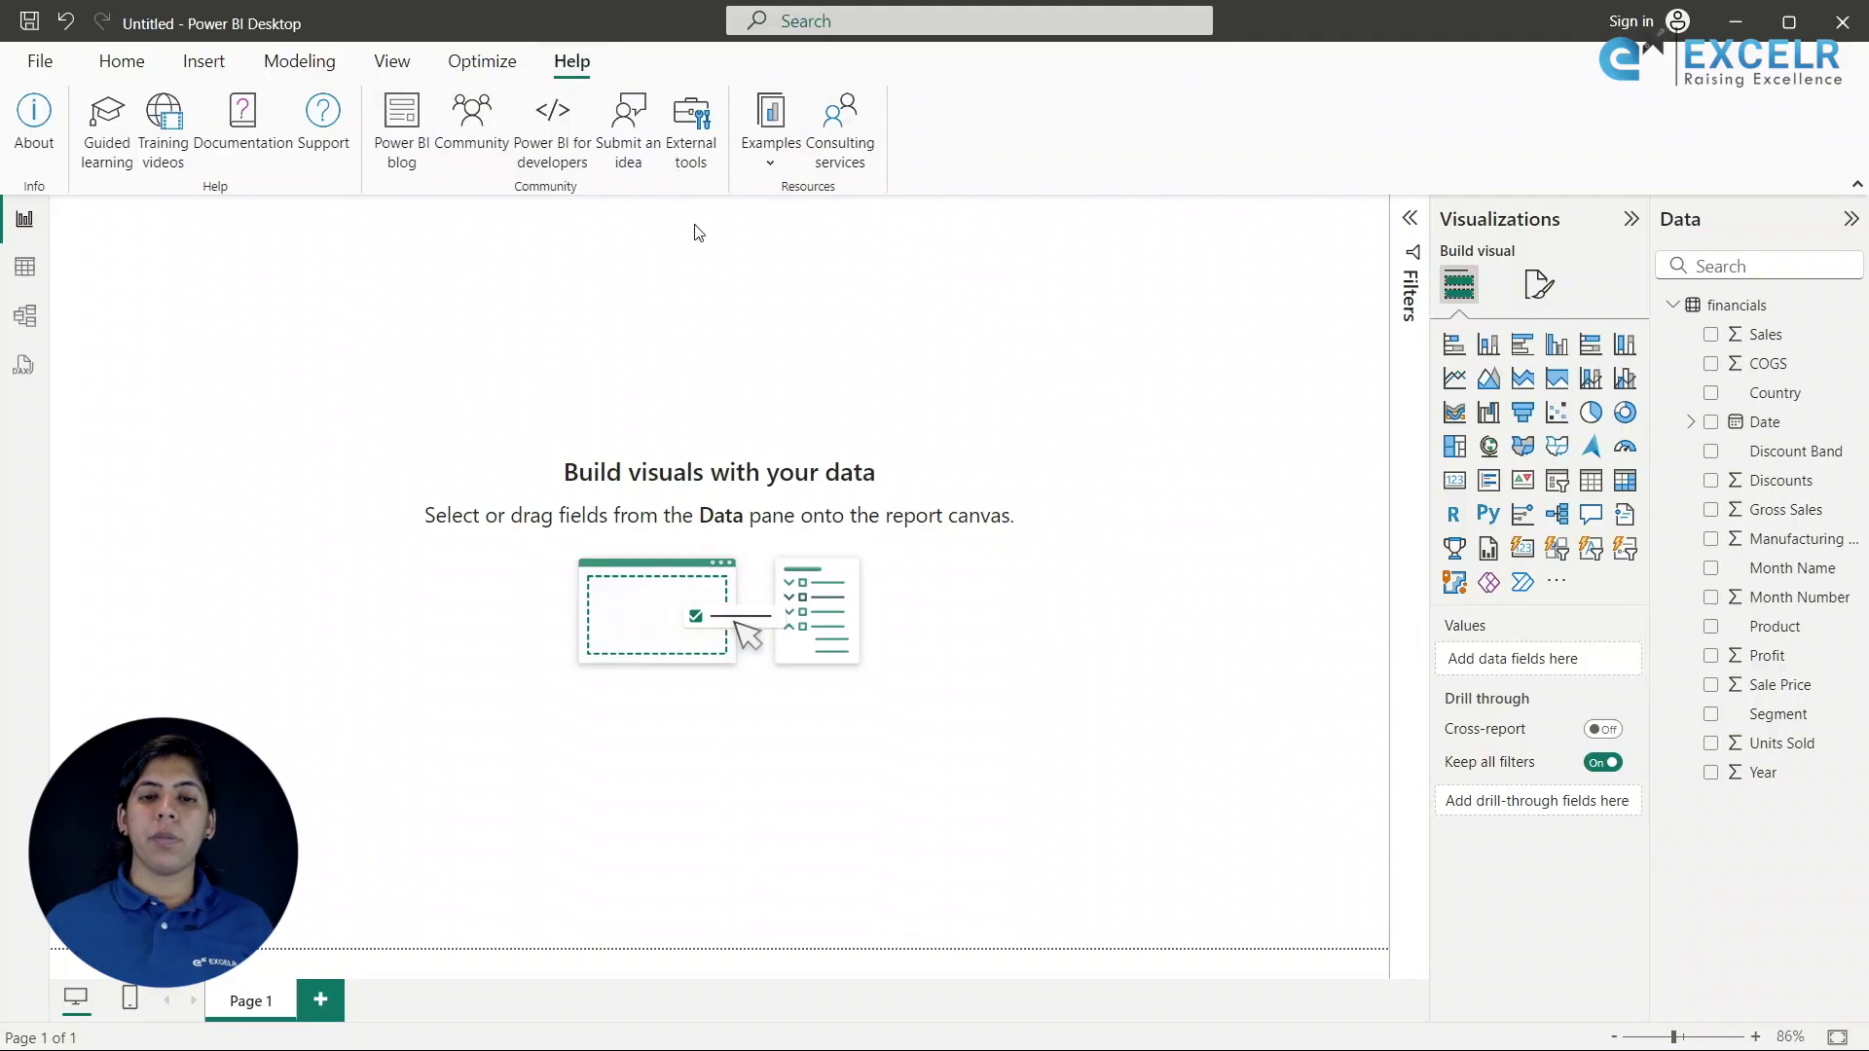
Open the built-in sample data for loading and select the financials table from Financial Sample.xlsx.
left_click(769, 160)
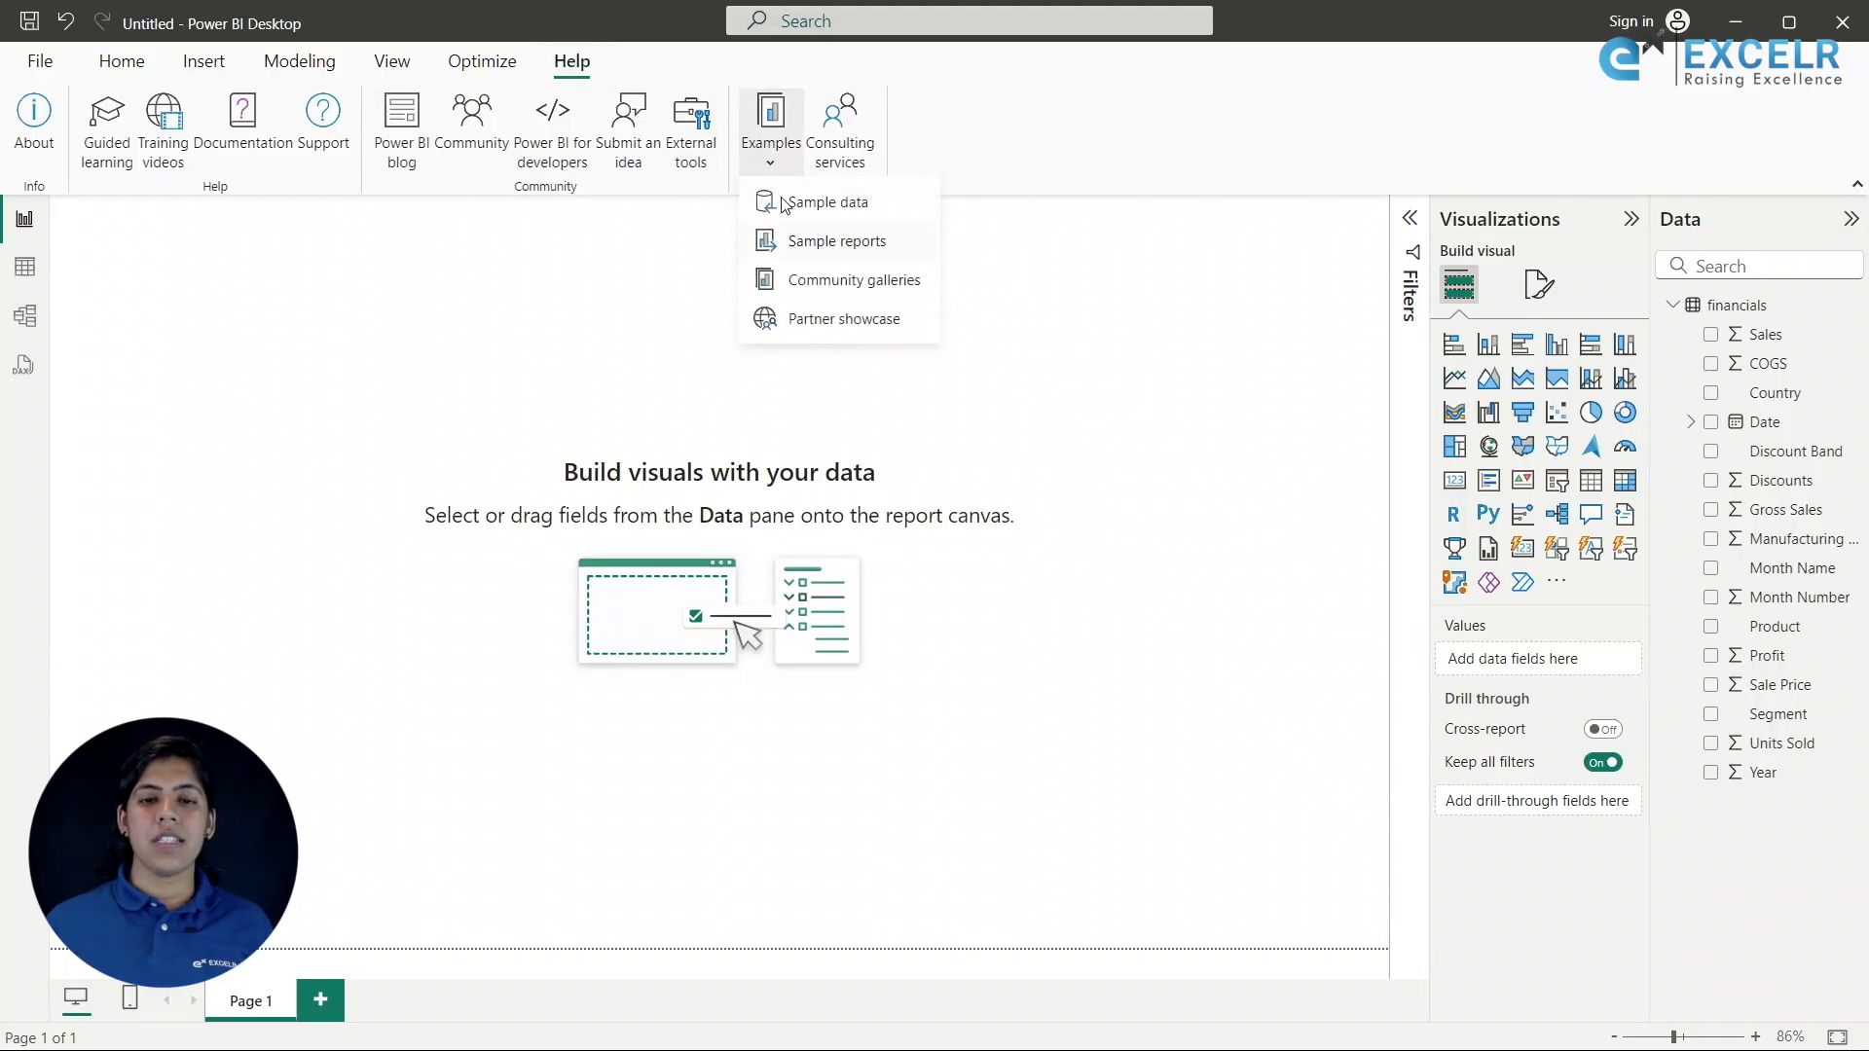
left_click(850, 204)
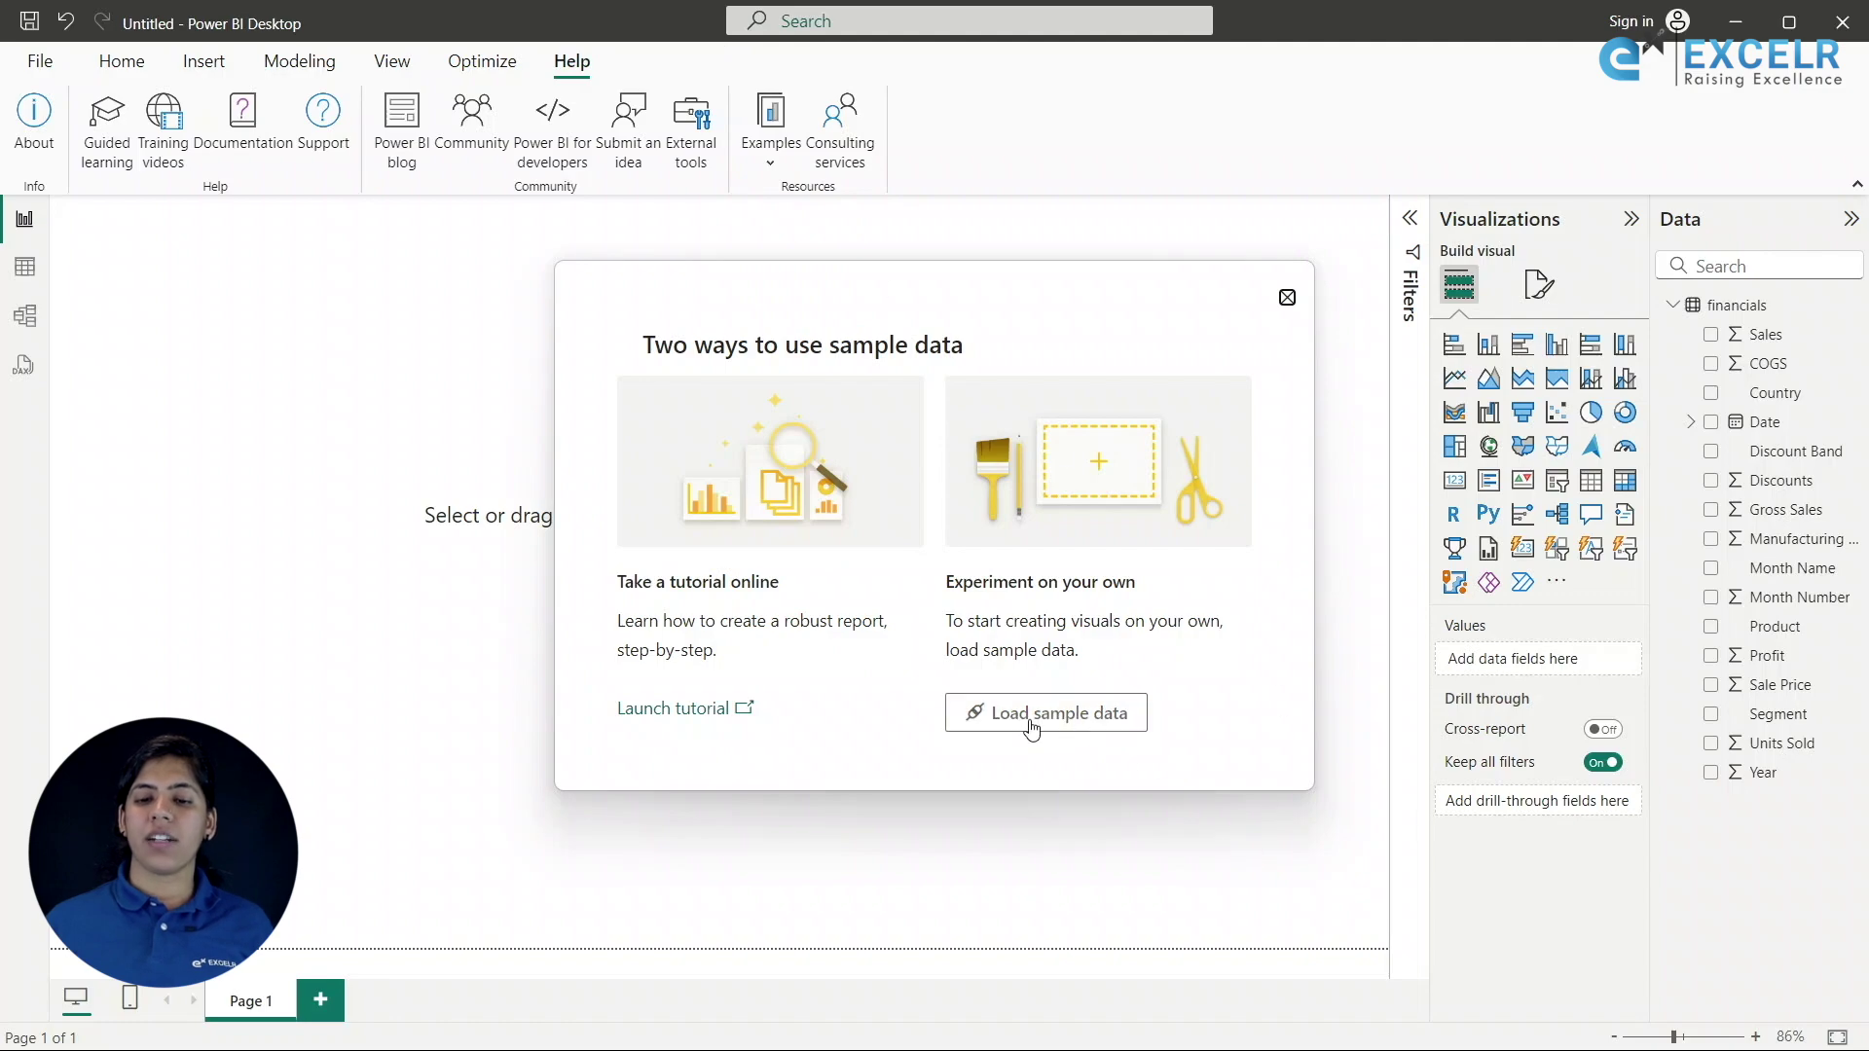
left_click(1086, 720)
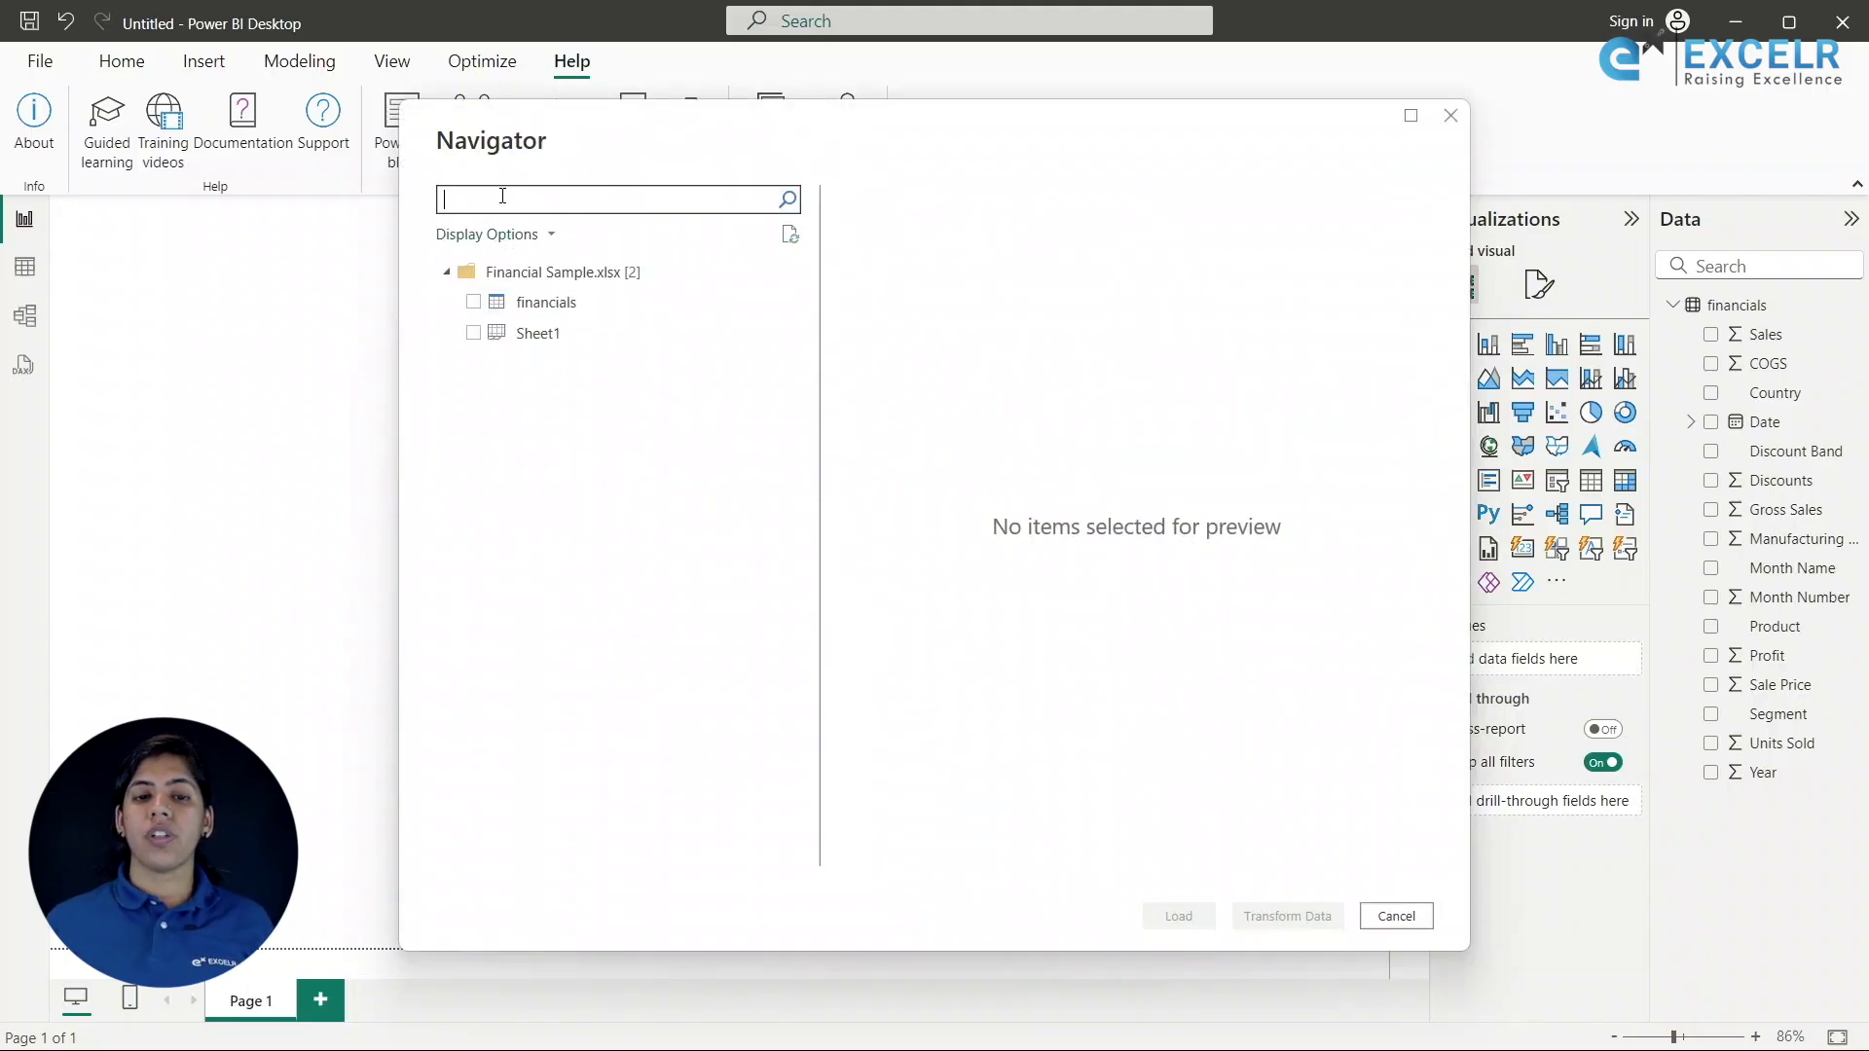
left_click(474, 304)
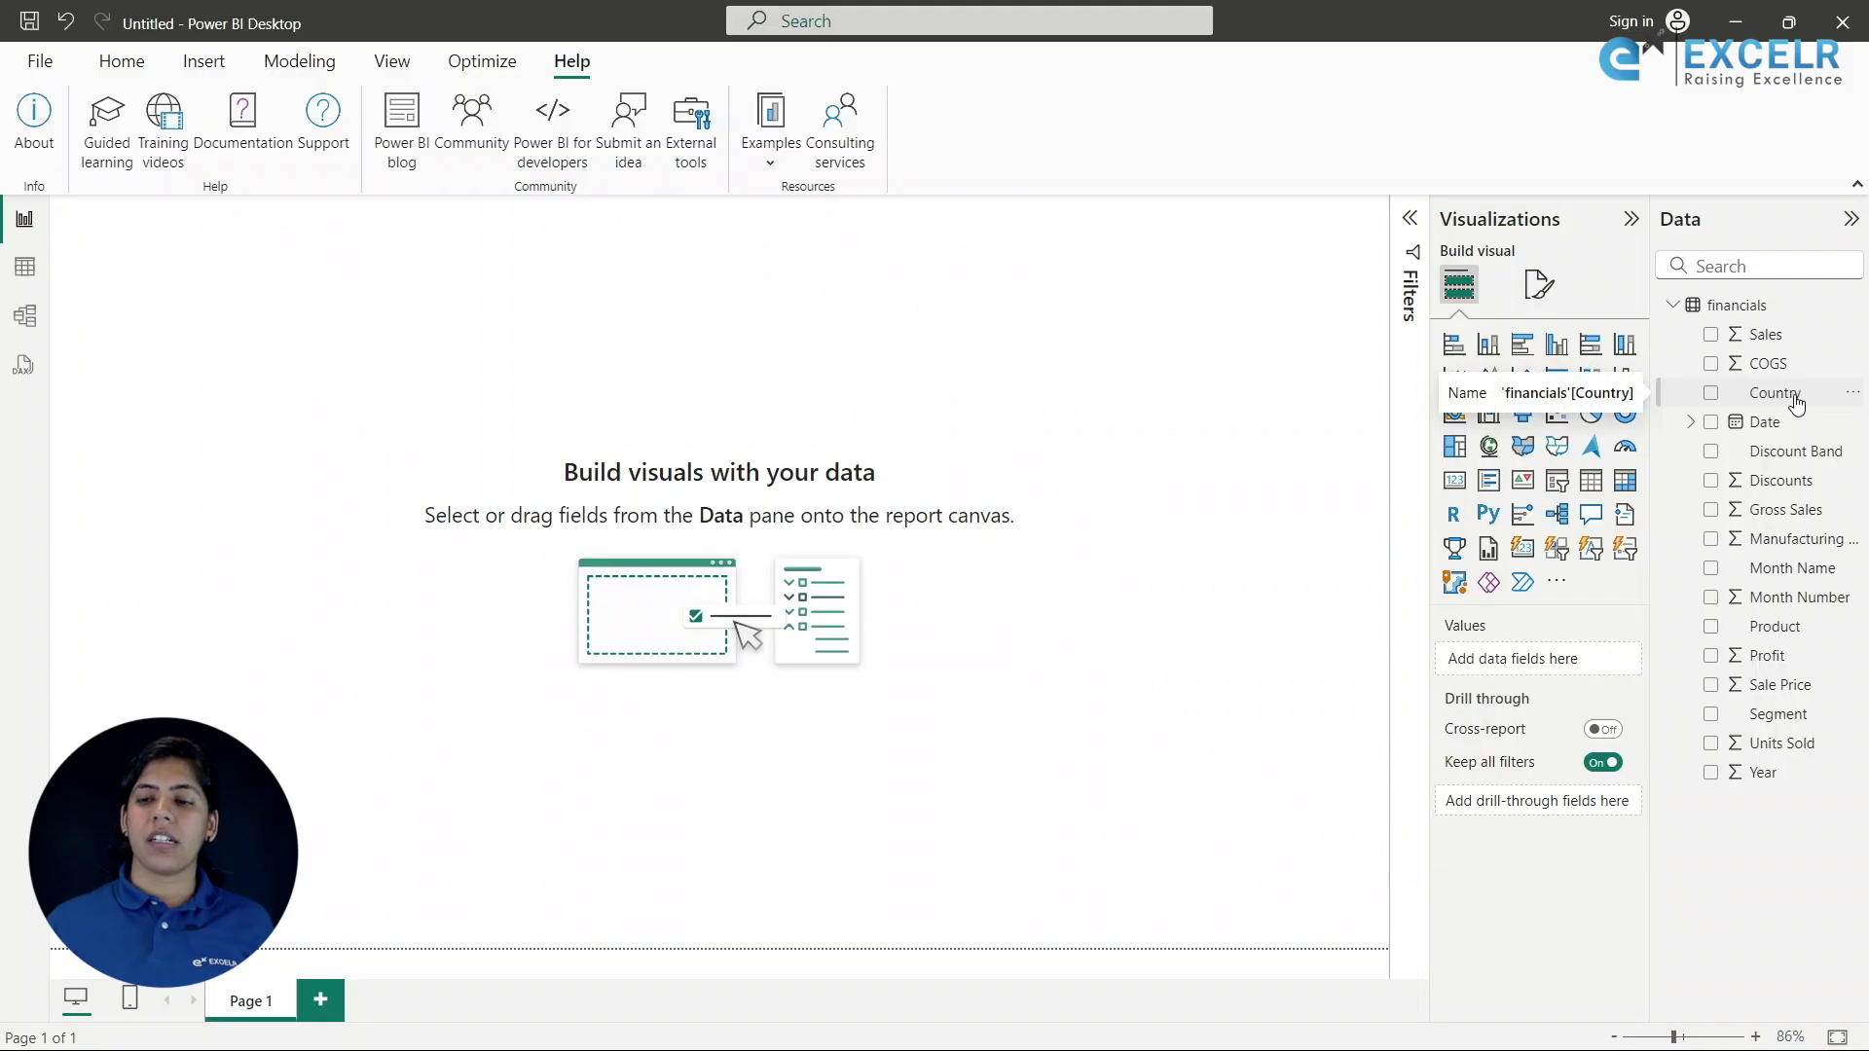
Add a clustered bar chart near the page's upper-left corner, with Country on the Y-axis and Sales on the X-axis.
left_click(1528, 353)
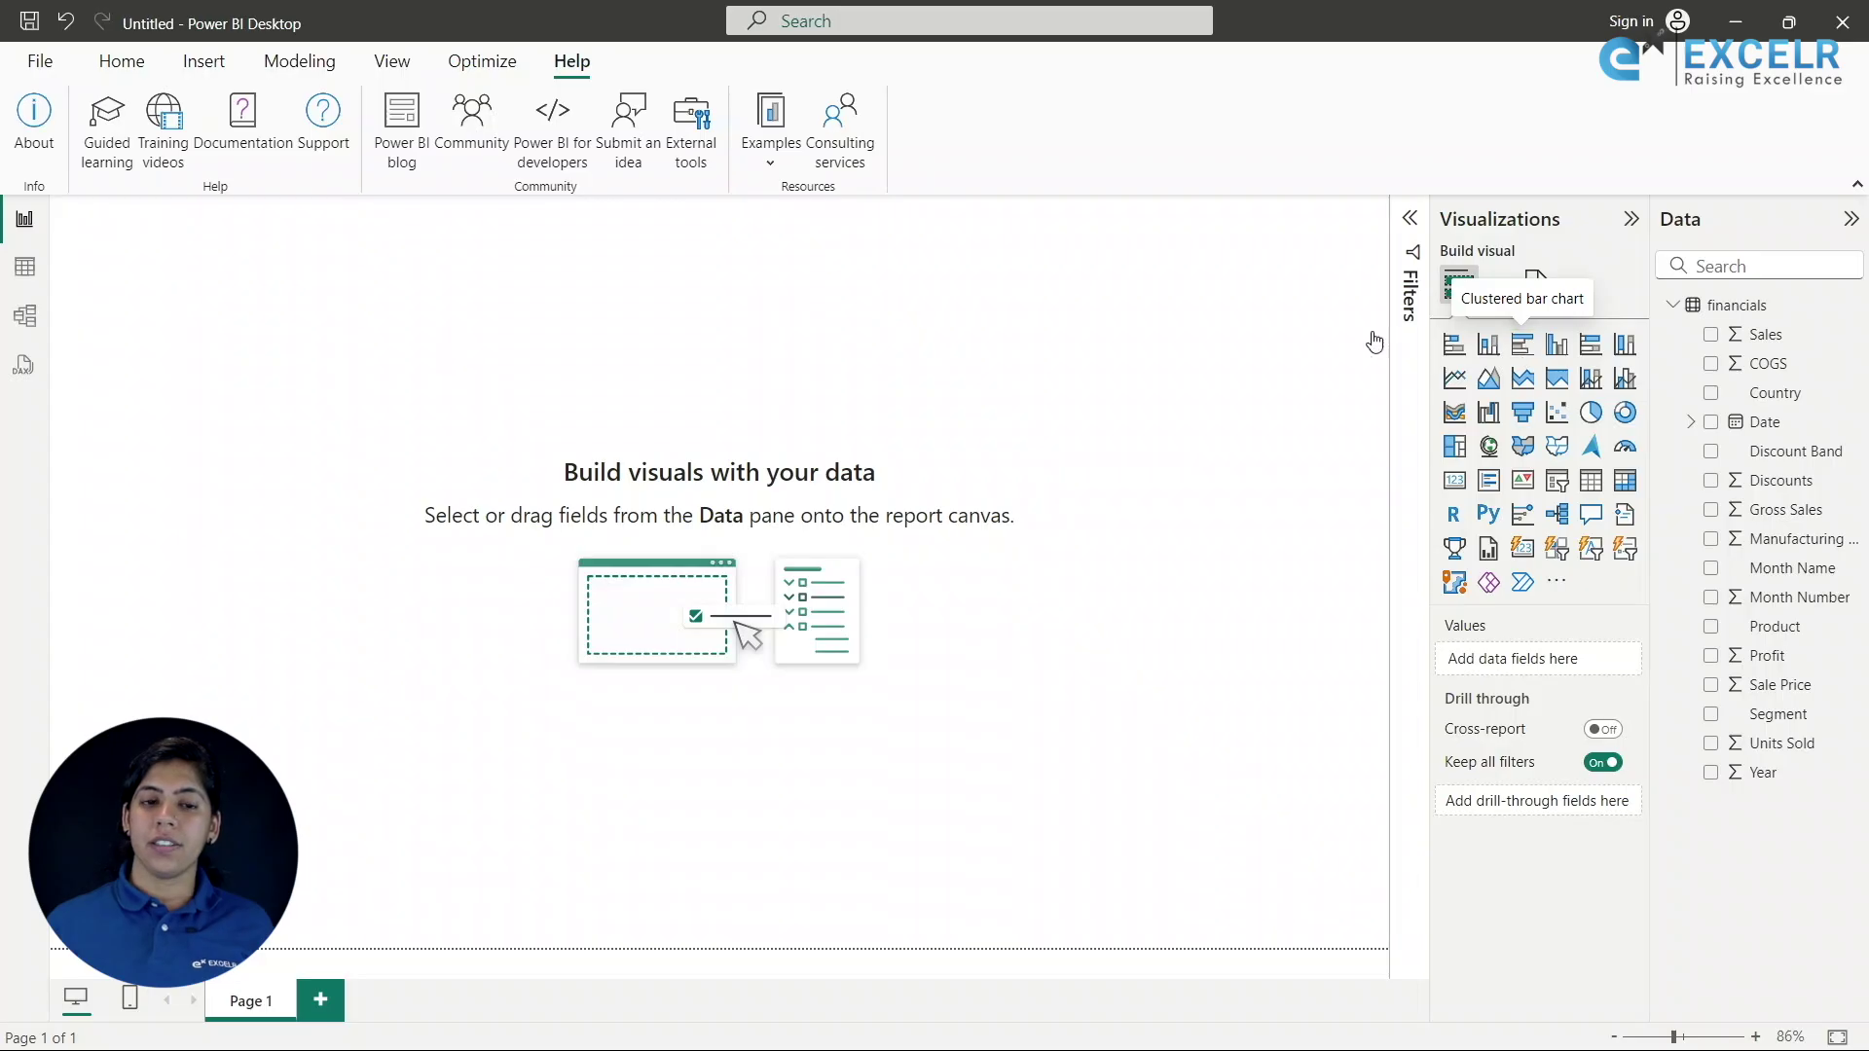
left_click_drag(251, 236, 288, 303)
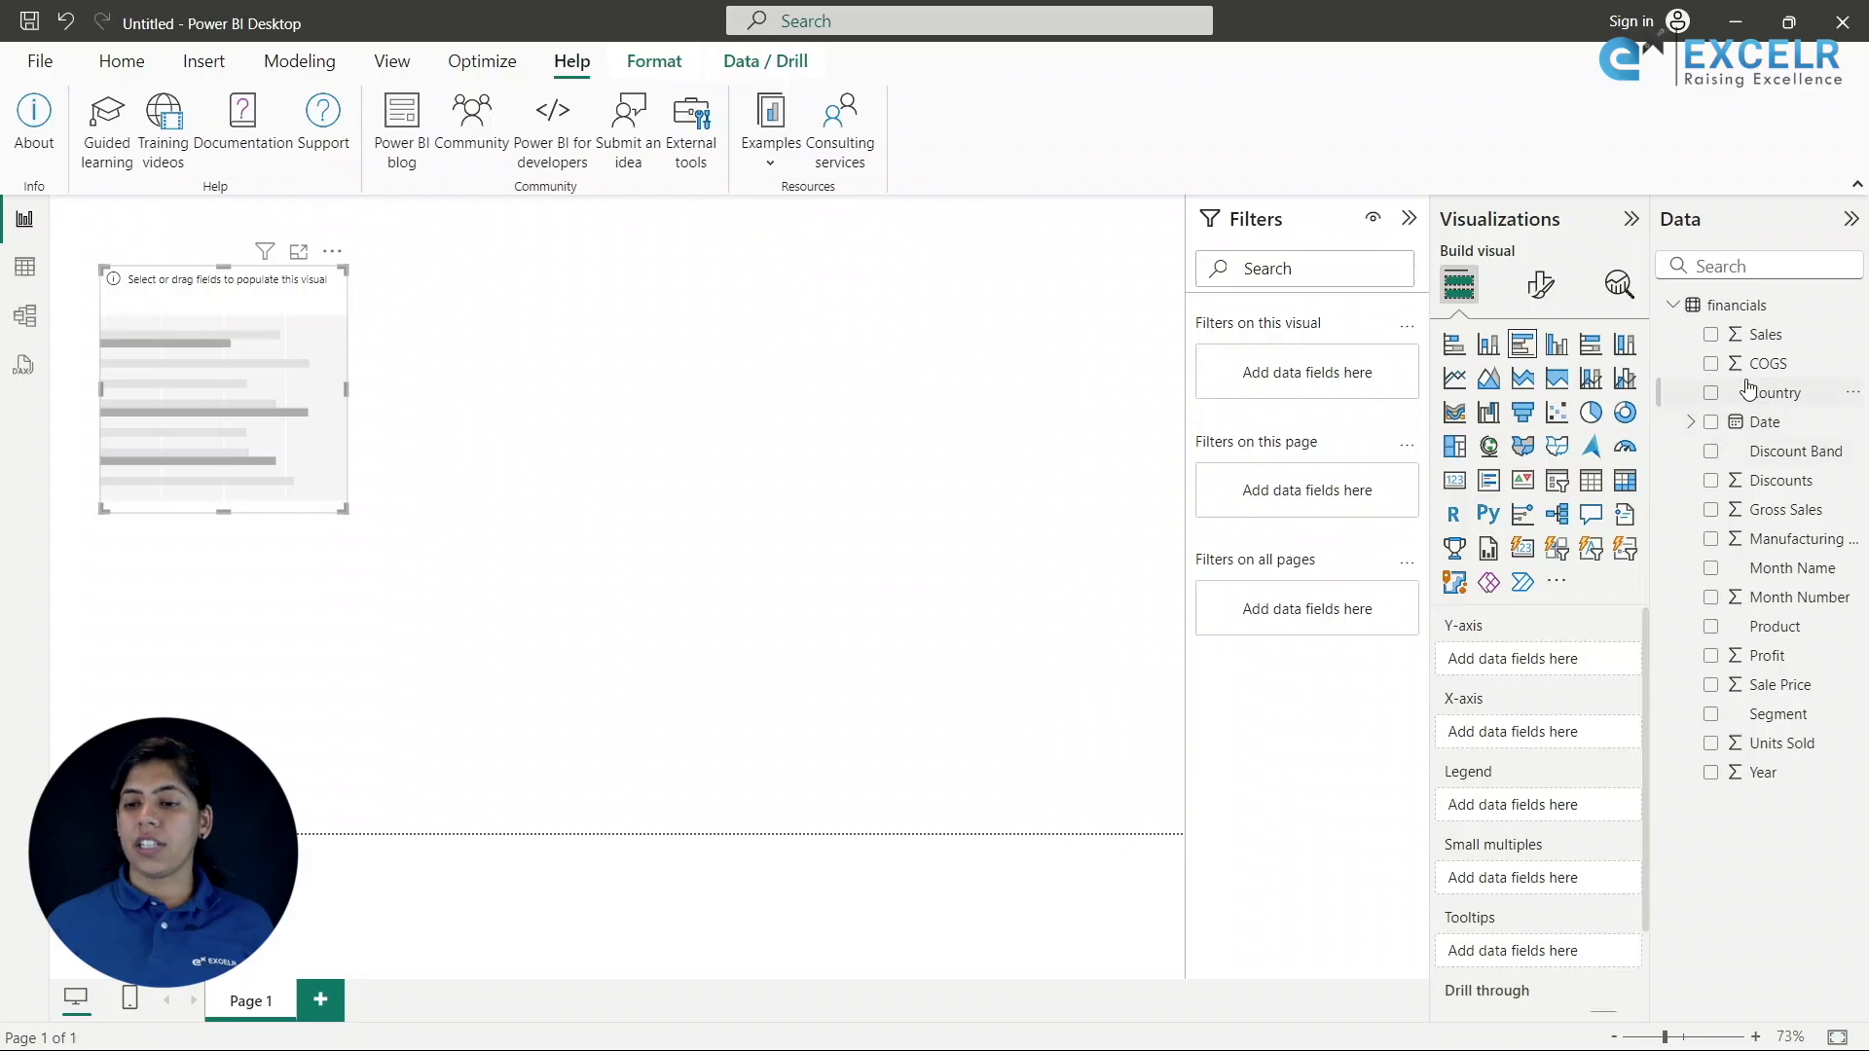
left_click(1711, 394)
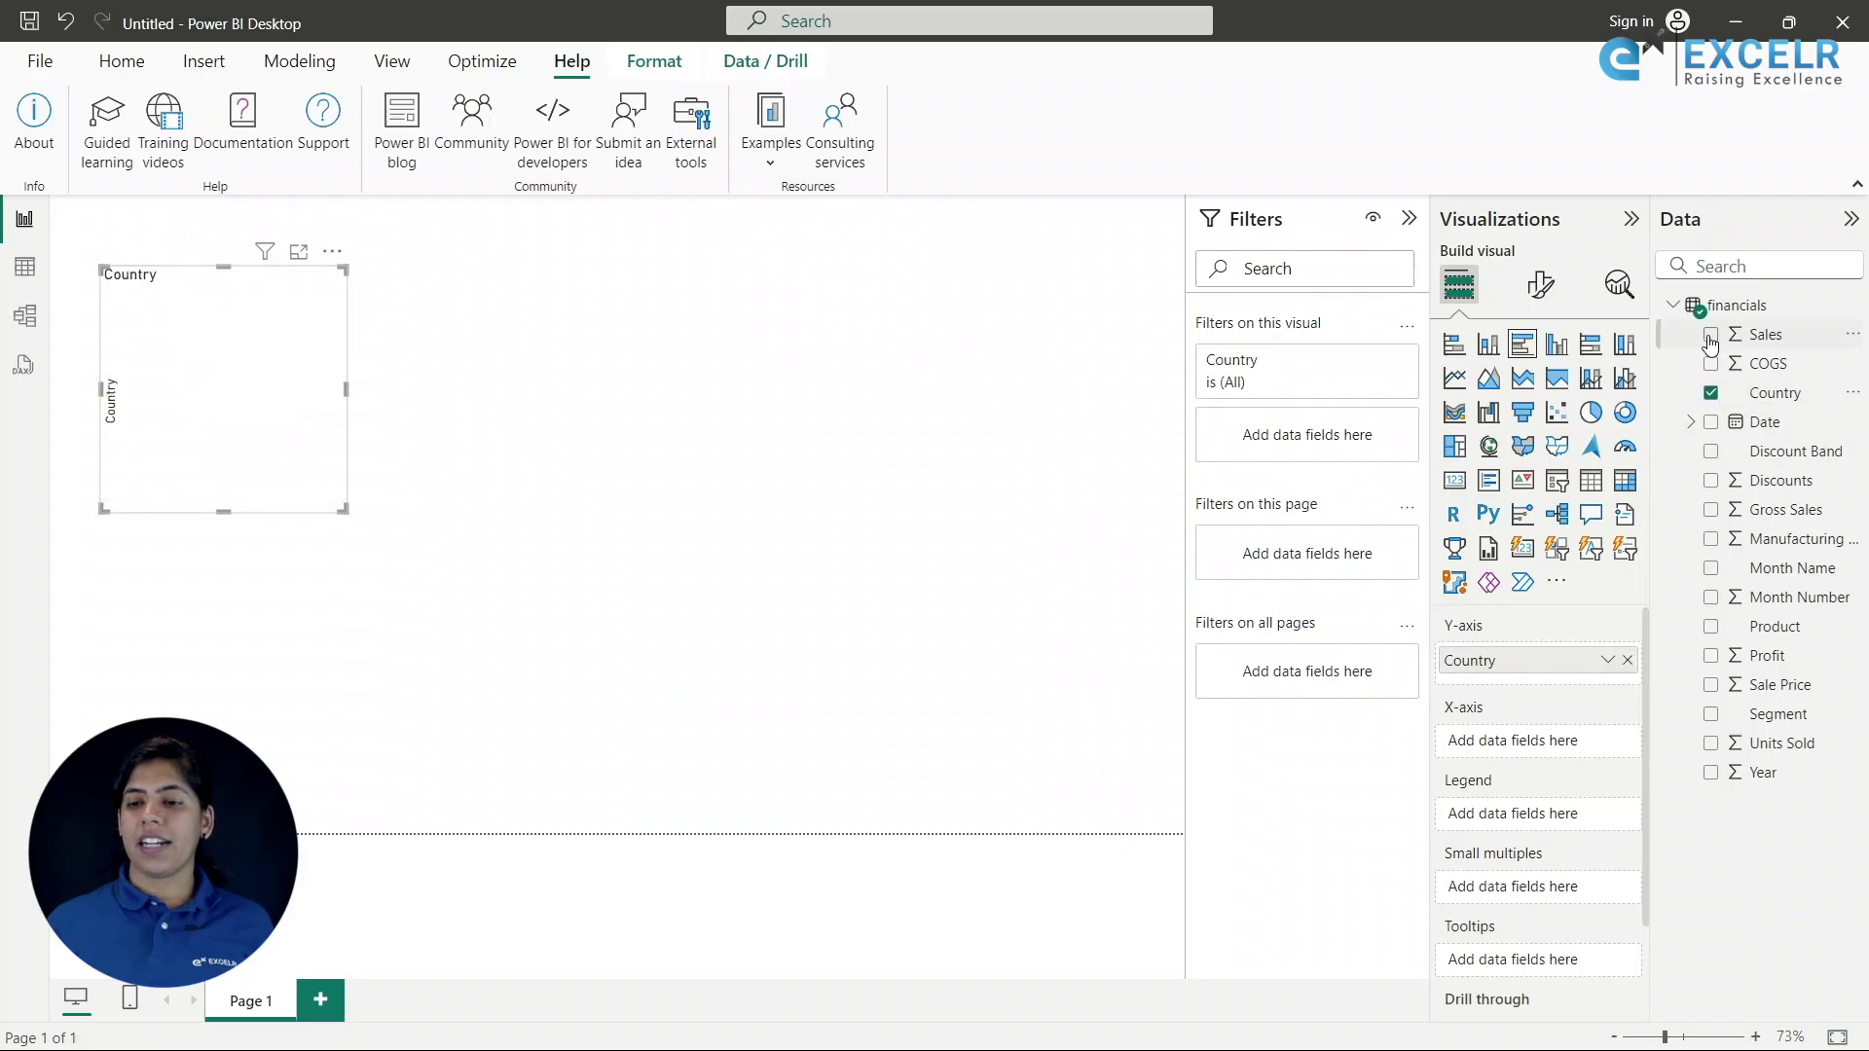
left_click(1711, 336)
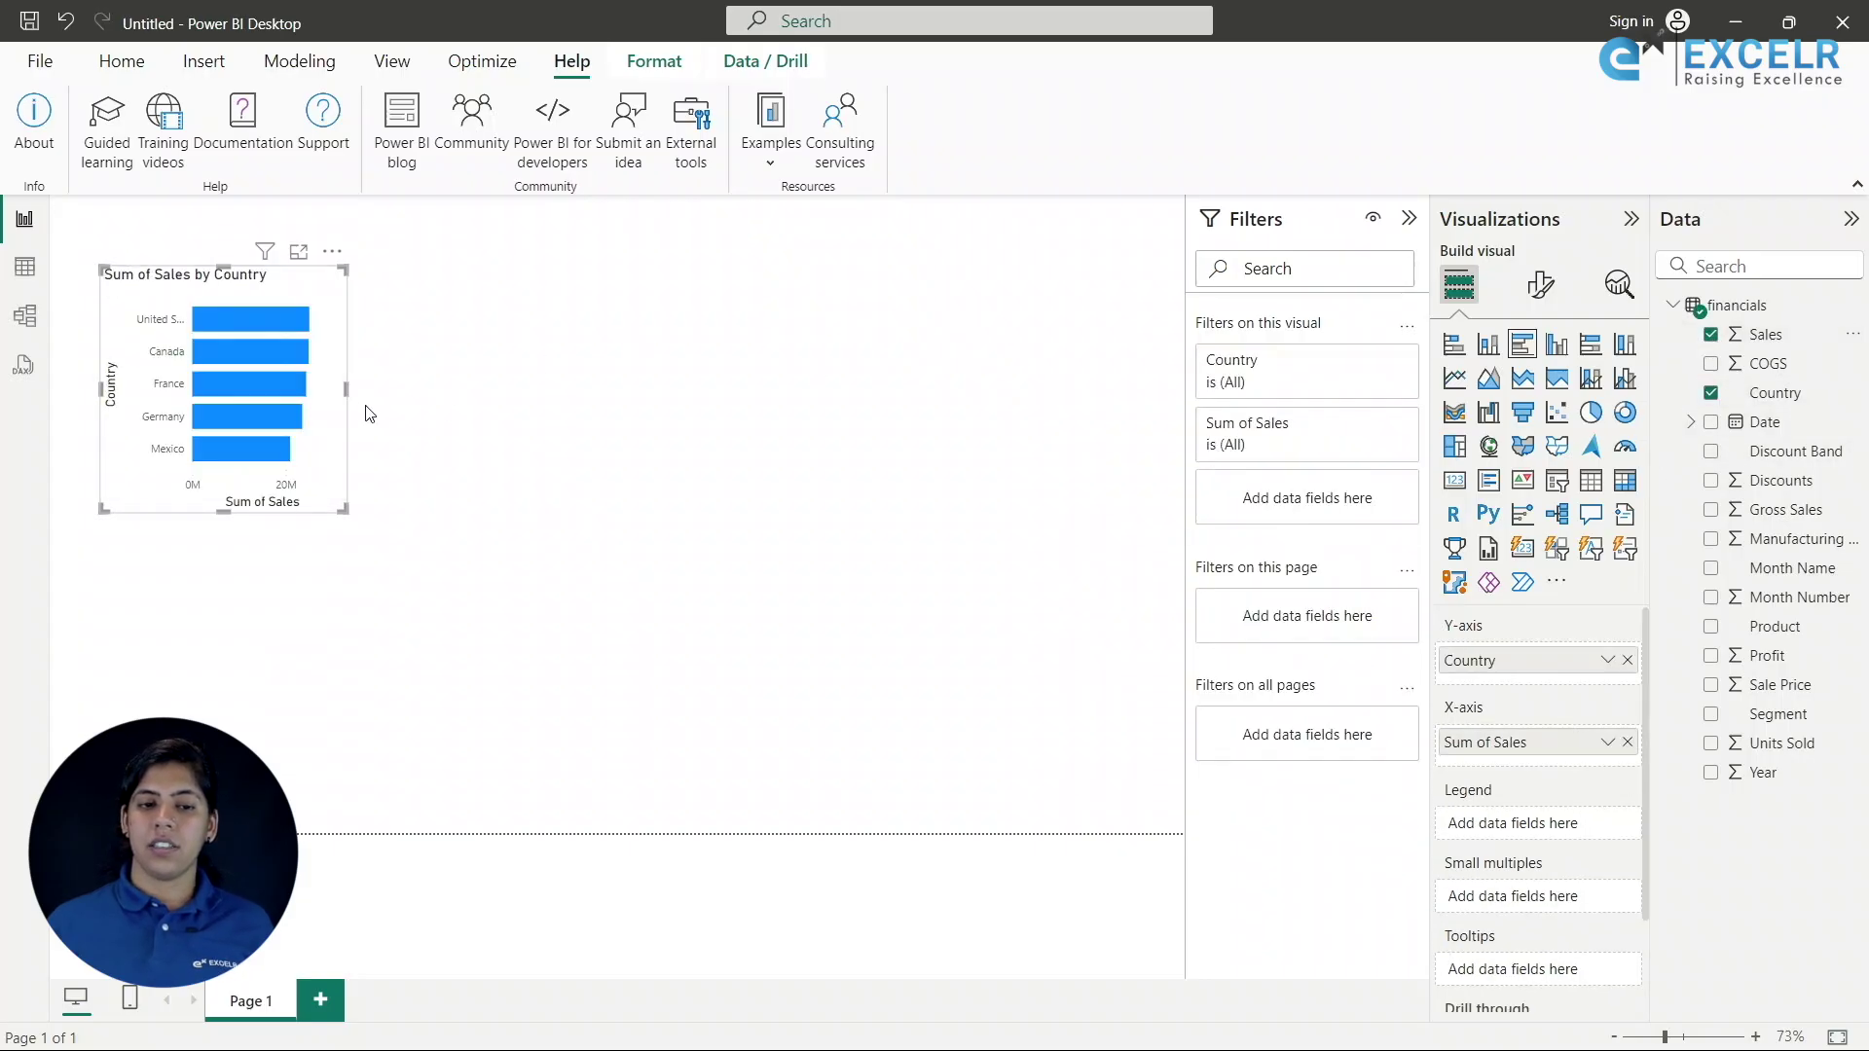
Enlarge the bar chart, making it about one and a half times as wide and slightly taller.
left_click_drag(346, 388, 477, 389)
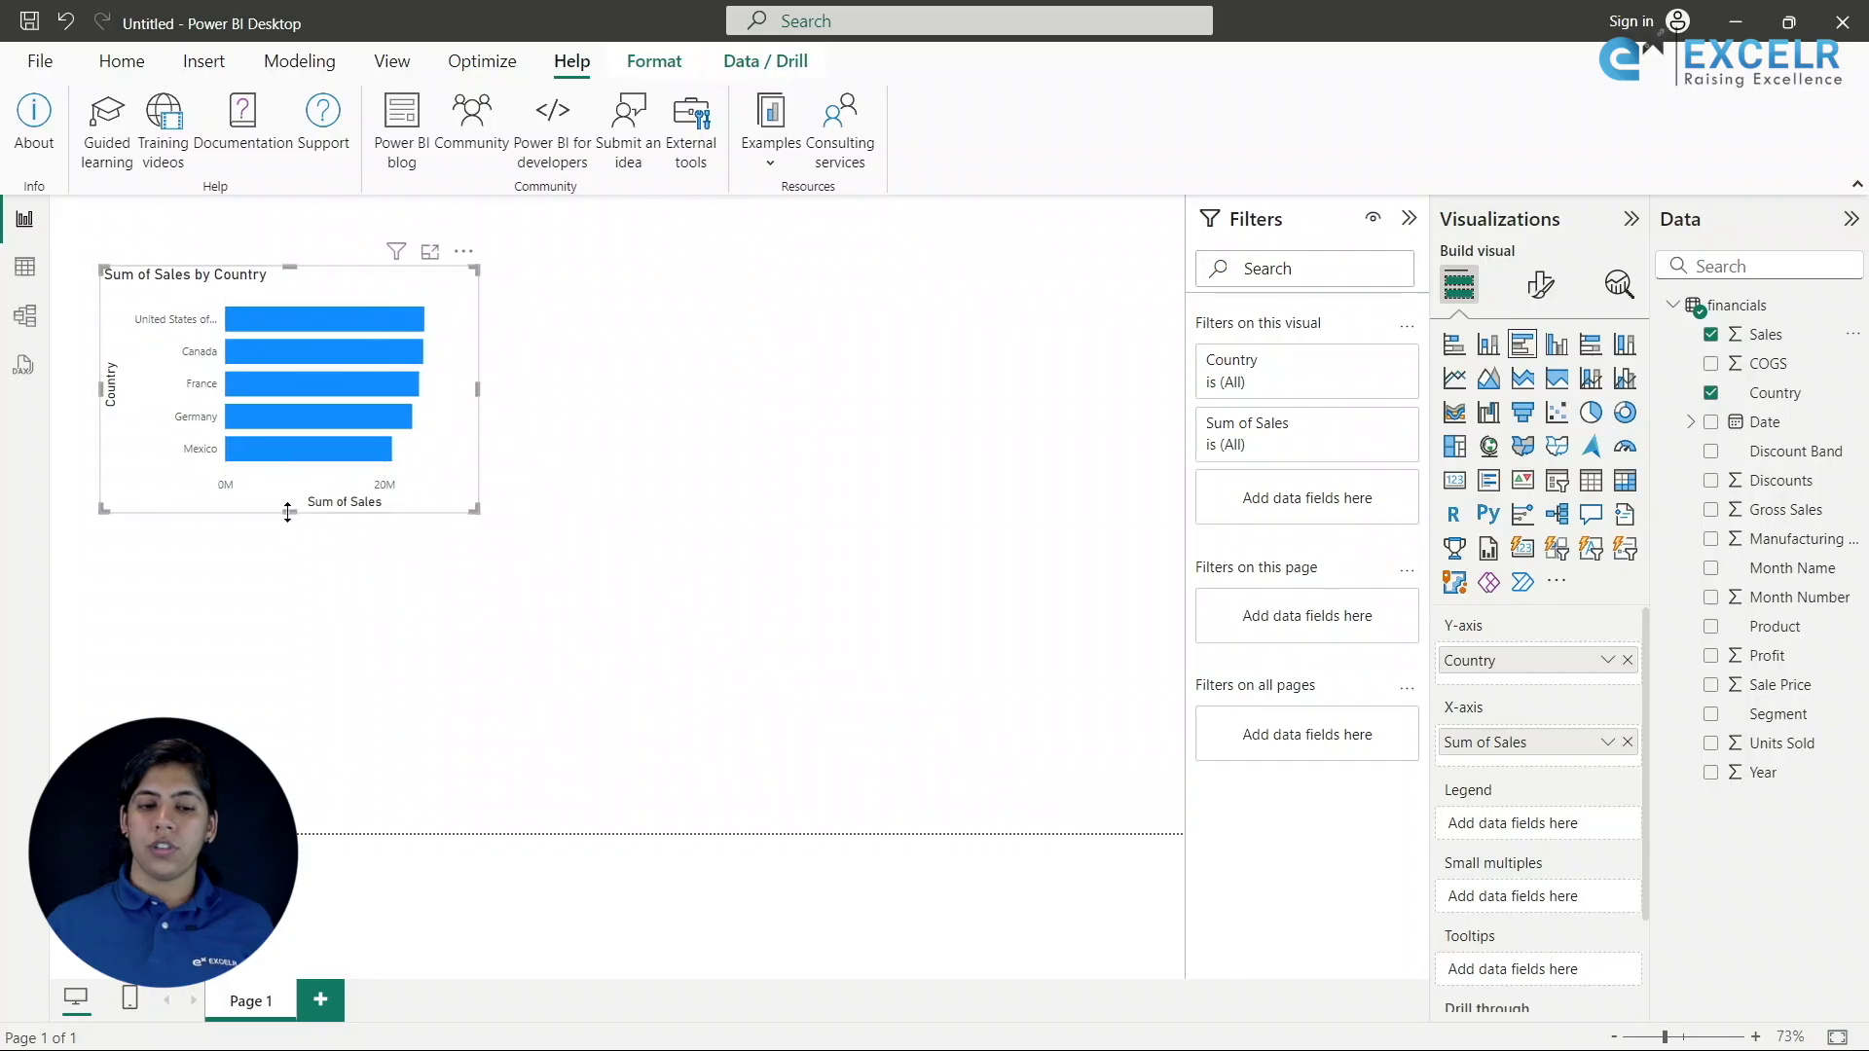
left_click_drag(288, 513, 288, 546)
left_click_drag(477, 414, 494, 402)
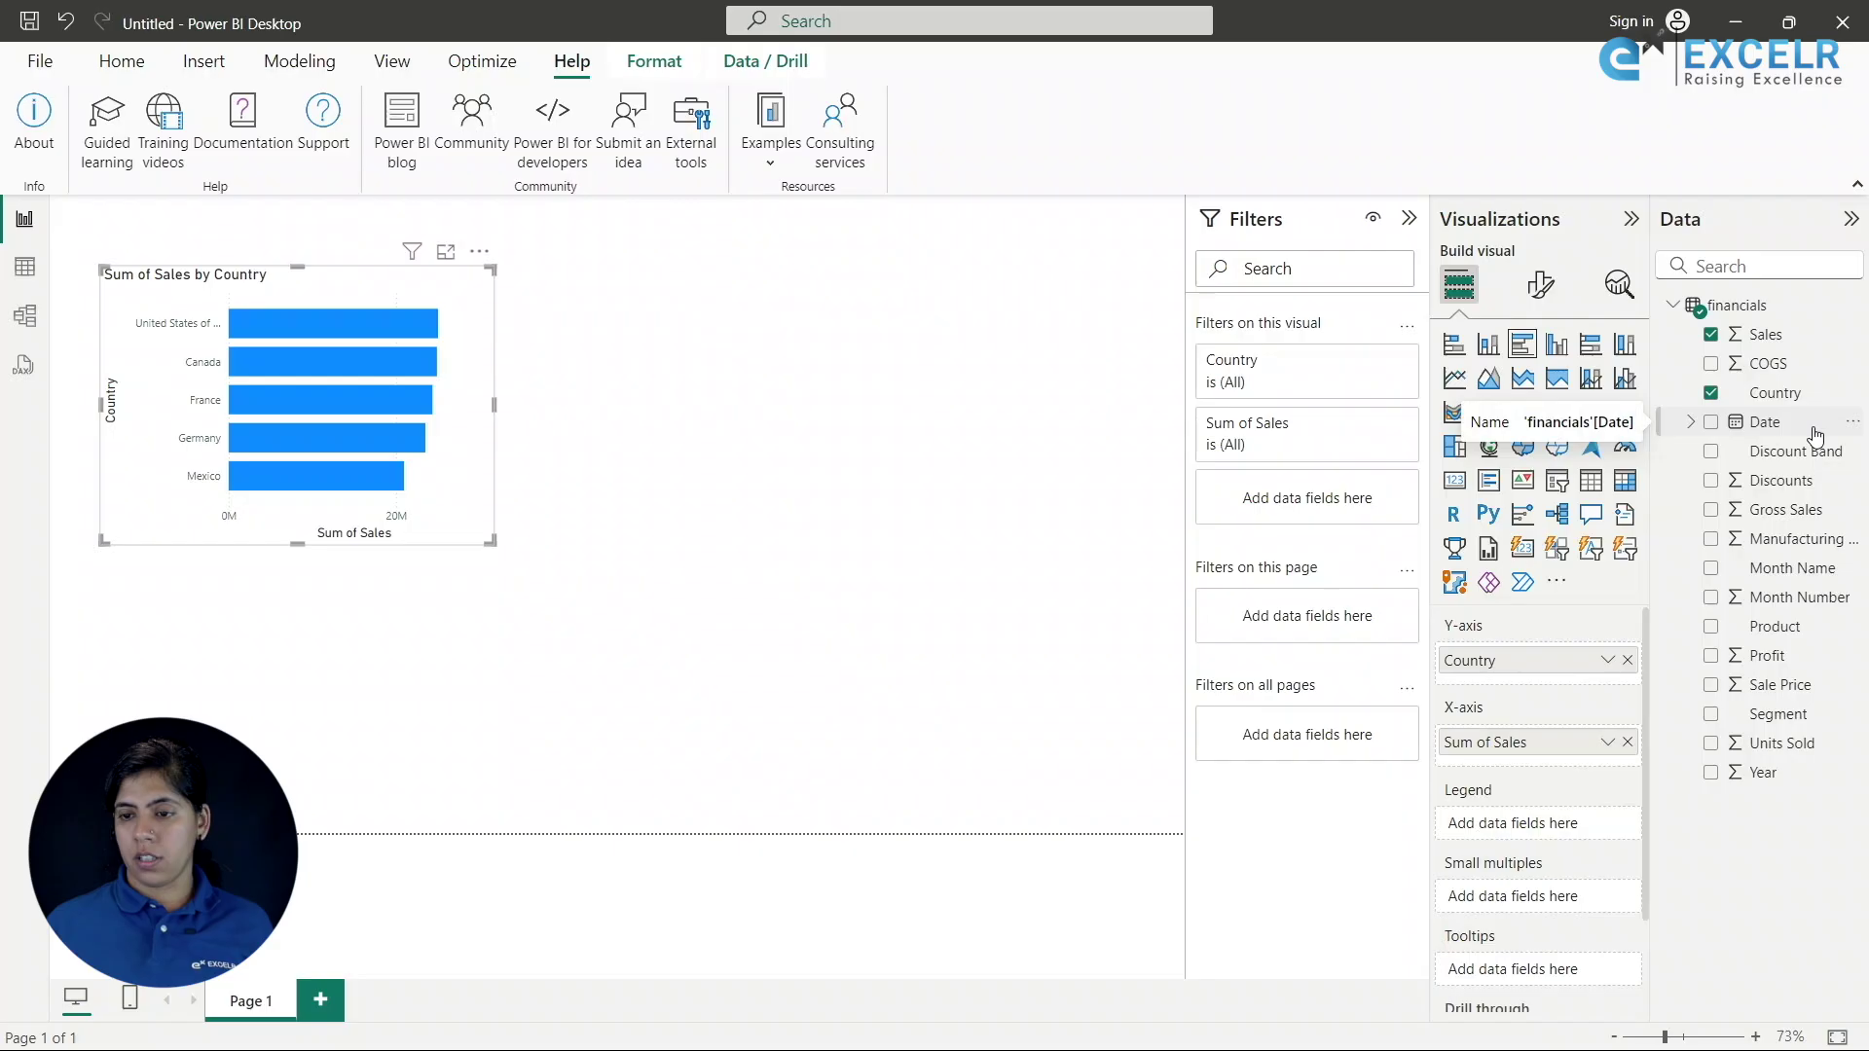
Split the chart's bars by Year from the Date hierarchy as the legend and turn on data labels.
left_click(1691, 421)
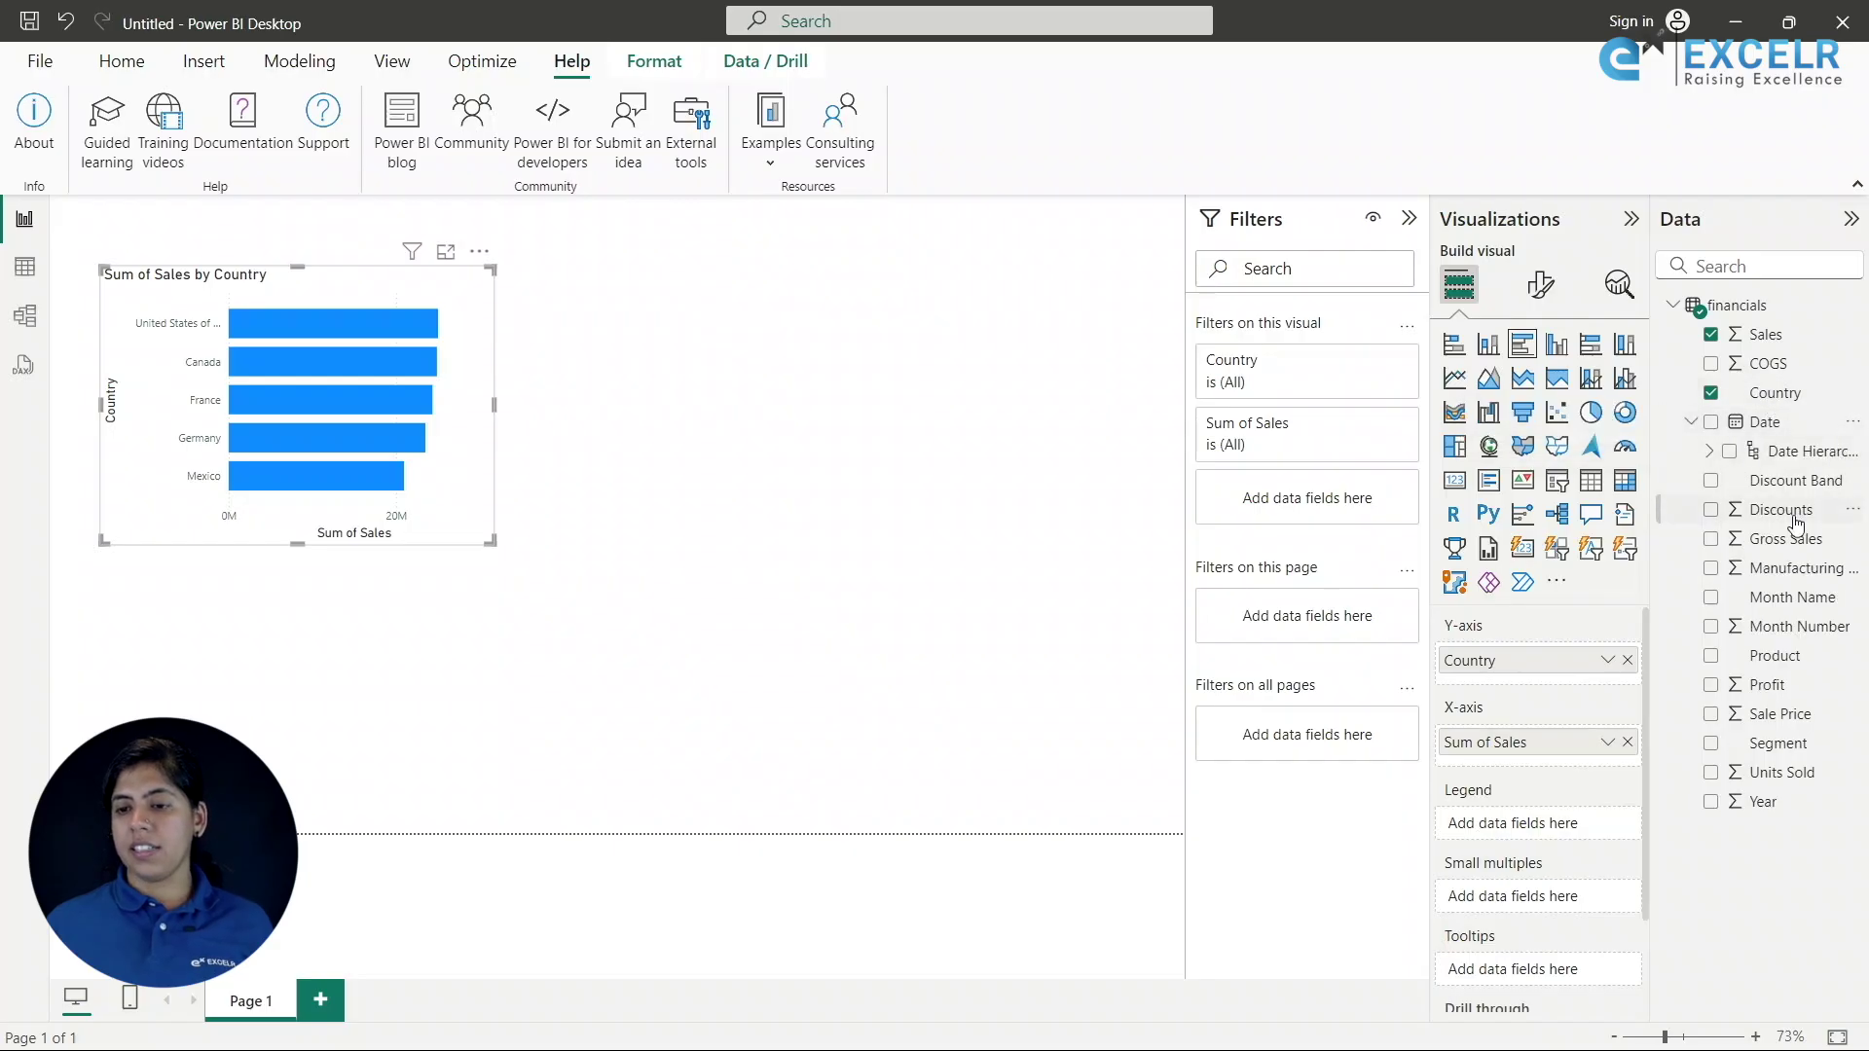
left_click(1710, 451)
left_click_drag(1808, 486, 1578, 828)
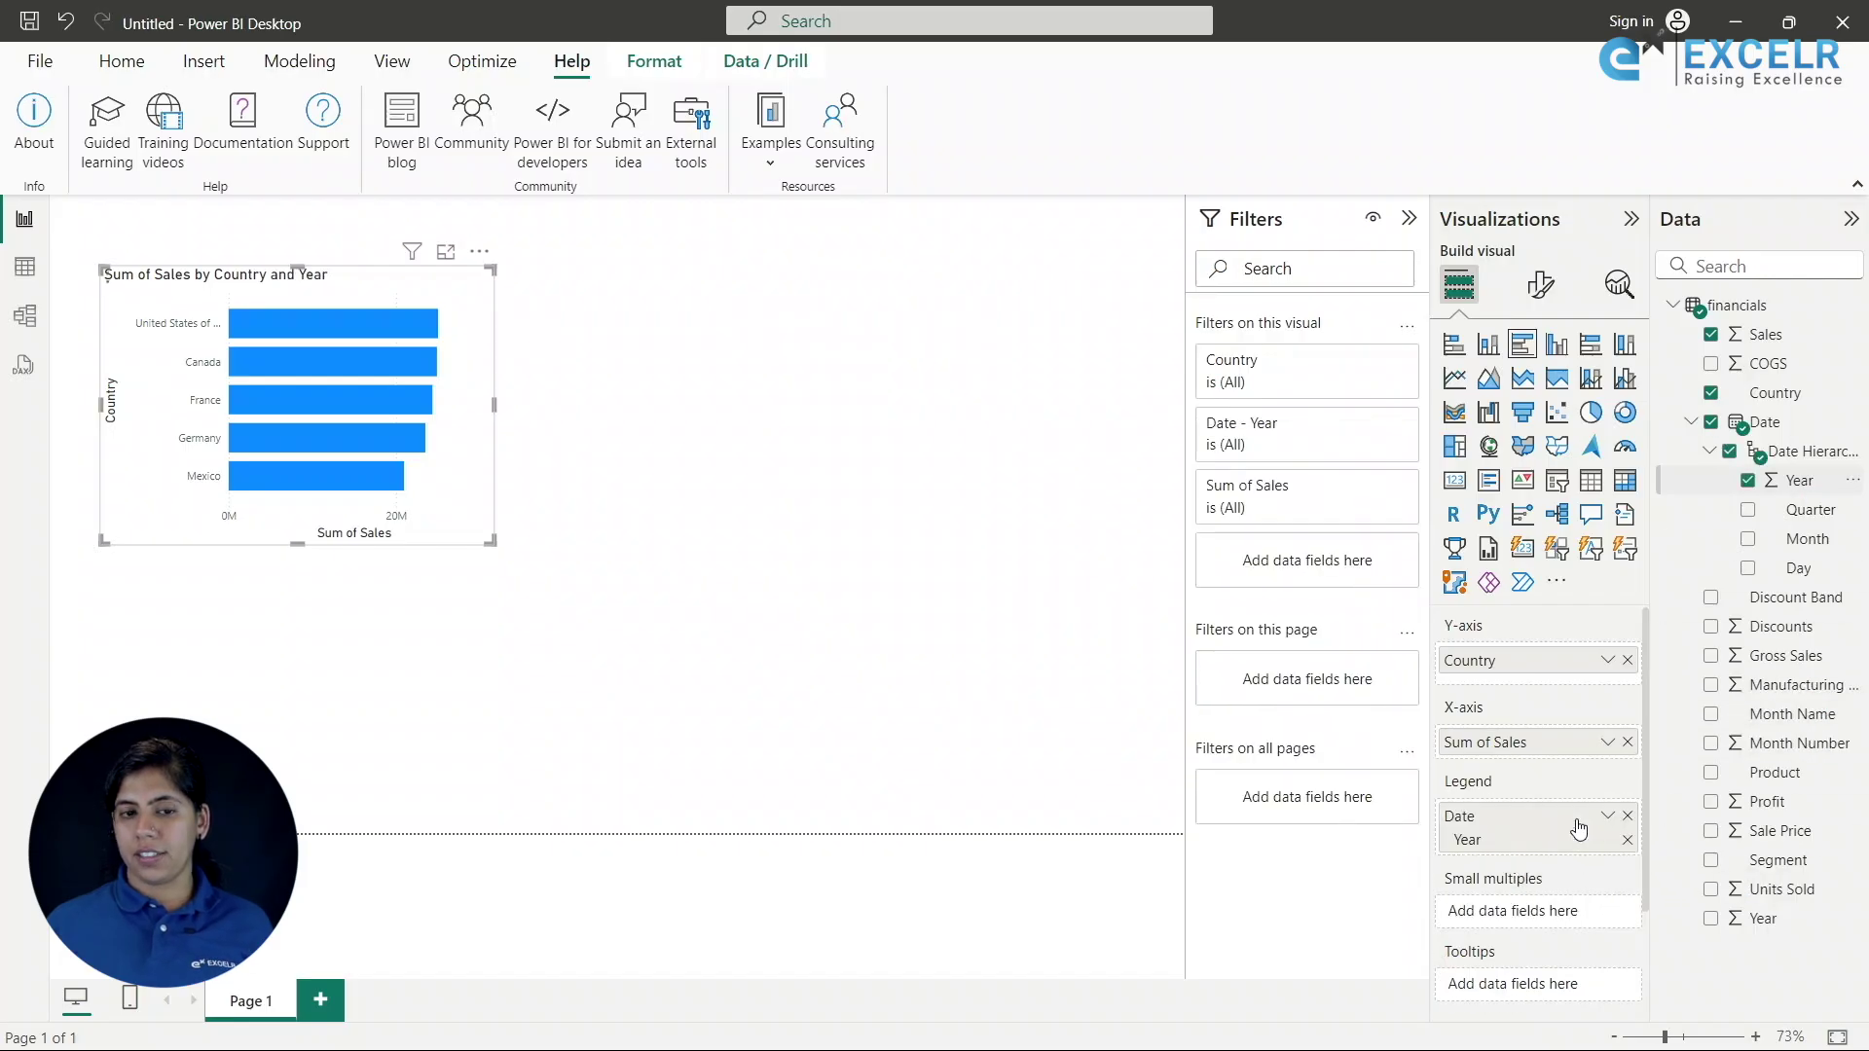
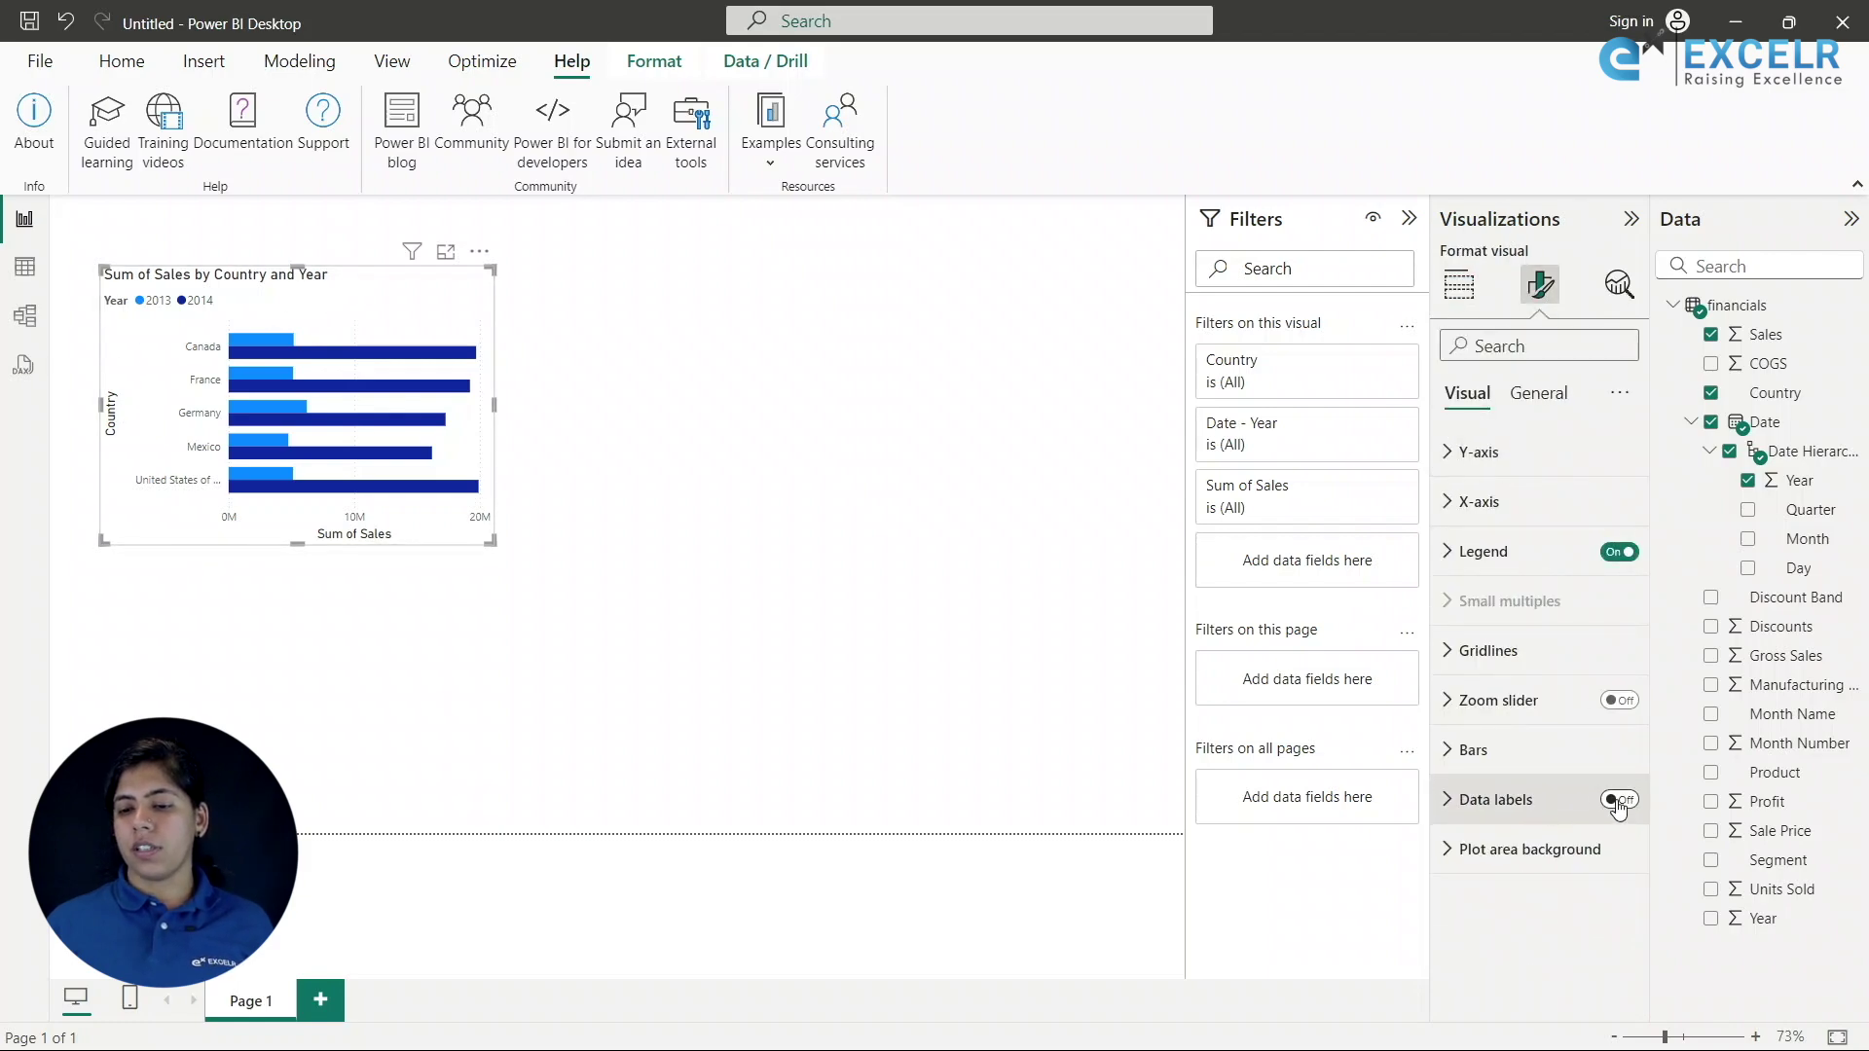
left_click(1618, 799)
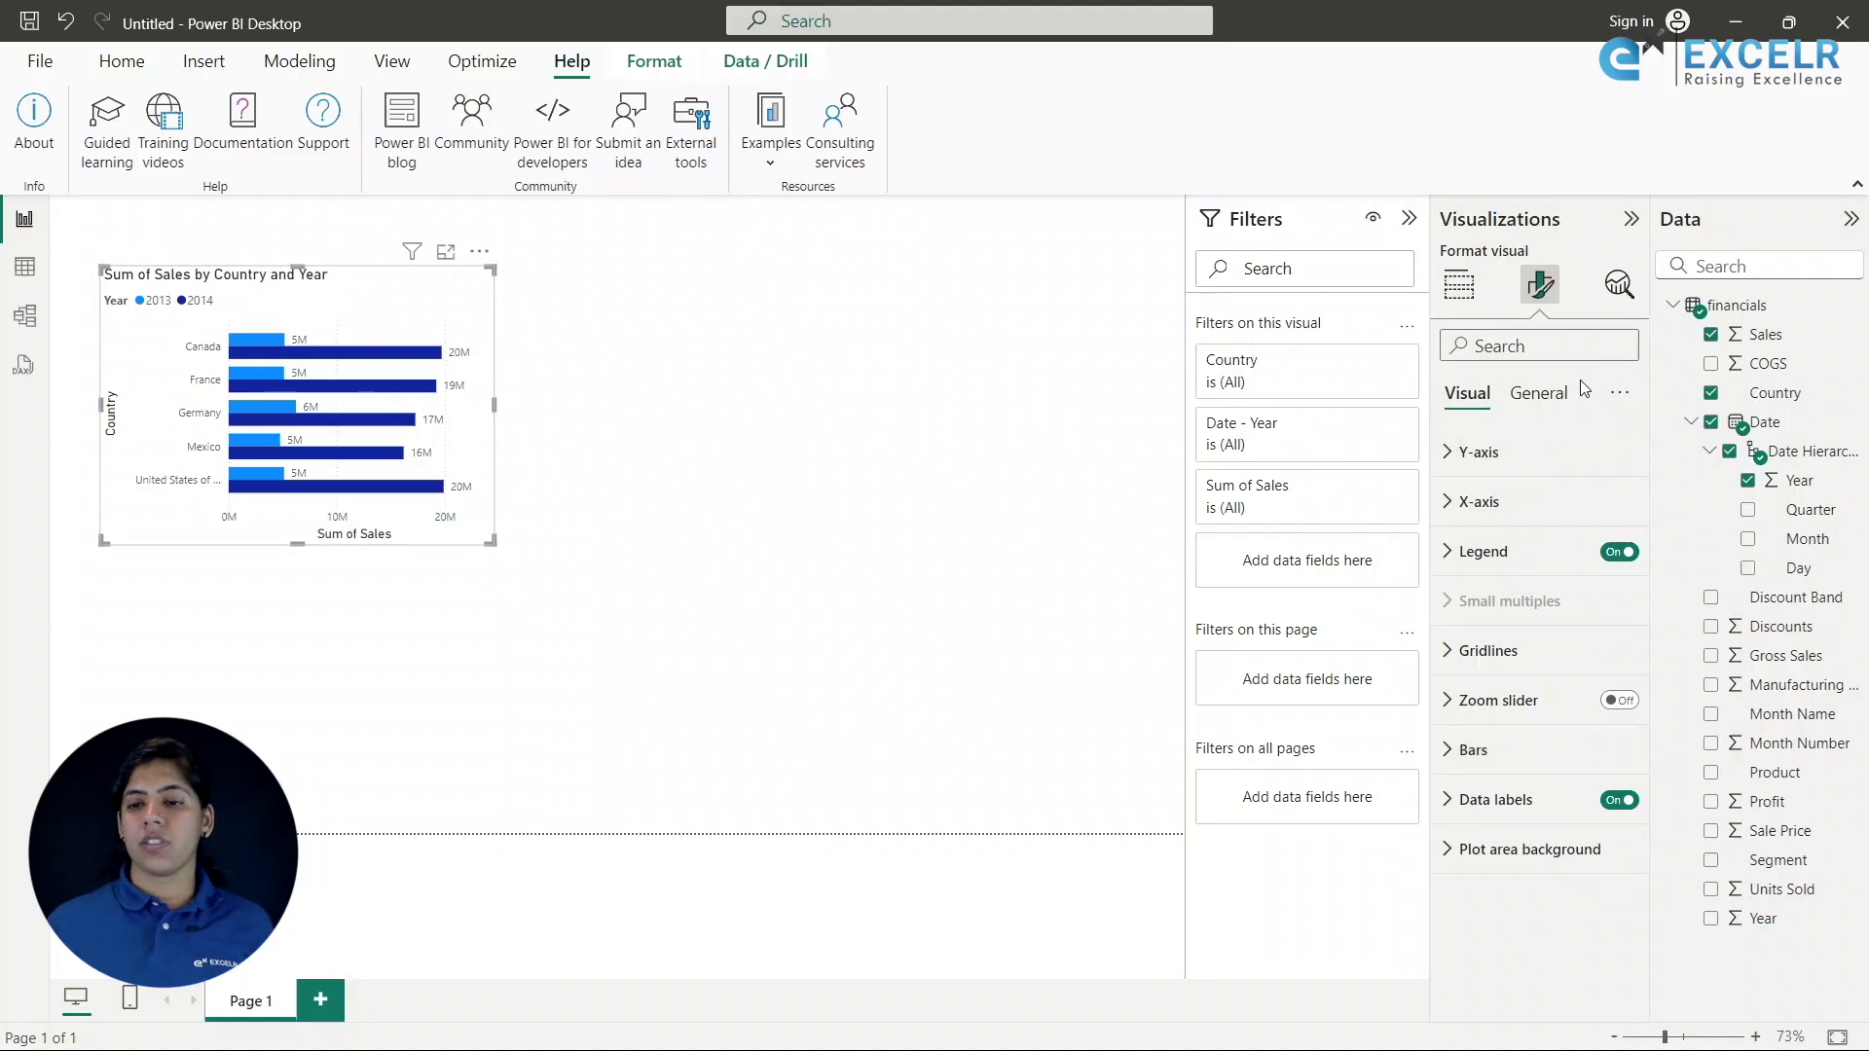
Set the chart title's text color to a custom bright orange-red.
left_click(1558, 399)
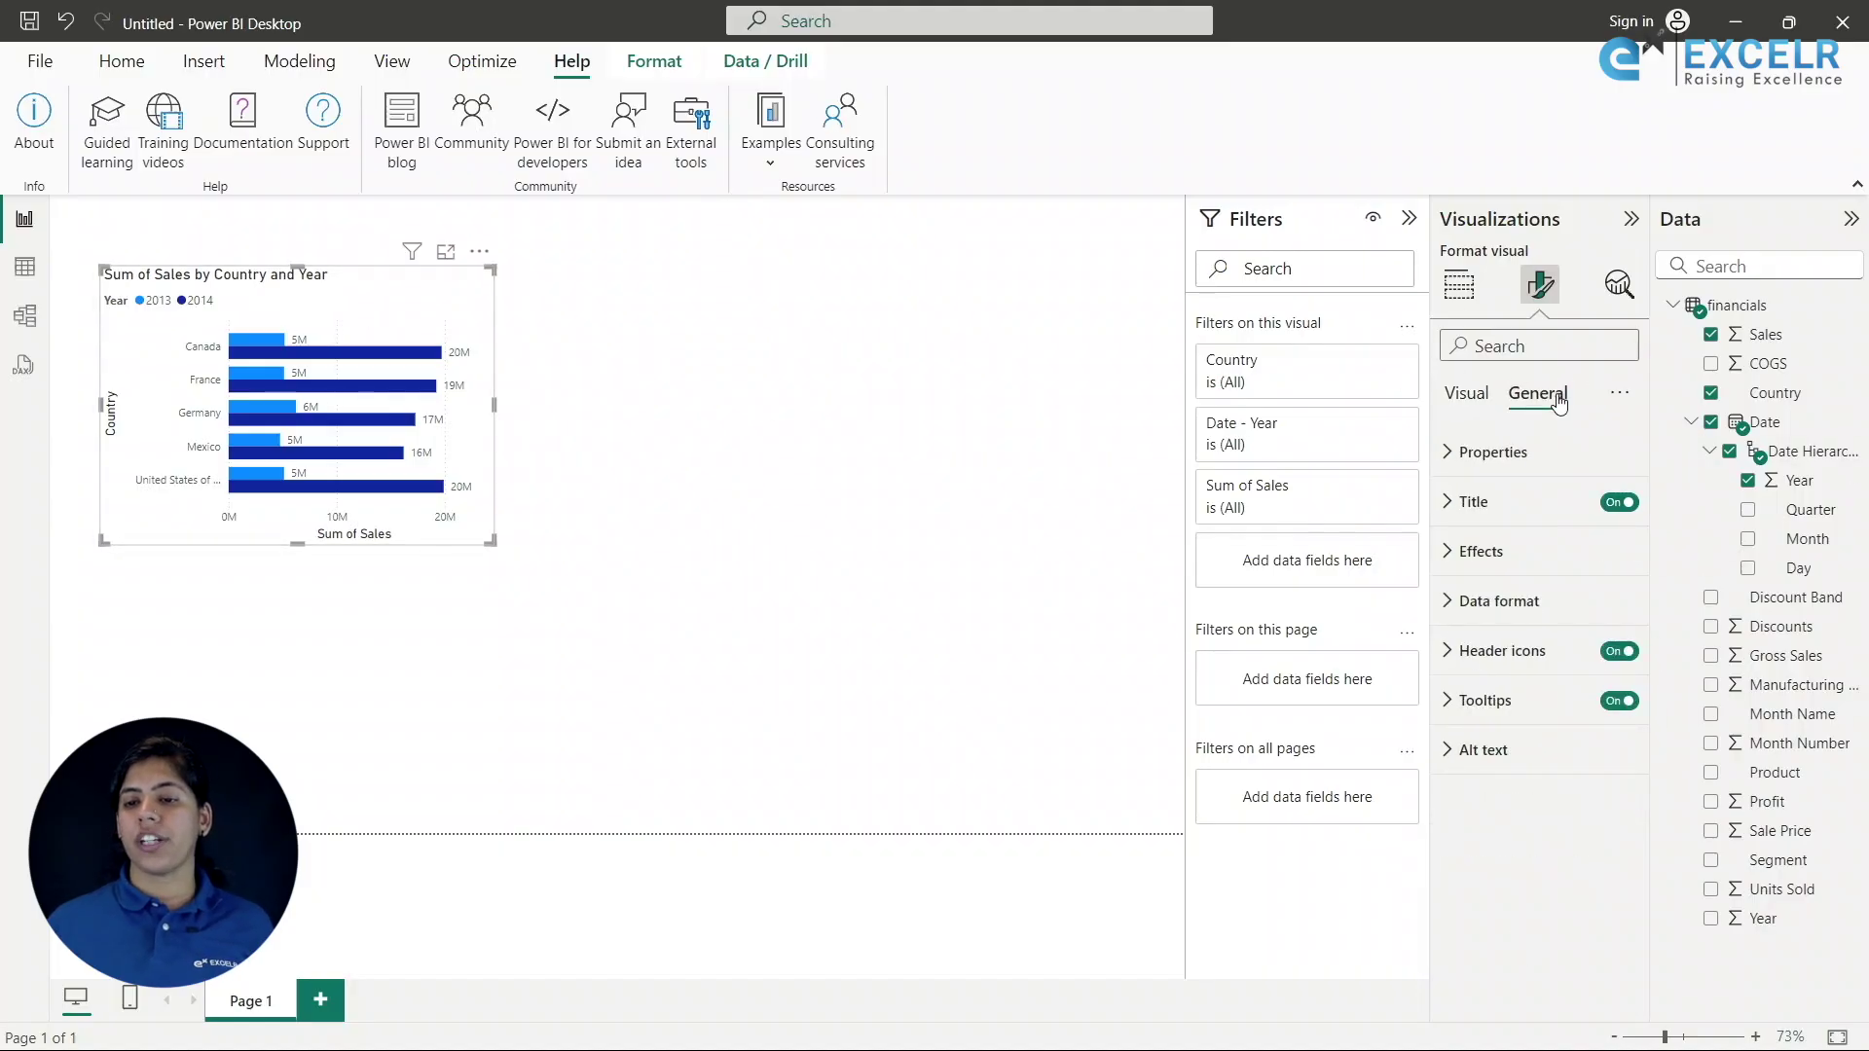
left_click(1448, 514)
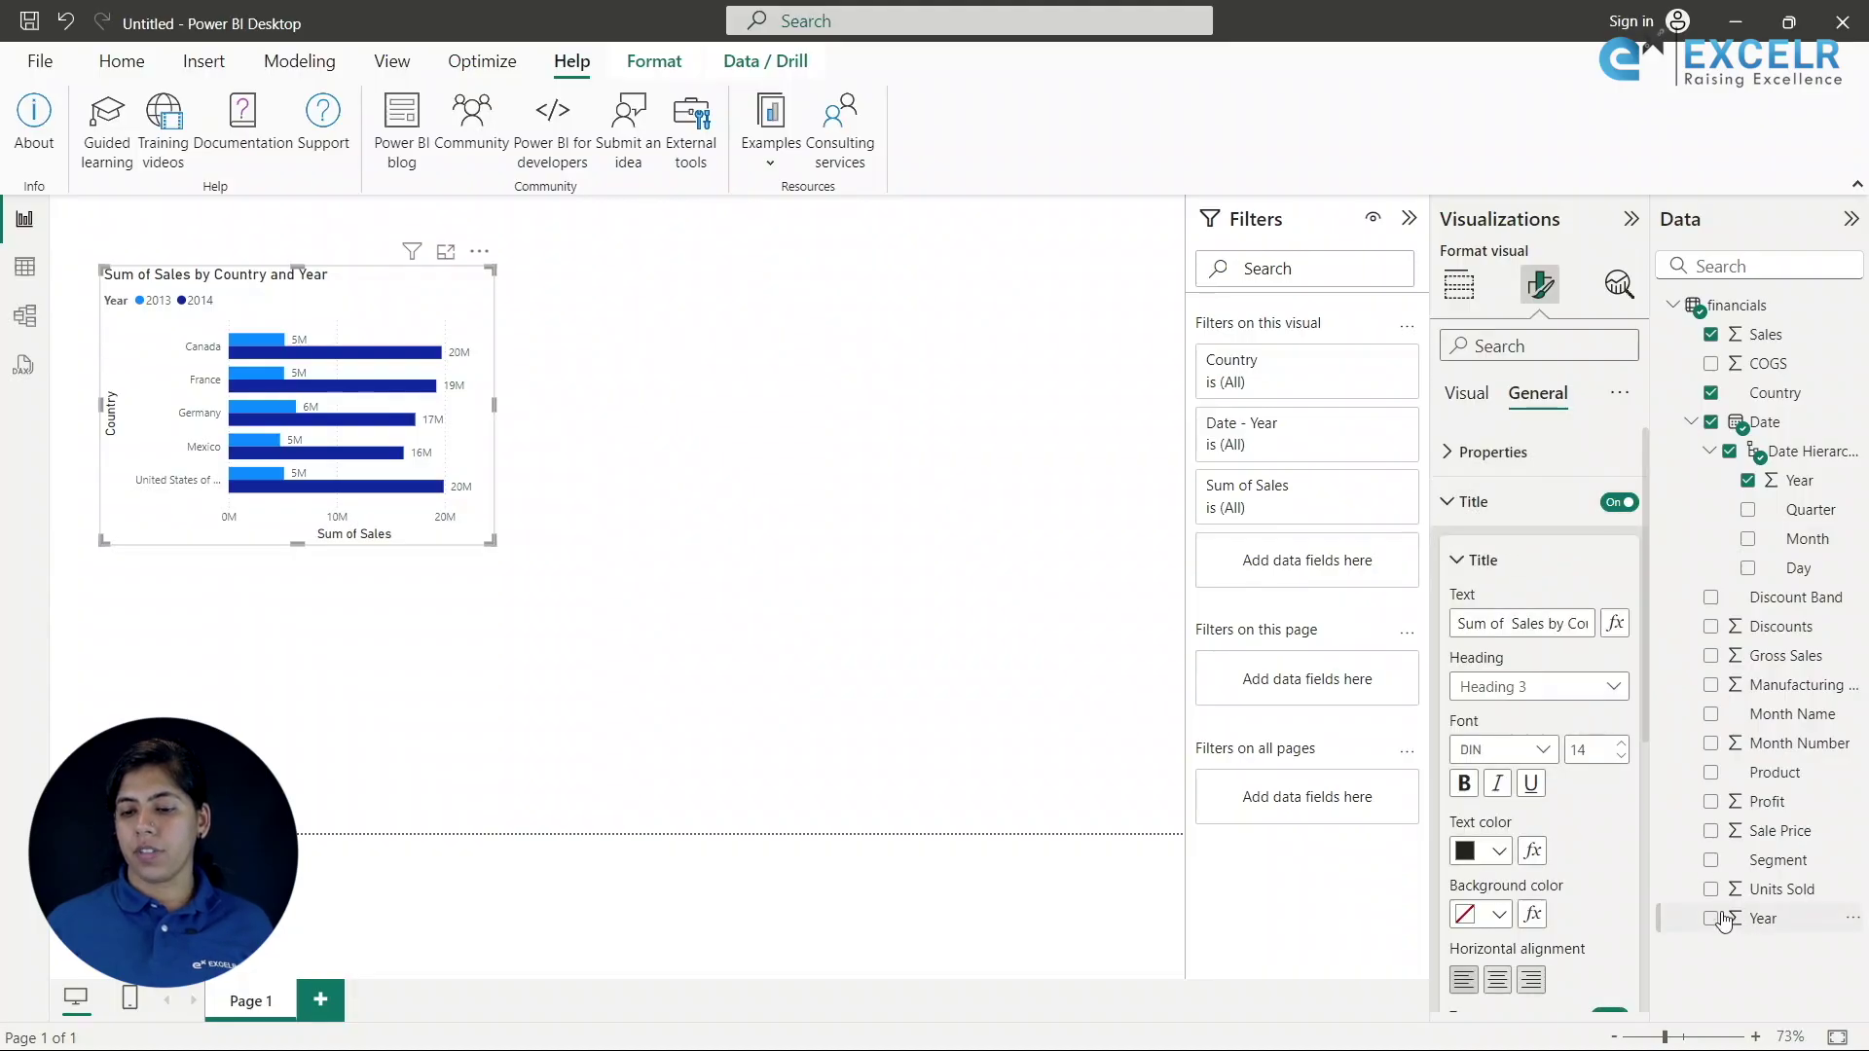
scroll(1474, 684, "down", 3)
left_click(1498, 607)
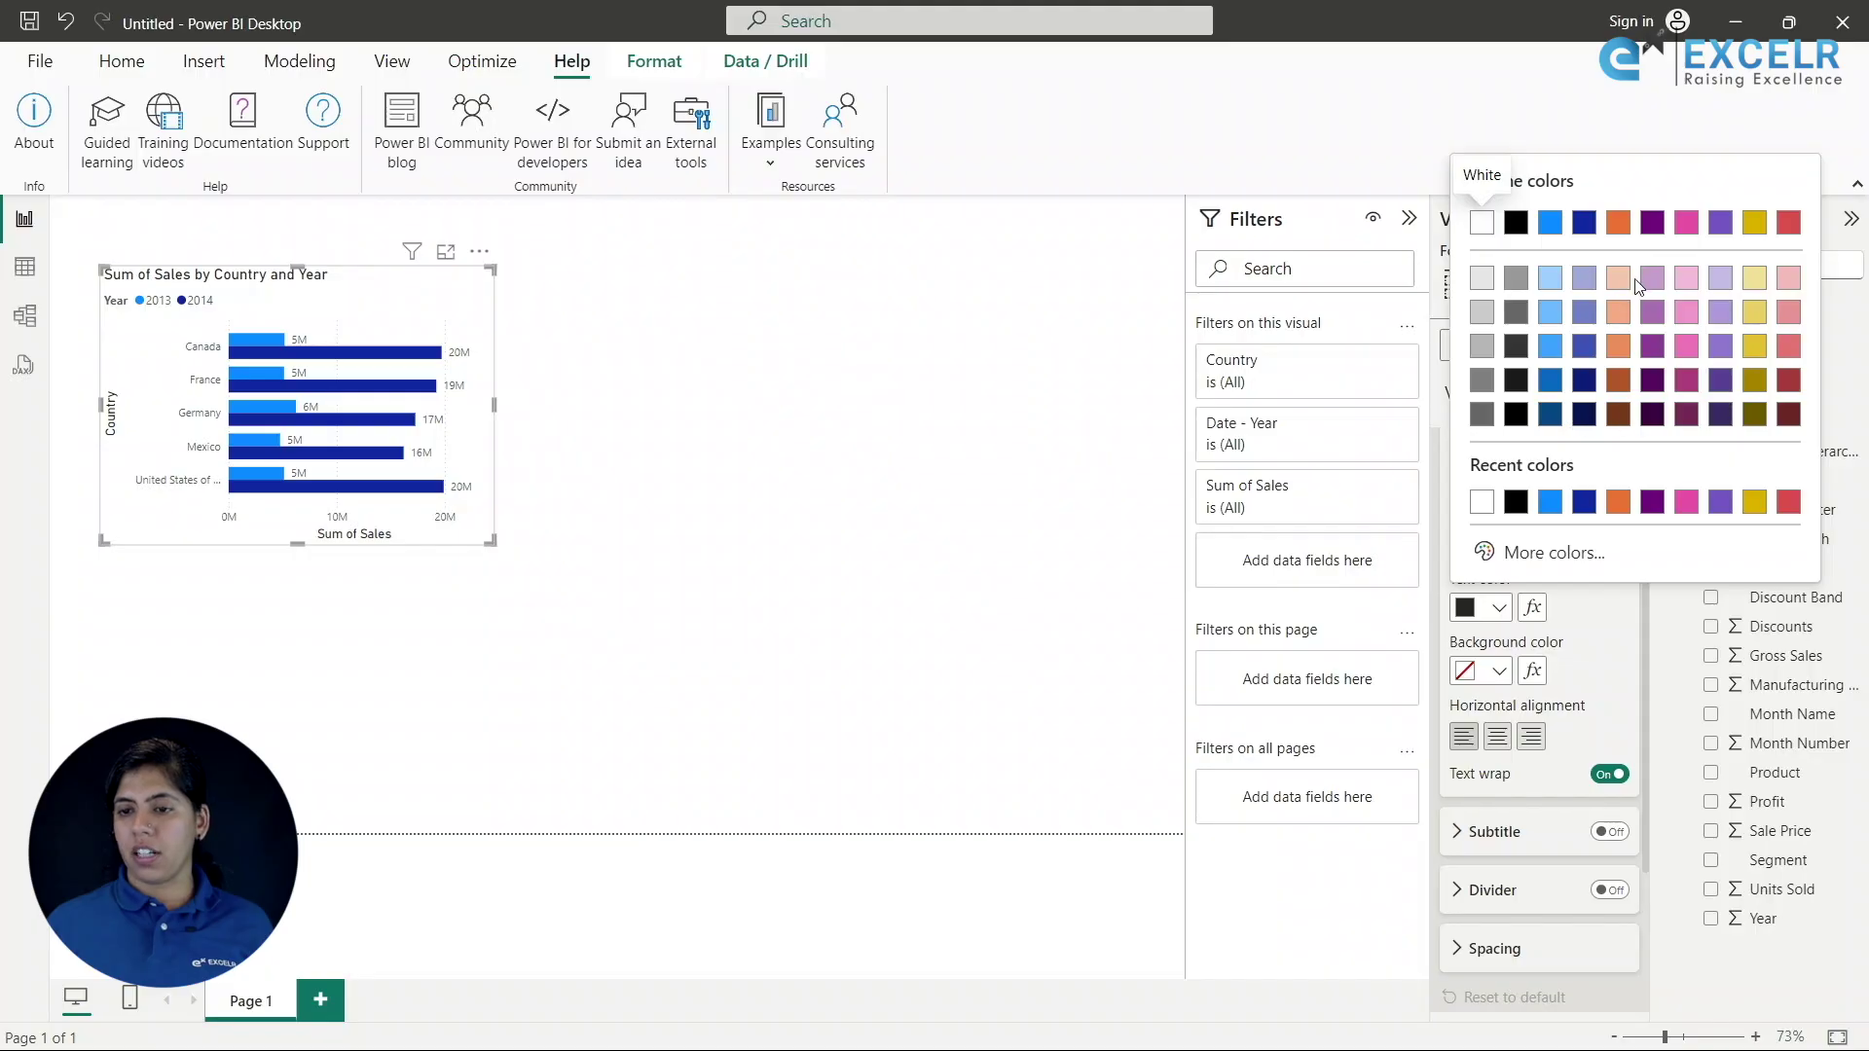
left_click(1557, 553)
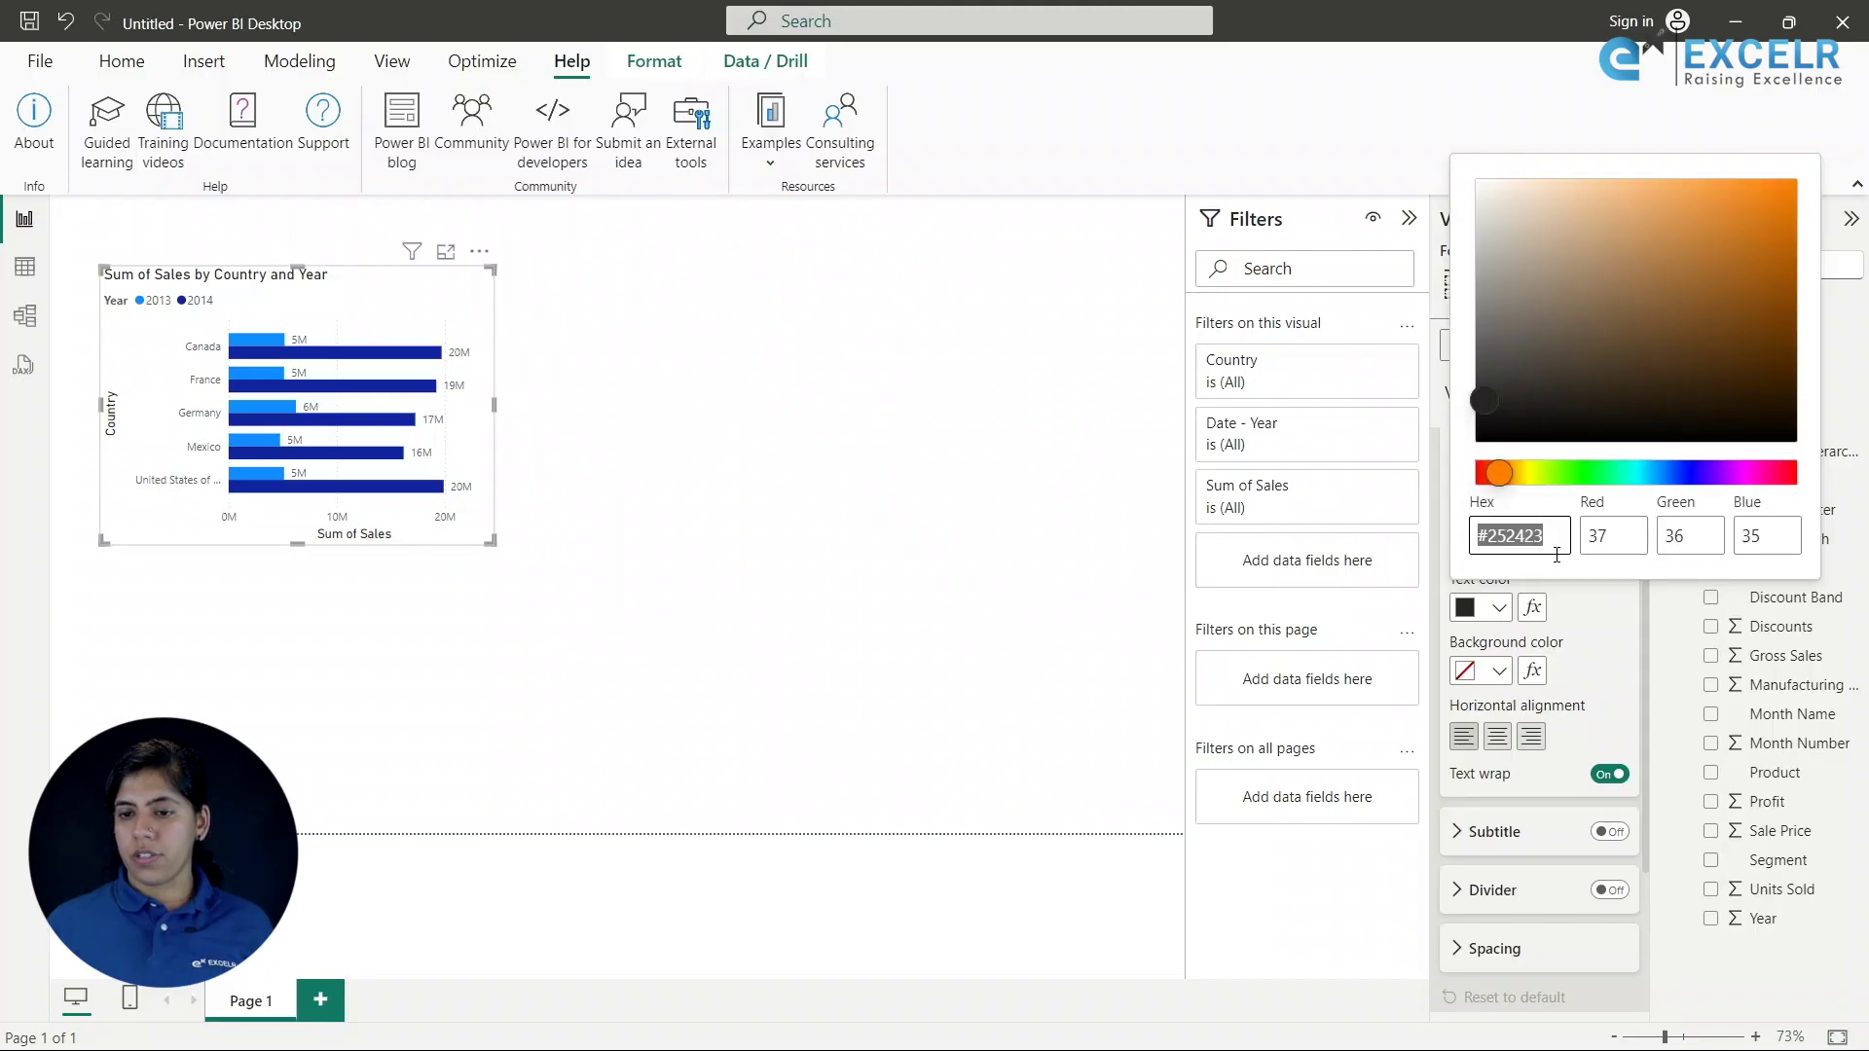
left_click(1568, 473)
left_click(1774, 191)
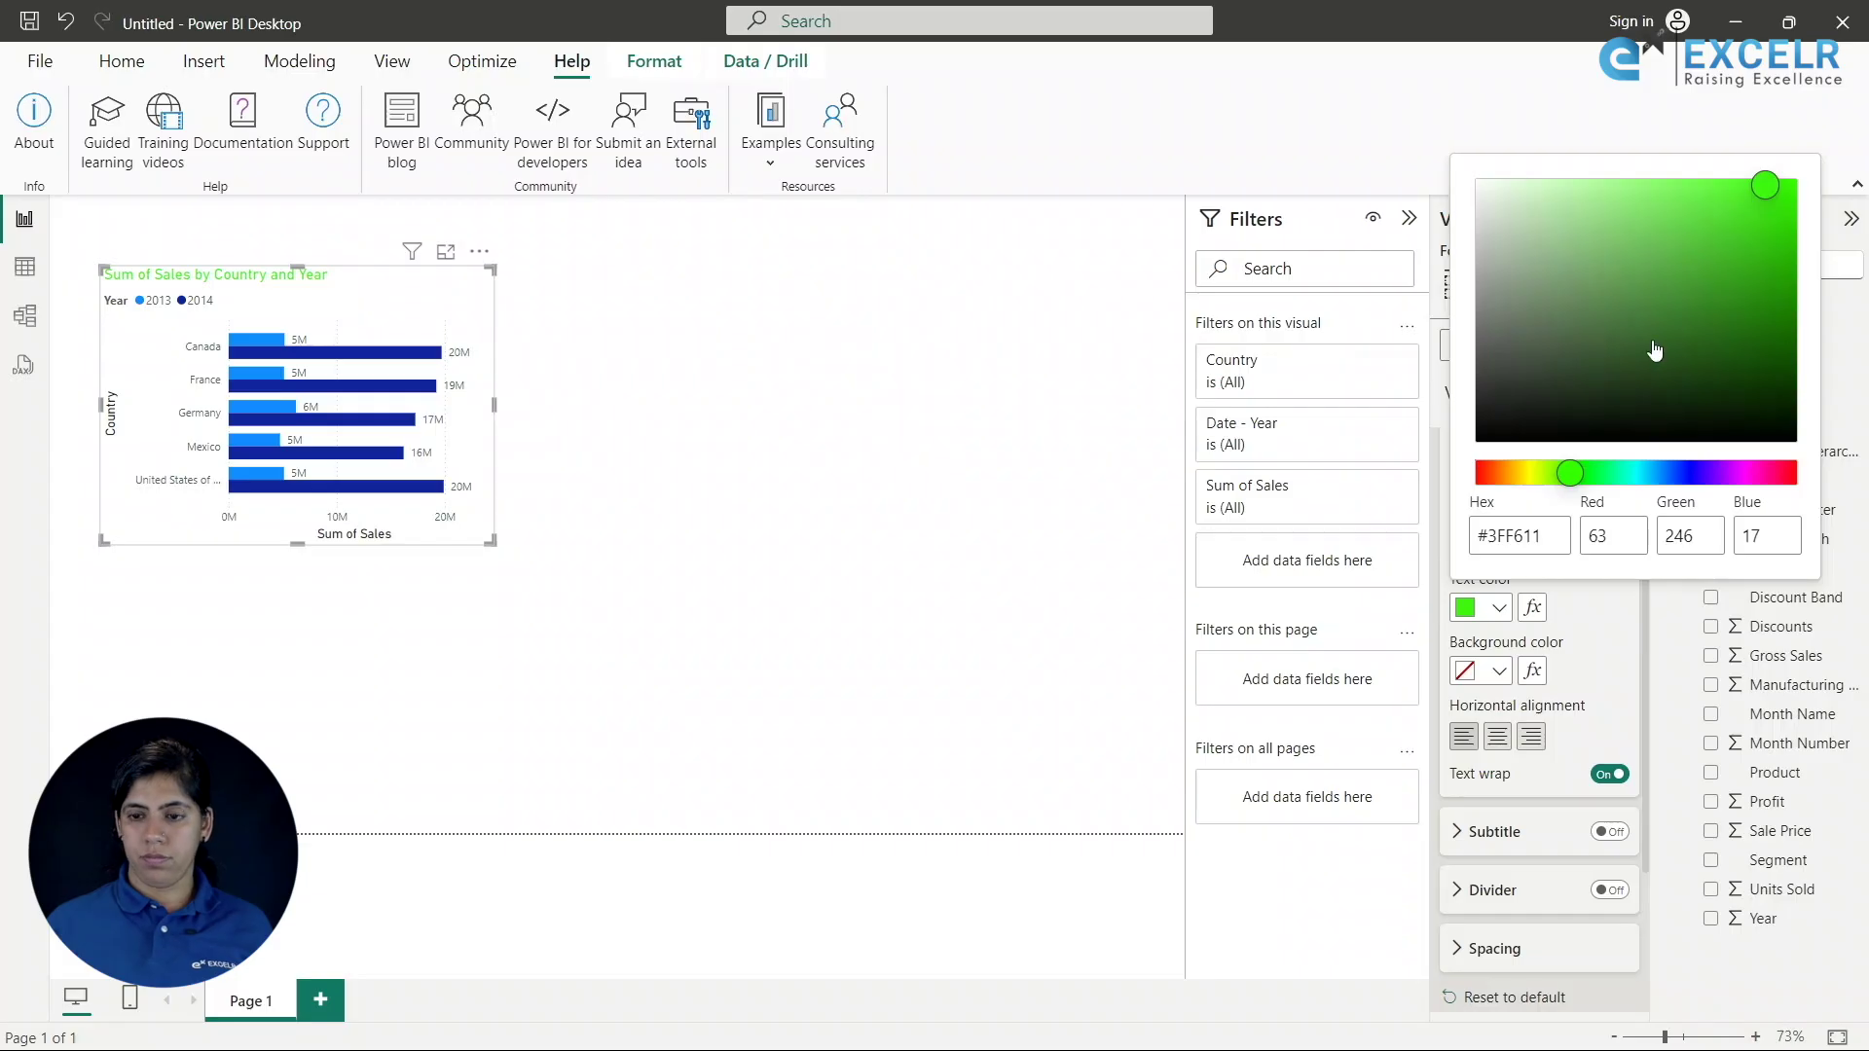
left_click(1484, 475)
left_click(236, 249)
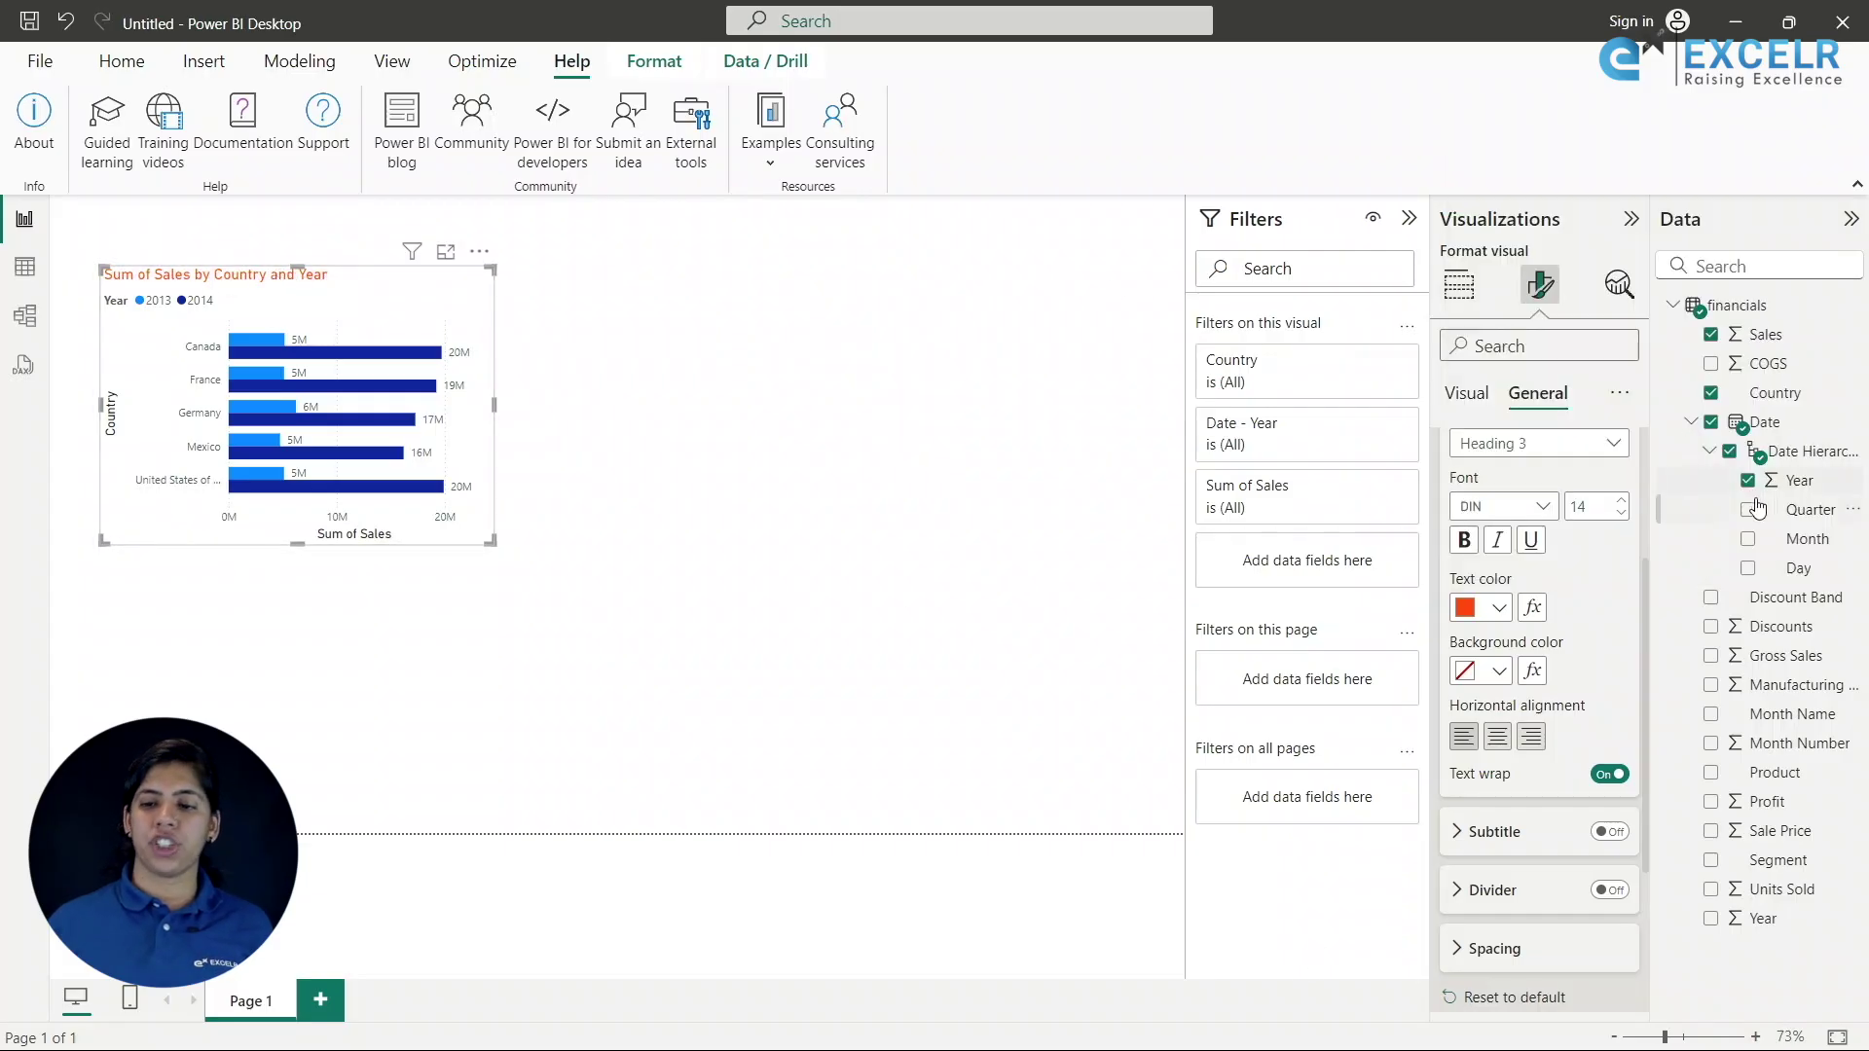
Increase the chart title's font size to 20.
left_click(1622, 500)
left_click(1623, 499)
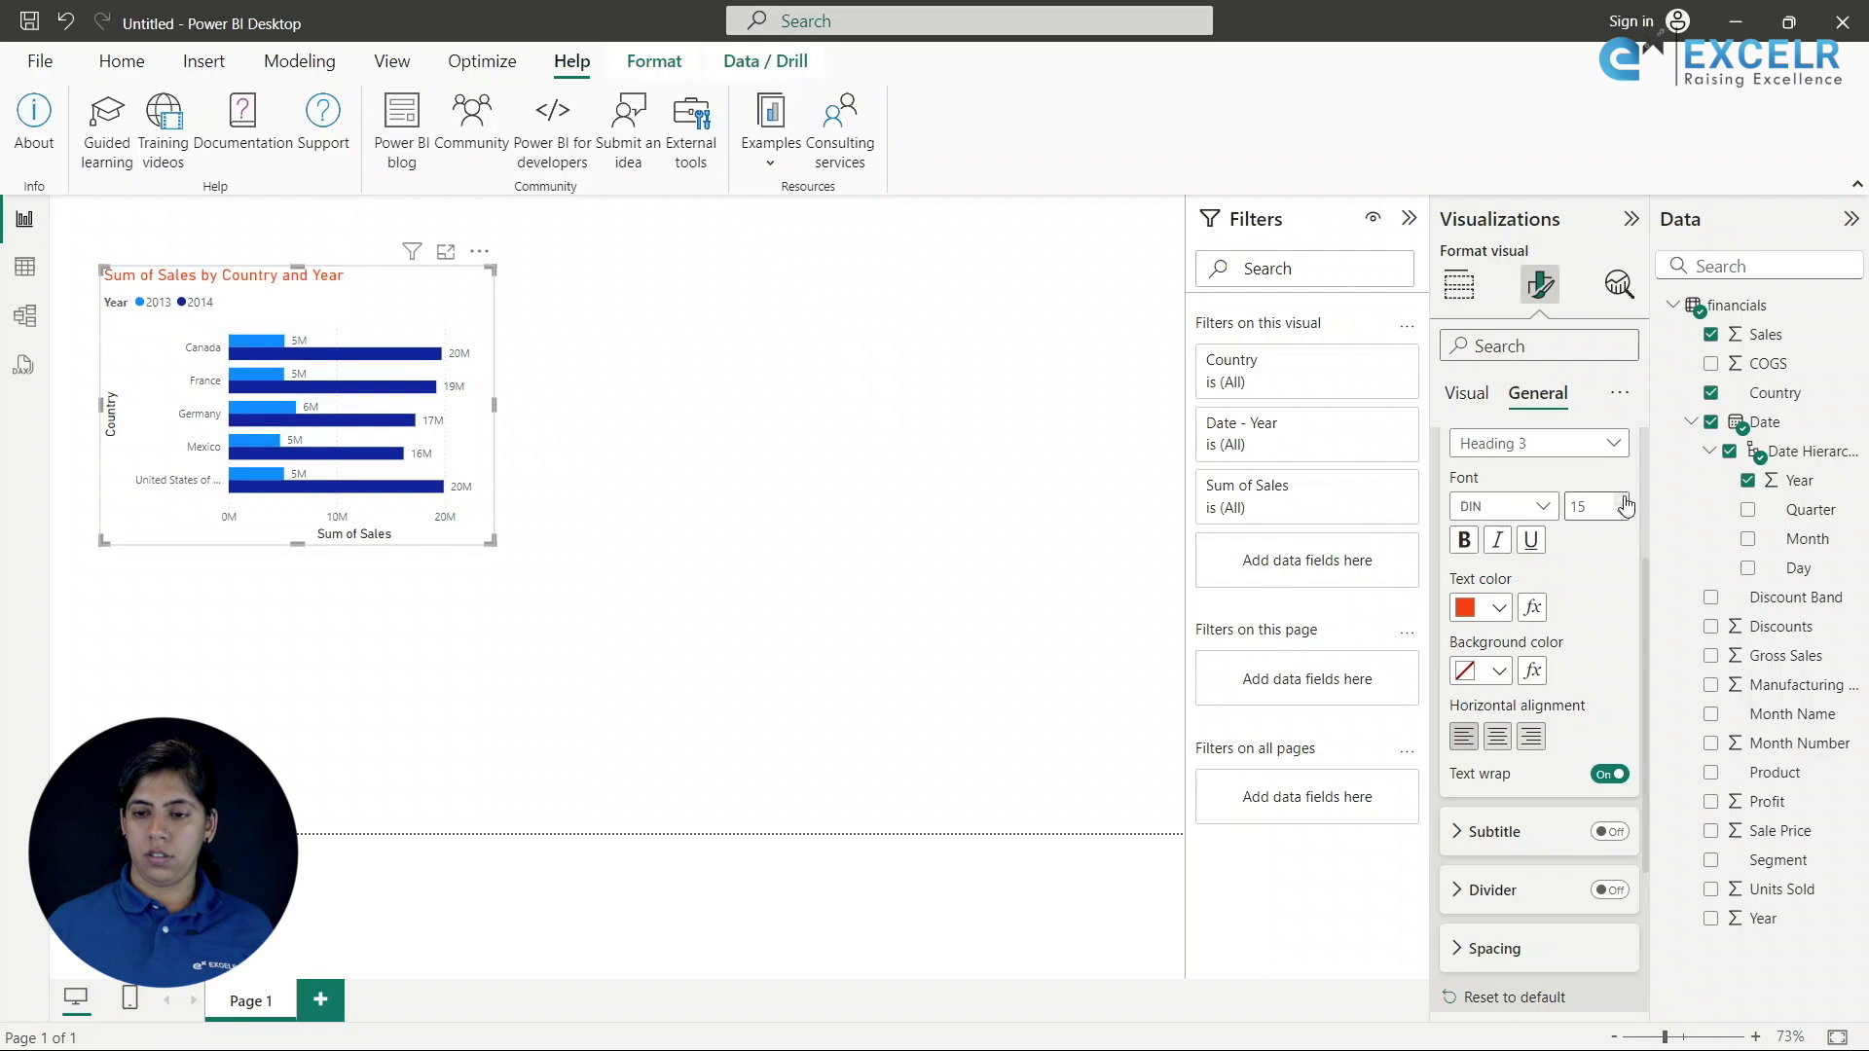
left_click(1622, 499)
left_click(1623, 499)
left_click(1622, 500)
left_click(1622, 499)
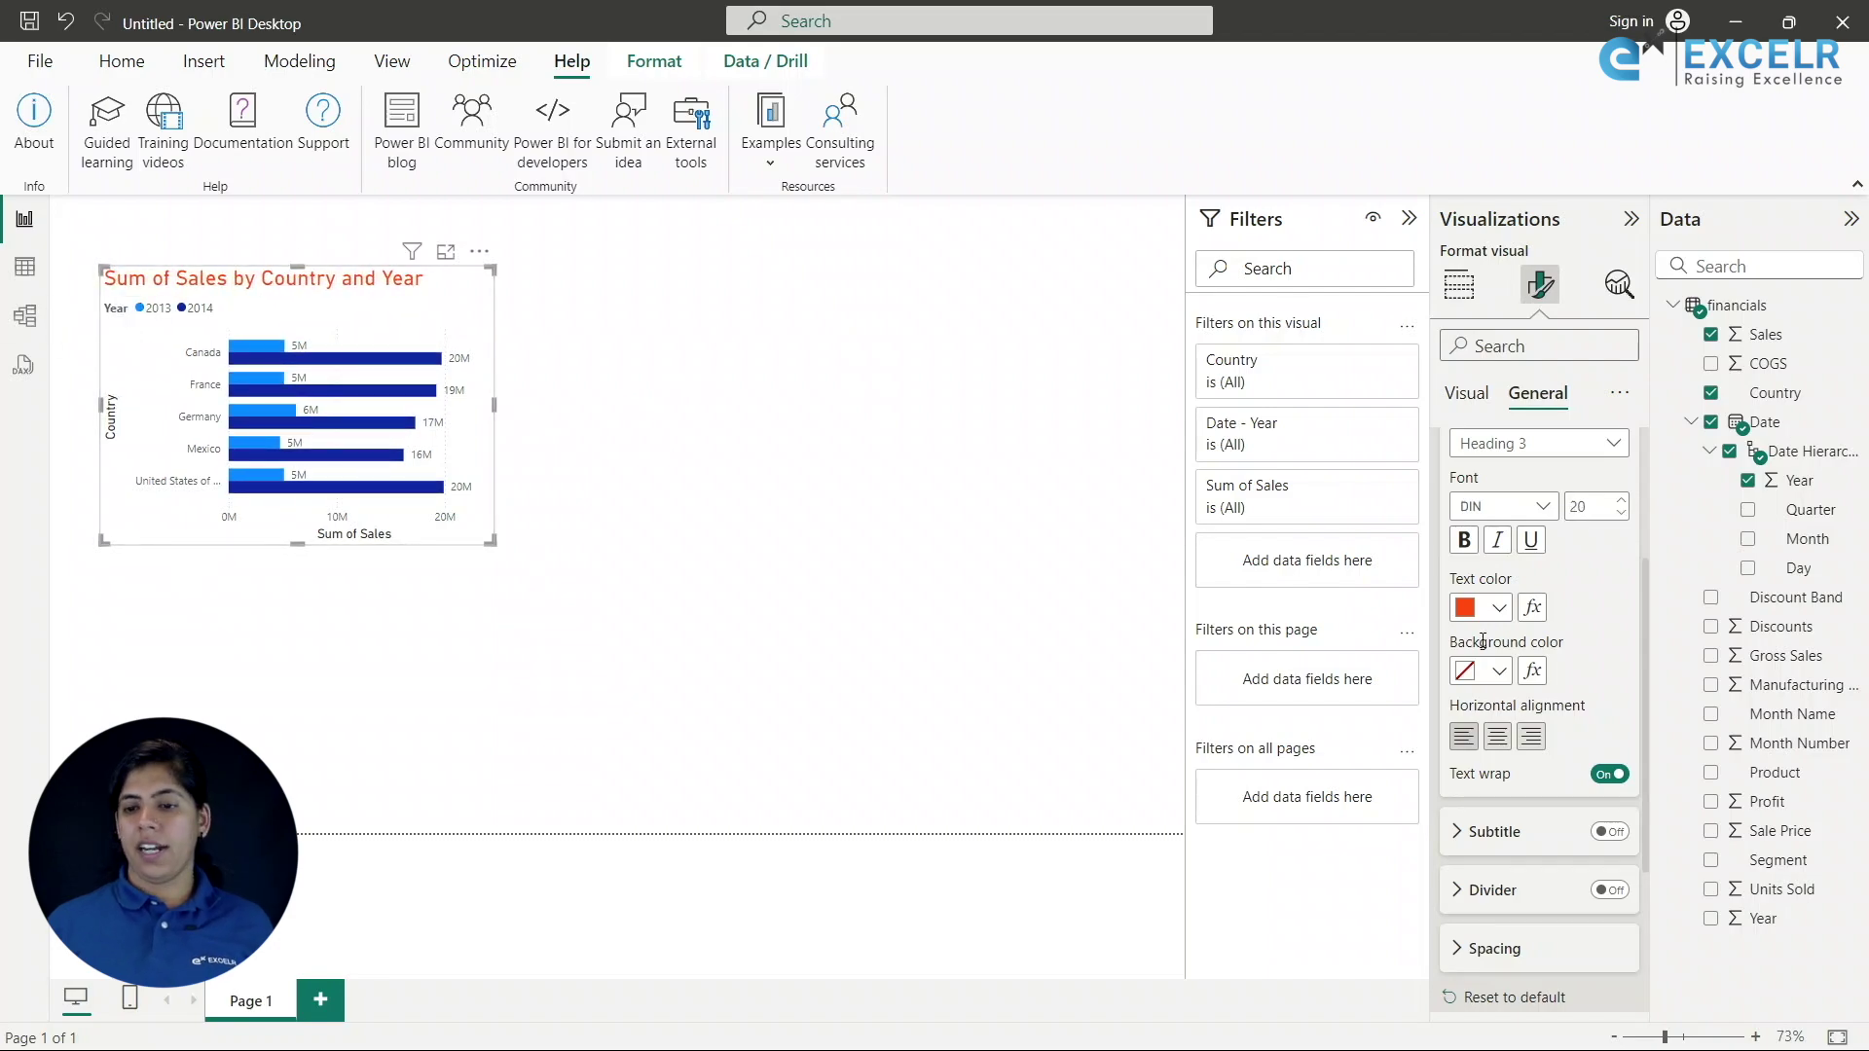
Give the chart title a background in the lightest orange tint of the theme colors.
left_click(1491, 671)
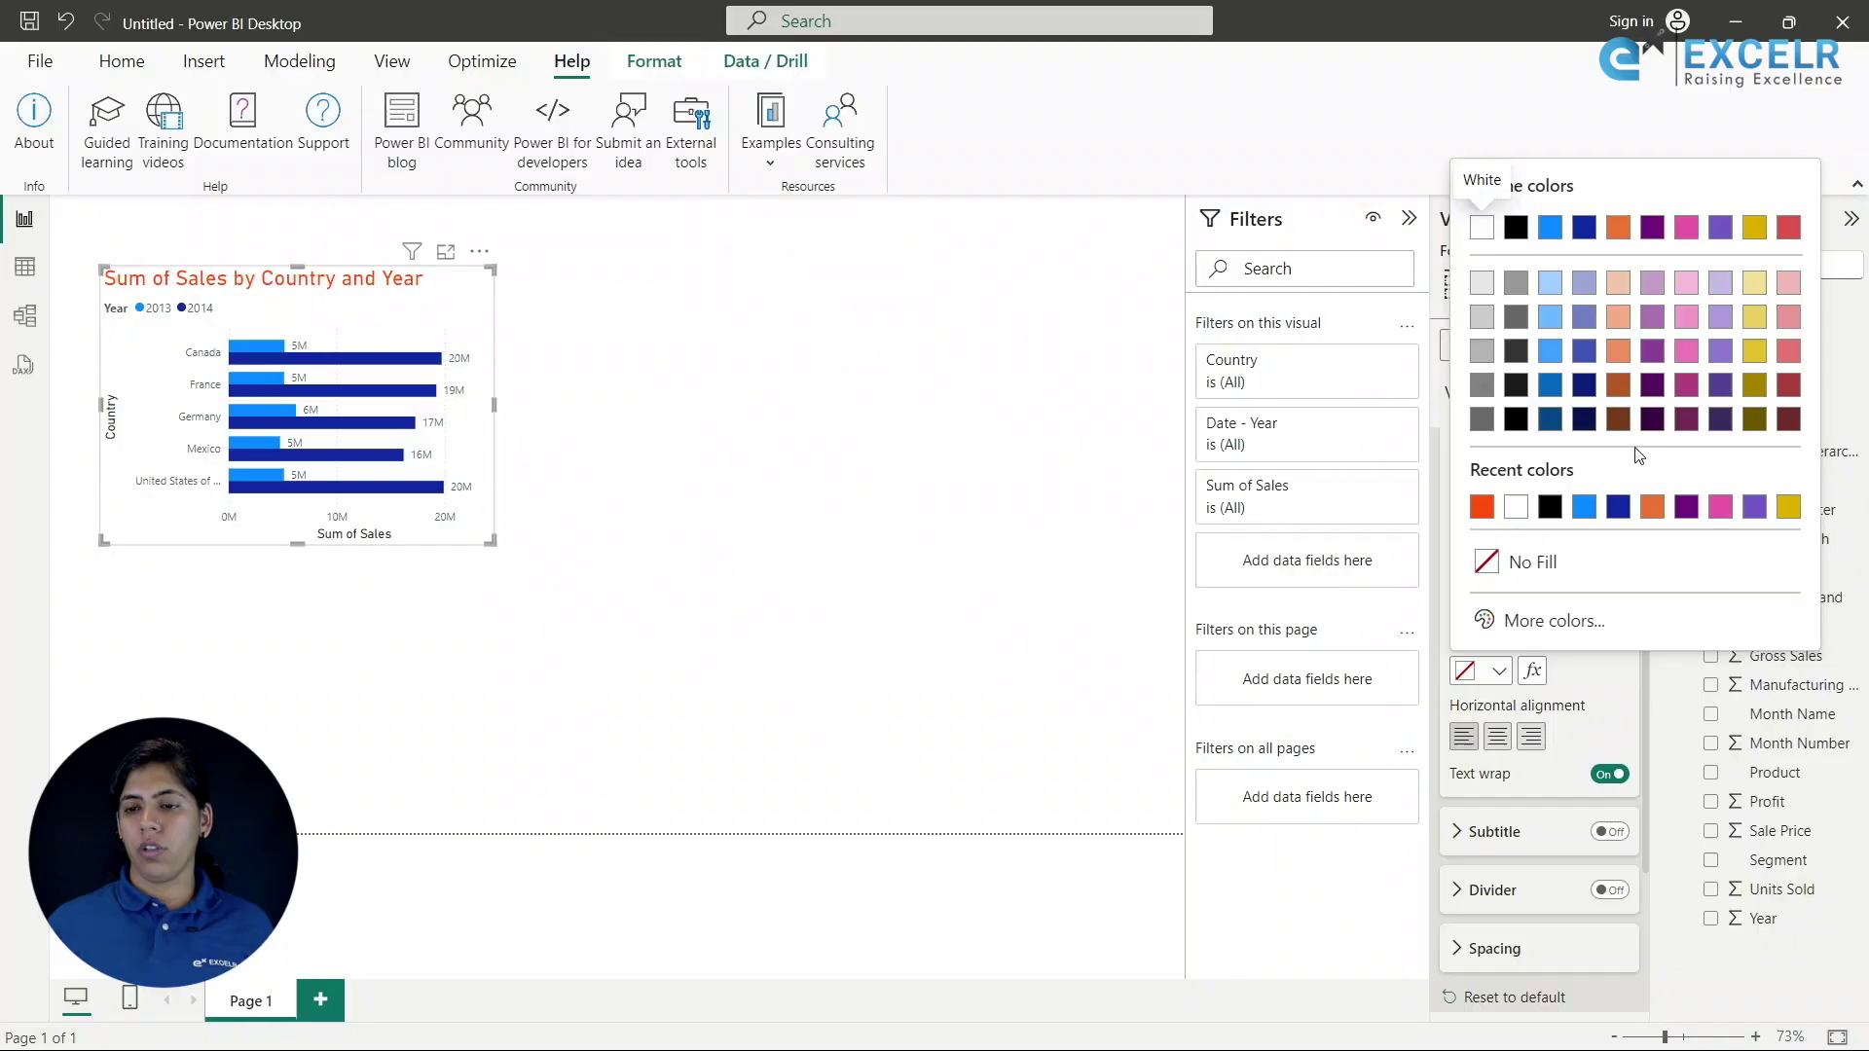
left_click(1615, 349)
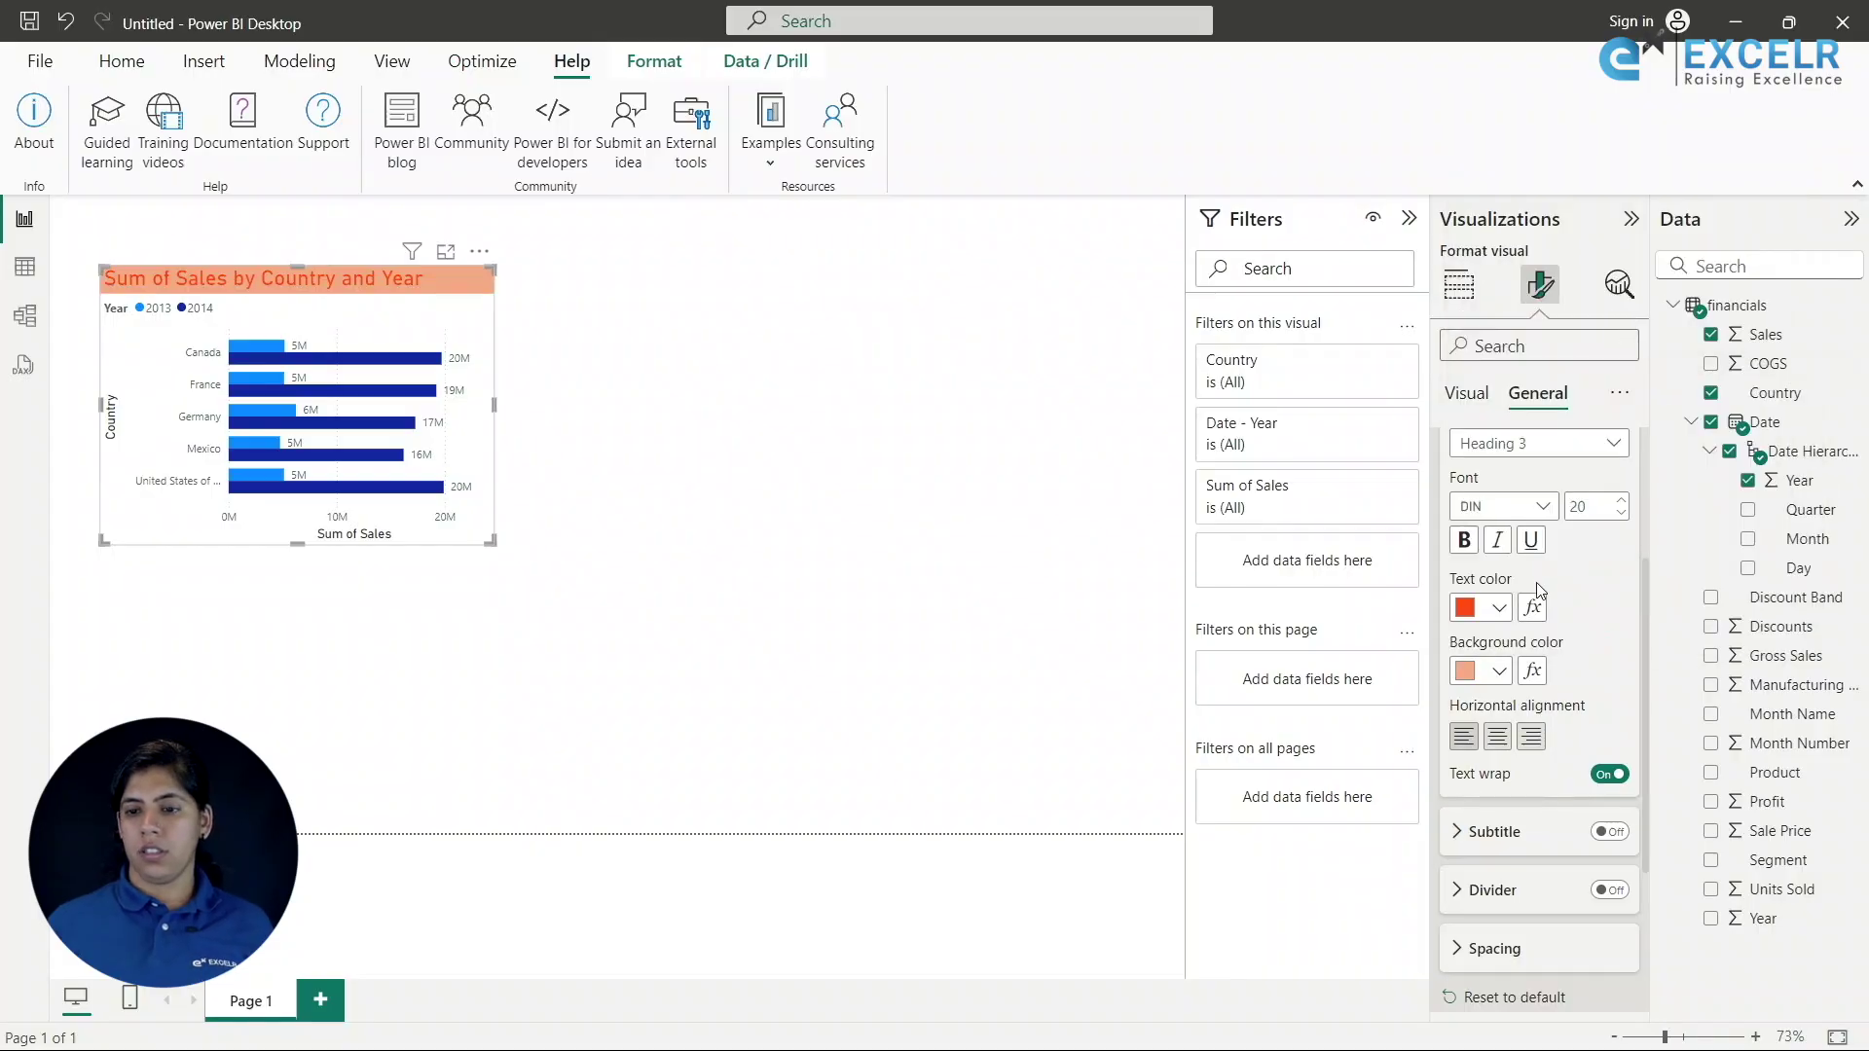
left_click(1494, 674)
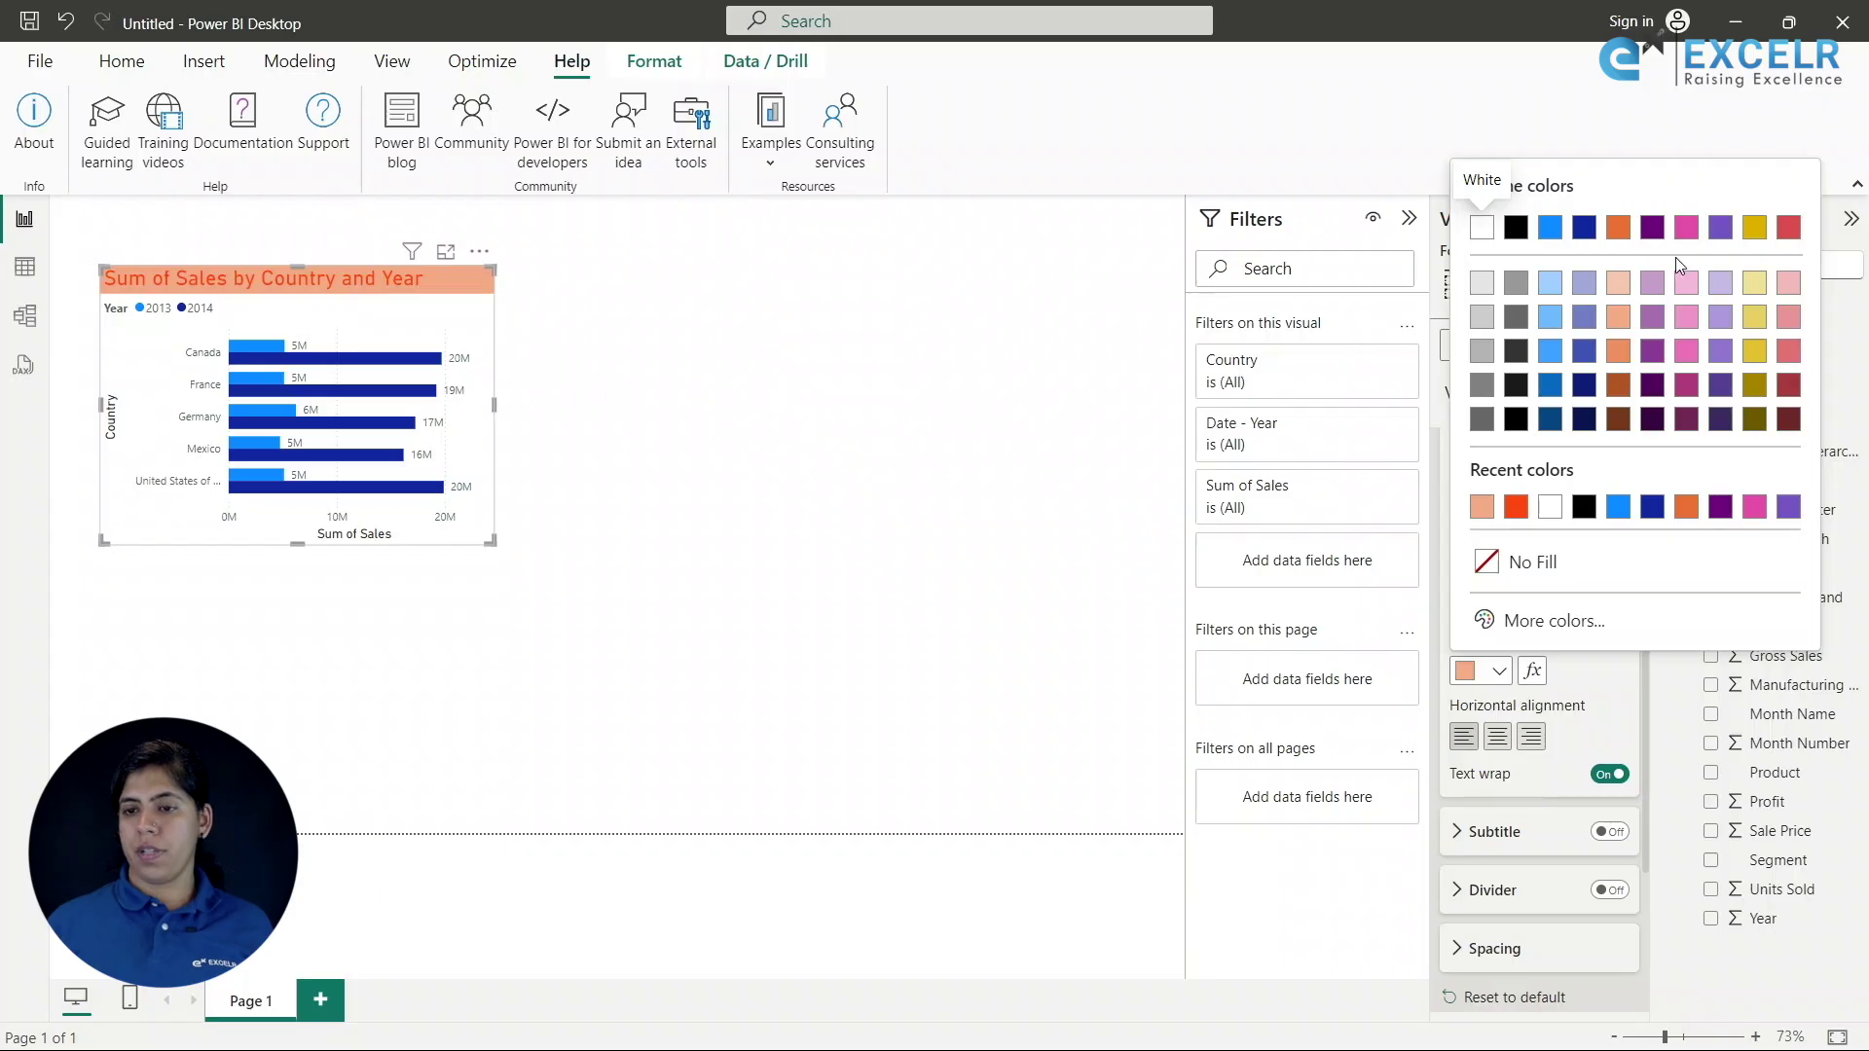
left_click(1615, 282)
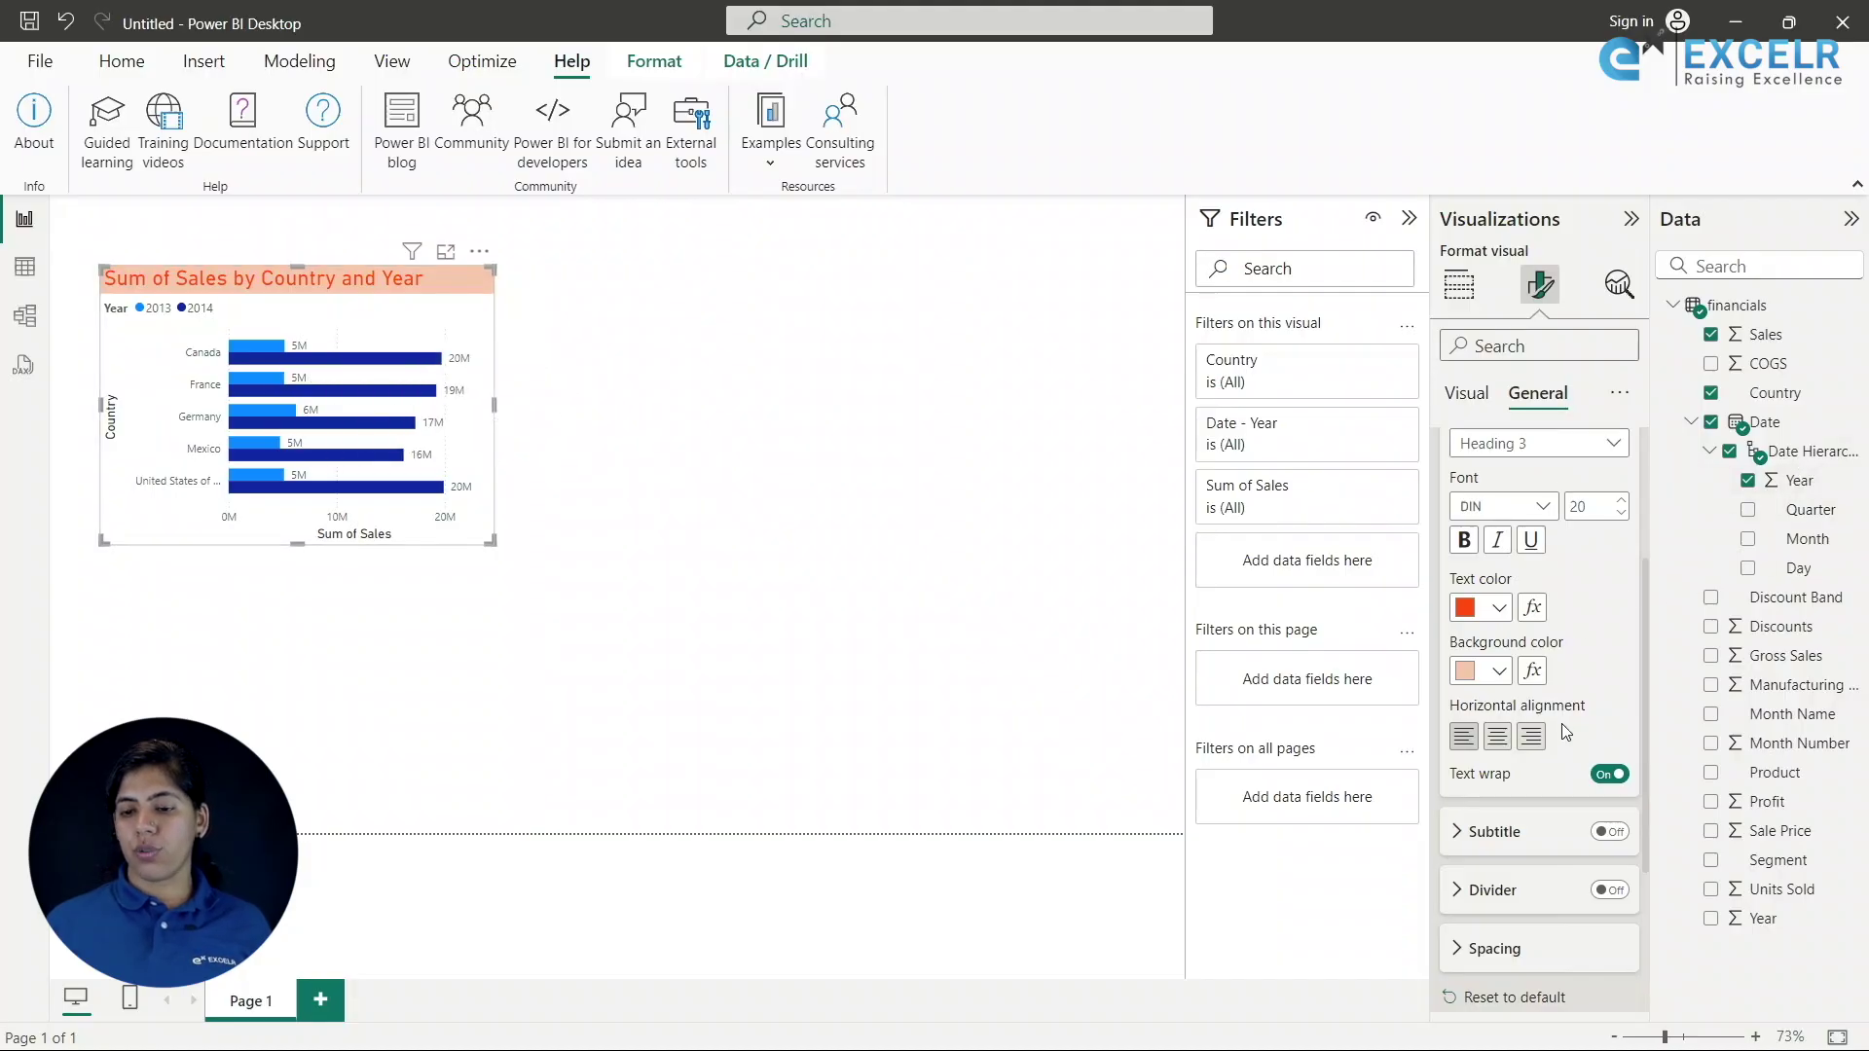
Color the bars of the 2013 series with the recently used orange-red.
left_click(1465, 394)
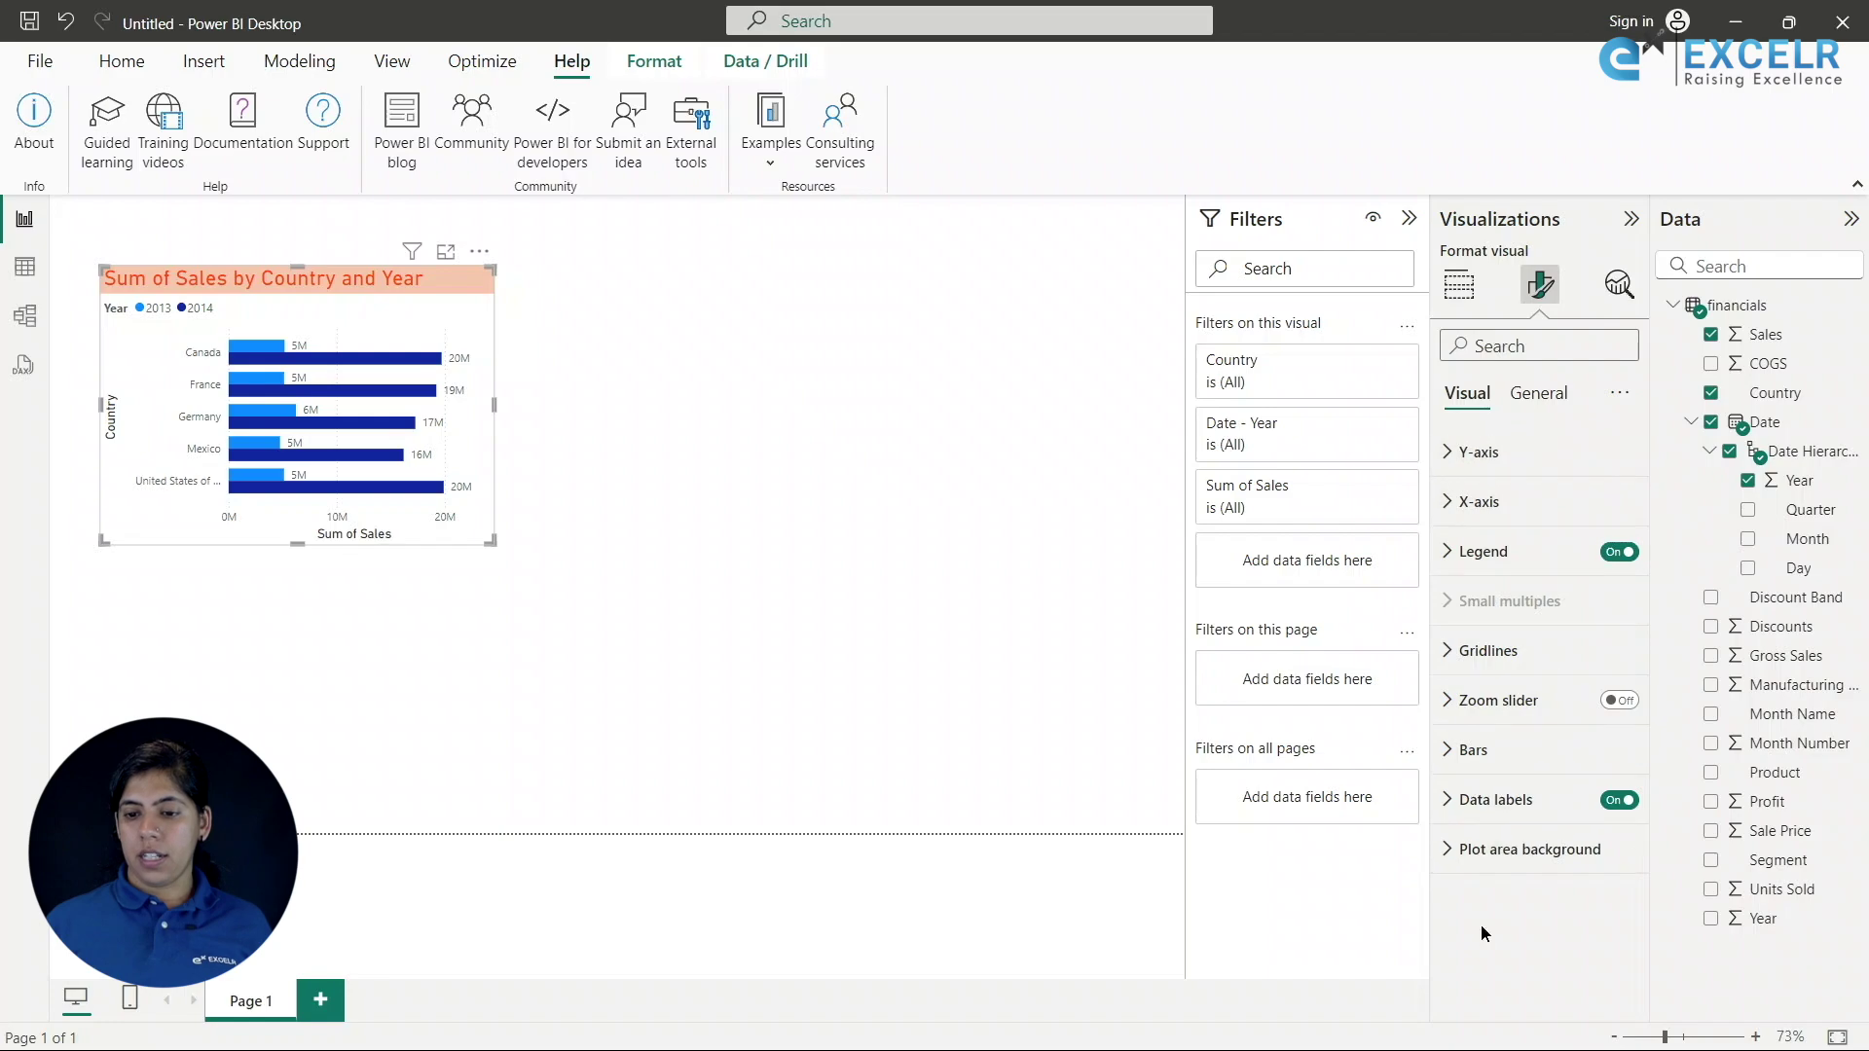
left_click(1455, 747)
scroll(1521, 725, "down", 3)
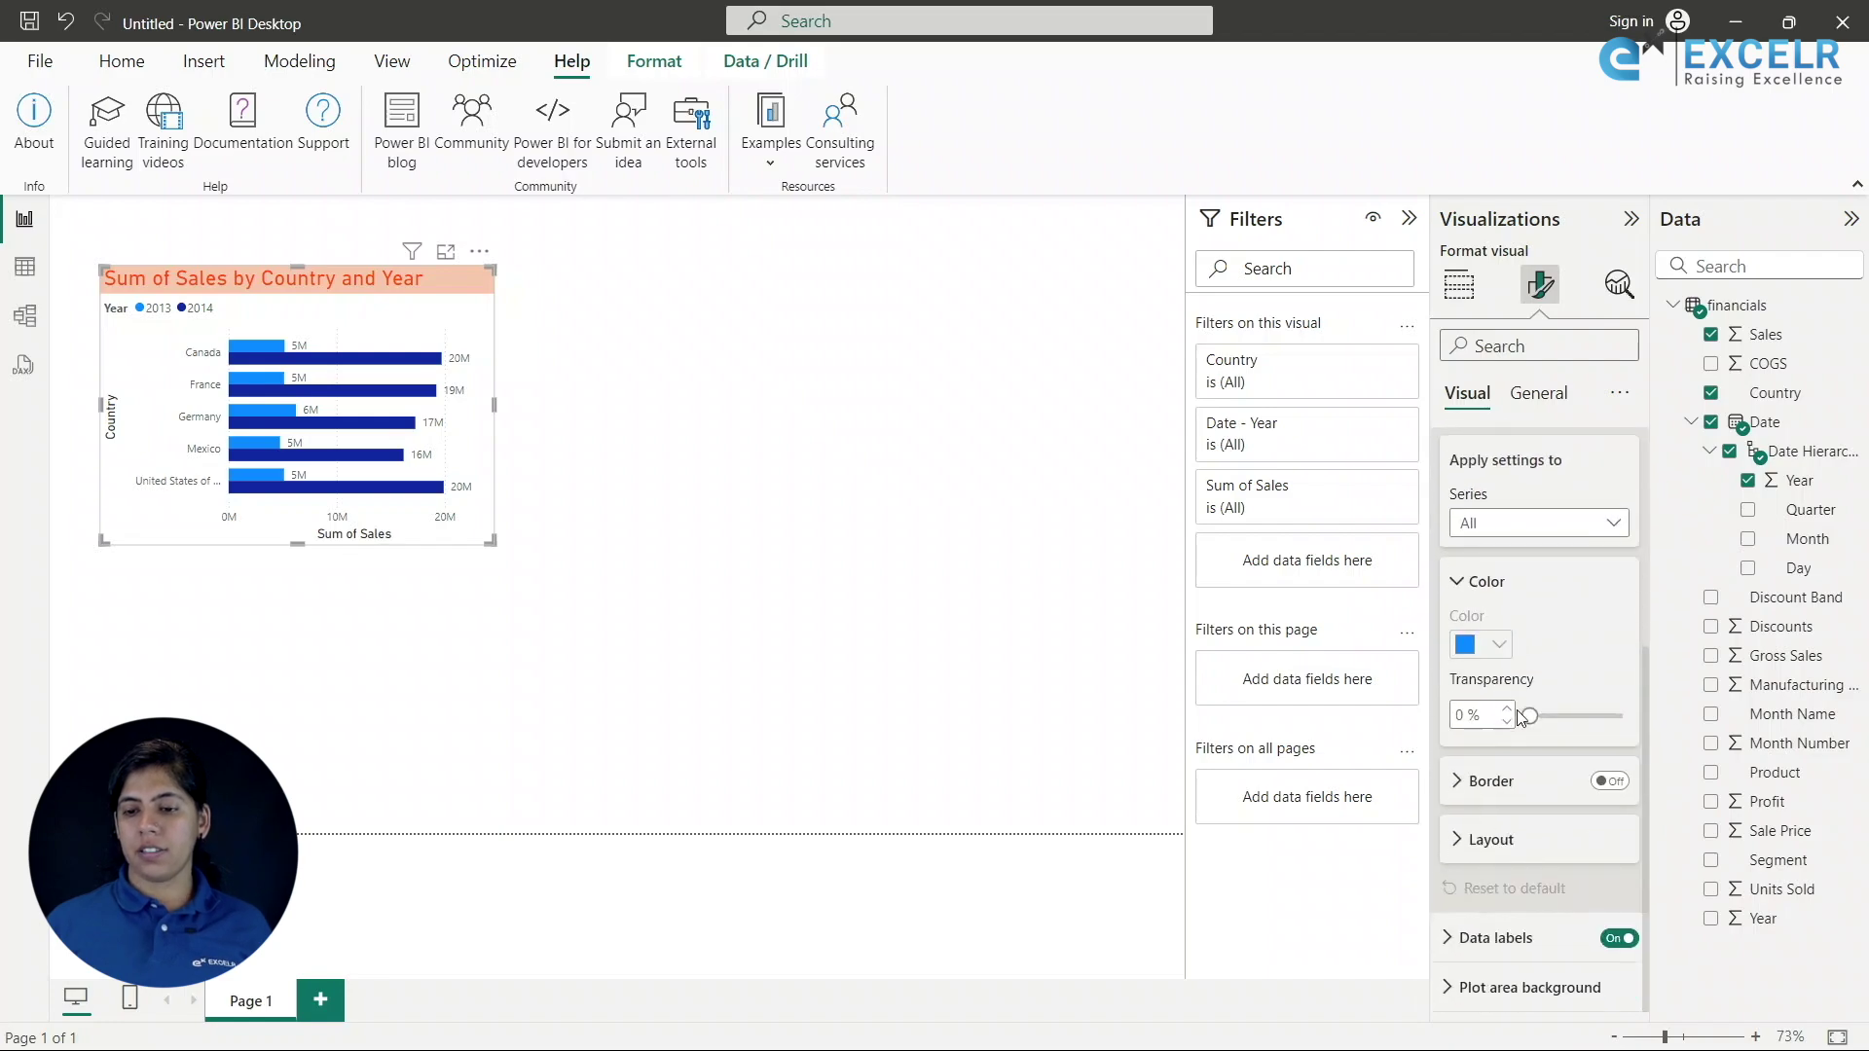
left_click(1494, 524)
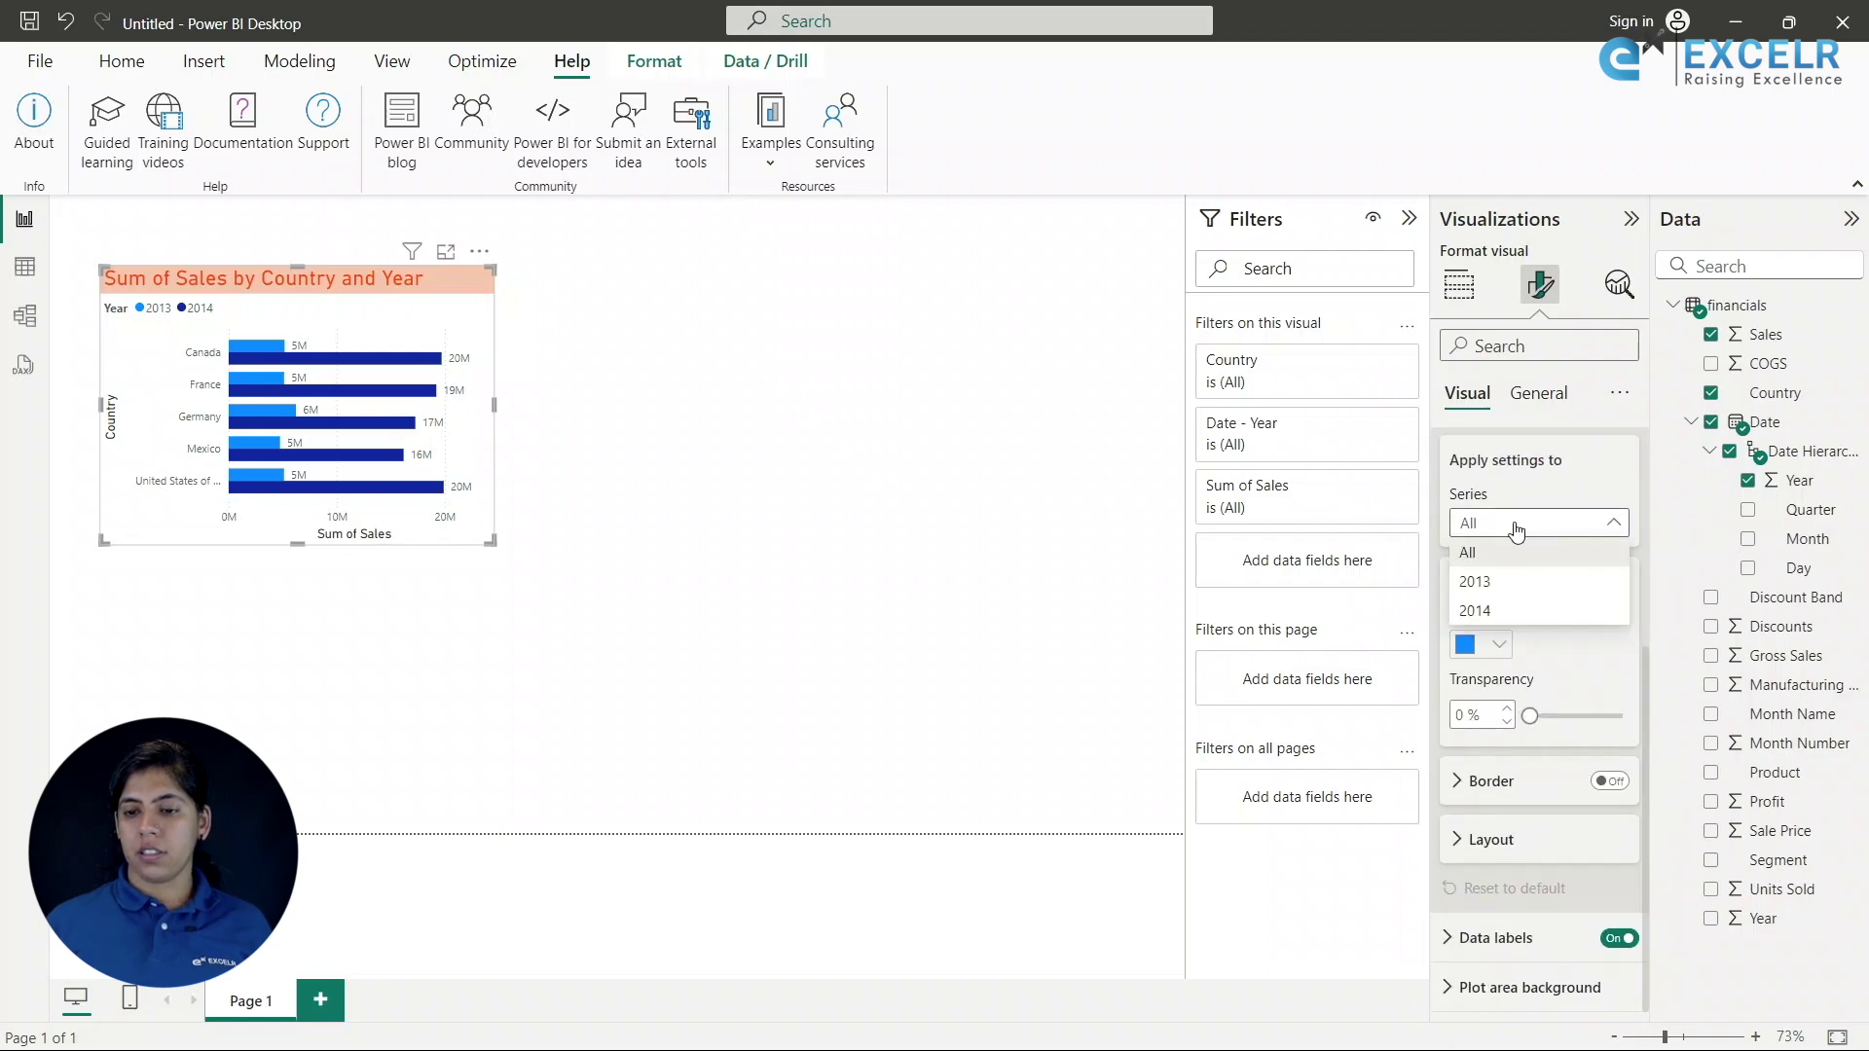
left_click(1488, 581)
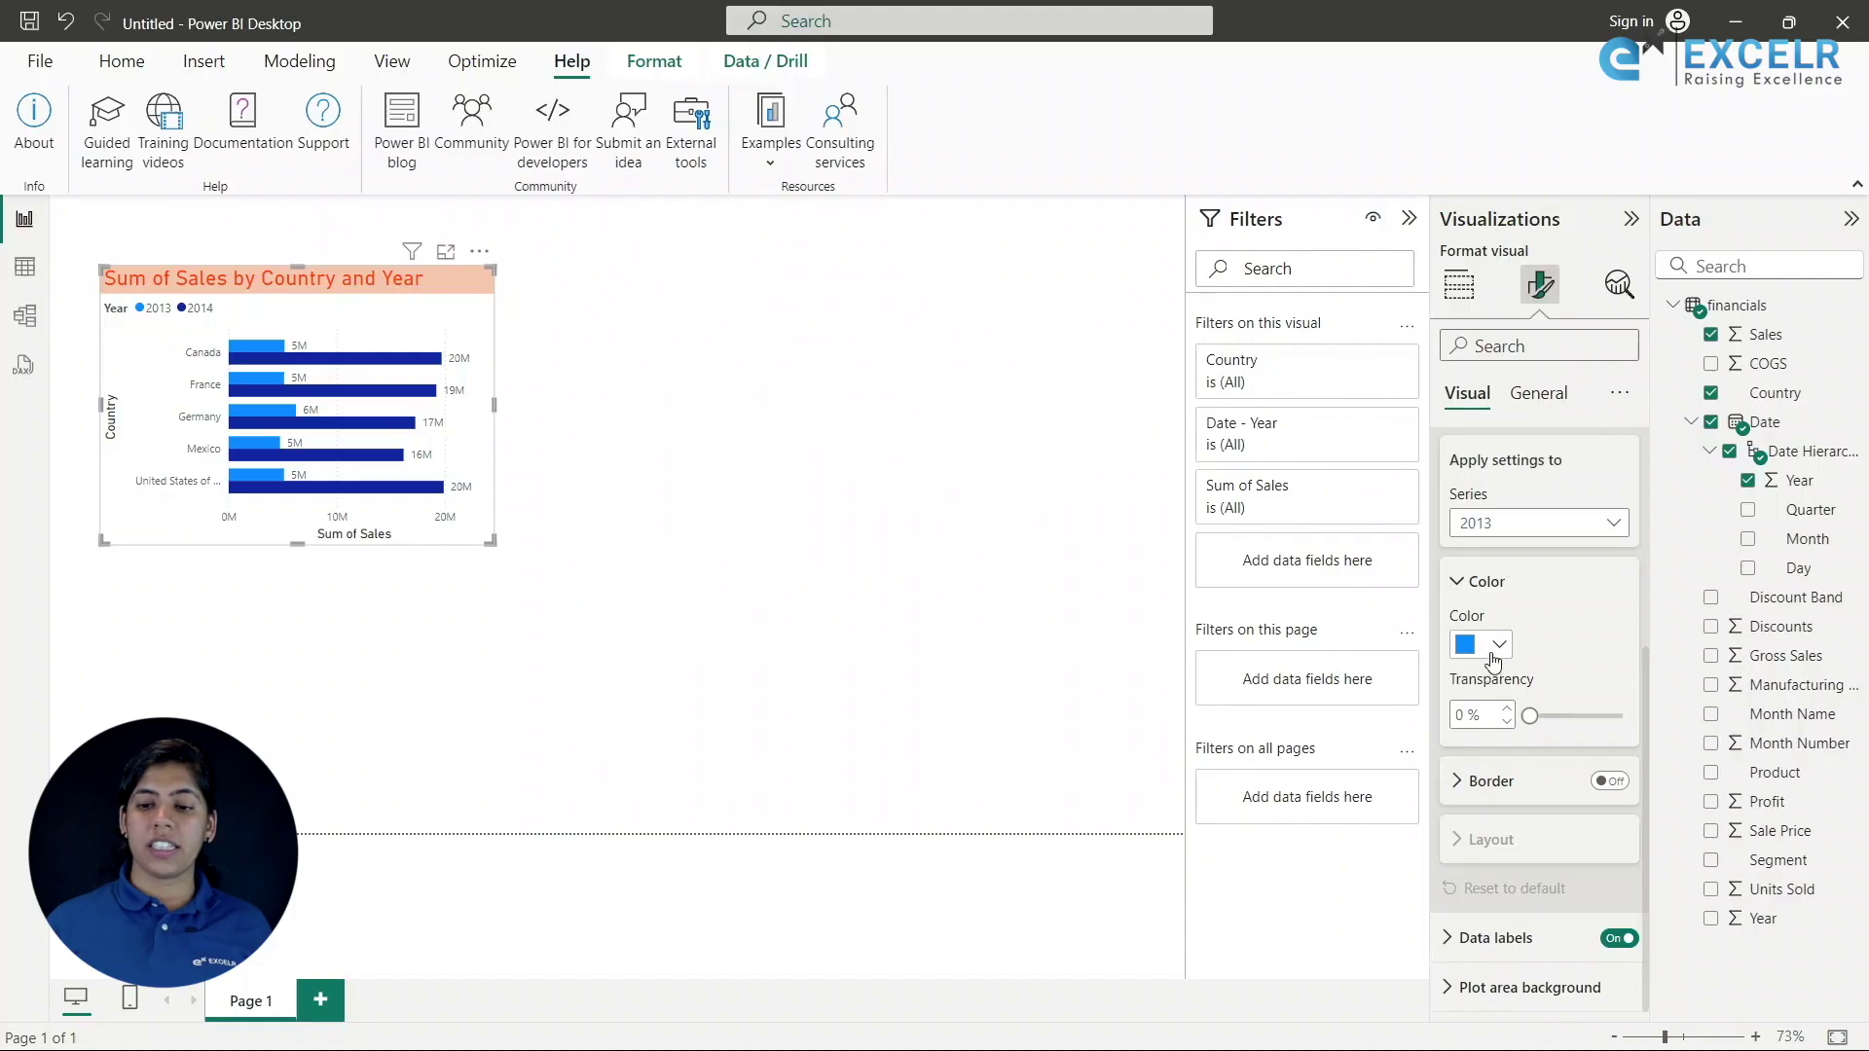
left_click(1496, 646)
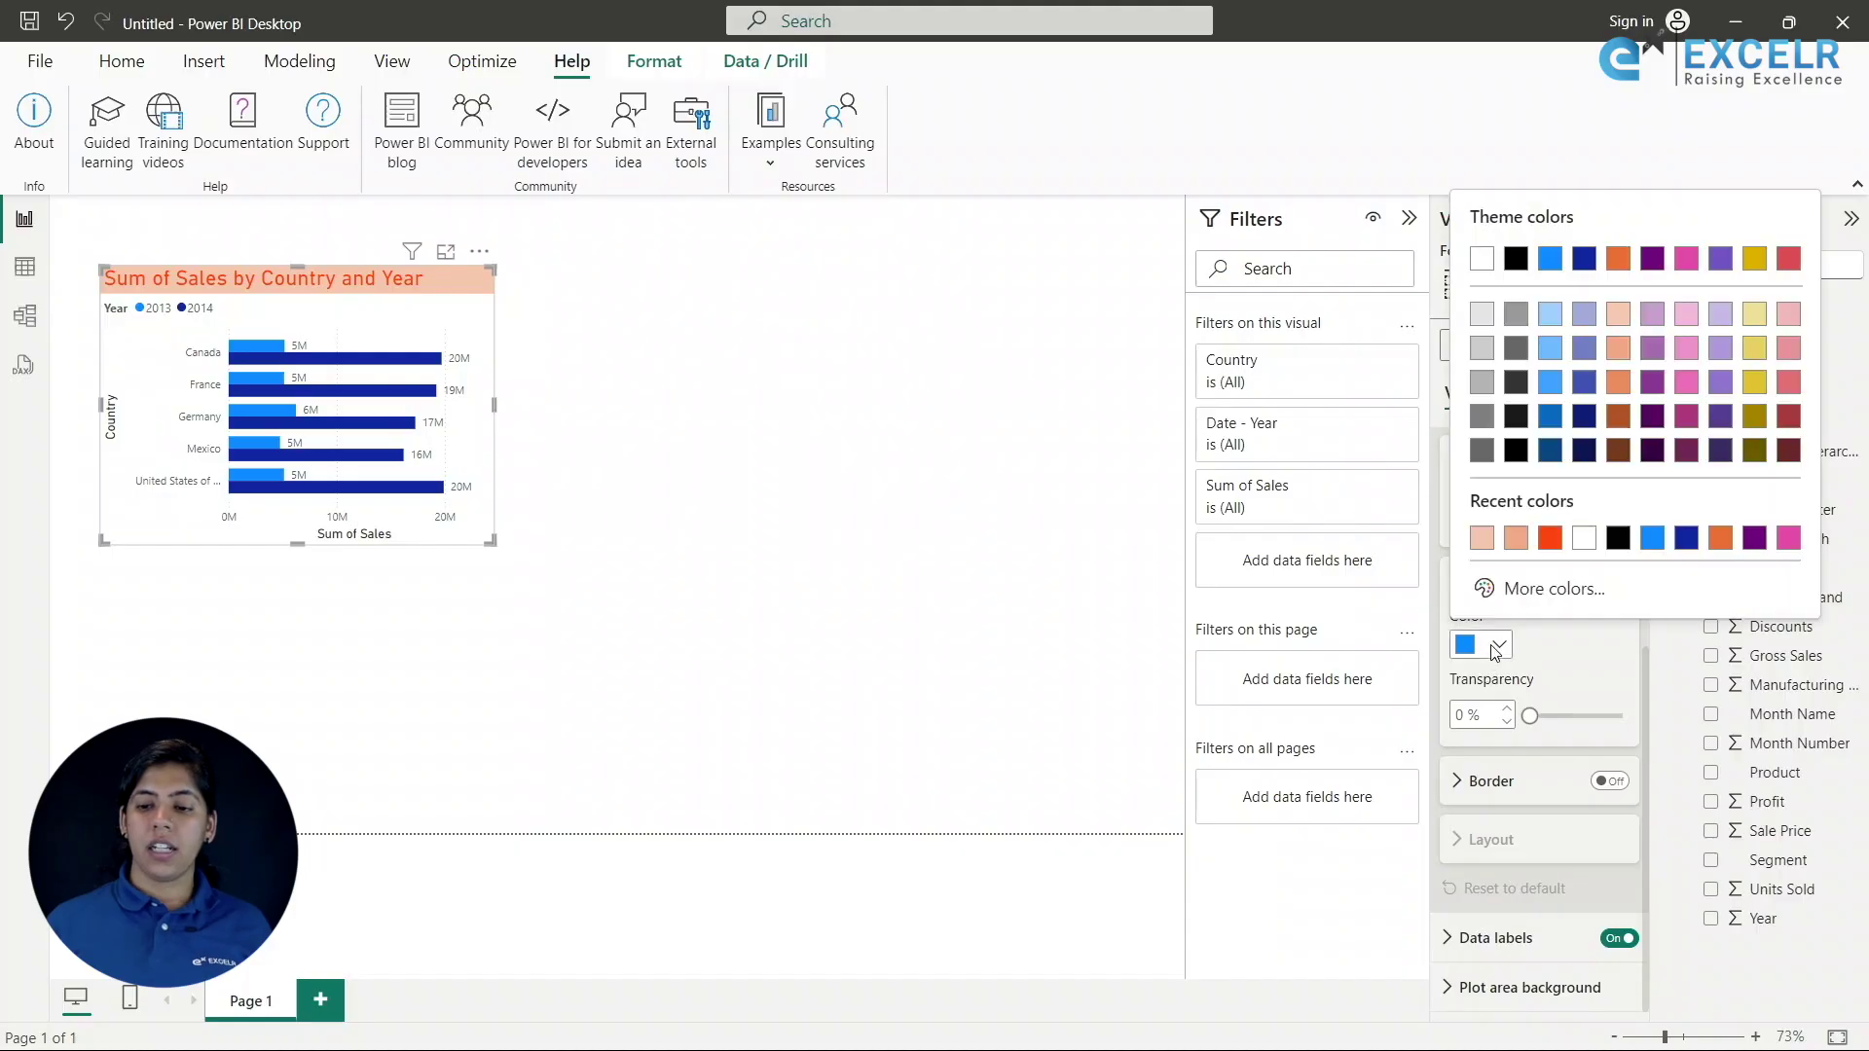
left_click(1550, 538)
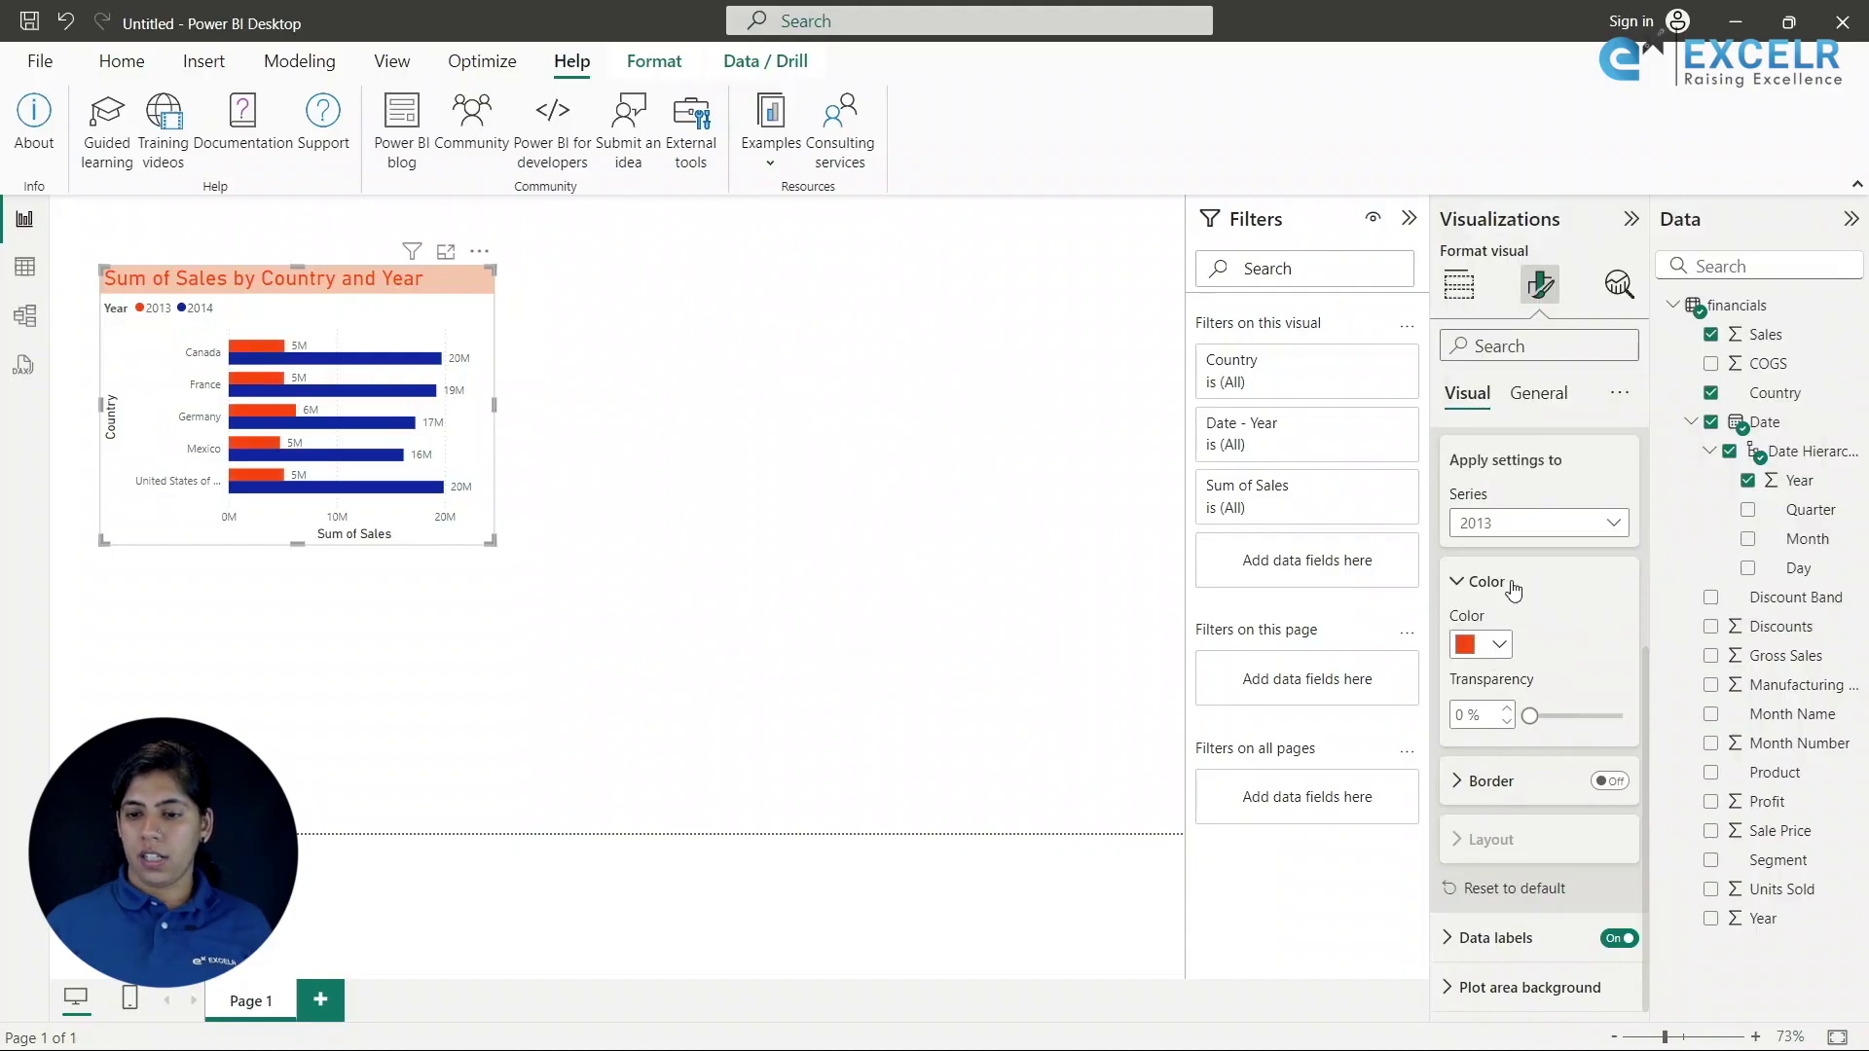
Color the bars of the 2014 series with the custom bright green #3FF512.
left_click(1509, 538)
left_click(1489, 613)
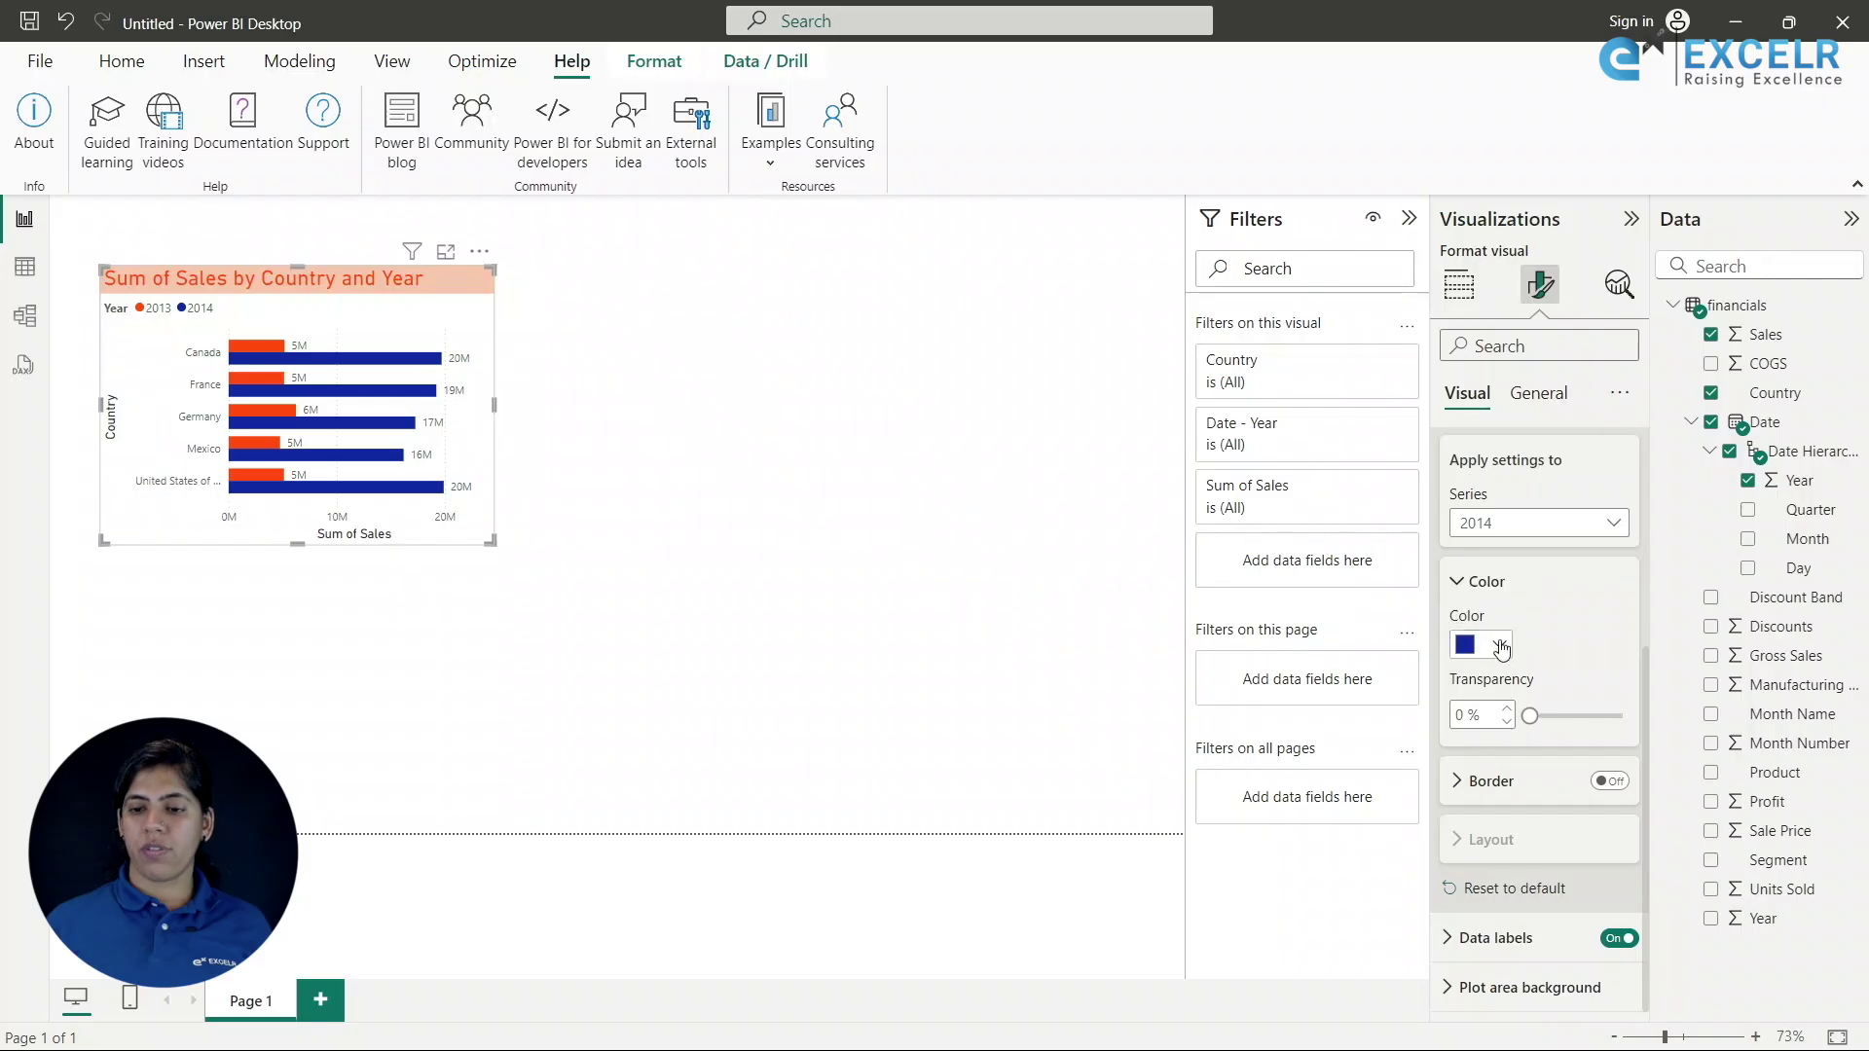
left_click(1499, 644)
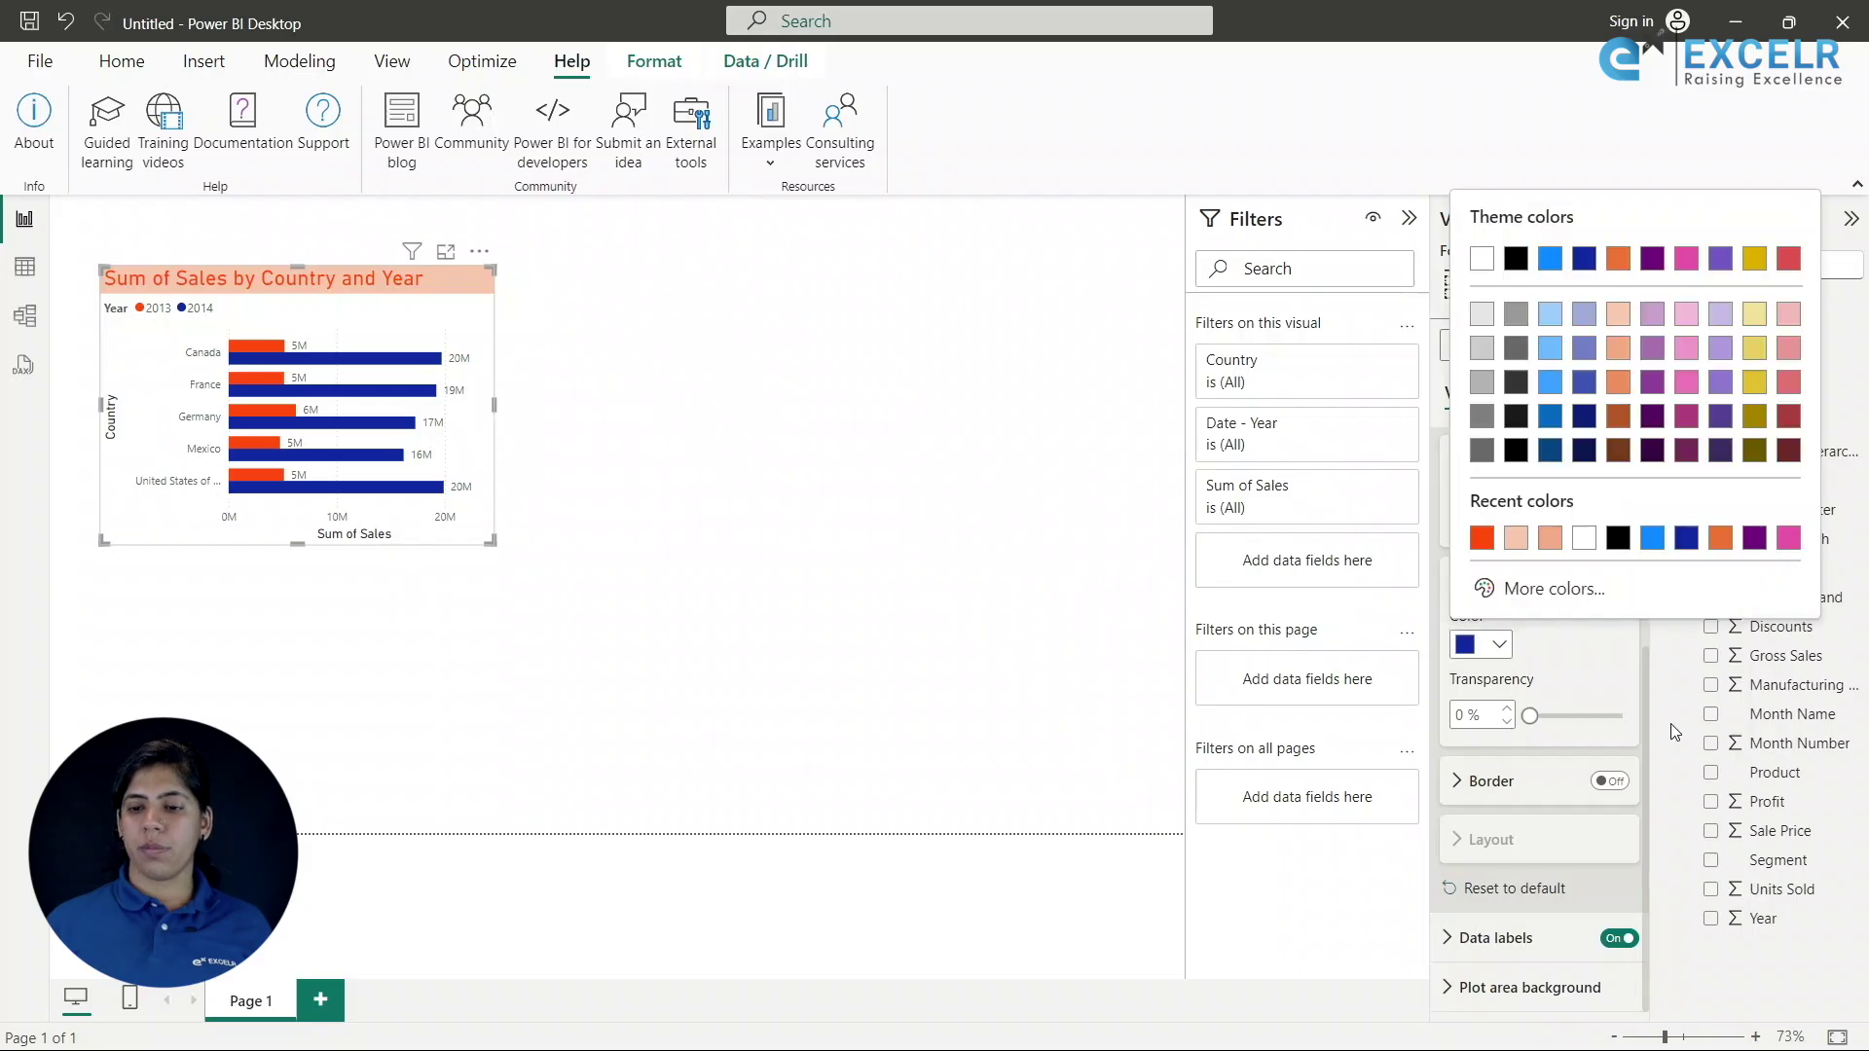
left_click(1551, 587)
left_click_drag(1676, 508, 1568, 509)
left_click_drag(1723, 296, 1763, 223)
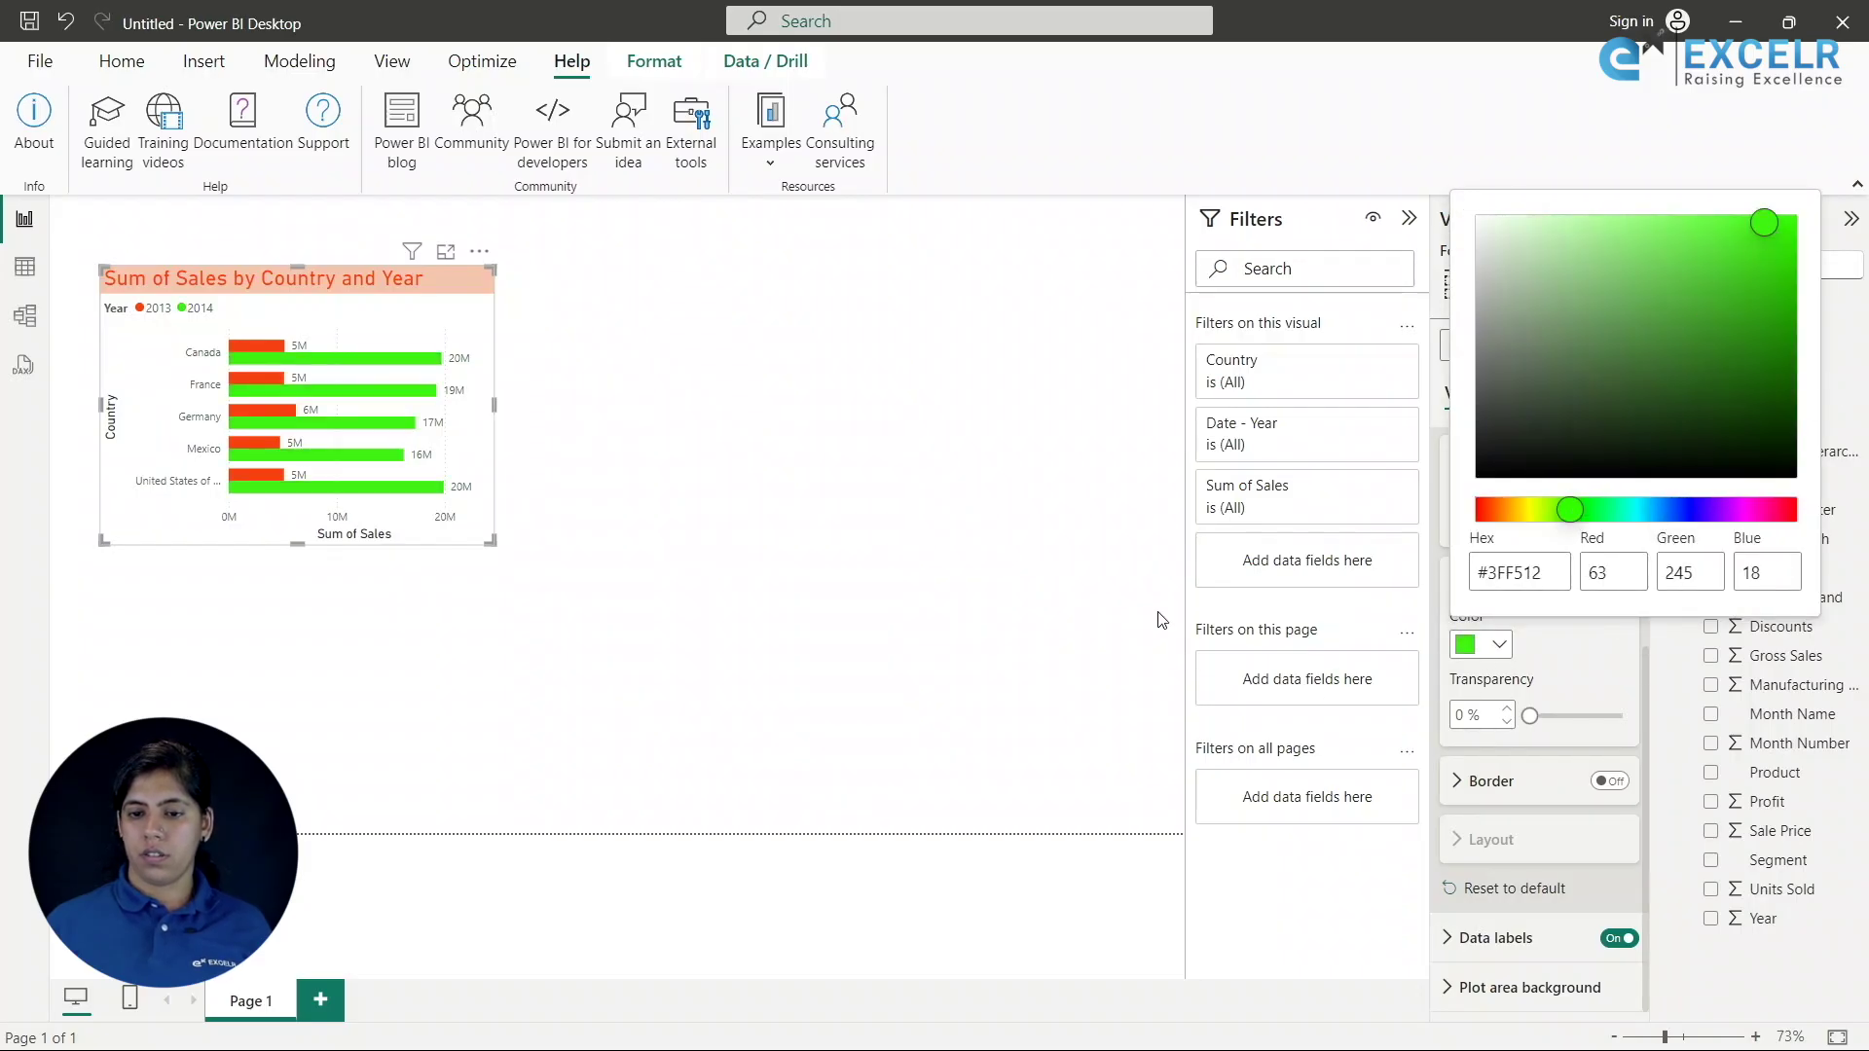
Color the X-axis values with the recently used bright green.
left_click(1189, 590)
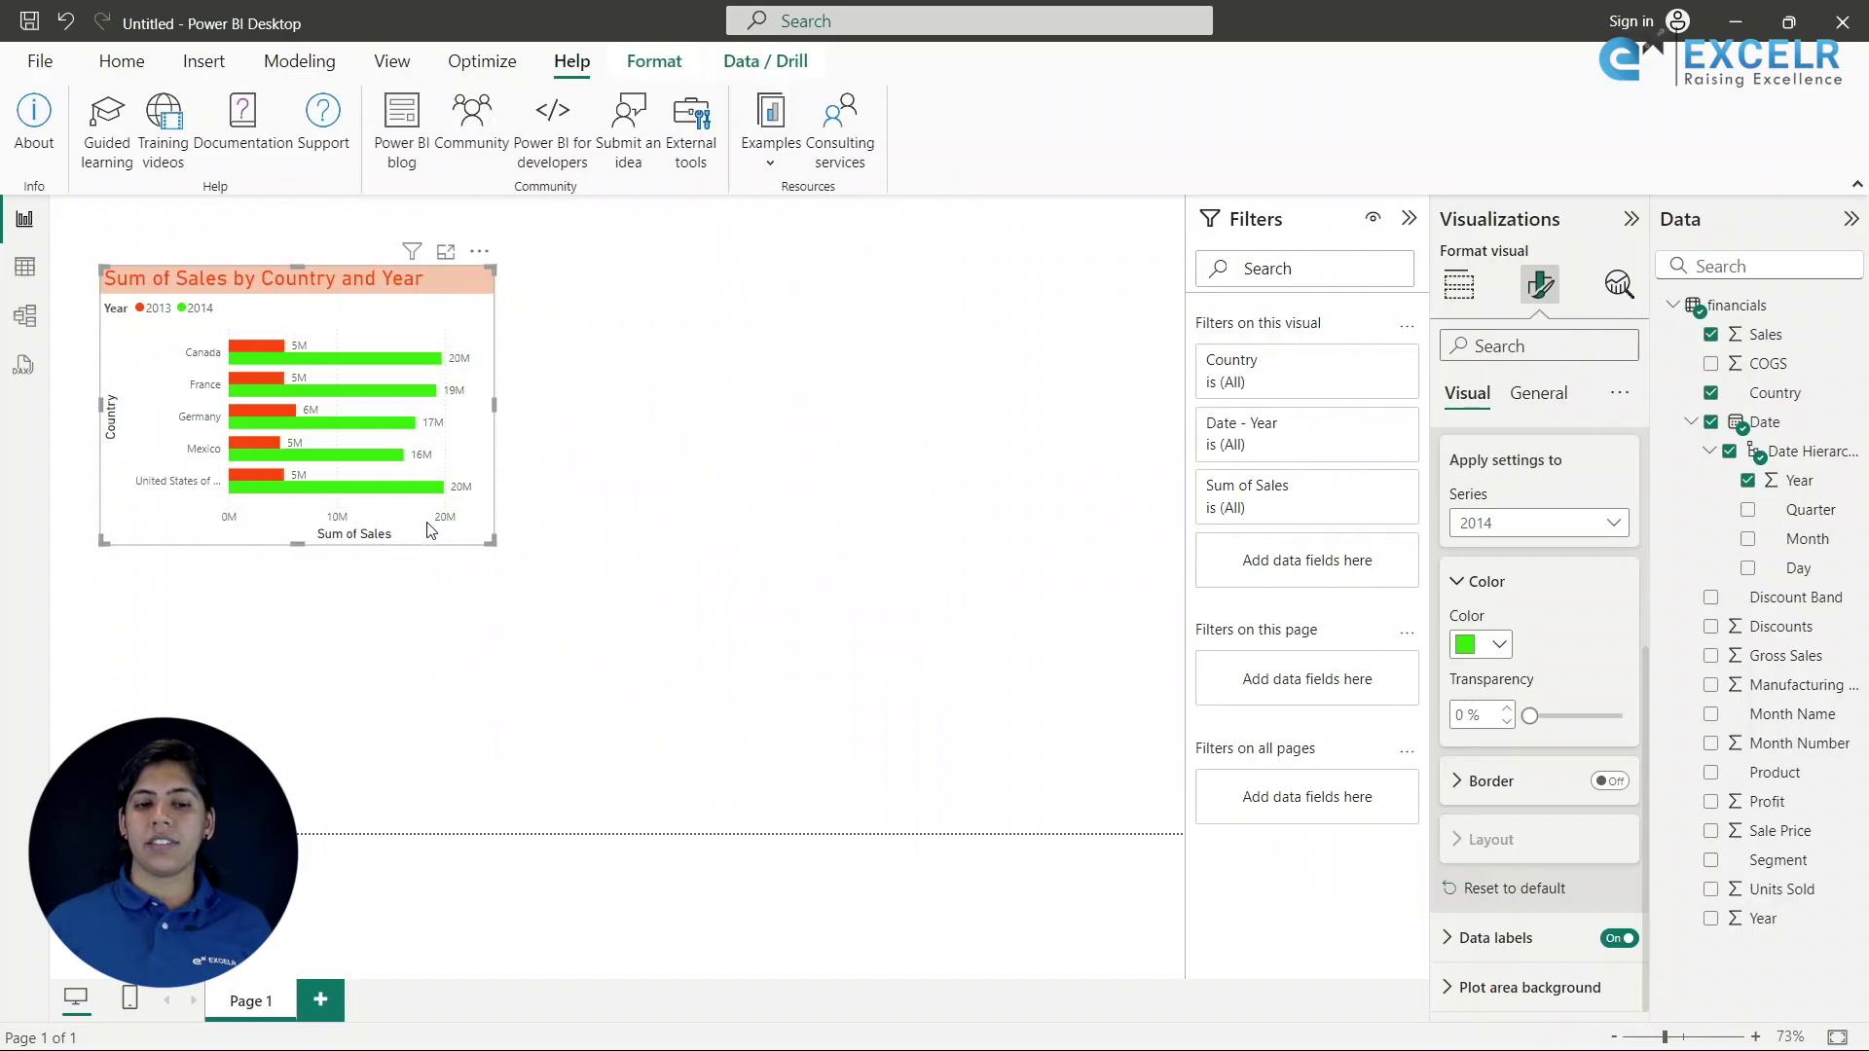
scroll(1475, 421, "up", 3)
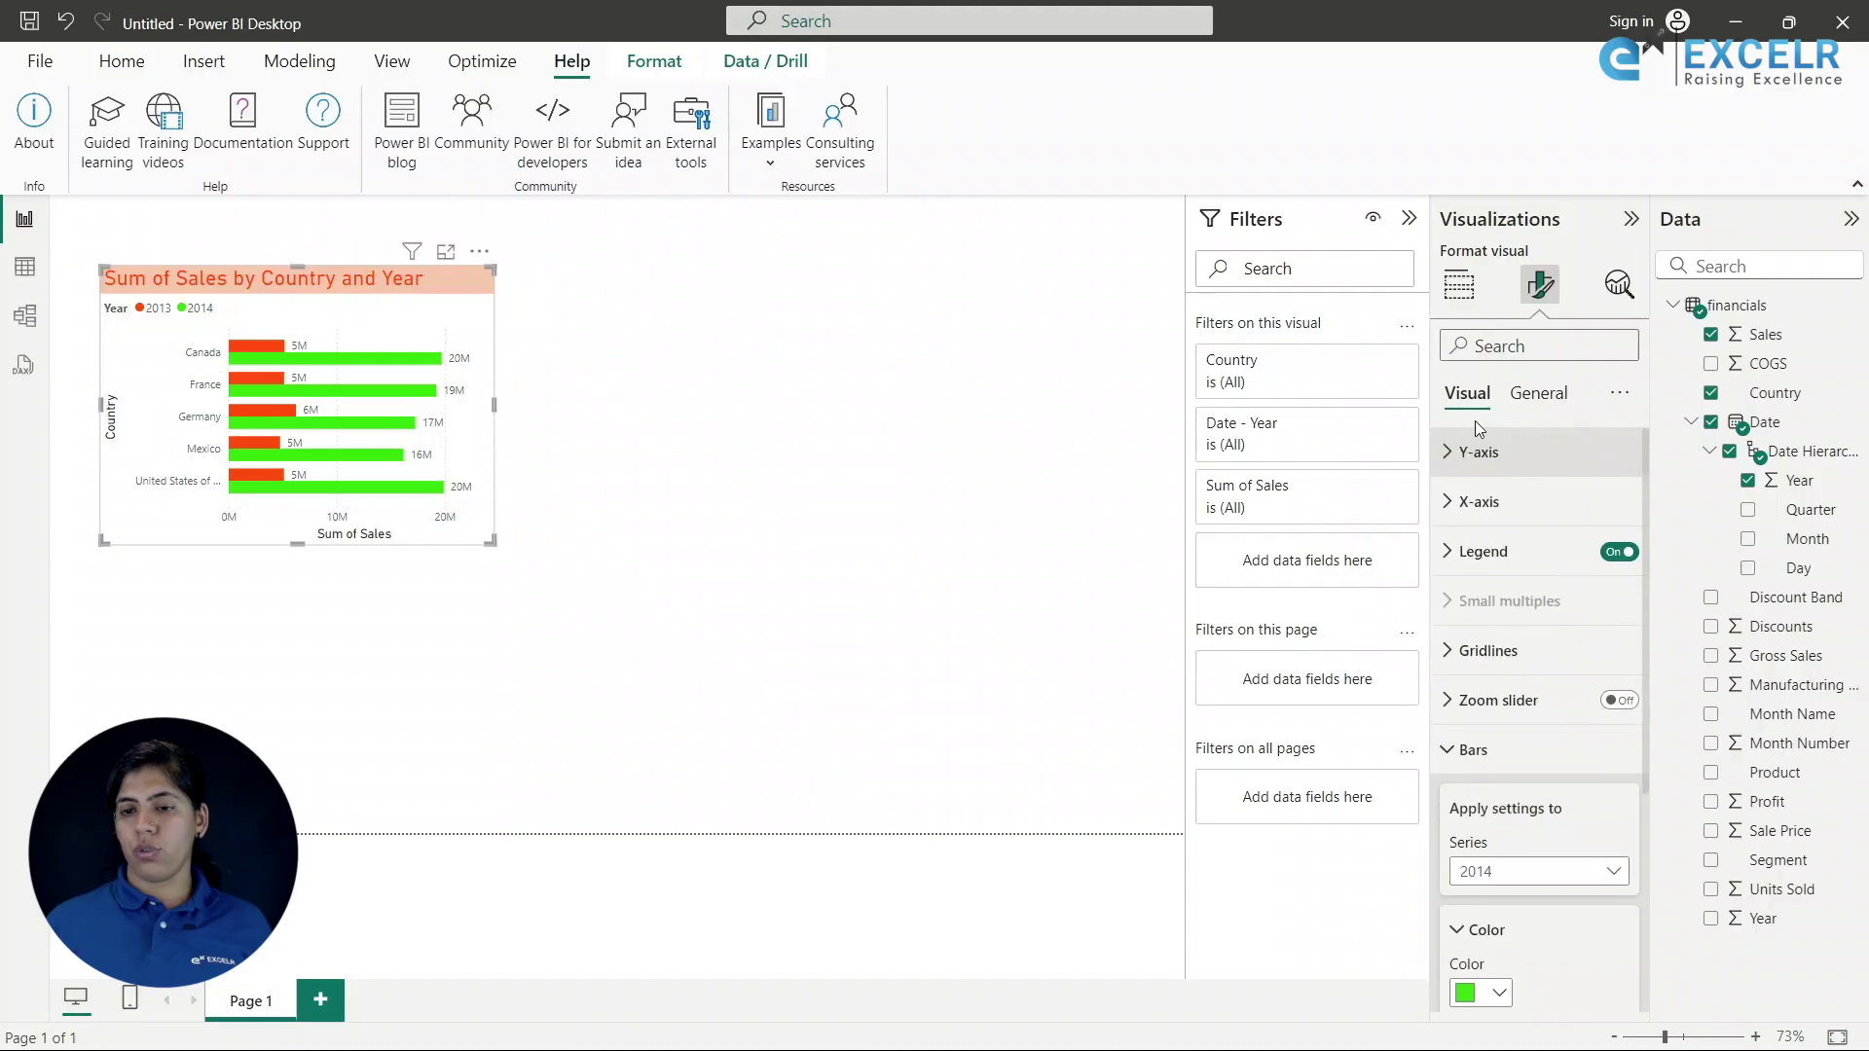
left_click(1450, 504)
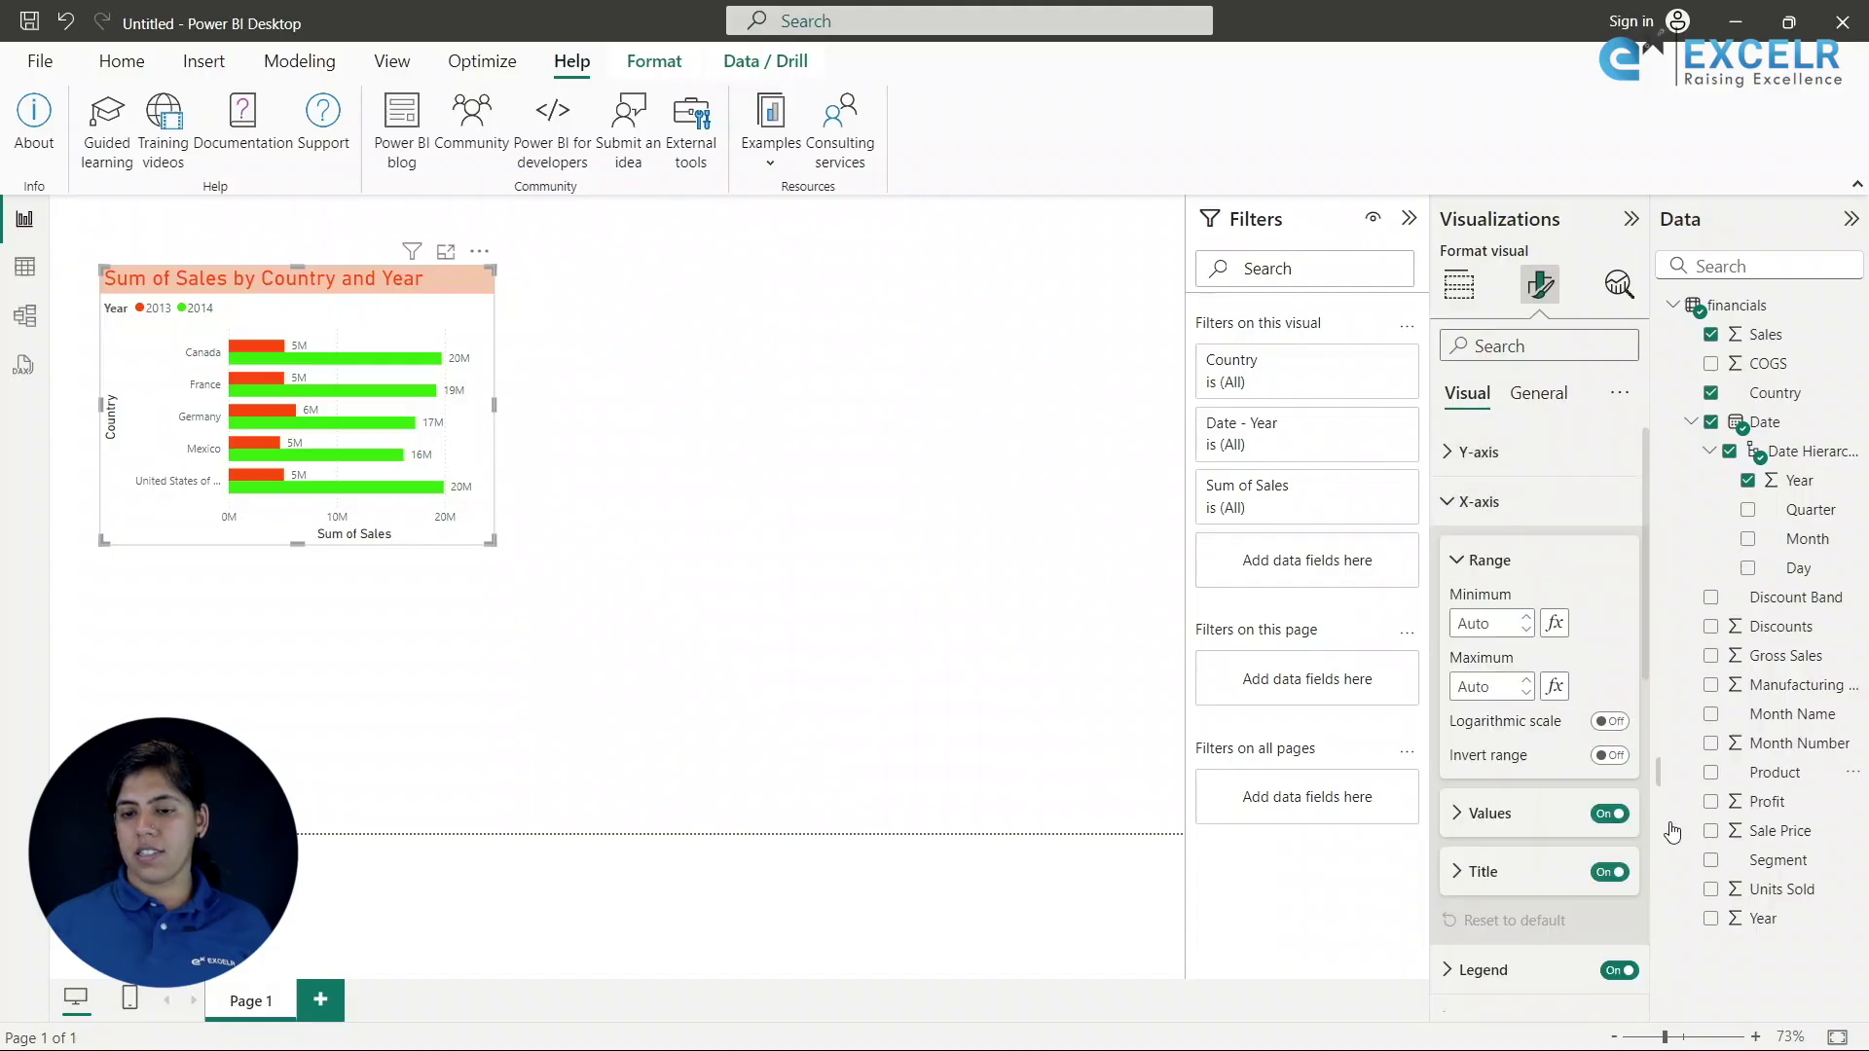
scroll(1526, 850, "down", 2)
scroll(1526, 850, "up", 2)
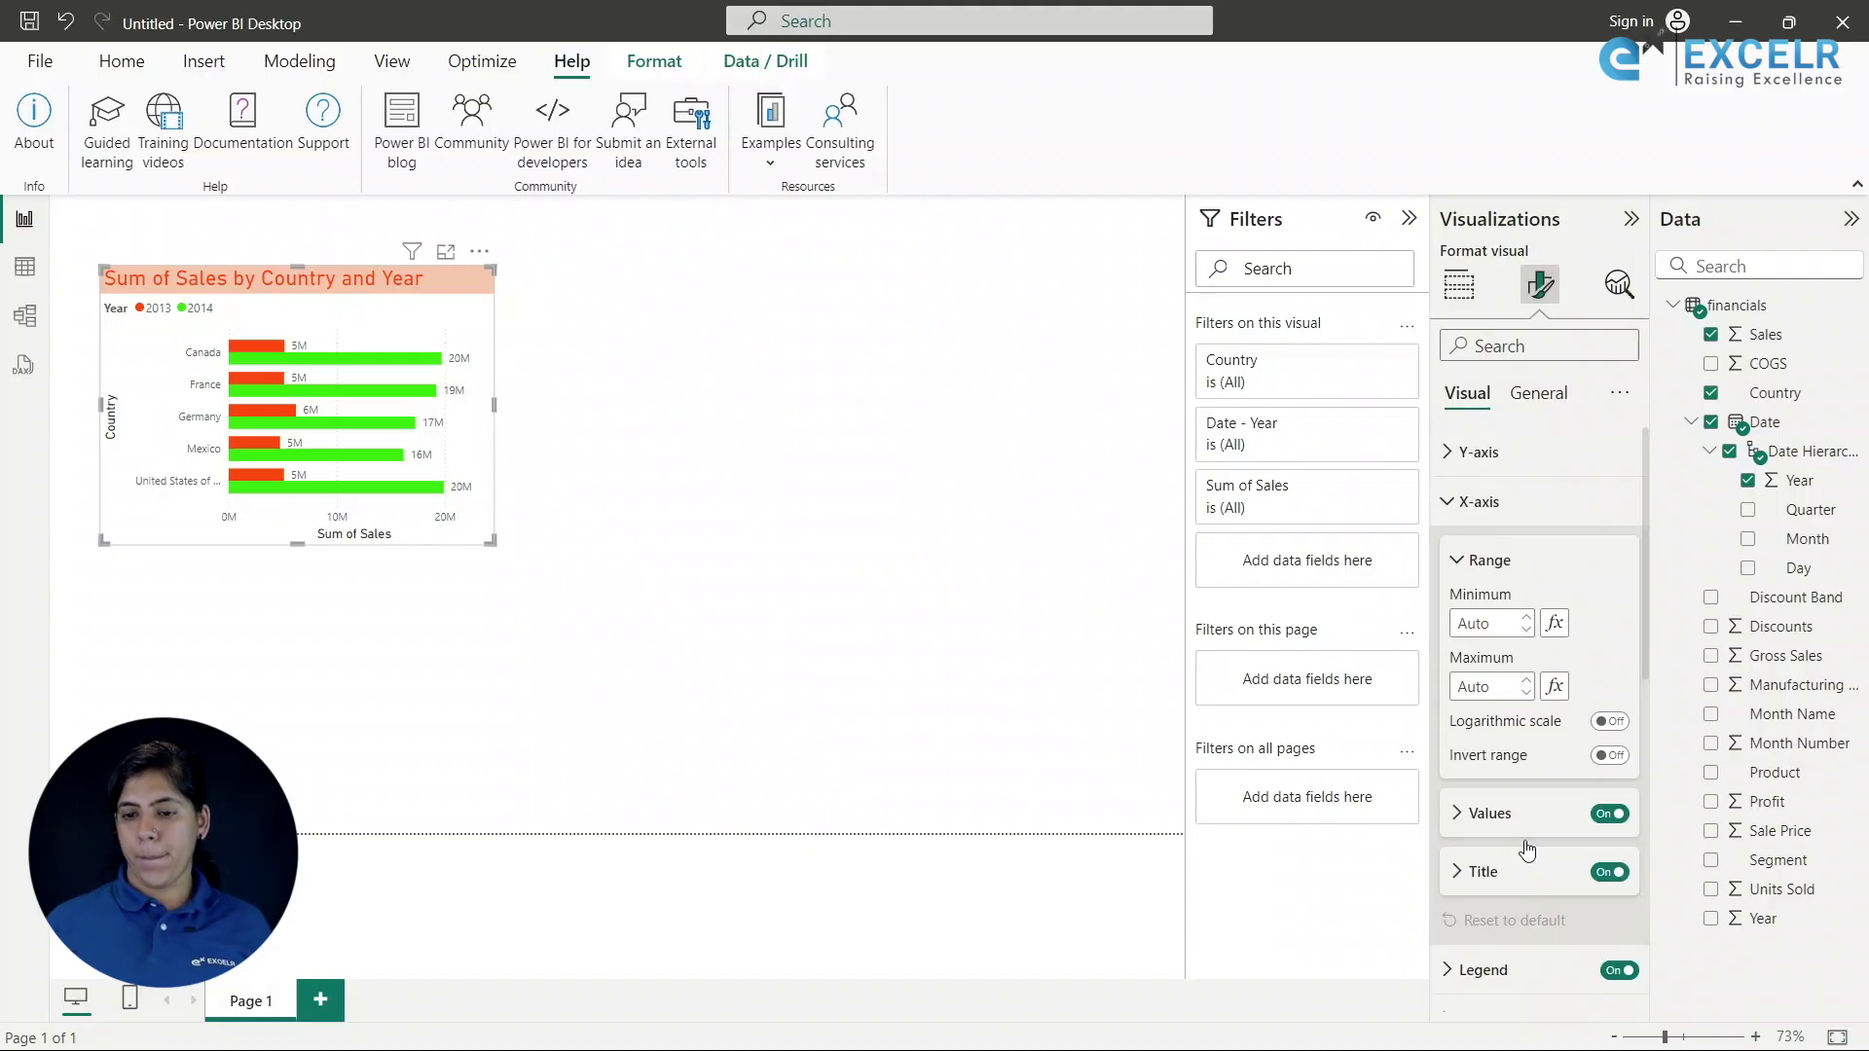
left_click(1470, 814)
scroll(1499, 769, "down", 3)
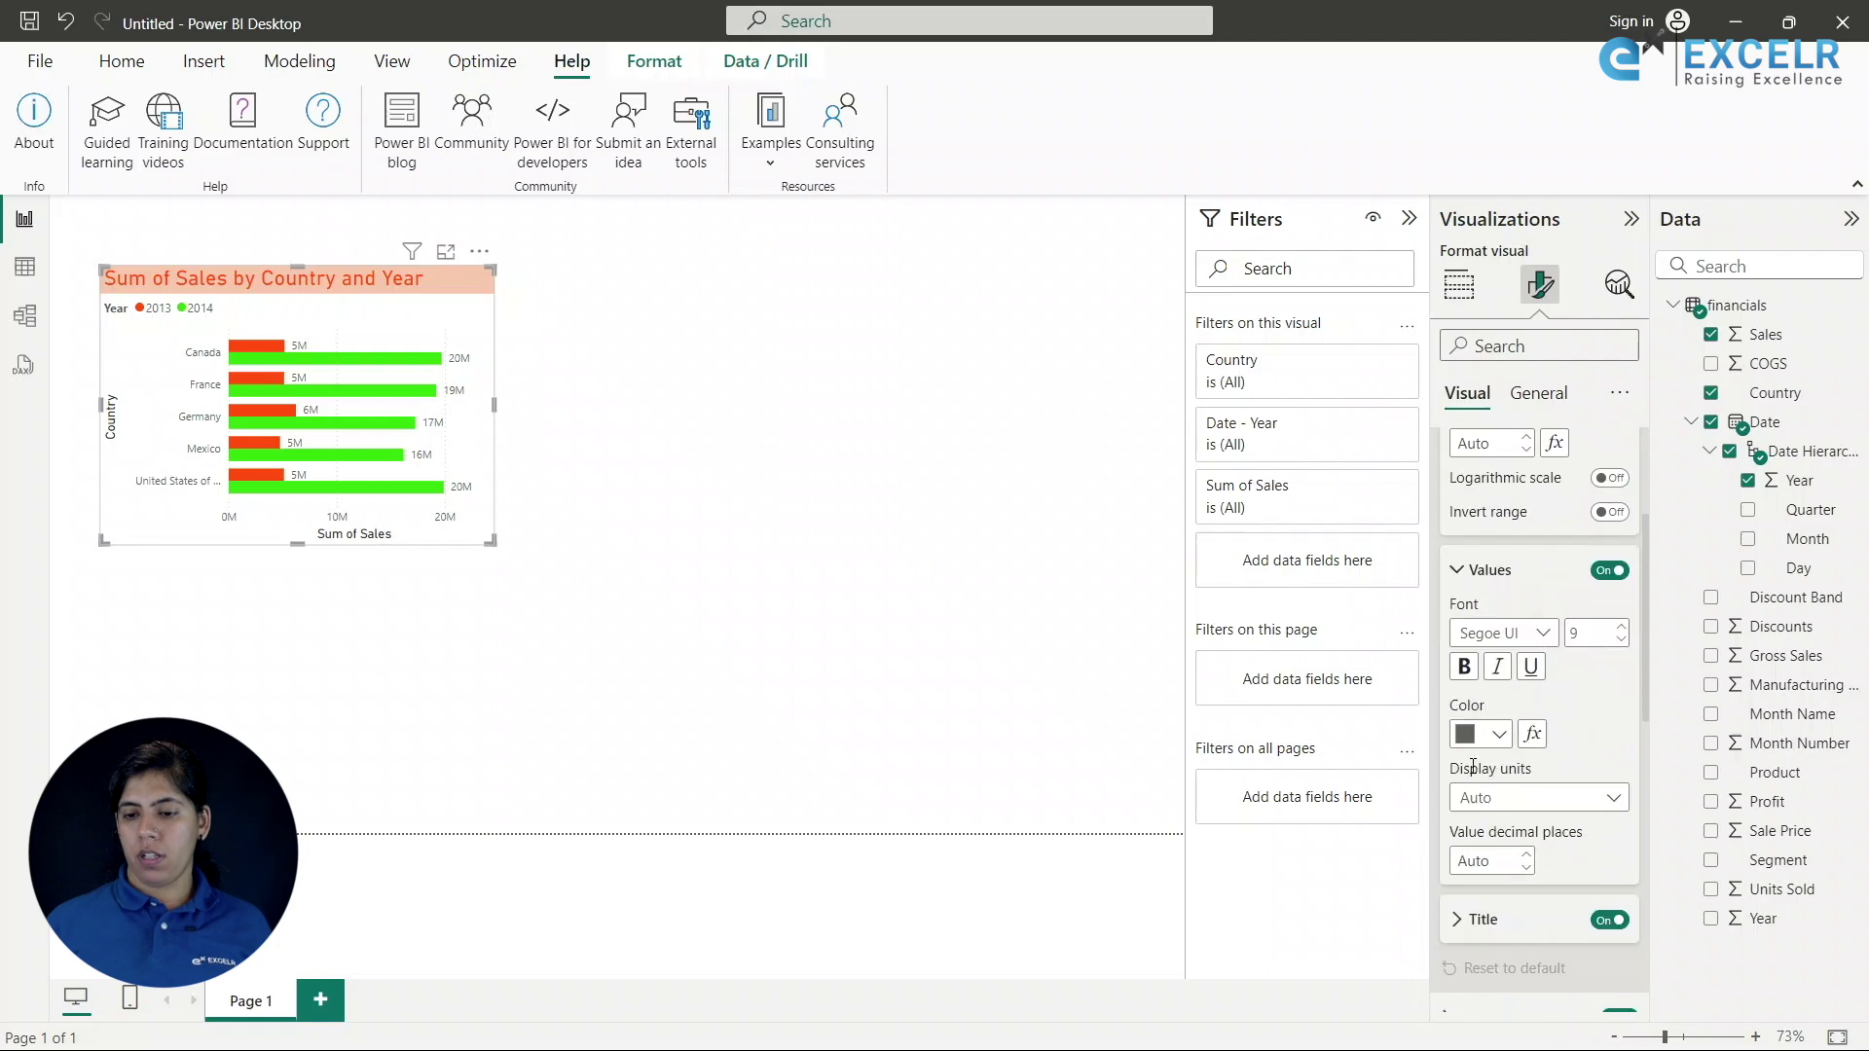
left_click(1496, 741)
left_click(1481, 643)
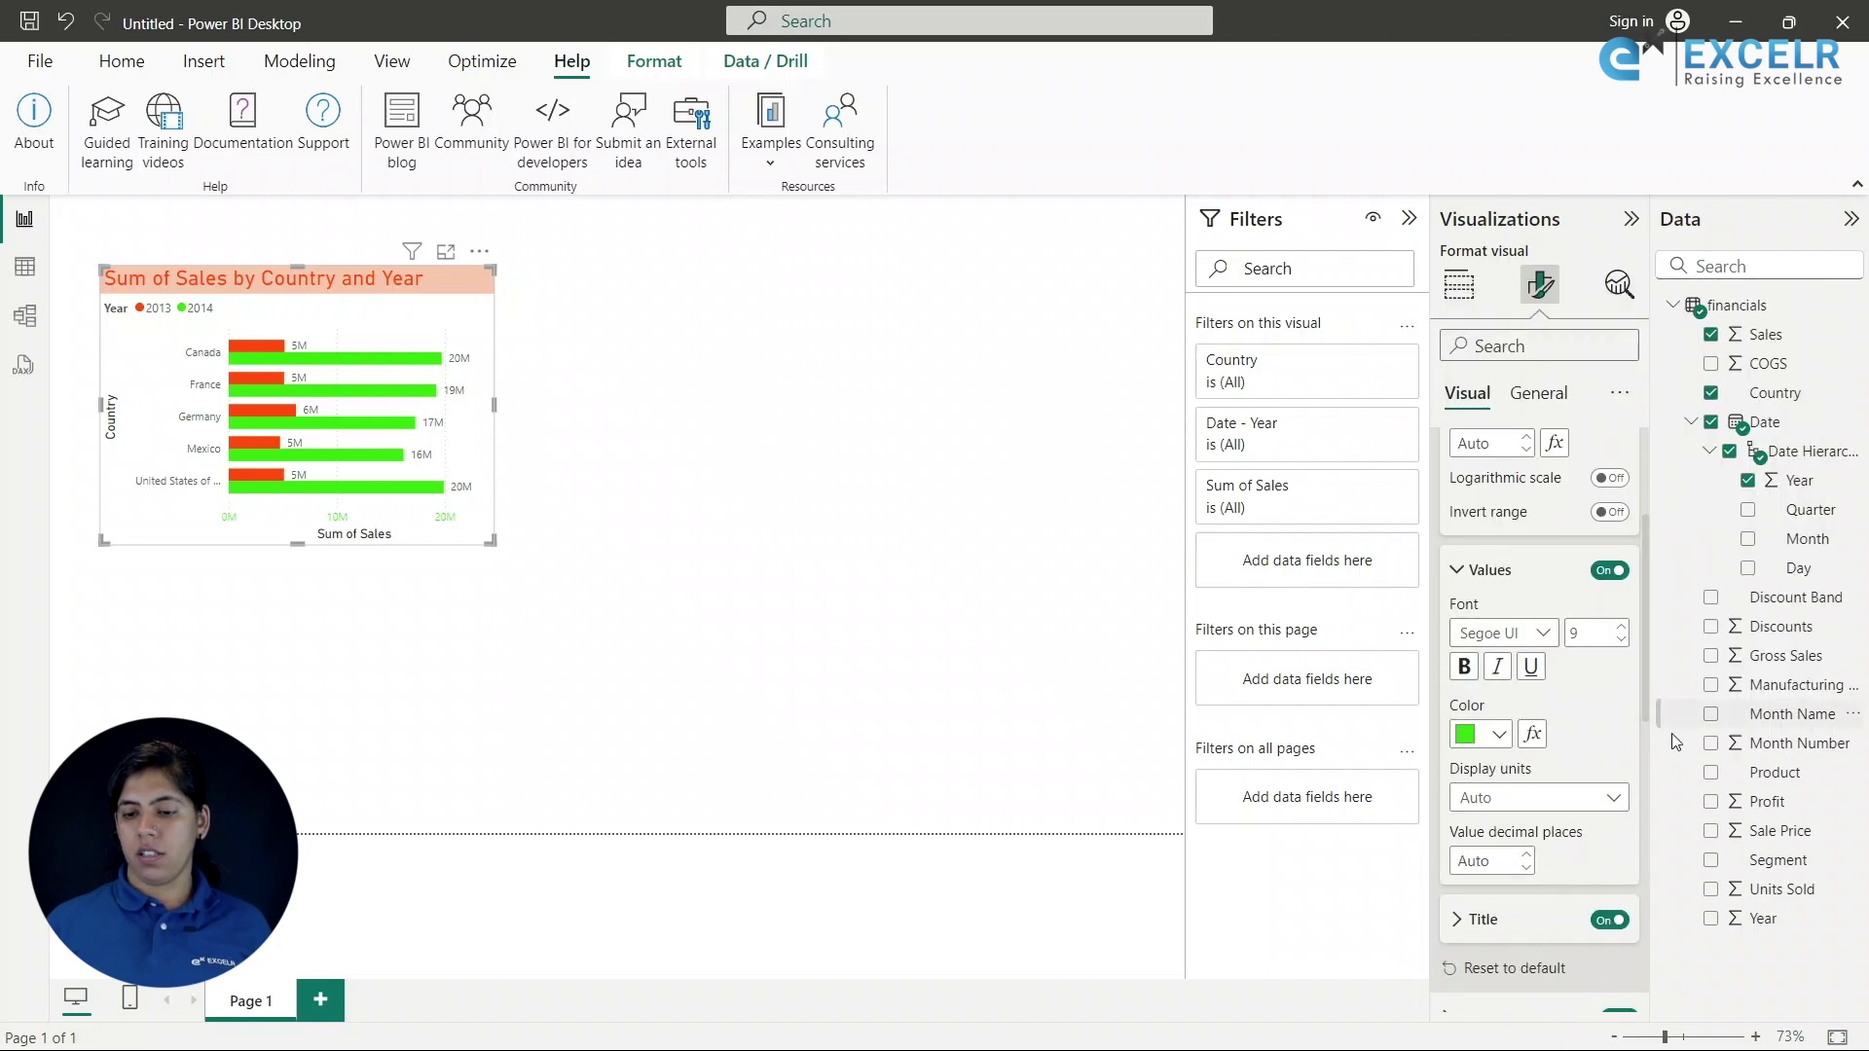
Color the Y-axis country labels with the recently used bright green.
scroll(1594, 597, "up", 3)
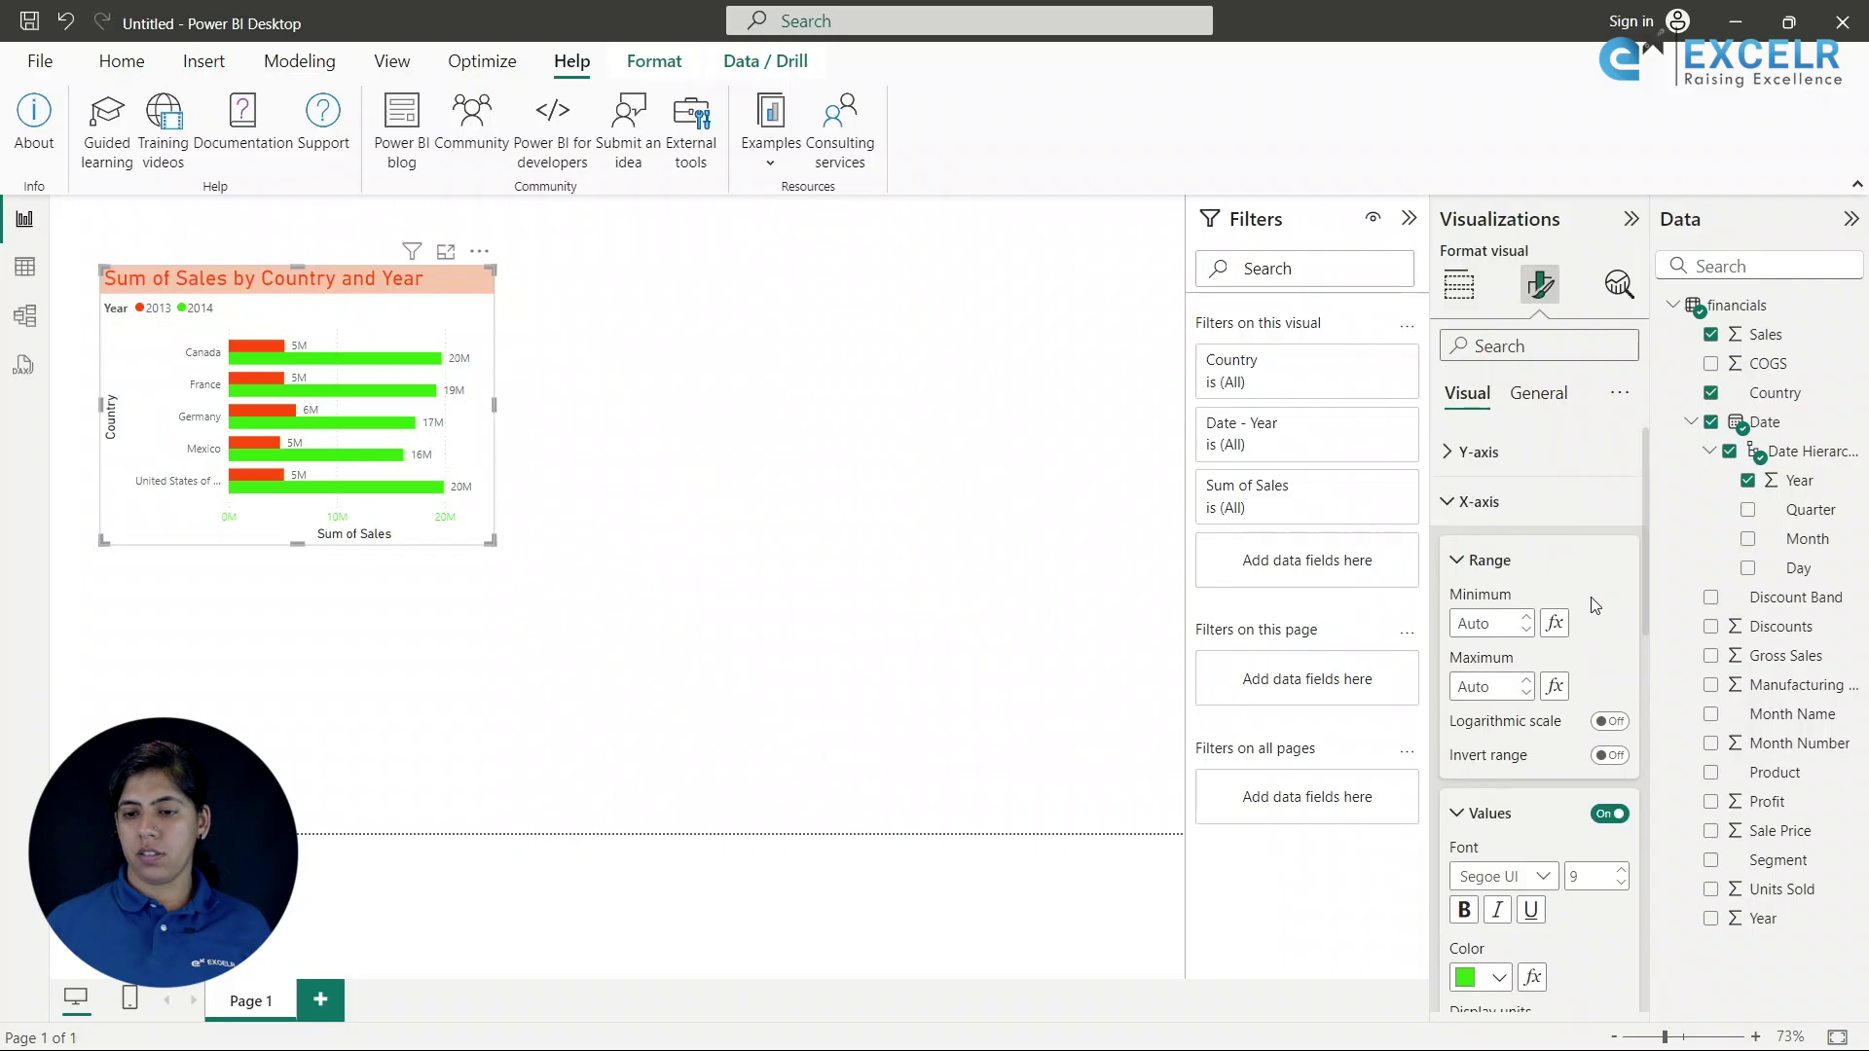
left_click(1451, 453)
scroll(1594, 675, "down", 4)
scroll(1557, 632, "up", 1)
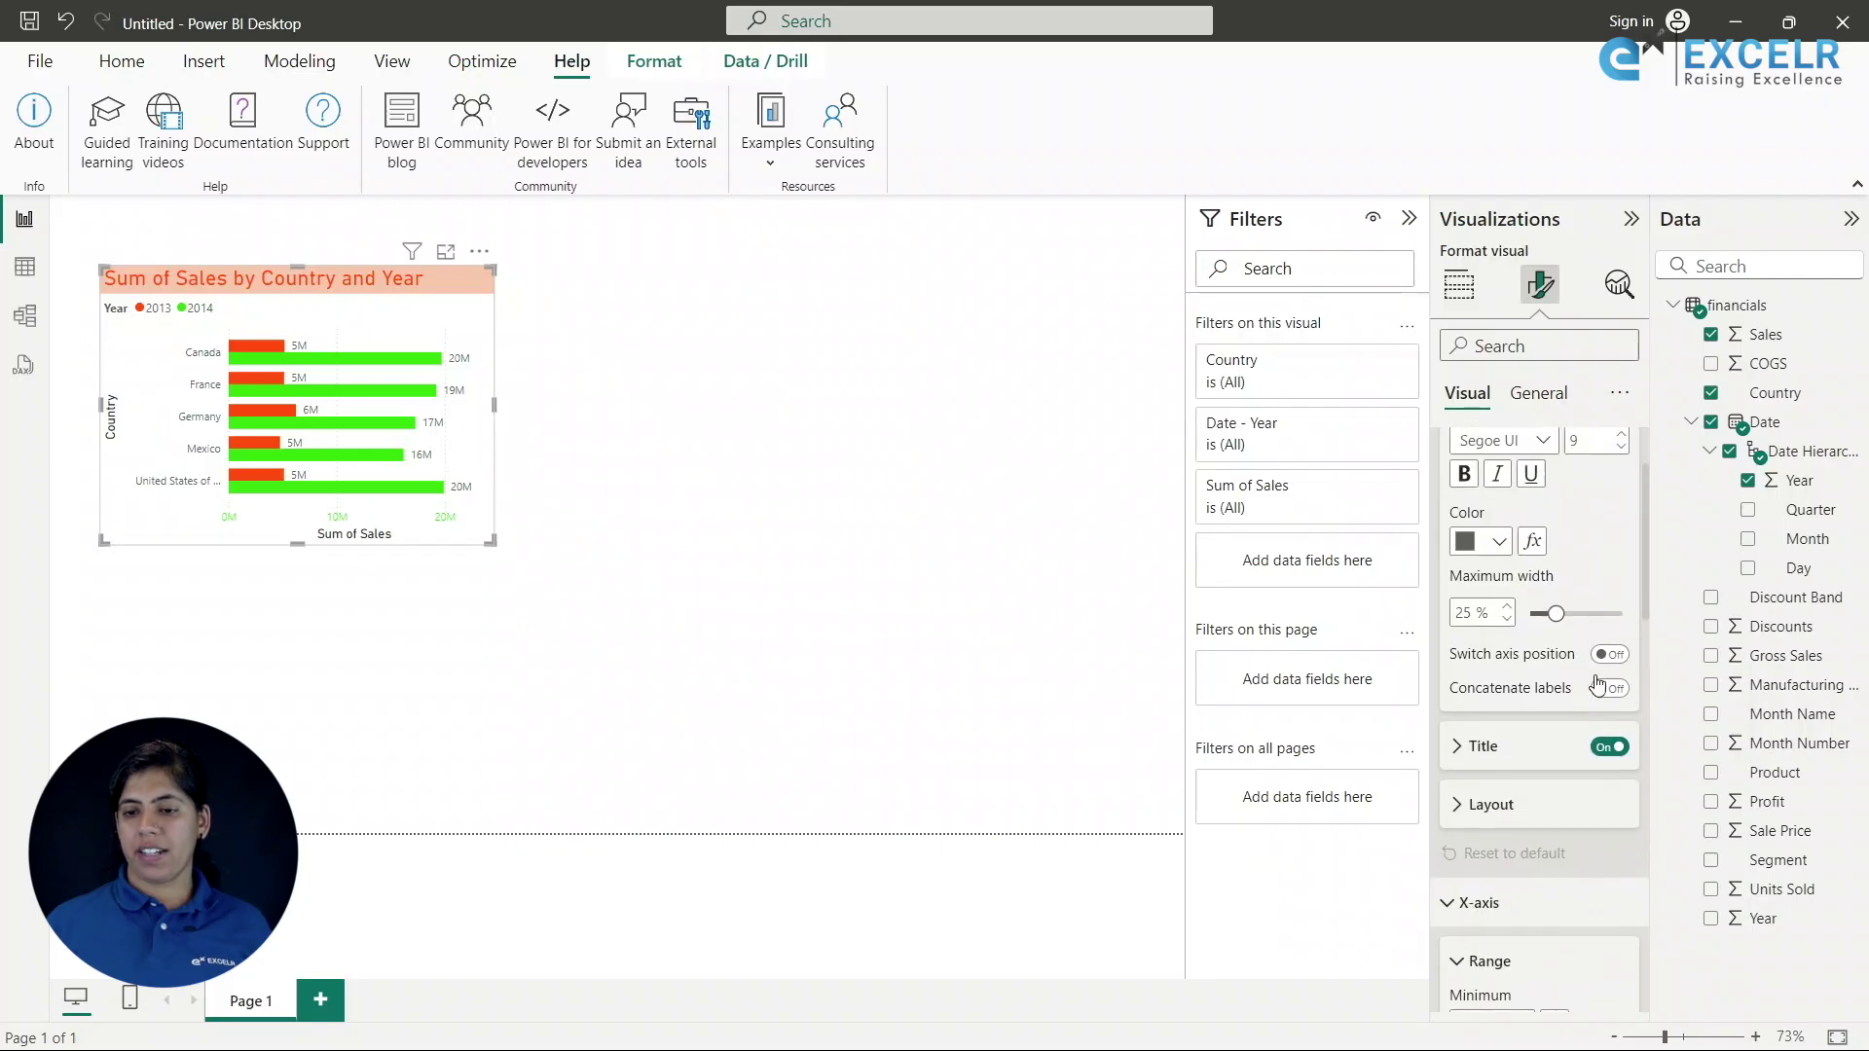
left_click(1499, 553)
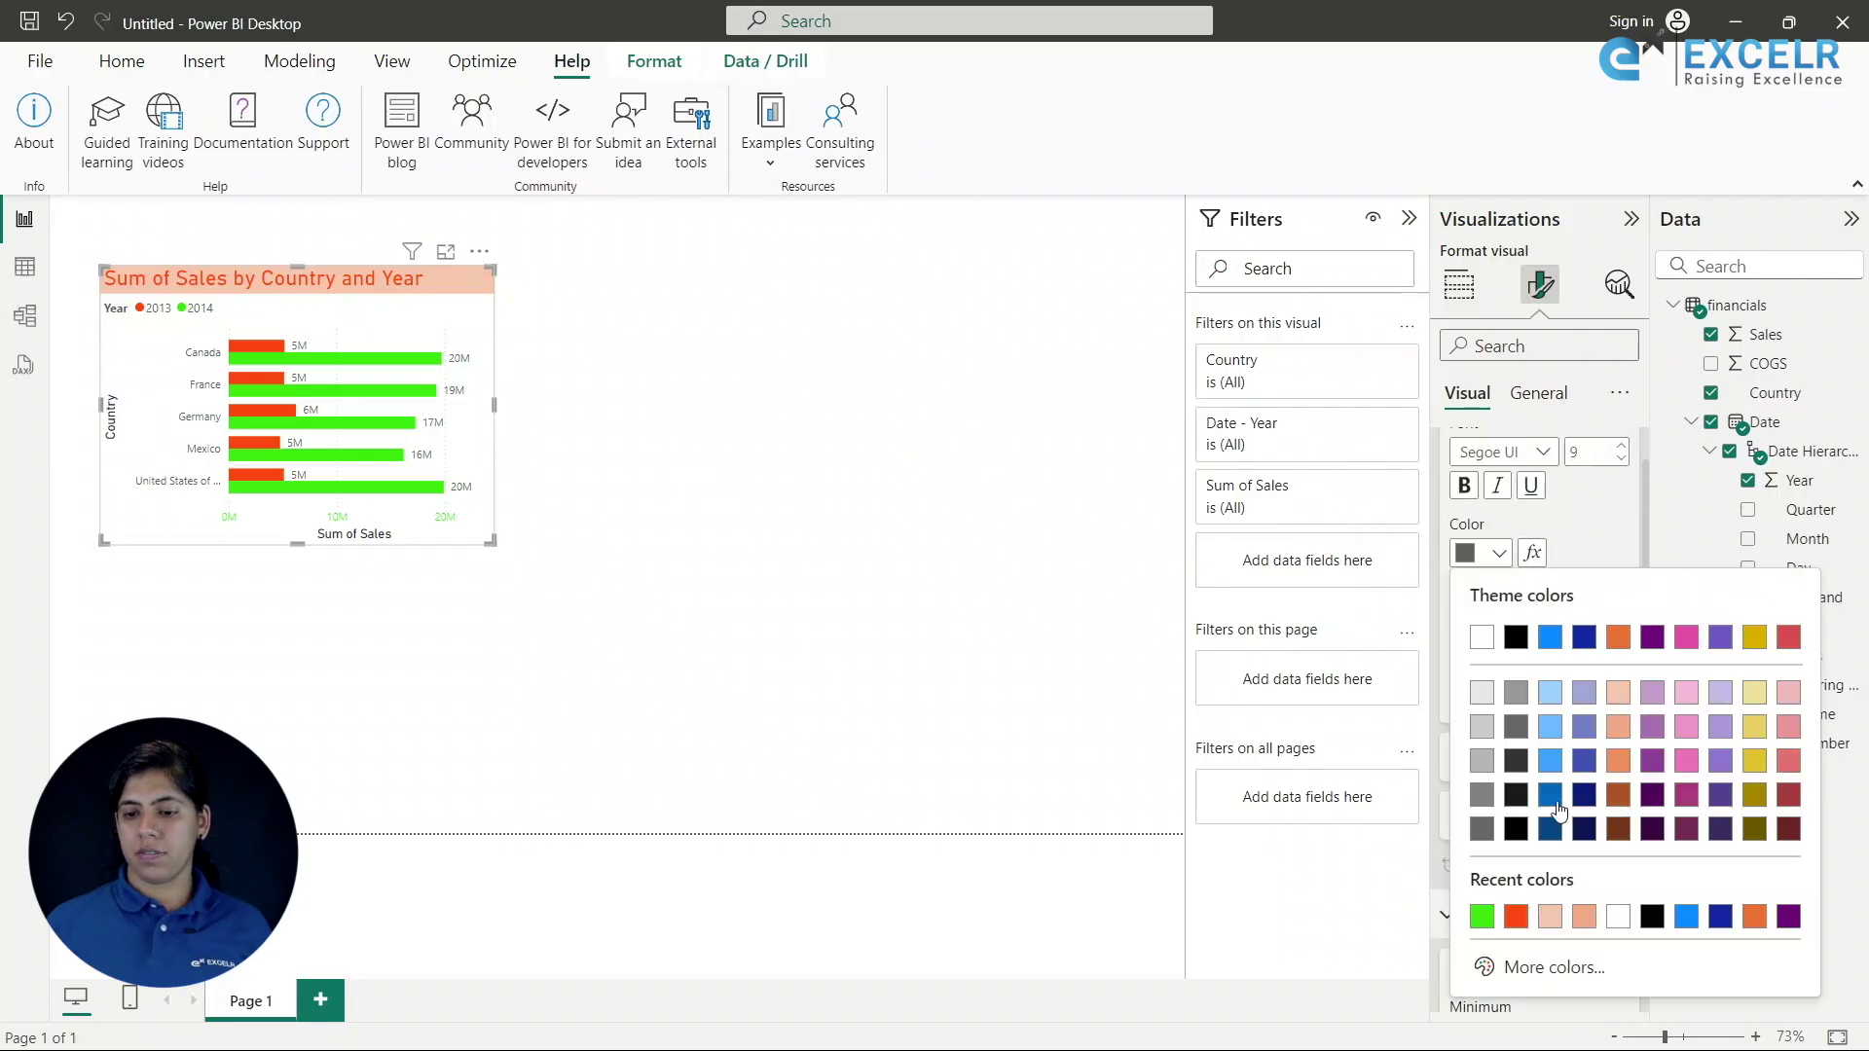
left_click(1478, 912)
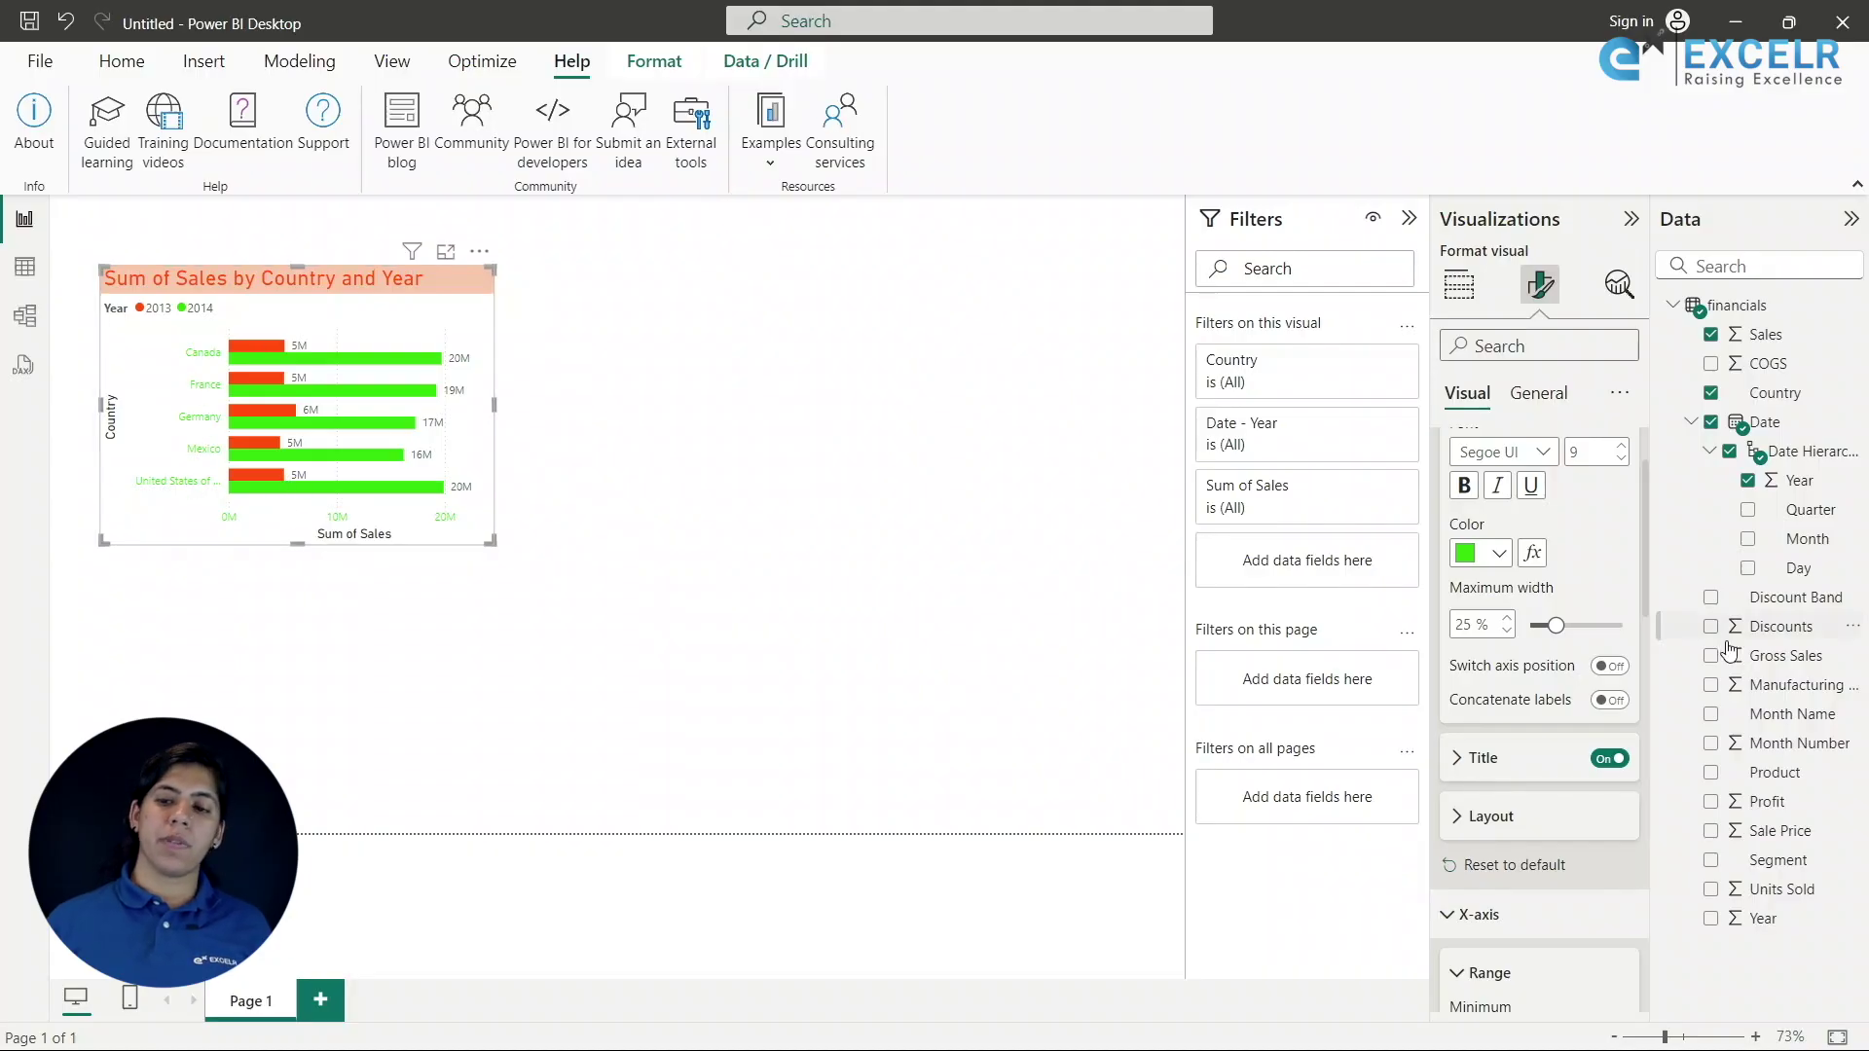
Color the Y-axis values with the recently used orange-red and set their font to Segoe UI Bold.
left_click(1499, 553)
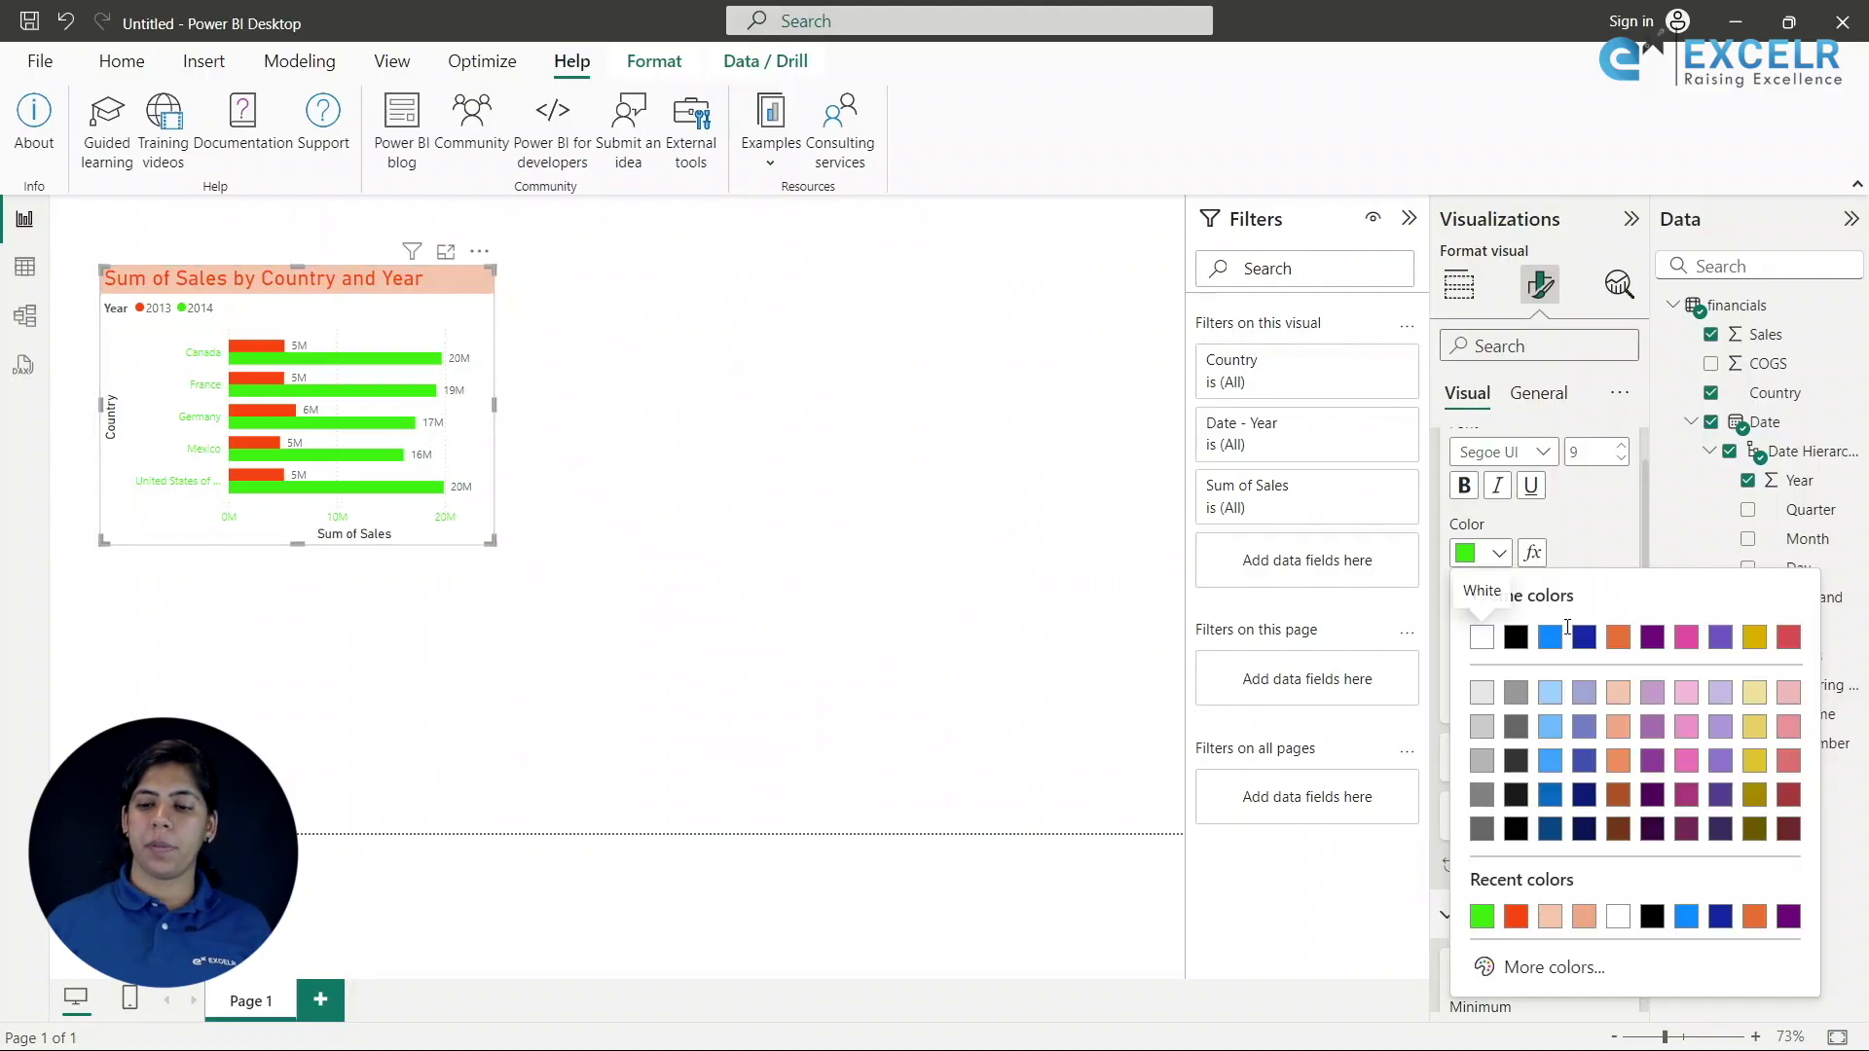
left_click(1515, 915)
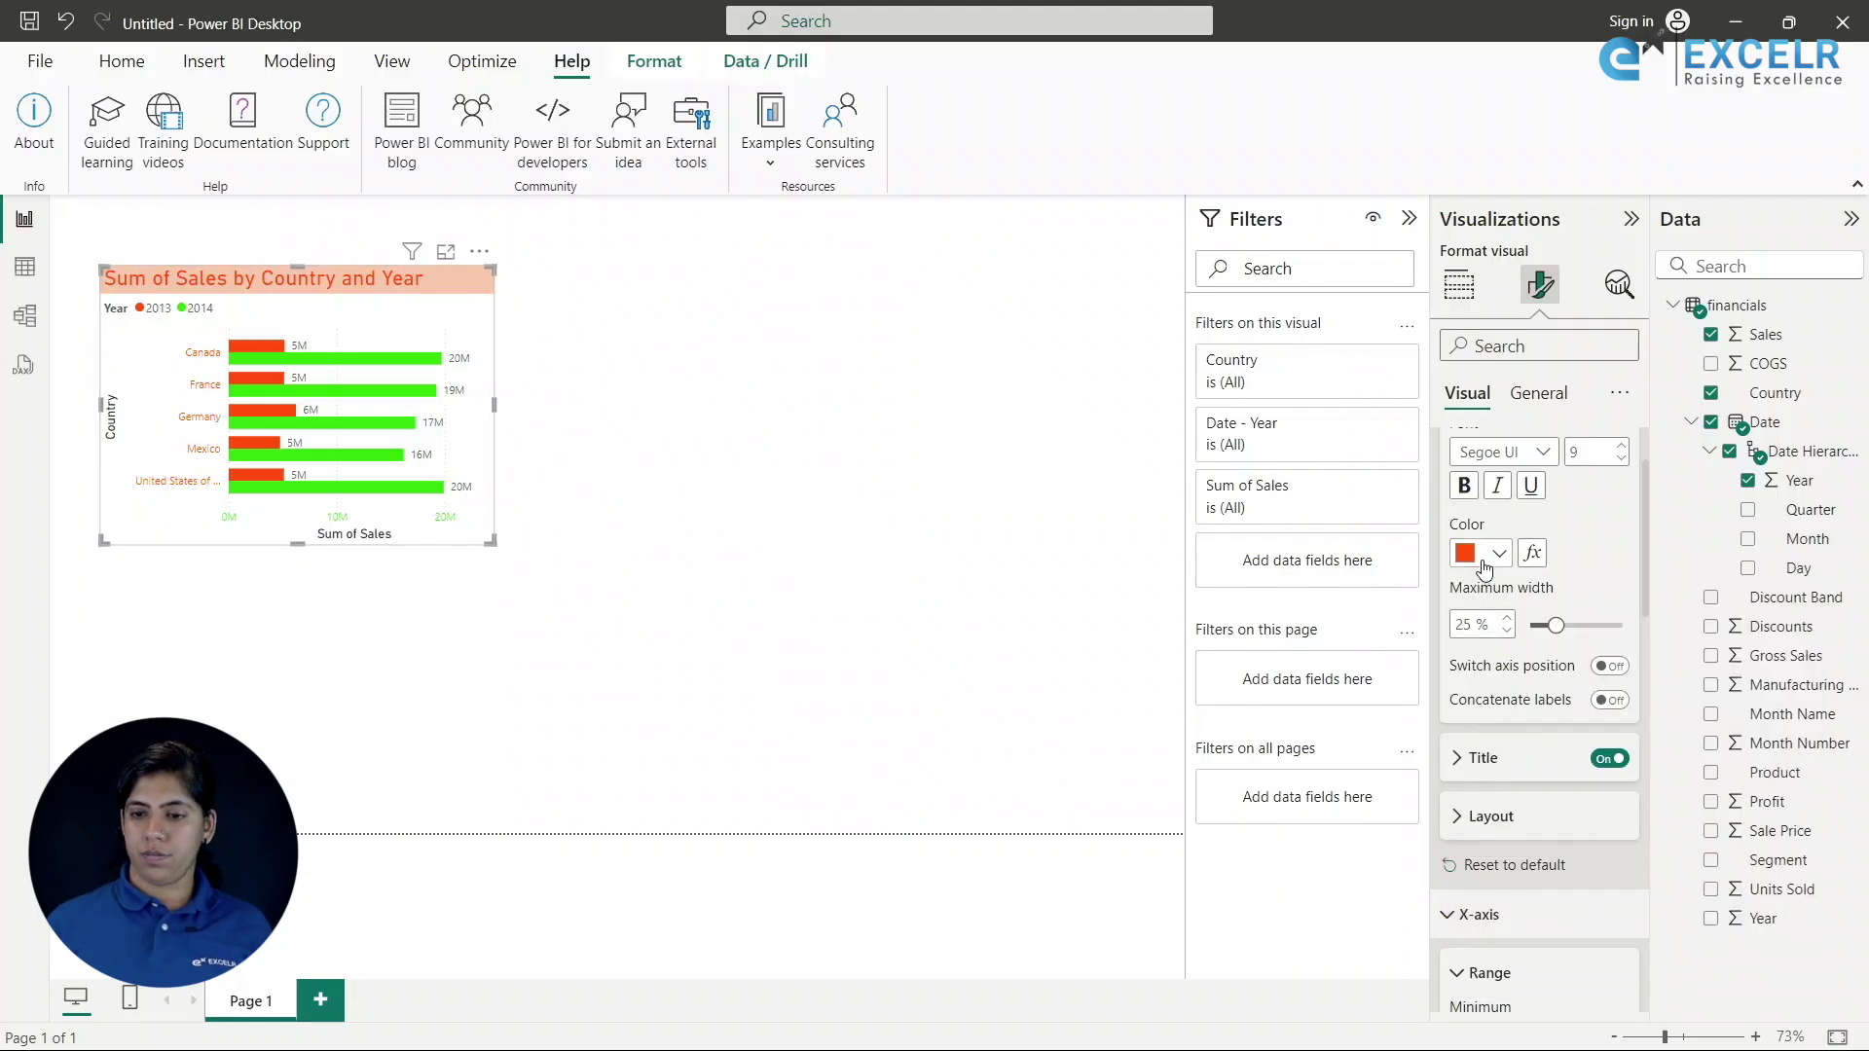
left_click(1534, 453)
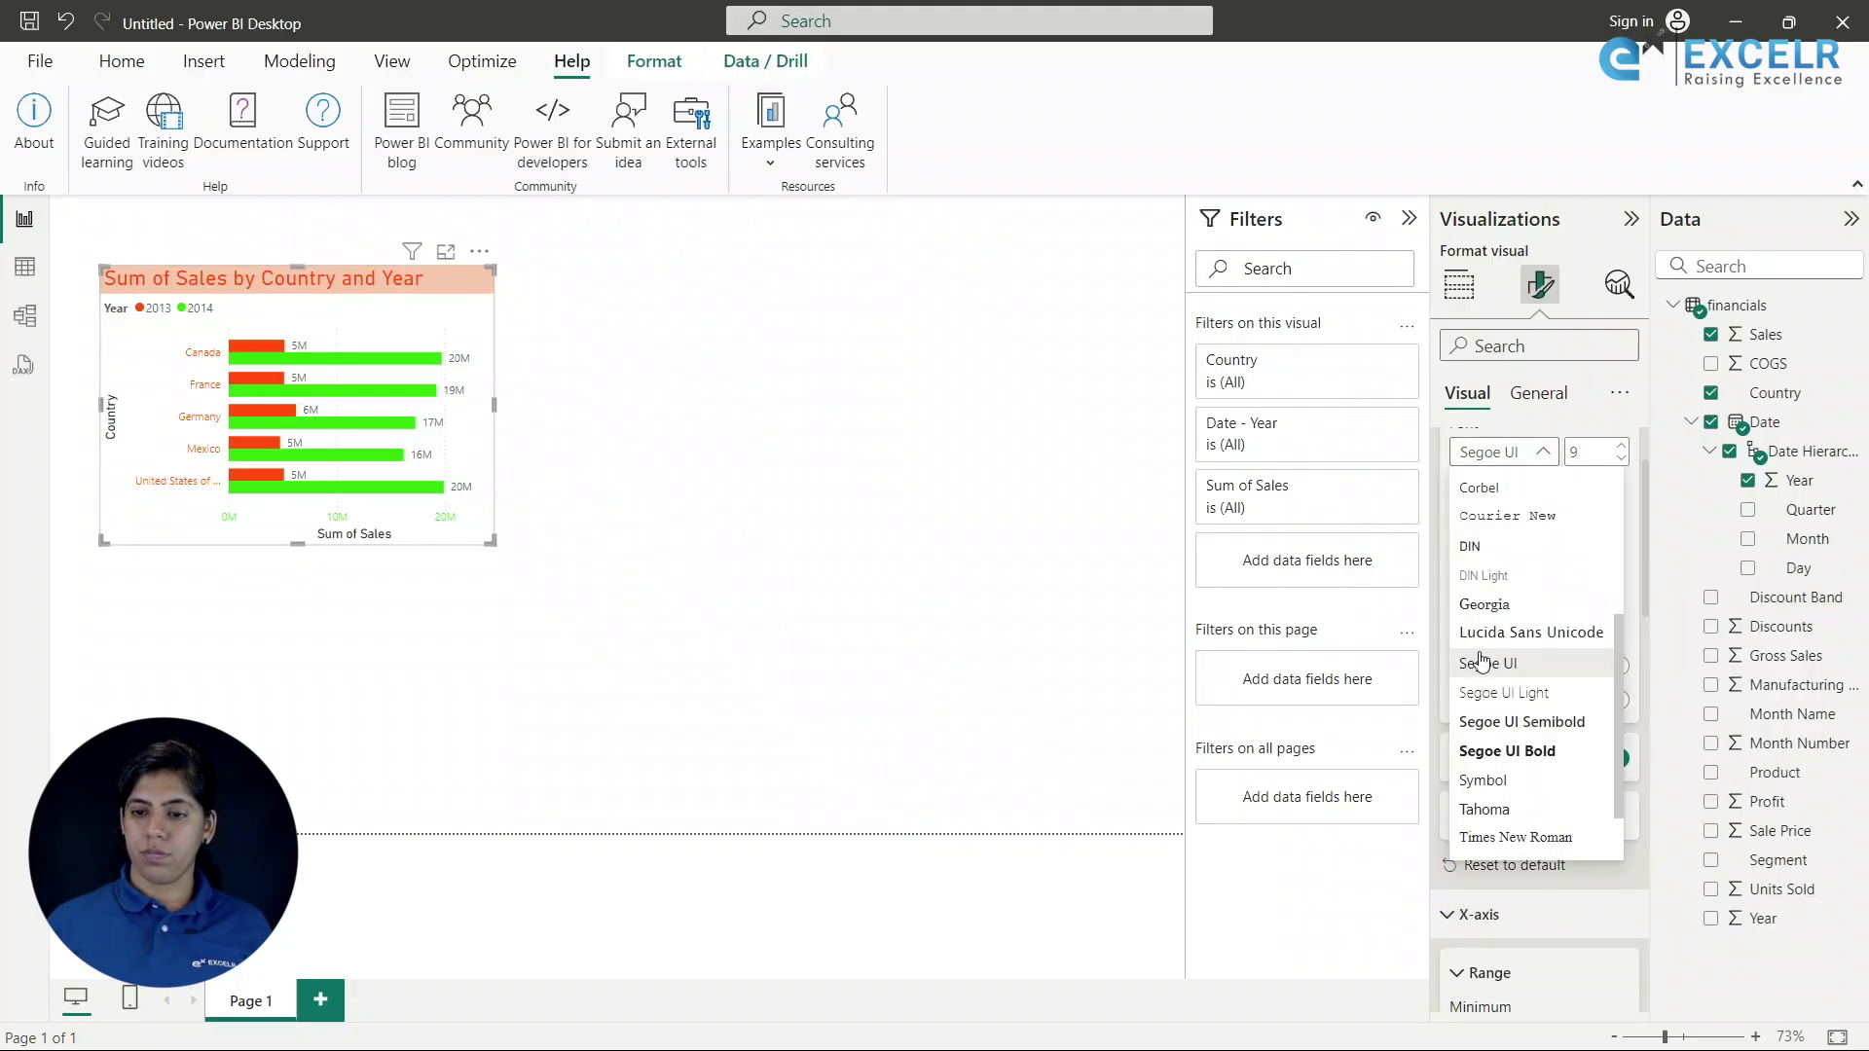
left_click(1523, 752)
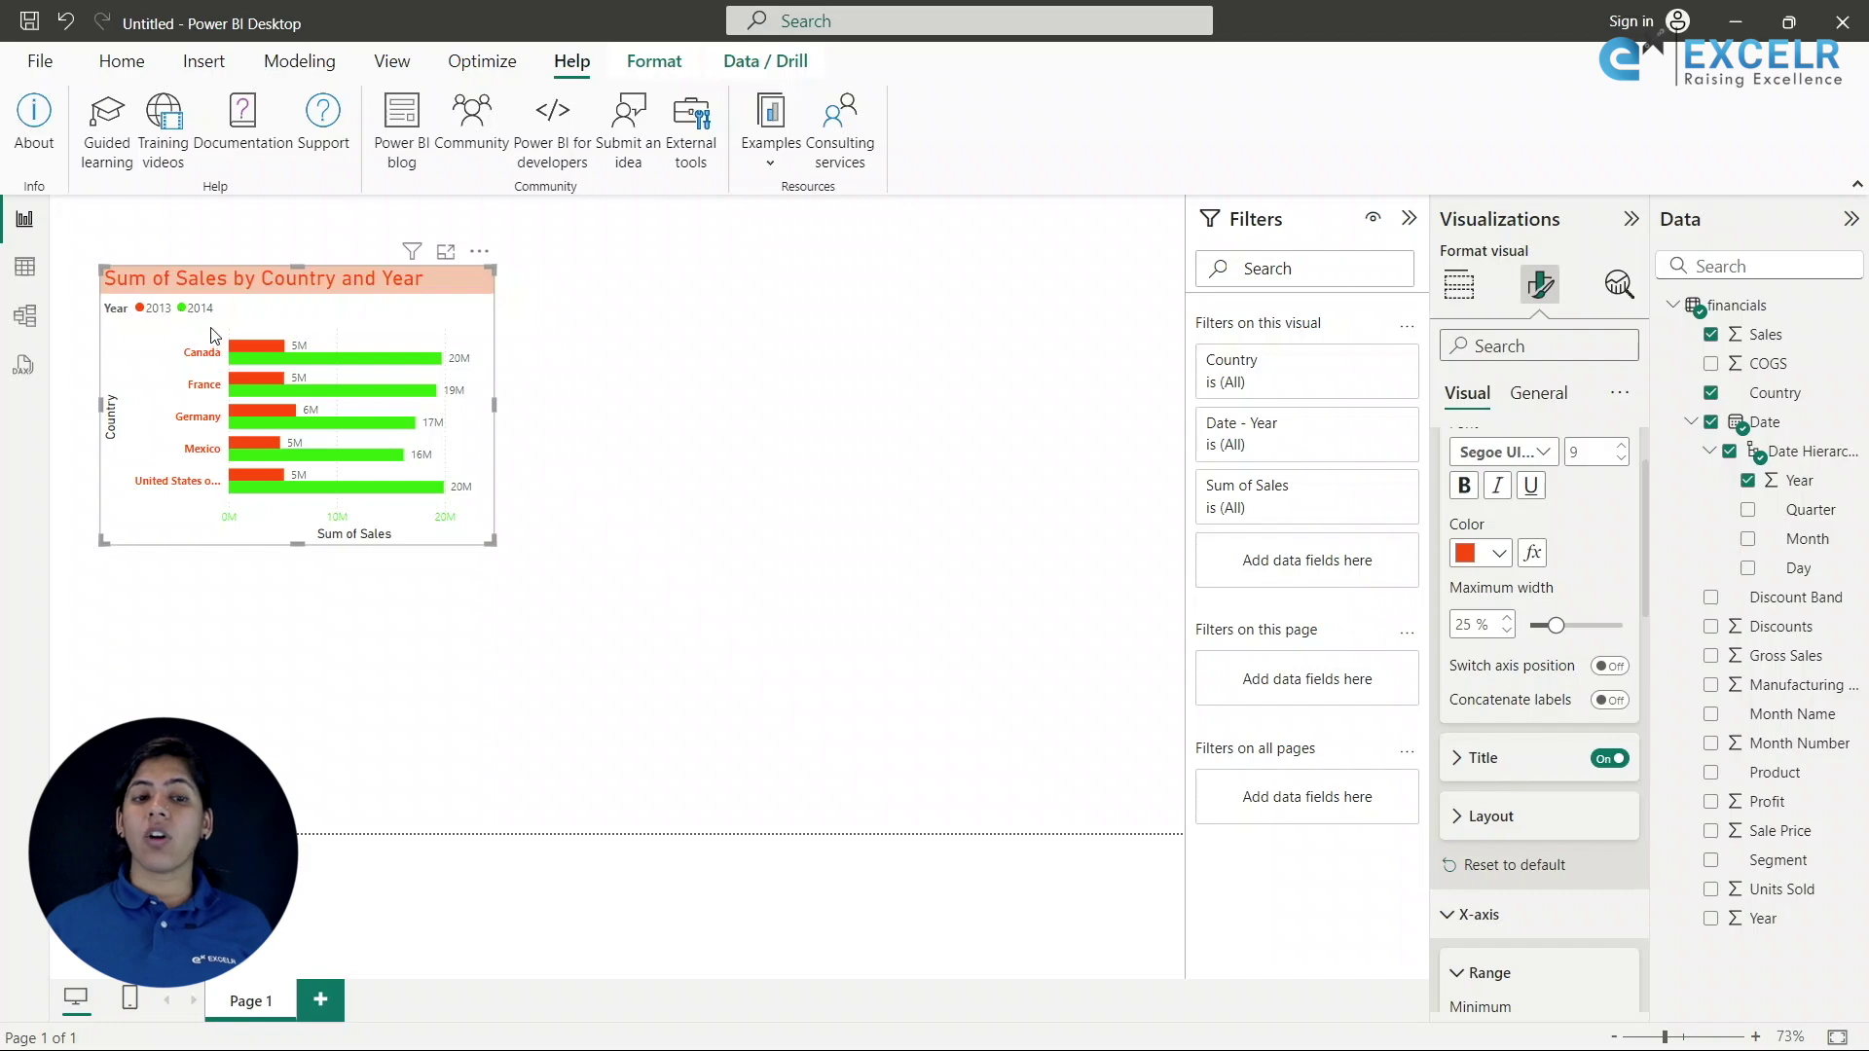
left_click(116, 66)
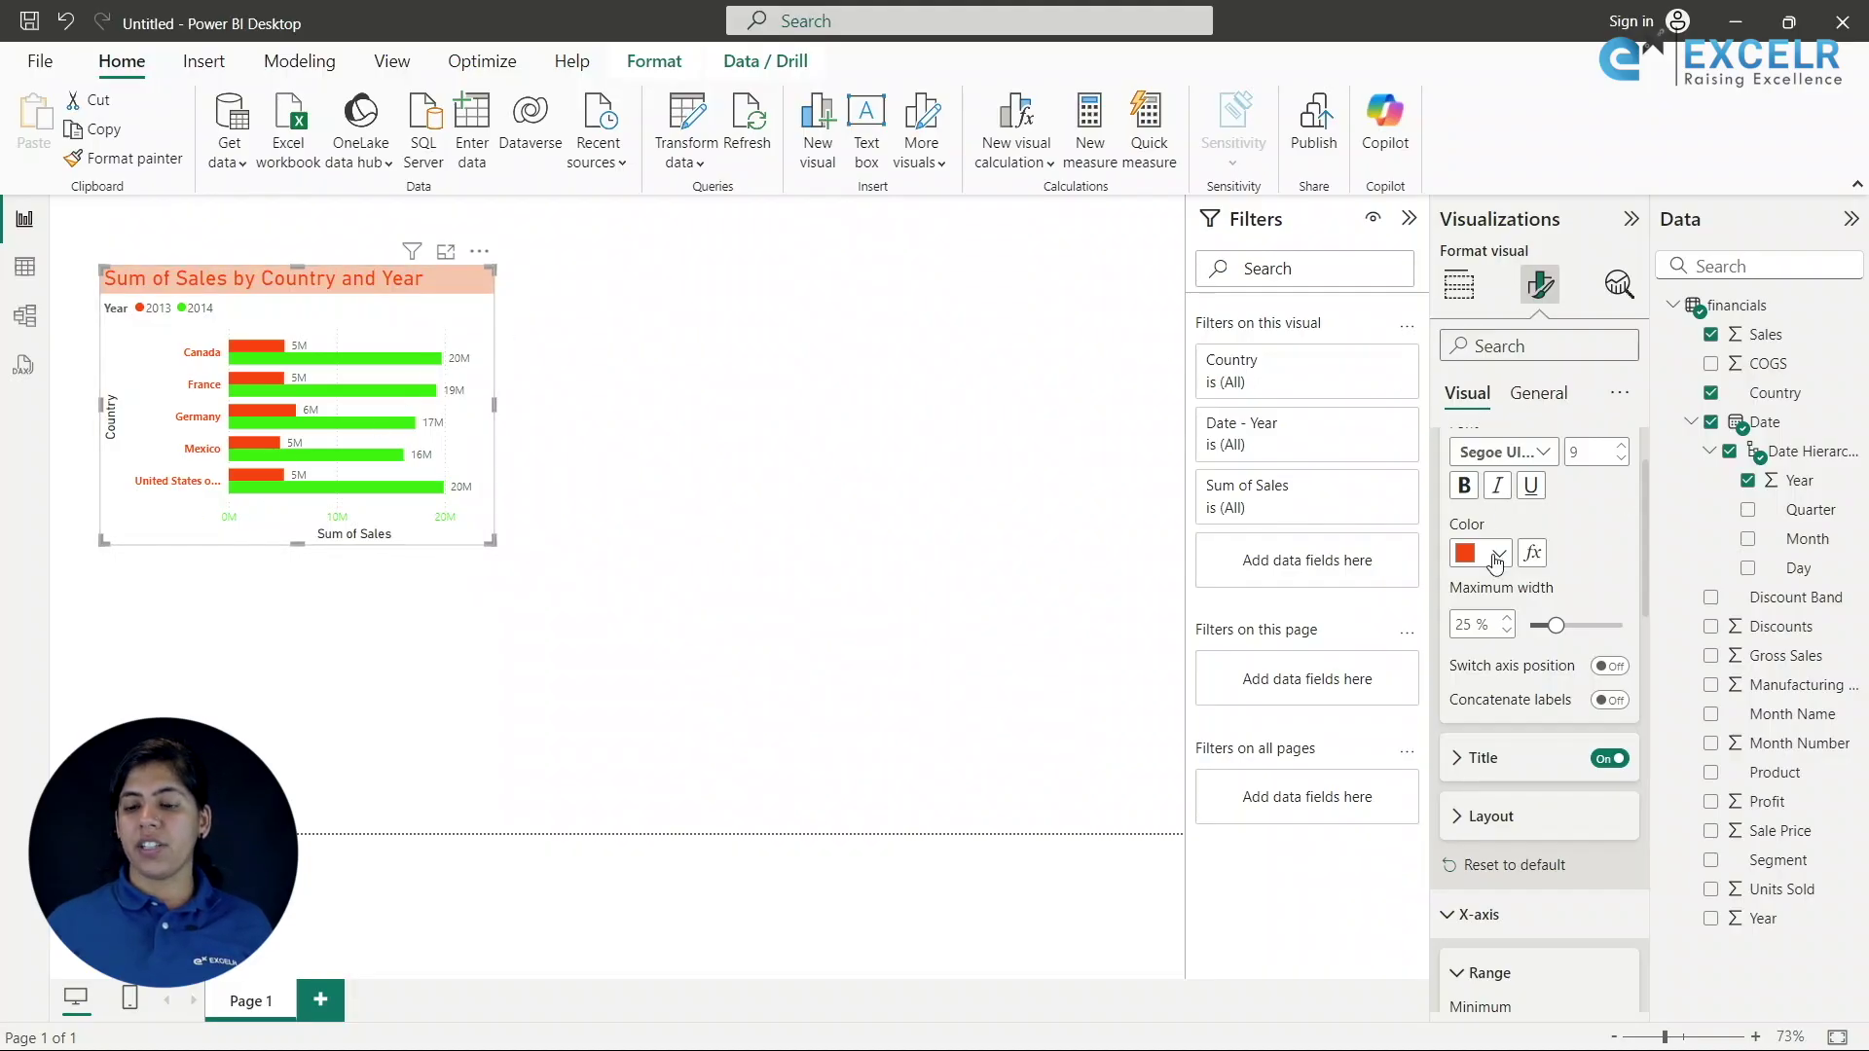
Color the X-axis values with the recently used orange-red and set their font to Segoe UI Bold.
scroll(1495, 562, "up", 2)
left_click(1474, 510)
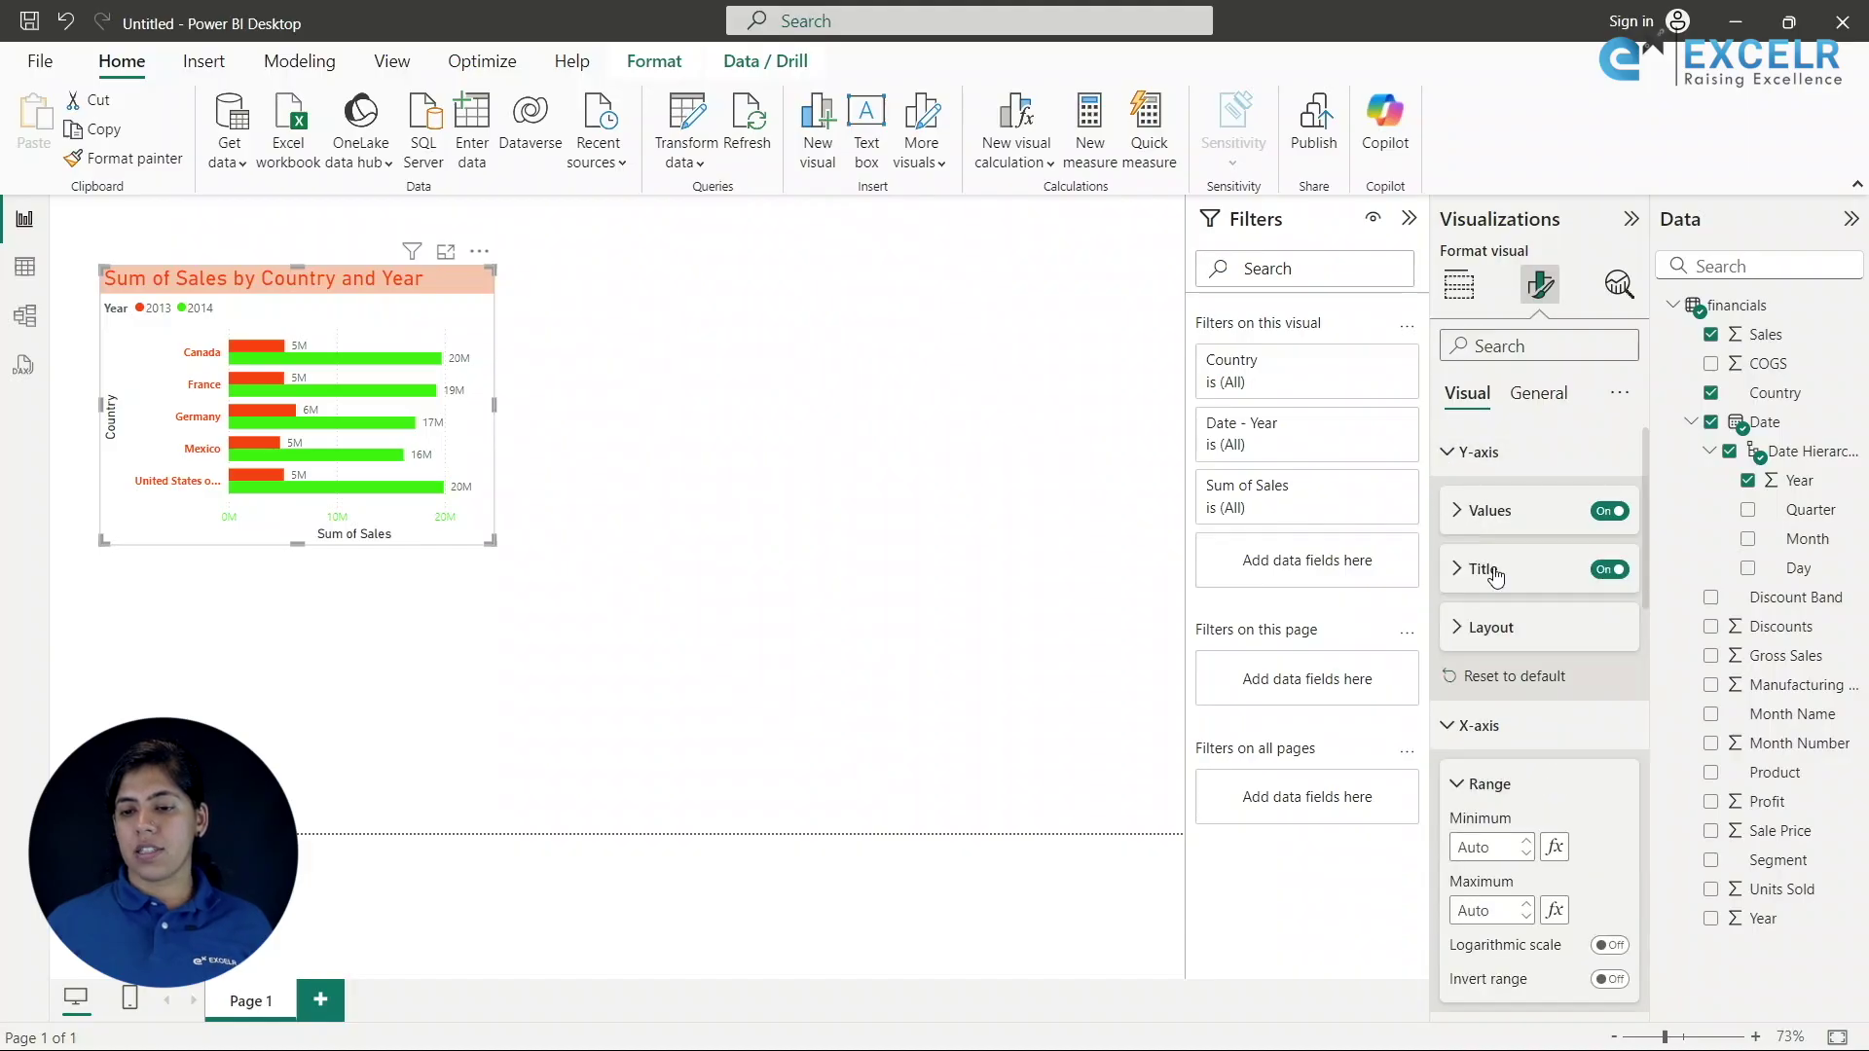
scroll(1489, 749, "down", 5)
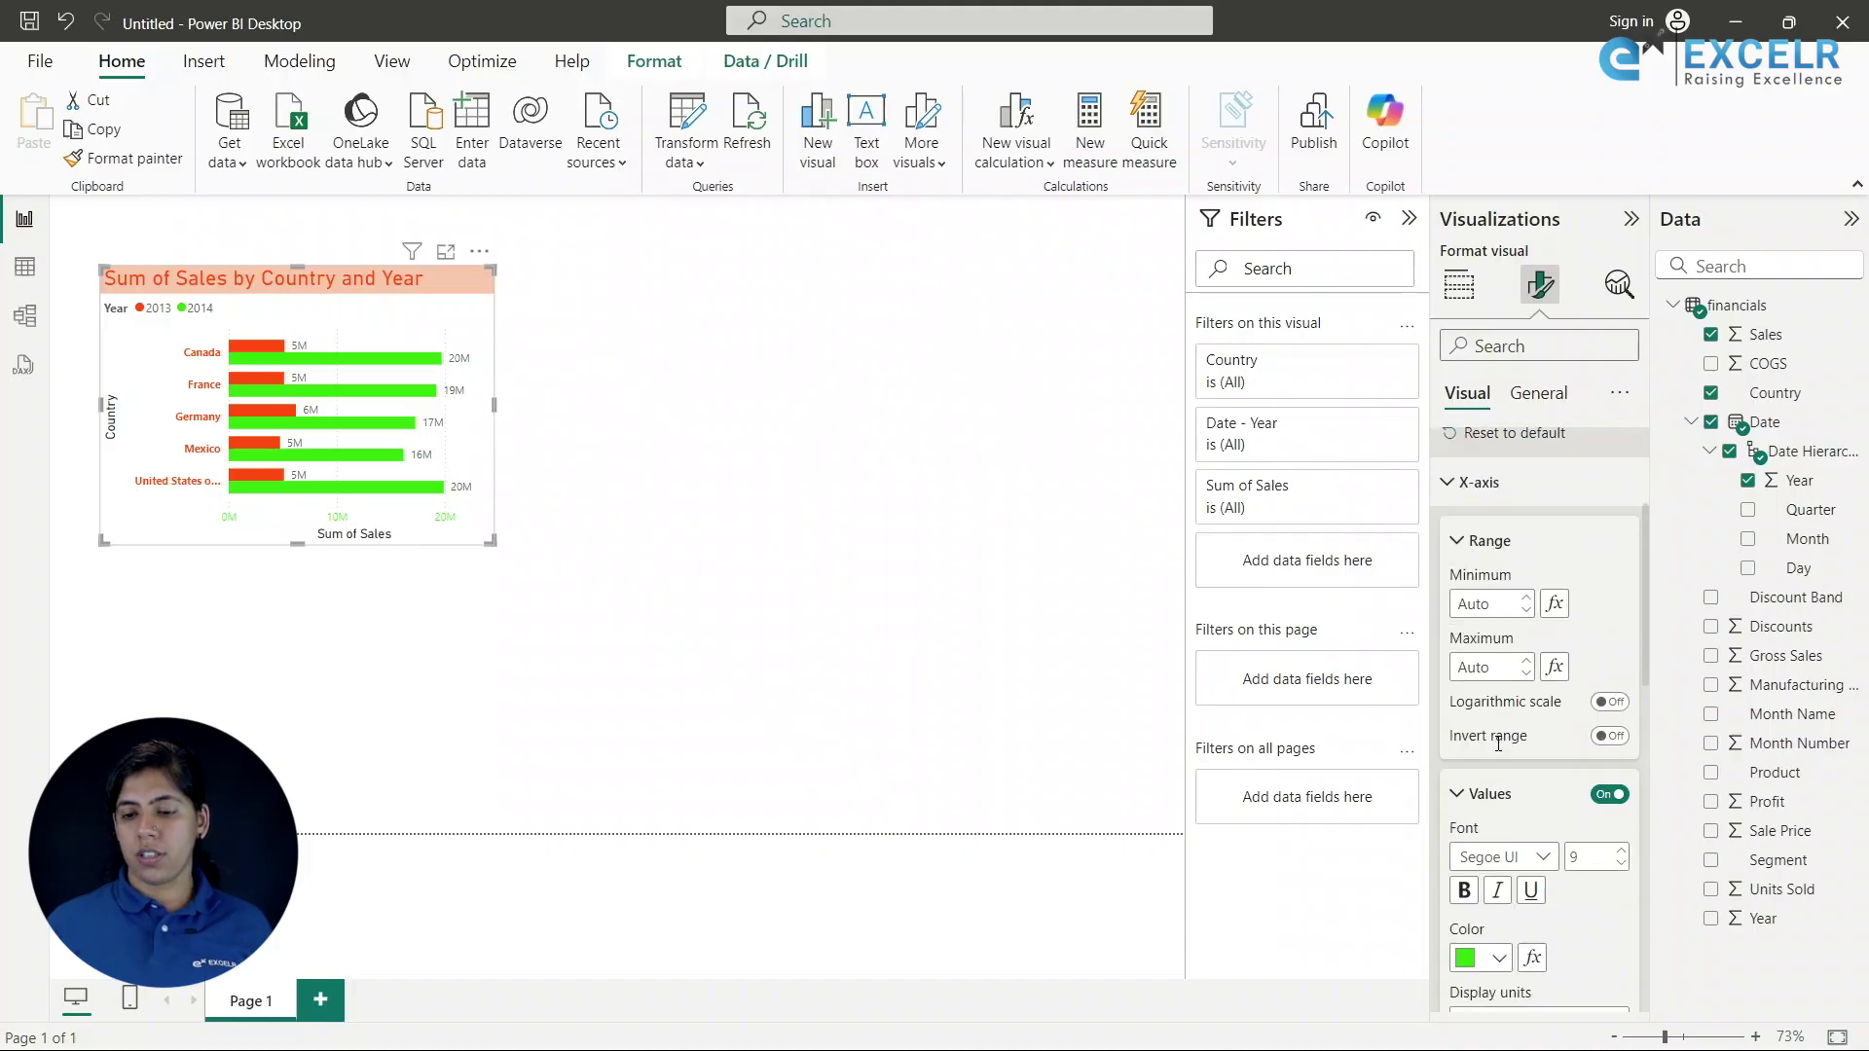
left_click(1488, 722)
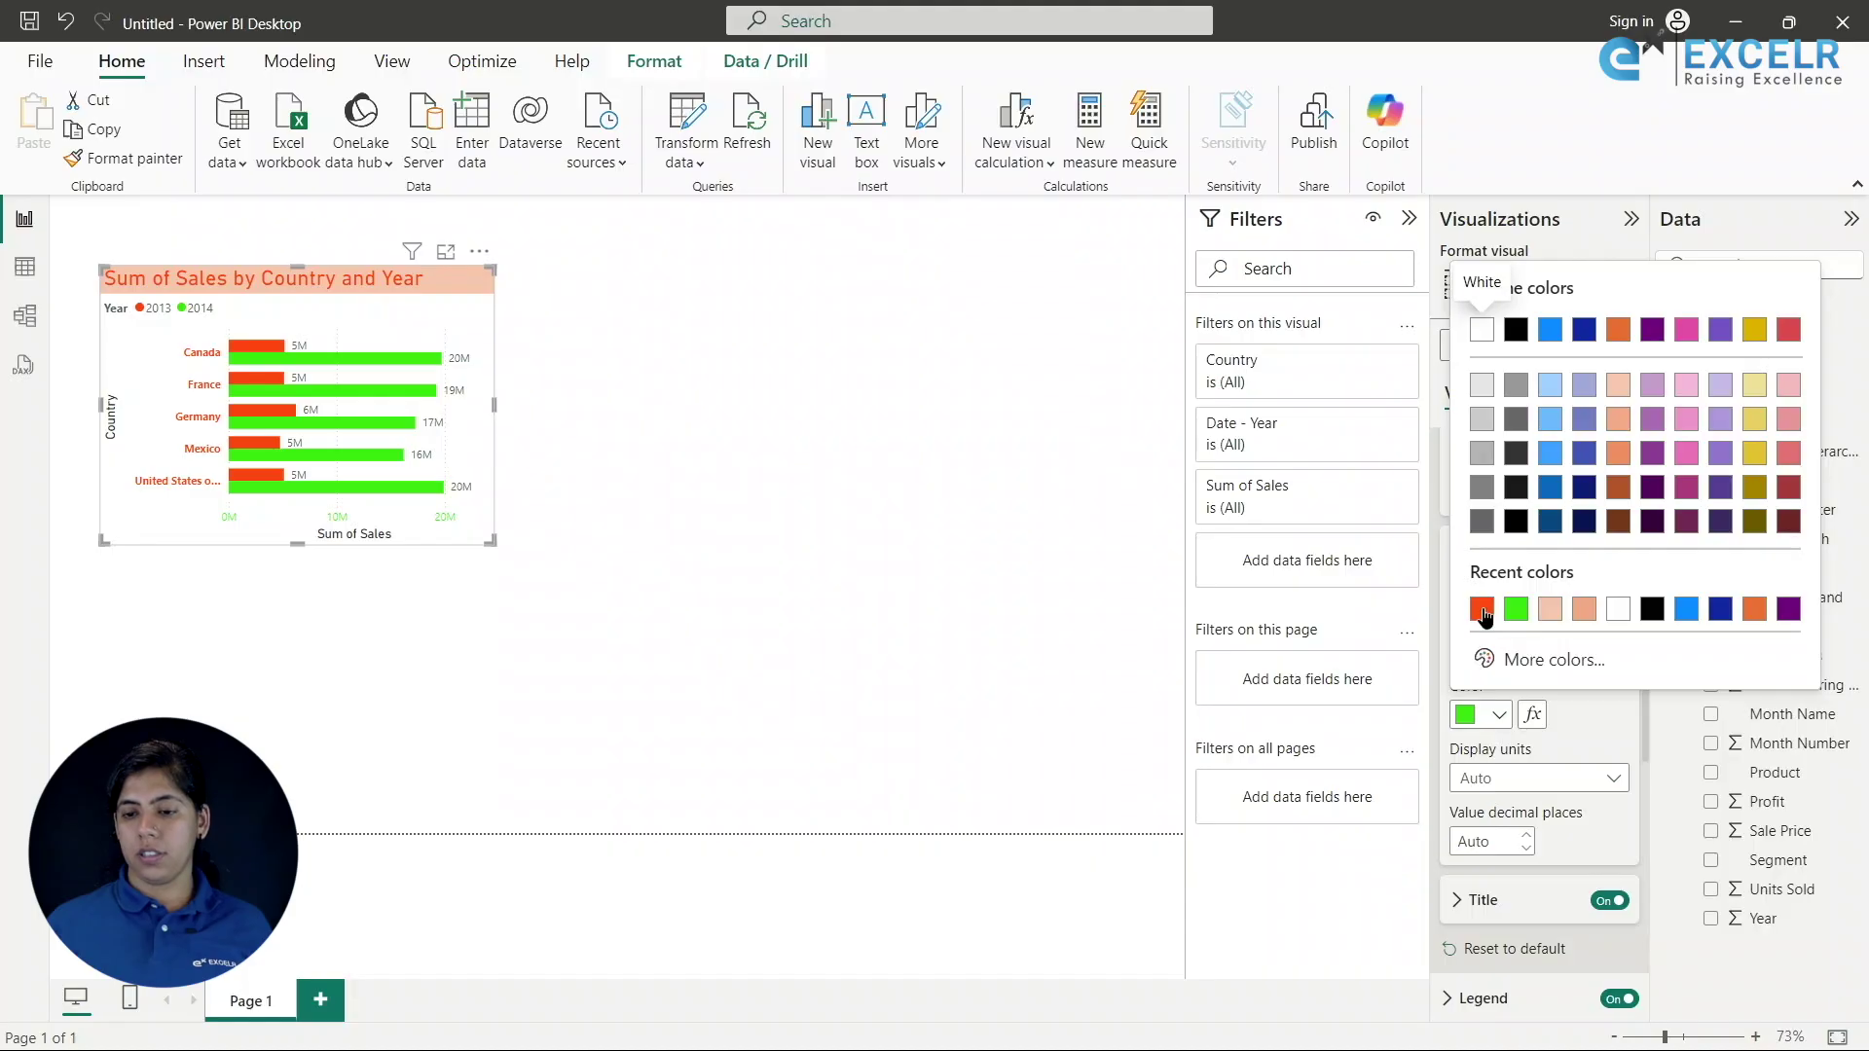
left_click(1481, 610)
left_click(1554, 613)
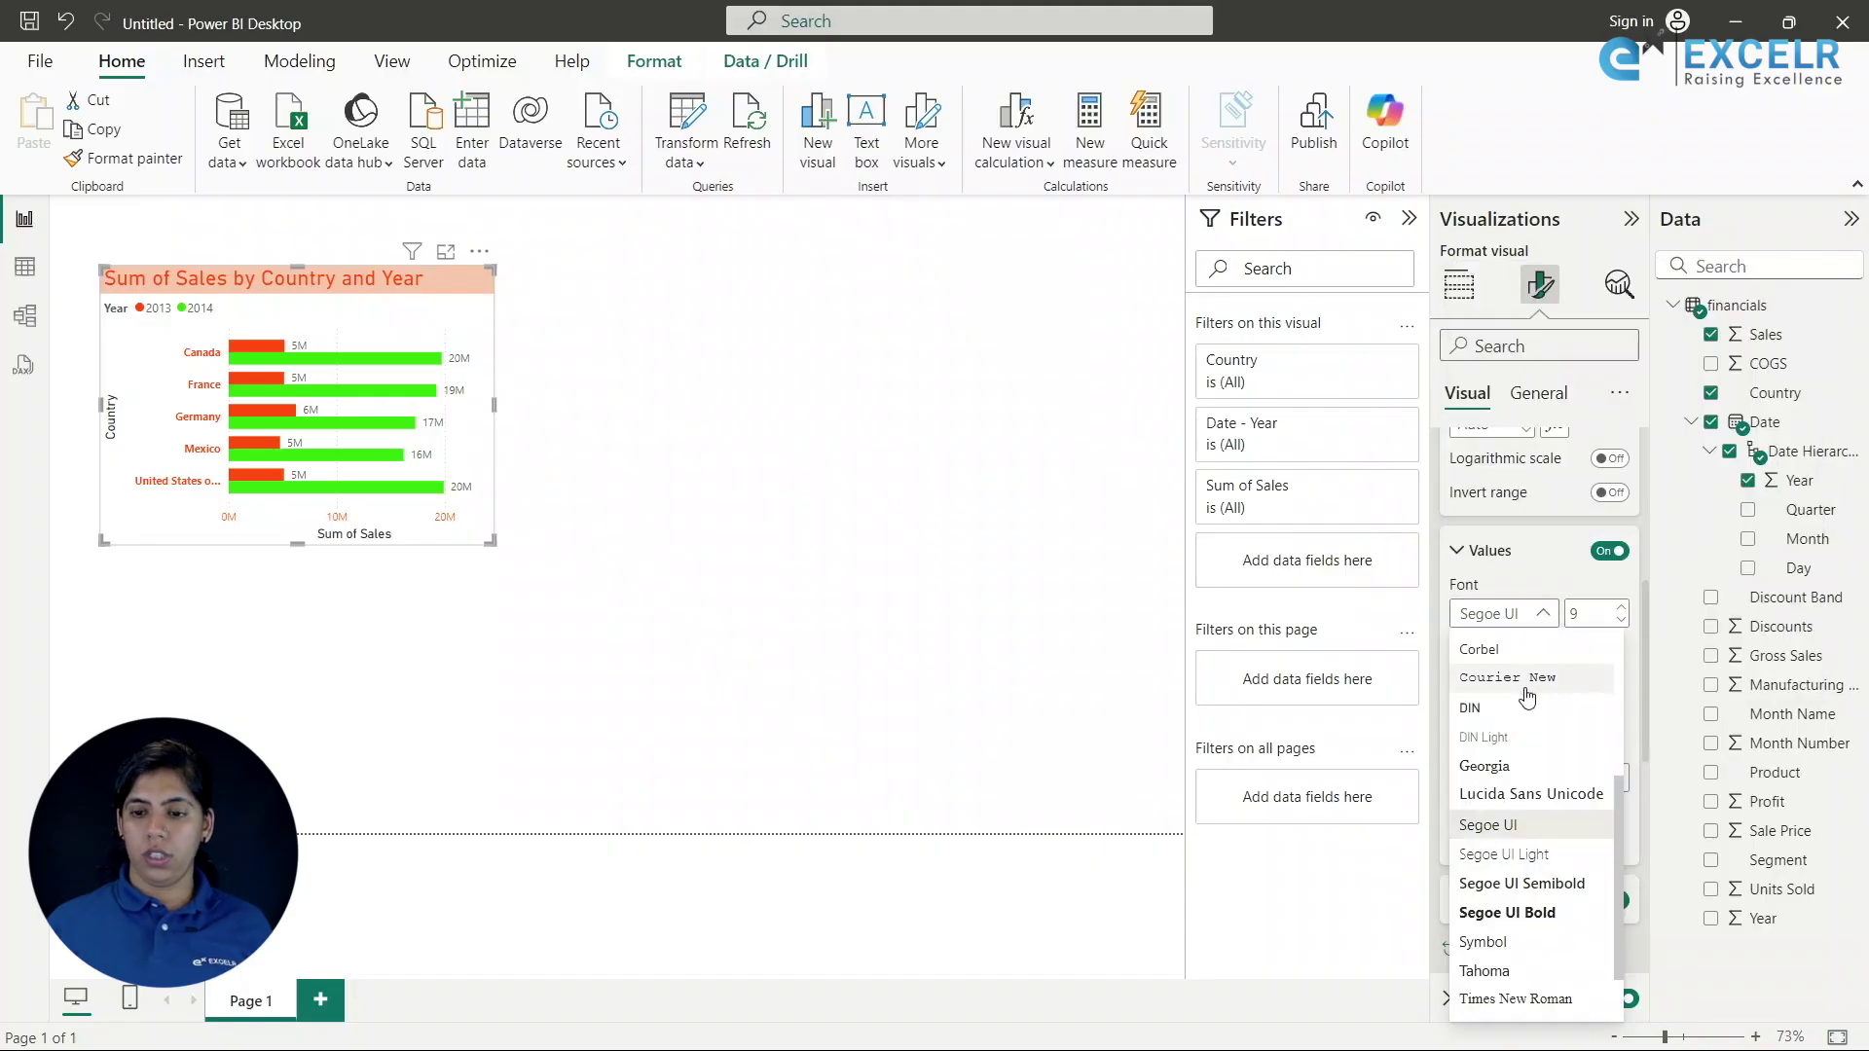
left_click(1538, 922)
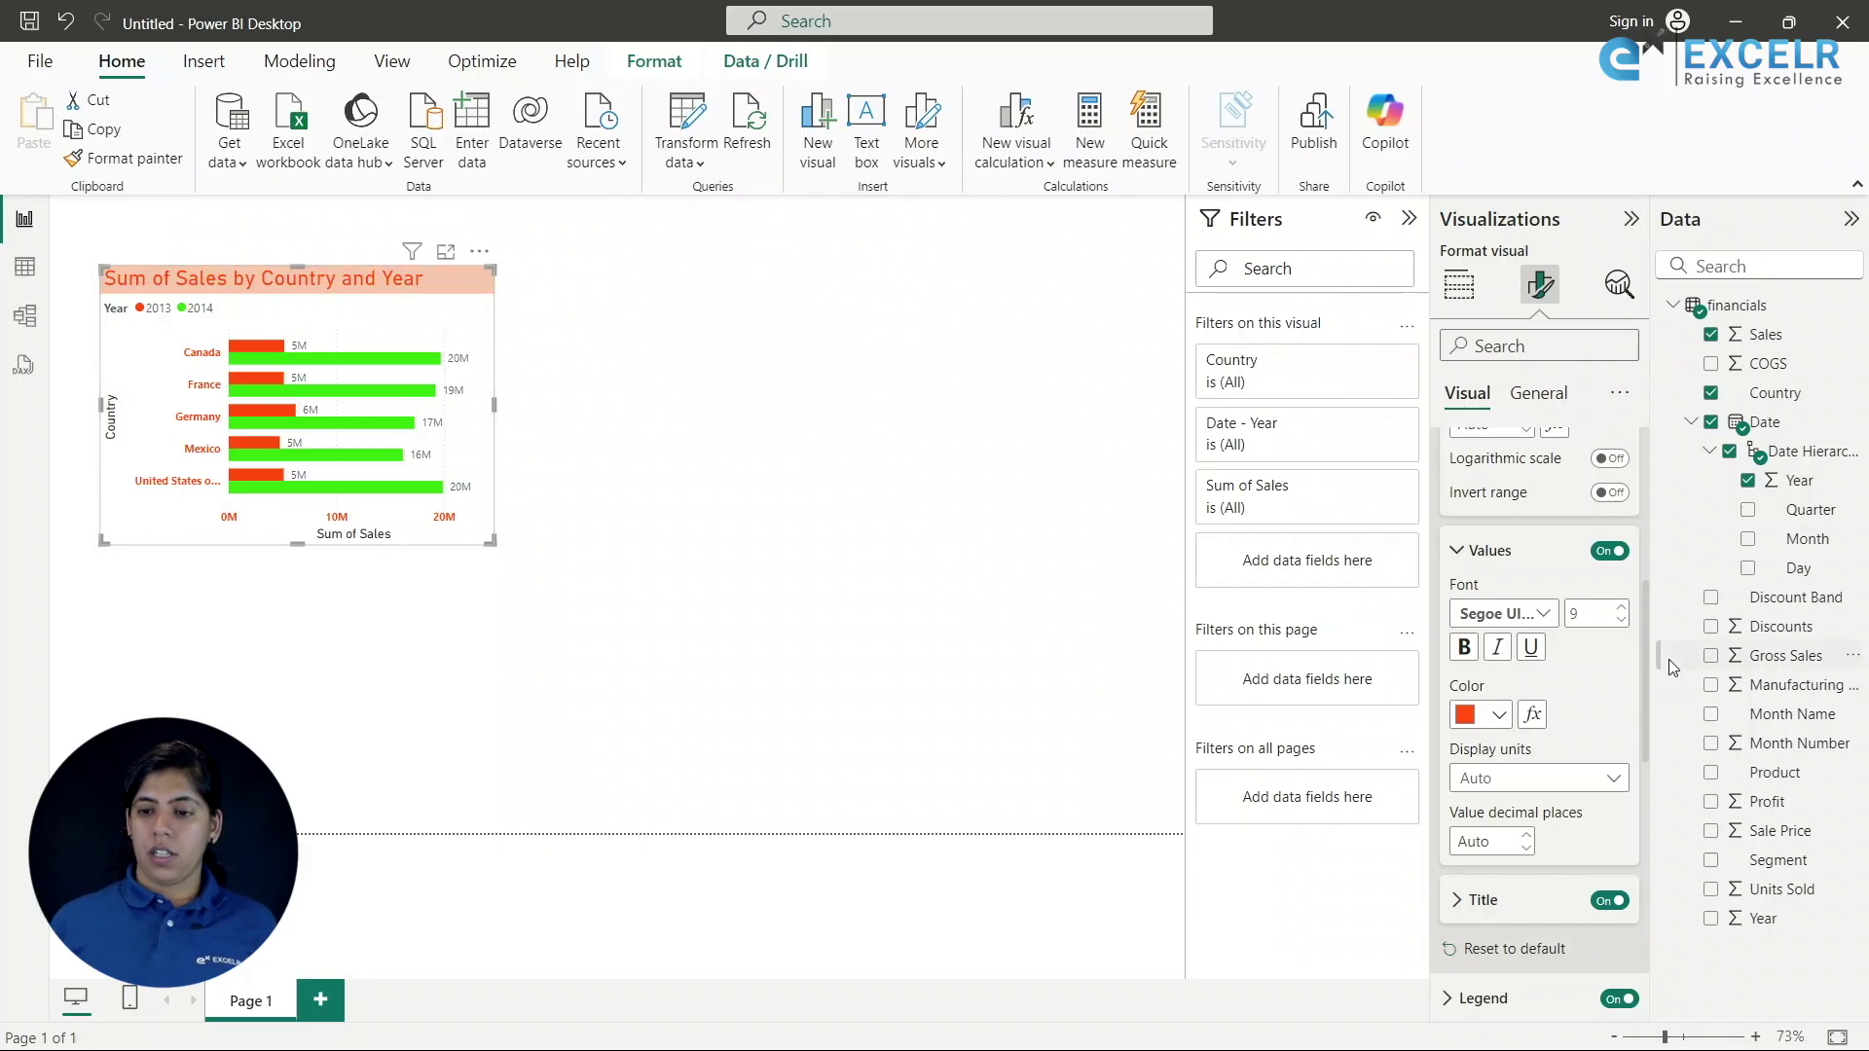
Color the data label values of all series with the recently used orange-red and set their font to Segoe UI Bold.
scroll(1542, 754, "down", 5)
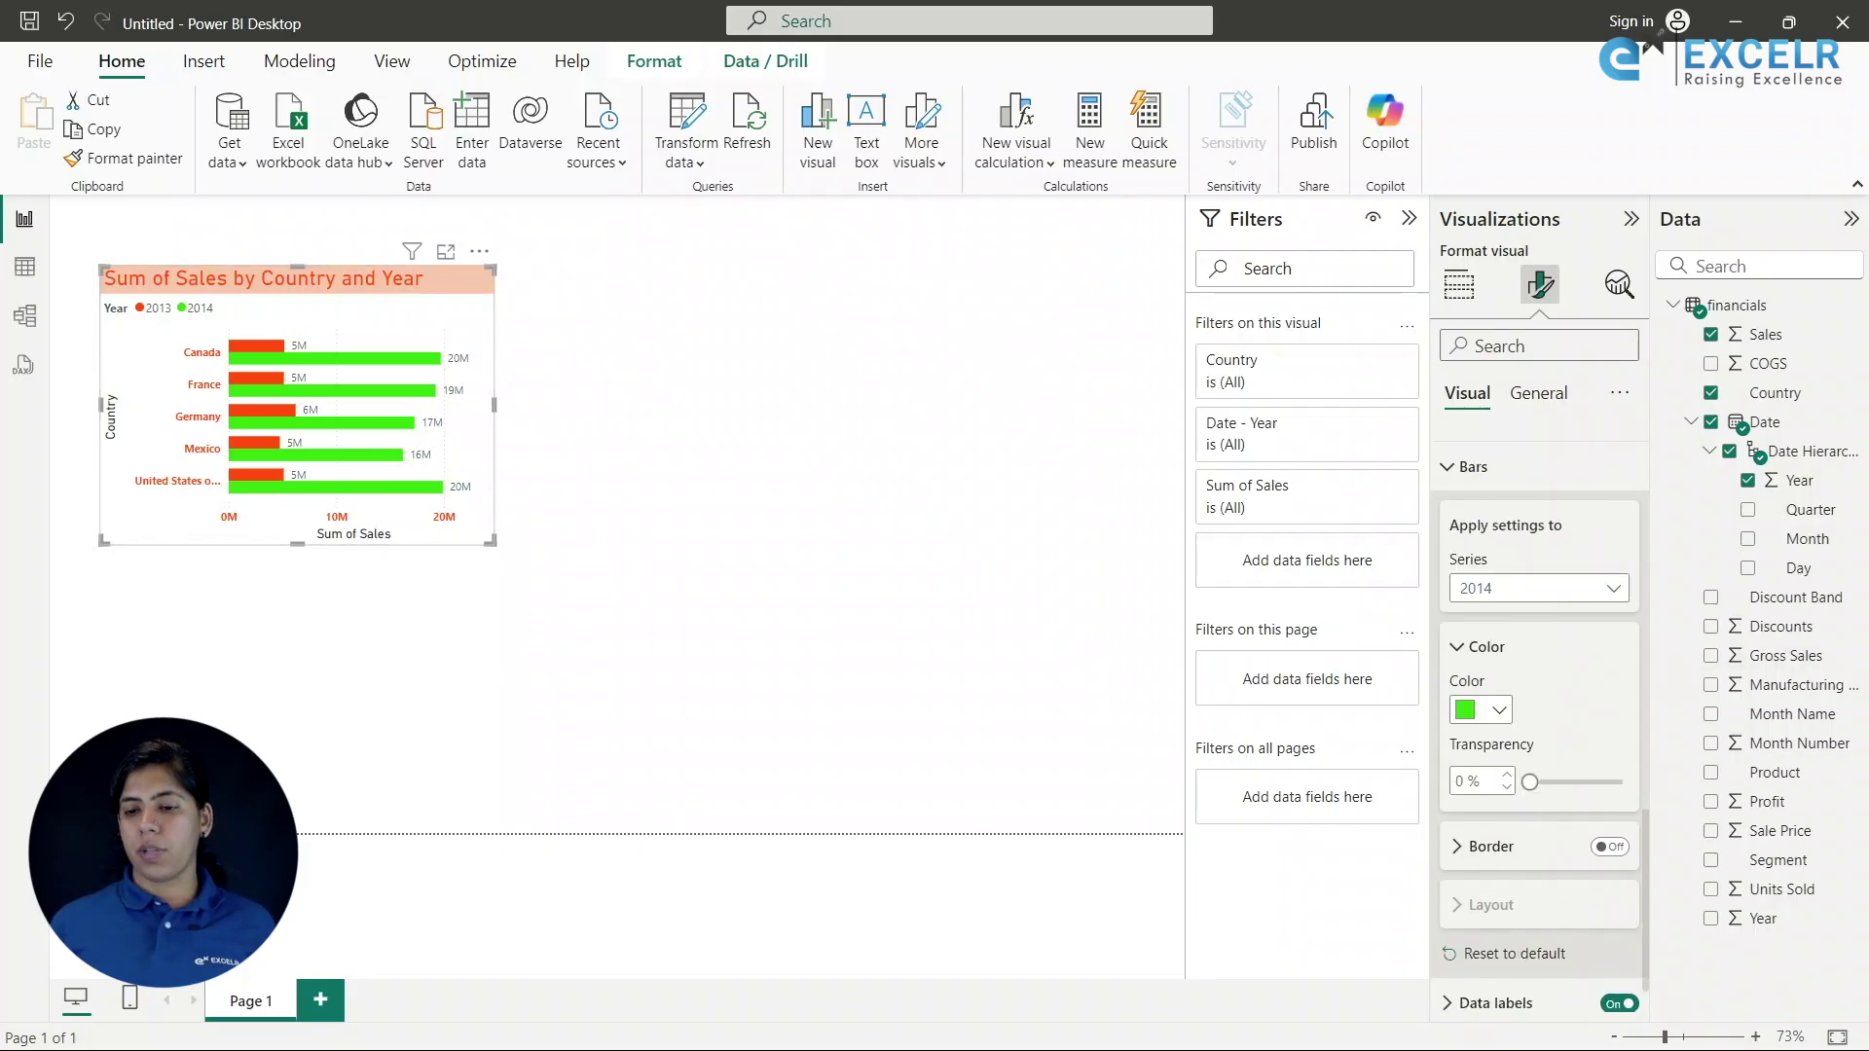
scroll(1530, 569, "up", 2)
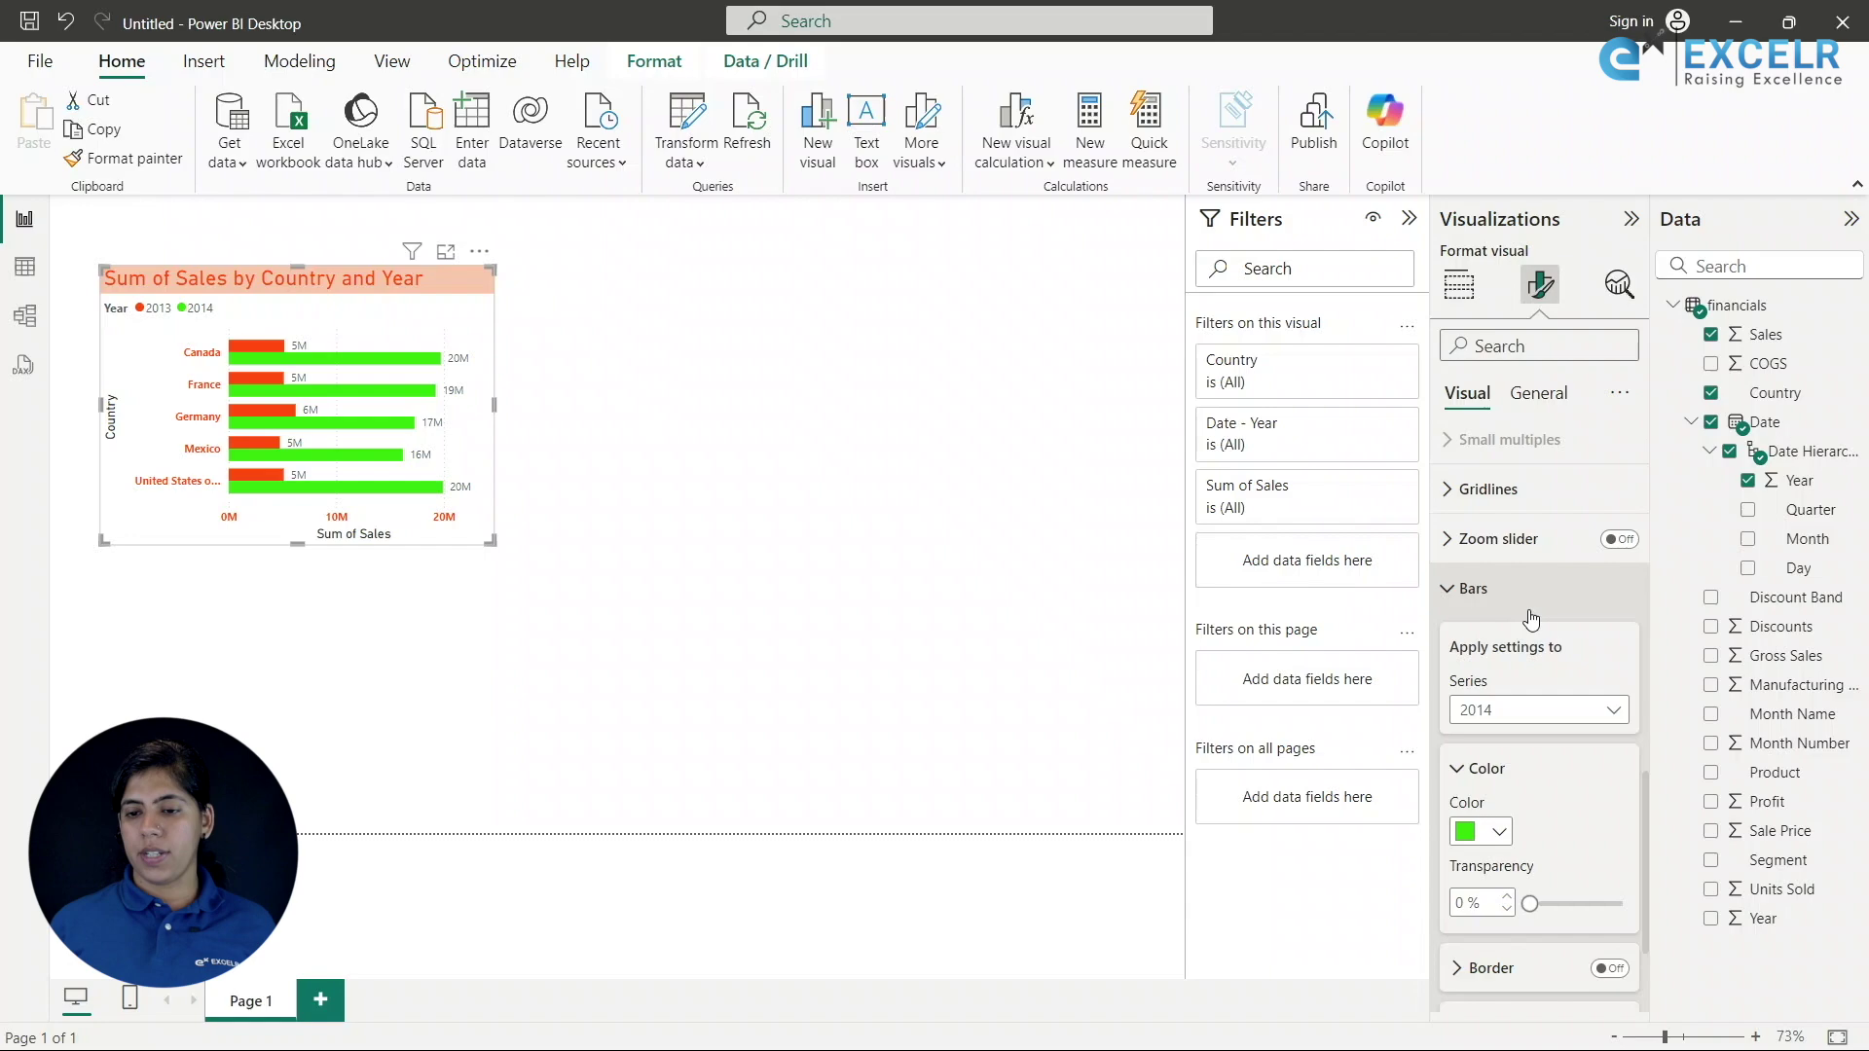
left_click(1453, 590)
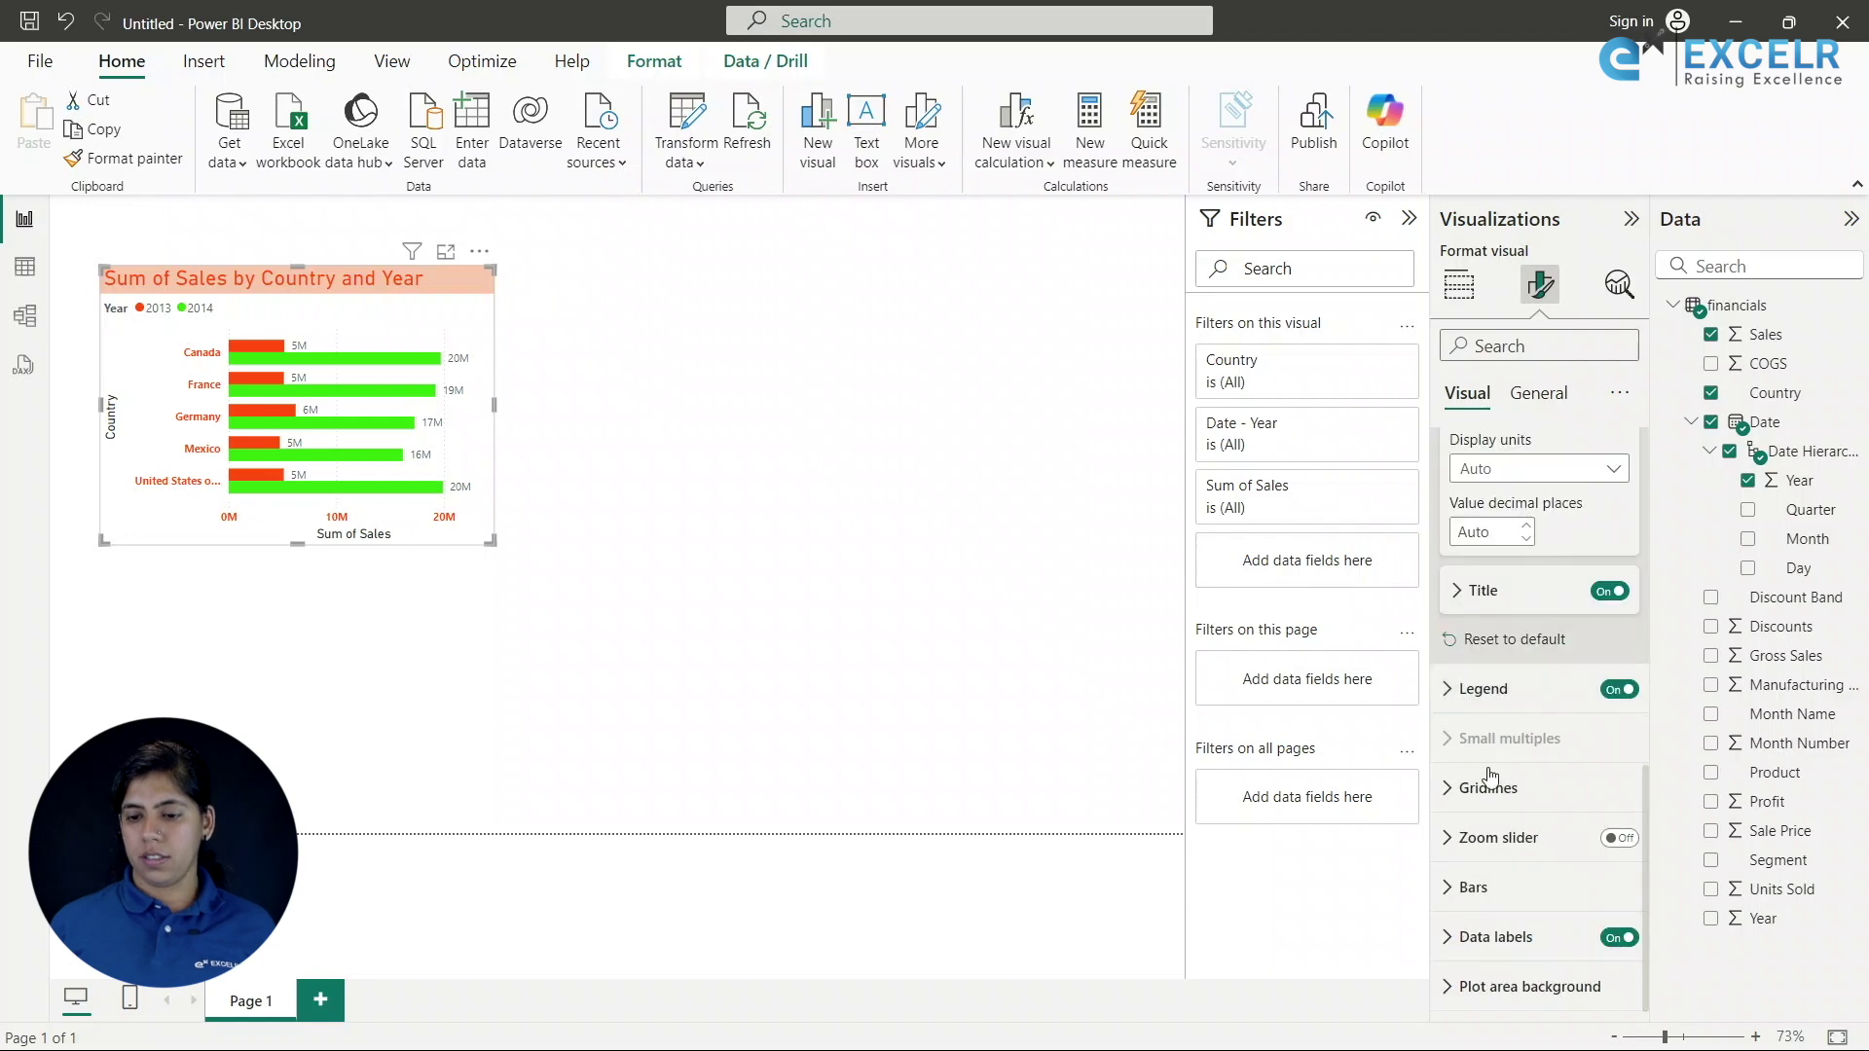
left_click(1470, 936)
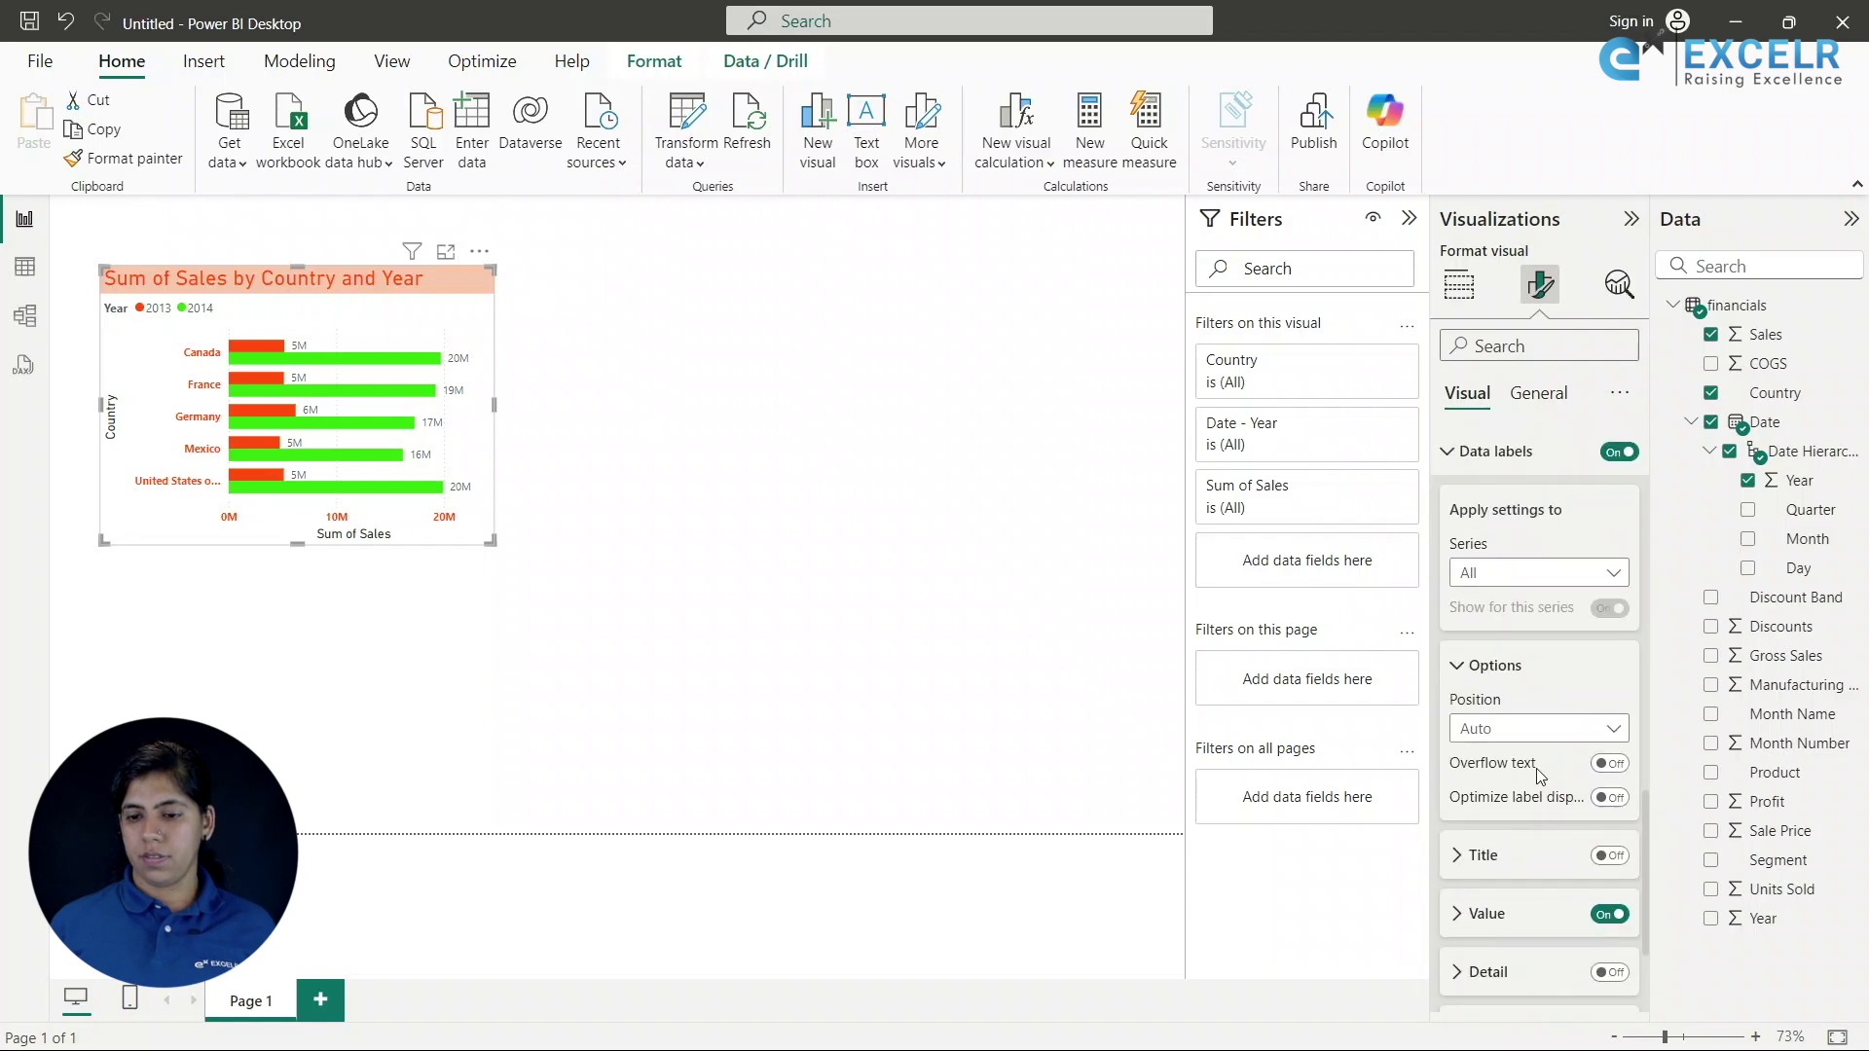
scroll(1615, 617, "down", 2)
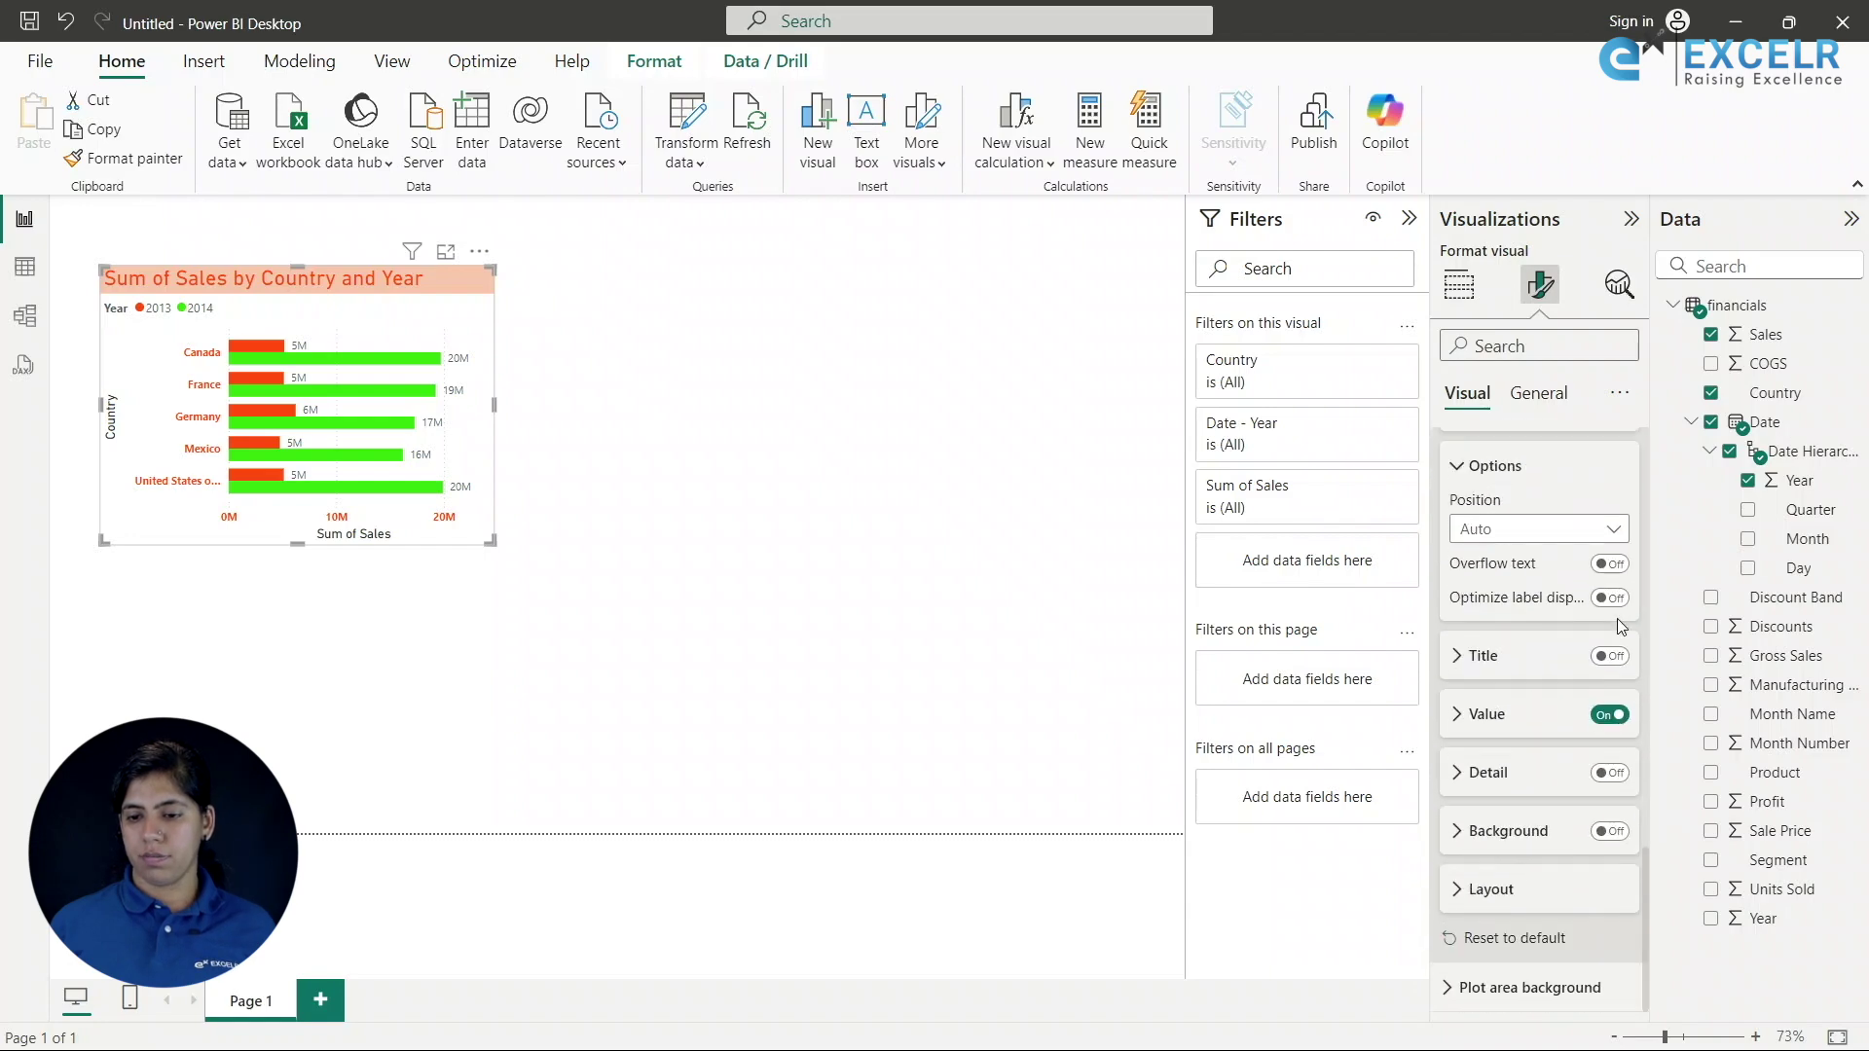
left_click(1495, 735)
left_click(1502, 718)
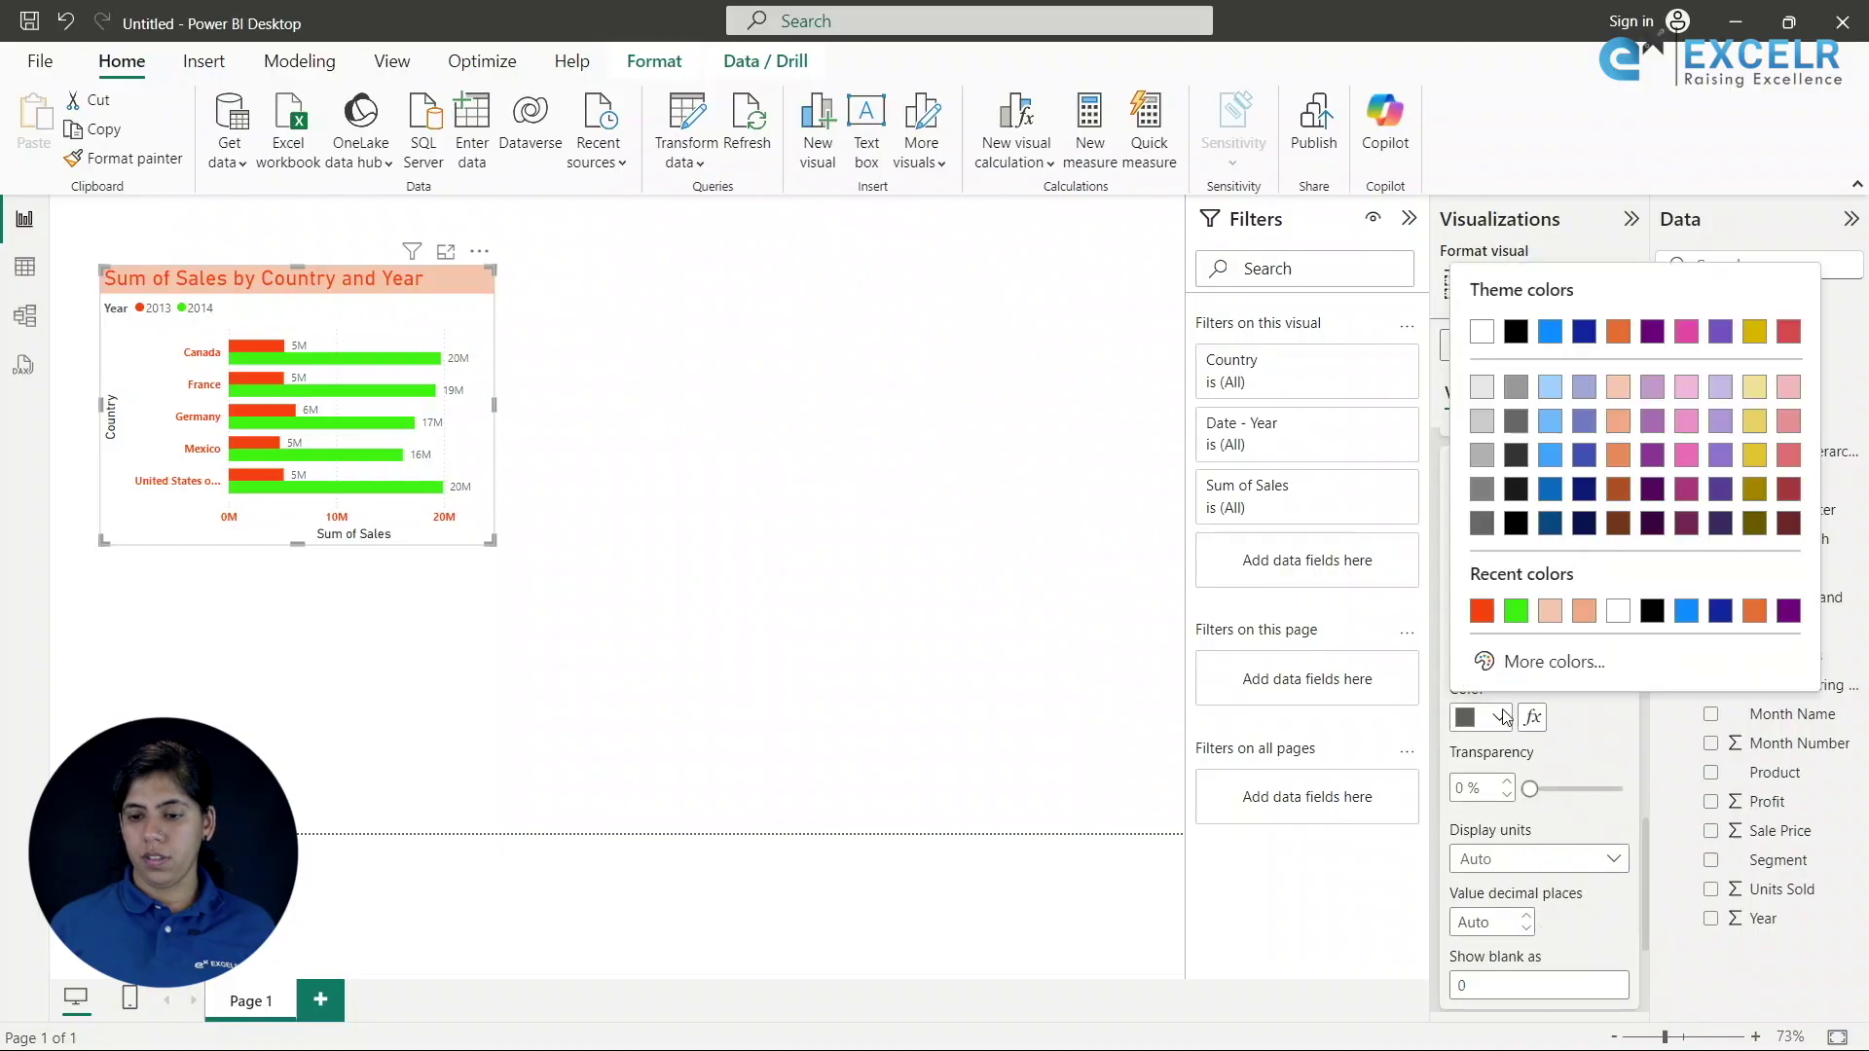
left_click(1482, 611)
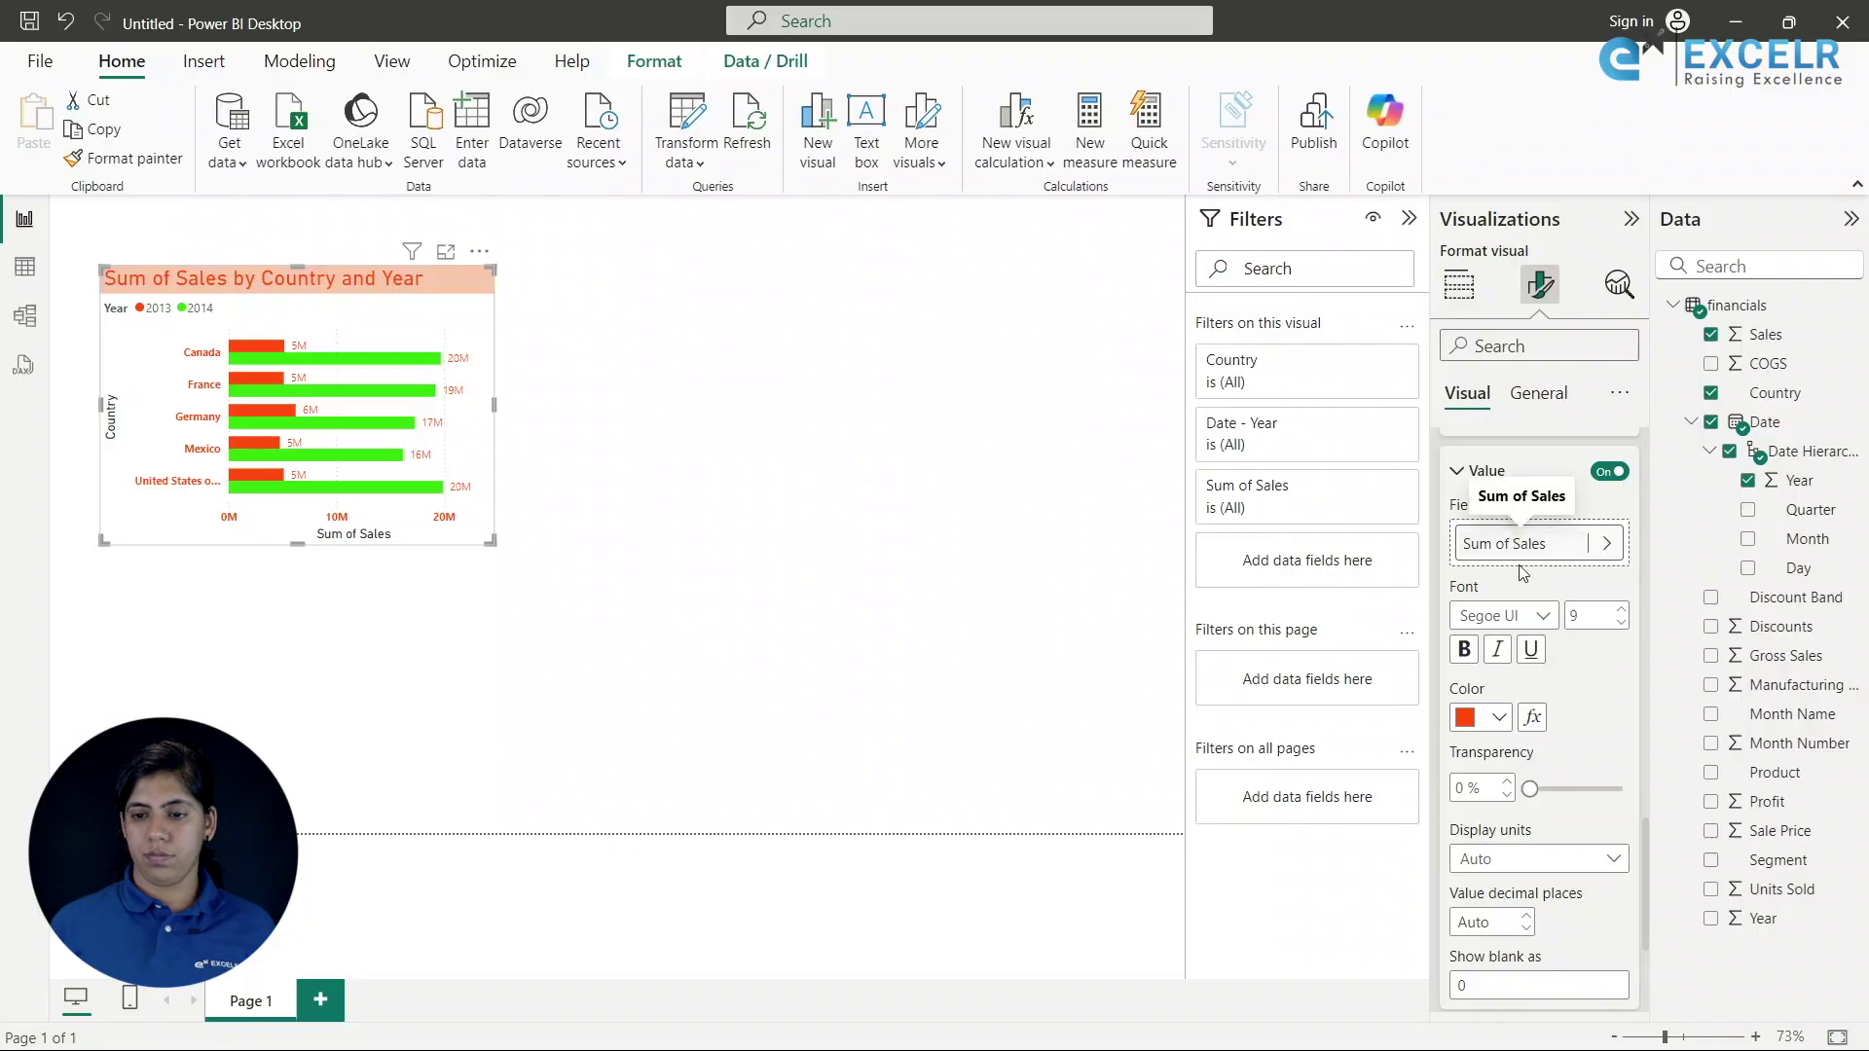
left_click(1527, 616)
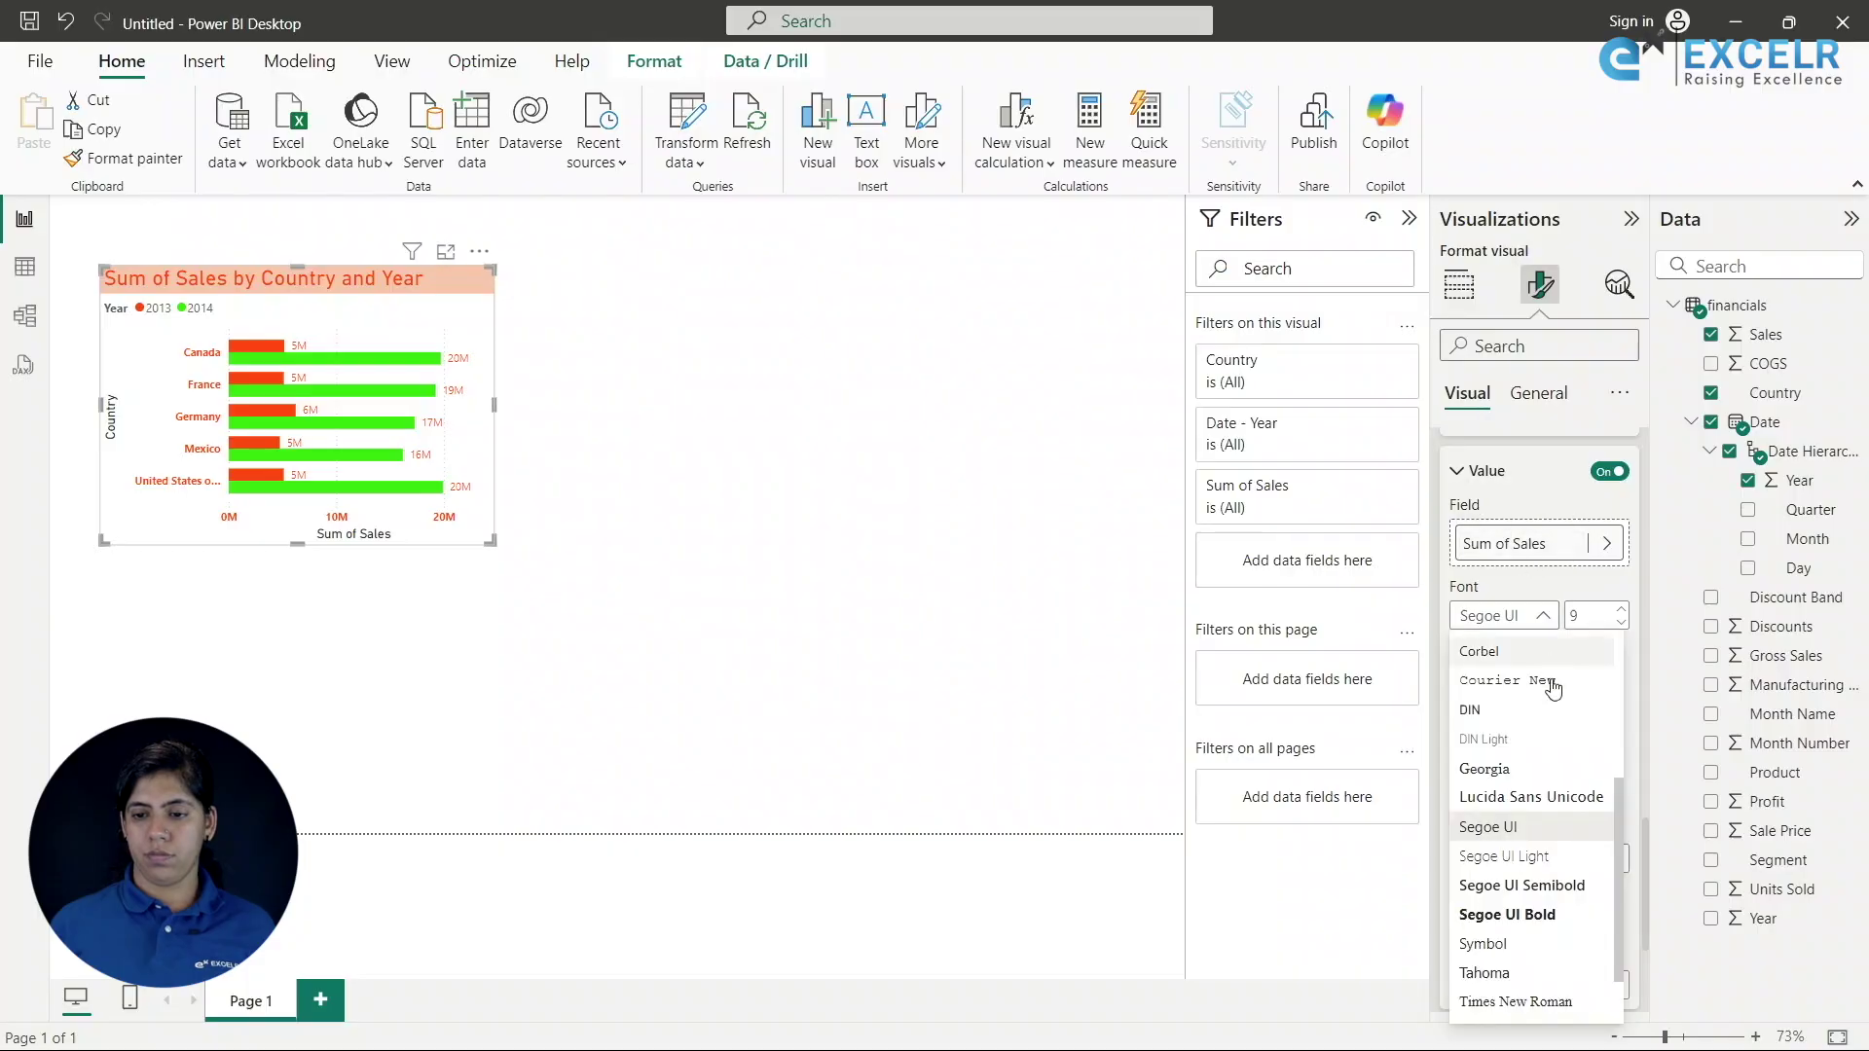
left_click(1501, 917)
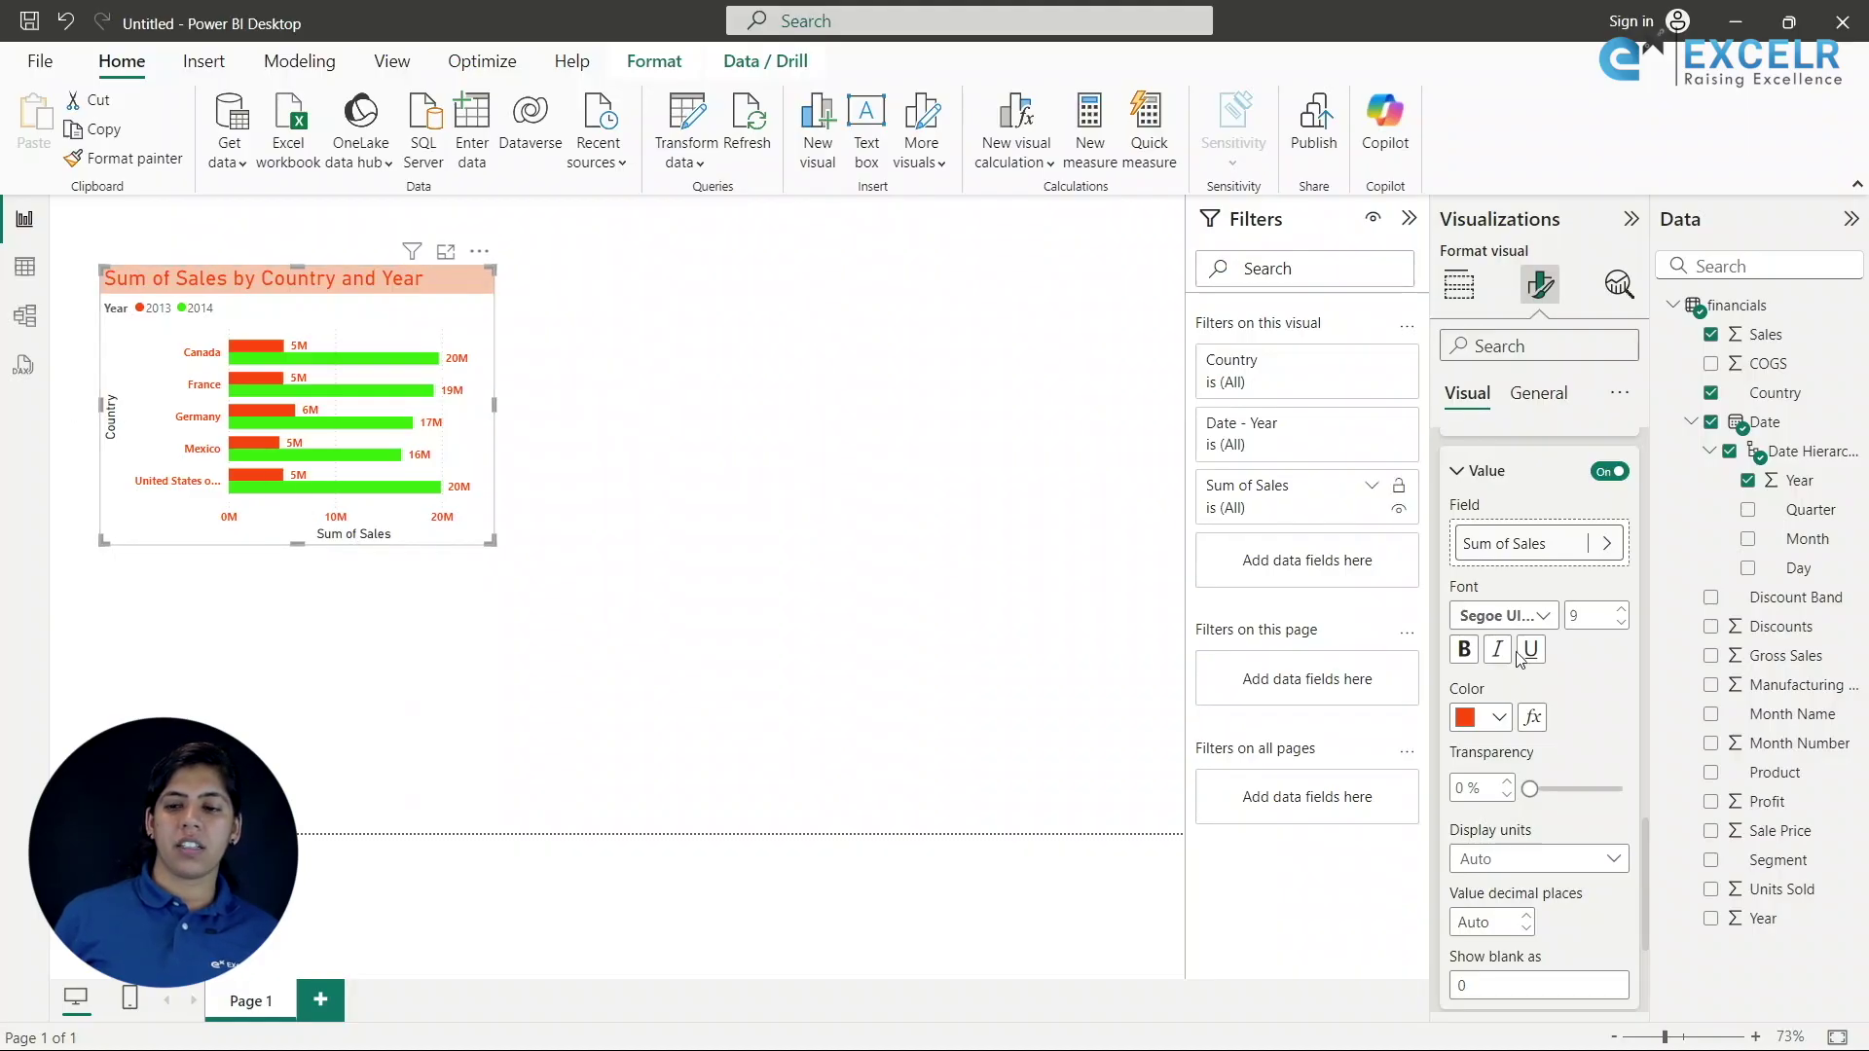
Color the Y-axis title with the recently used orange-red and set its font to Segoe UI Bold.
scroll(1538, 643, "up", 5)
scroll(1538, 642, "up", 6)
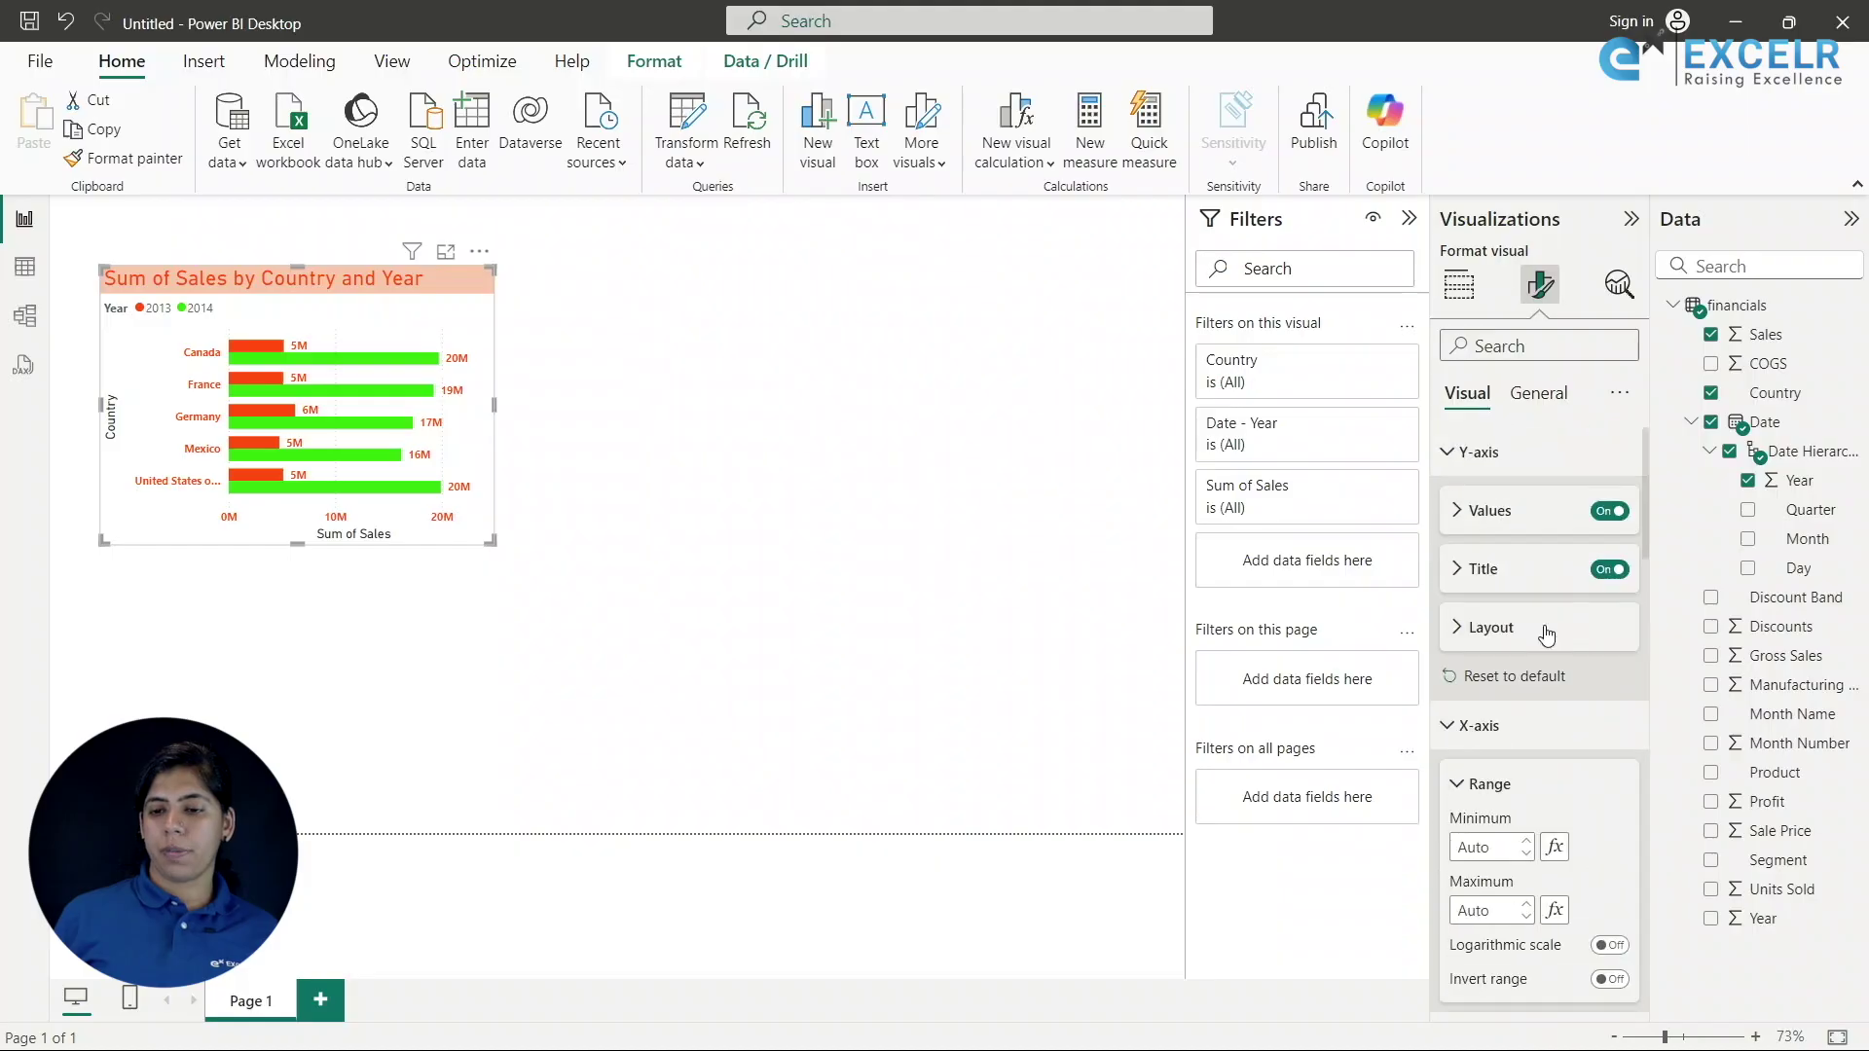
left_click(1458, 576)
left_click(1468, 861)
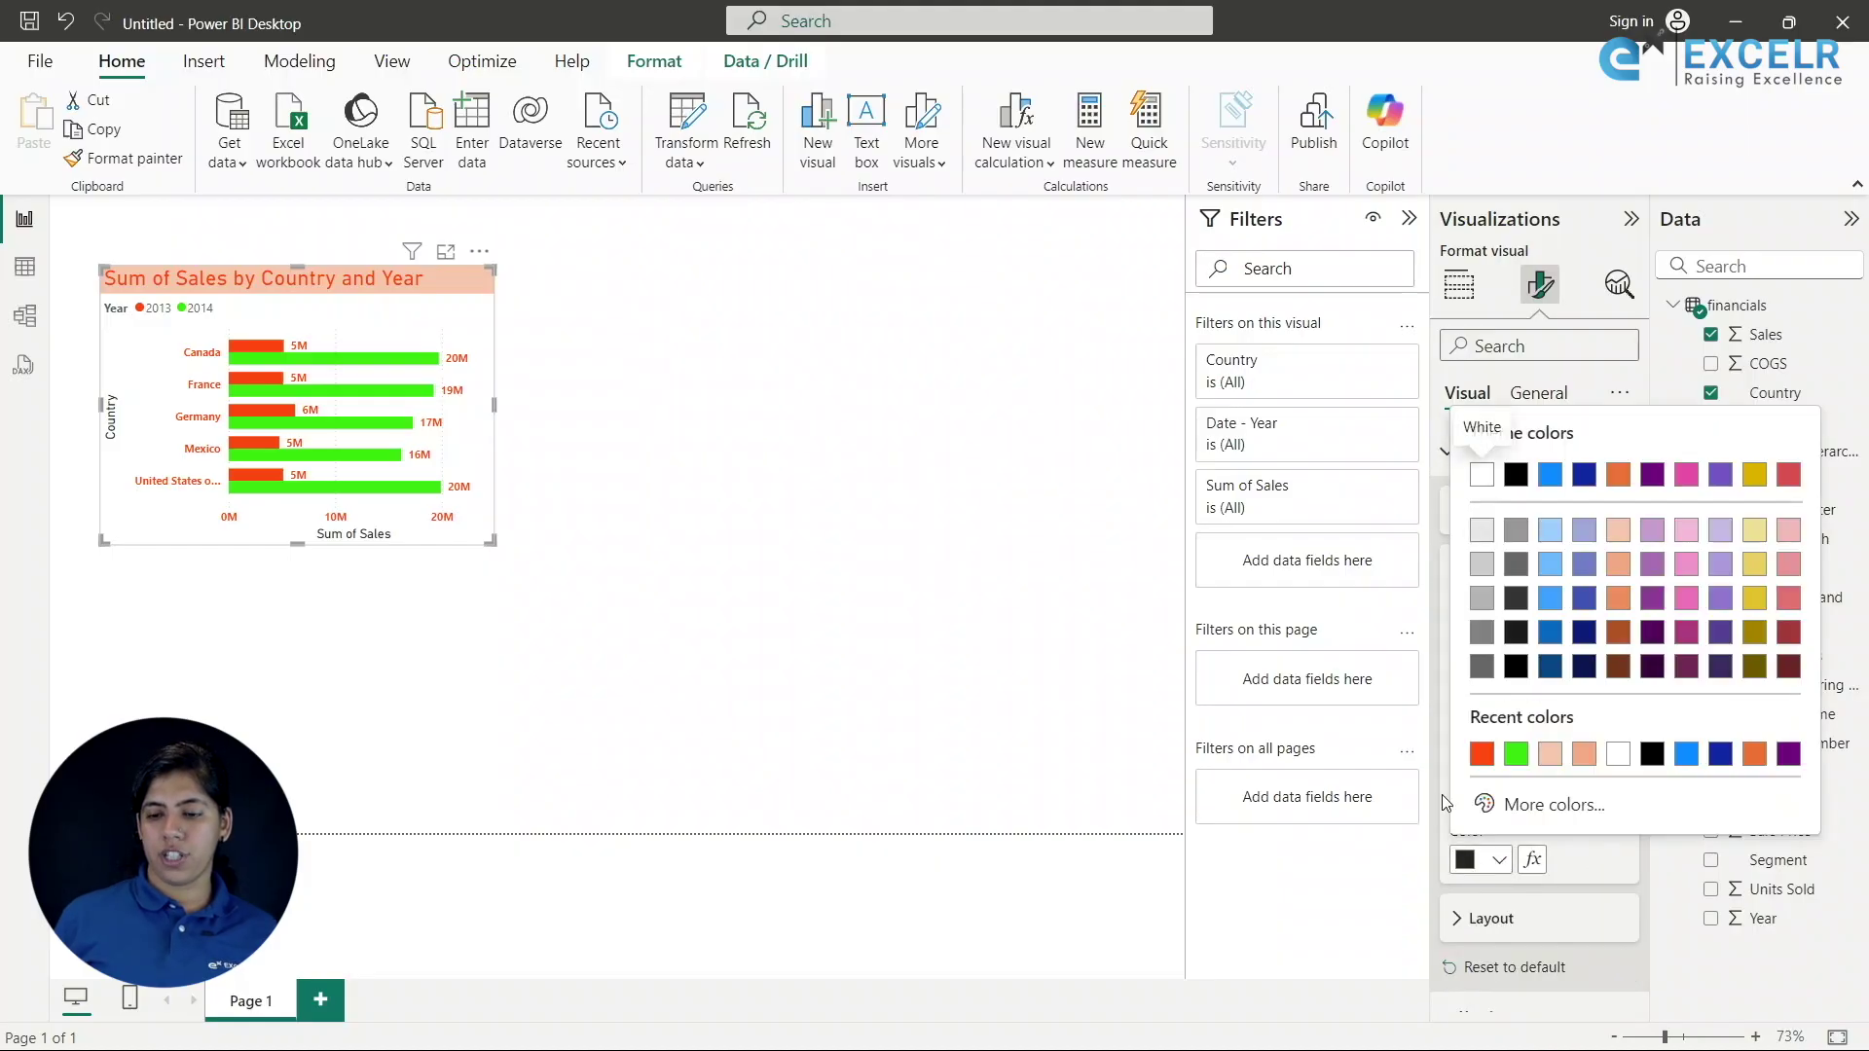
left_click(1481, 754)
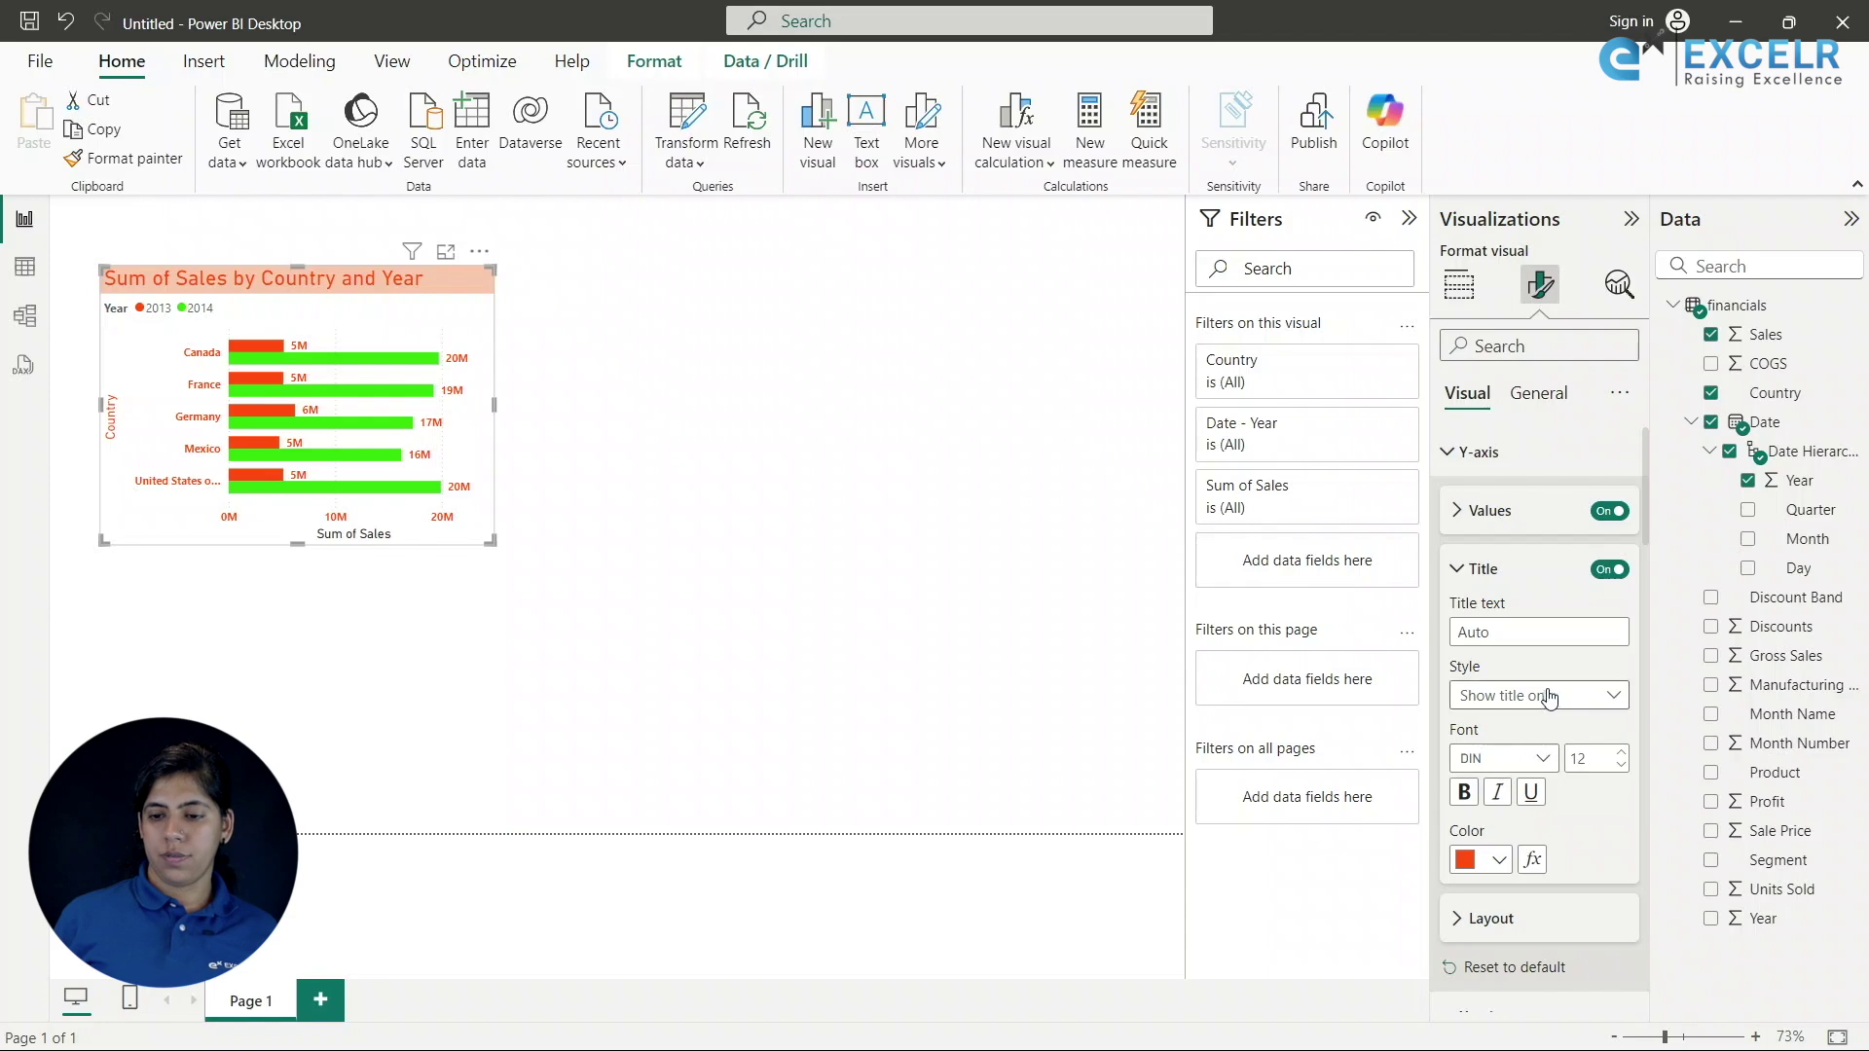
left_click(1541, 760)
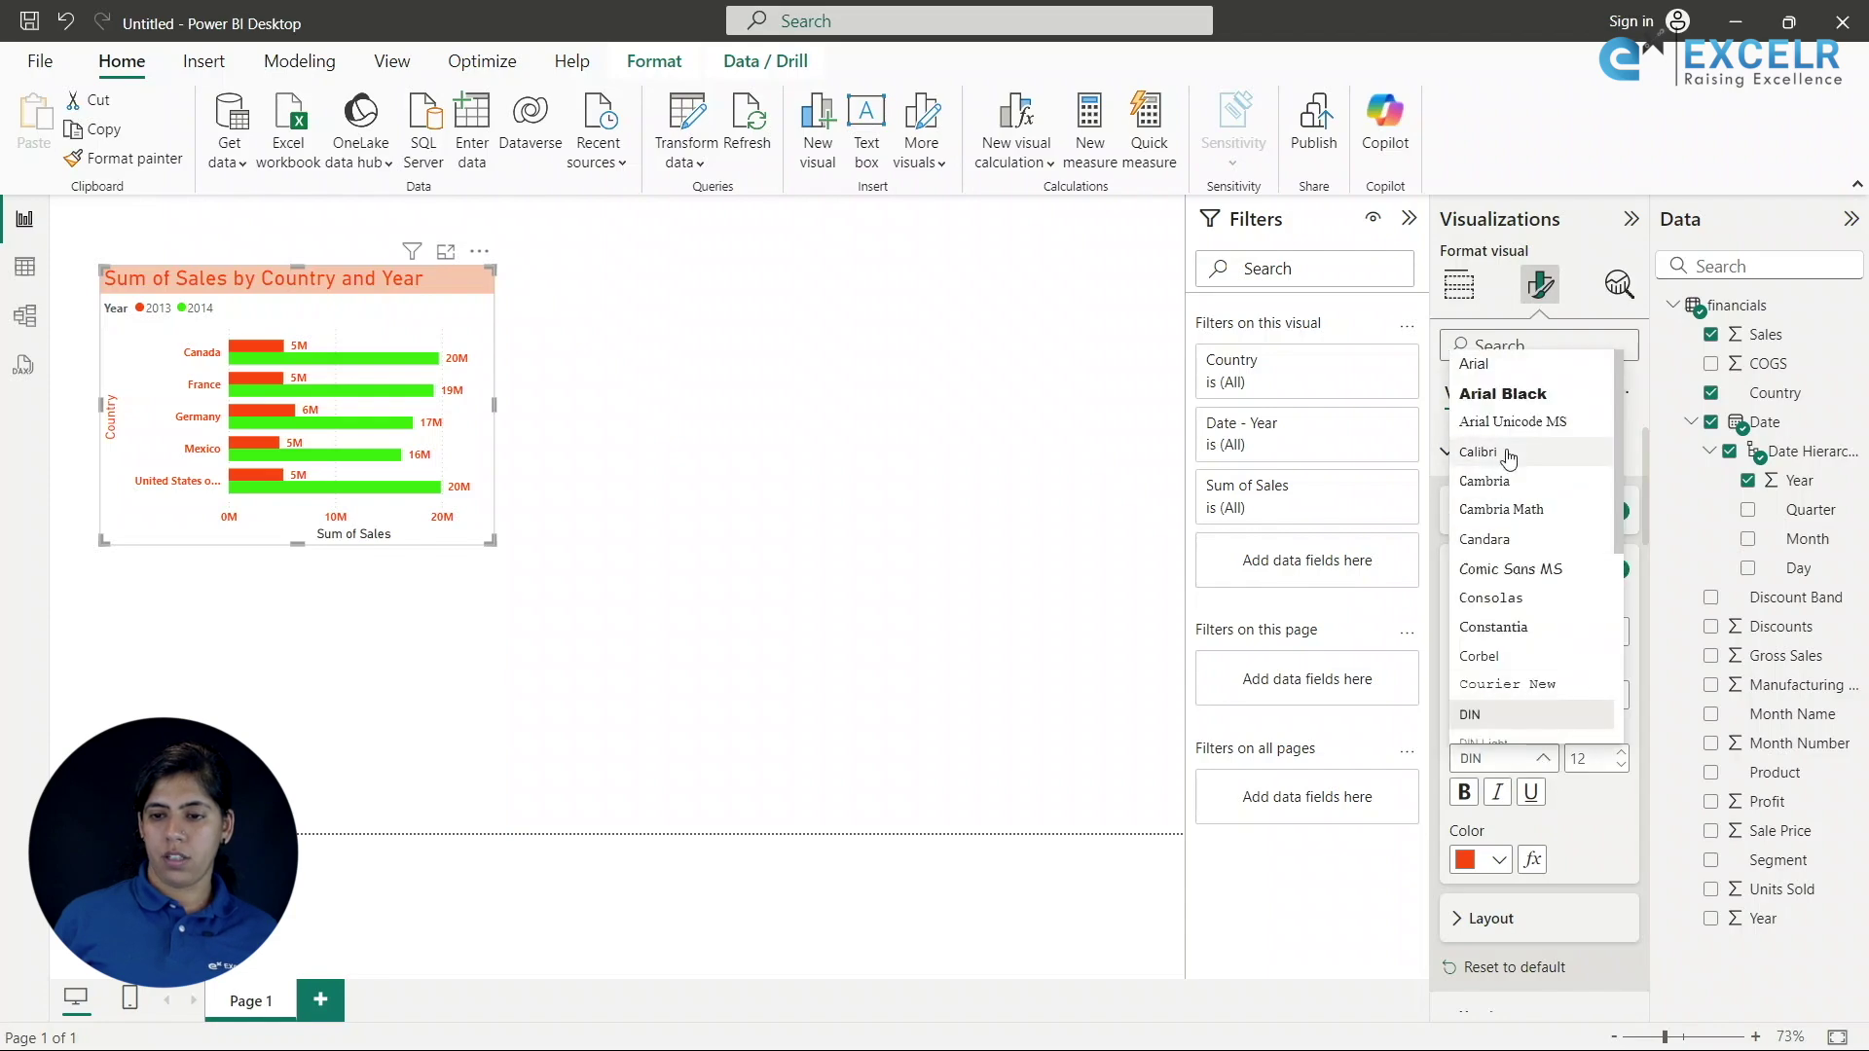
scroll(1511, 523, "down", 5)
left_click(1520, 551)
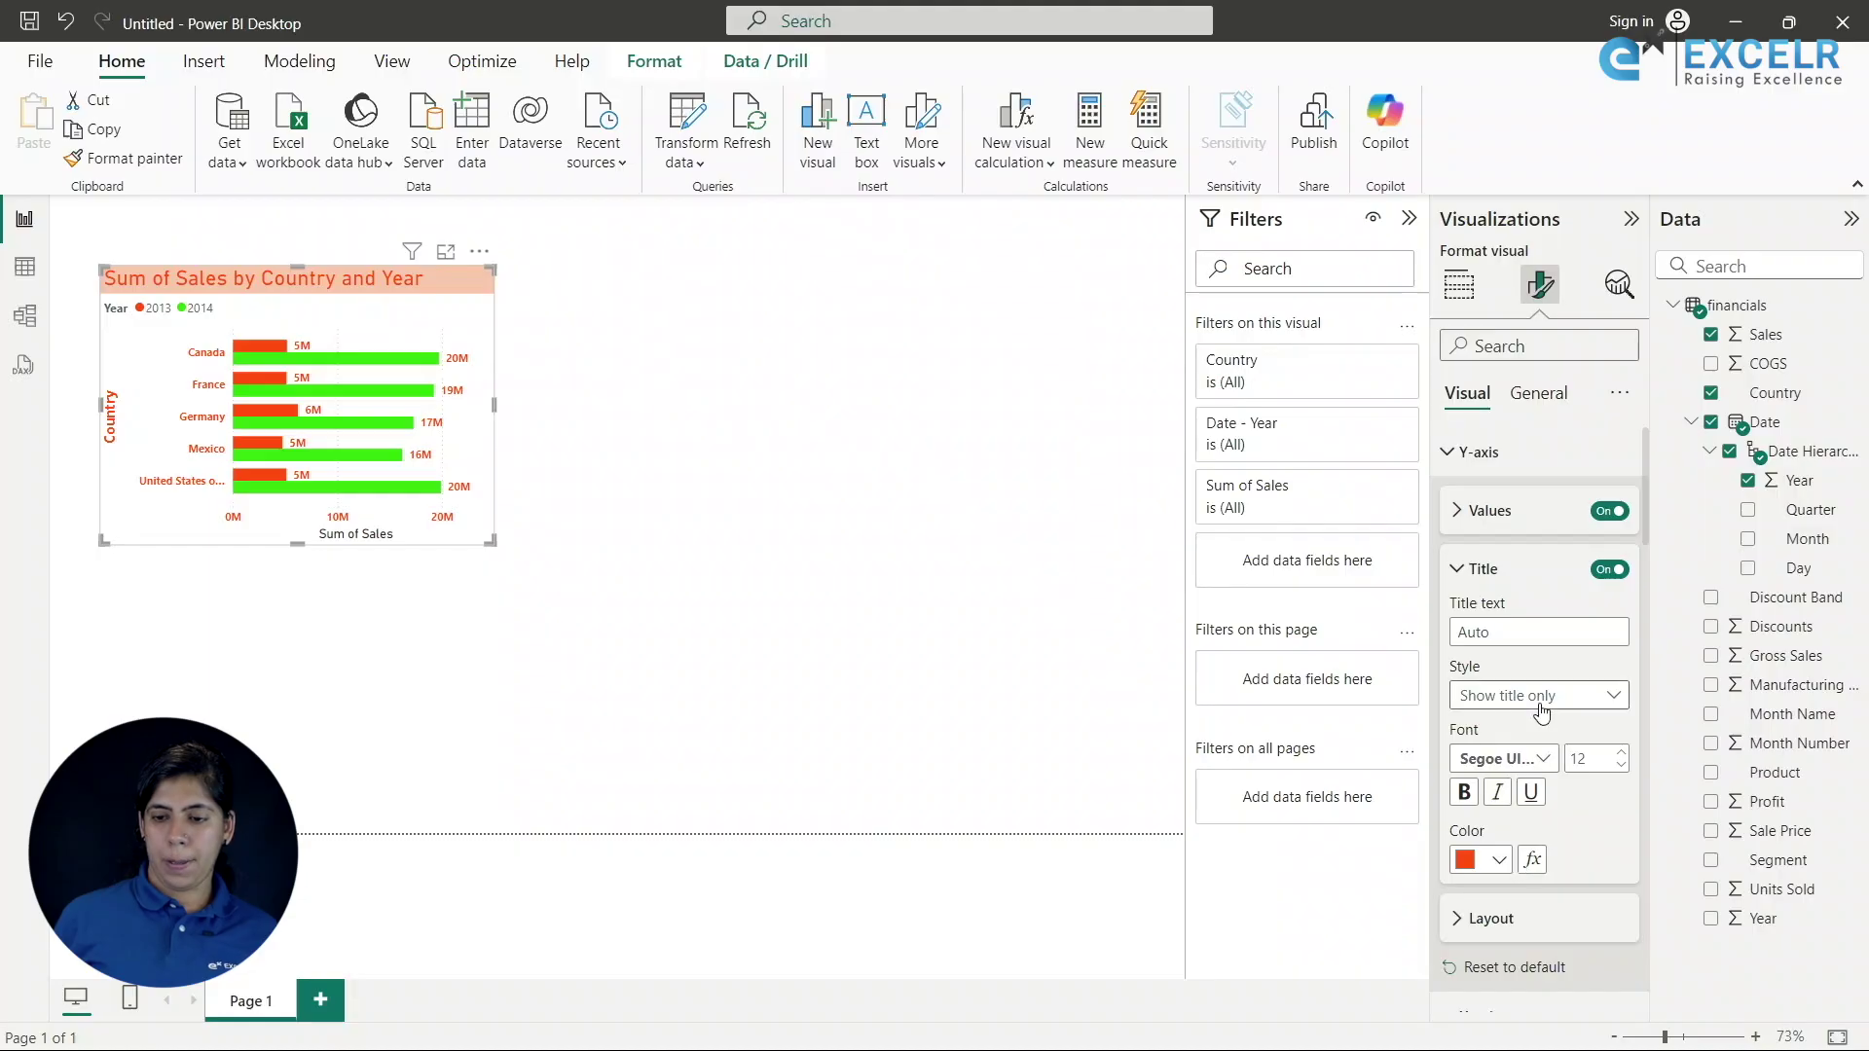
left_click(1452, 453)
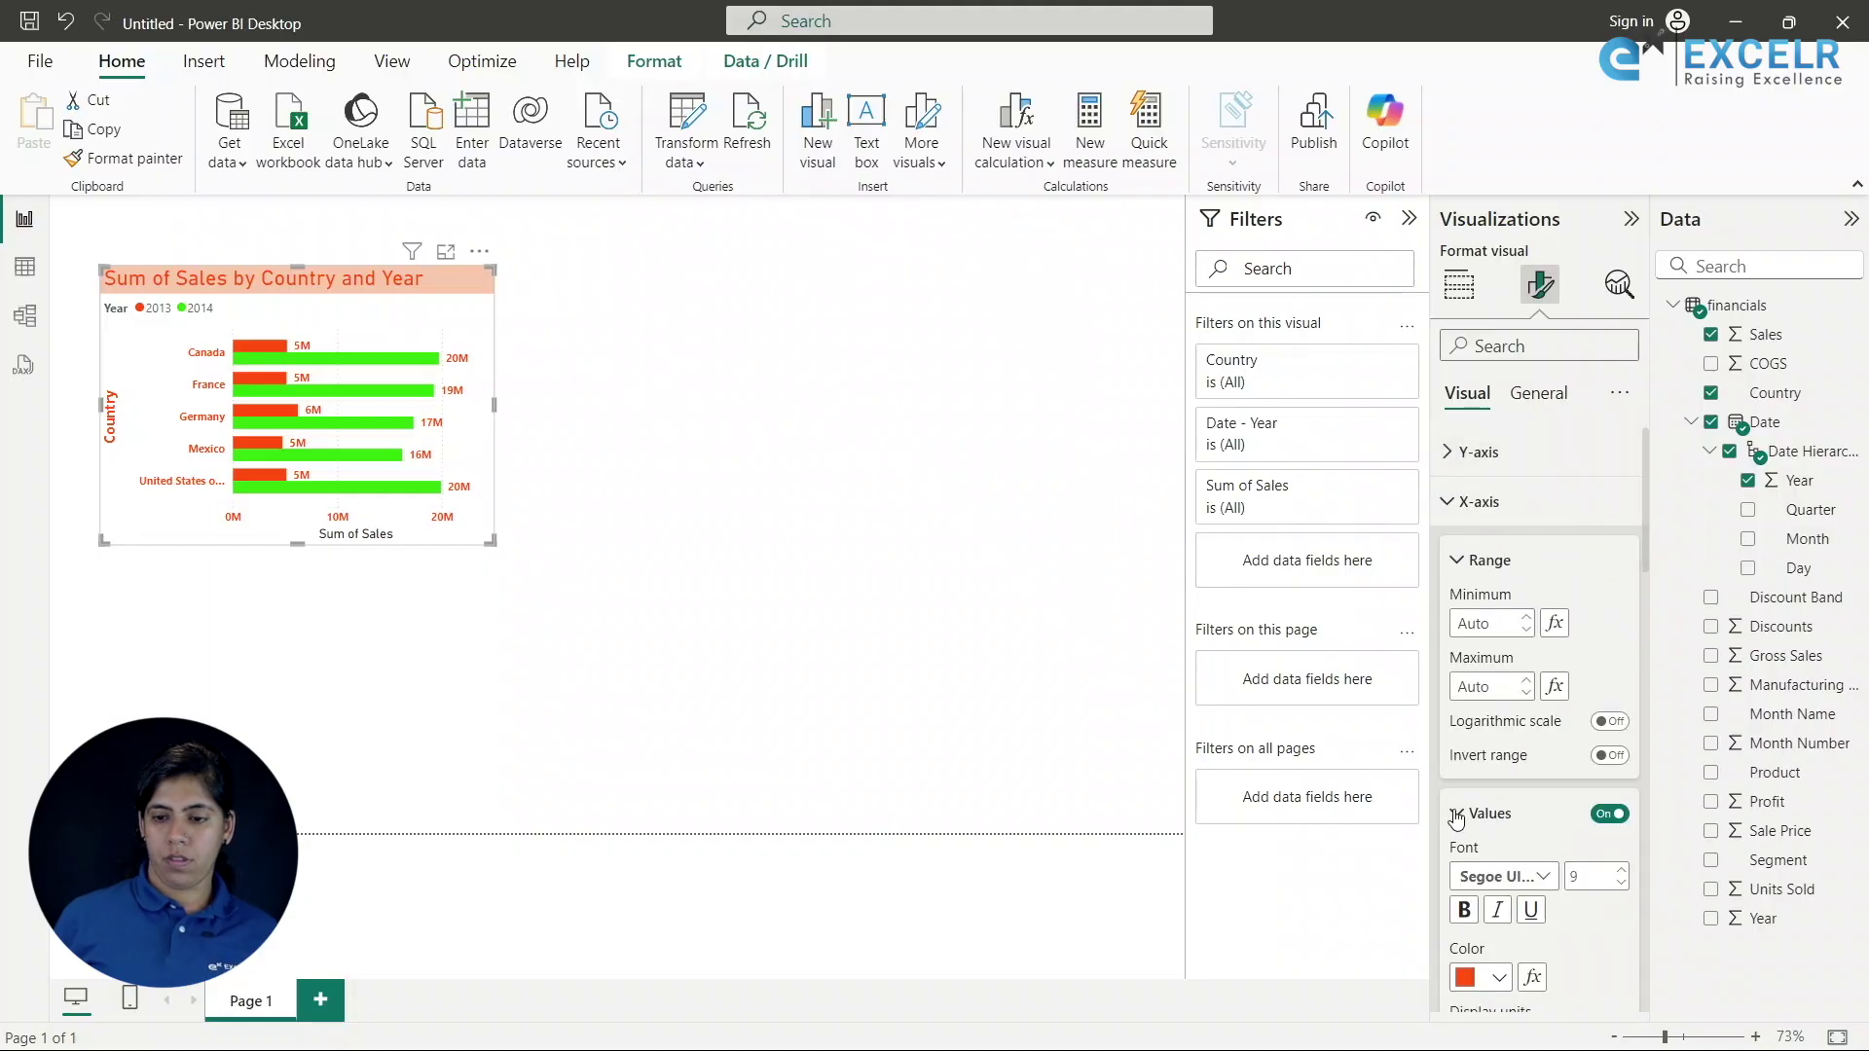
Color the X-axis title with the recently used orange-red and set its font to Segoe UI Bold.
scroll(1498, 827, "down", 5)
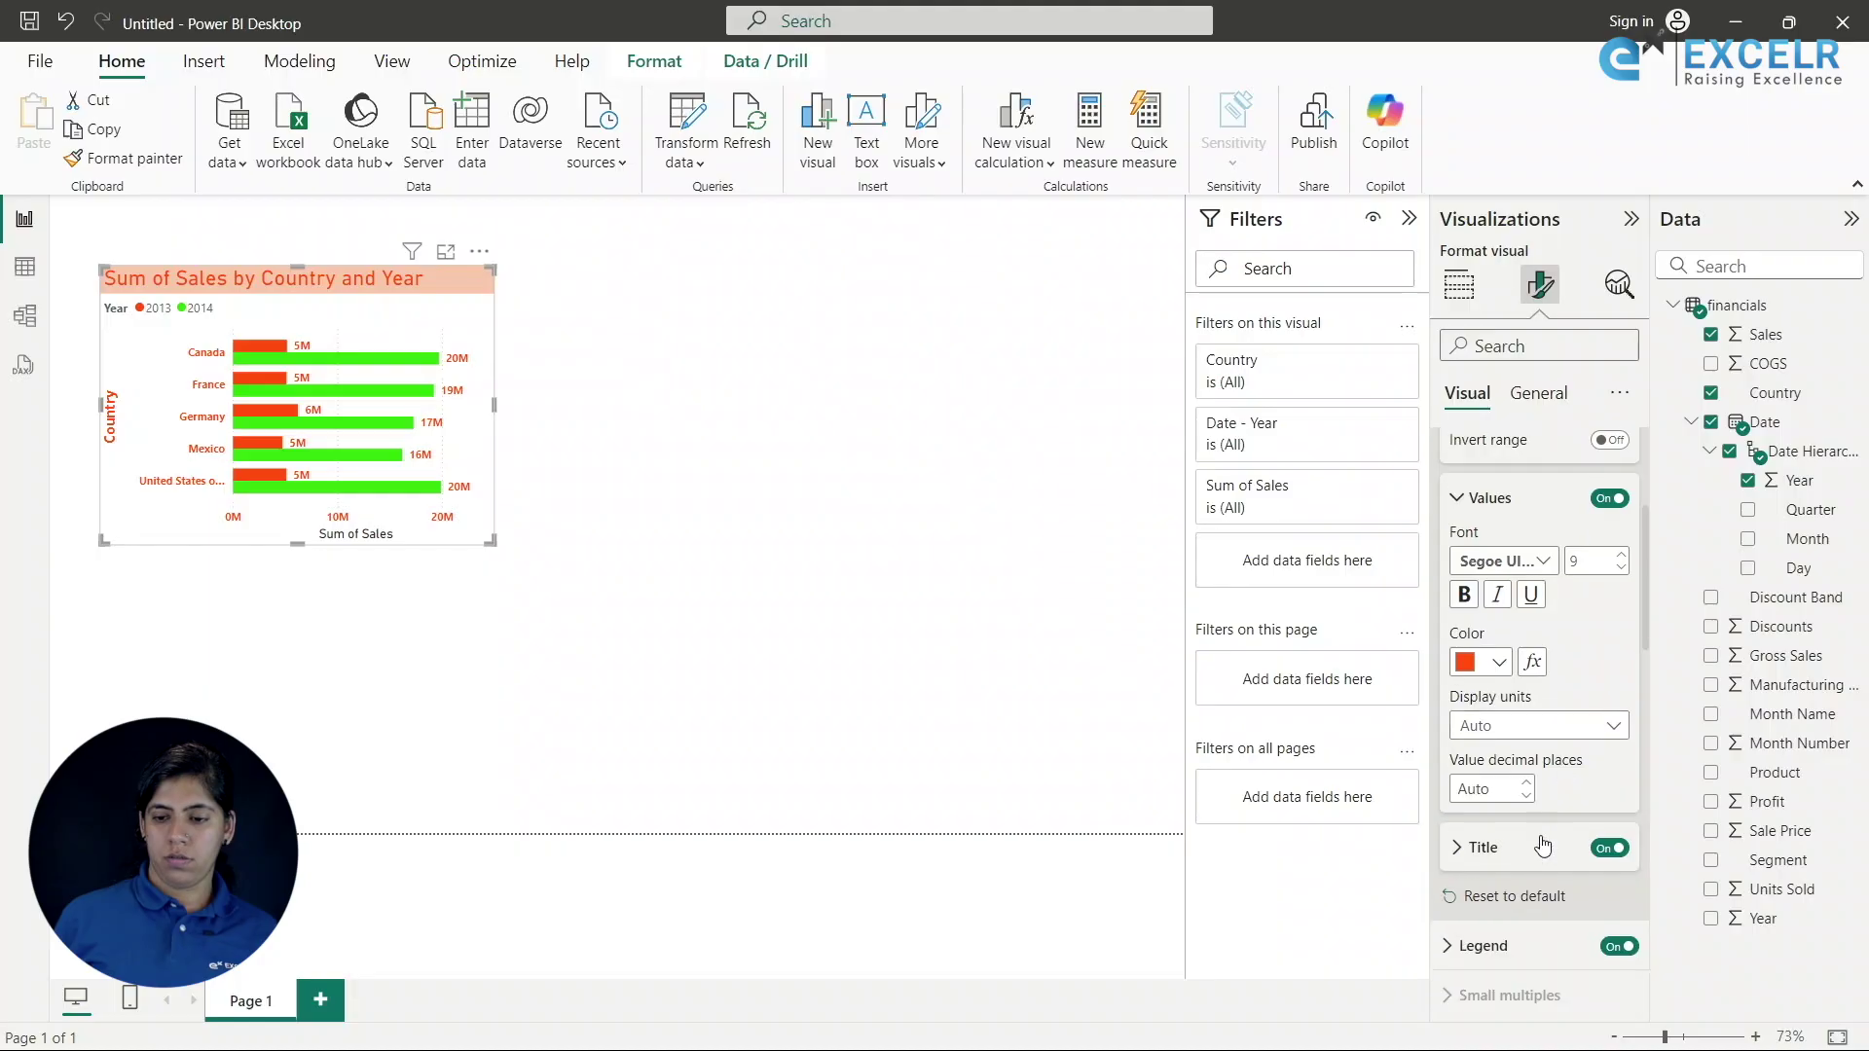
scroll(1542, 847, "down", 5)
left_click(1479, 557)
scroll(1497, 738, "down", 4)
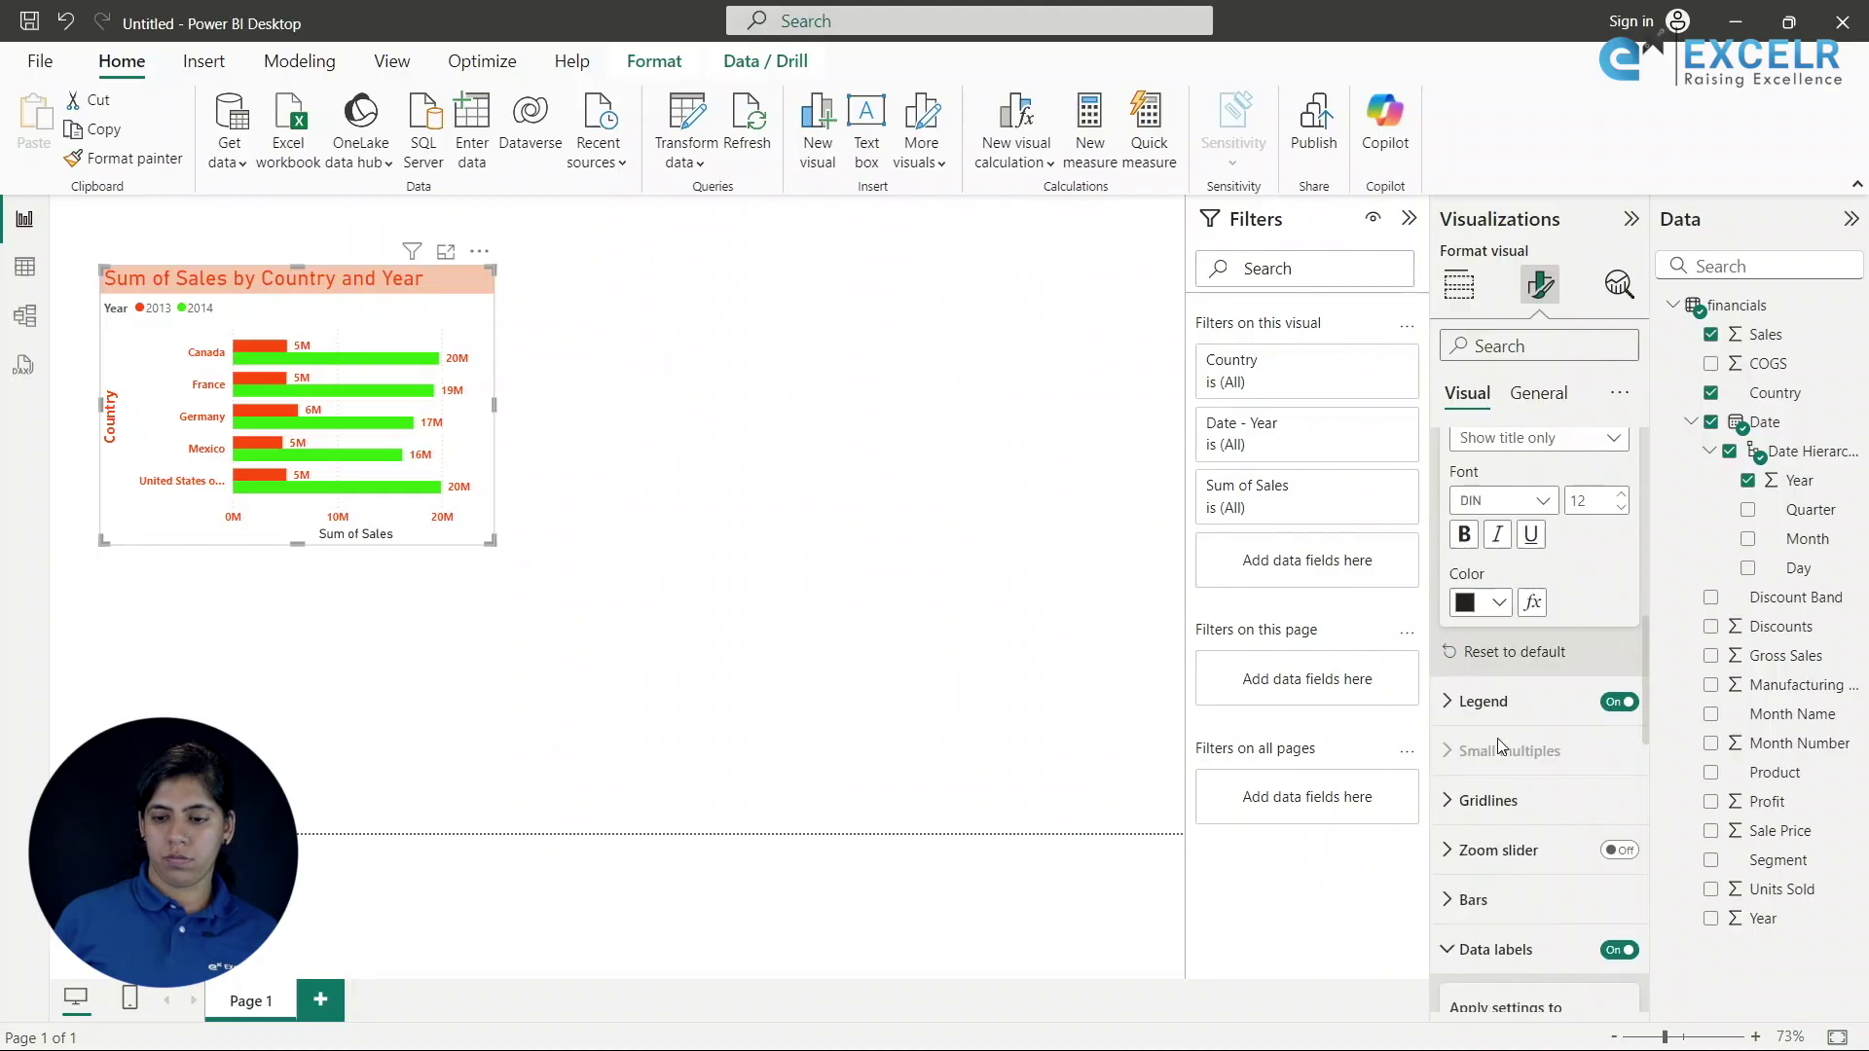
left_click(1500, 604)
left_click(1482, 496)
left_click(1503, 500)
scroll(1504, 769, "down", 2)
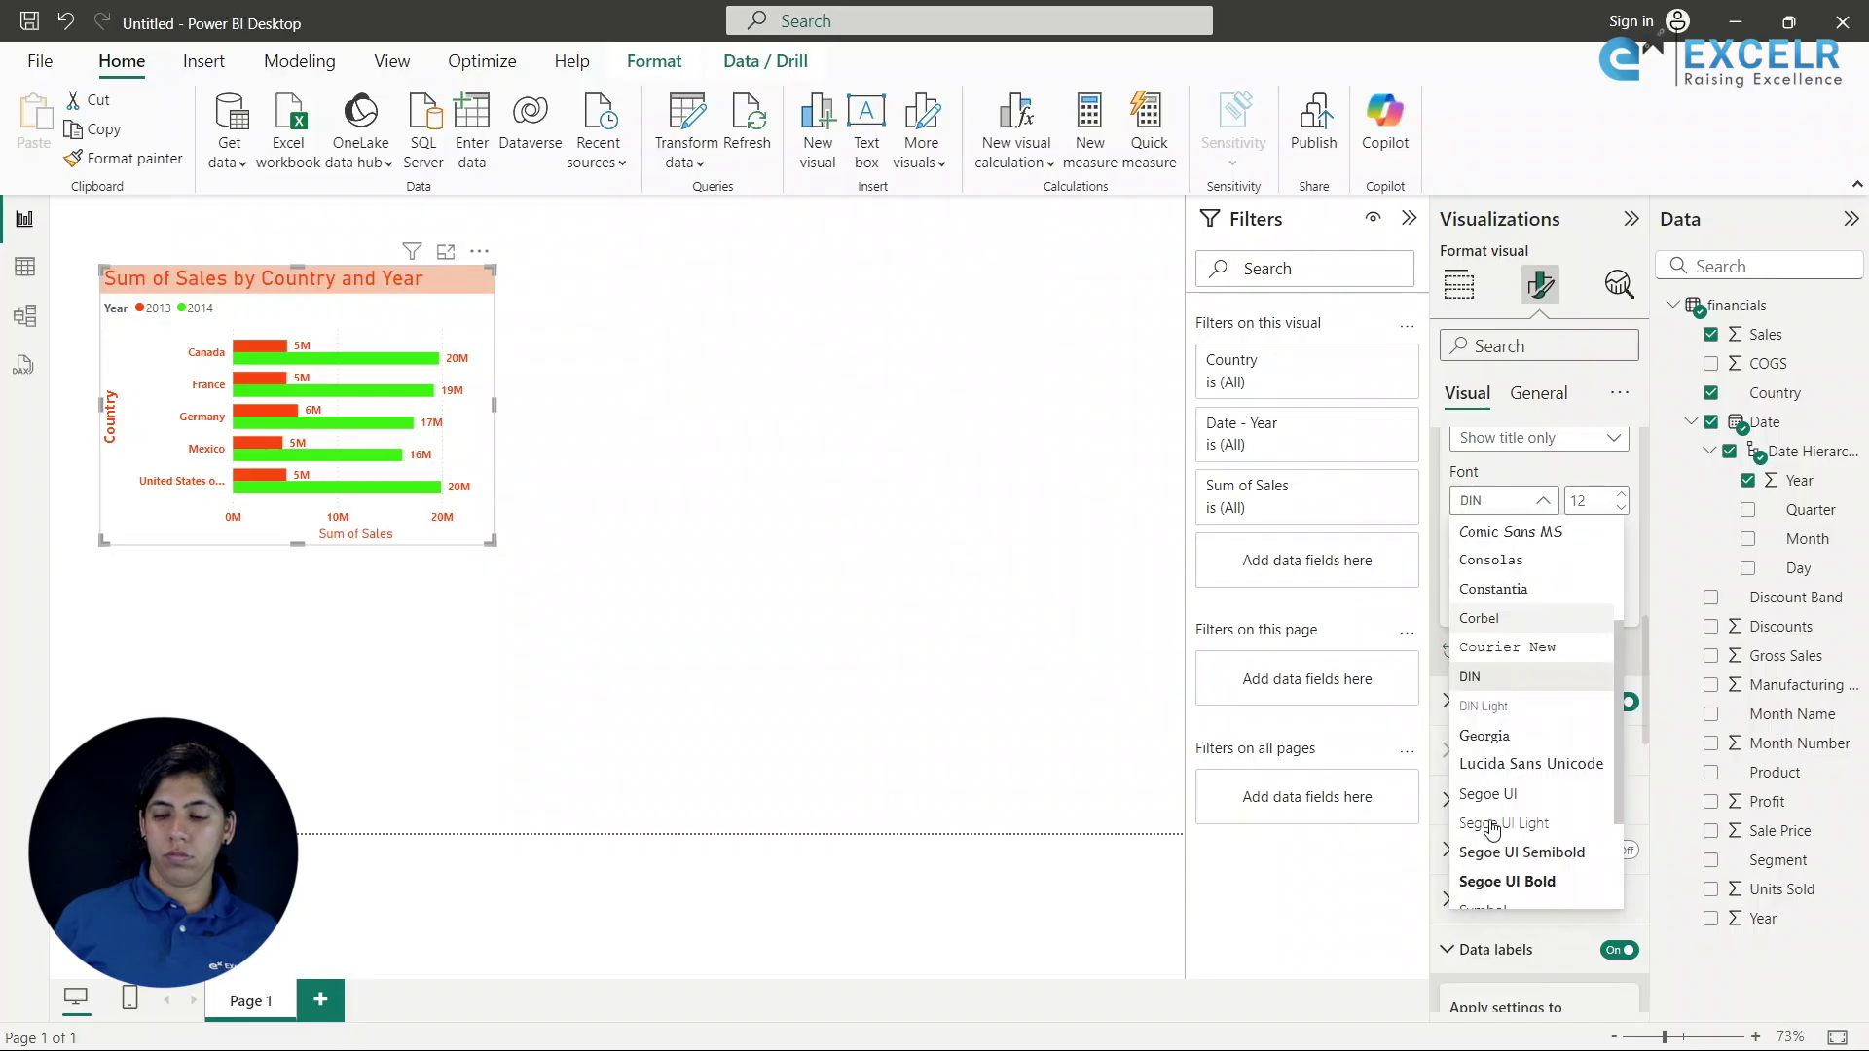
left_click(1496, 843)
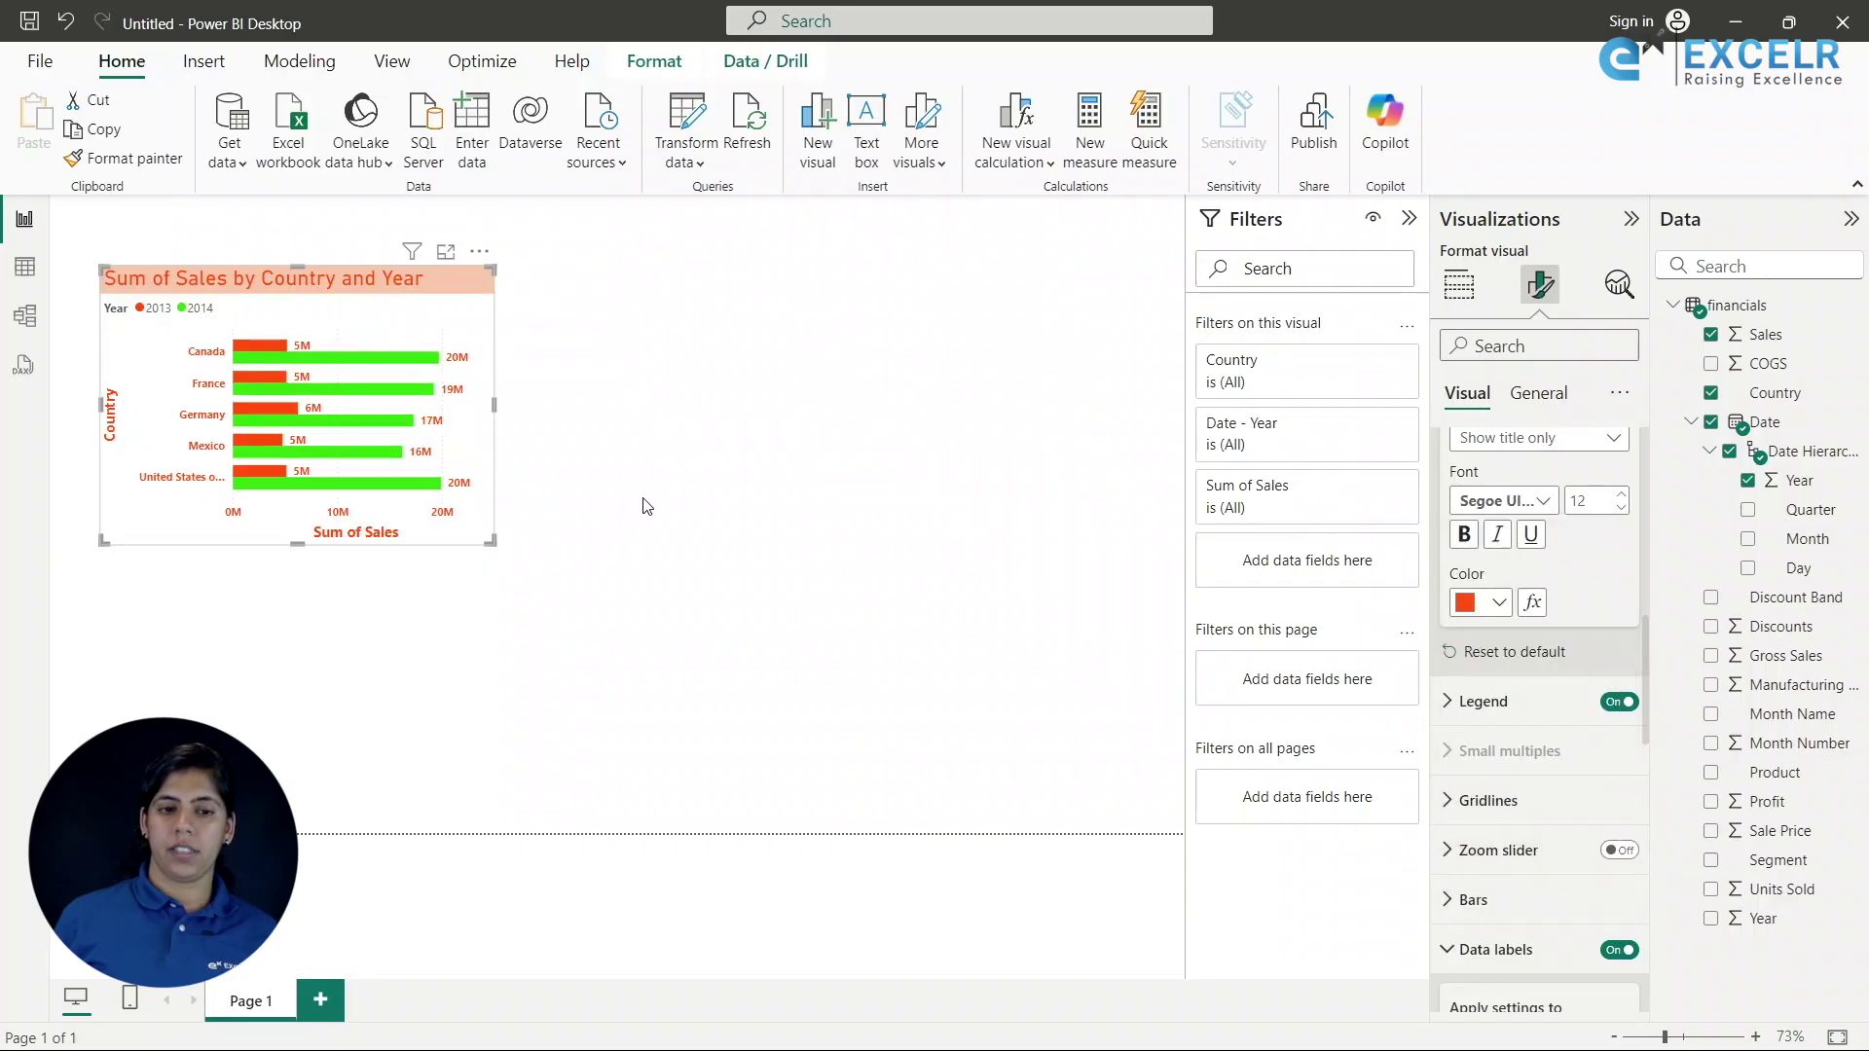
left_click(624, 505)
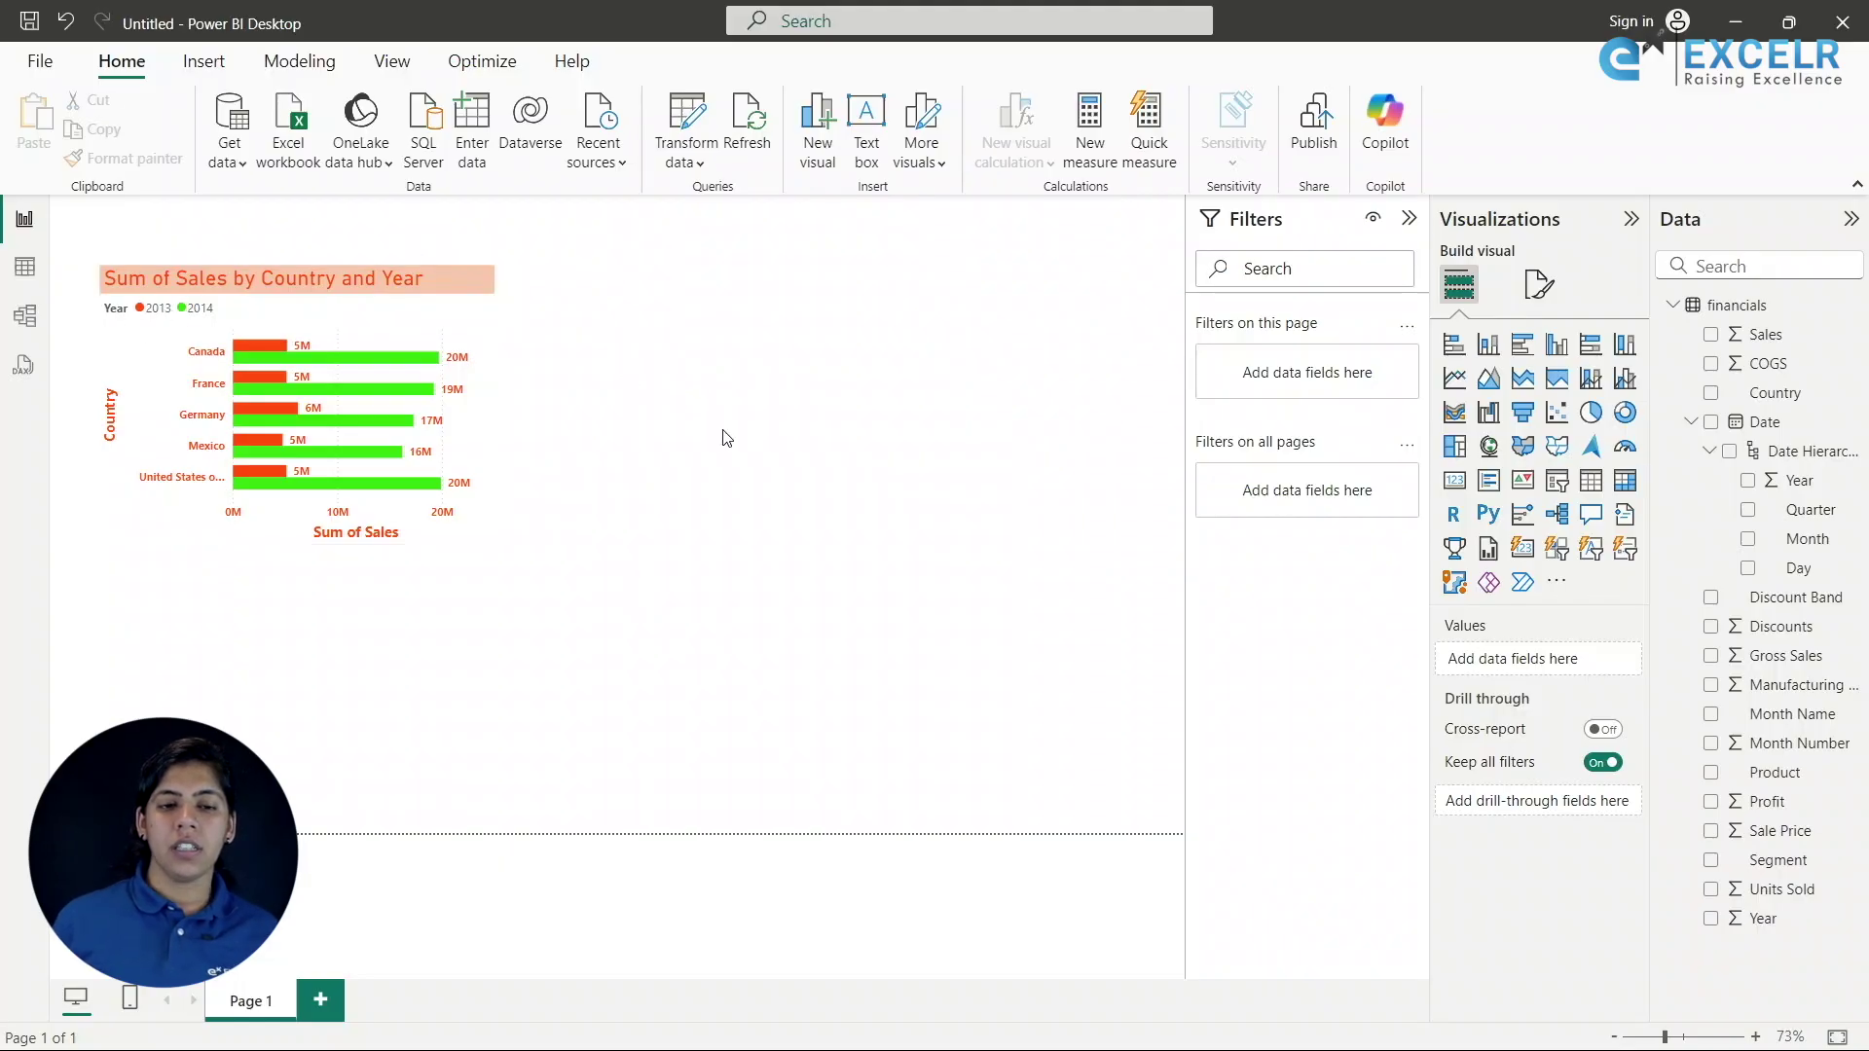
Turn off the chart legend's title and set the legend position to Center right.
left_click(477, 338)
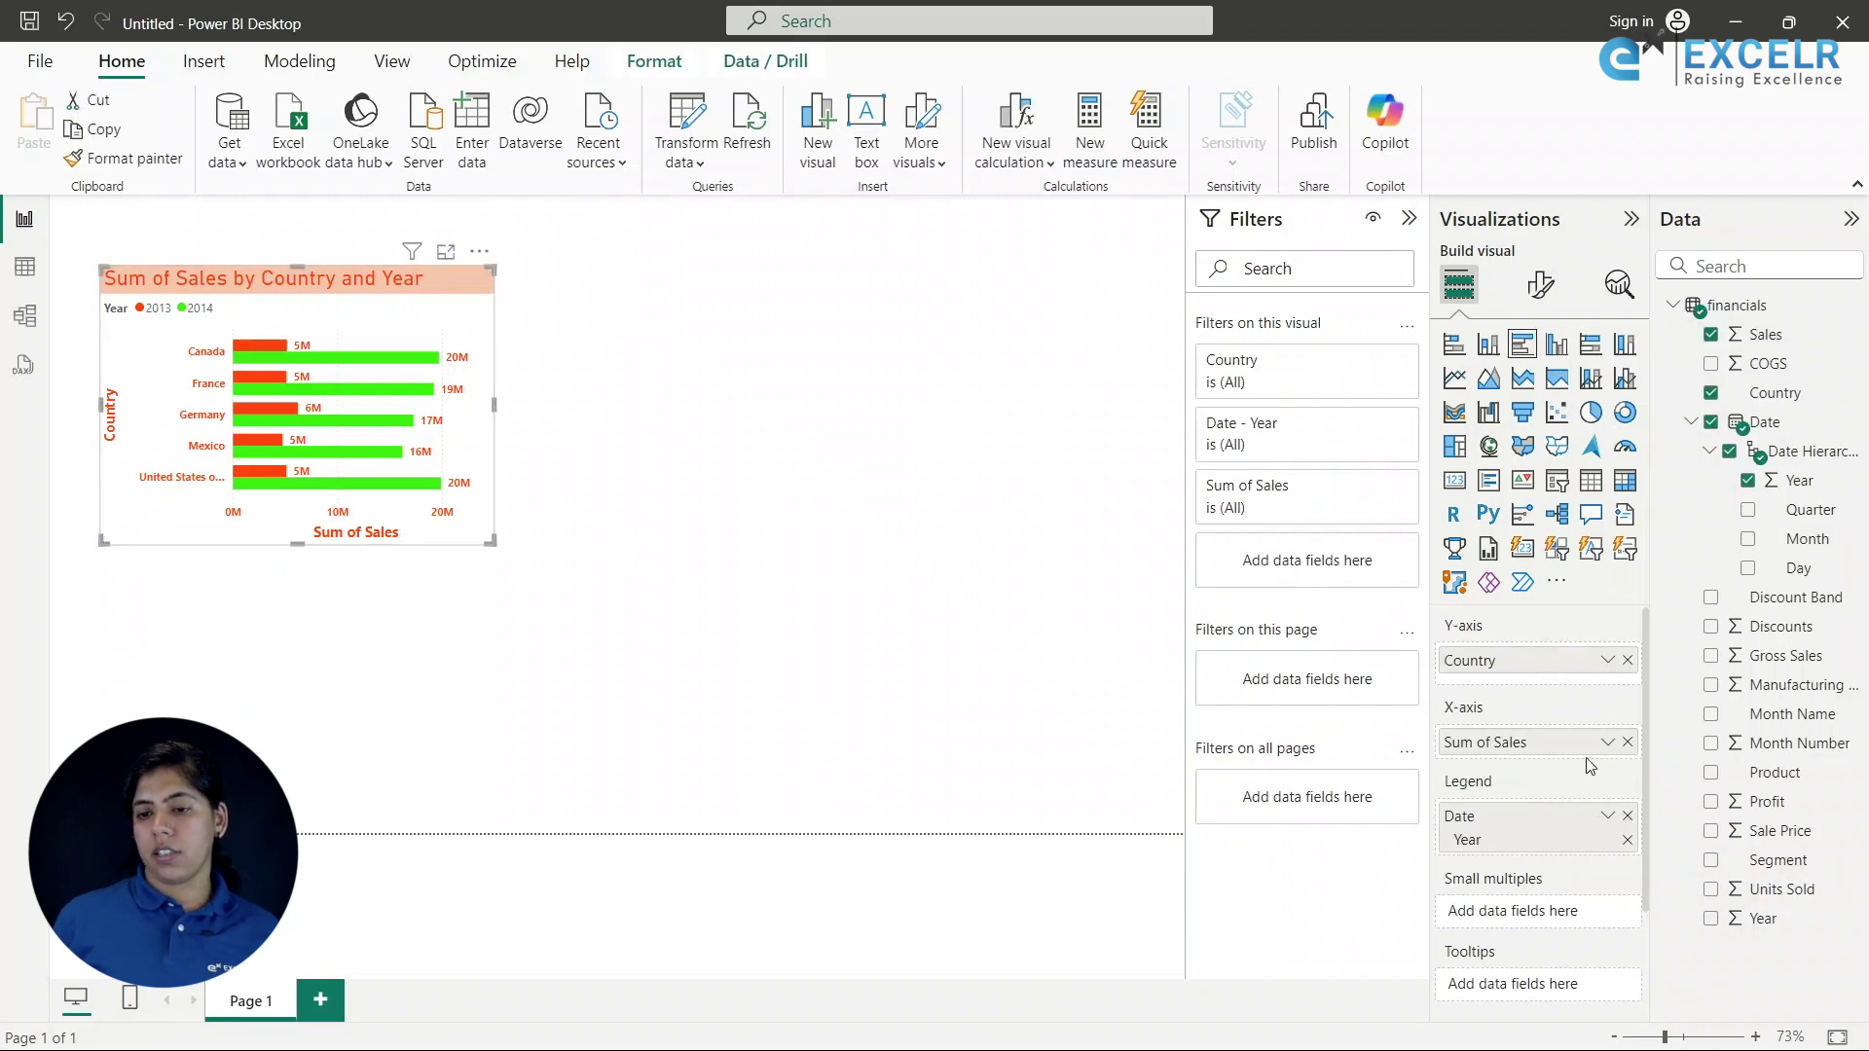
left_click(1540, 285)
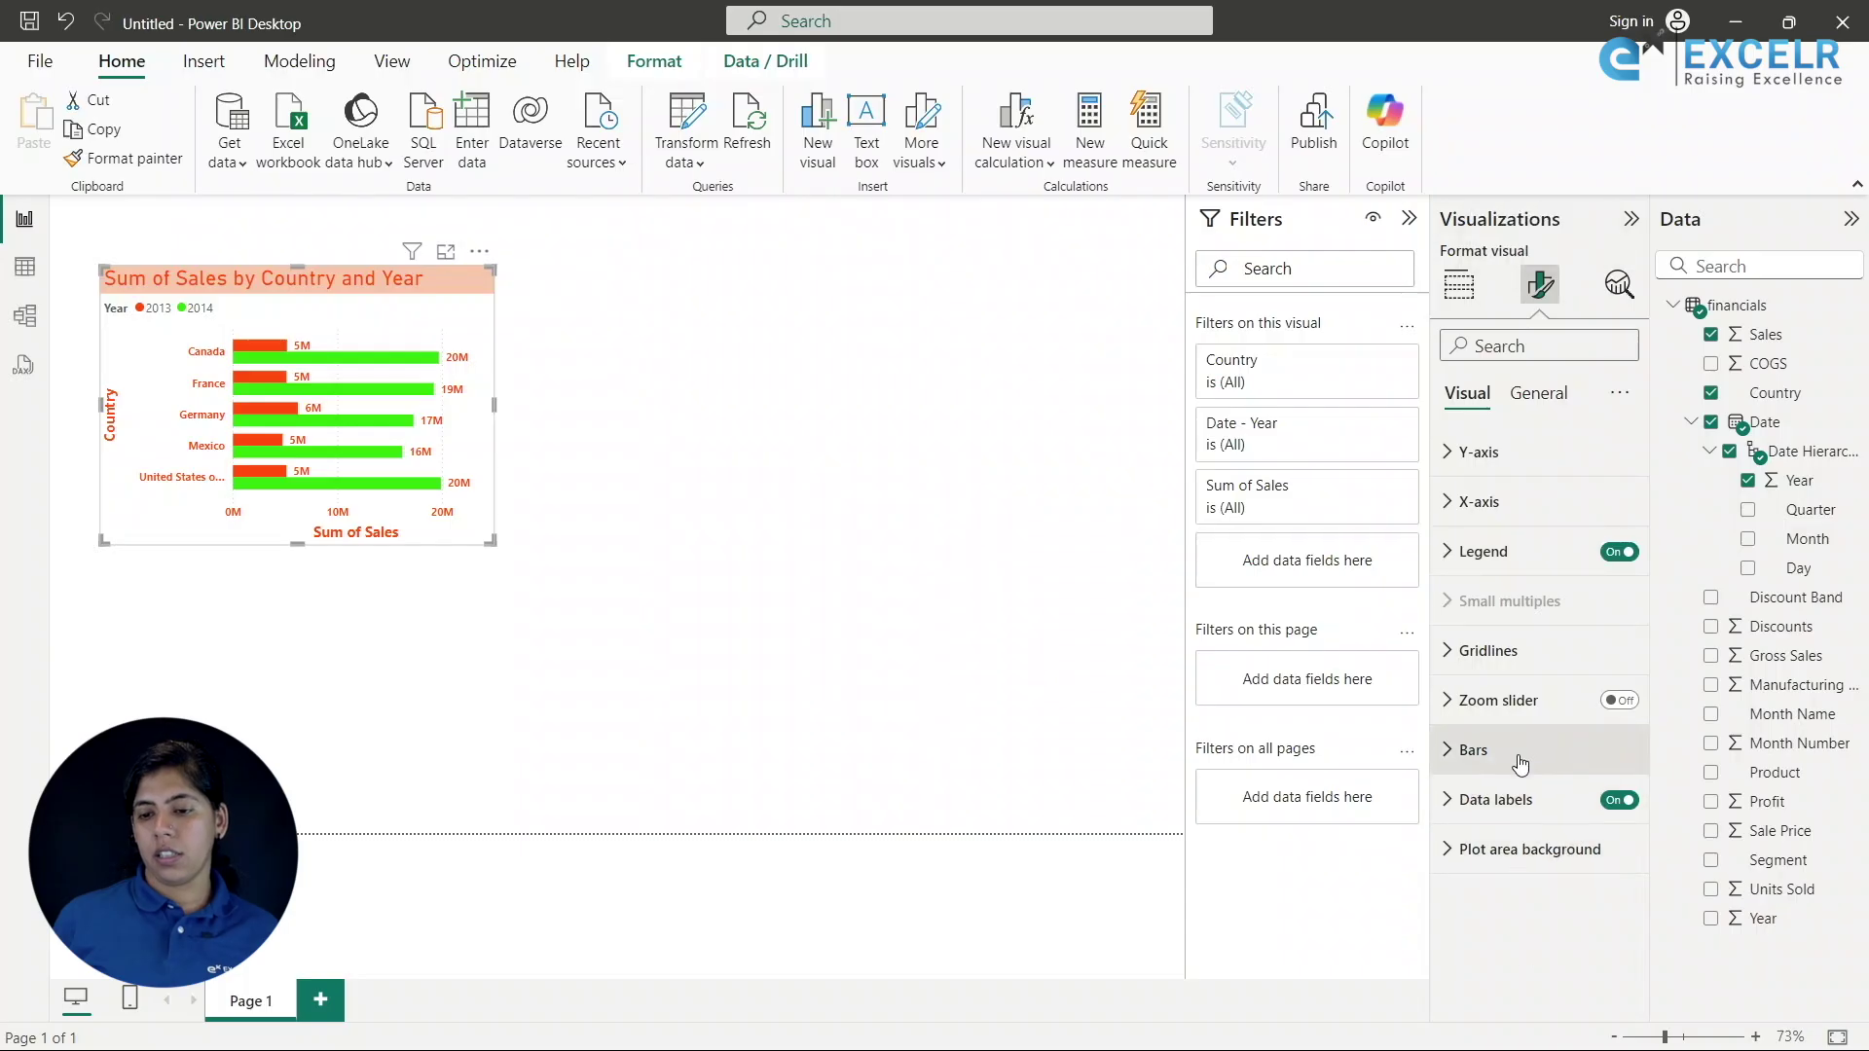
left_click(1619, 553)
left_click(1619, 552)
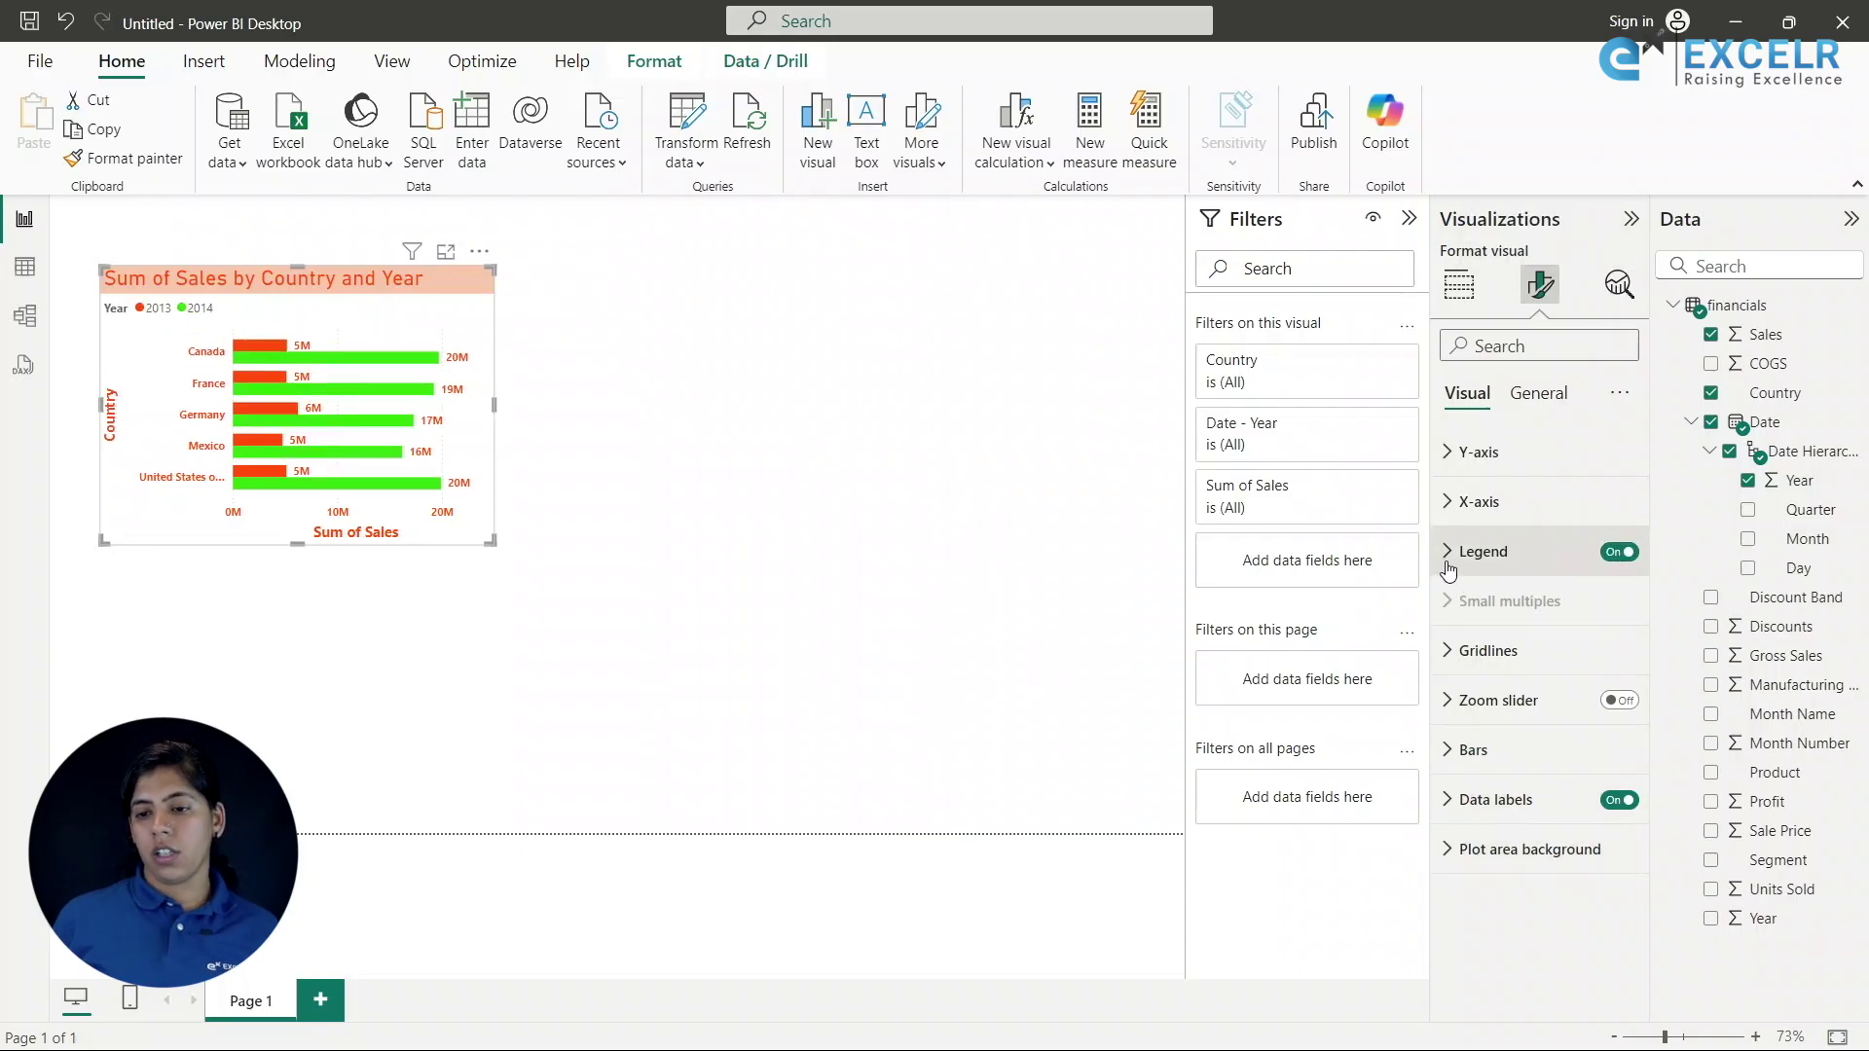
left_click(1557, 552)
scroll(1572, 767, "down", 2)
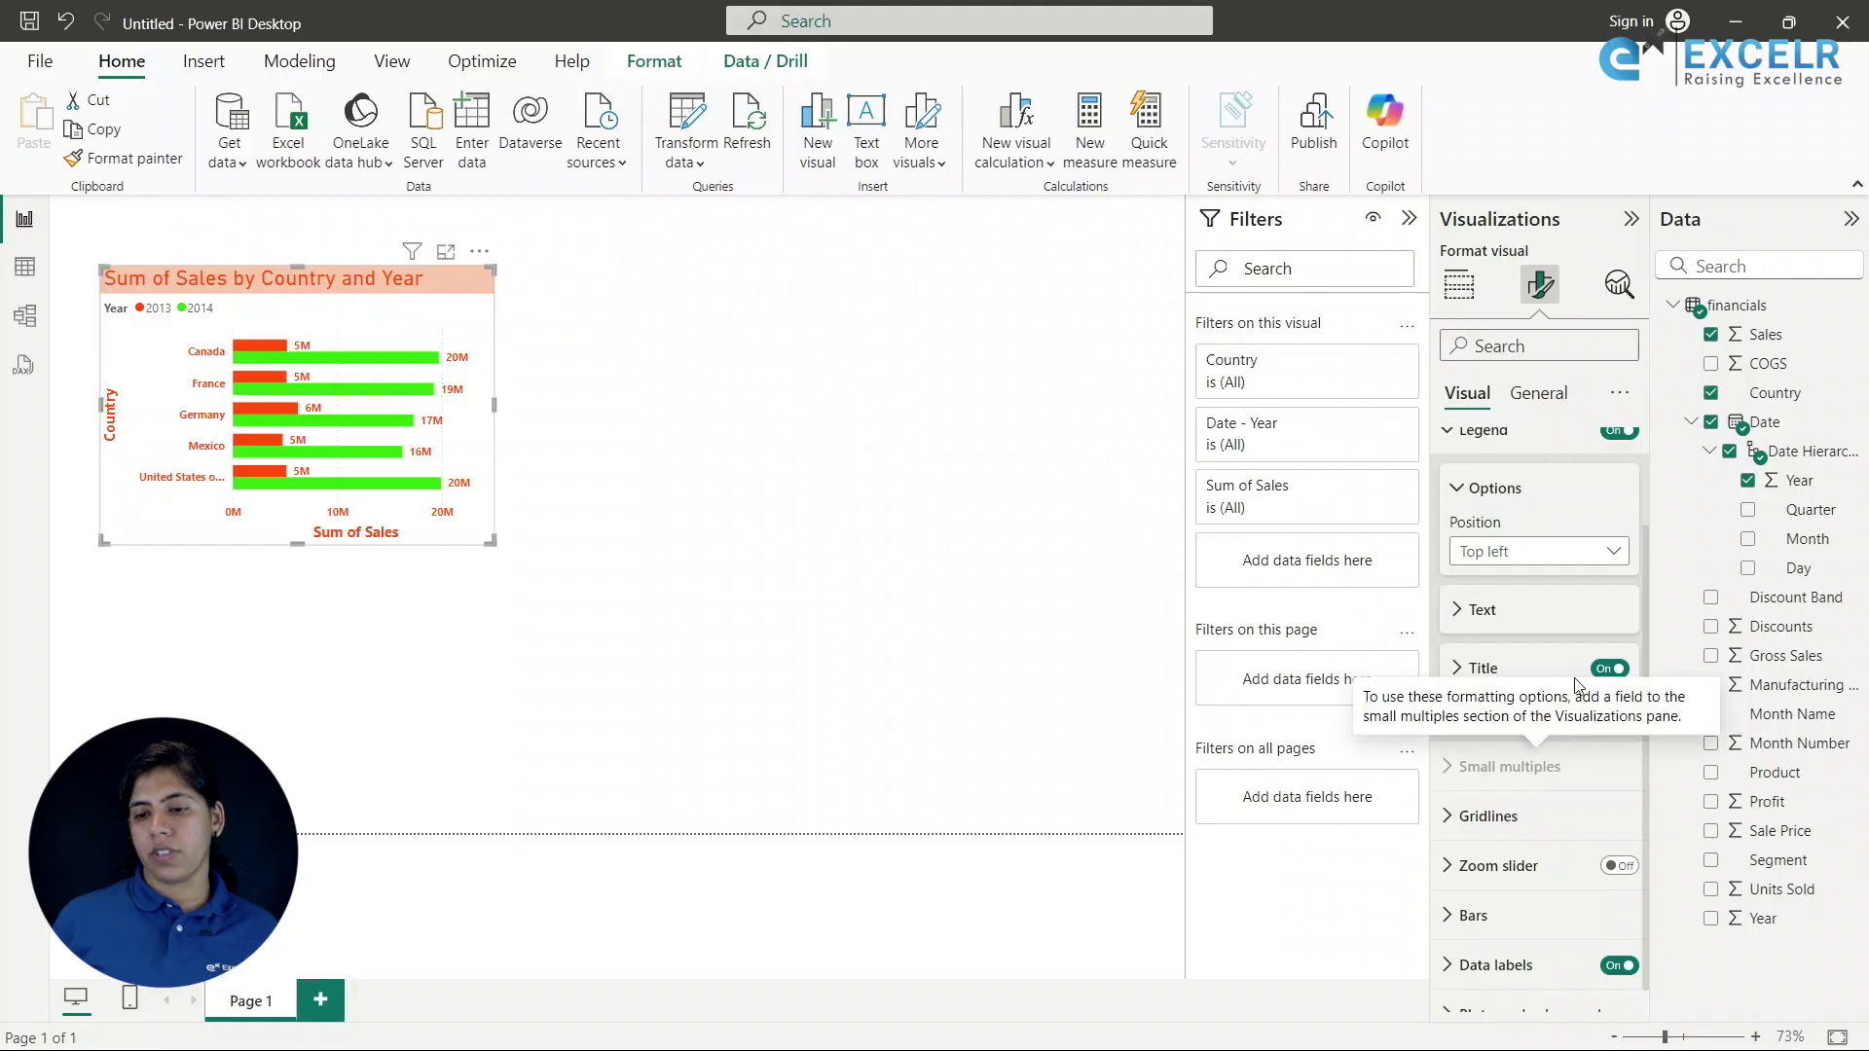
left_click(1609, 669)
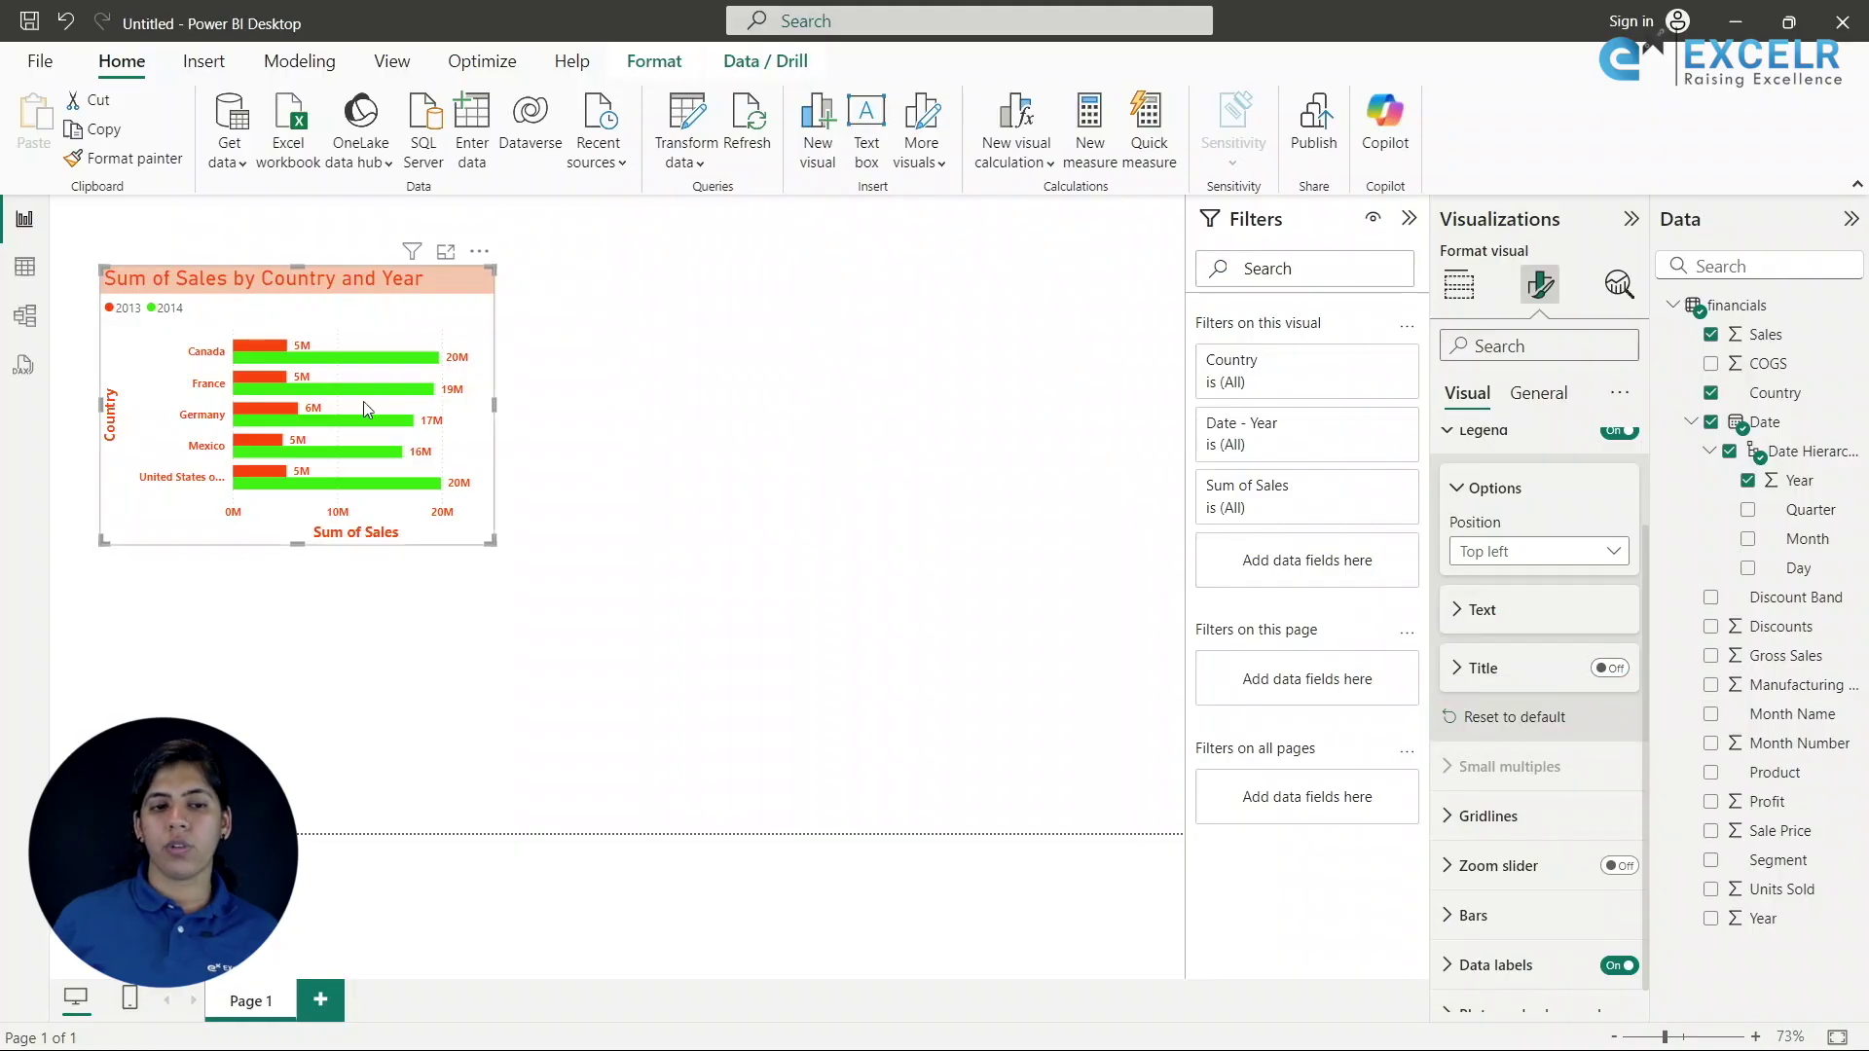
left_click(1480, 548)
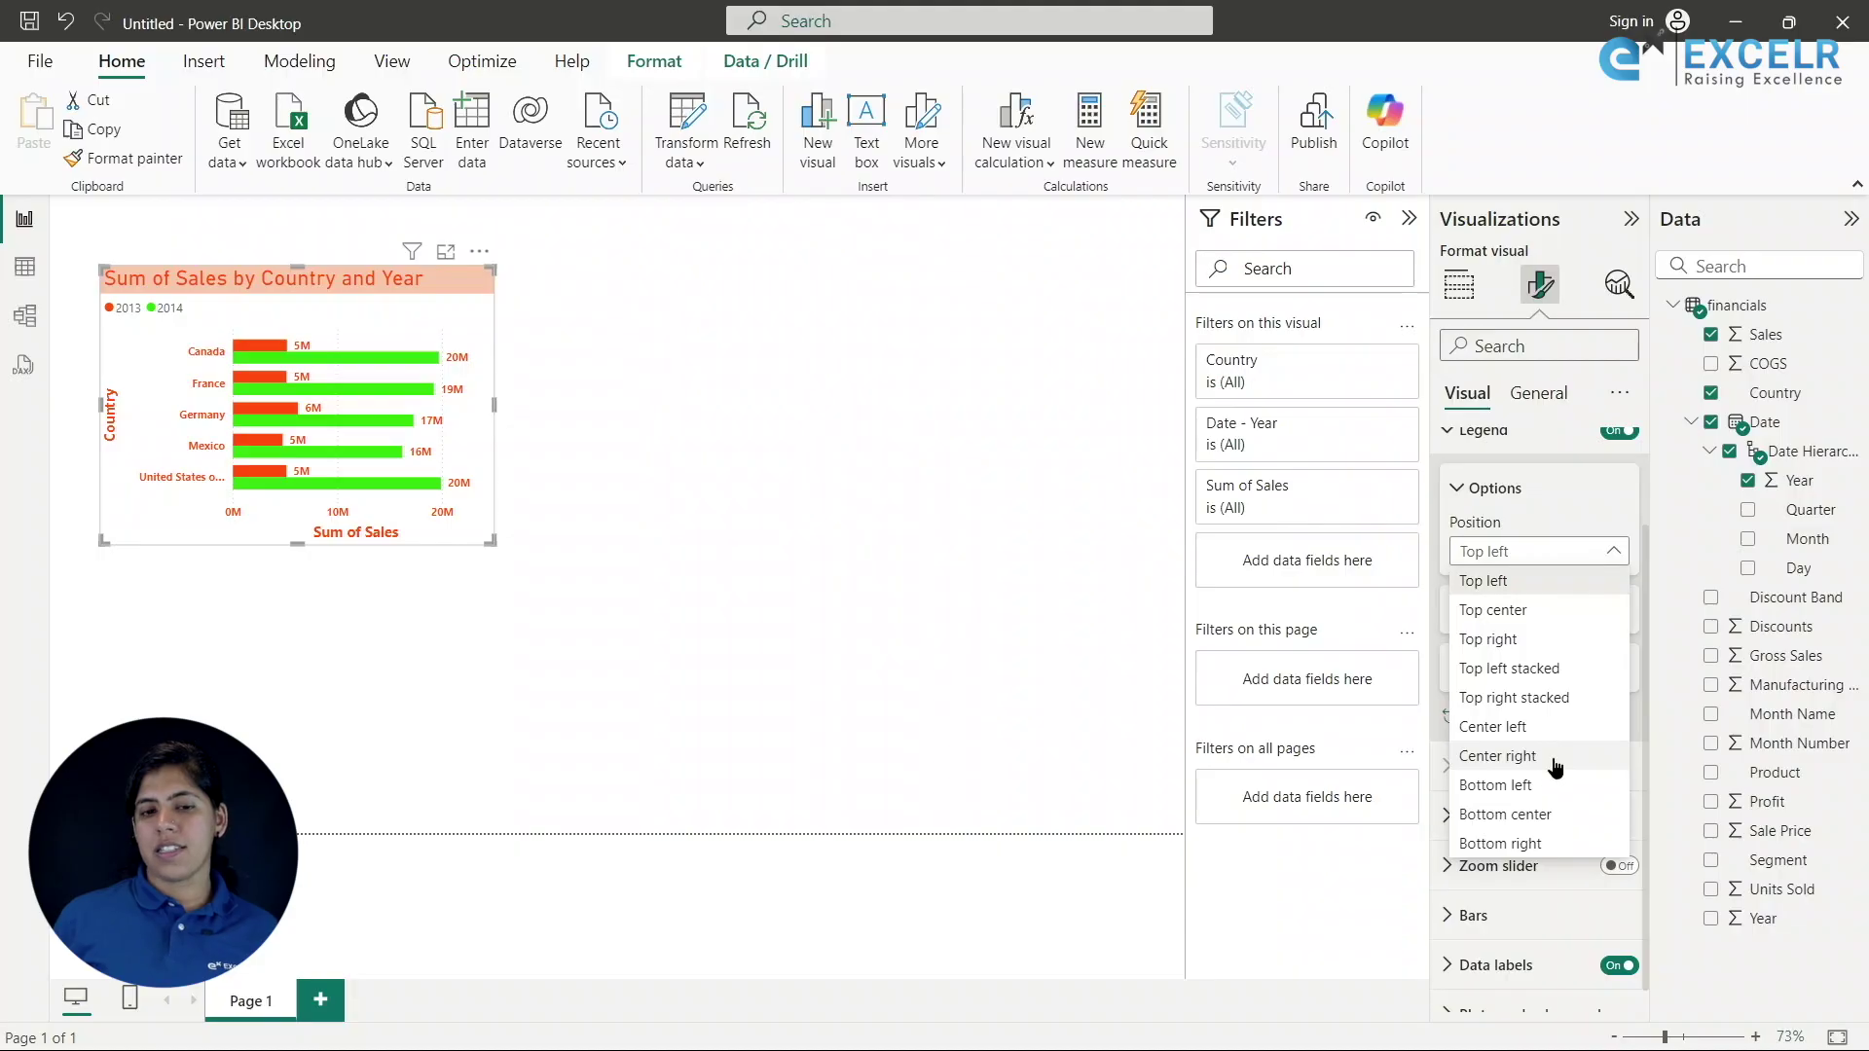
left_click(1554, 758)
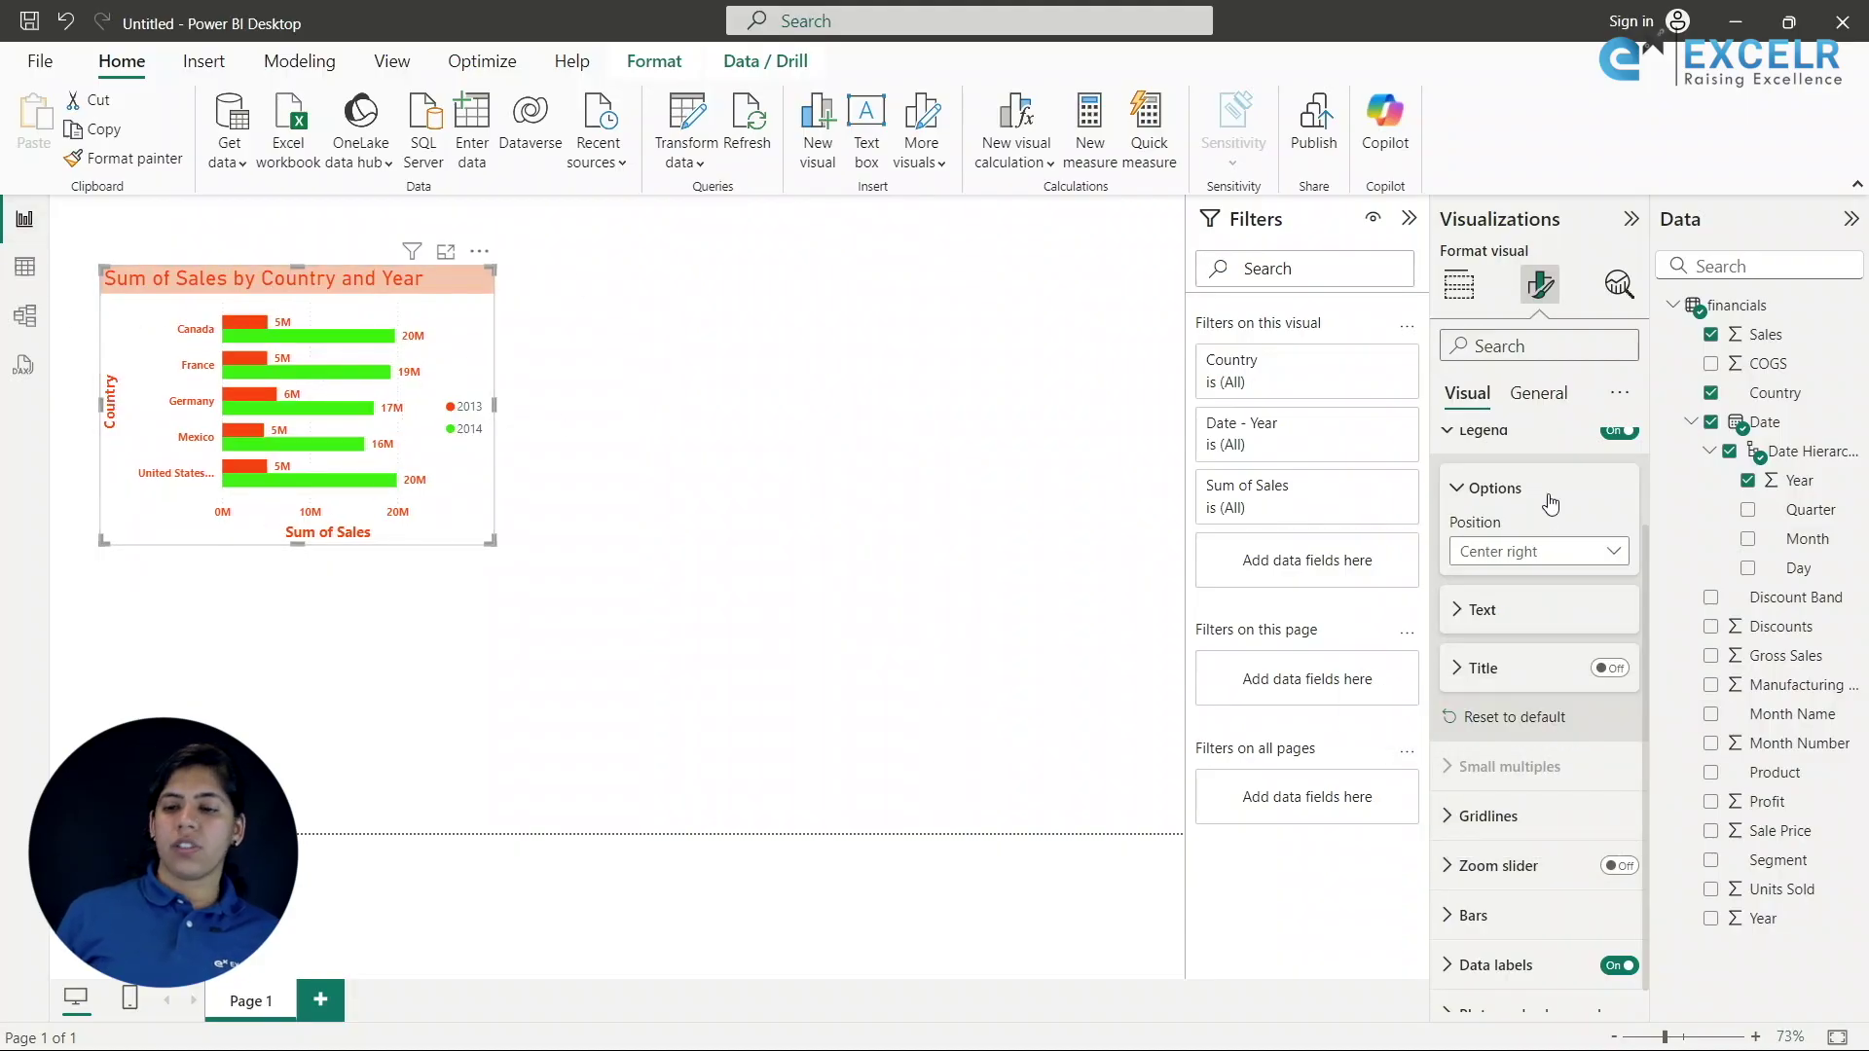
Turn on the shadow effect for the bar chart and shift the chart slightly to the left.
left_click(1561, 395)
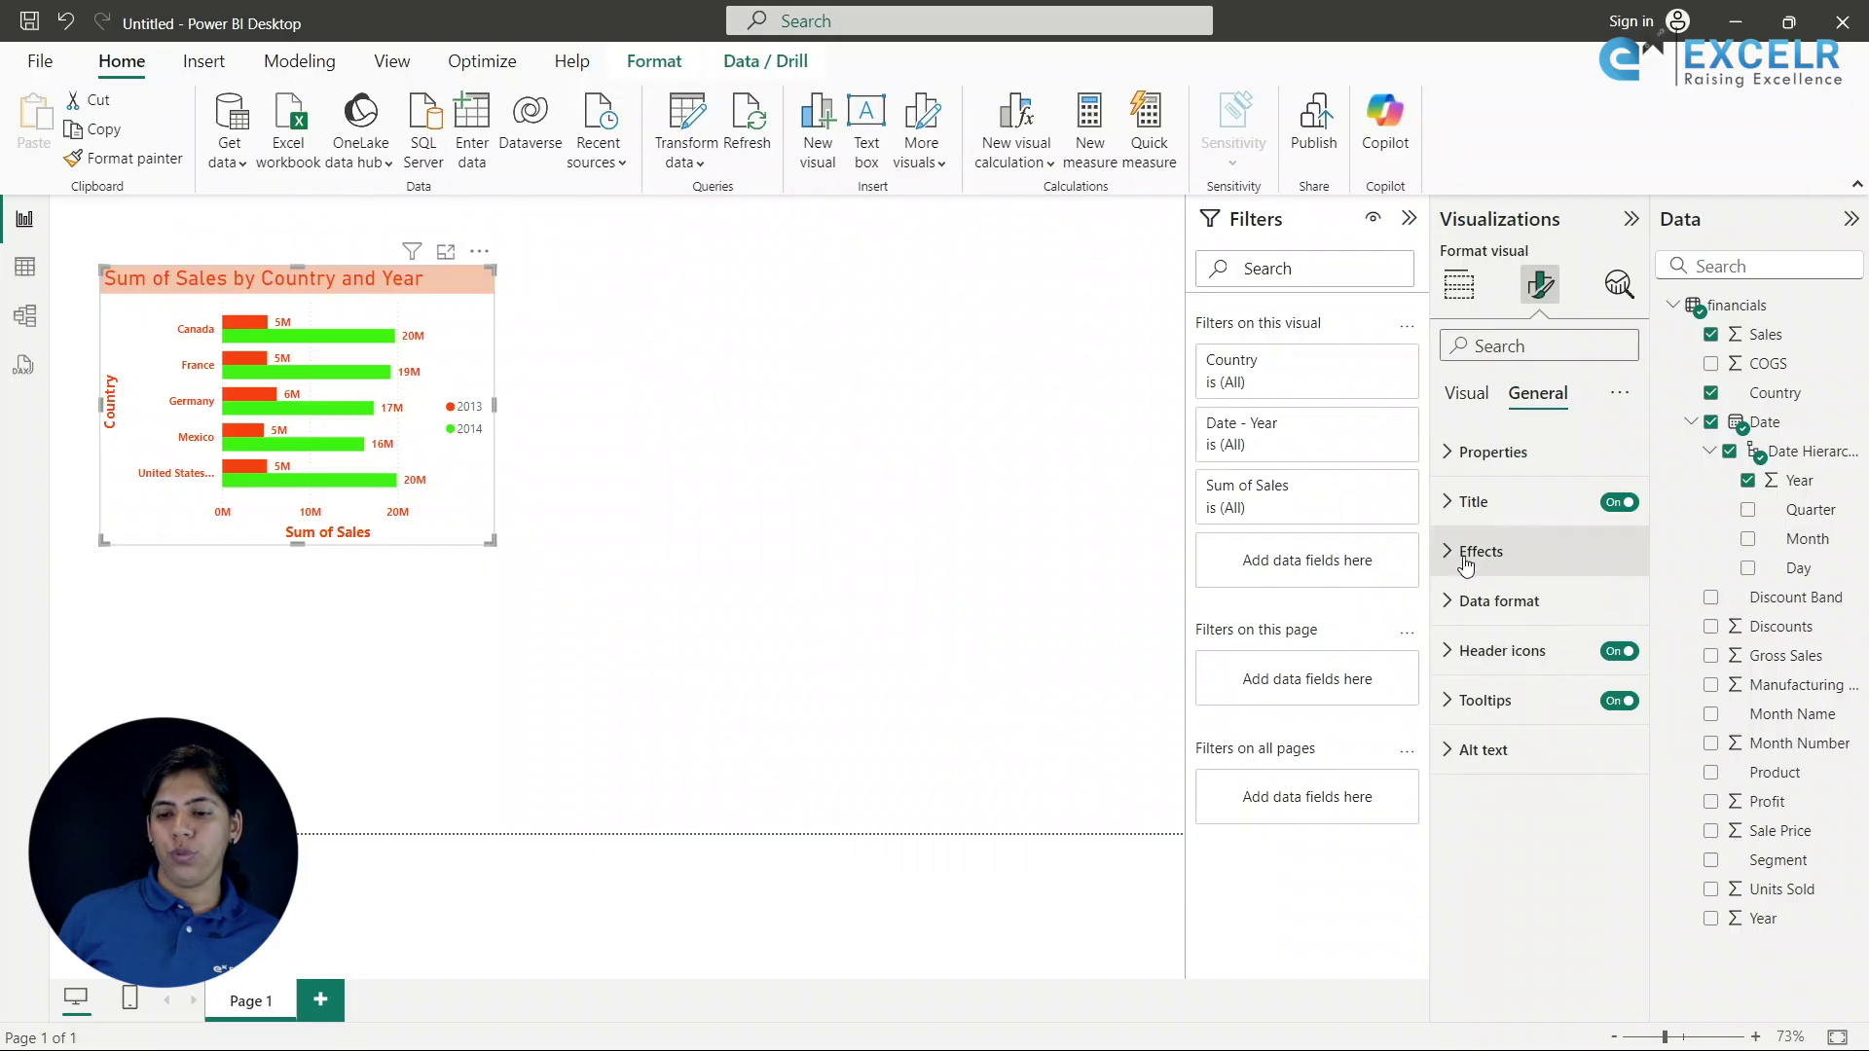
left_click(1447, 555)
left_click(1608, 867)
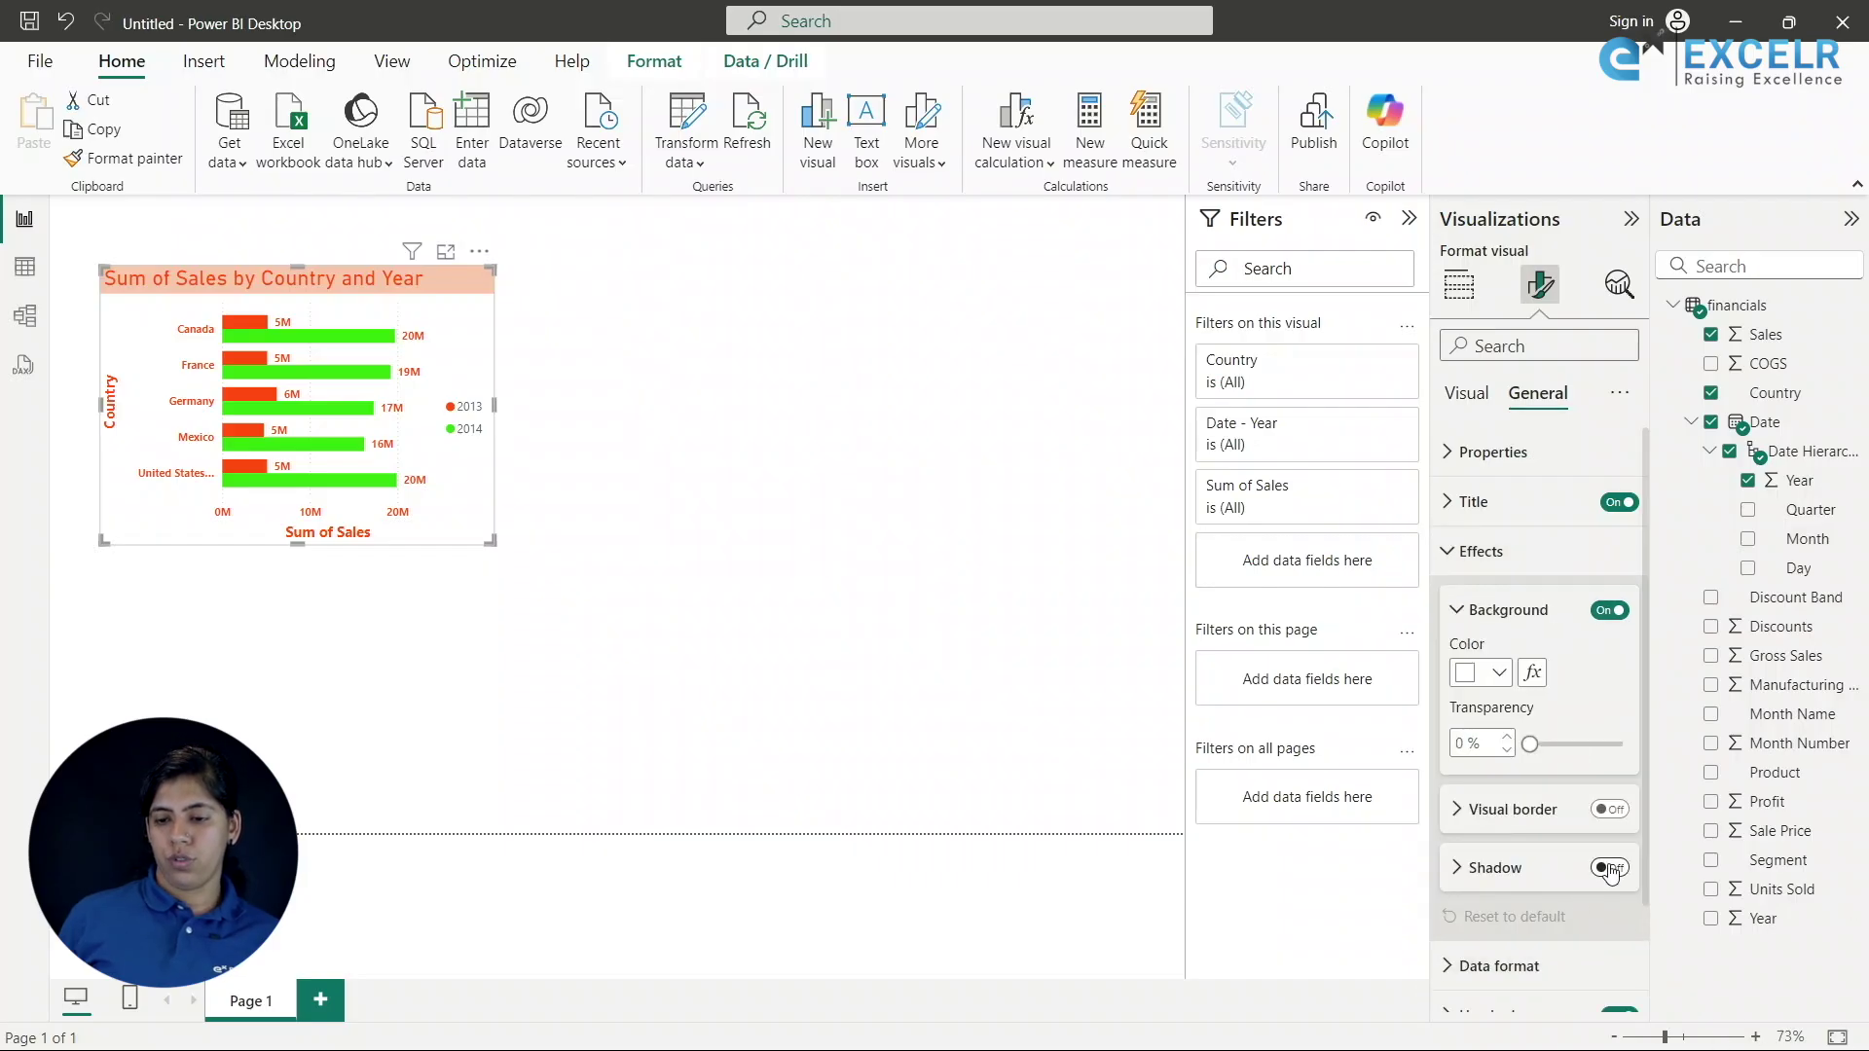
mouse_move(475, 339)
left_mouse_down()
mouse_move(460, 302)
mouse_move(460, 340)
left_mouse_up()
left_click(644, 314)
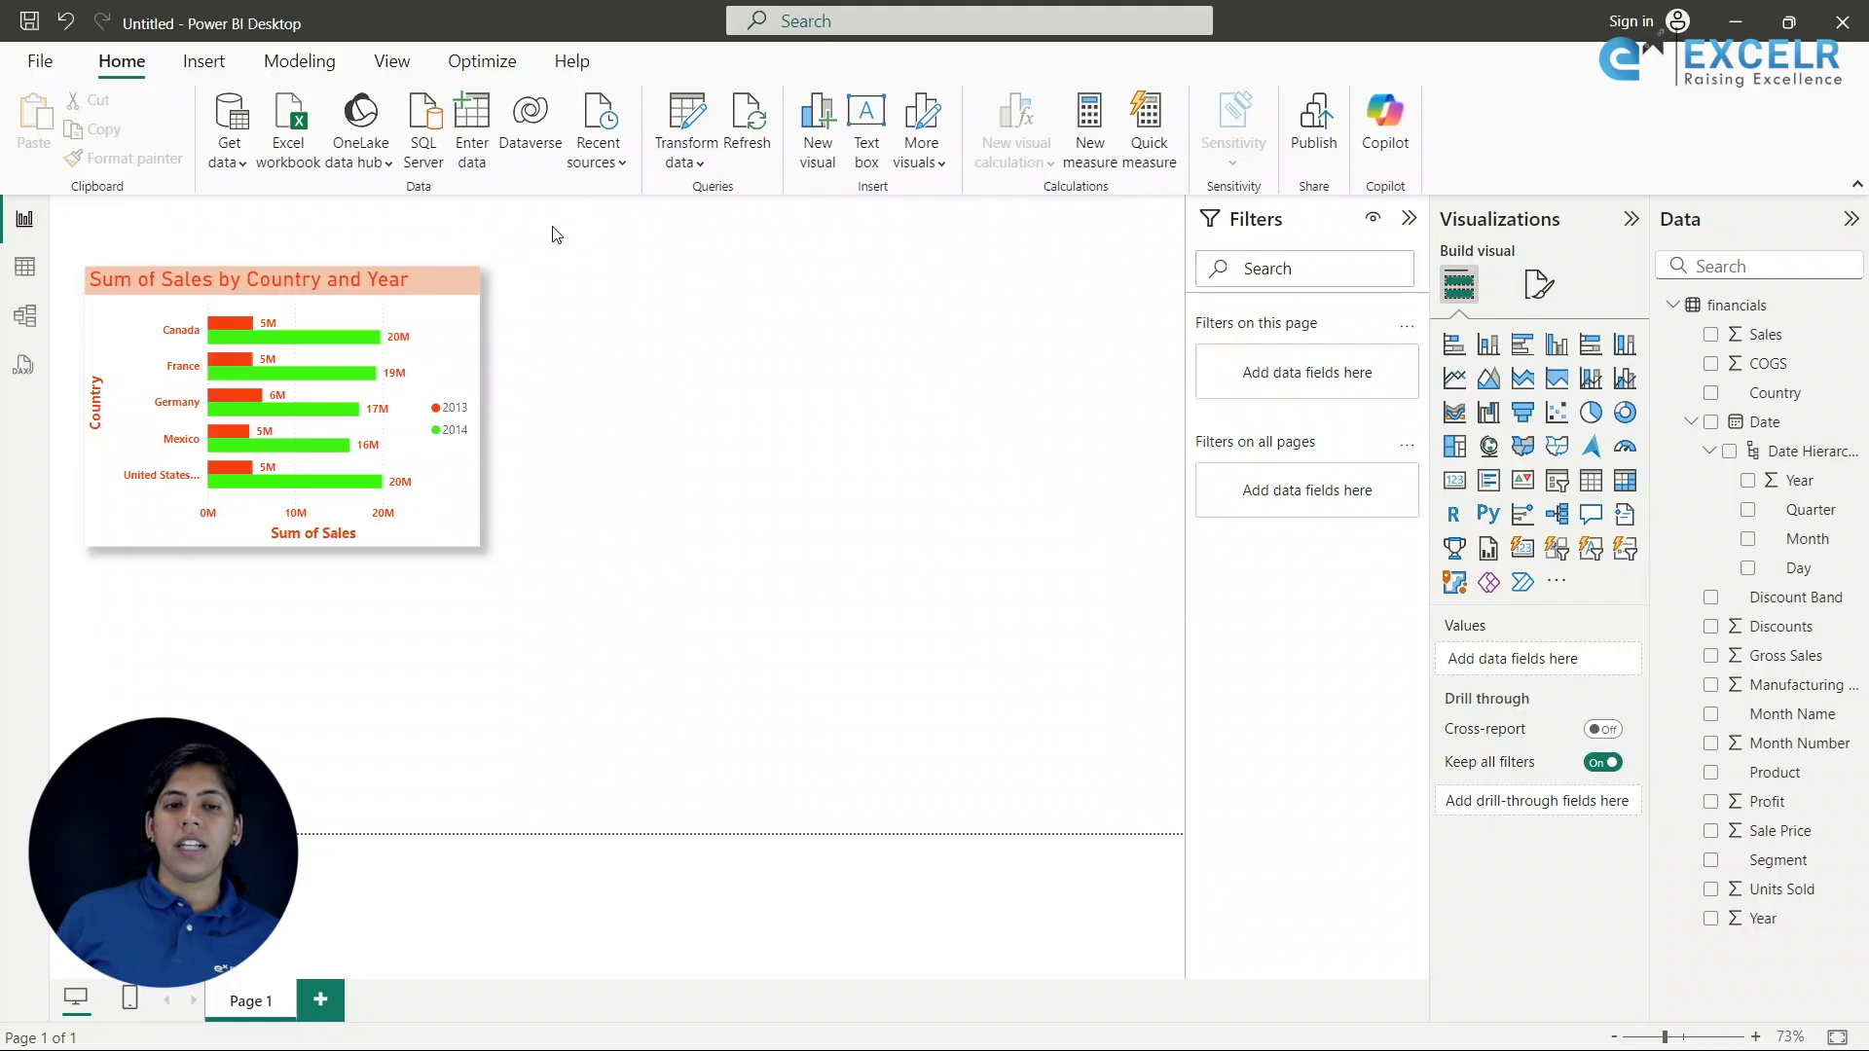
Insert a rounded rectangle and resize it into a thin banner across the top of the page, above the chart.
left_click(208, 72)
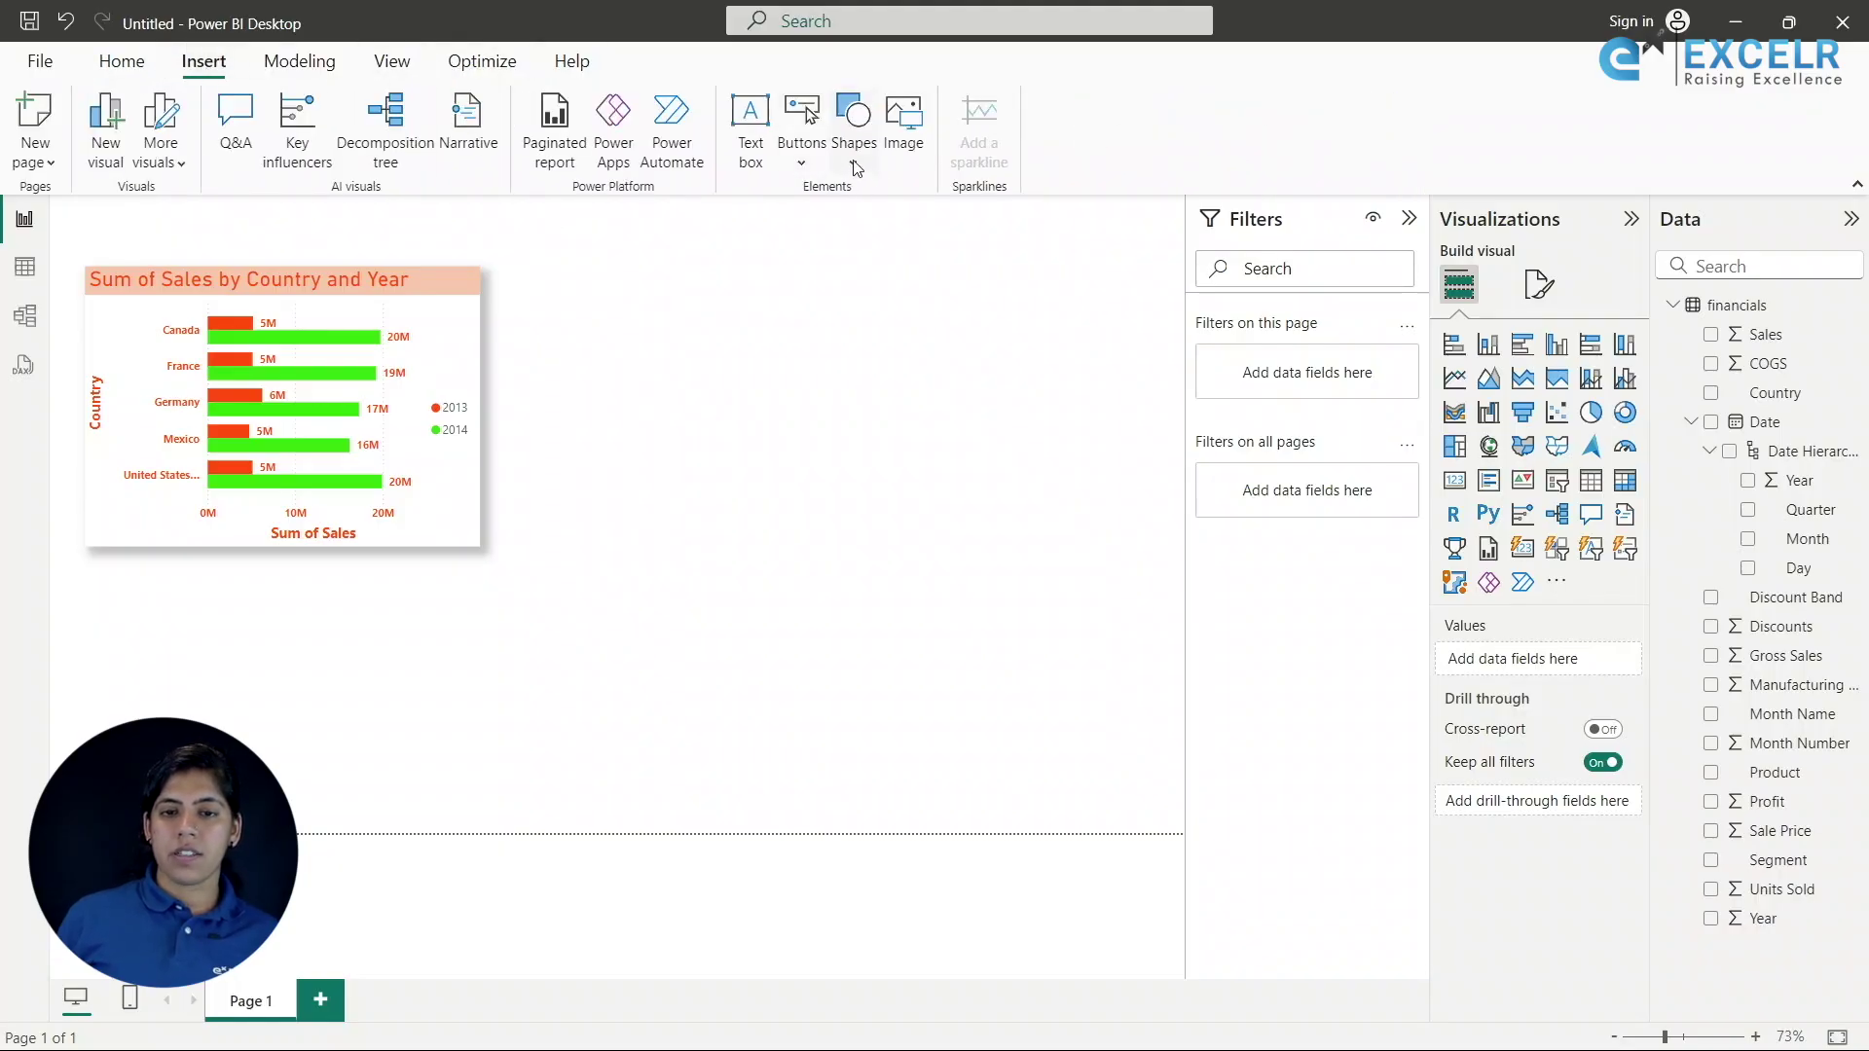
left_click(854, 165)
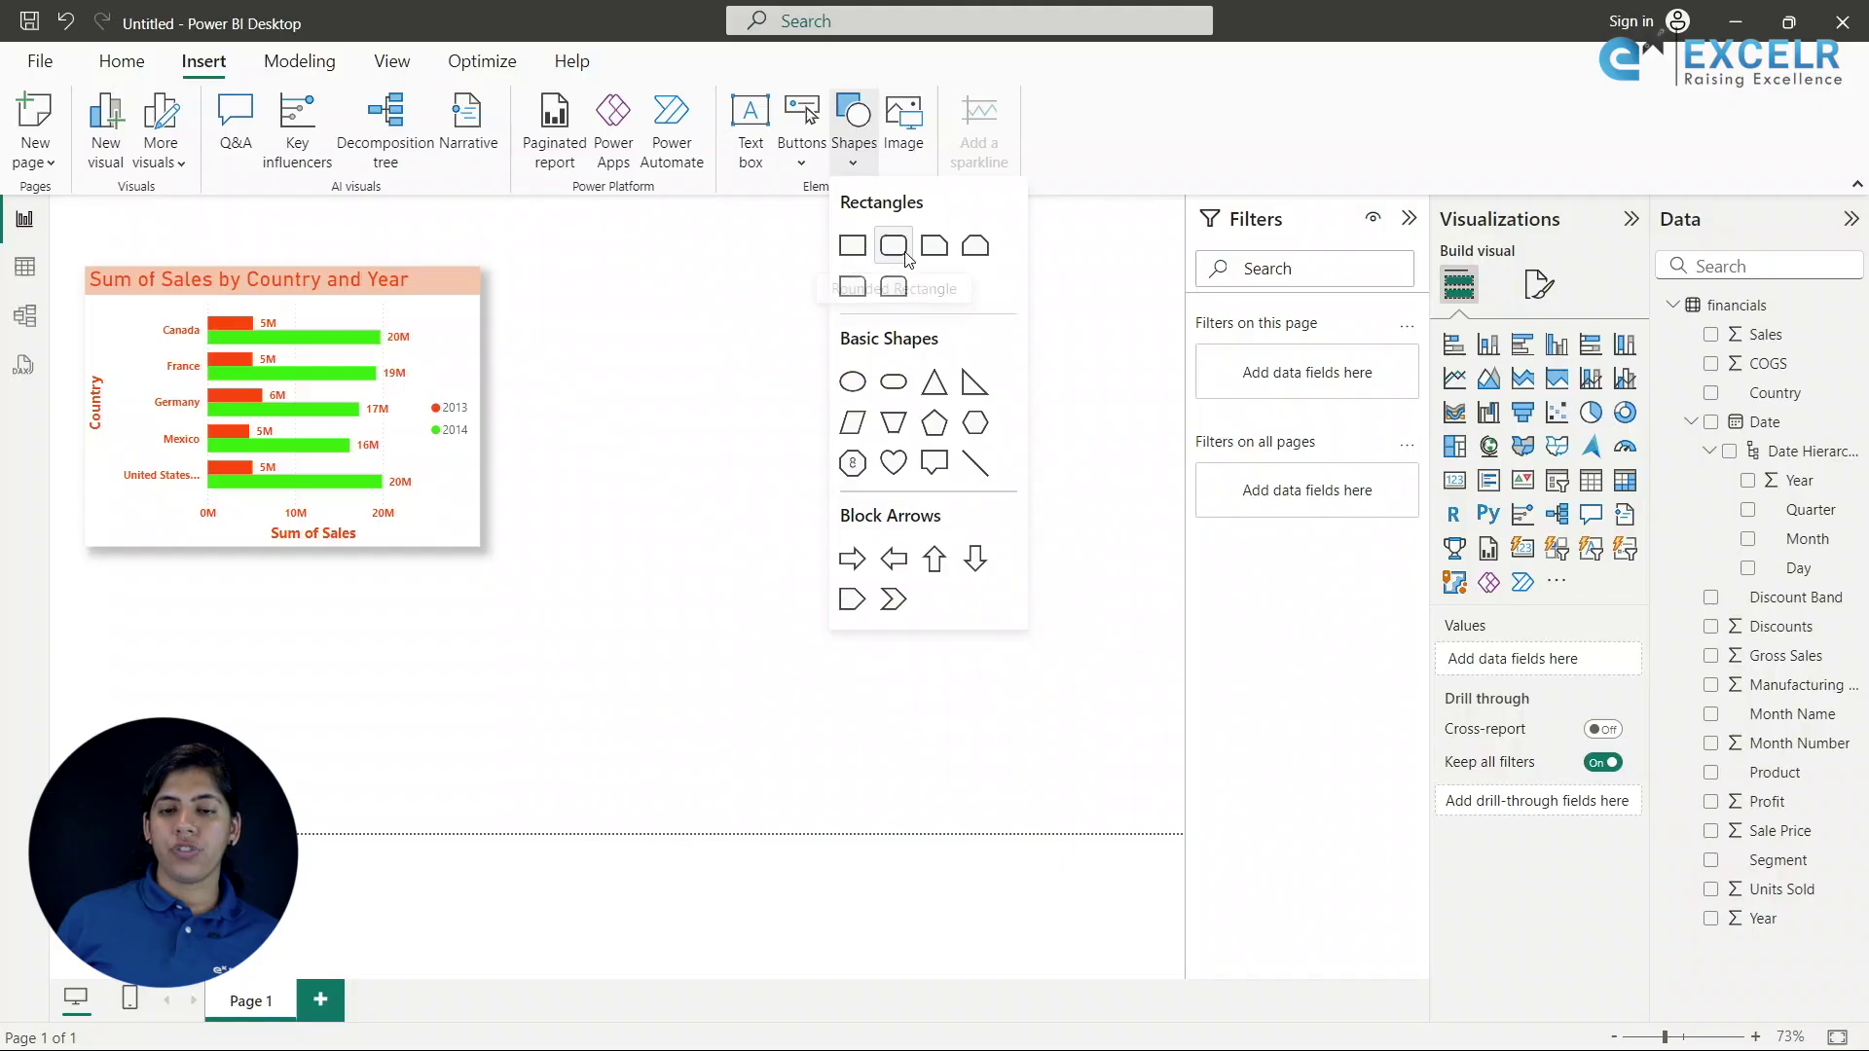
left_click(905, 255)
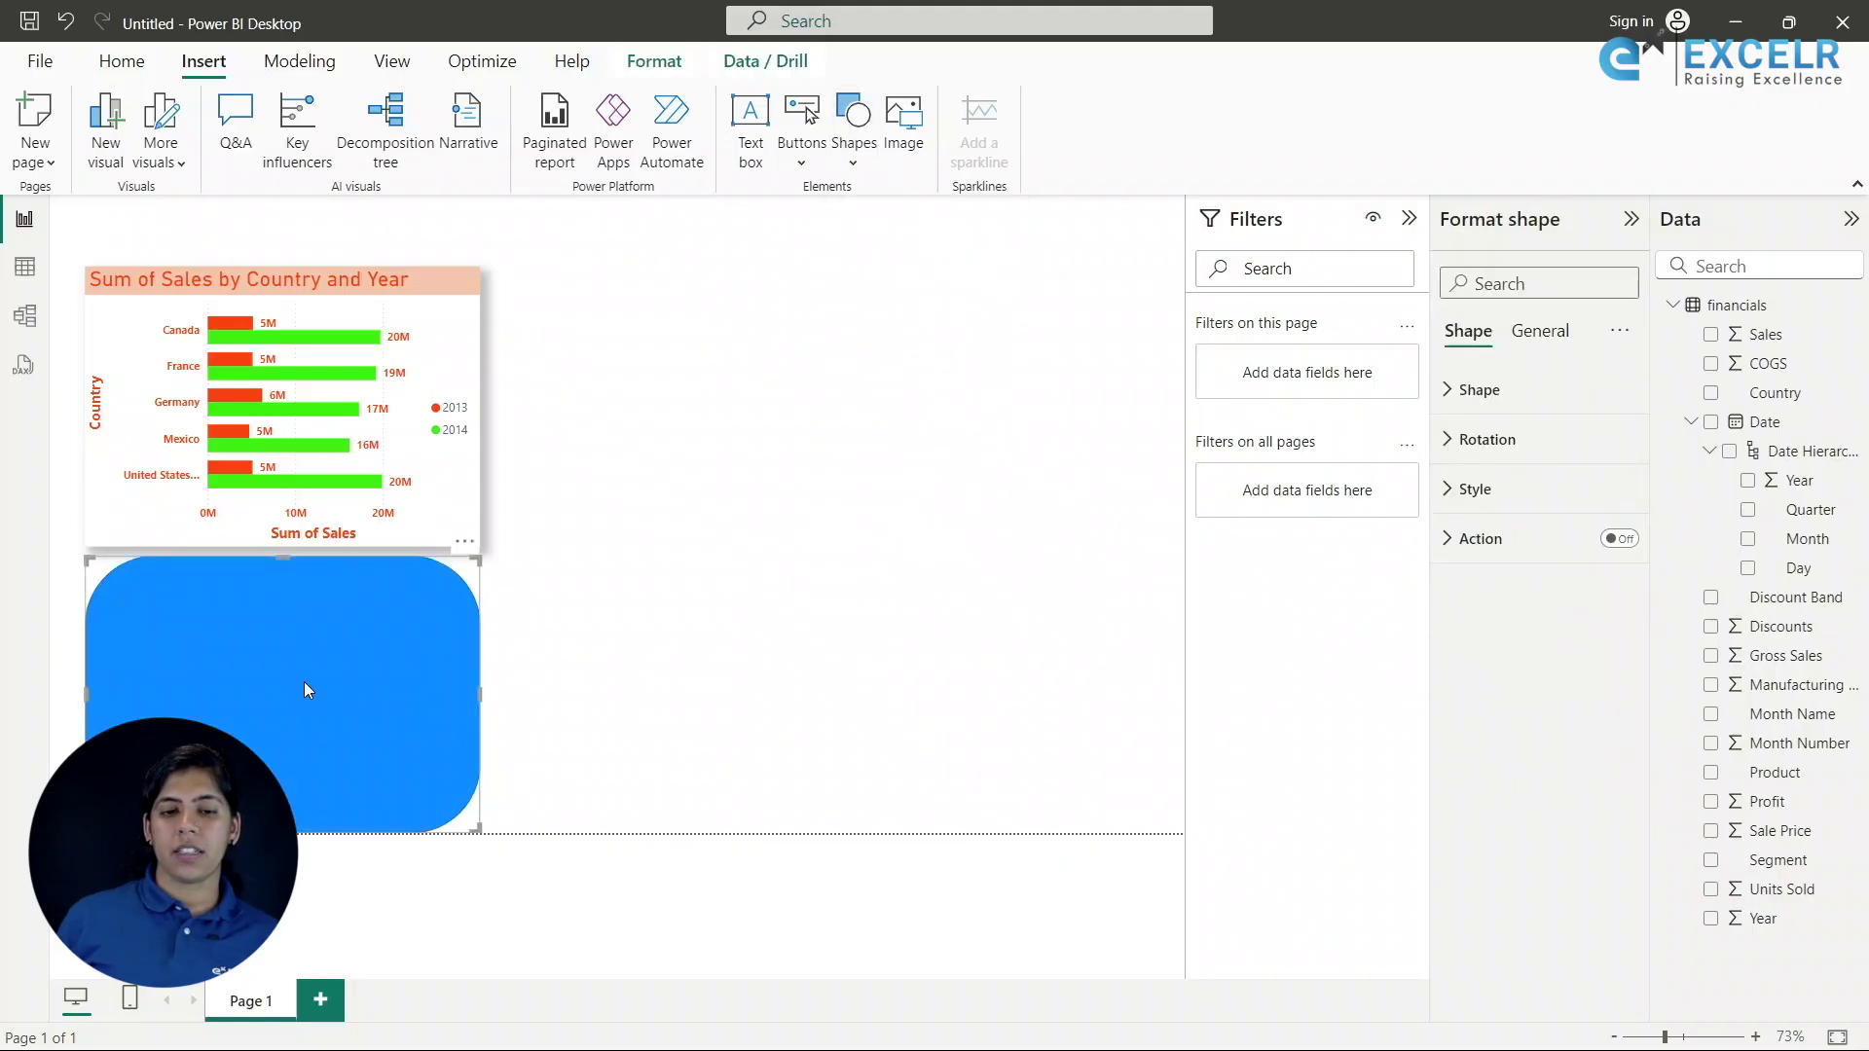
left_click_drag(307, 689, 273, 288)
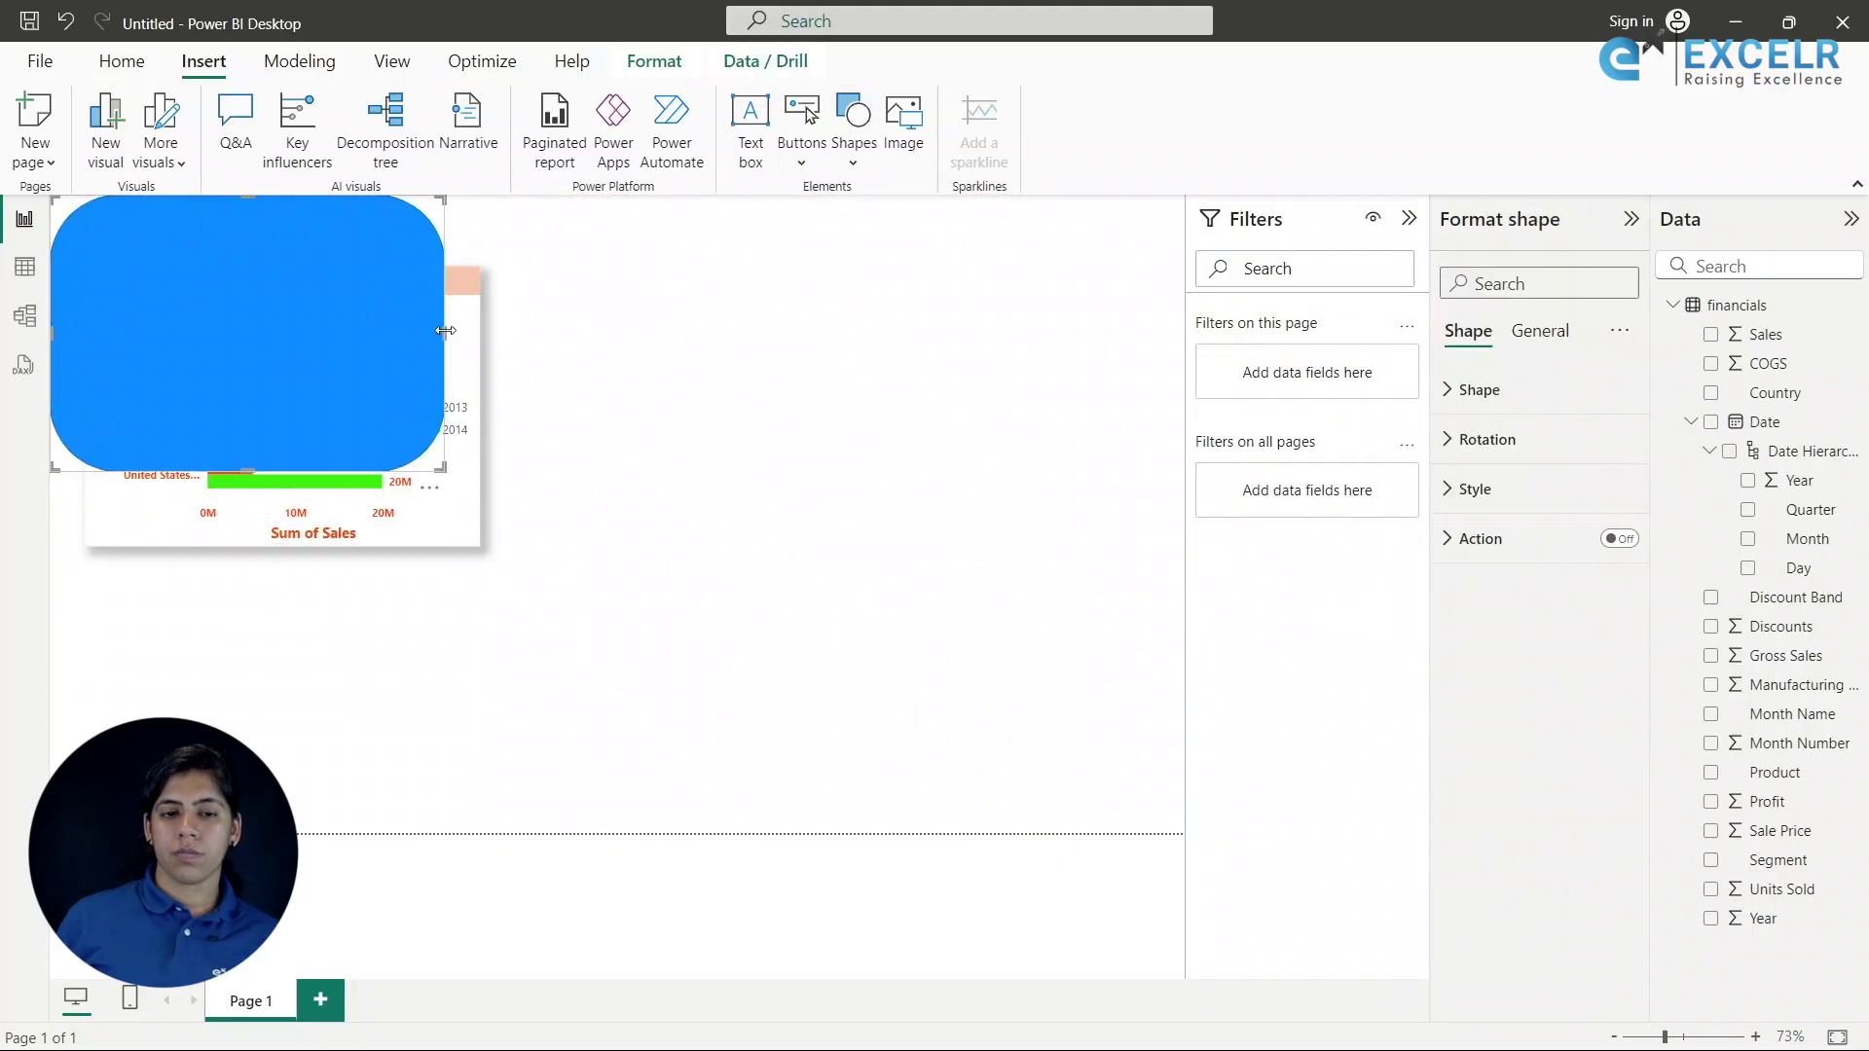
left_click_drag(444, 331, 1183, 331)
left_click_drag(617, 469, 647, 258)
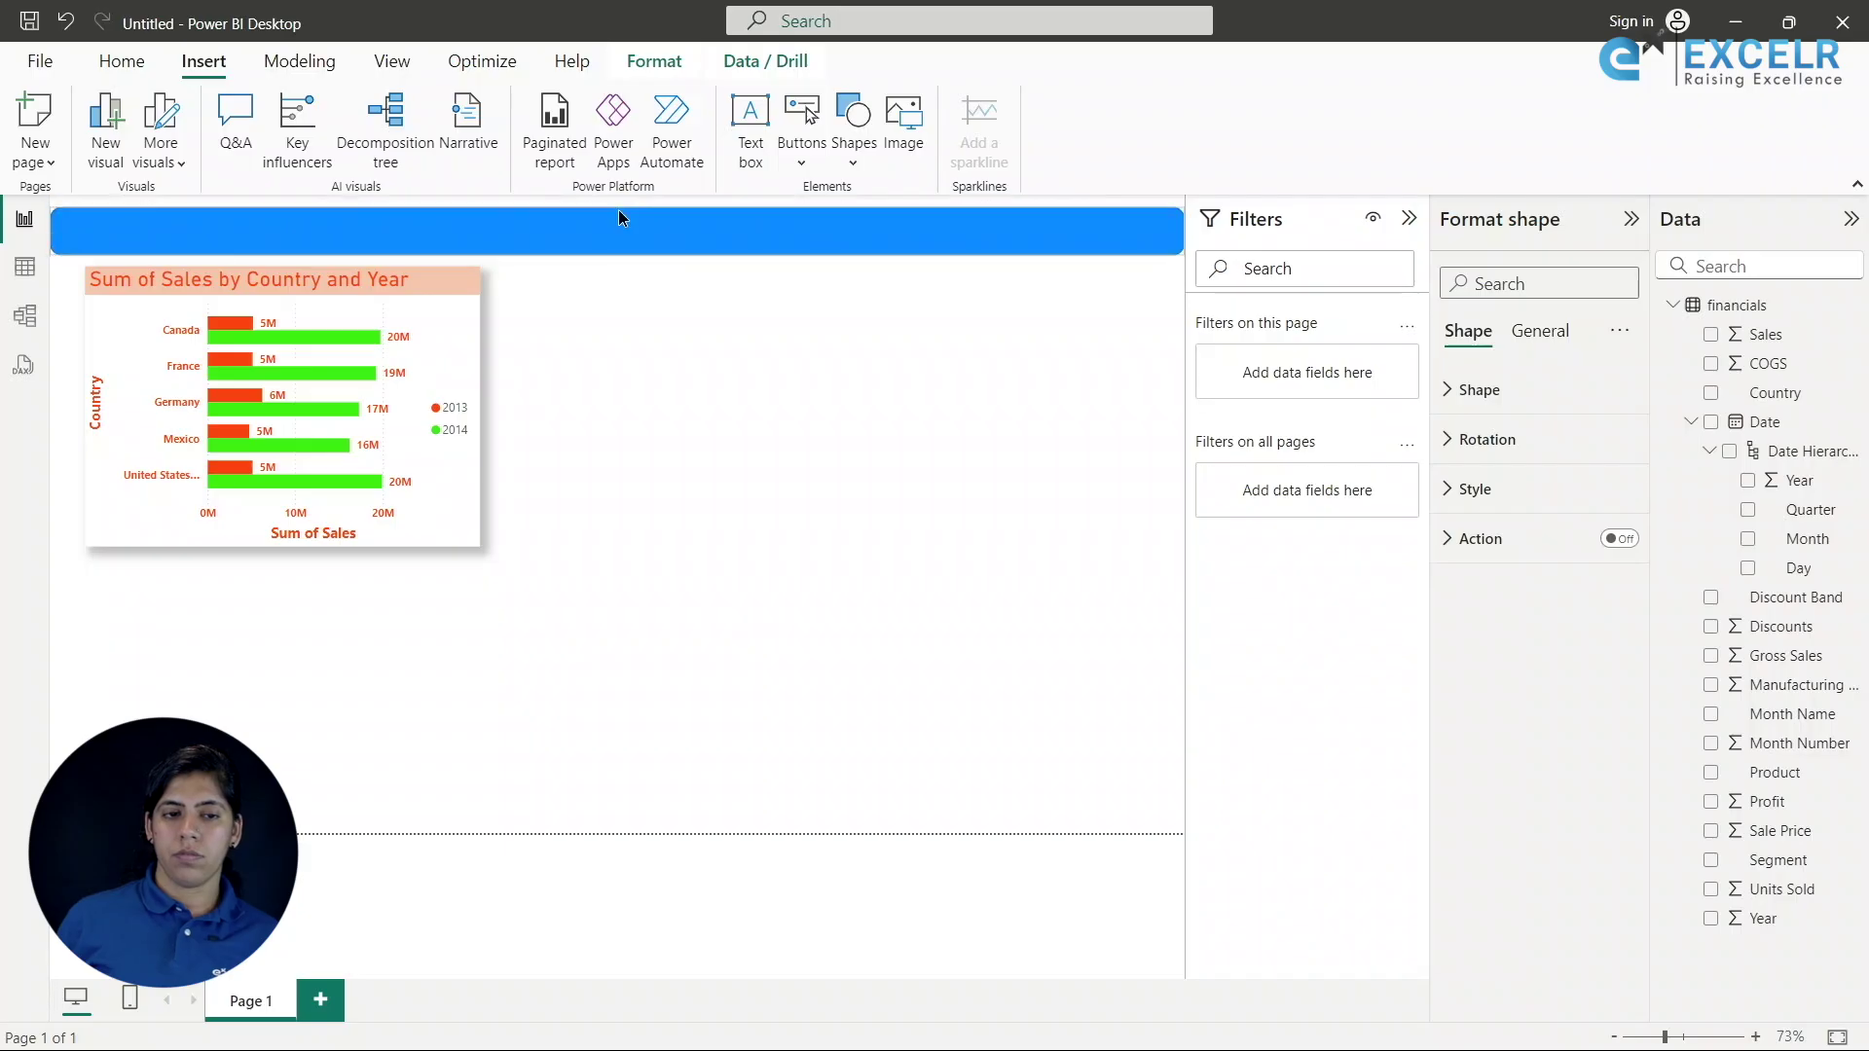
left_click_drag(50, 230, 70, 230)
left_click_drag(1184, 233, 1169, 234)
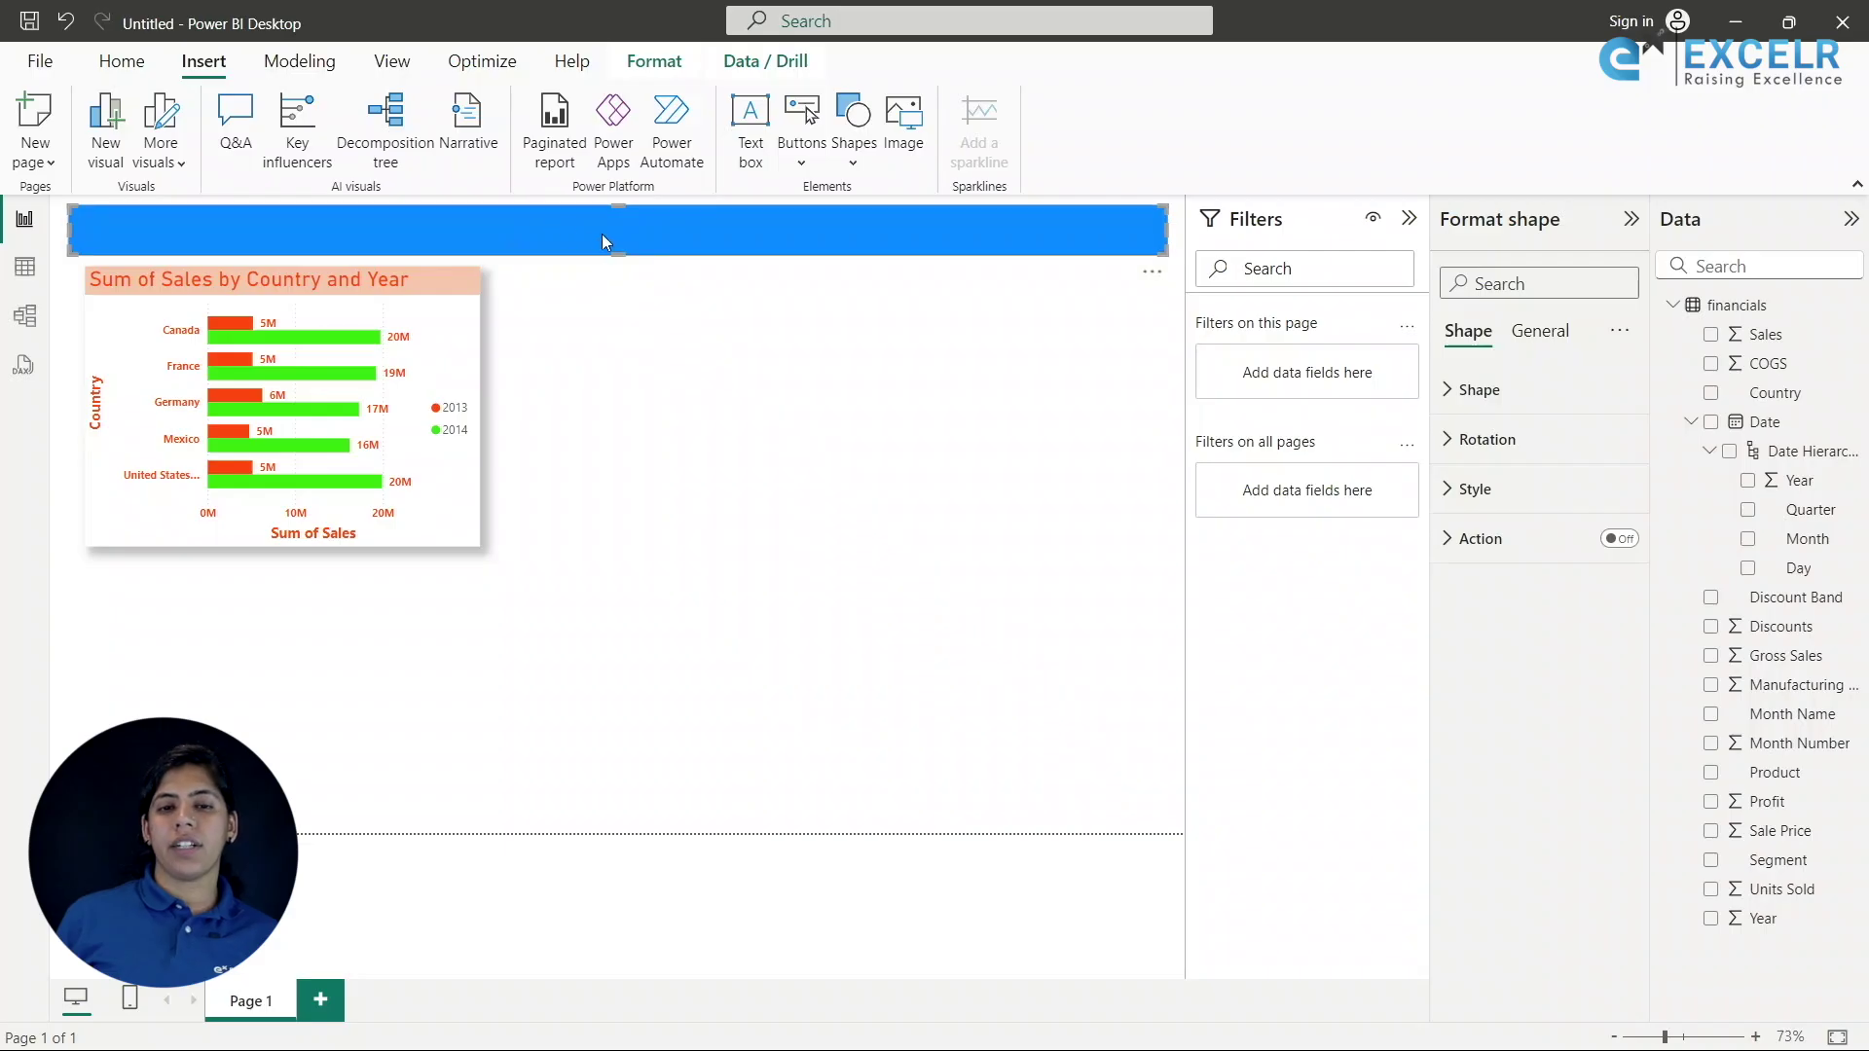
Set the banner shape's rounded corners to 30 %.
left_click(1460, 390)
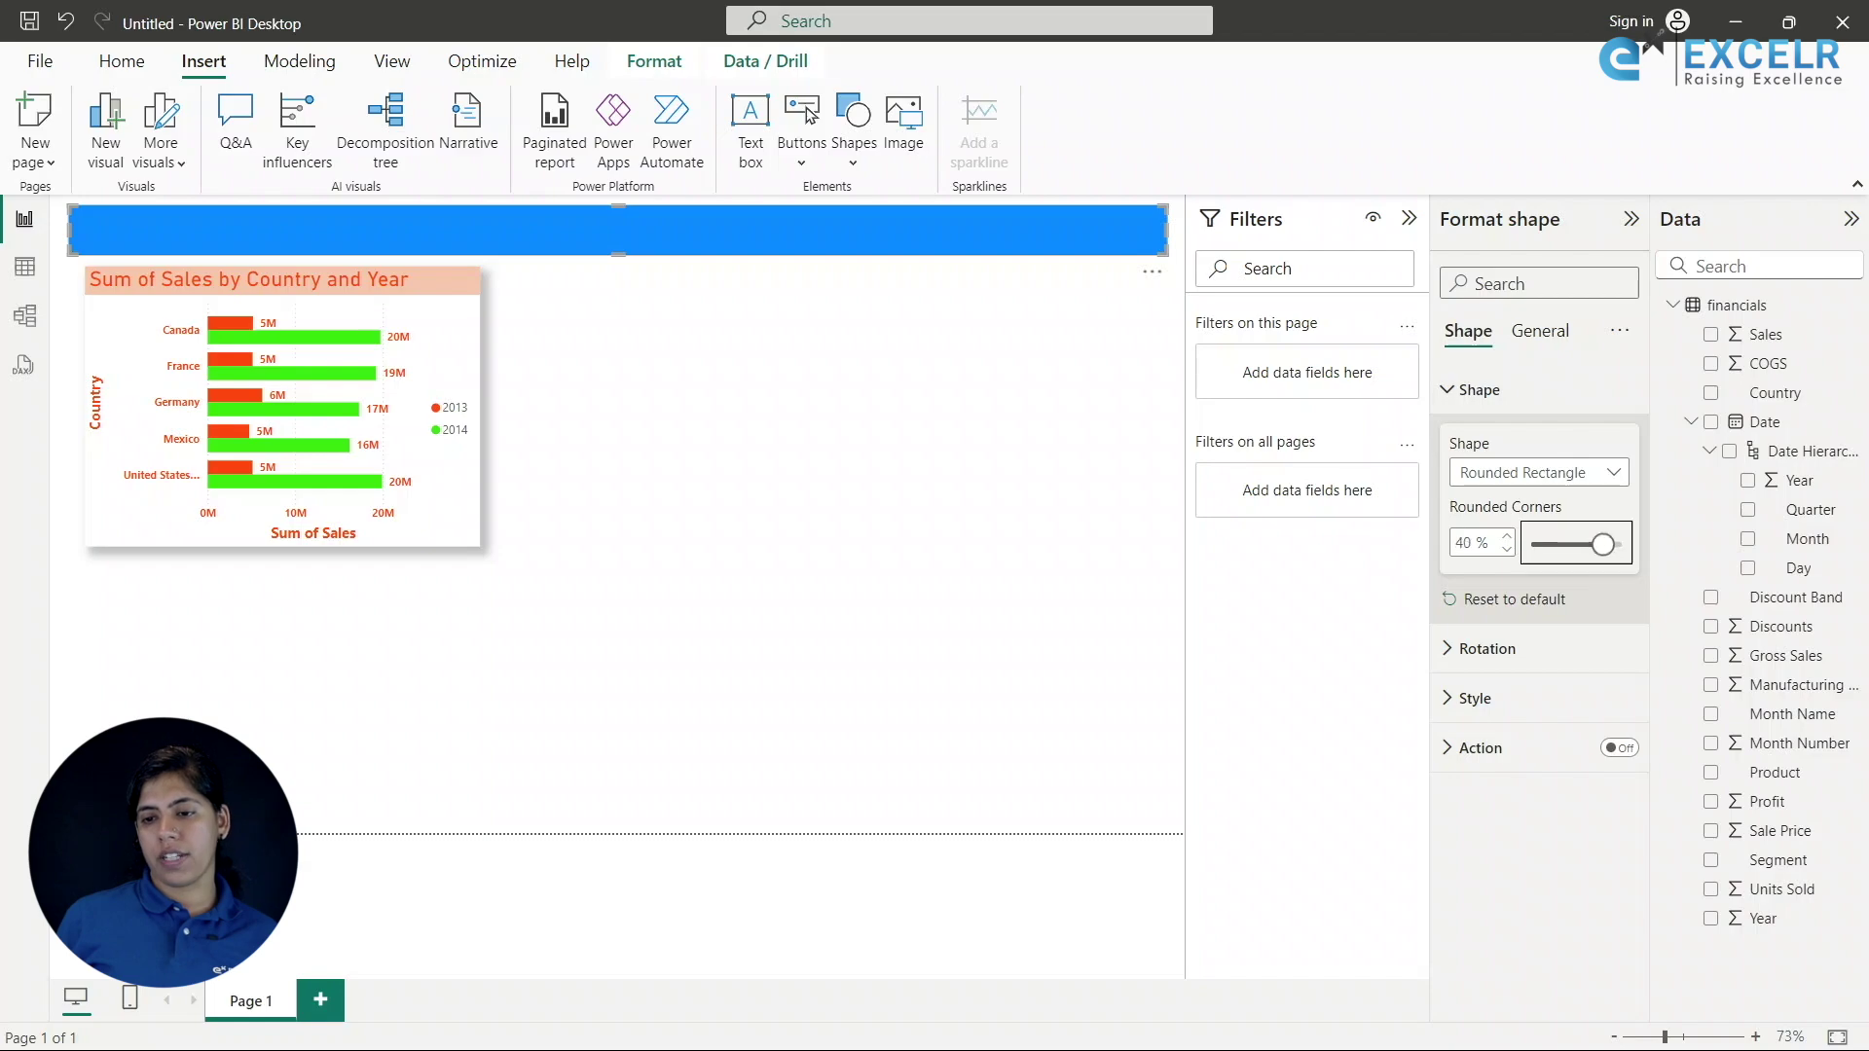
left_click_drag(1594, 550, 1572, 551)
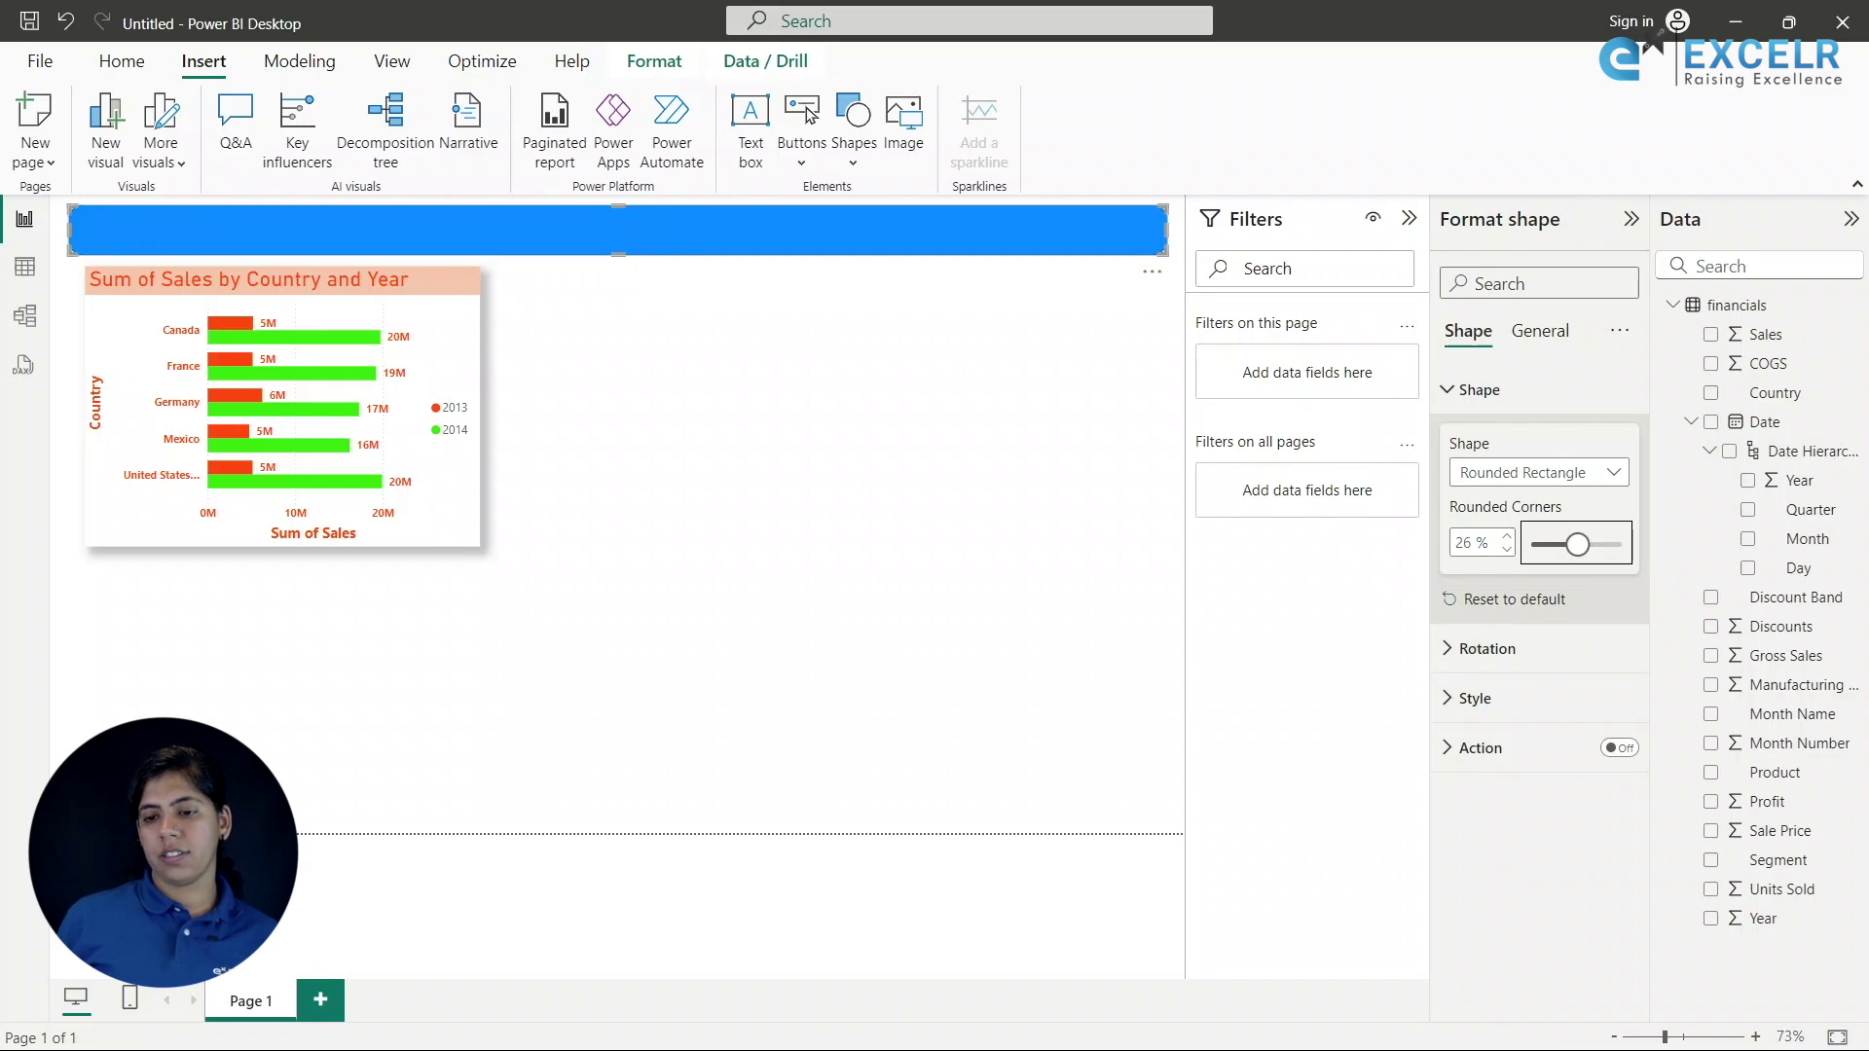
key("Right")
key("Right")
key("Right")
key("Right")
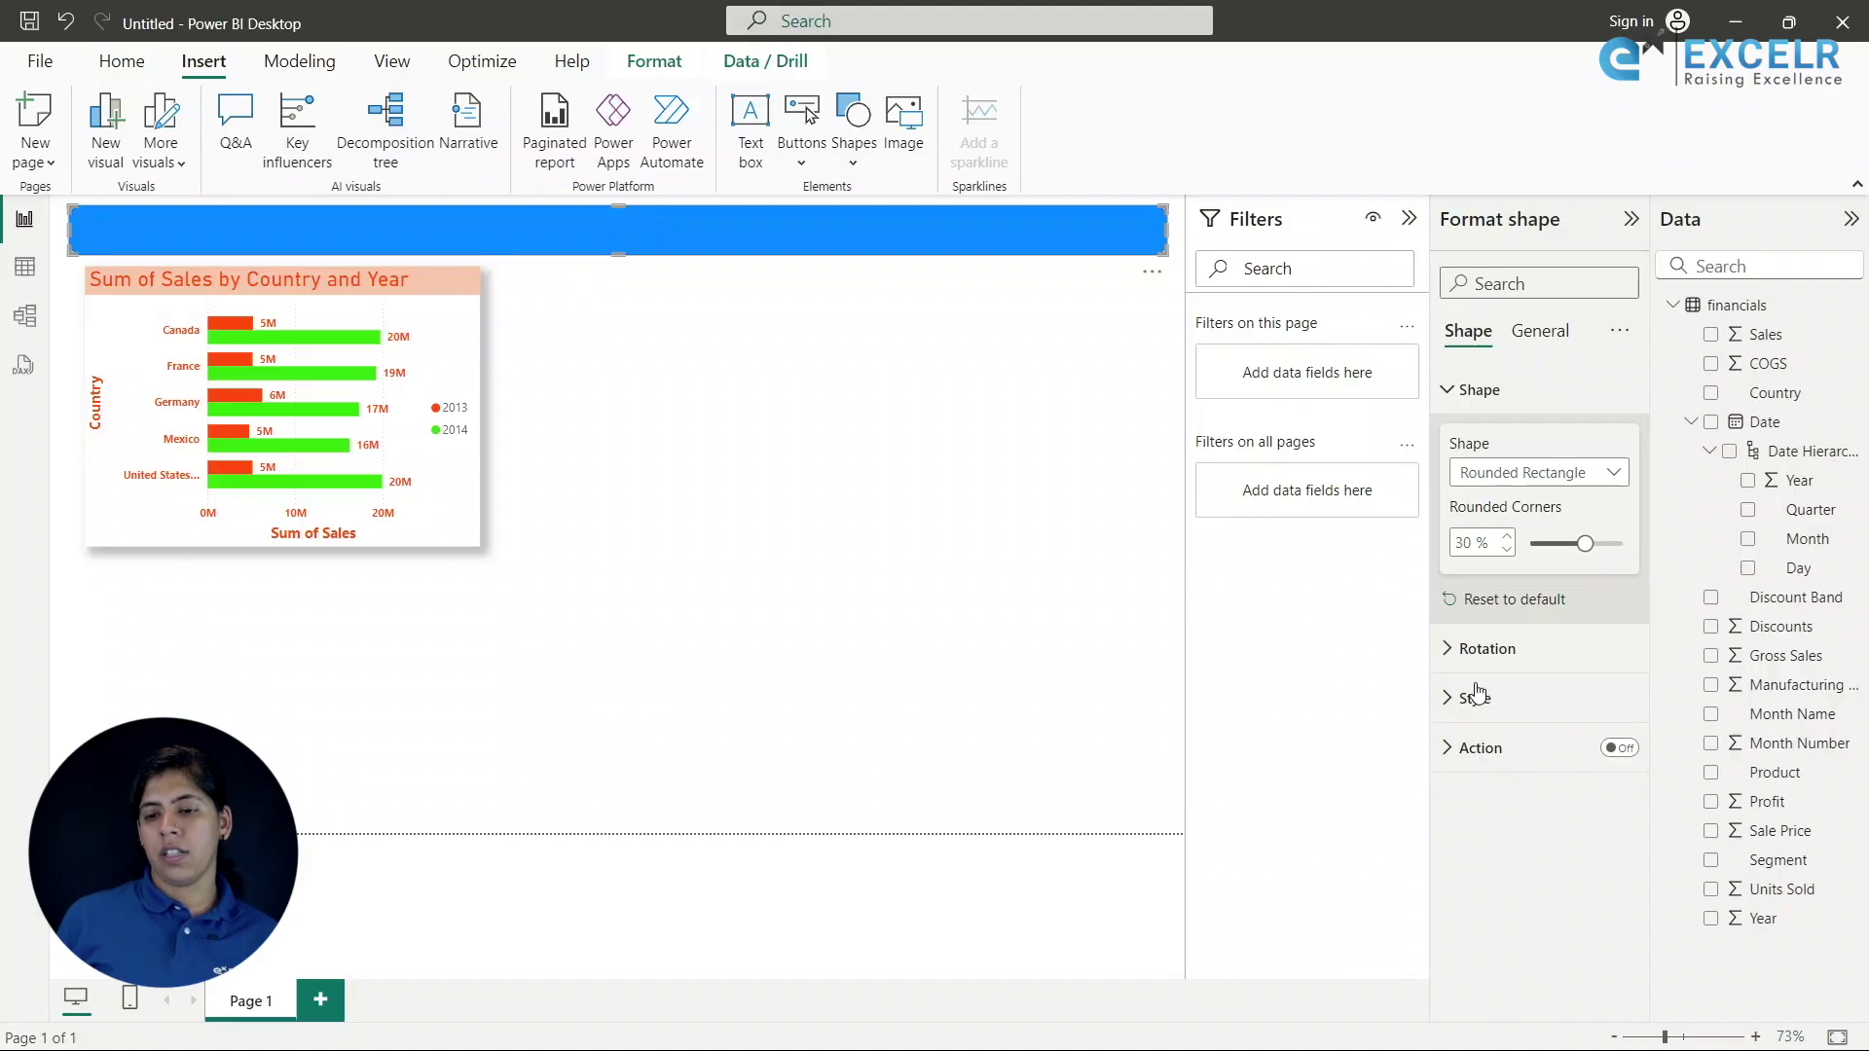
left_click(1447, 650)
scroll(1563, 724, "down", 1)
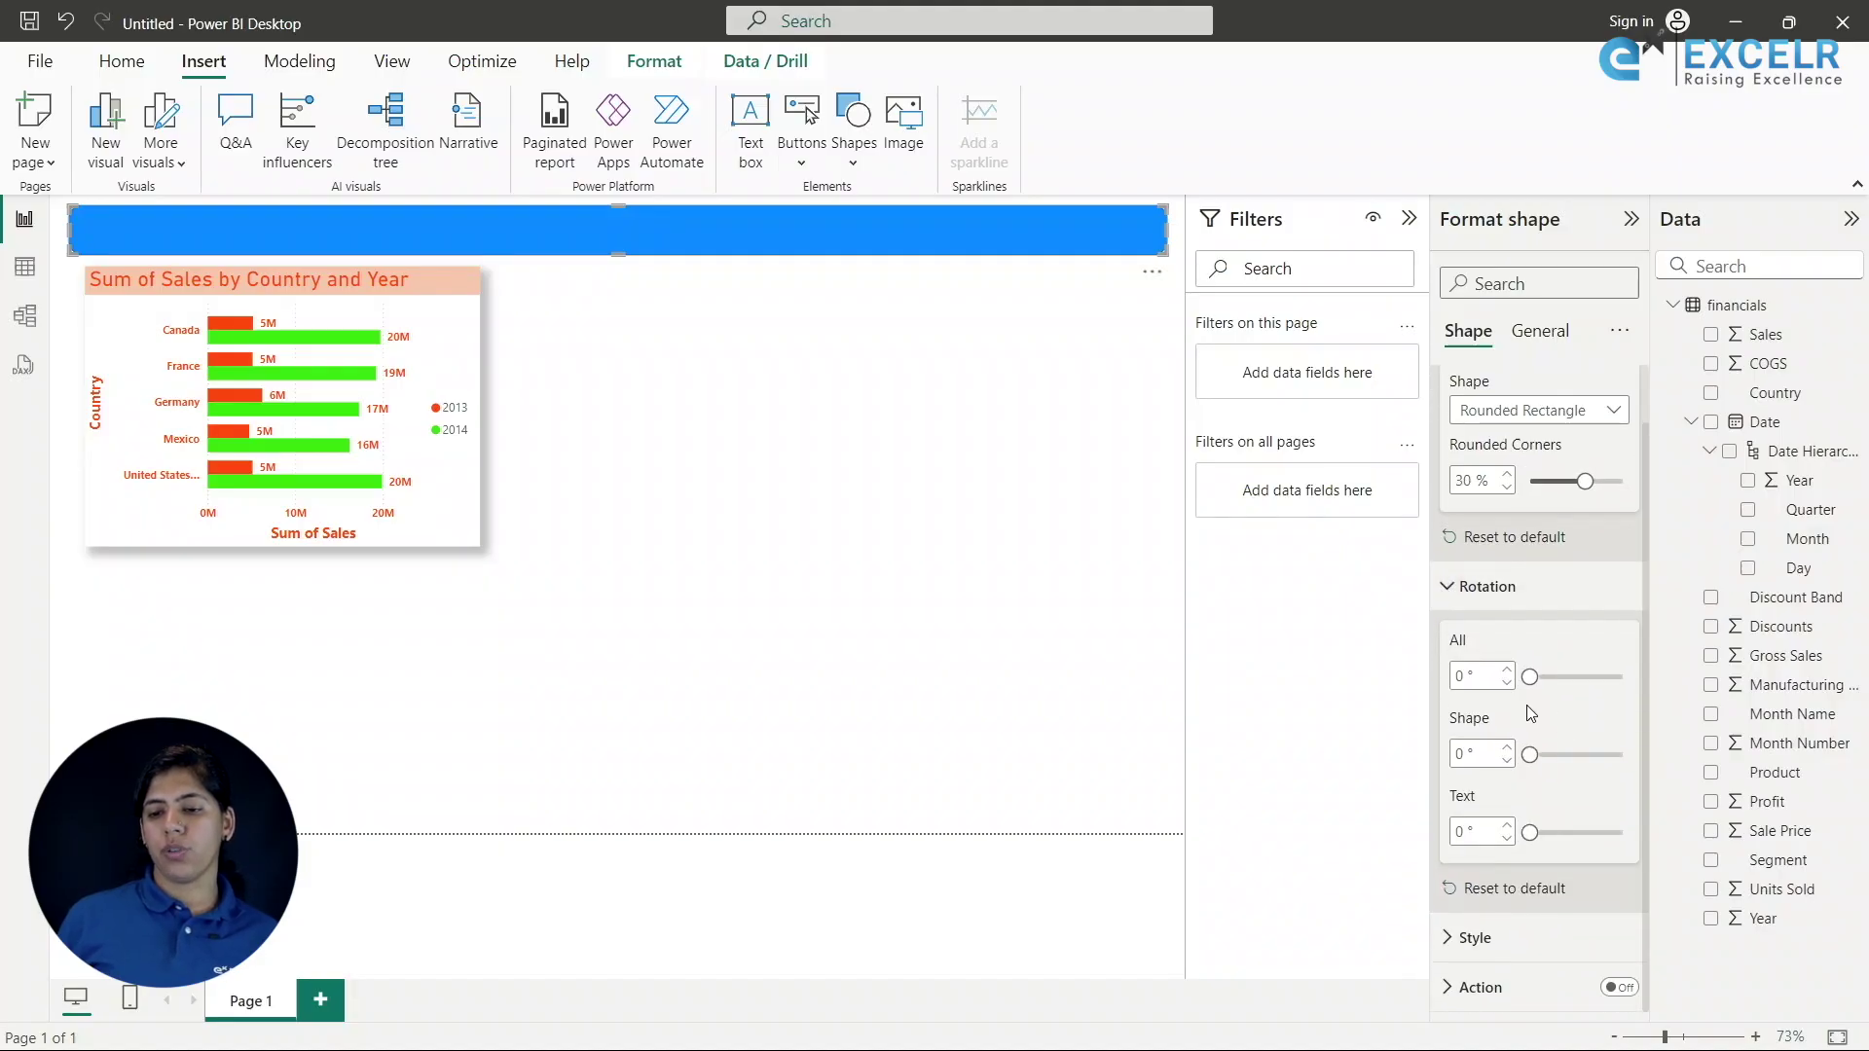
left_click(1453, 584)
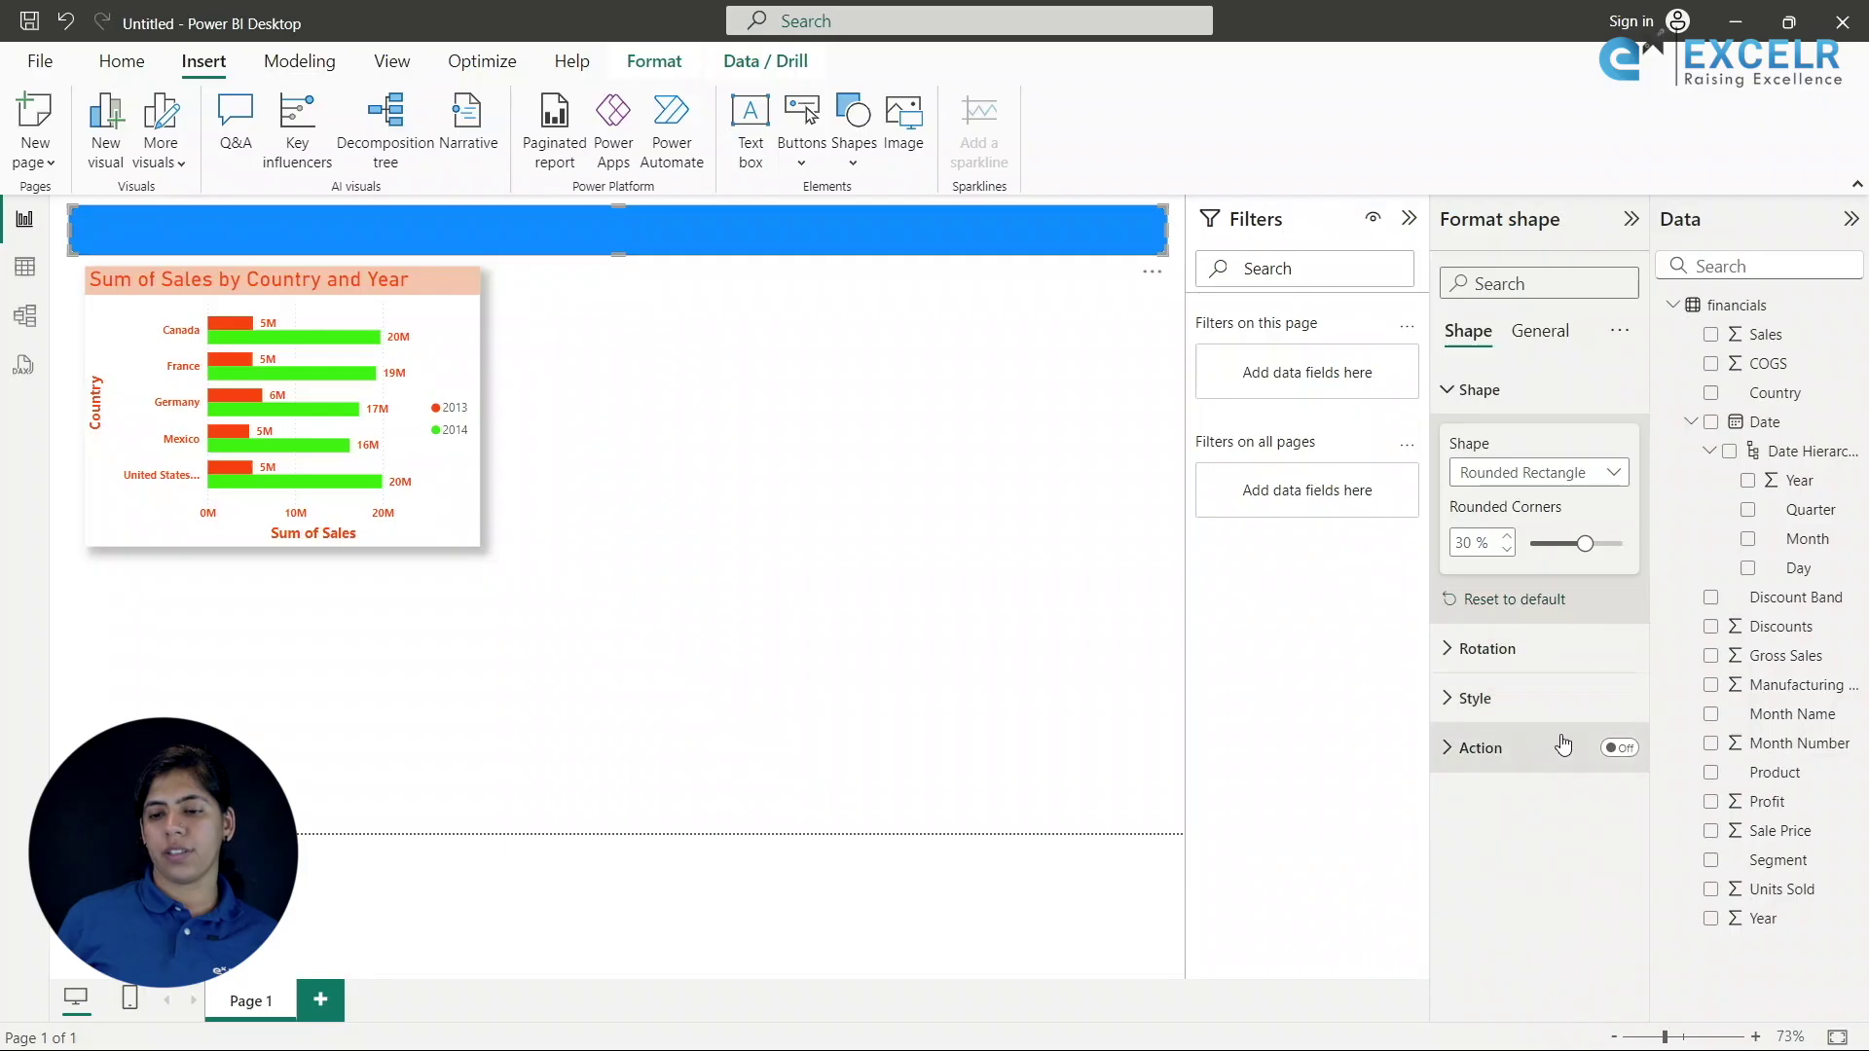
Fill the banner shape with the lightest orange tint from the theme colors.
left_click(1463, 722)
scroll(1472, 681, "down", 4)
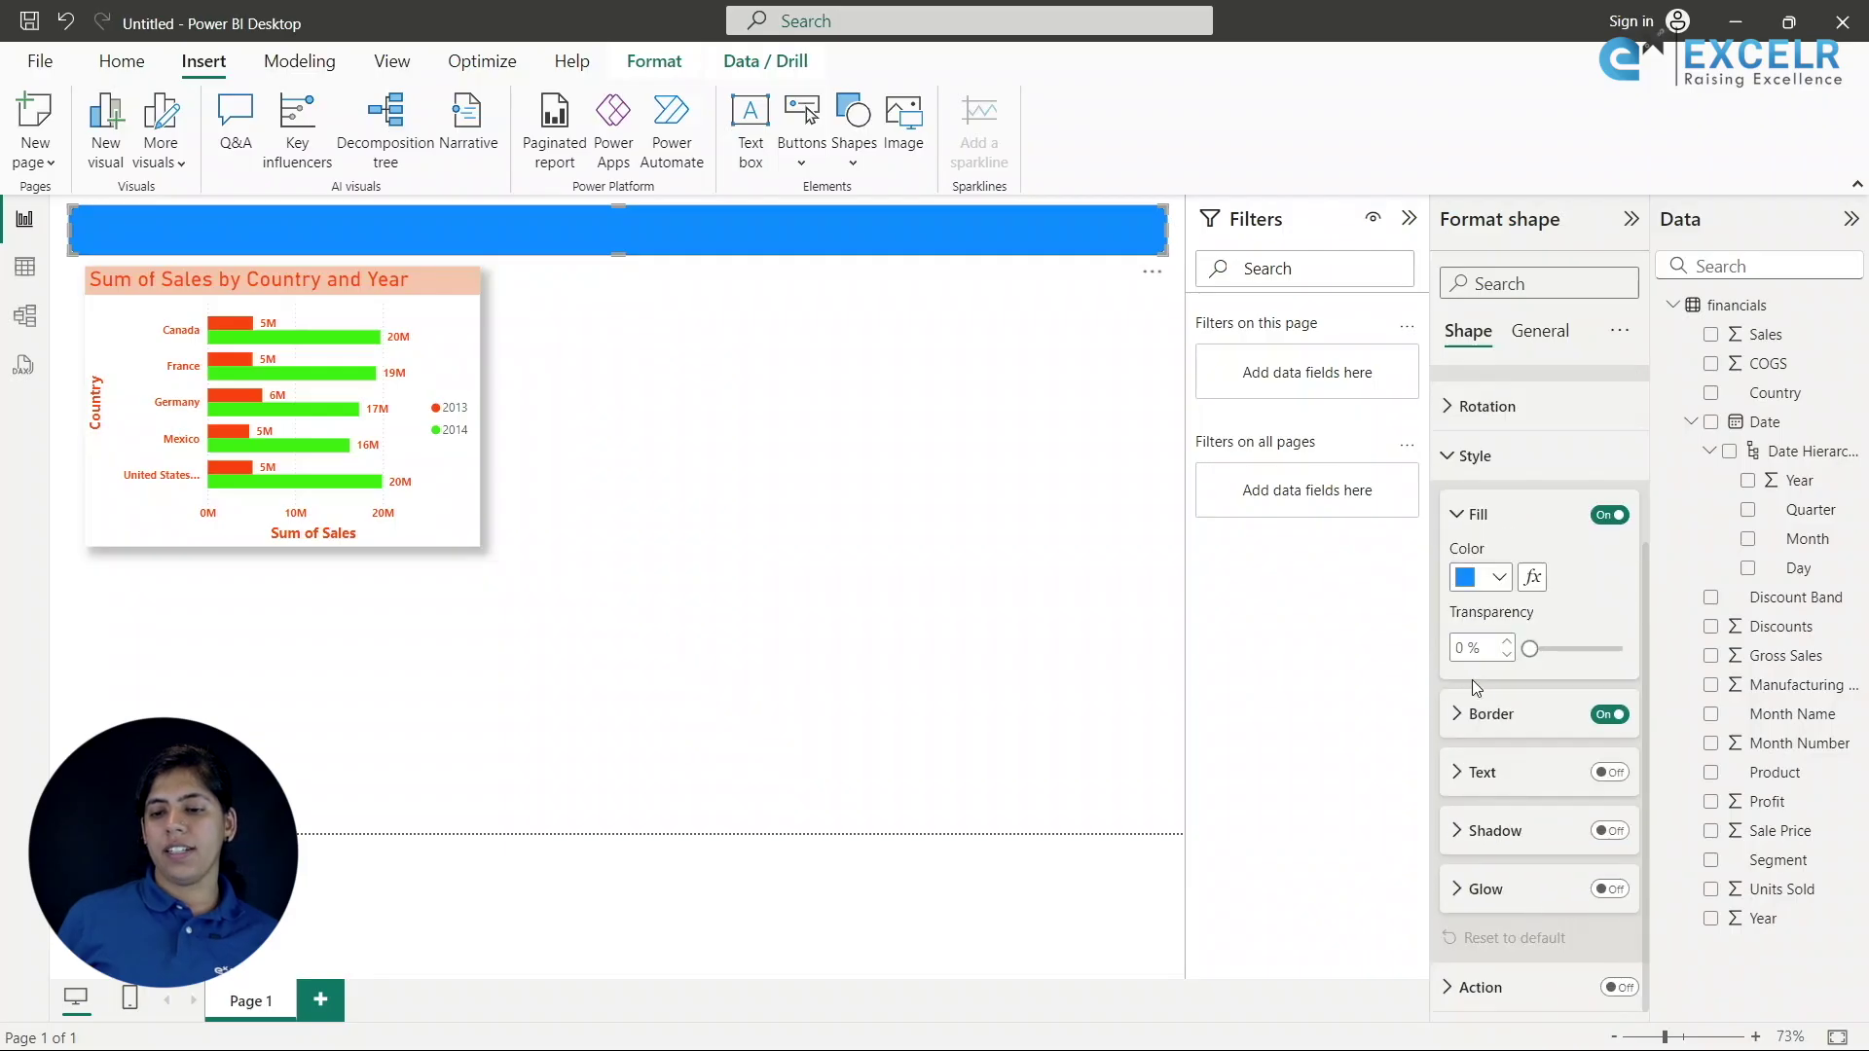
left_click(1499, 577)
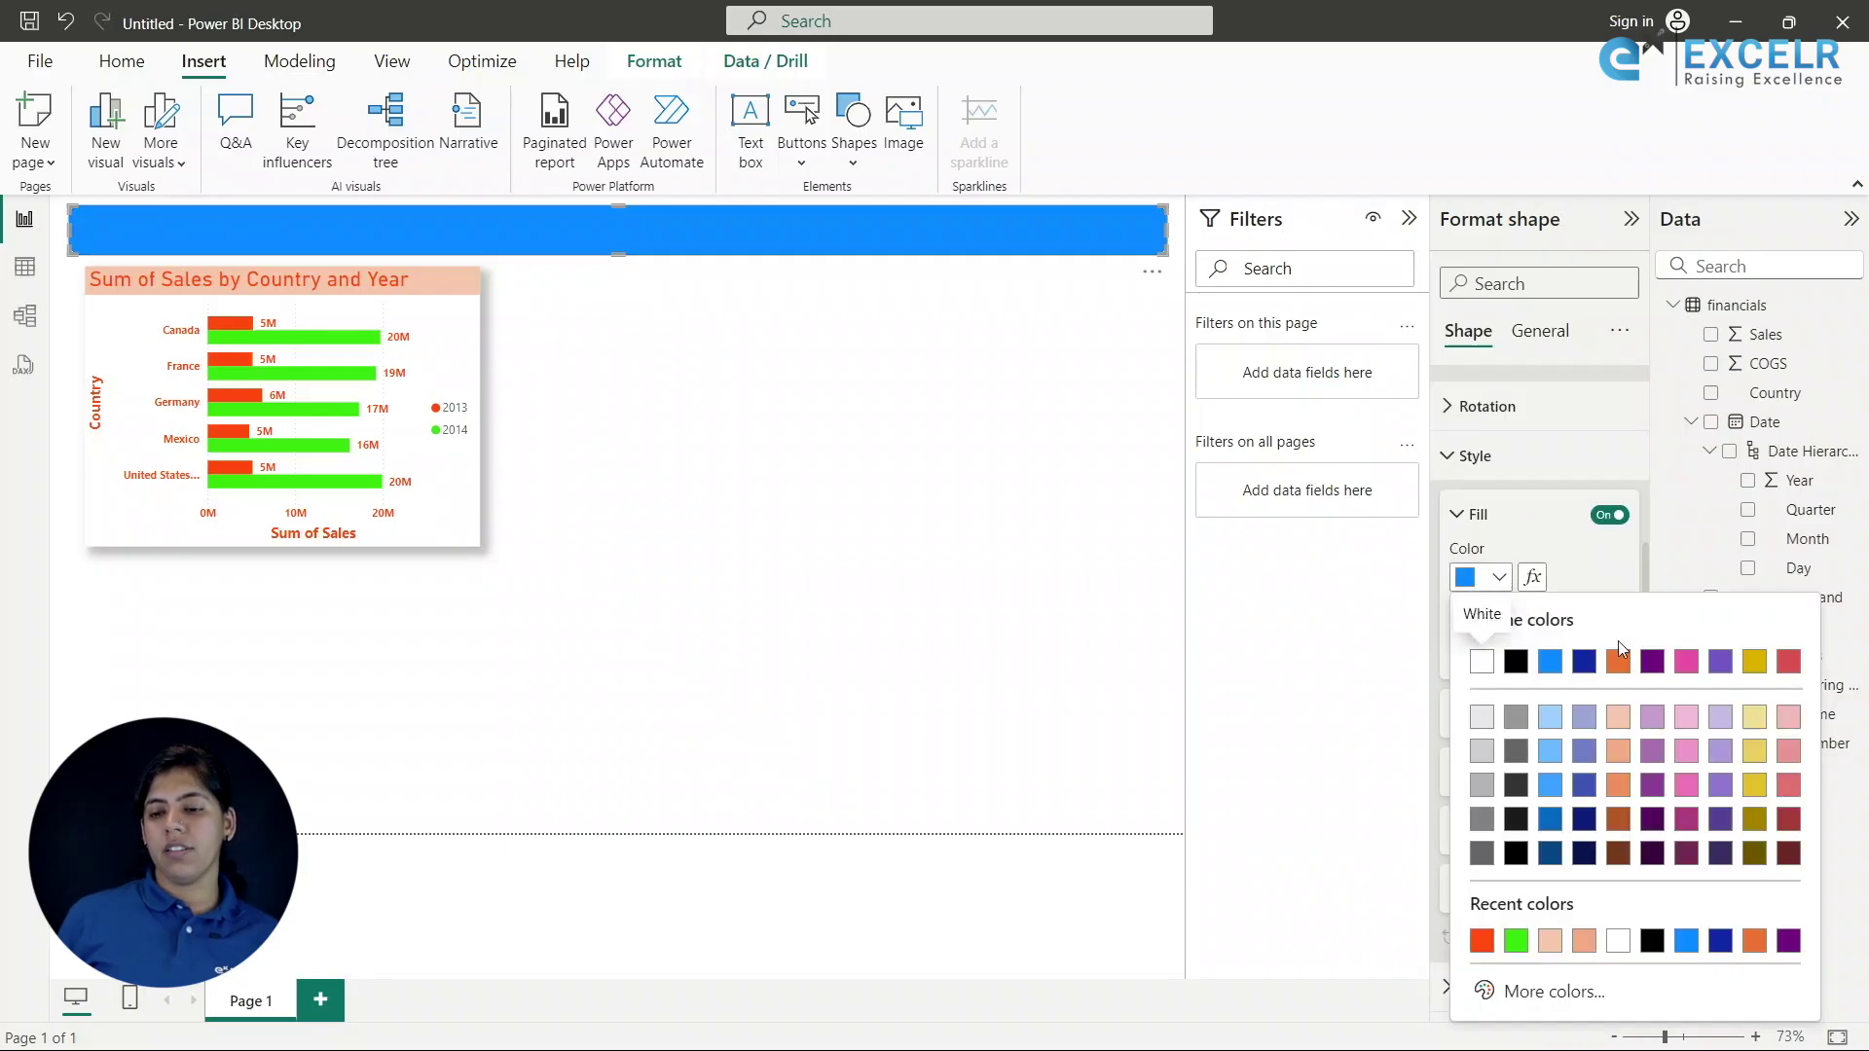
left_click(1616, 718)
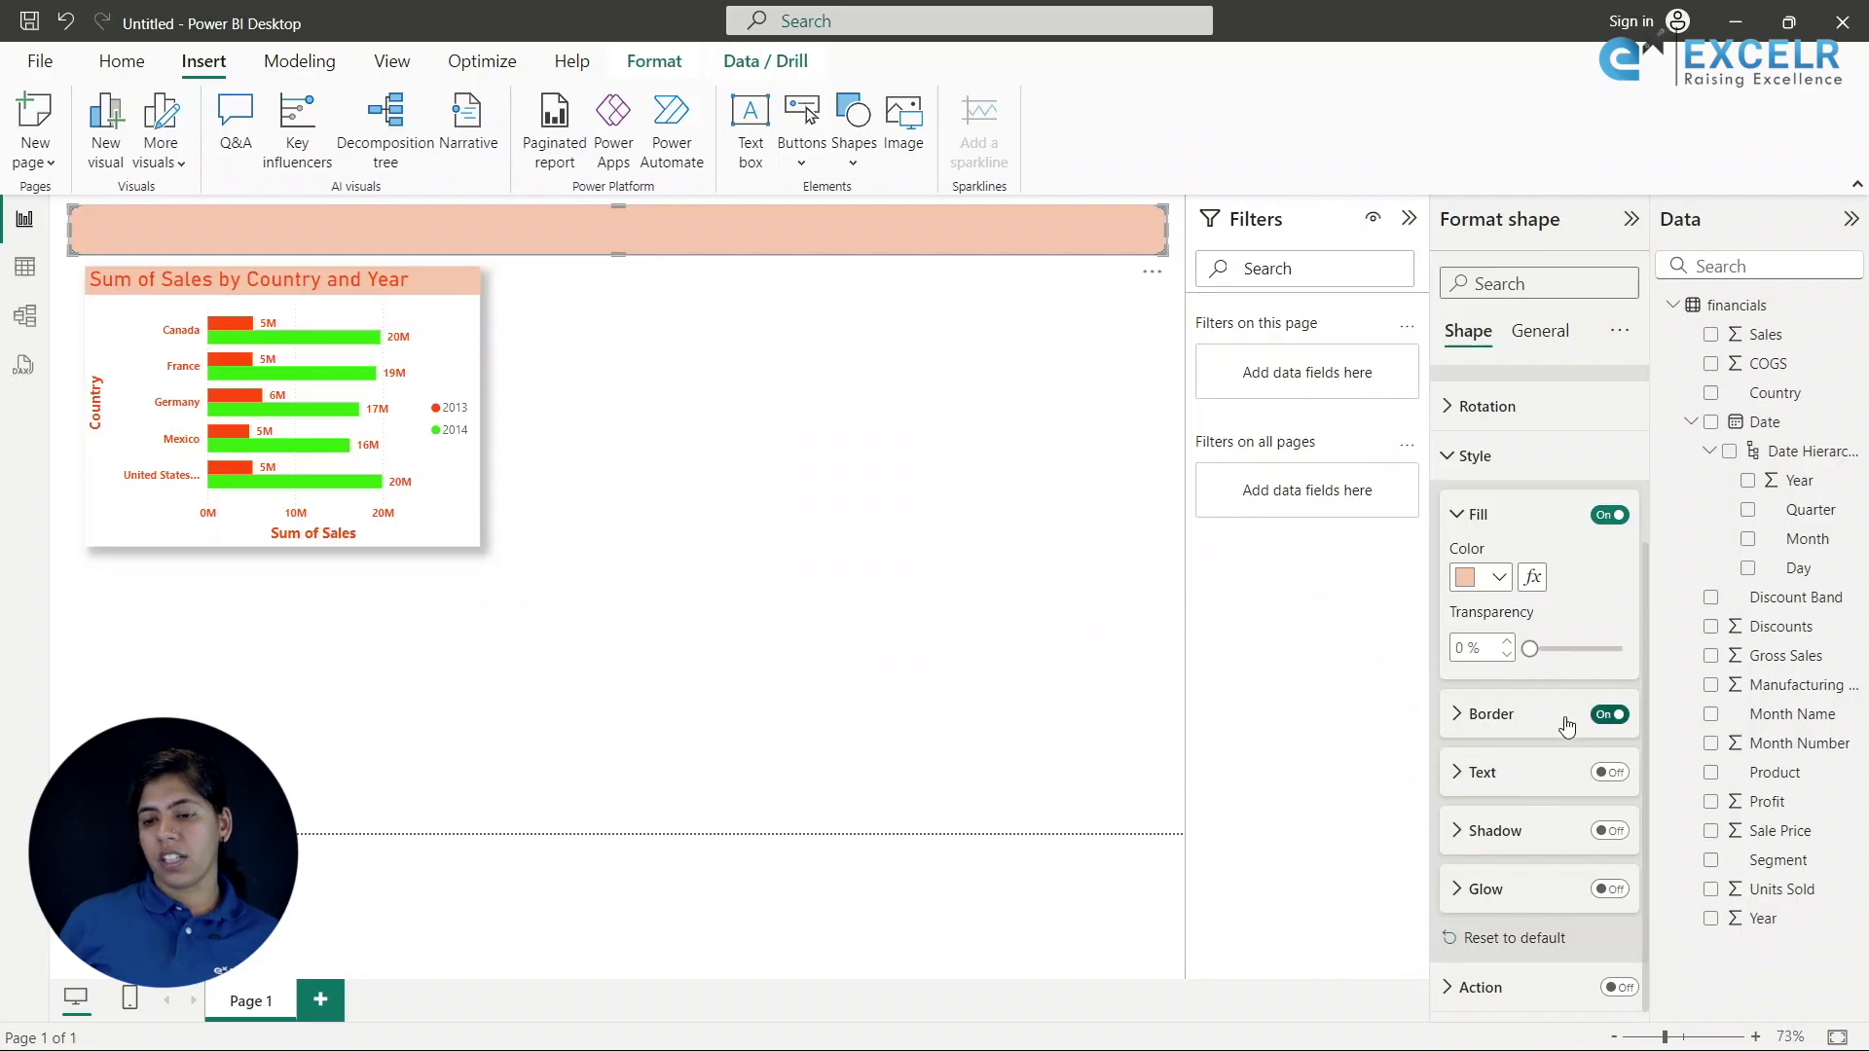
Color the banner's border with the recently used orange-red and set its width to 3 px.
left_click(1457, 718)
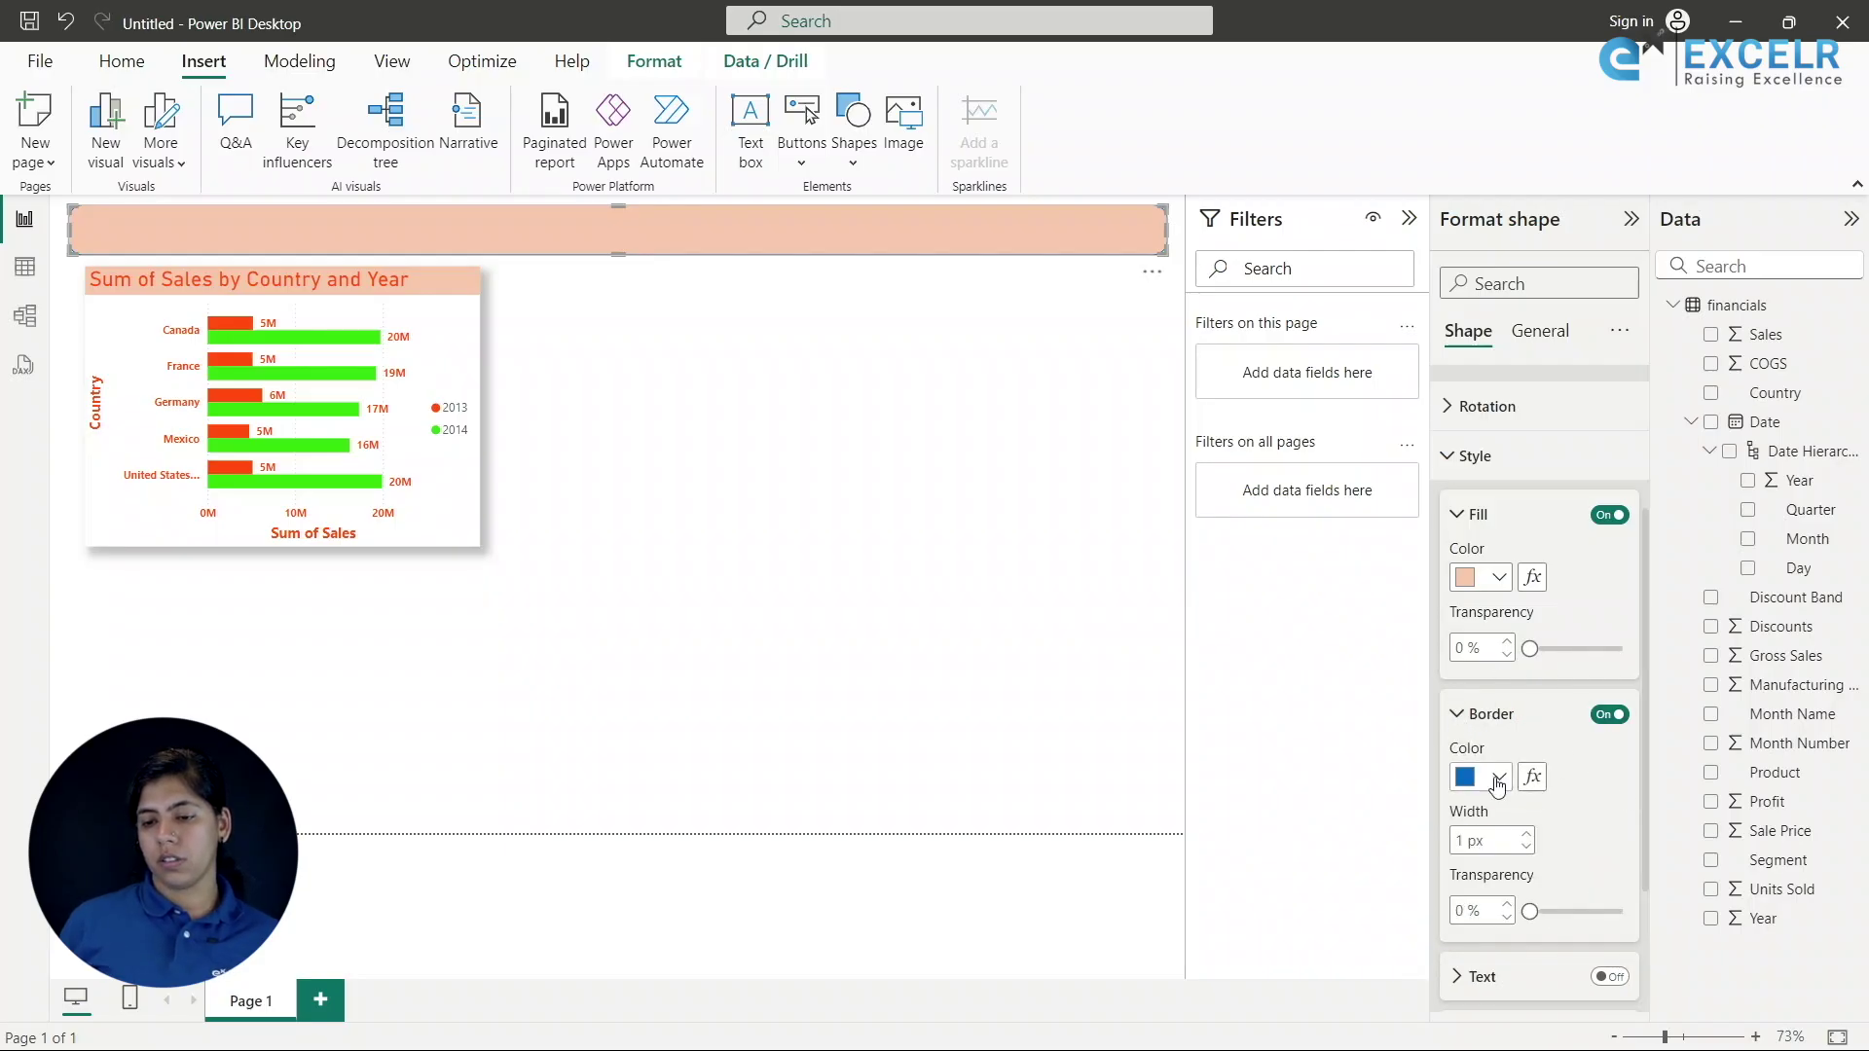
scroll(1545, 803, "down", 2)
left_click(1500, 656)
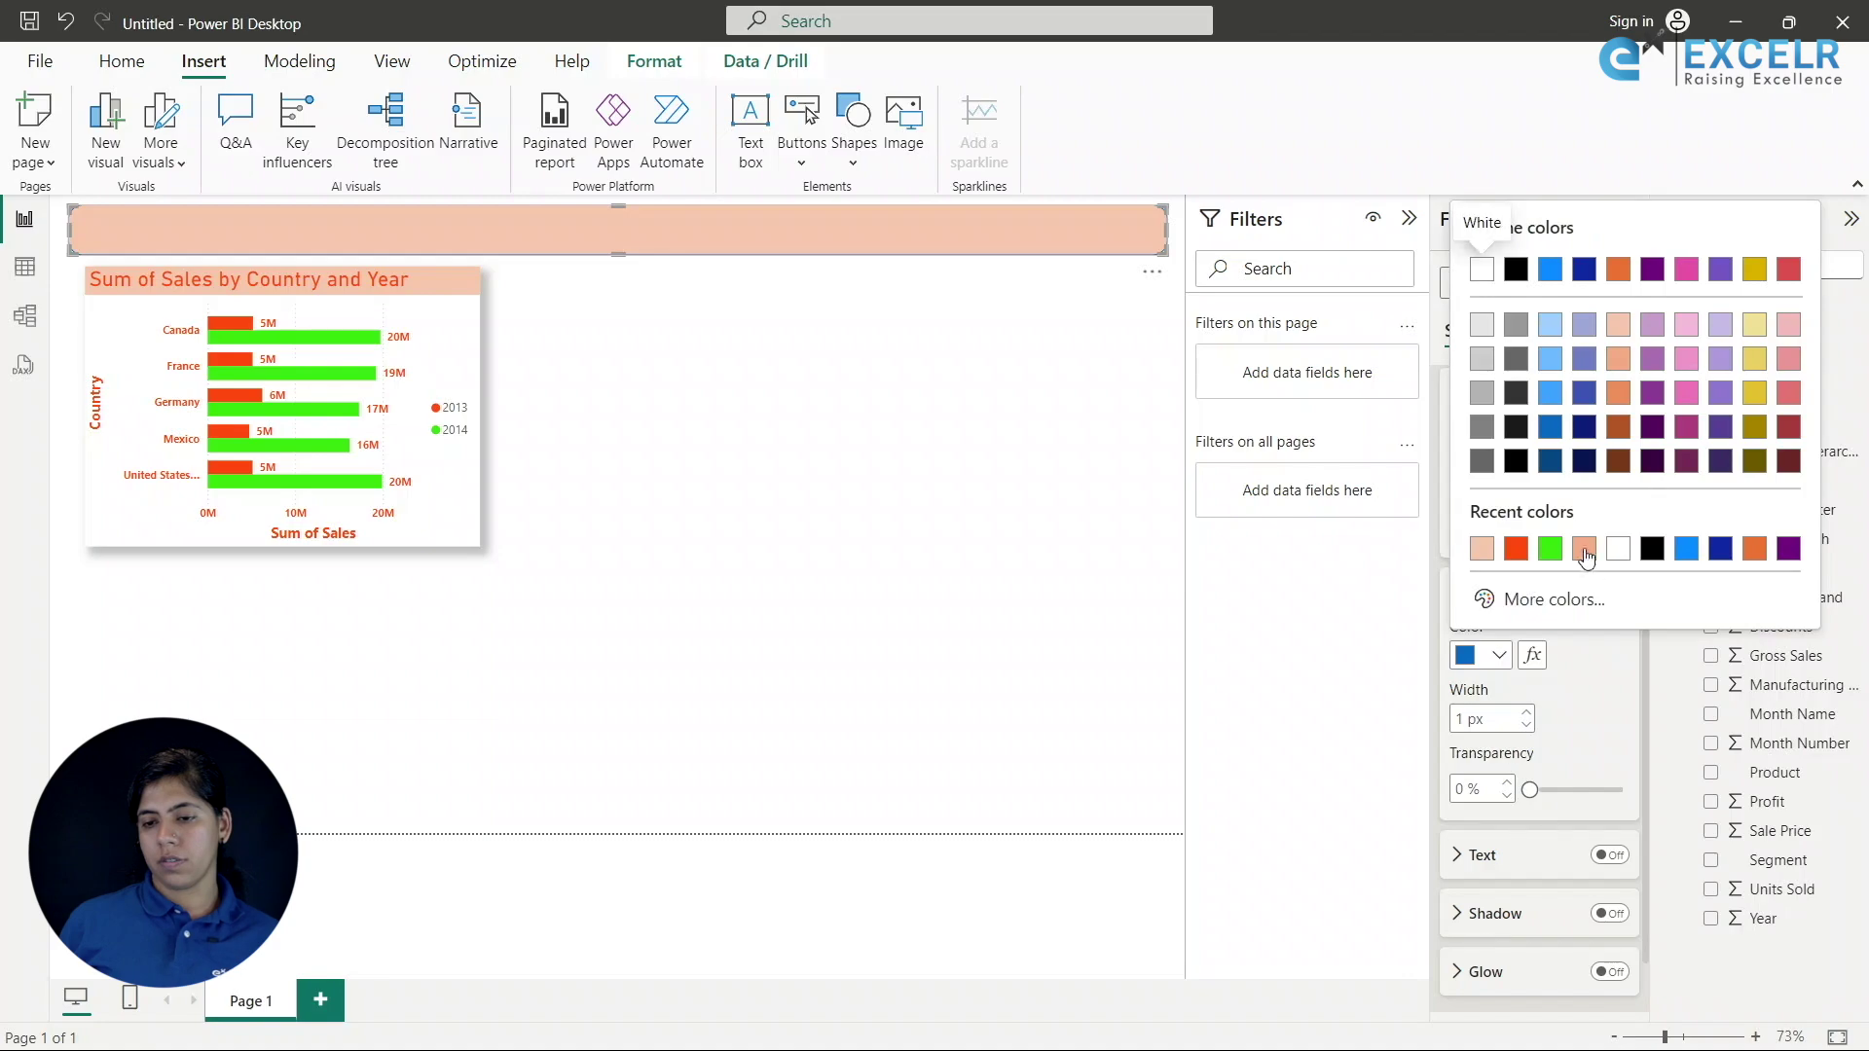
left_click(1516, 549)
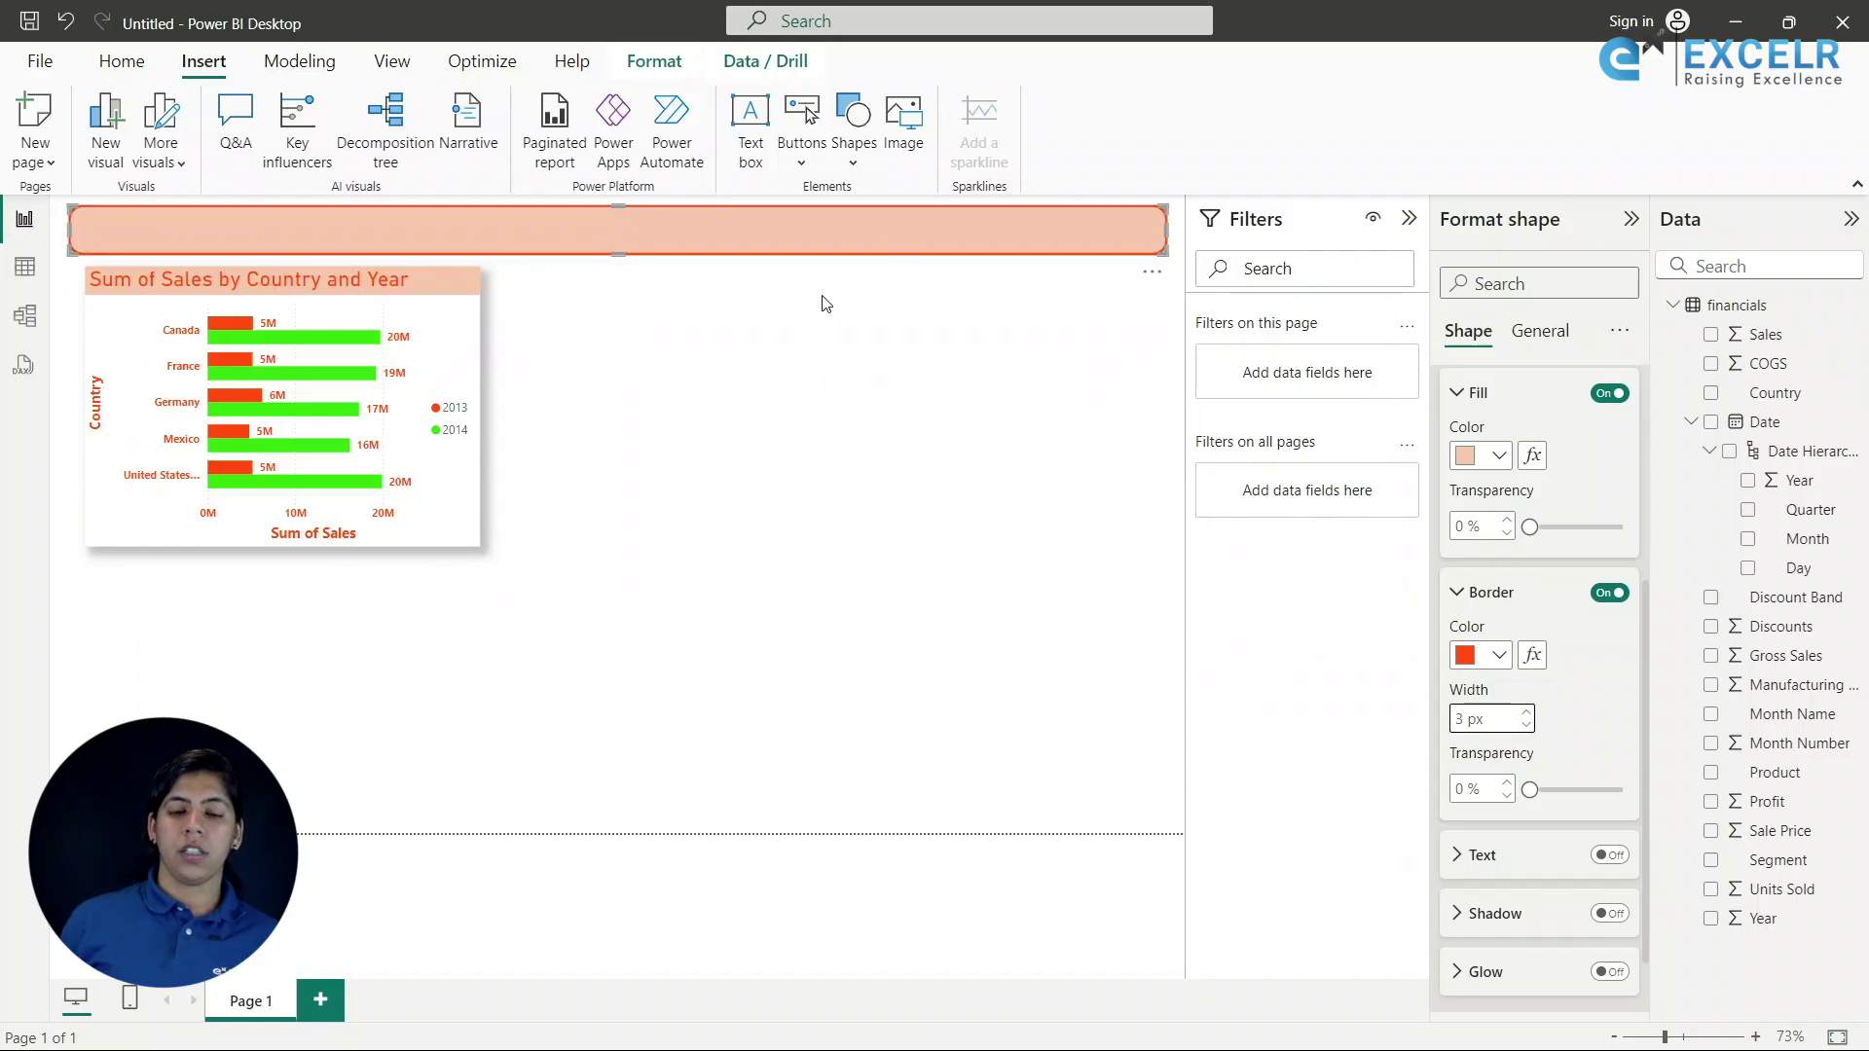
Turn on text for the banner shape and set it to "Sales Dashboard".
scroll(1555, 759, "down", 1)
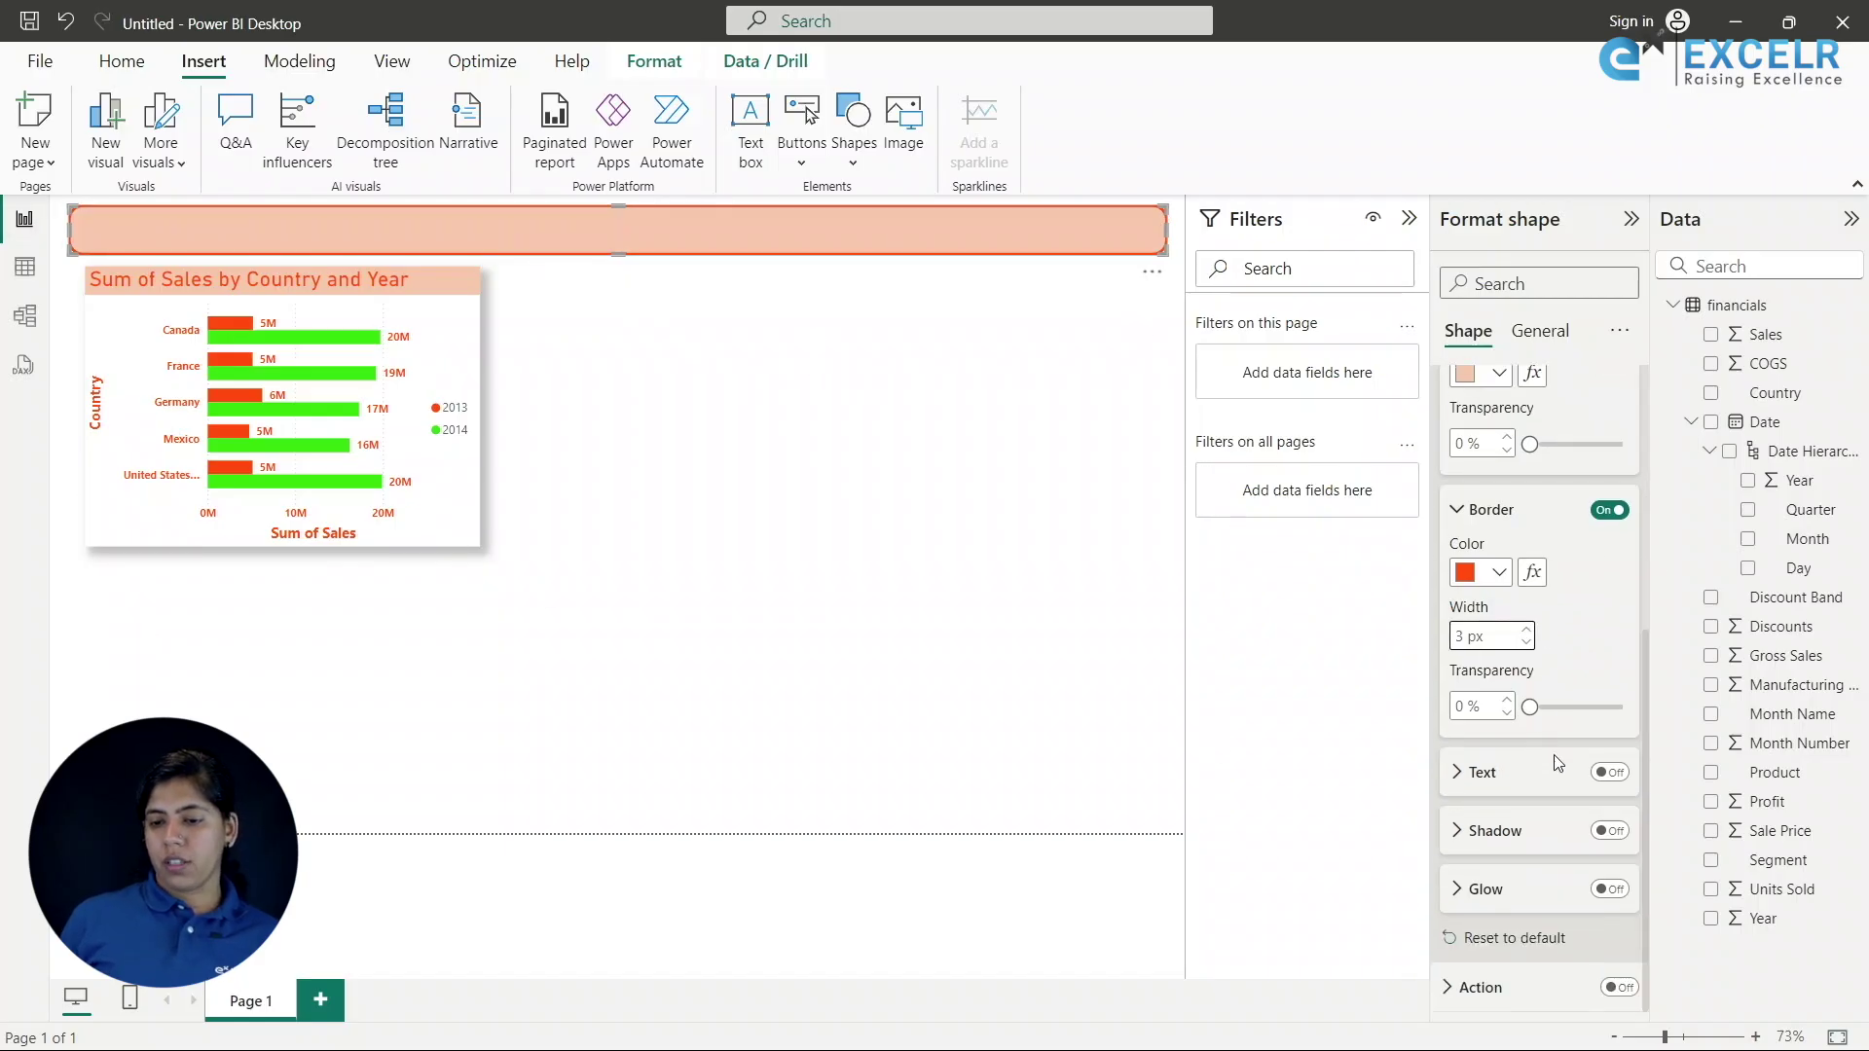
left_click(1611, 773)
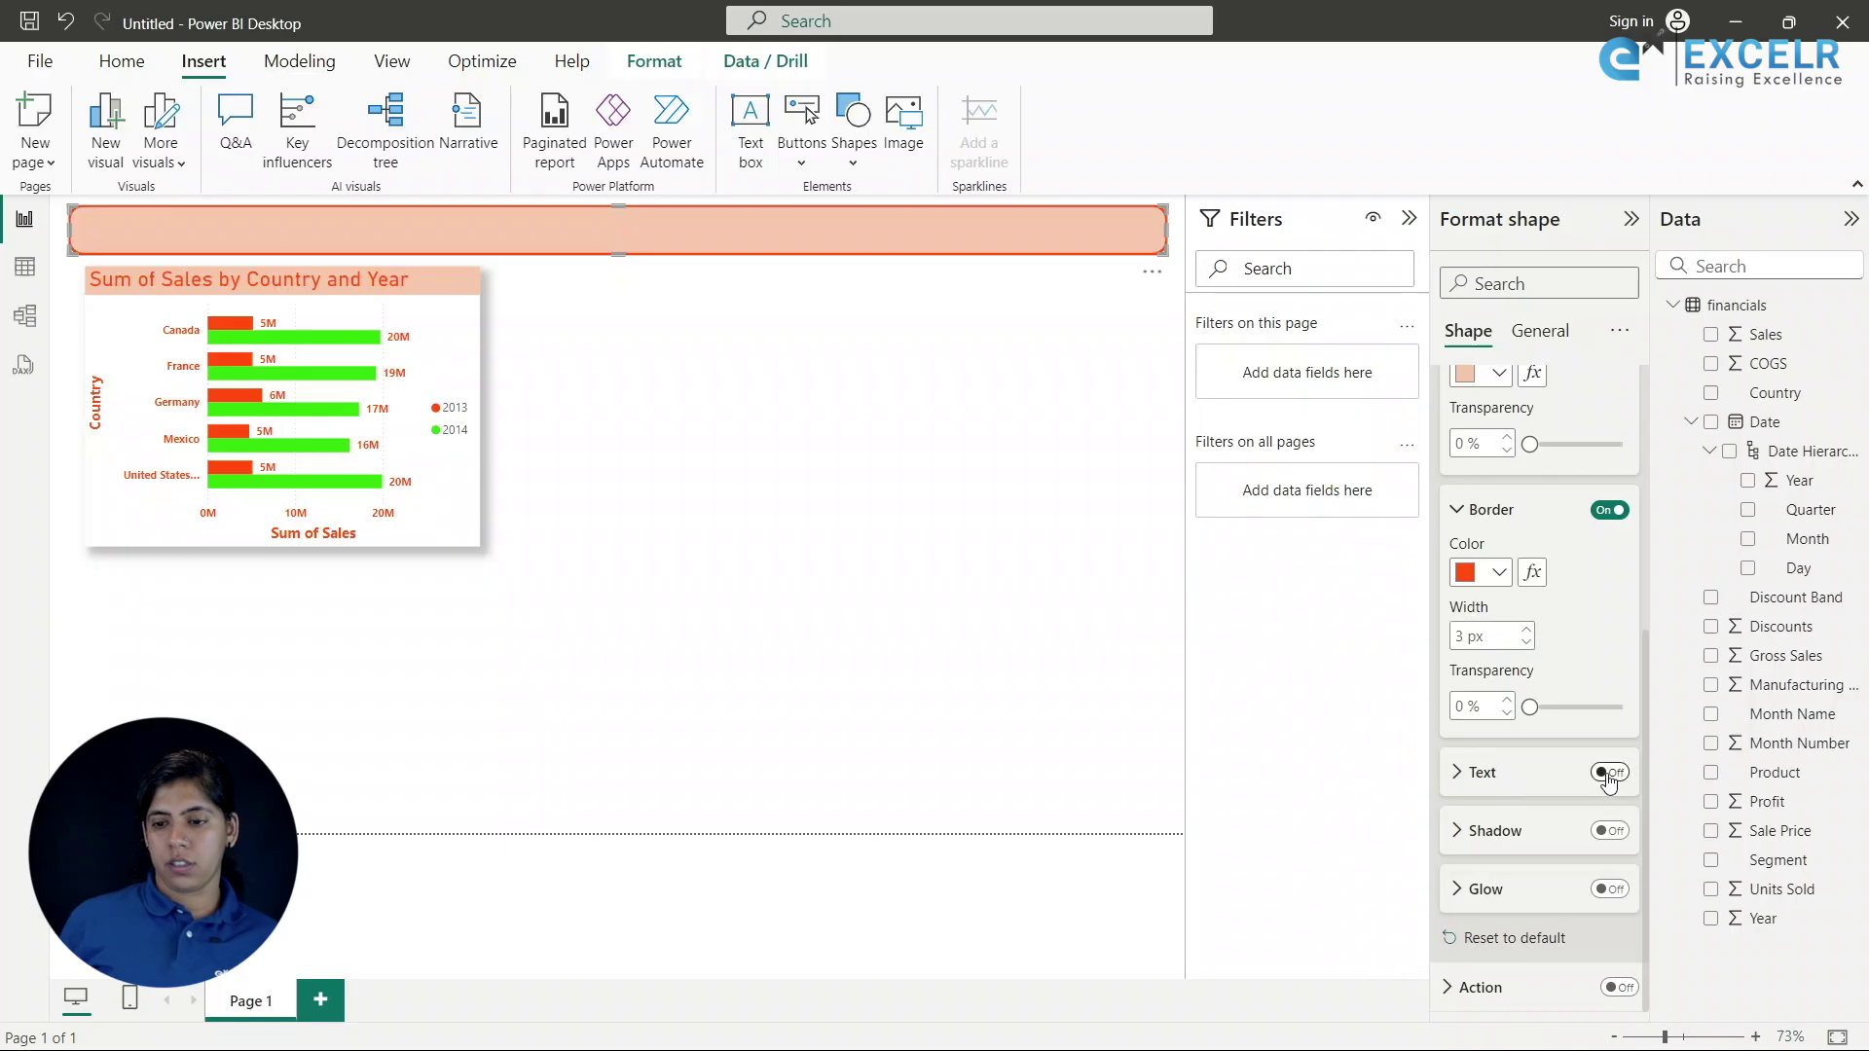
left_click(1454, 773)
scroll(1533, 672, "down", 3)
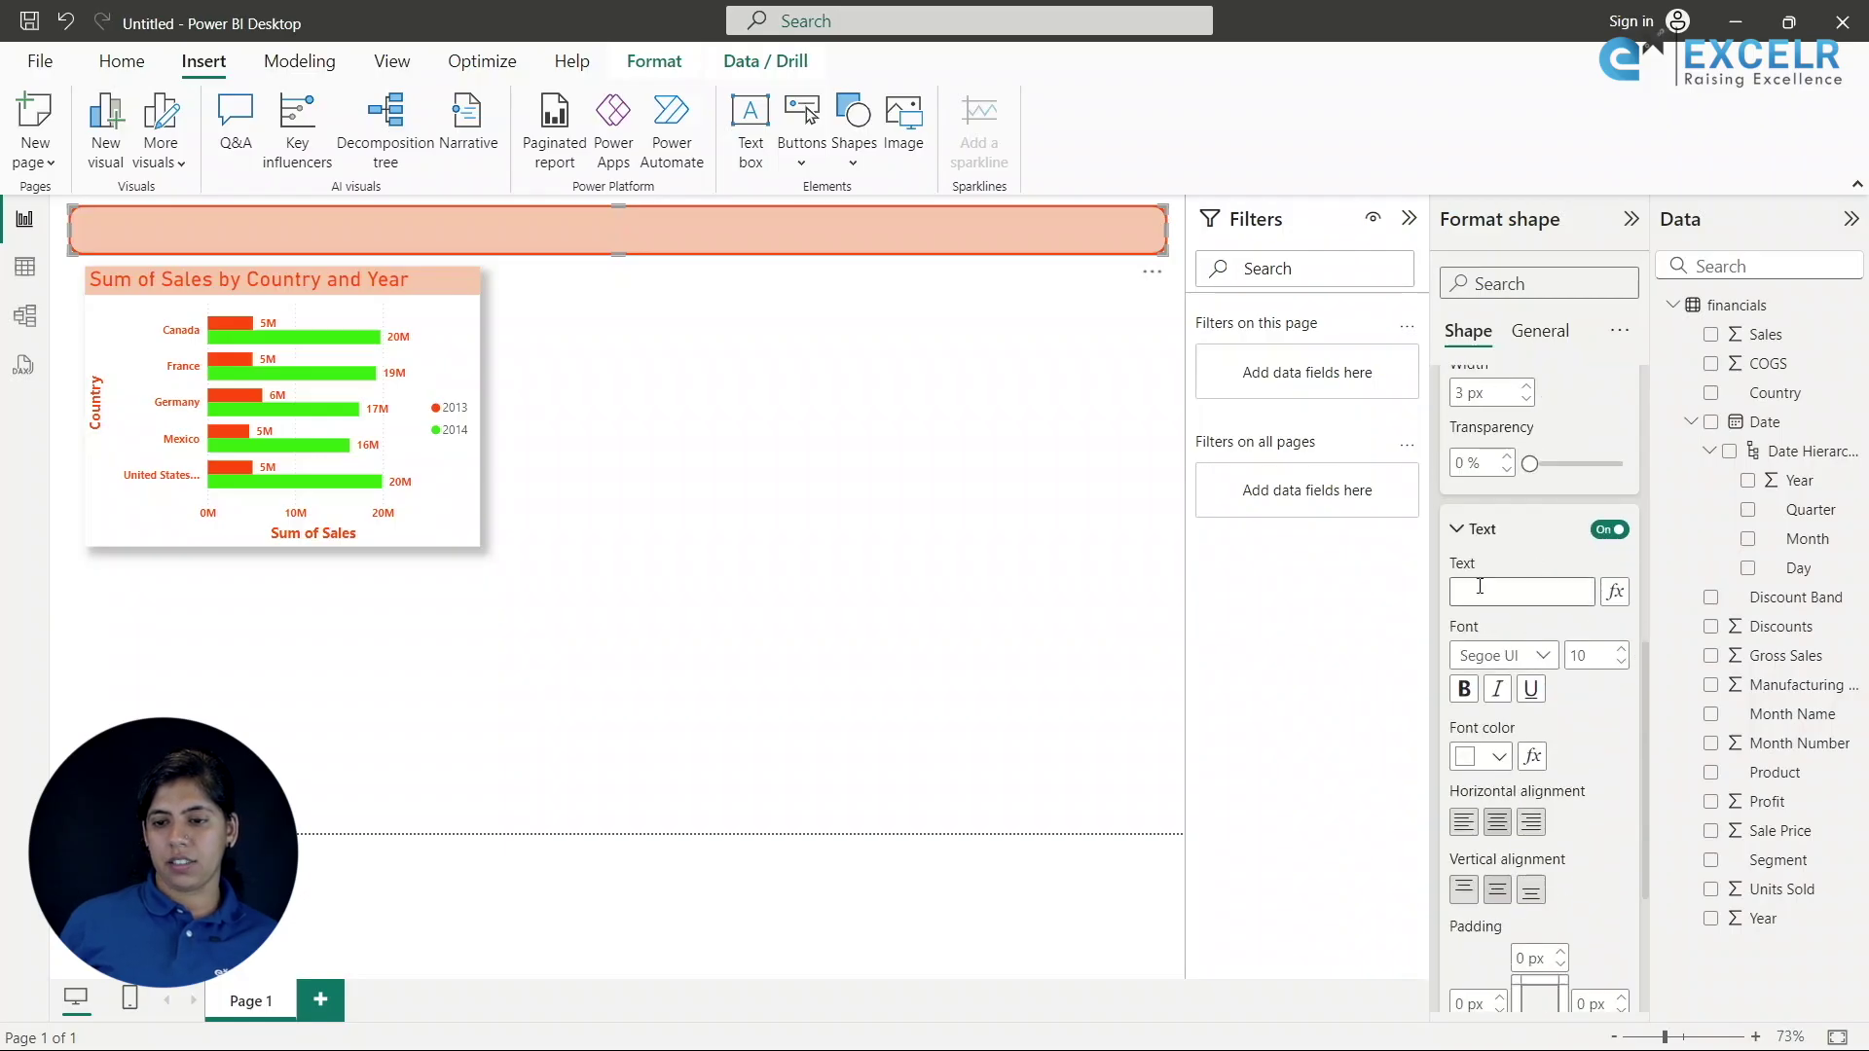
left_click(1479, 586)
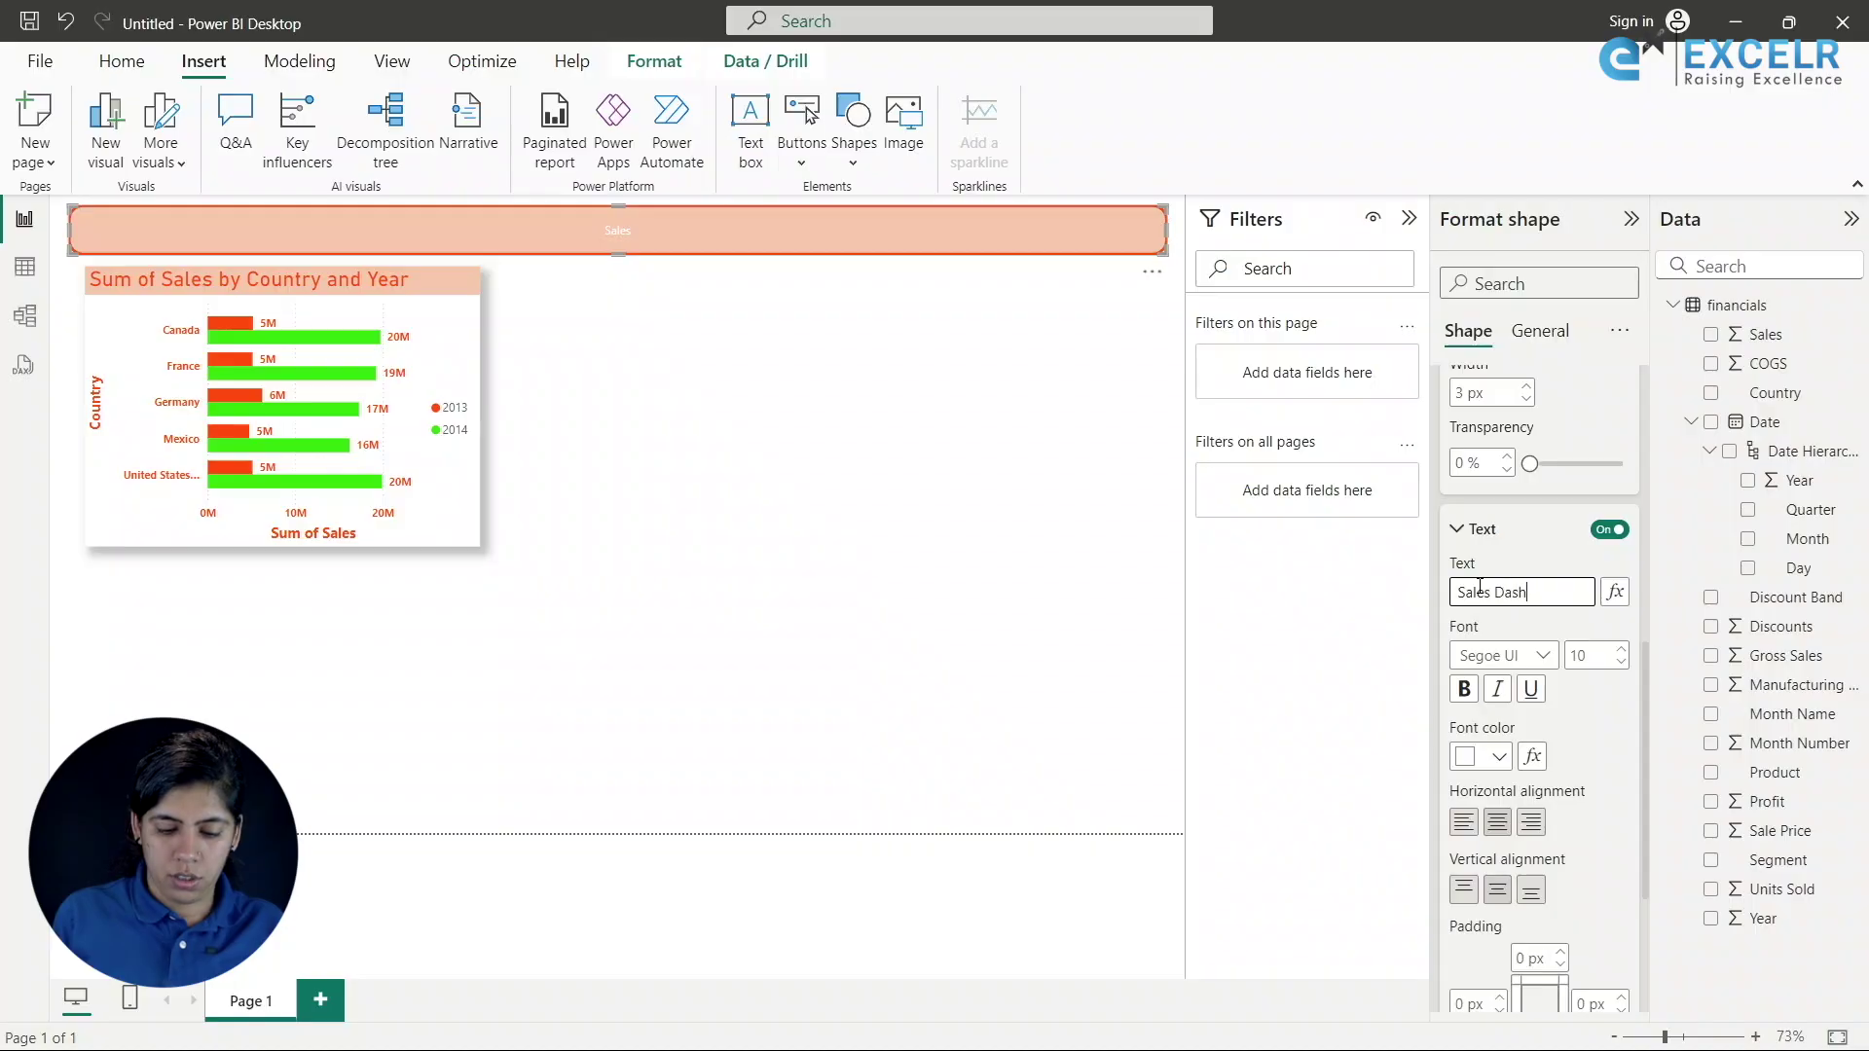
type("Sales Dashboard")
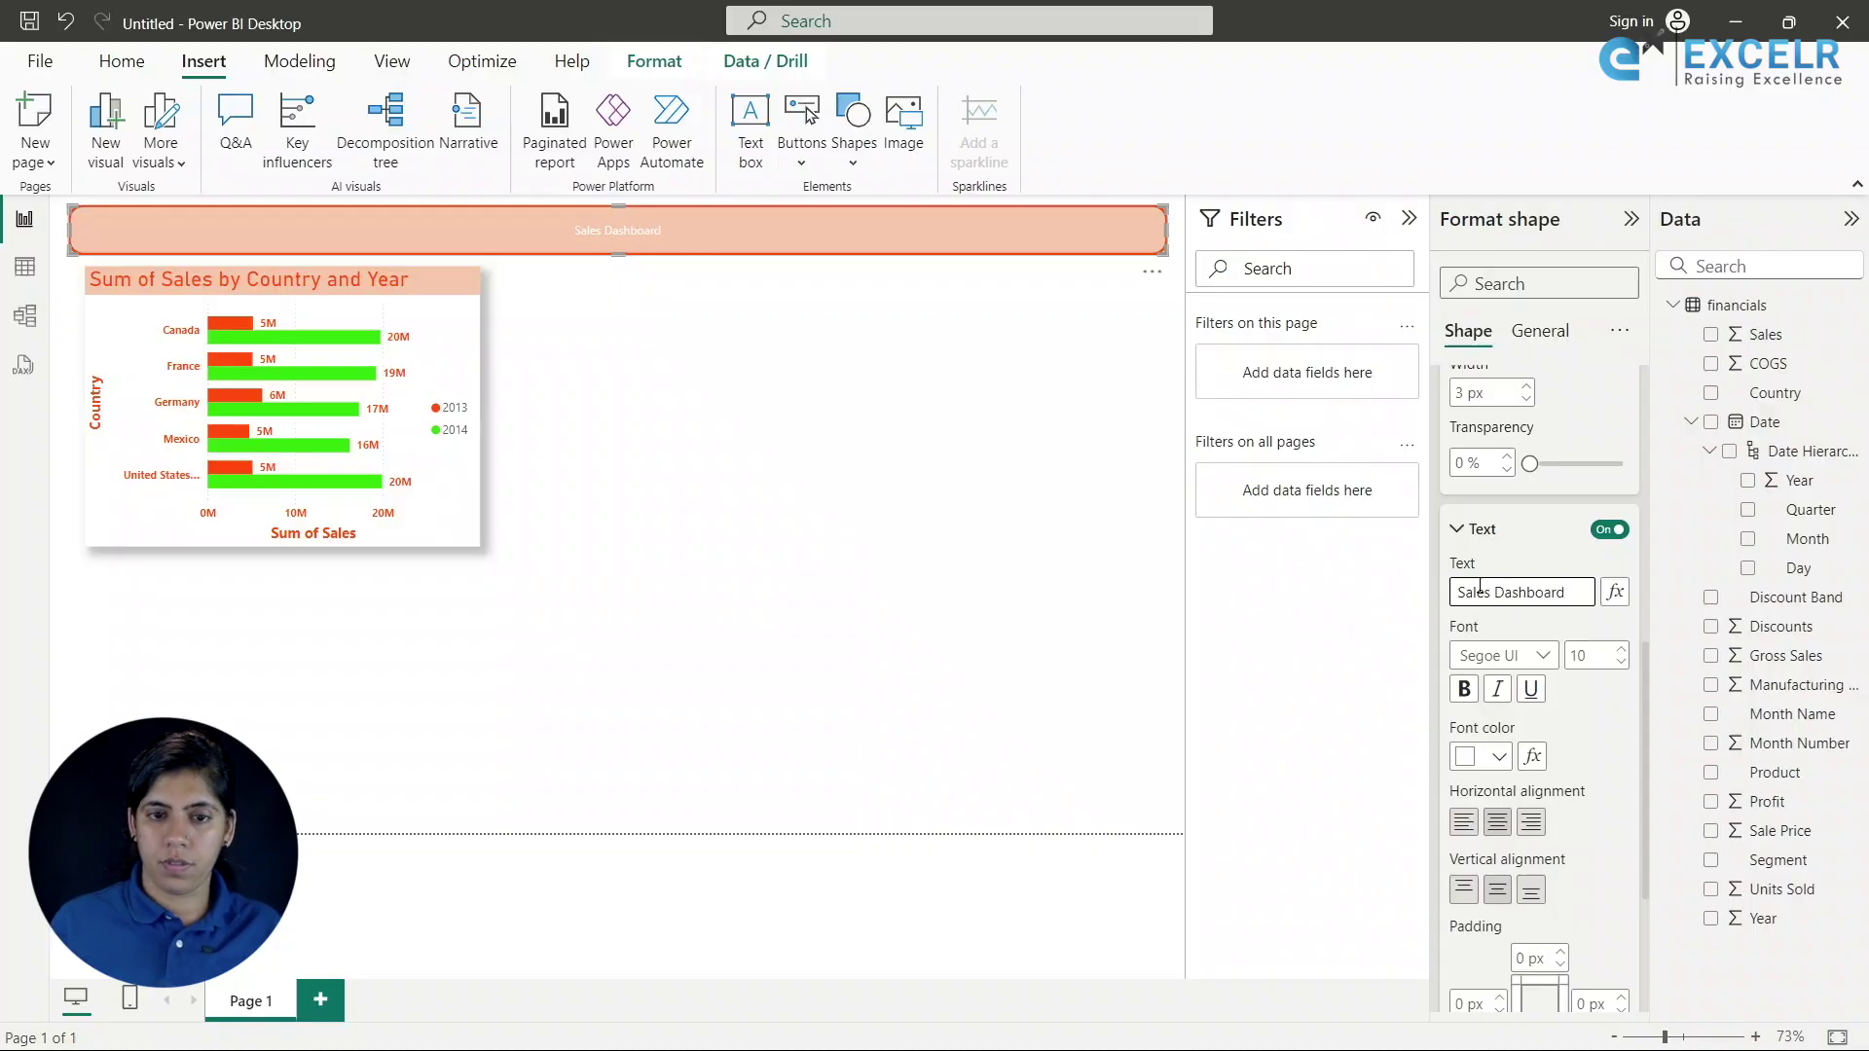
Format the banner text at size 20 in Segoe UI Bold with the recently used orange-red color.
left_click(1619, 649)
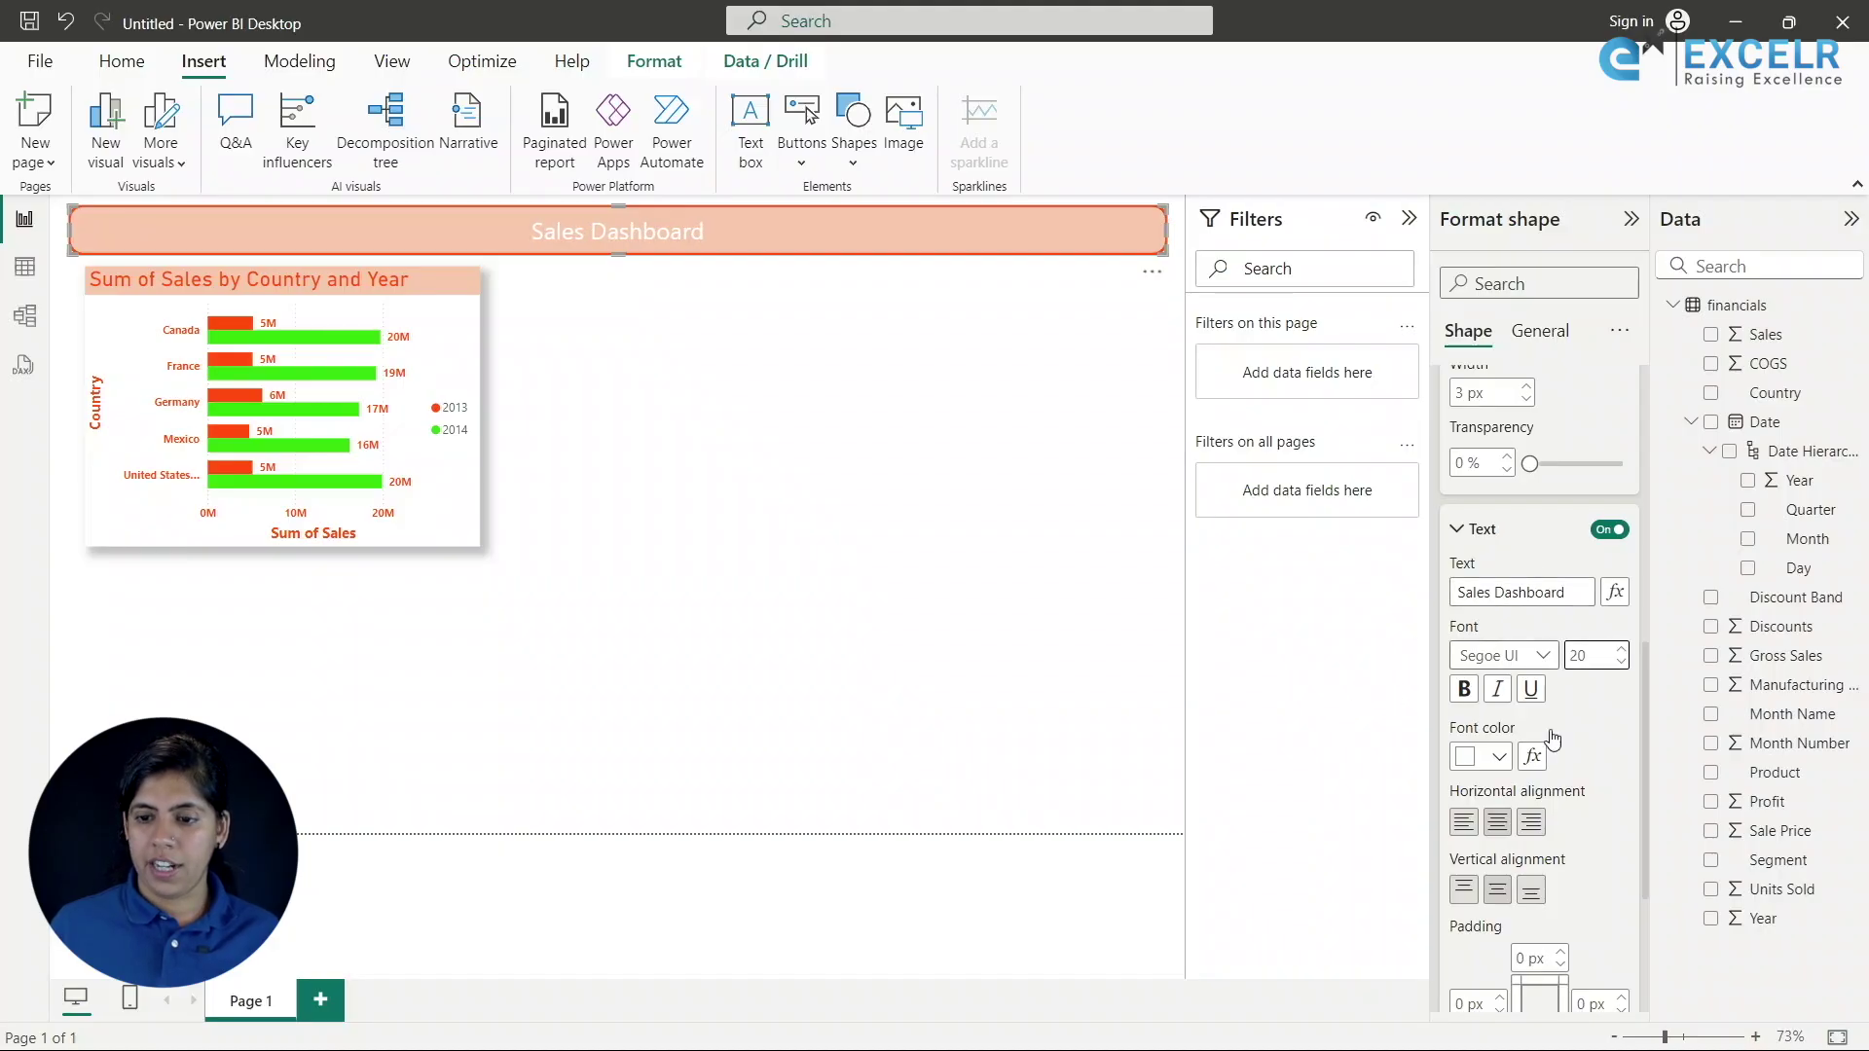
left_click(1499, 756)
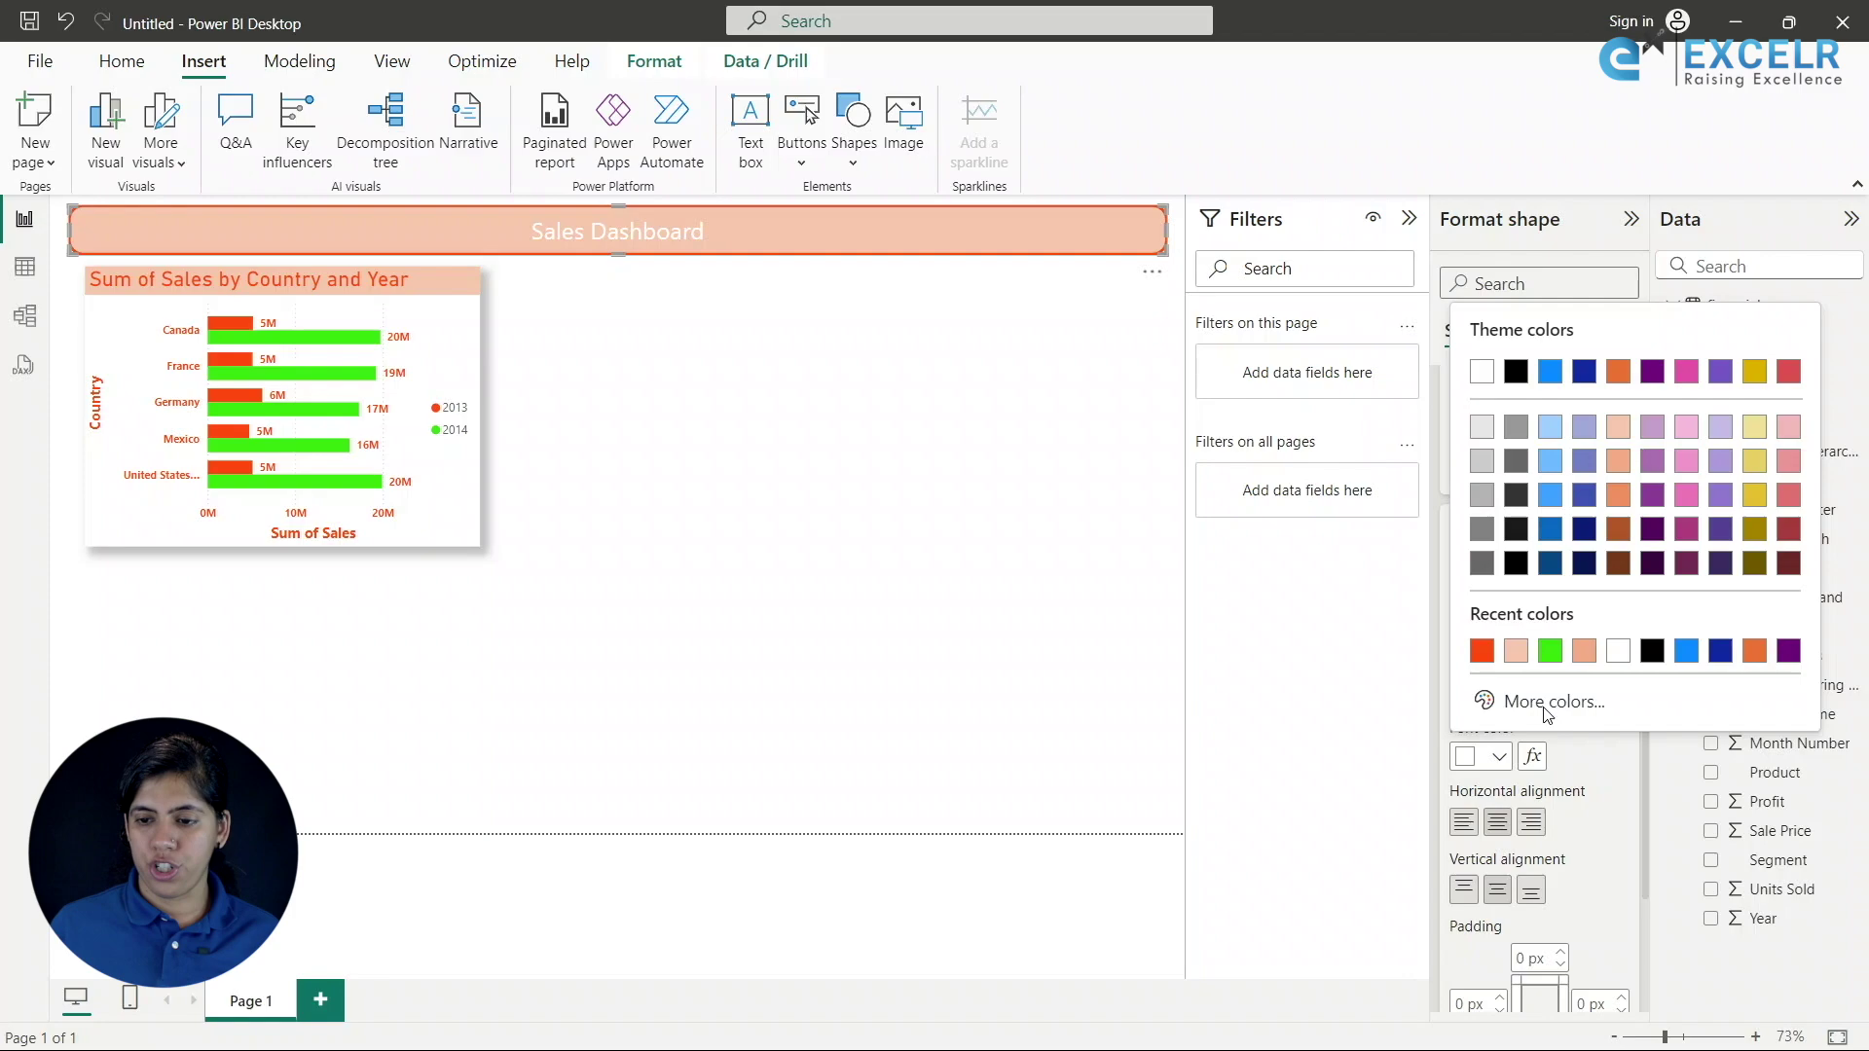
left_click(1481, 651)
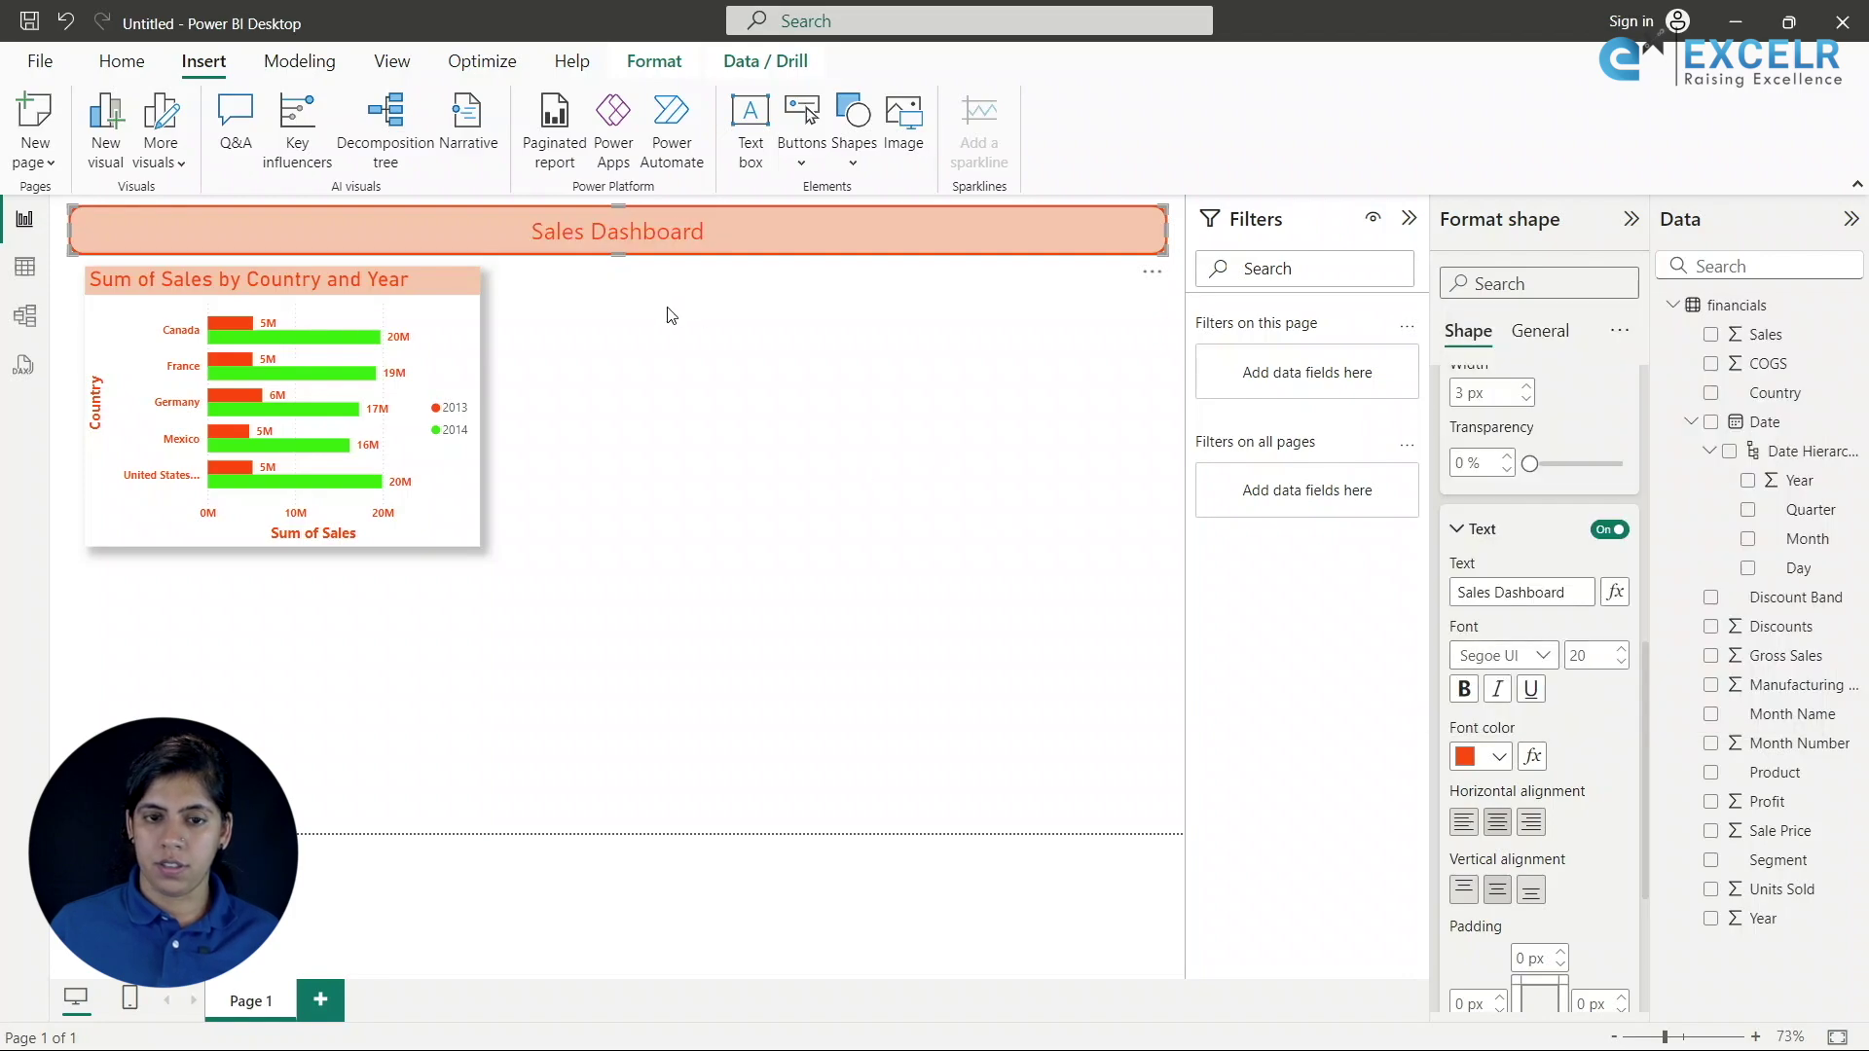
left_click(1552, 650)
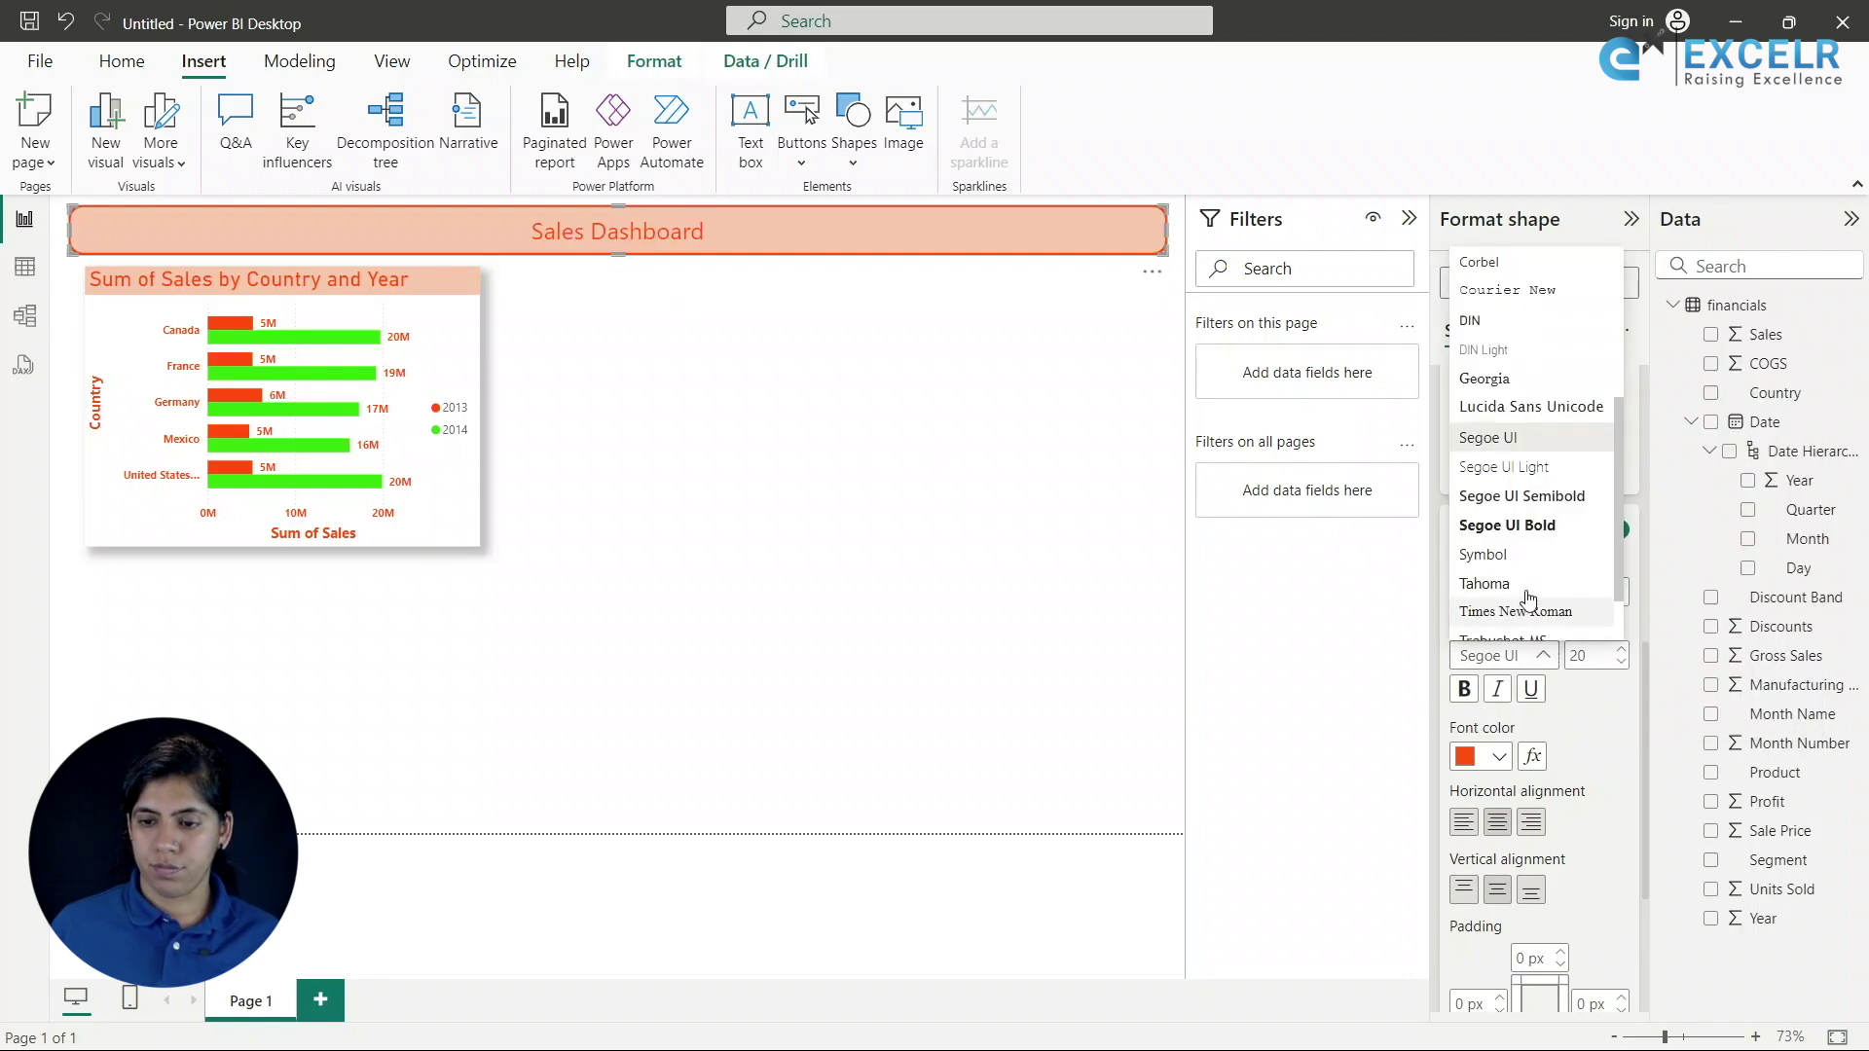
left_click(1513, 528)
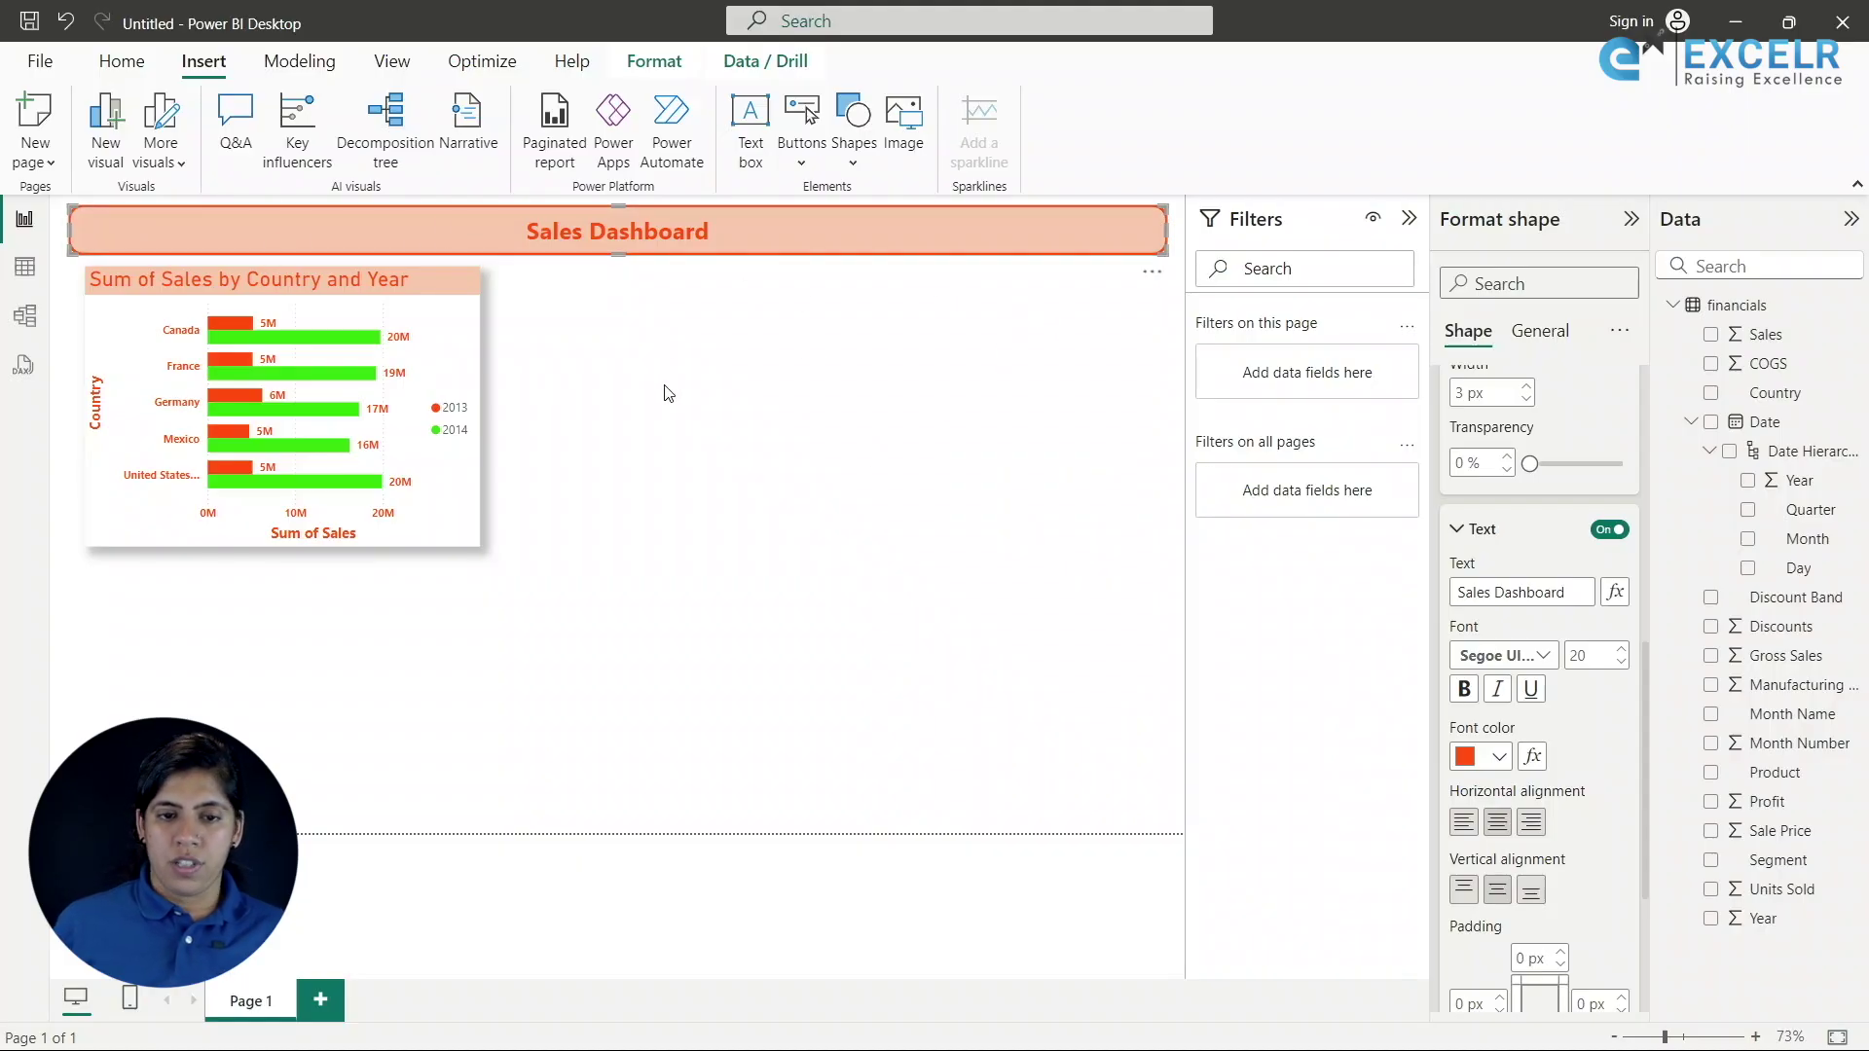
Turn on the divider below the bar chart's title and color it with the recently used orange-red.
left_click(425, 296)
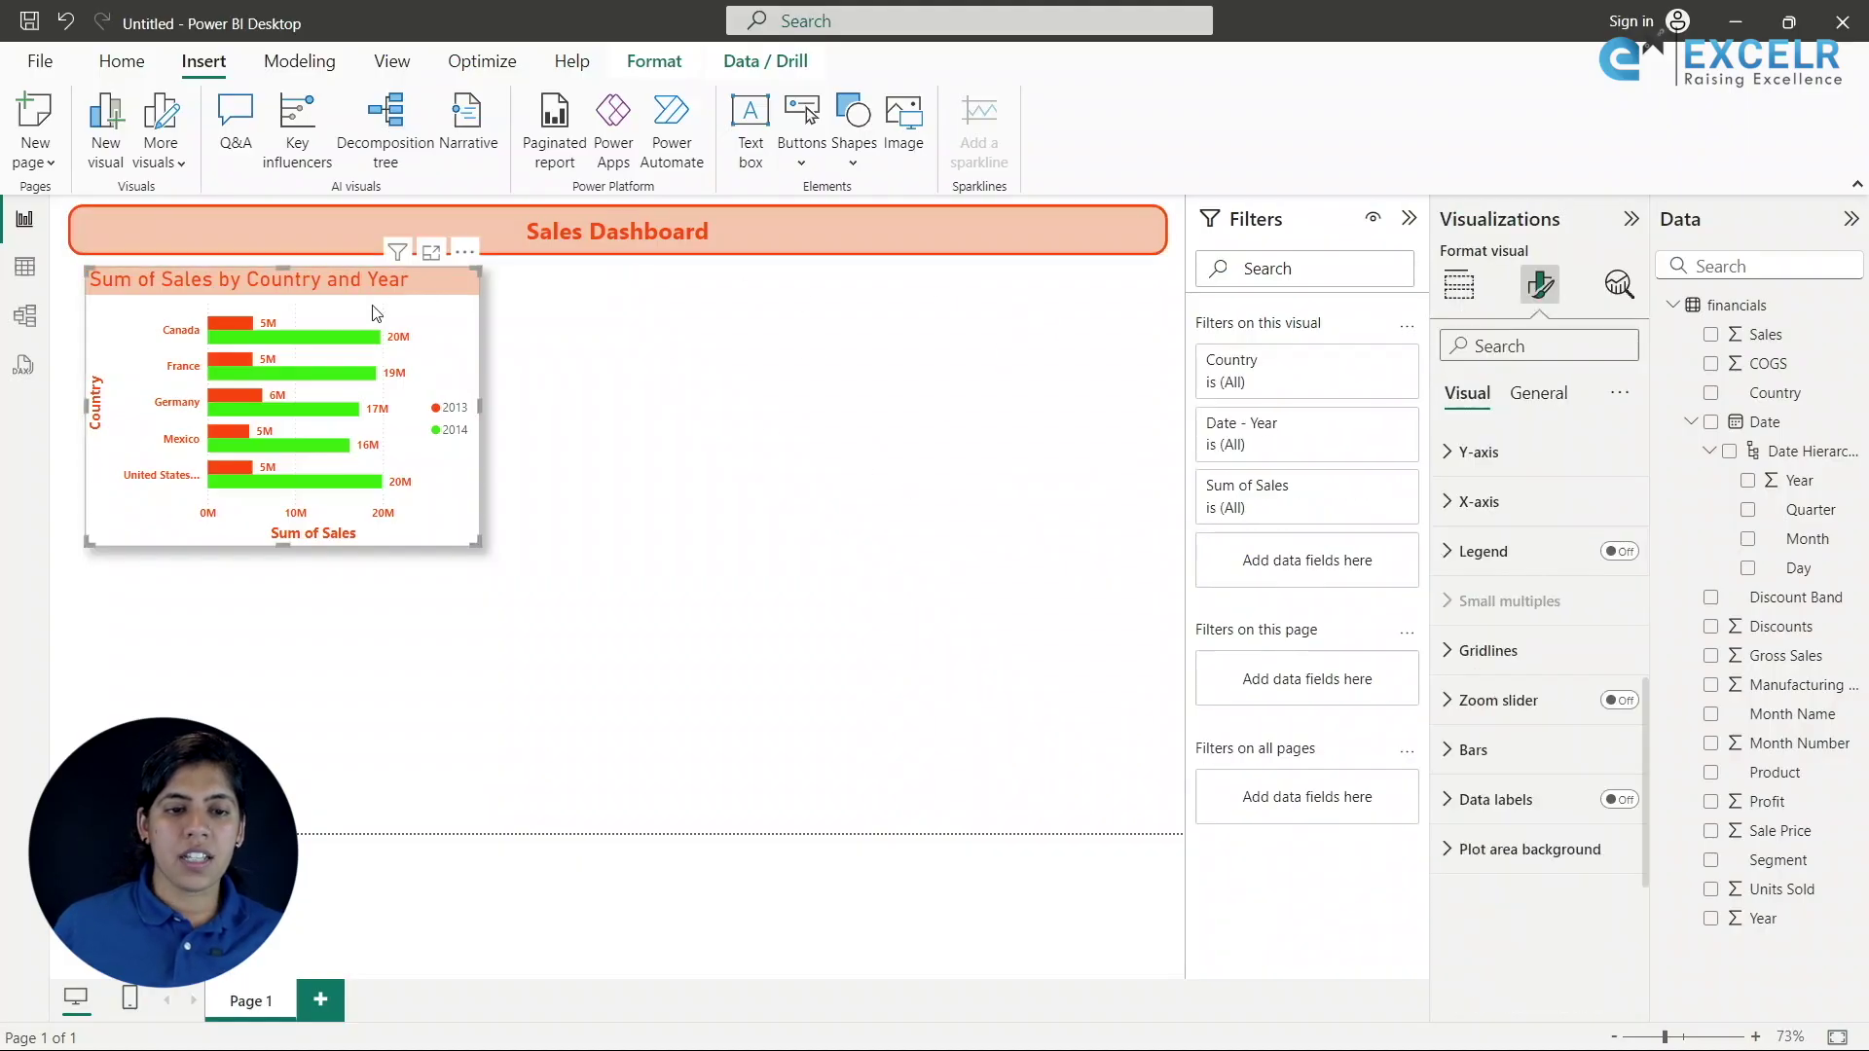
left_click(1548, 393)
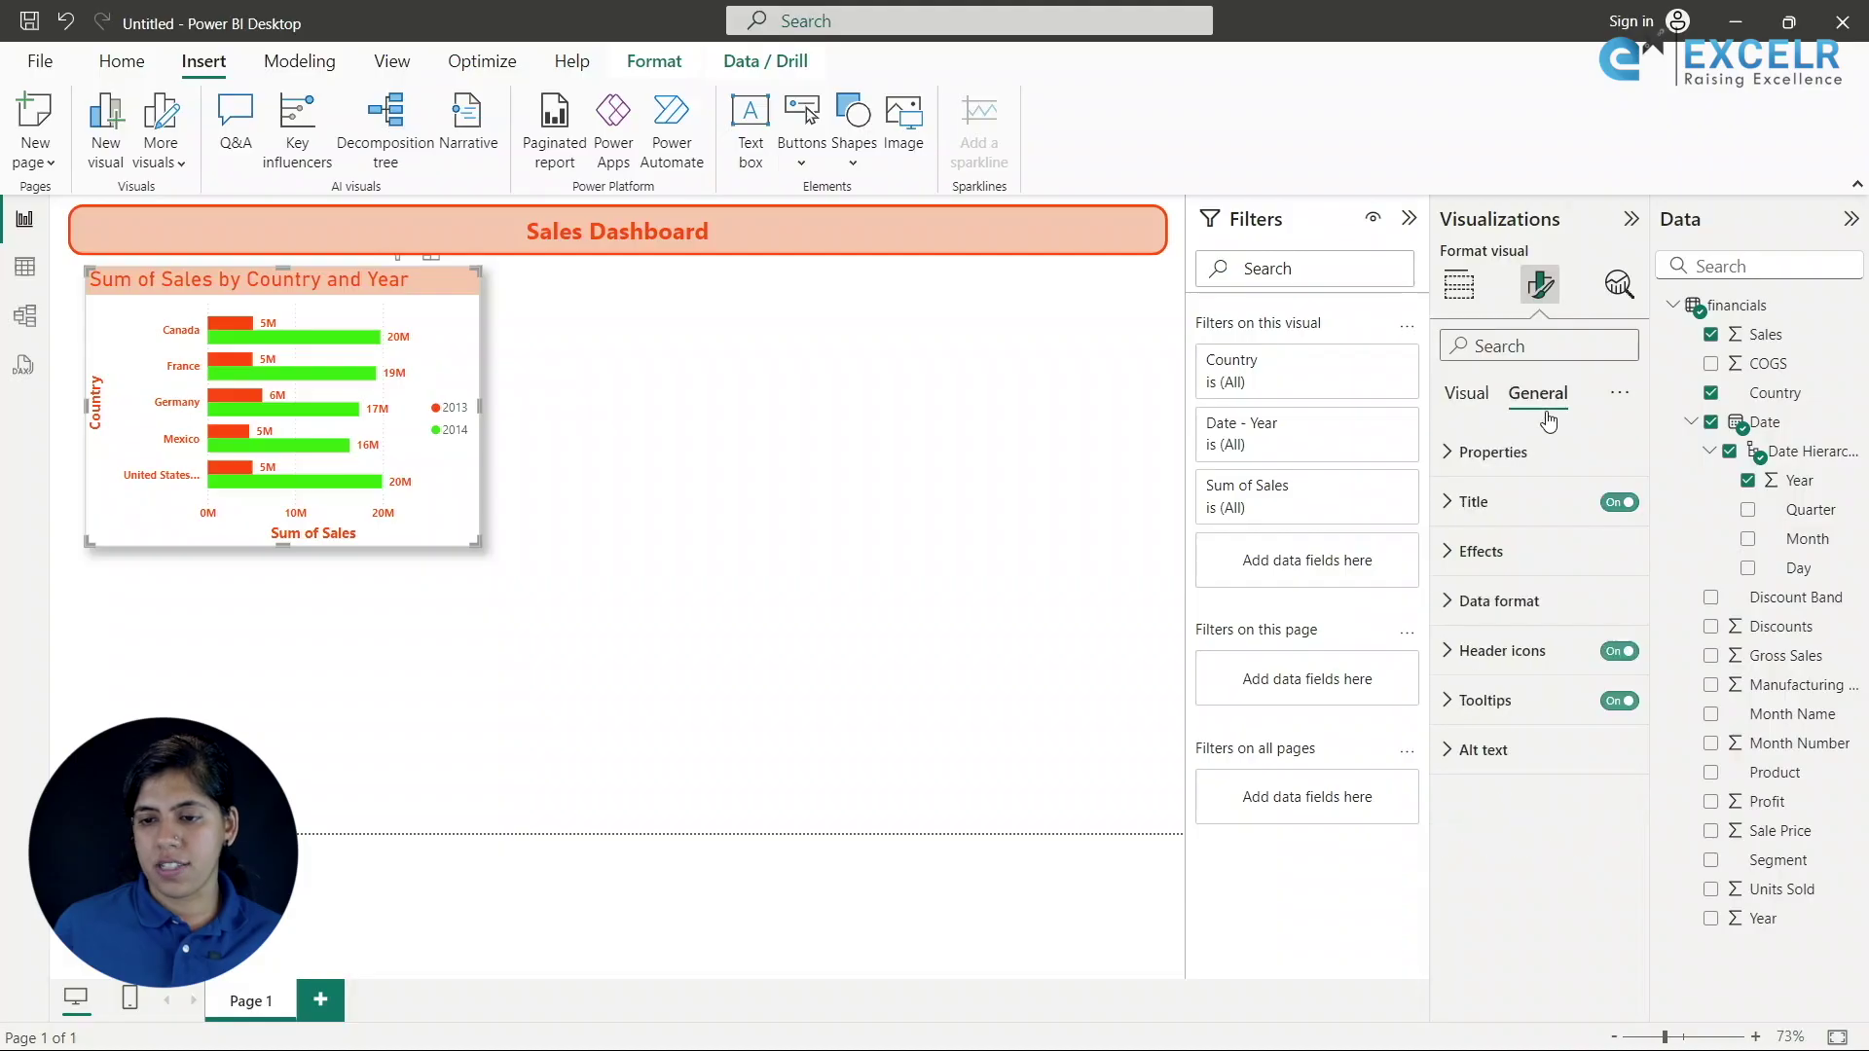
left_click(1472, 501)
scroll(1642, 737, "down", 5)
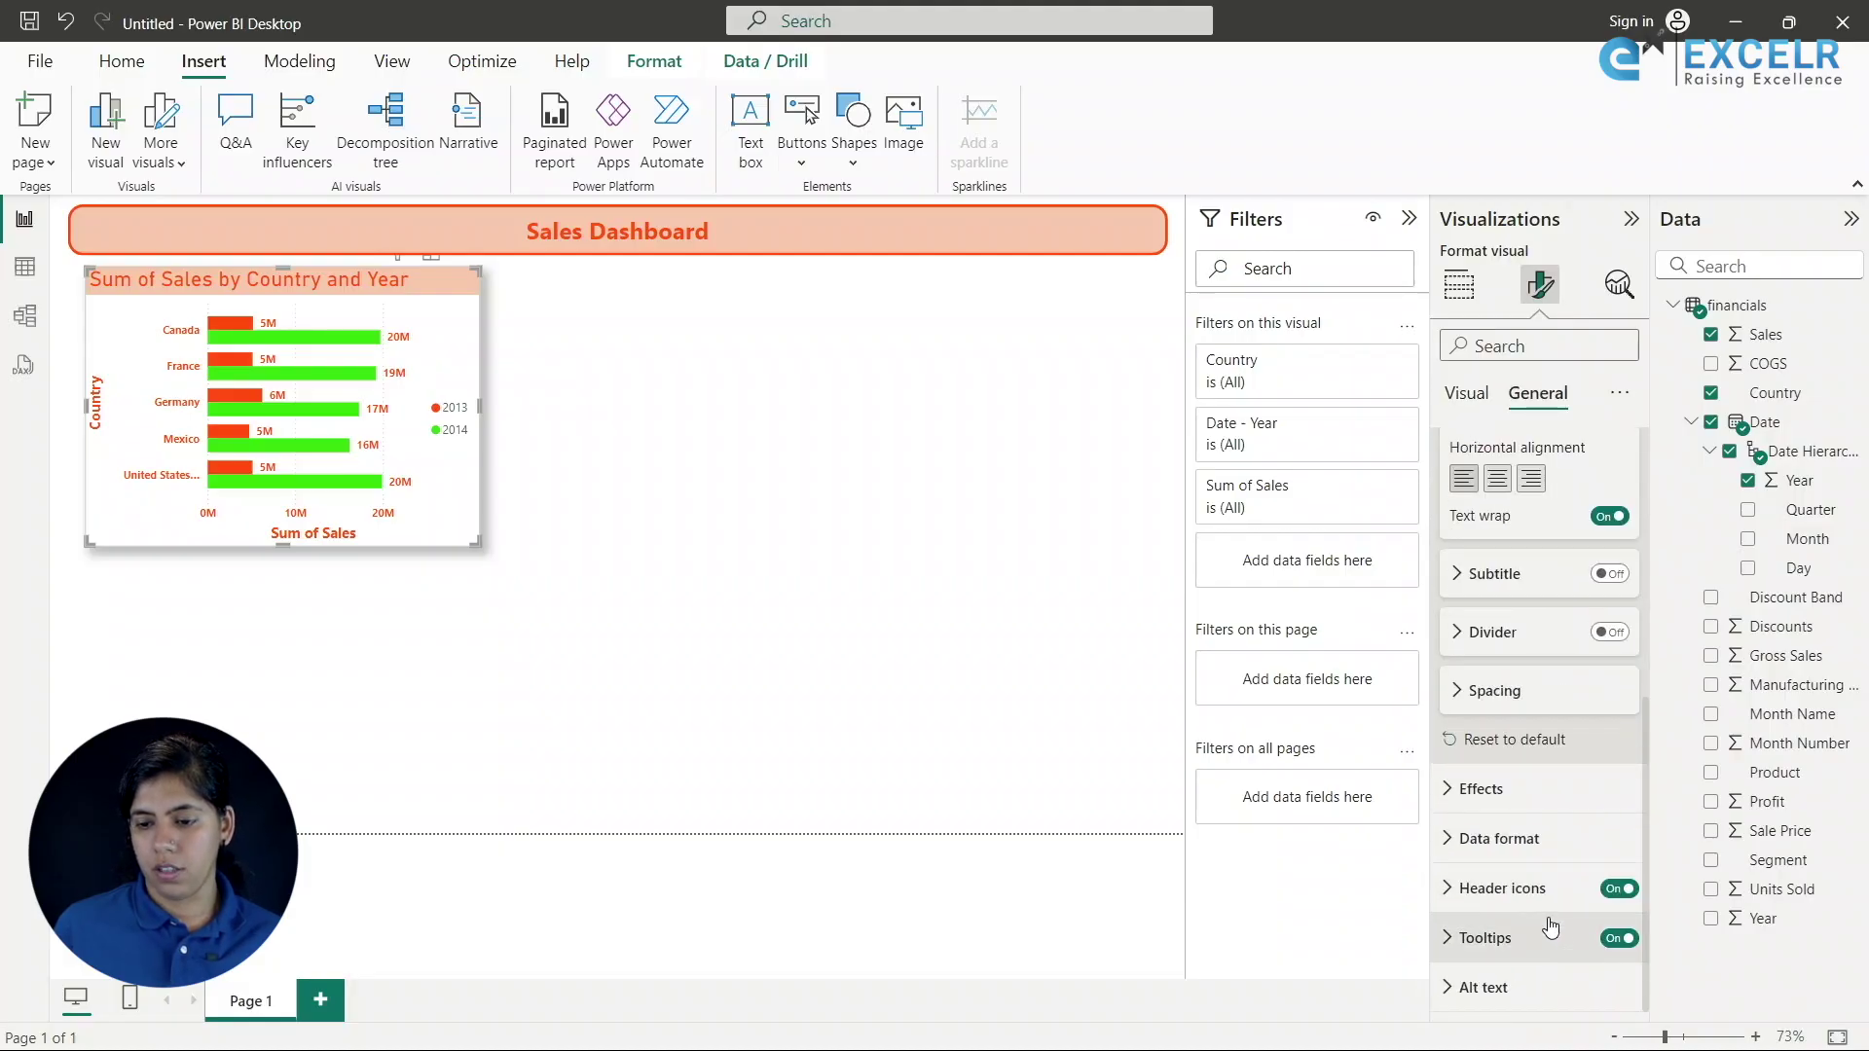
left_click(1610, 632)
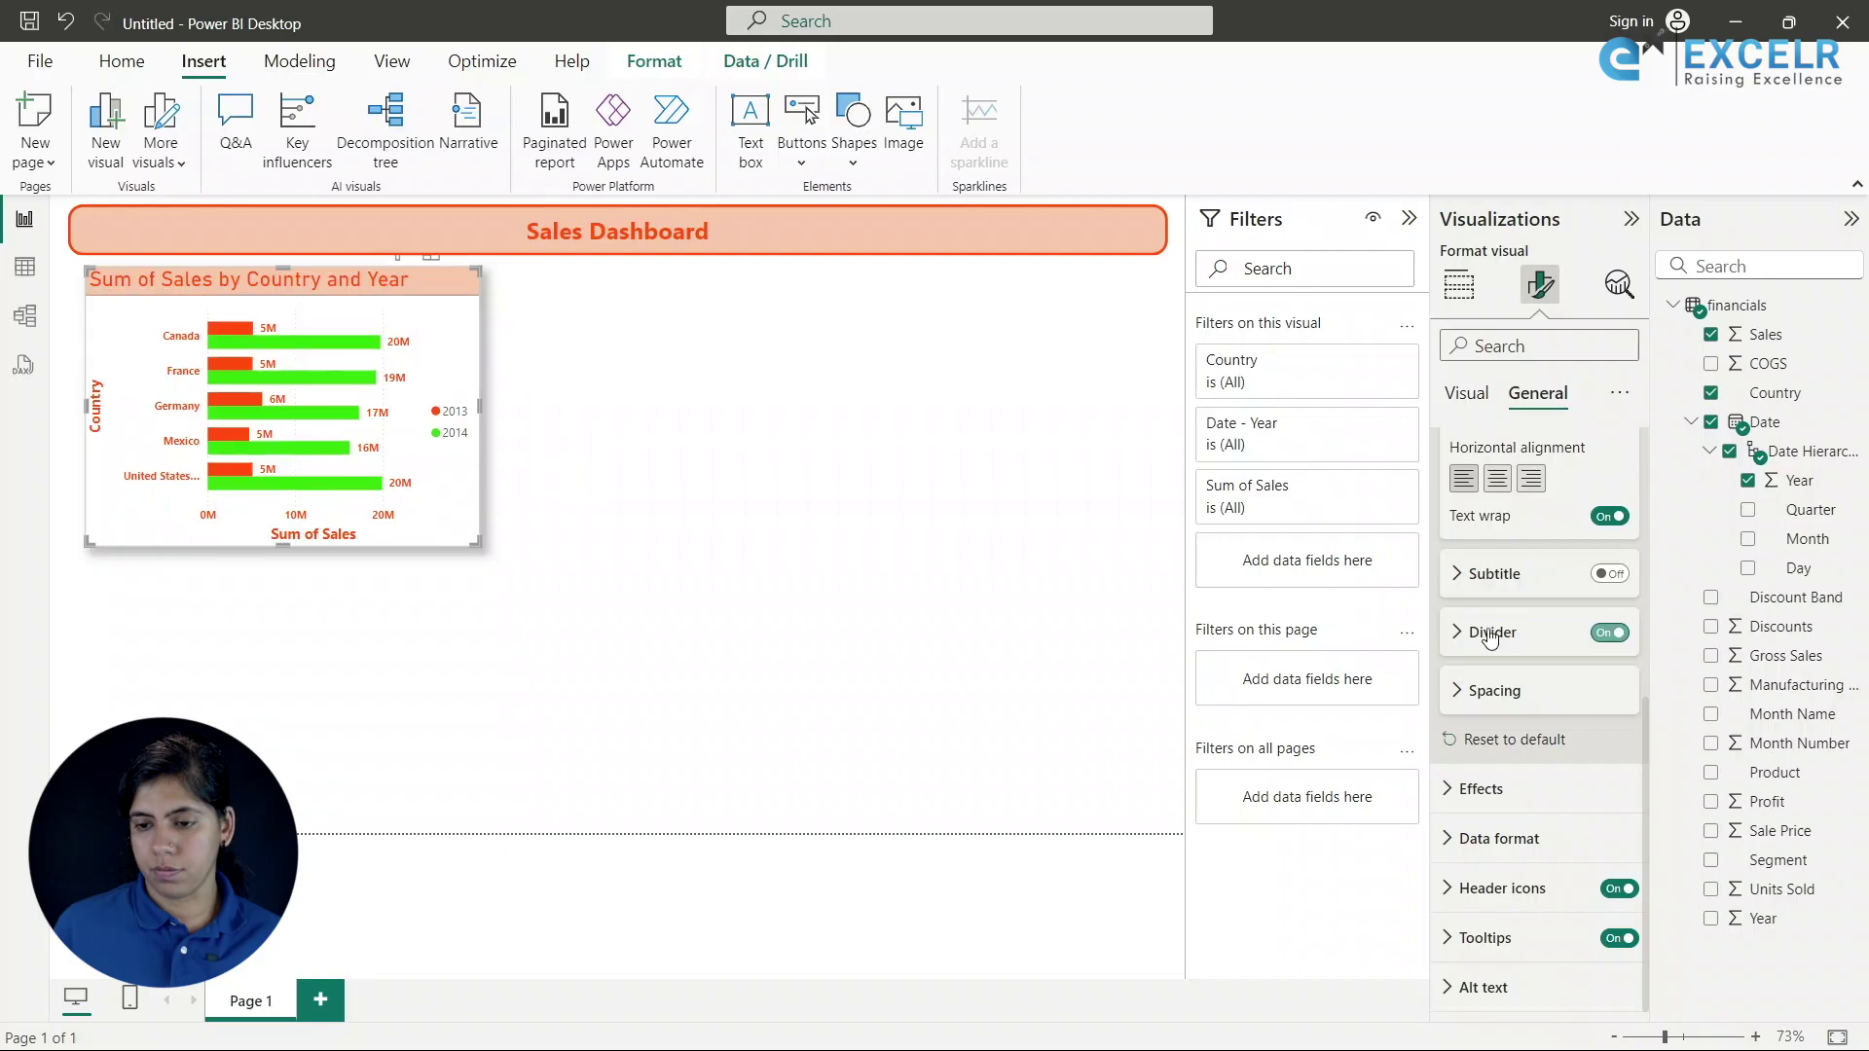
left_click(1457, 631)
left_click(1481, 695)
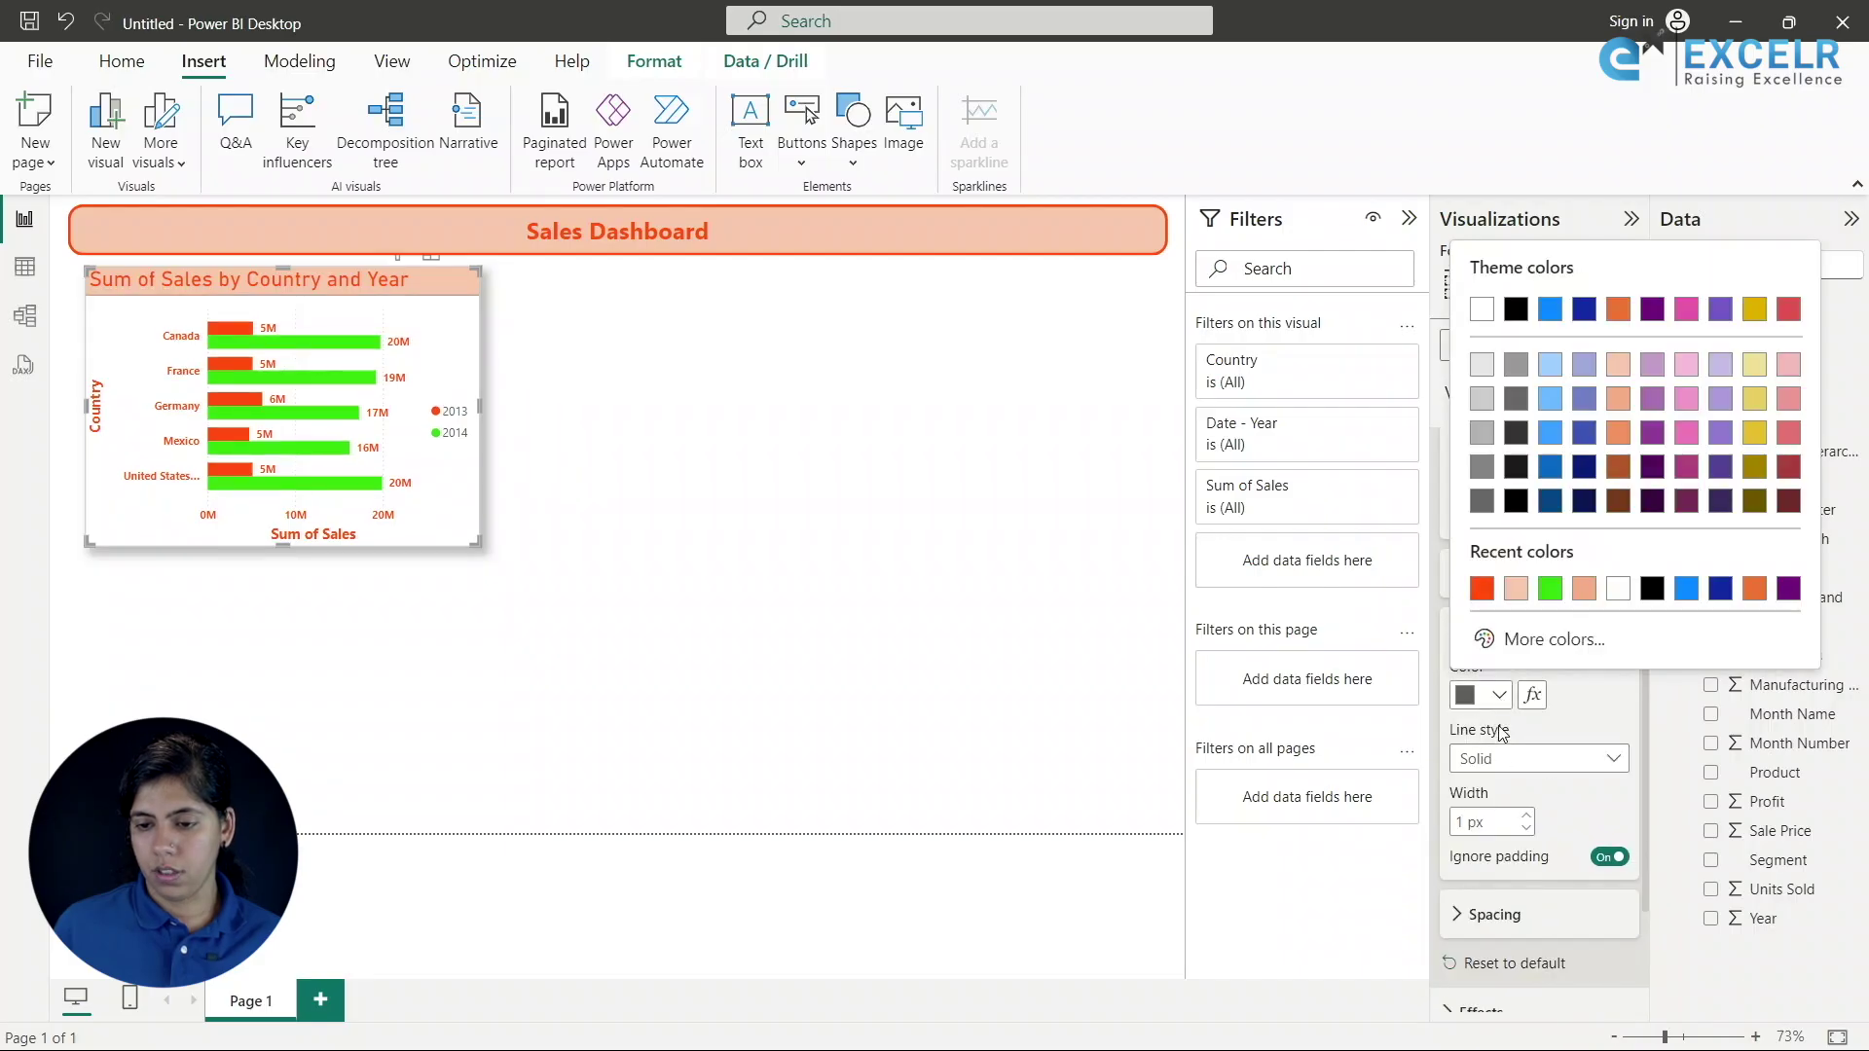
left_click(1485, 591)
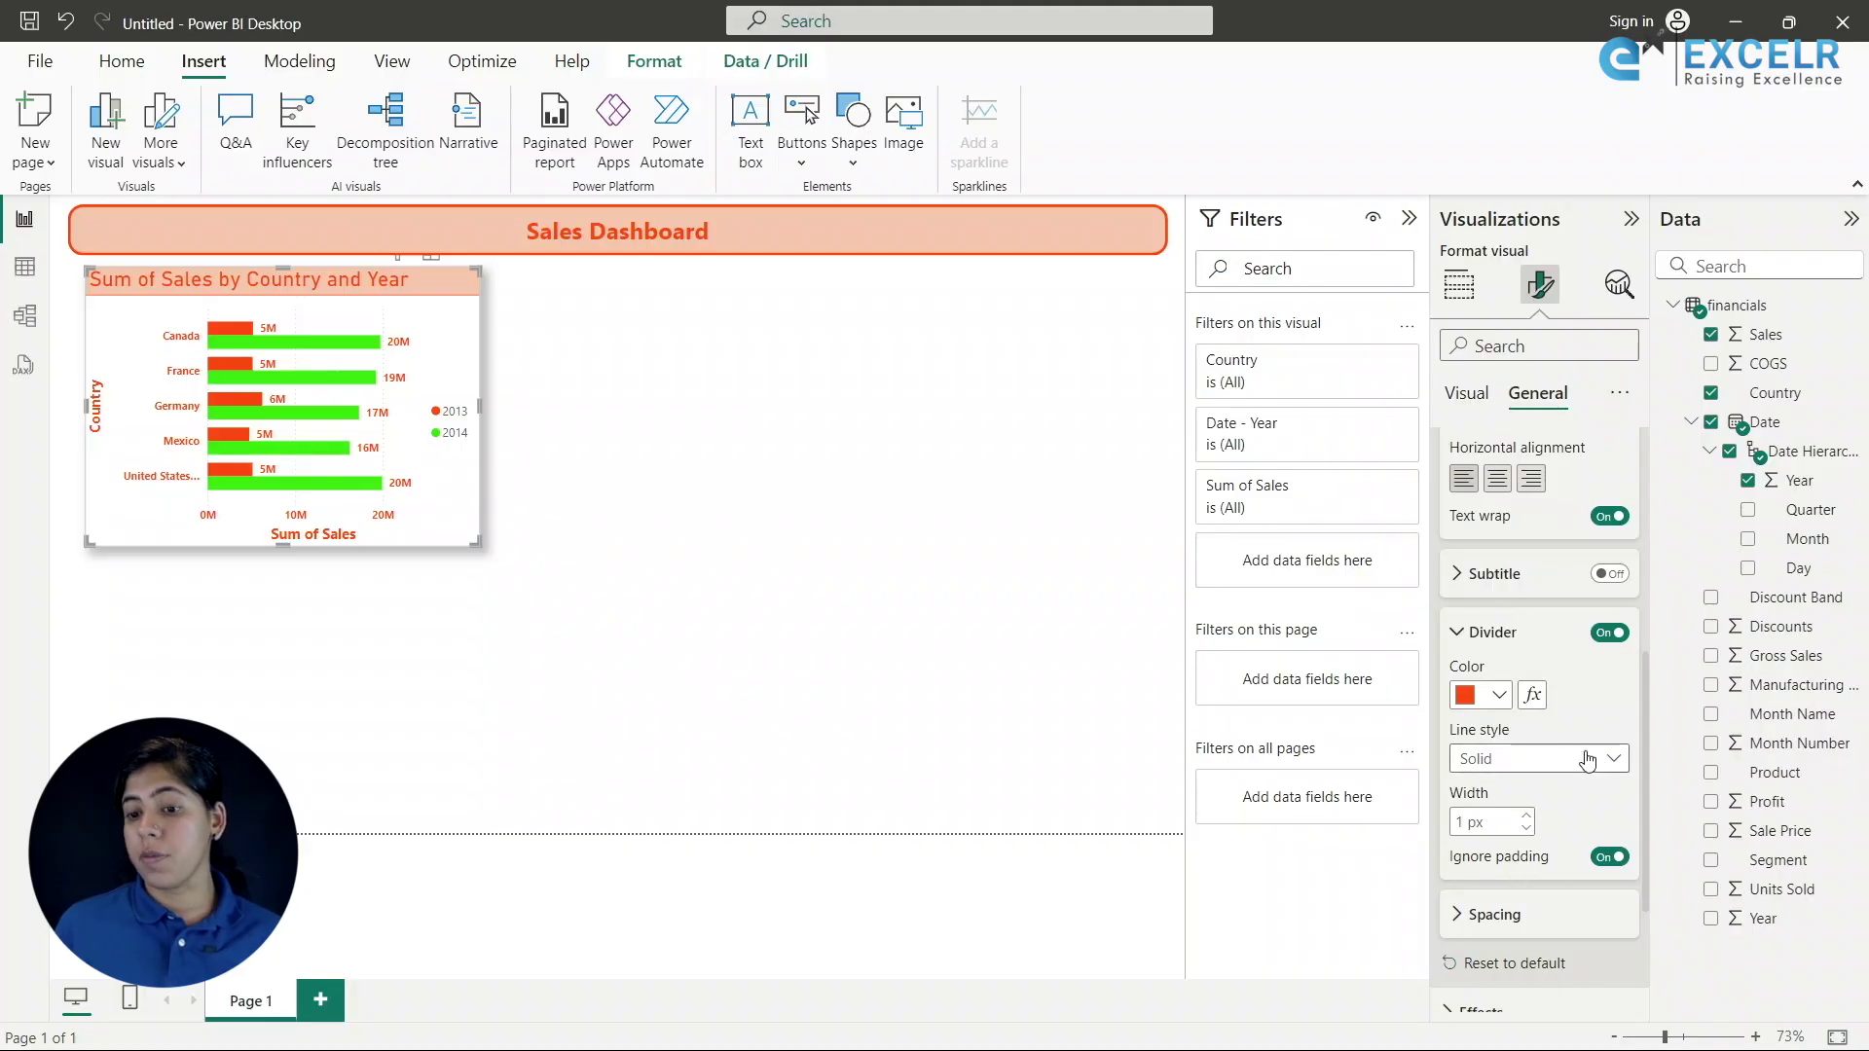
Increase the width of the bar chart's title divider to make the line thicker.
left_click(1525, 819)
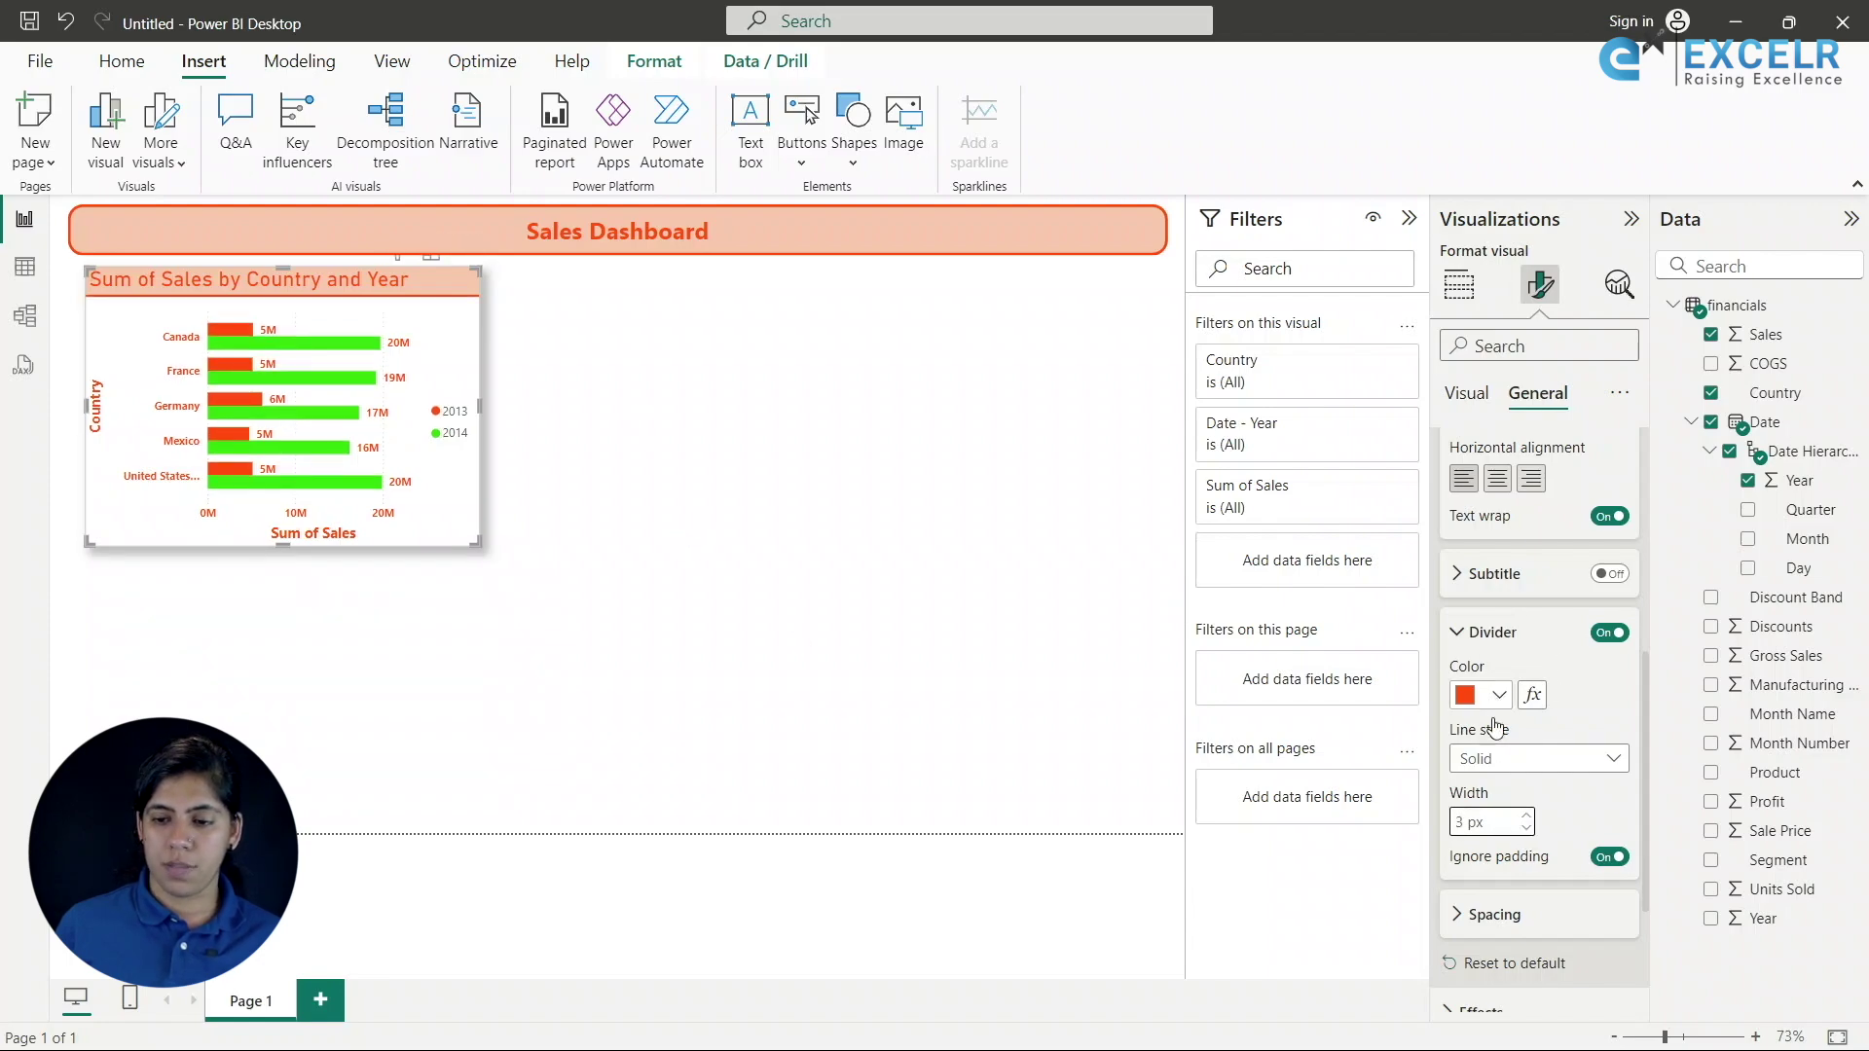
left_click(1526, 815)
left_click(907, 451)
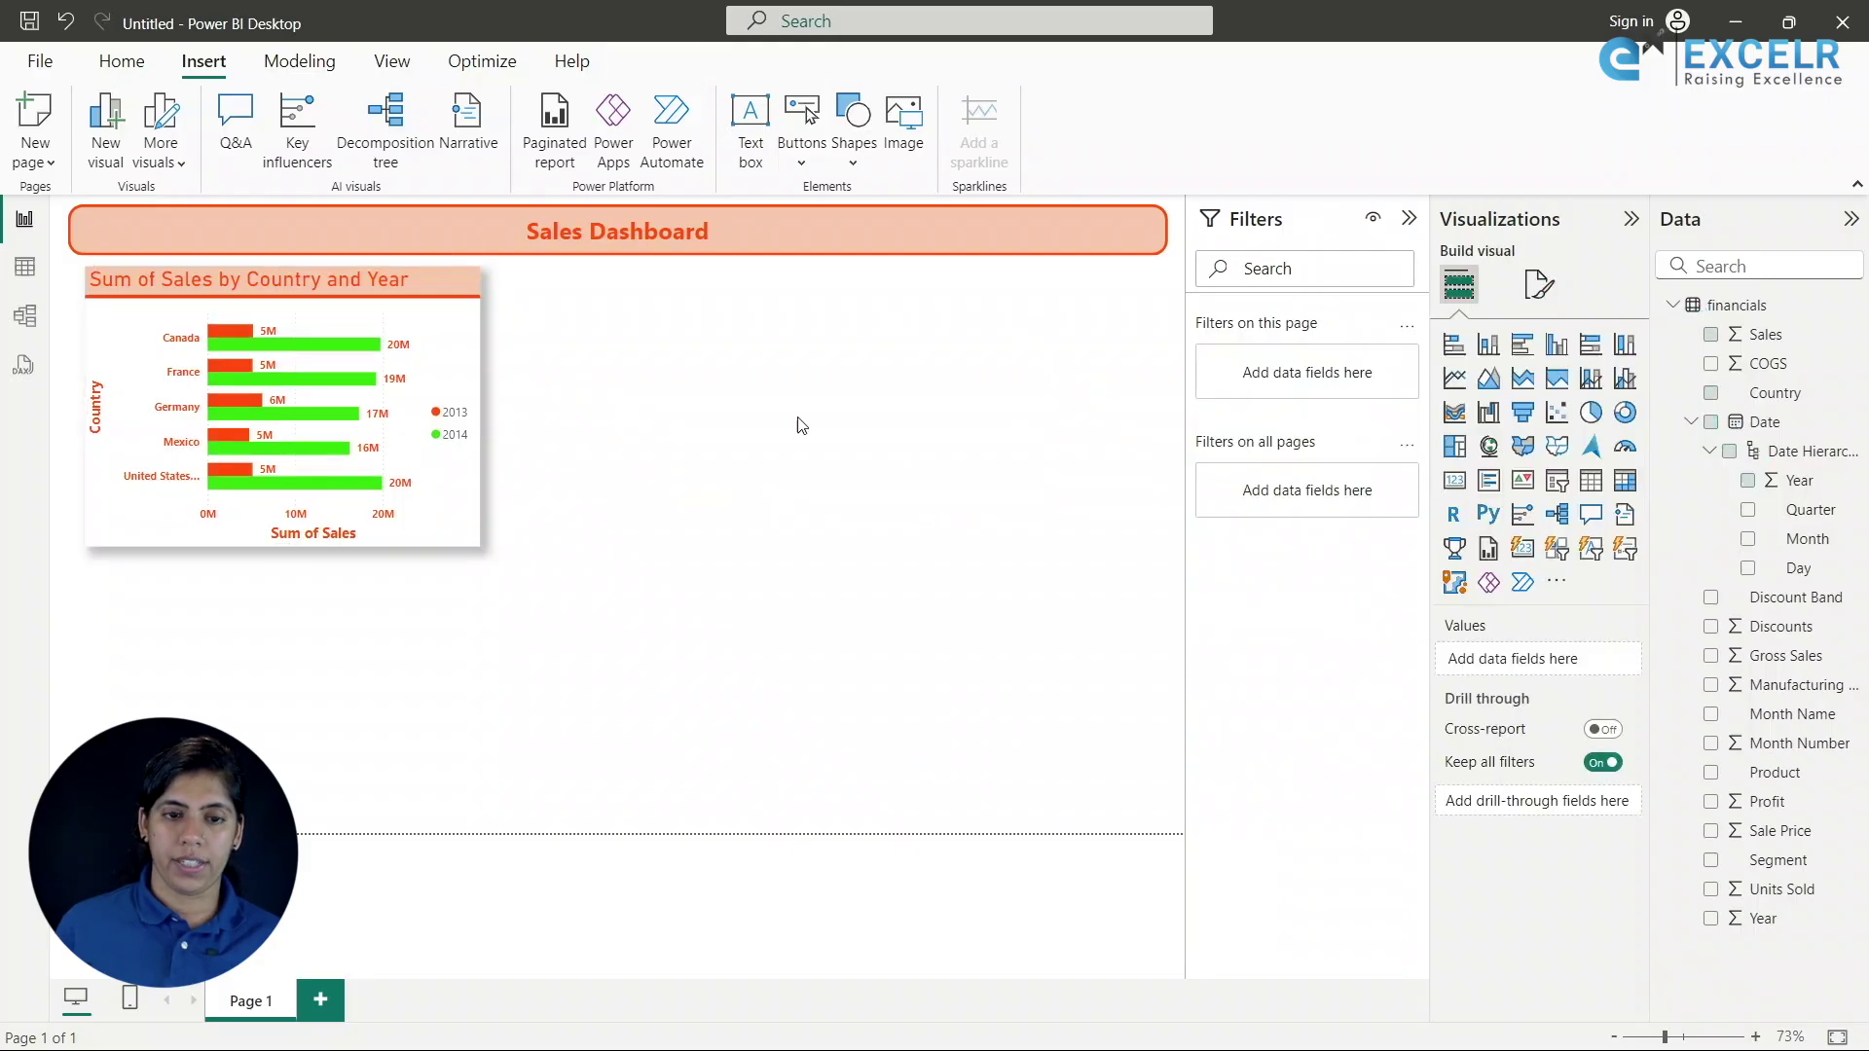
left_click(443, 332)
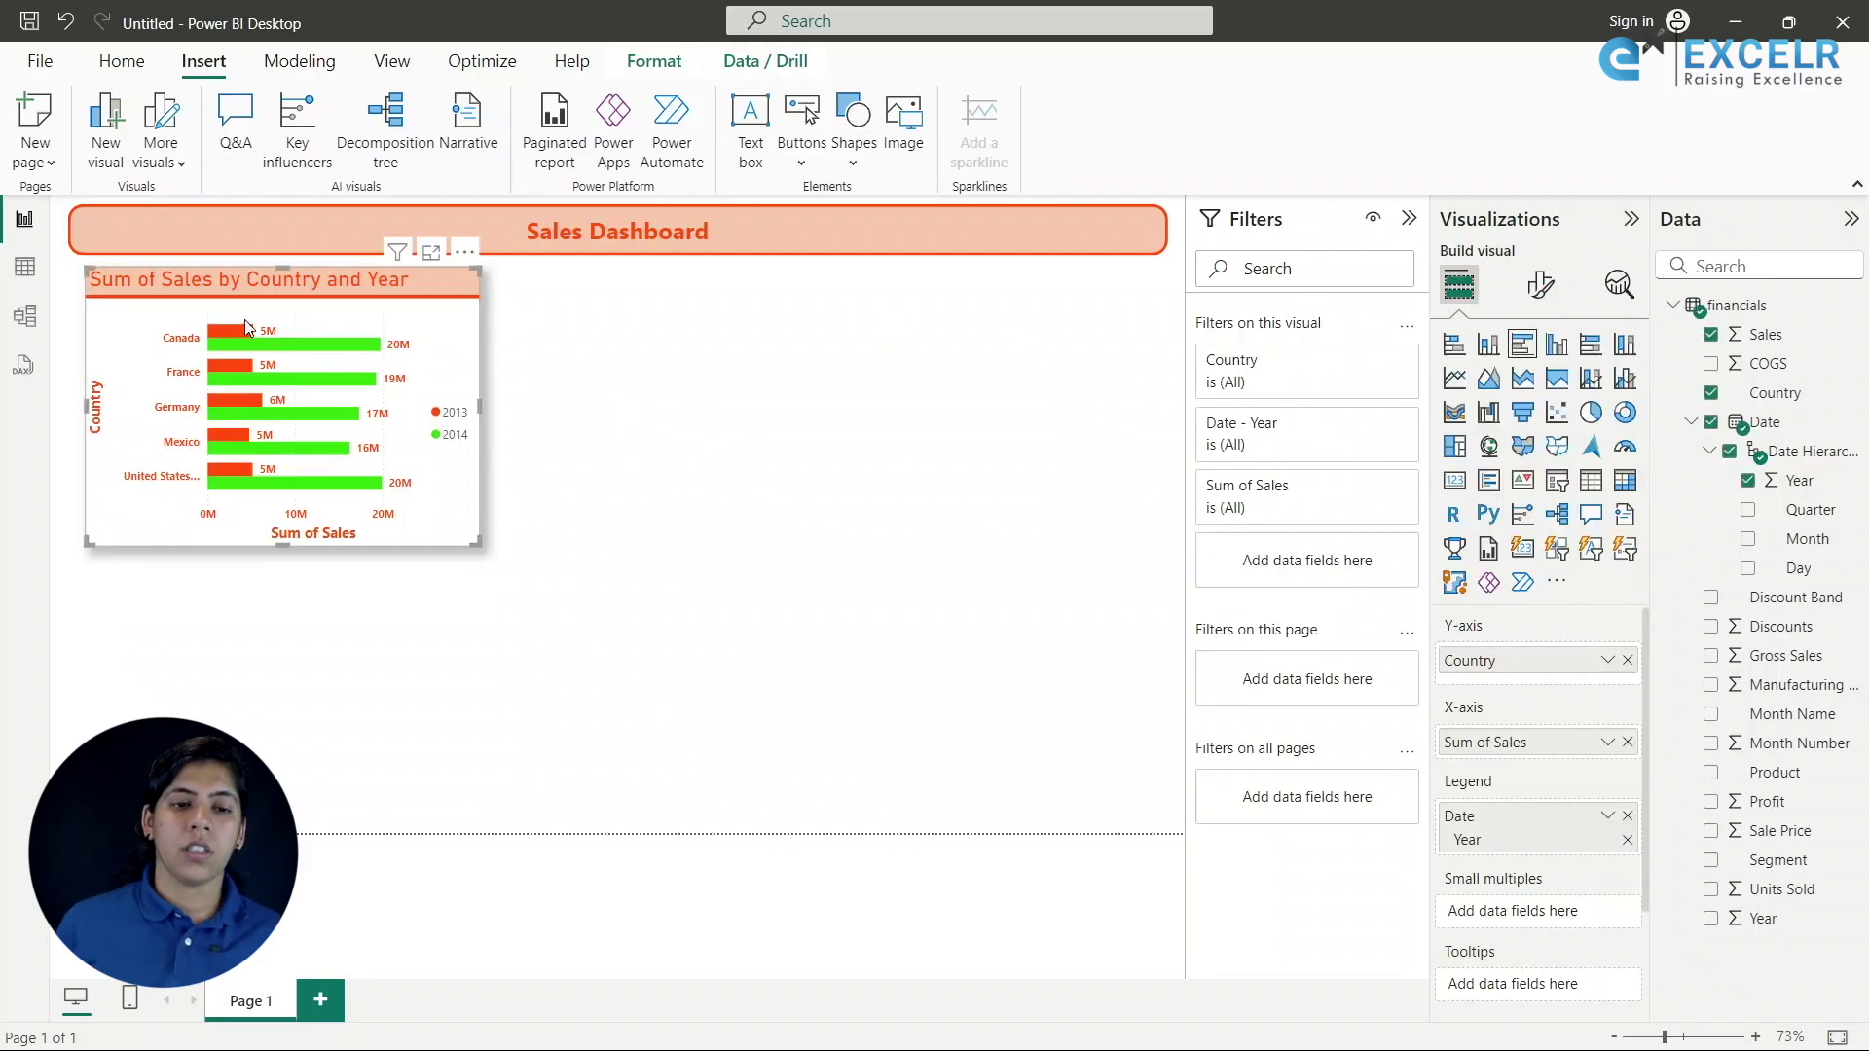
left_click(938, 489)
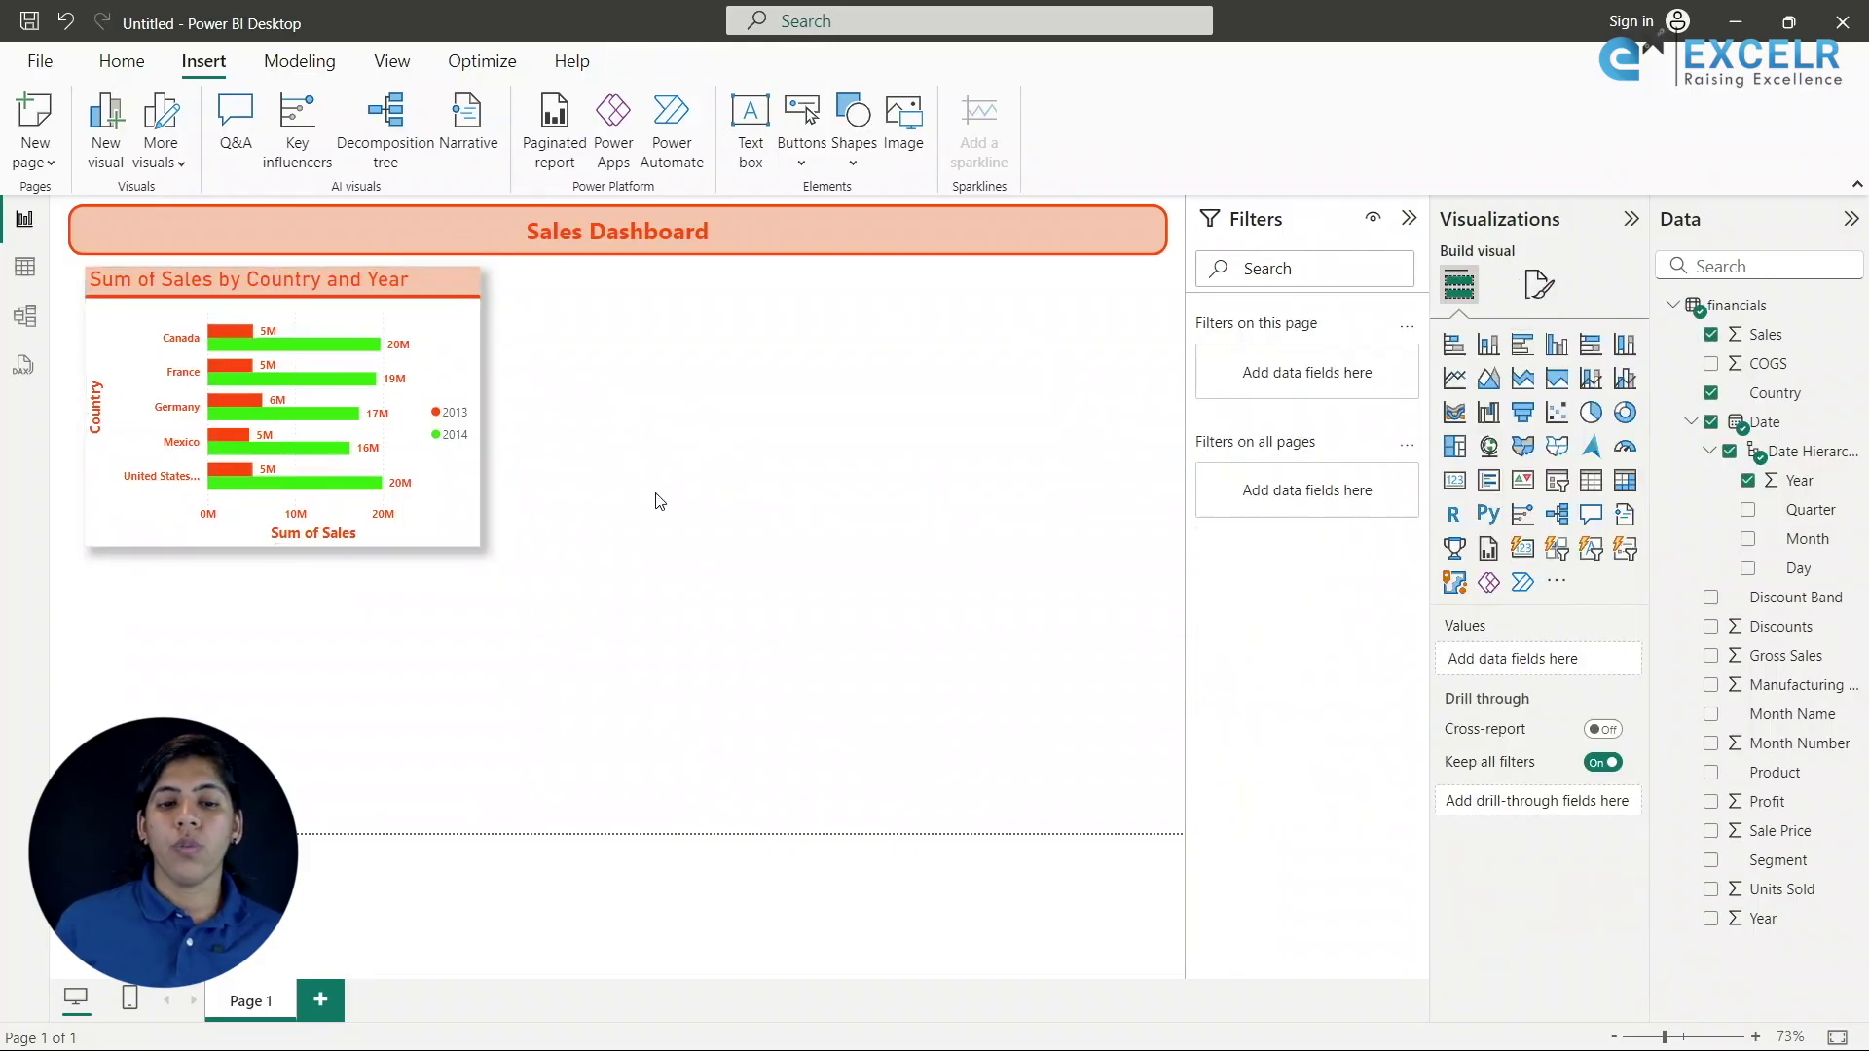
left_click(443, 370)
left_click(685, 417)
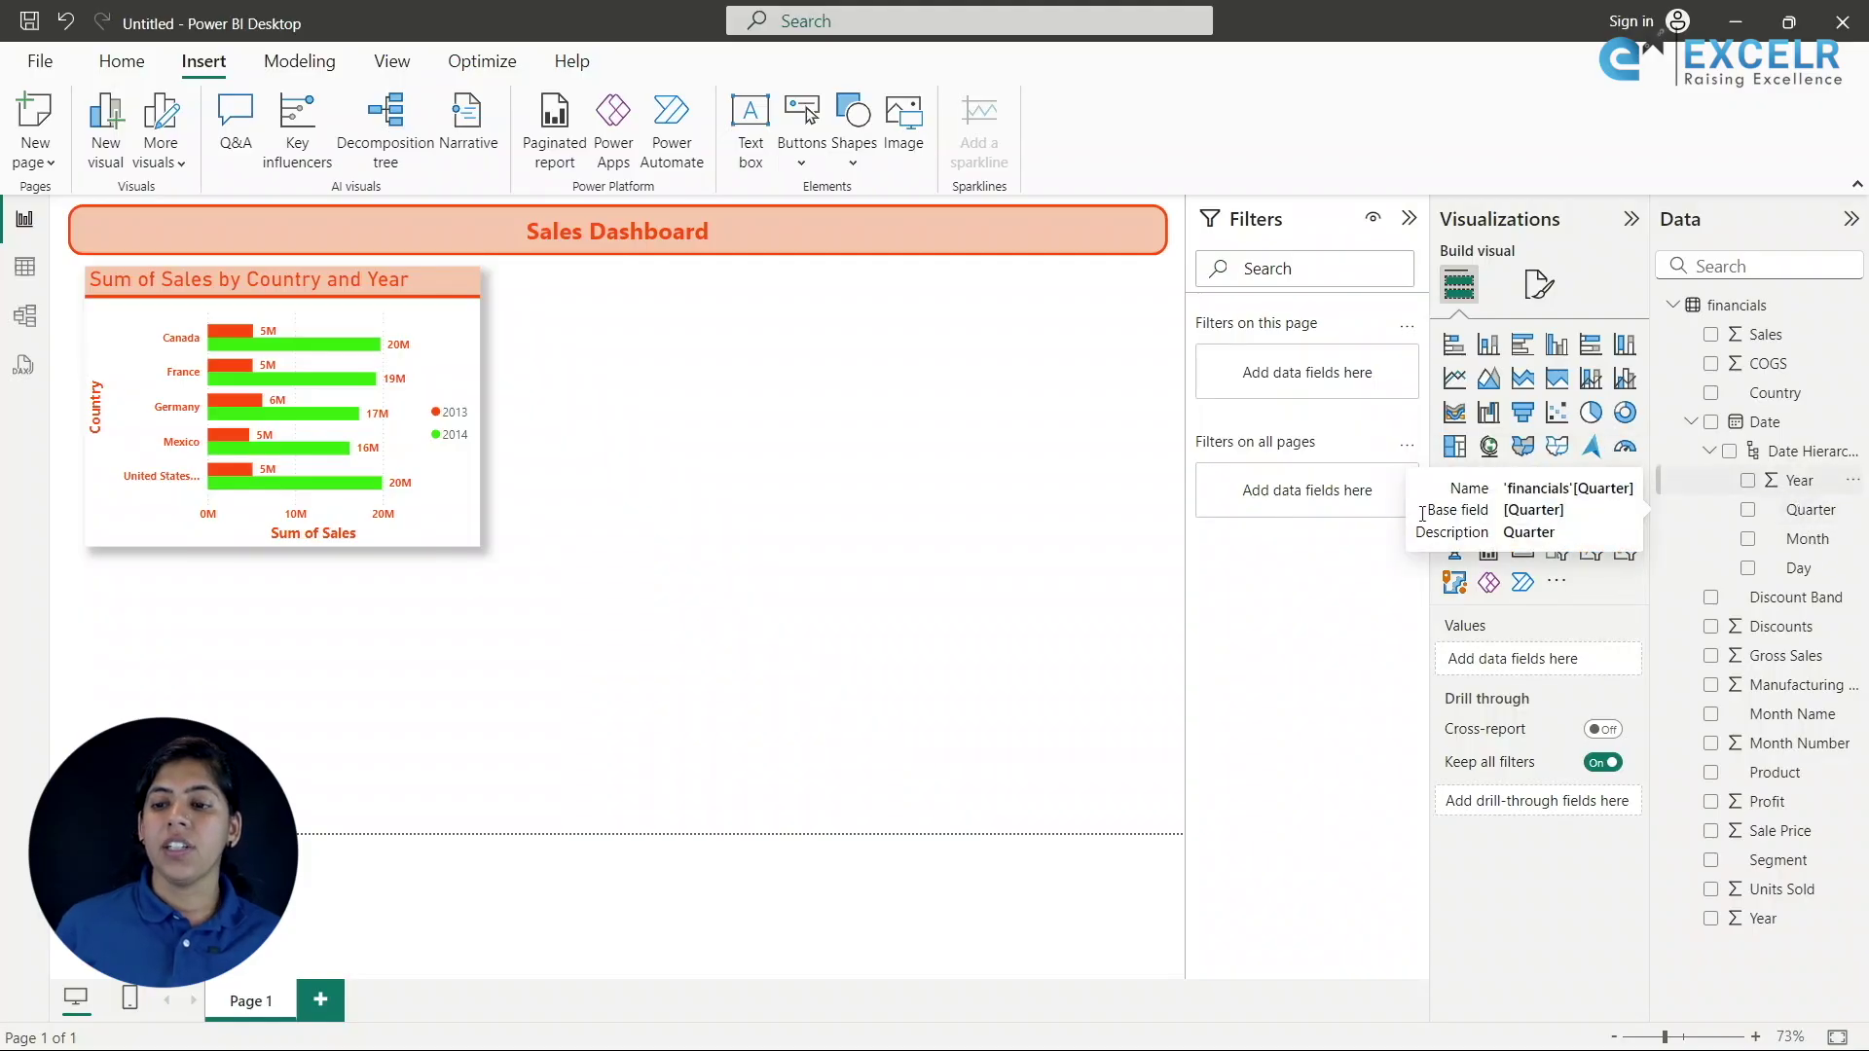
Insert a line chart below the bar chart and resize it to span the full width of the banner.
left_click(1453, 379)
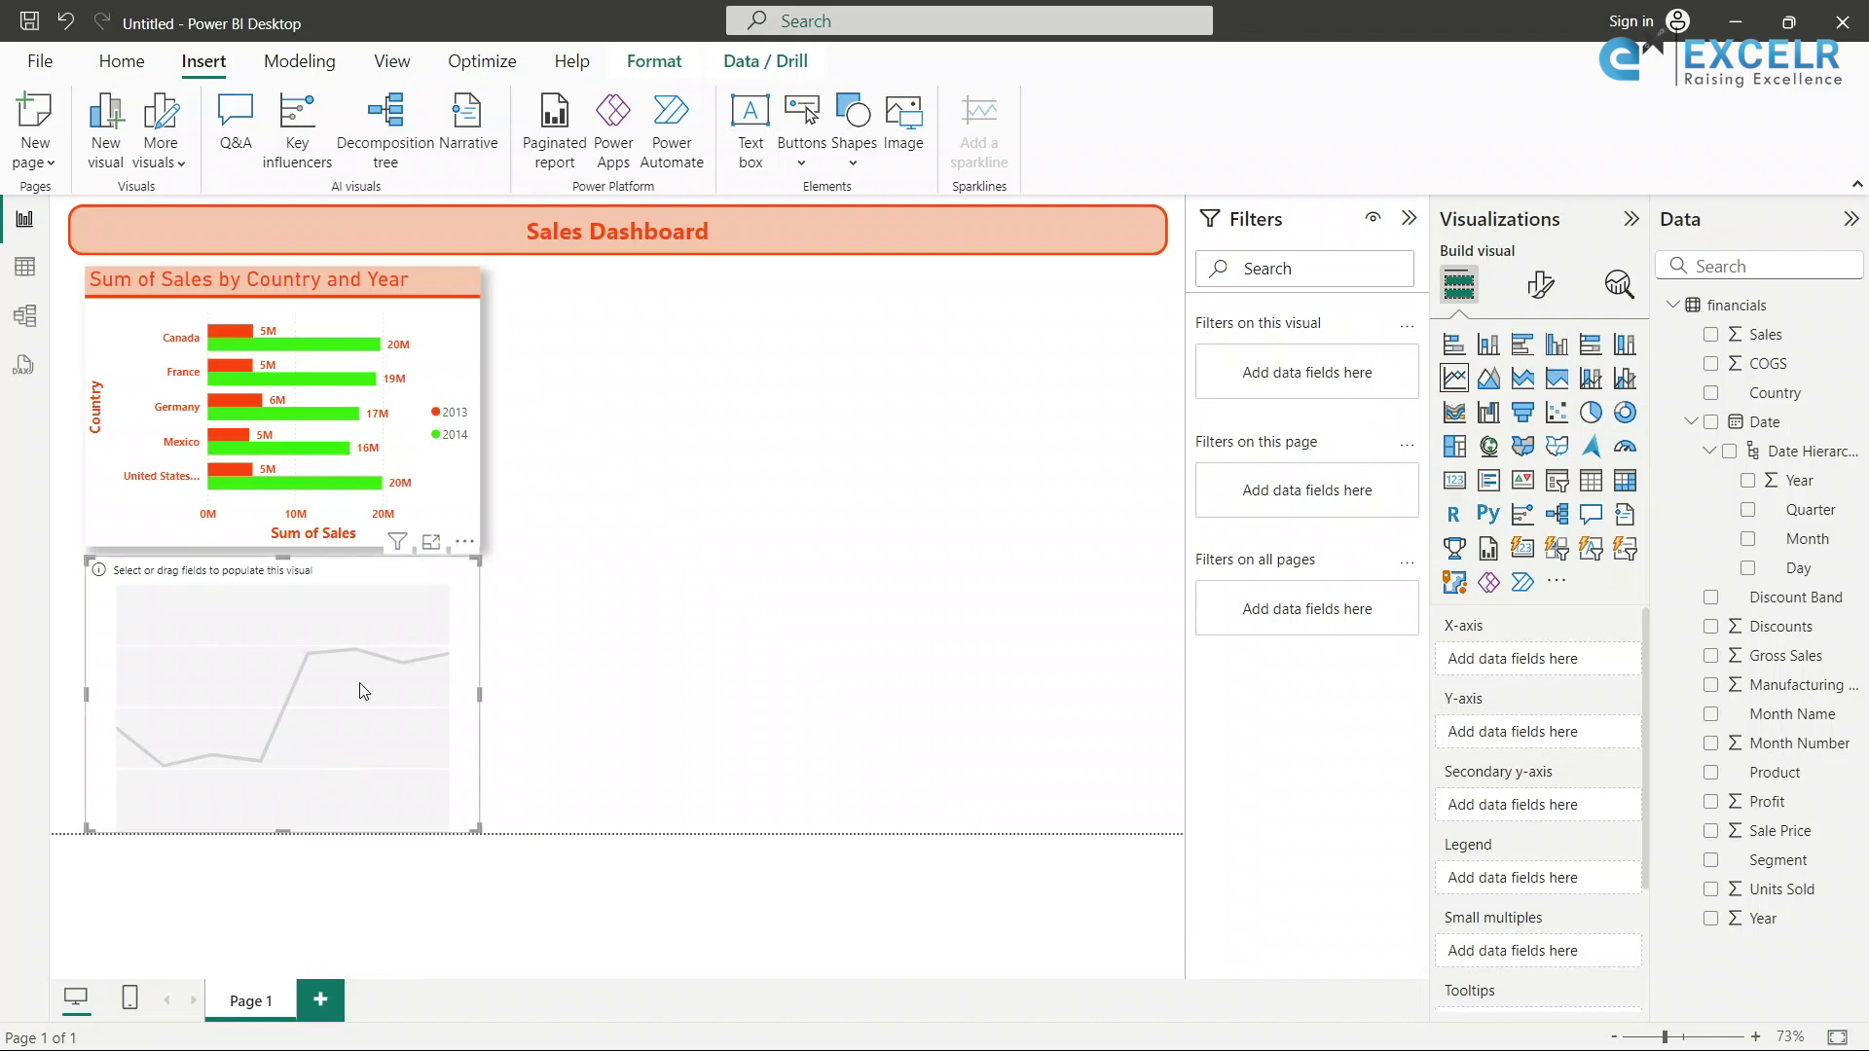
left_click_drag(283, 558, 282, 572)
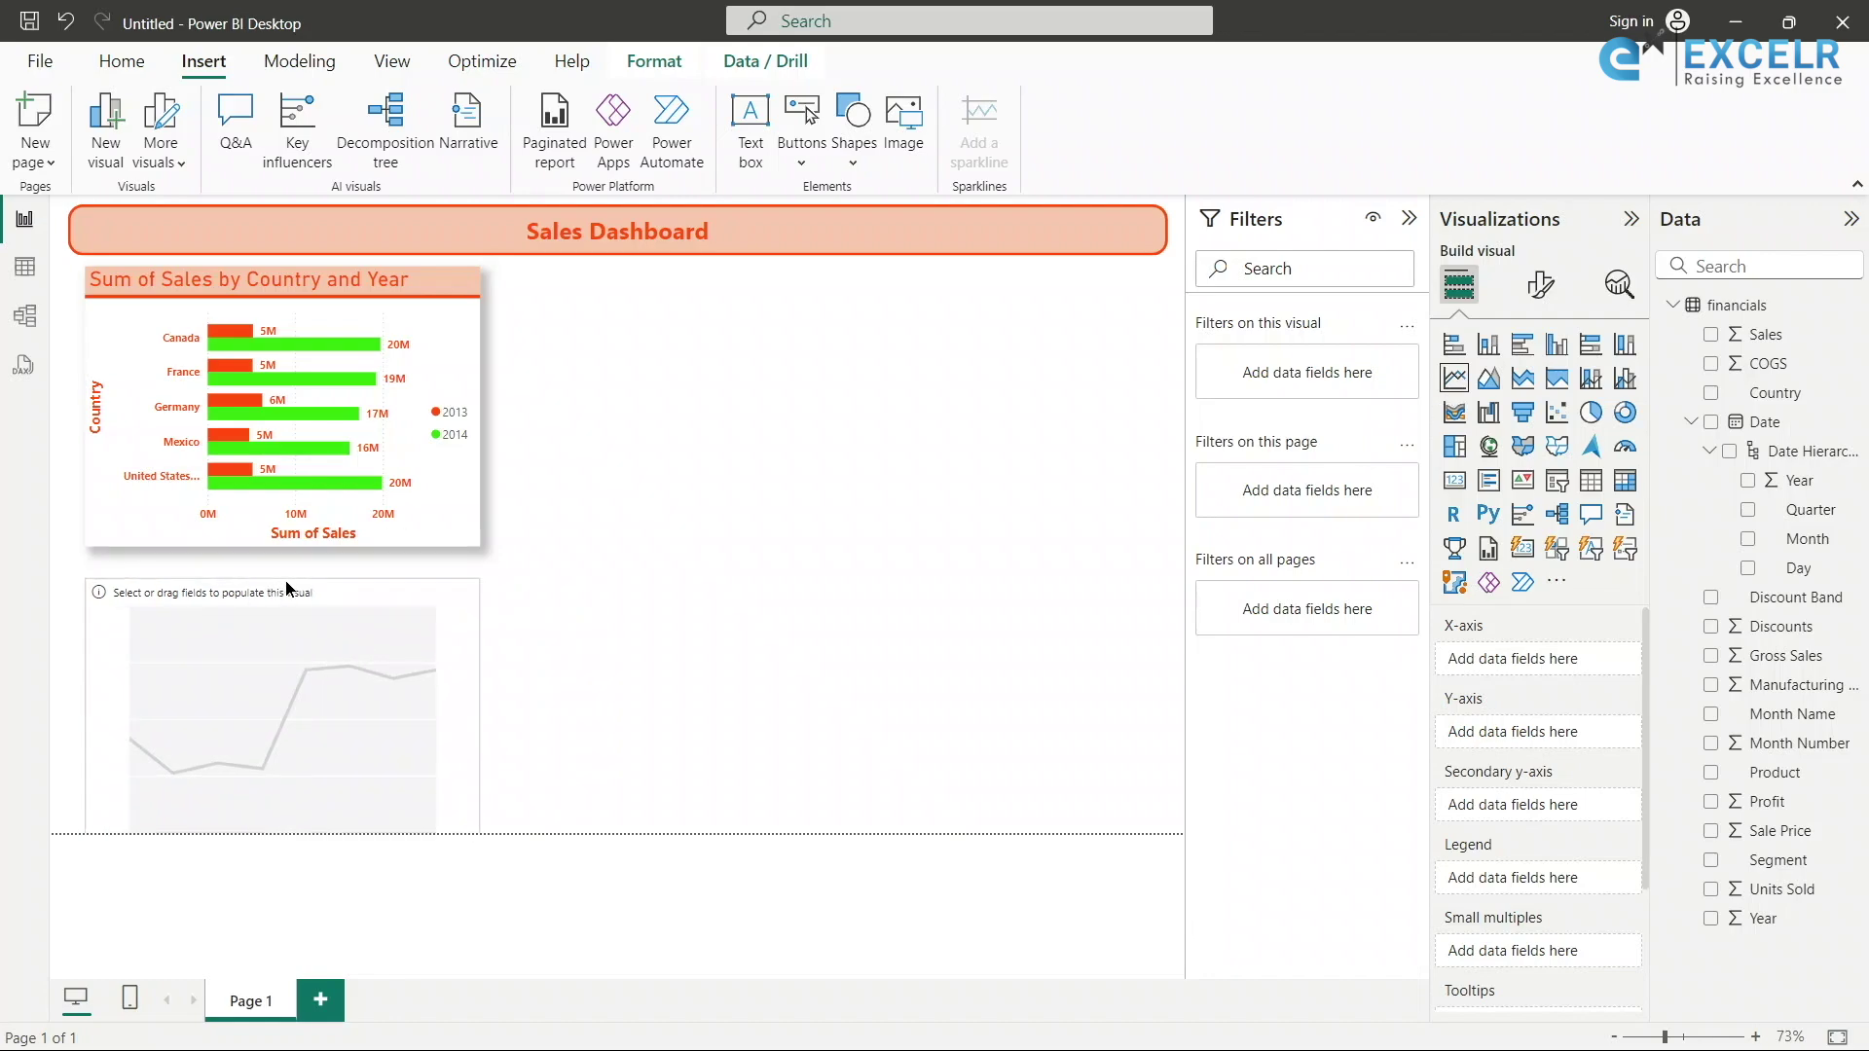
left_click_drag(290, 832, 290, 807)
left_click_drag(480, 699, 1167, 686)
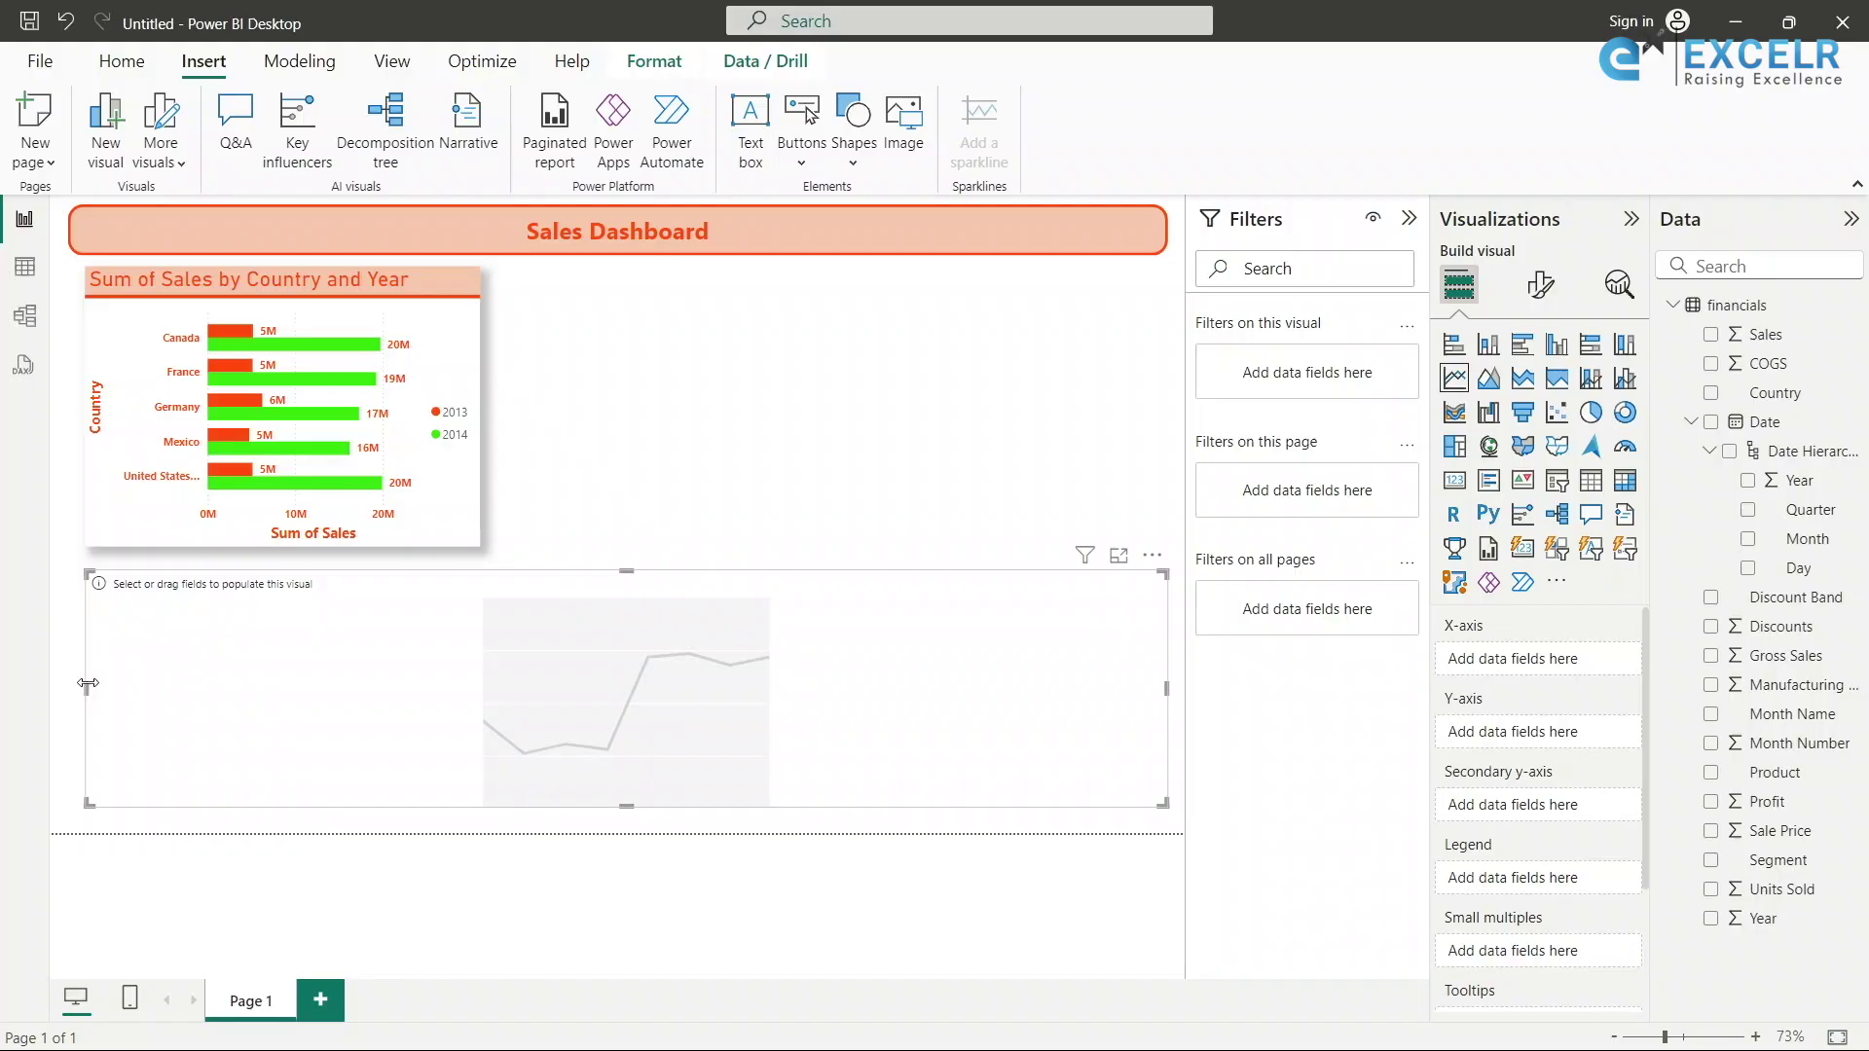
left_click_drag(84, 694, 75, 688)
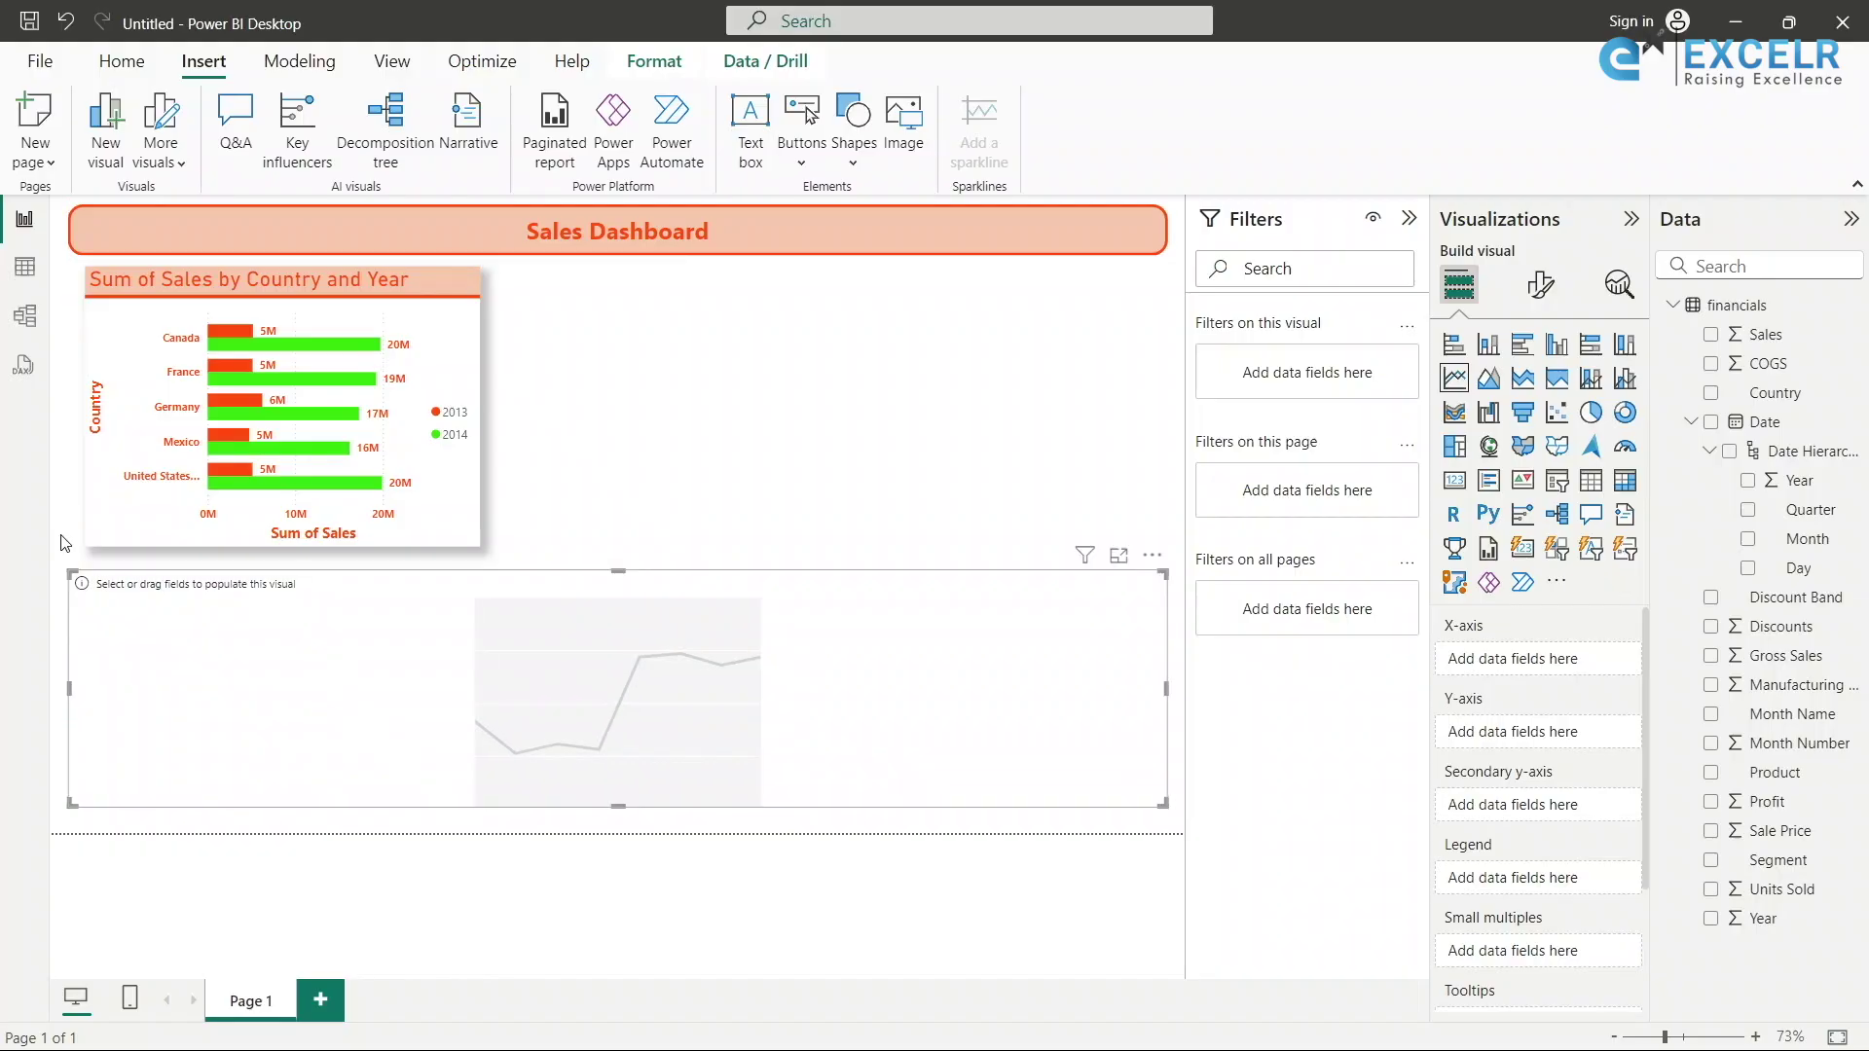
Widen the bar chart on its left side to align its edge with the banner and line chart.
left_click(94, 401)
left_click_drag(86, 420, 68, 421)
left_click(779, 529)
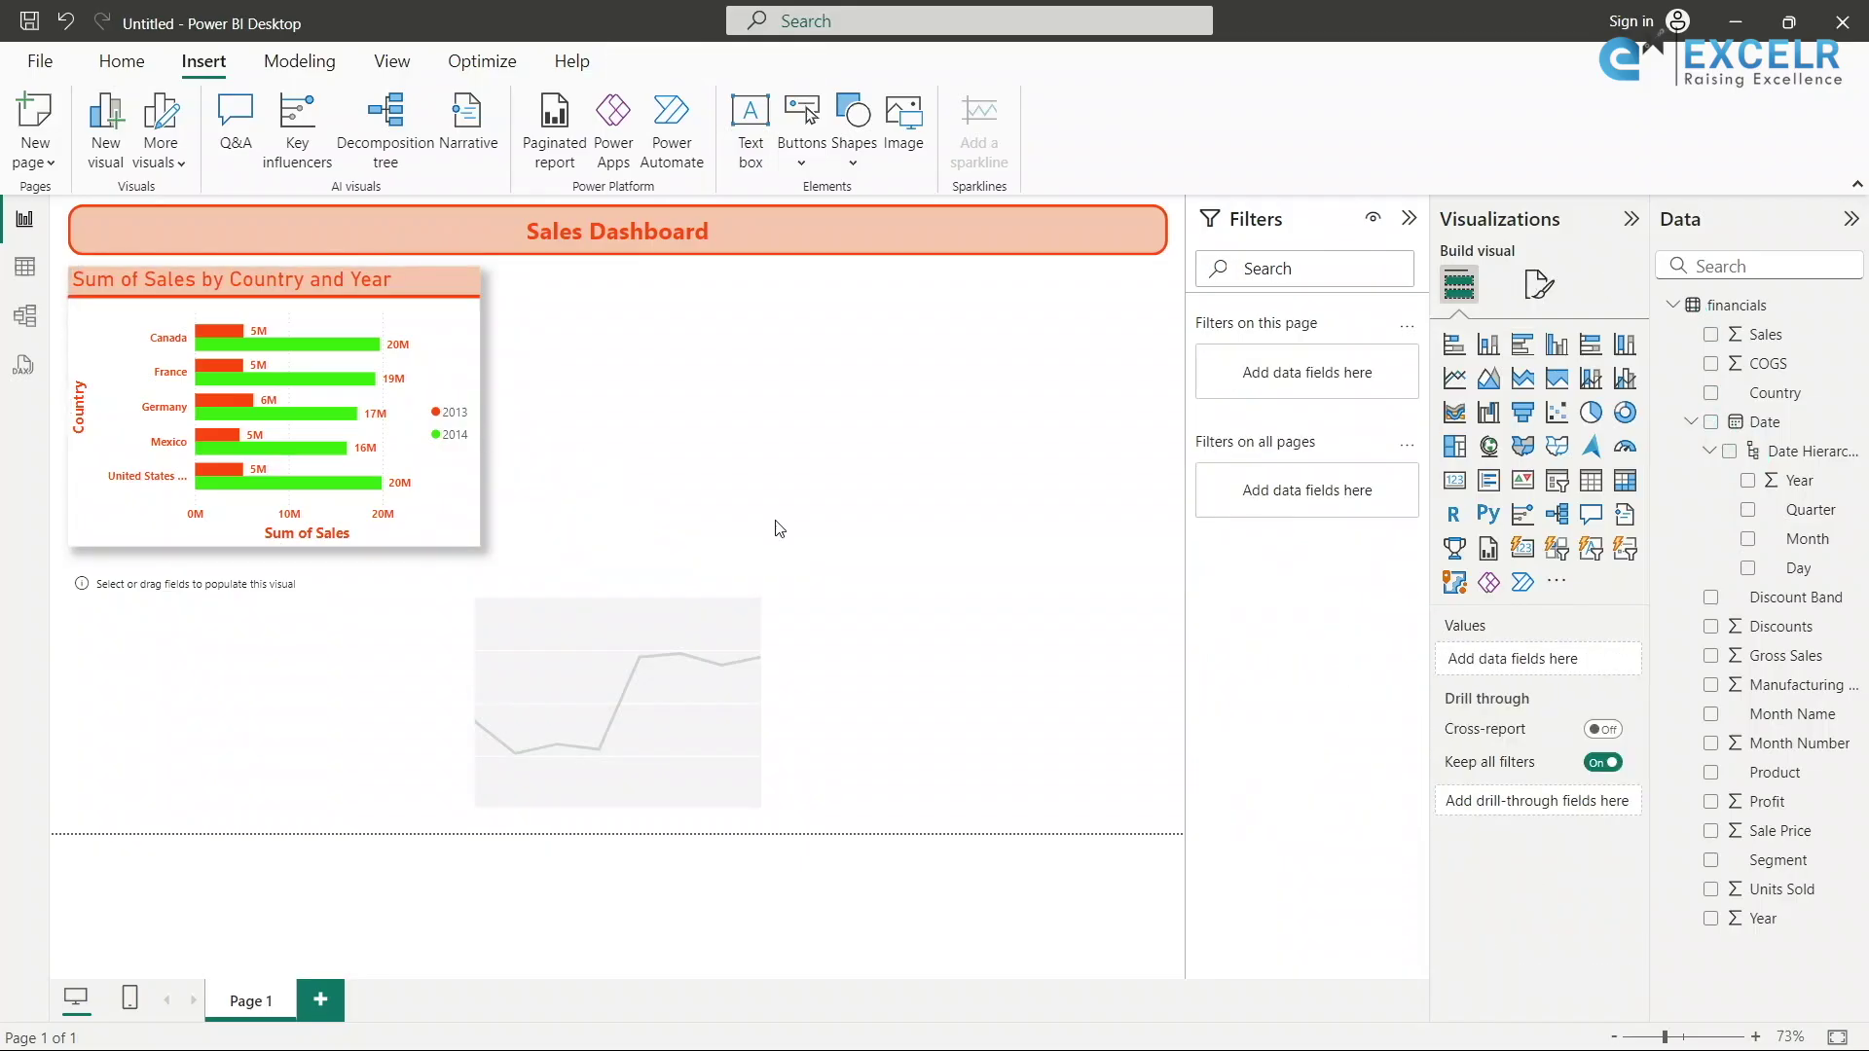
Plot Sales on the line chart's Y-axis against the date hierarchy's Year and Month on the X-axis.
left_click(612, 713)
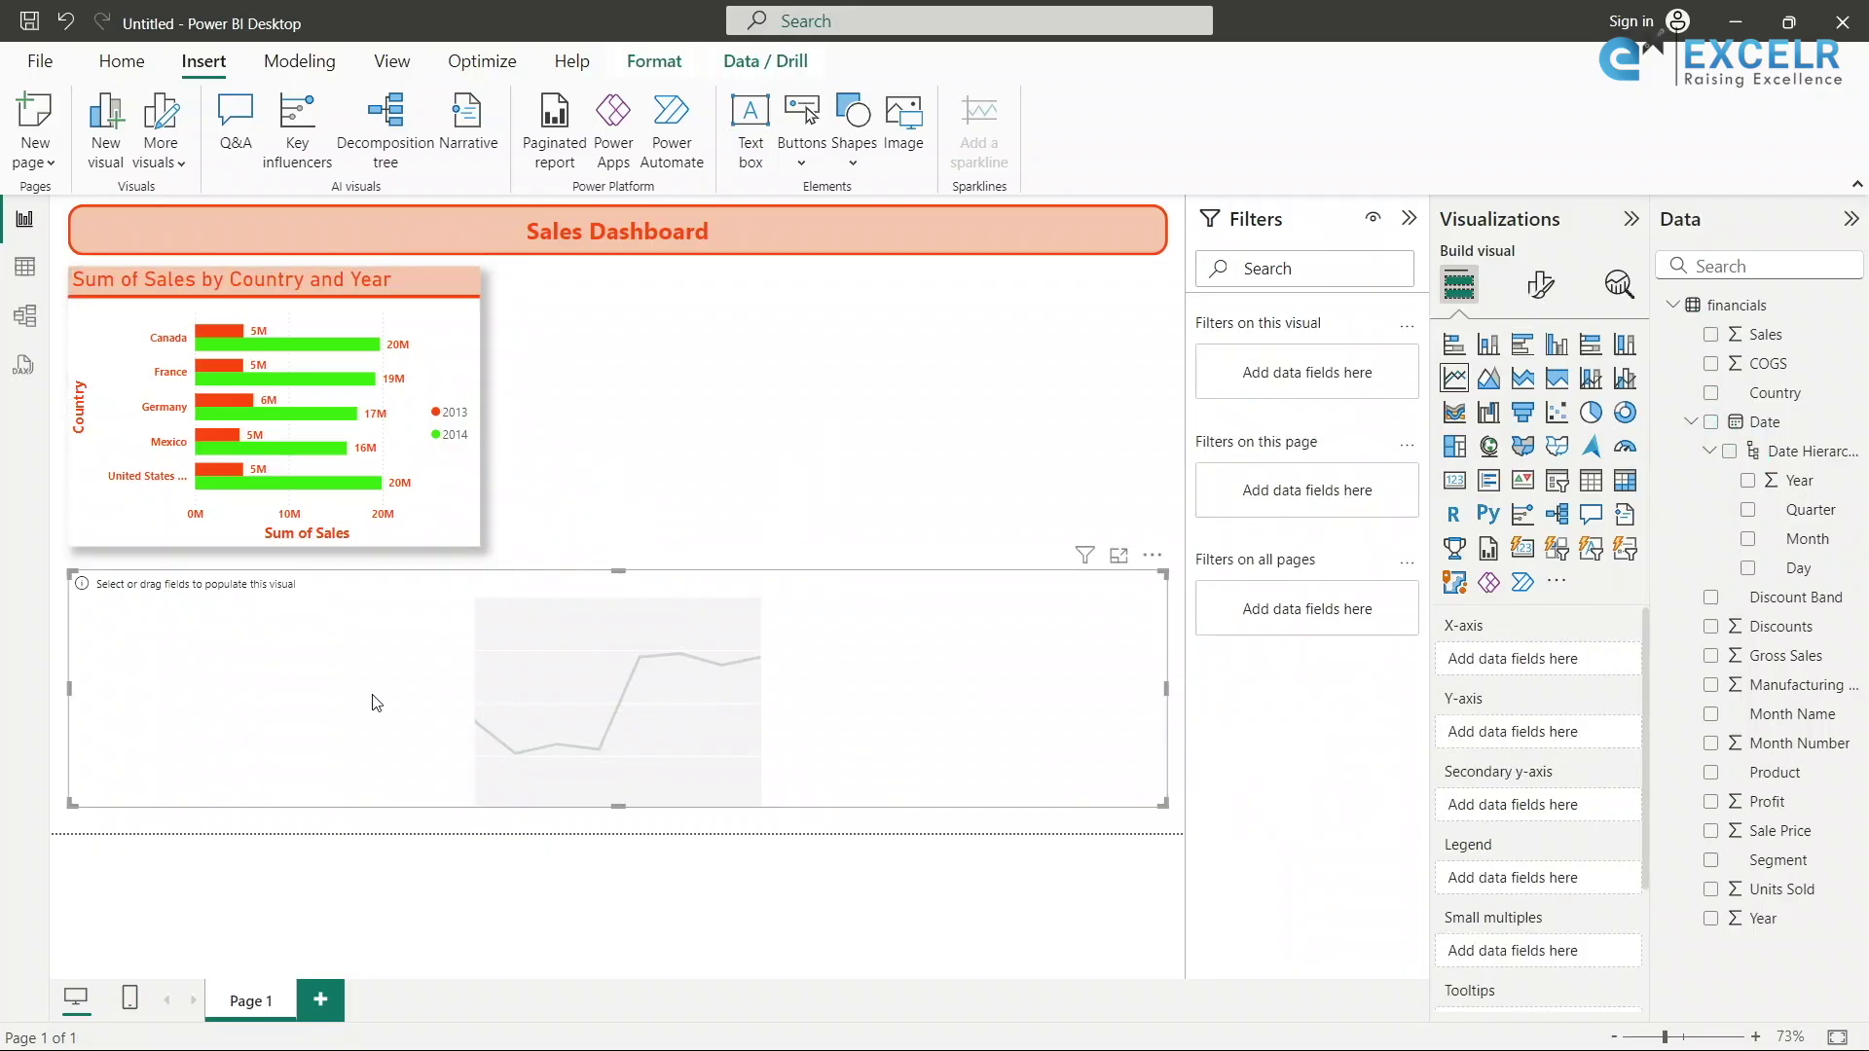
left_click(1748, 481)
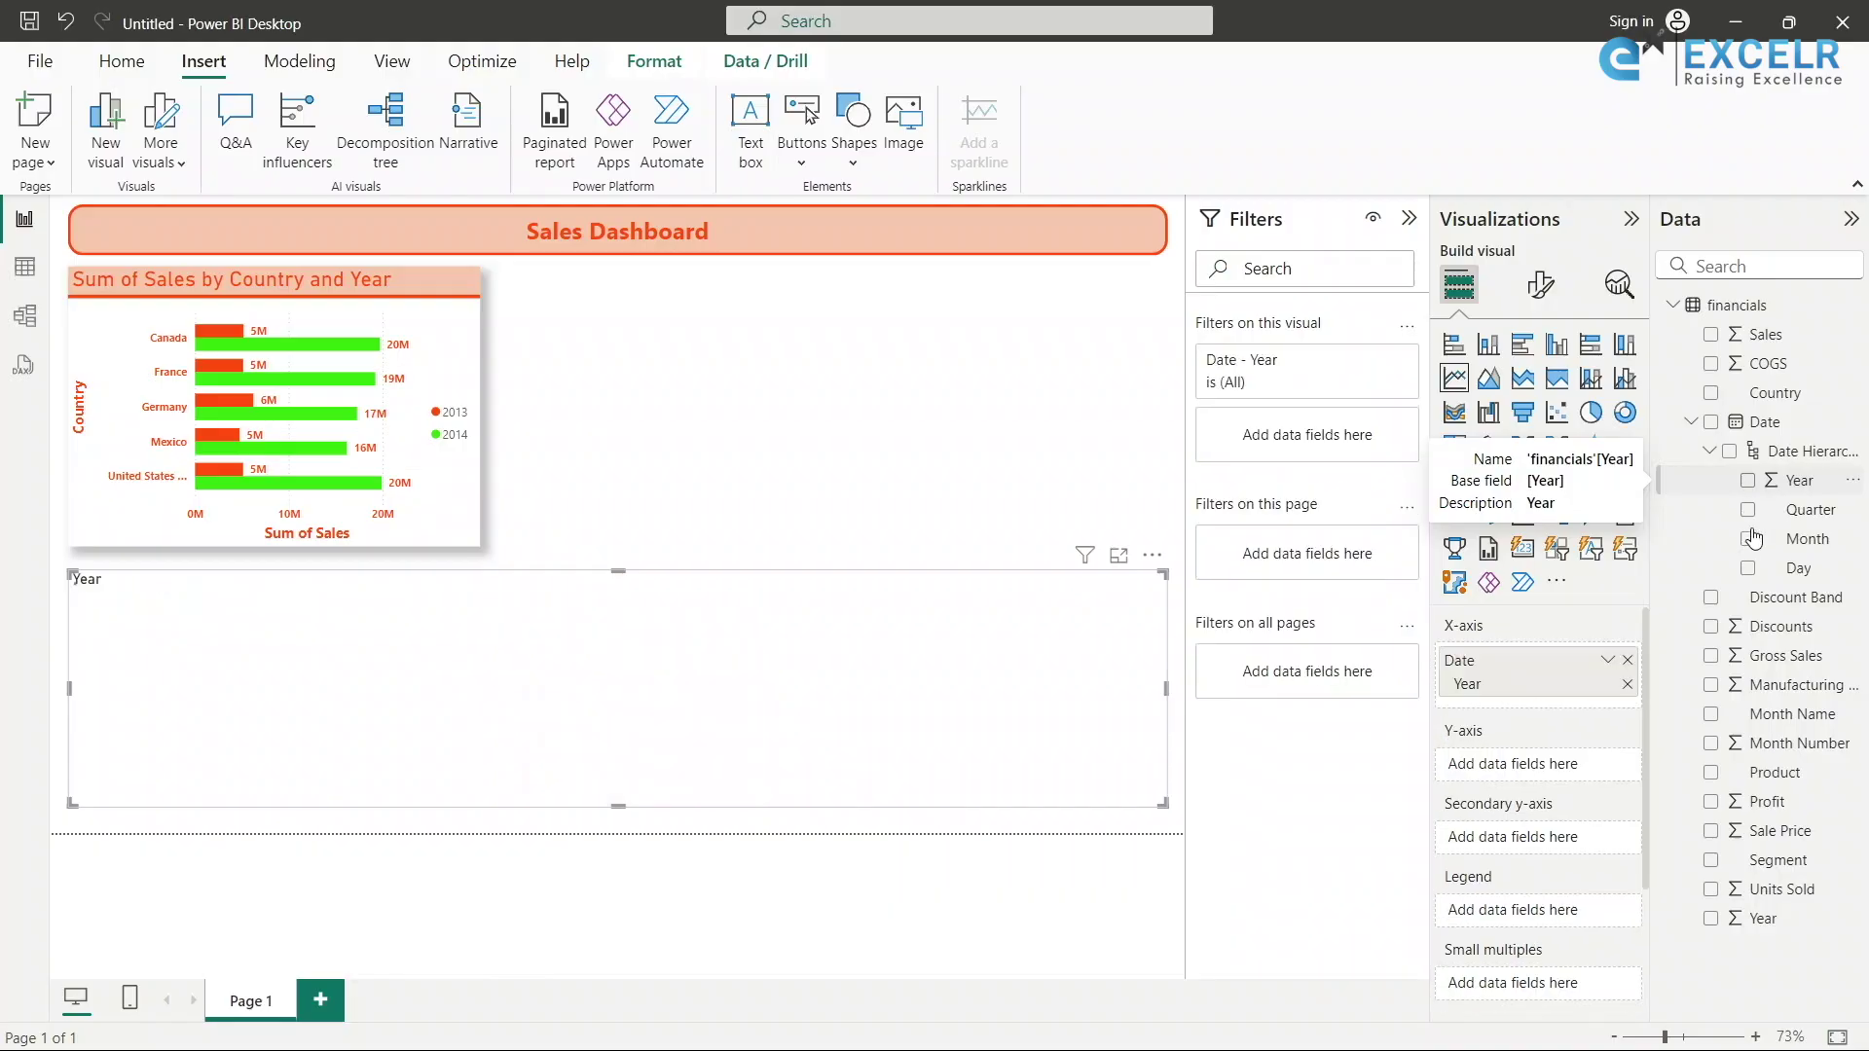
left_click(1748, 540)
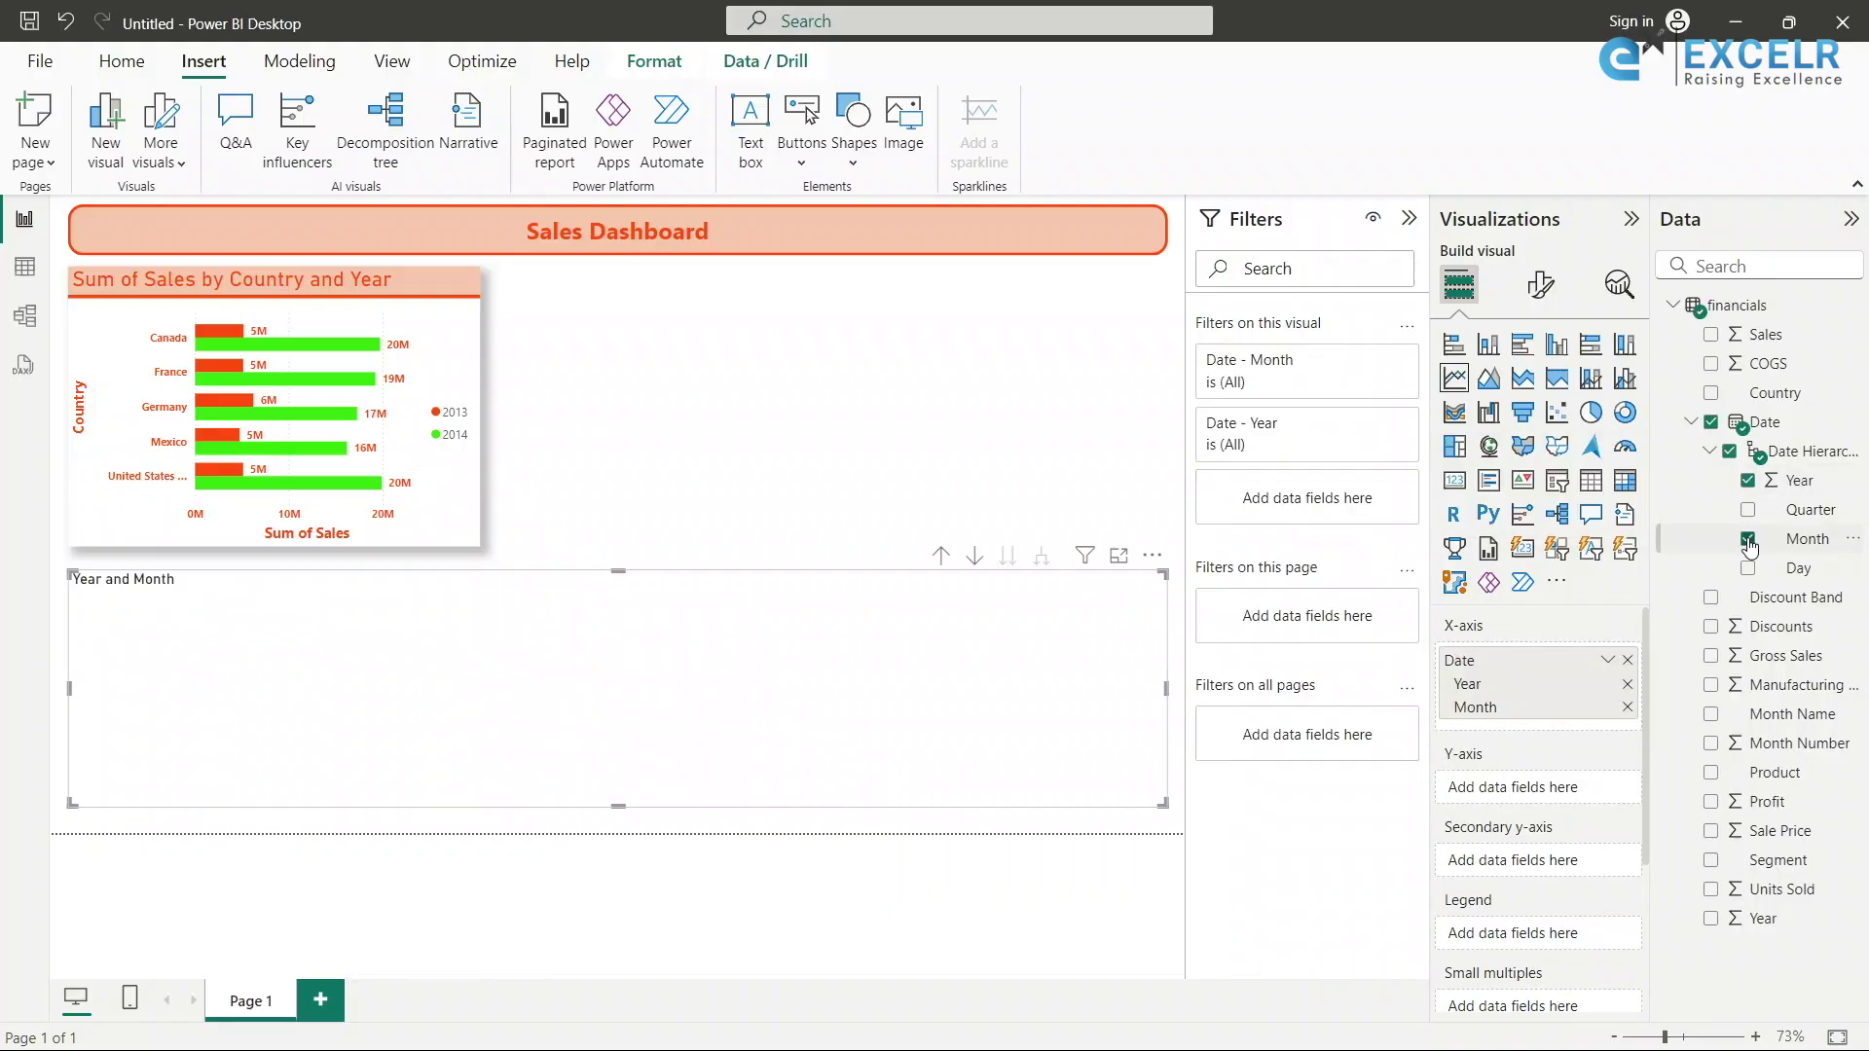
left_click(1710, 335)
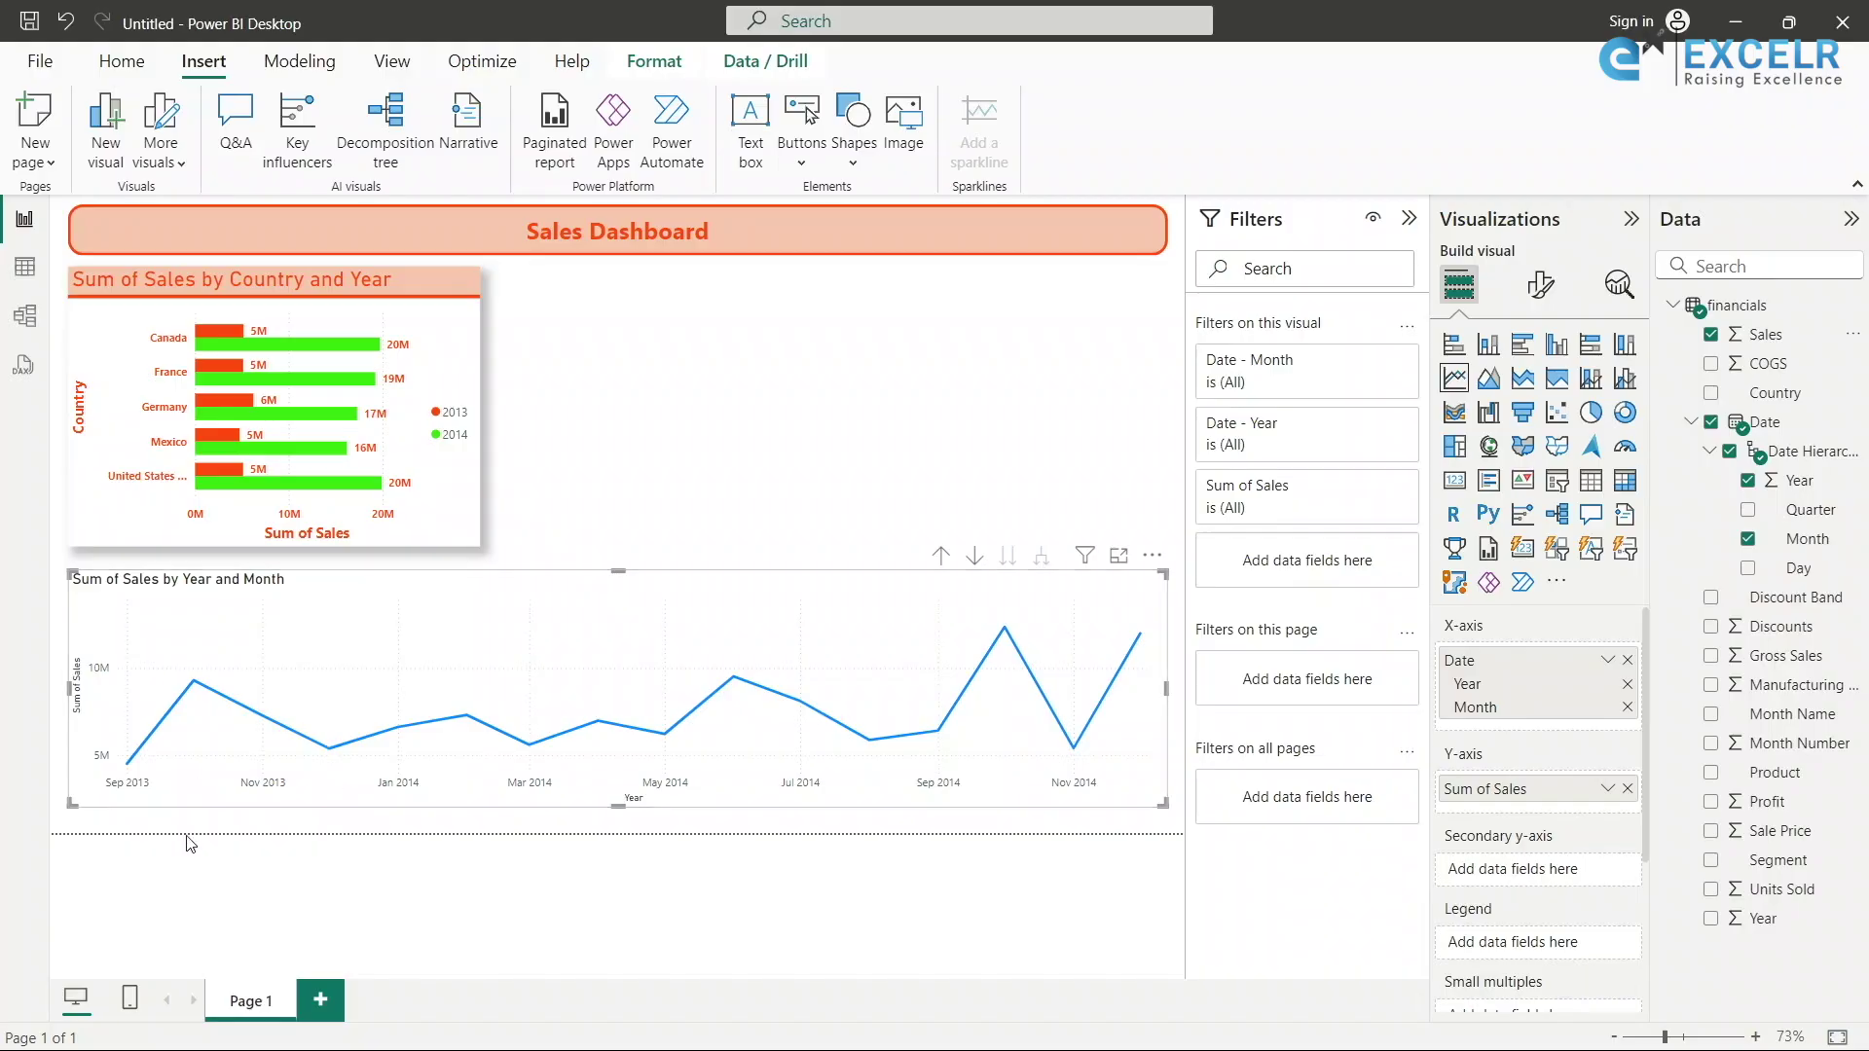
Add Year from the date hierarchy as the line chart's legend to split the line by year.
mouse_move(215, 741)
scroll(1507, 834, "down", 2)
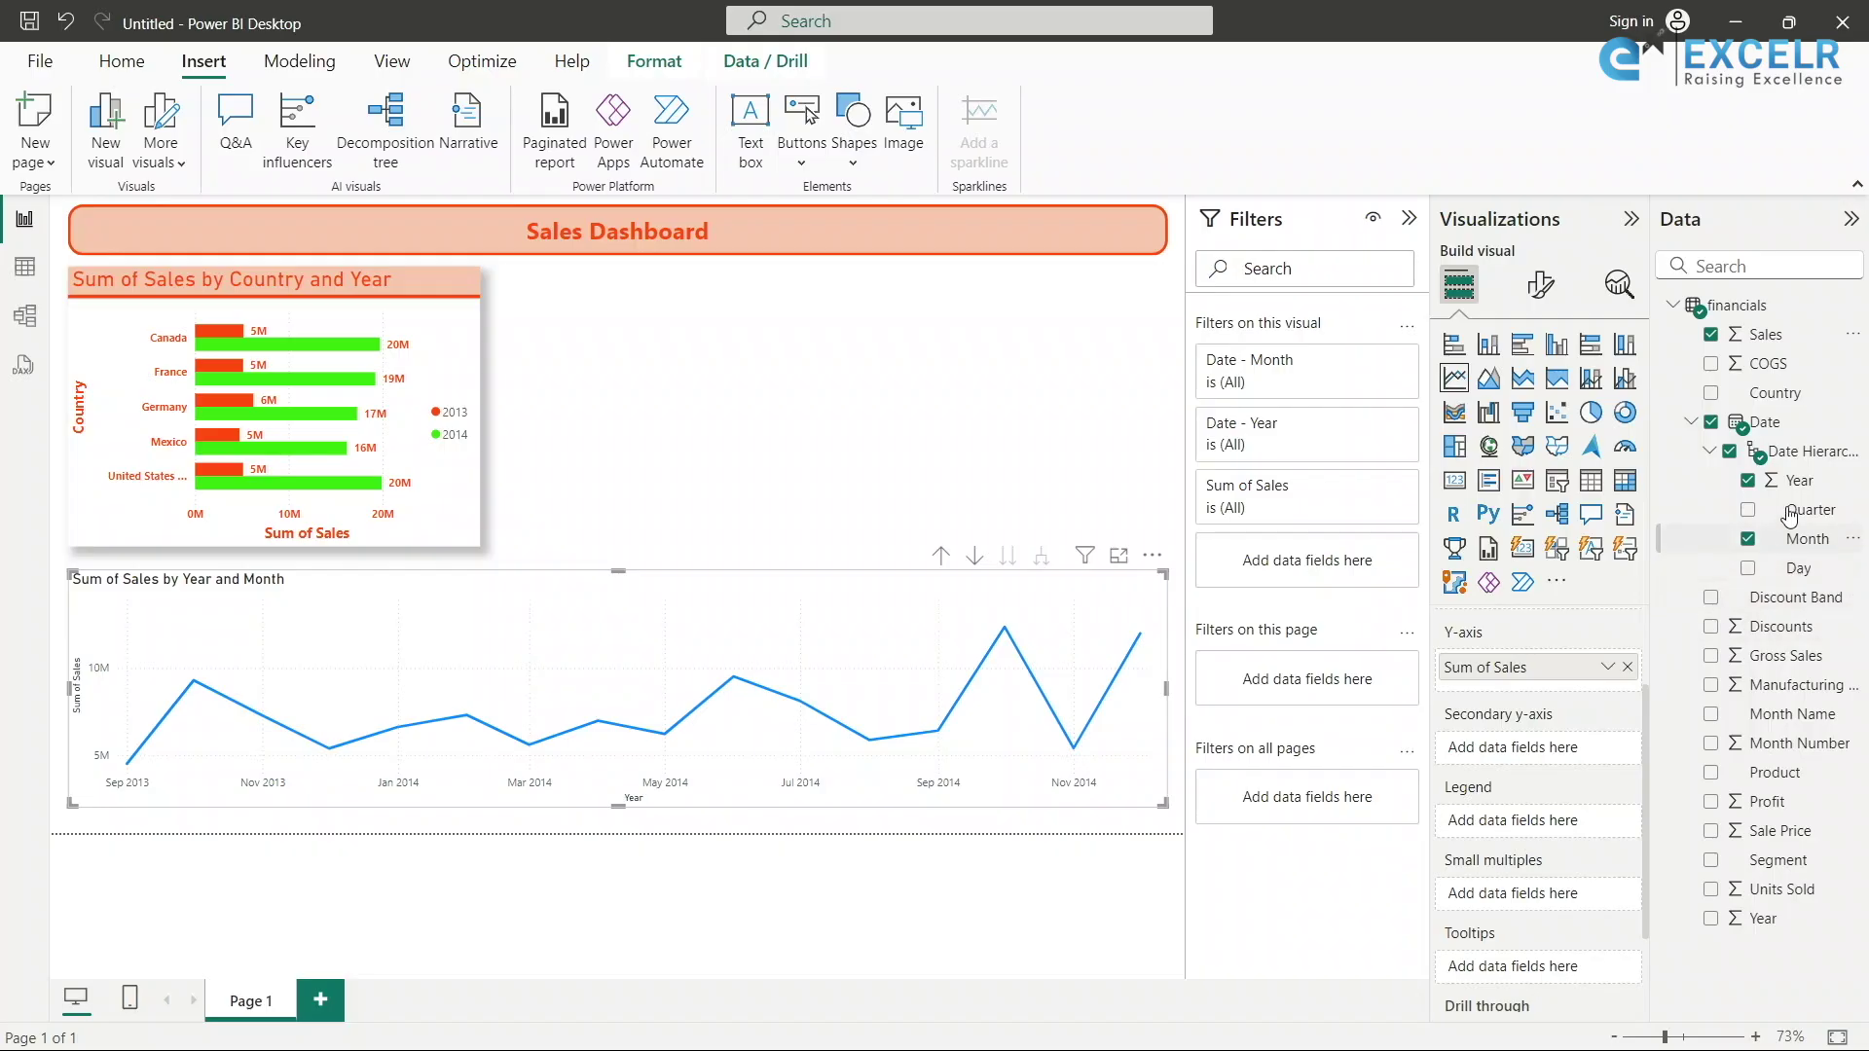
left_click_drag(1791, 482, 1568, 834)
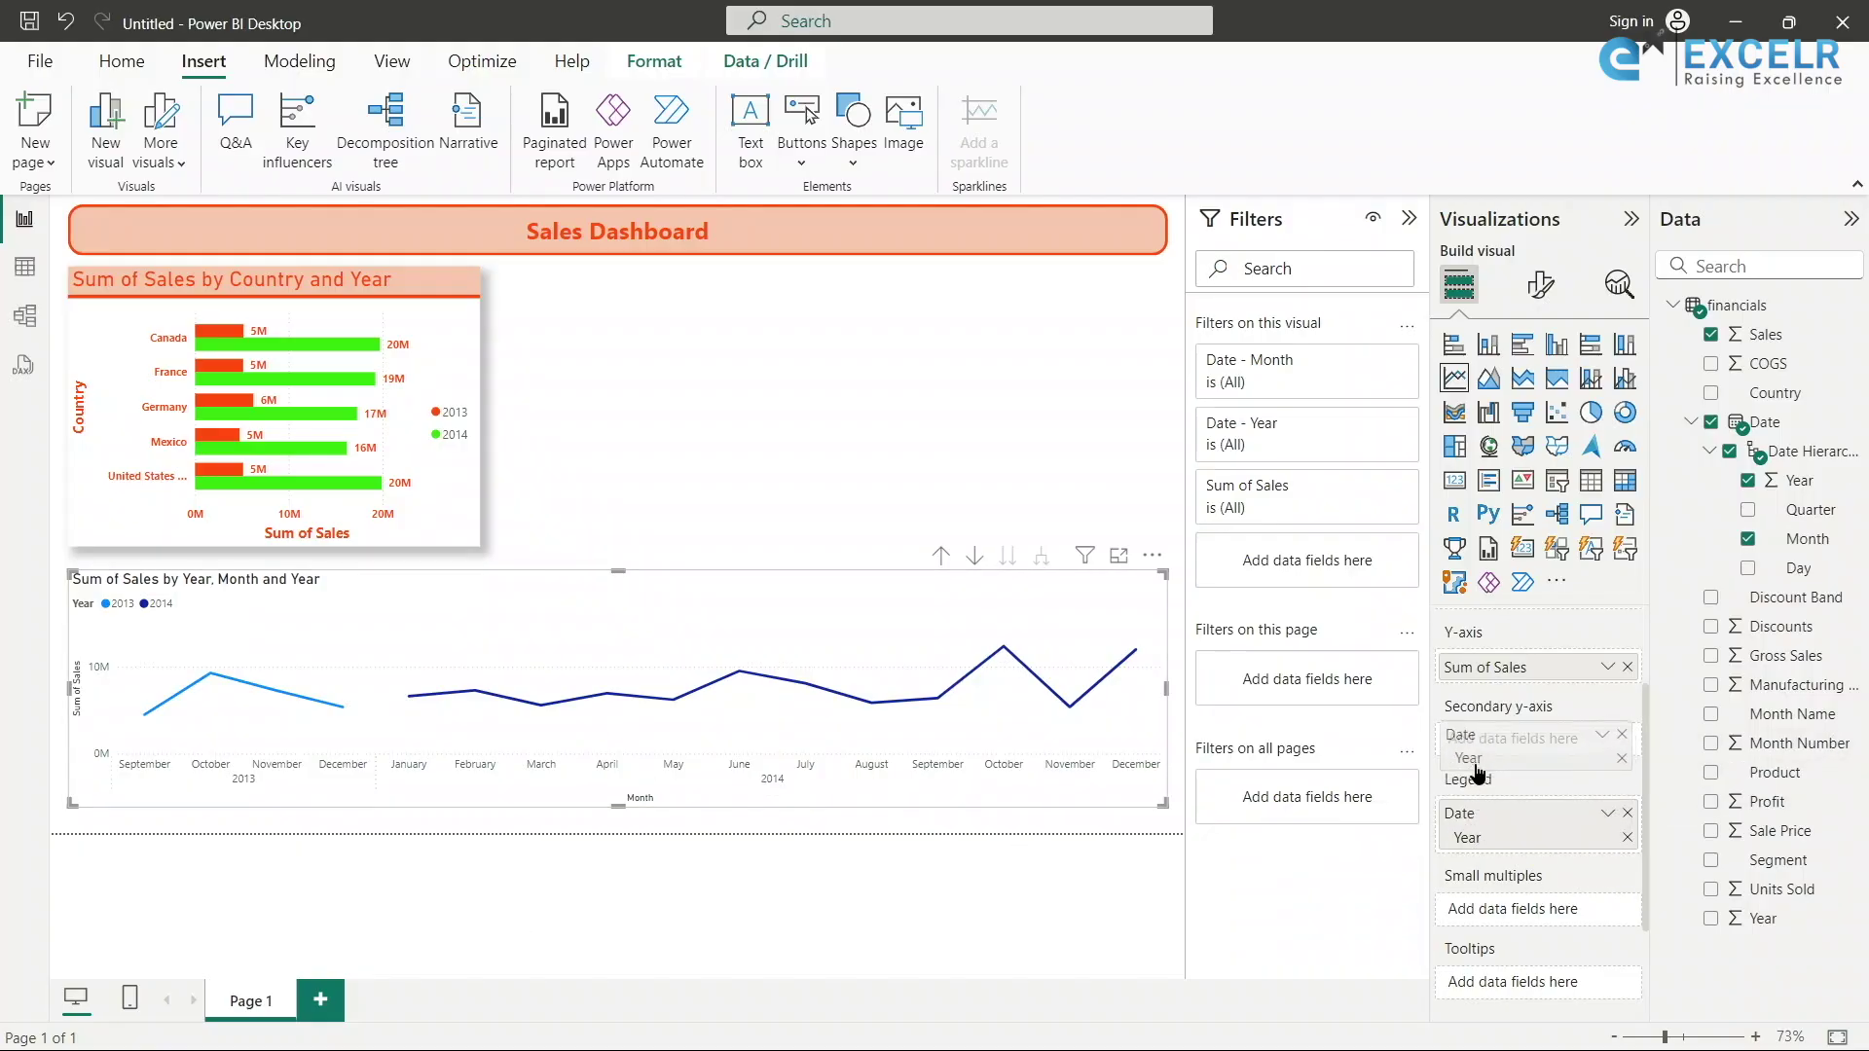
Try moving the line chart's Date field between the legend and the secondary y-axis, and undo both moves.
left_click_drag(1470, 786, 1469, 832)
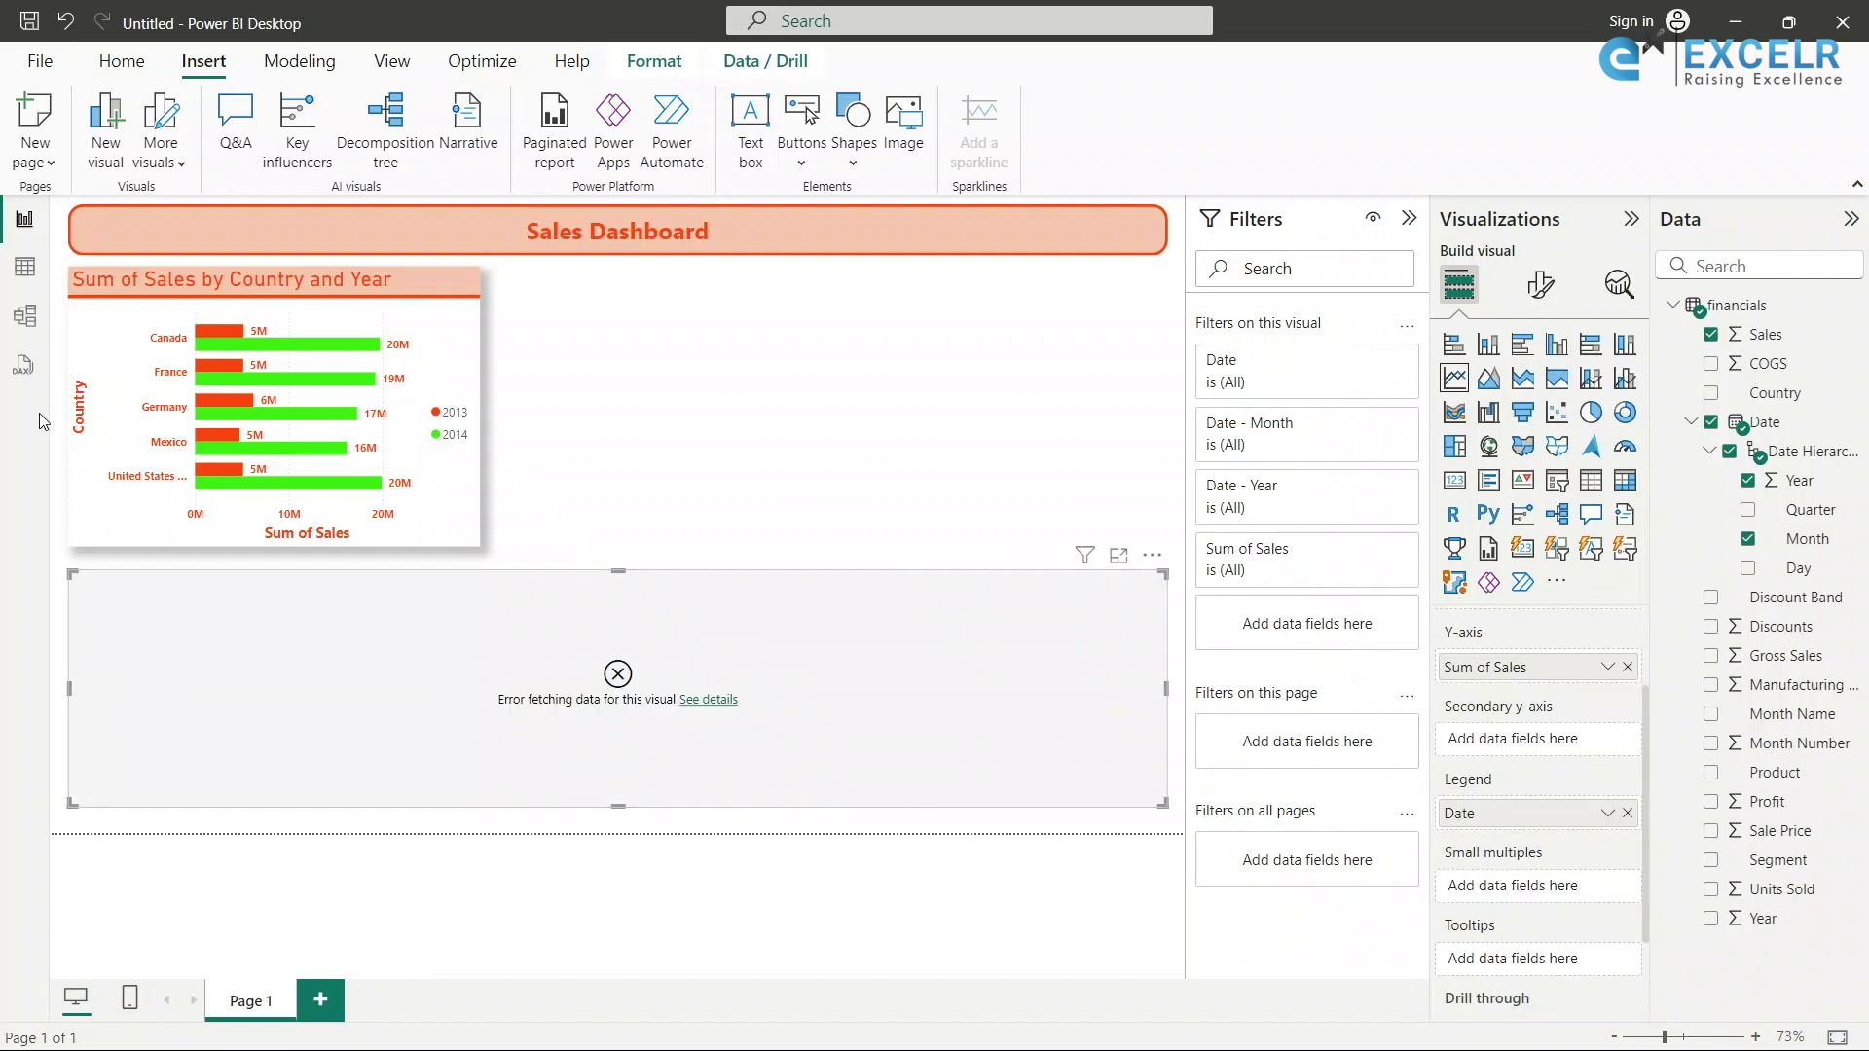
left_click(66, 23)
left_click(65, 23)
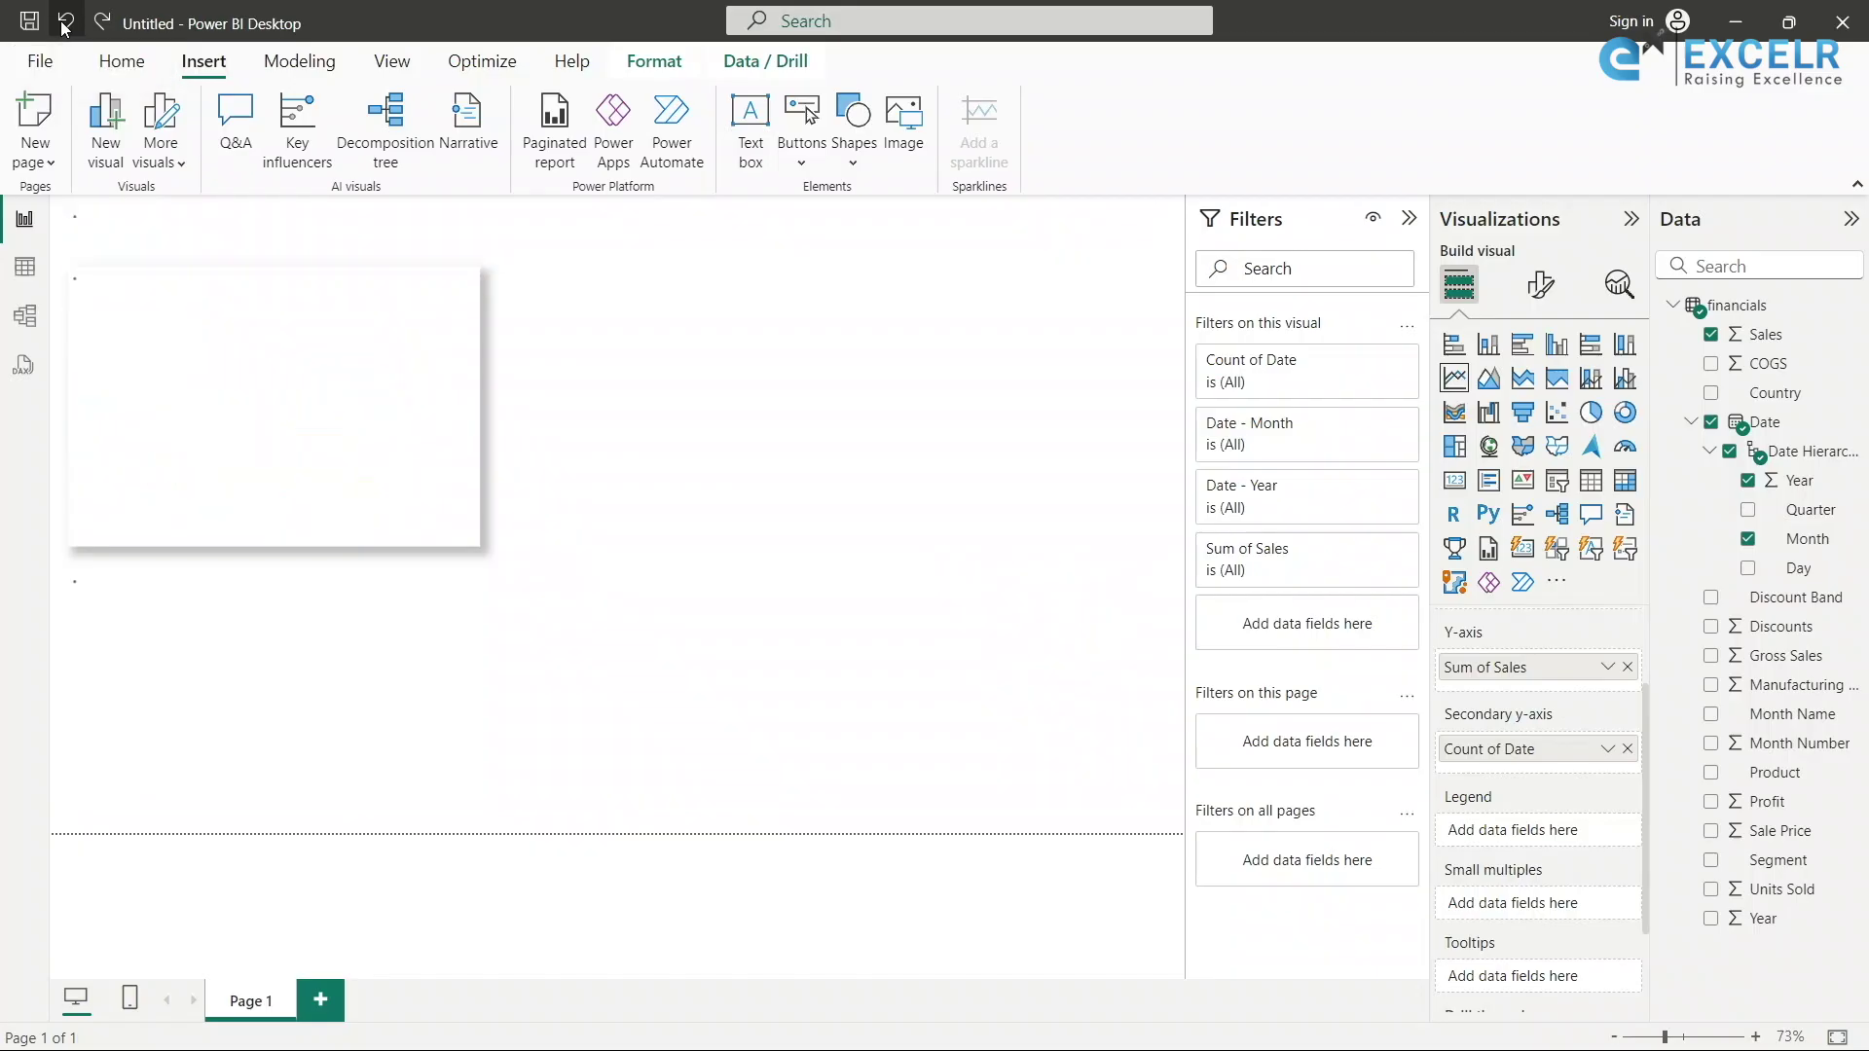
left_click(780, 390)
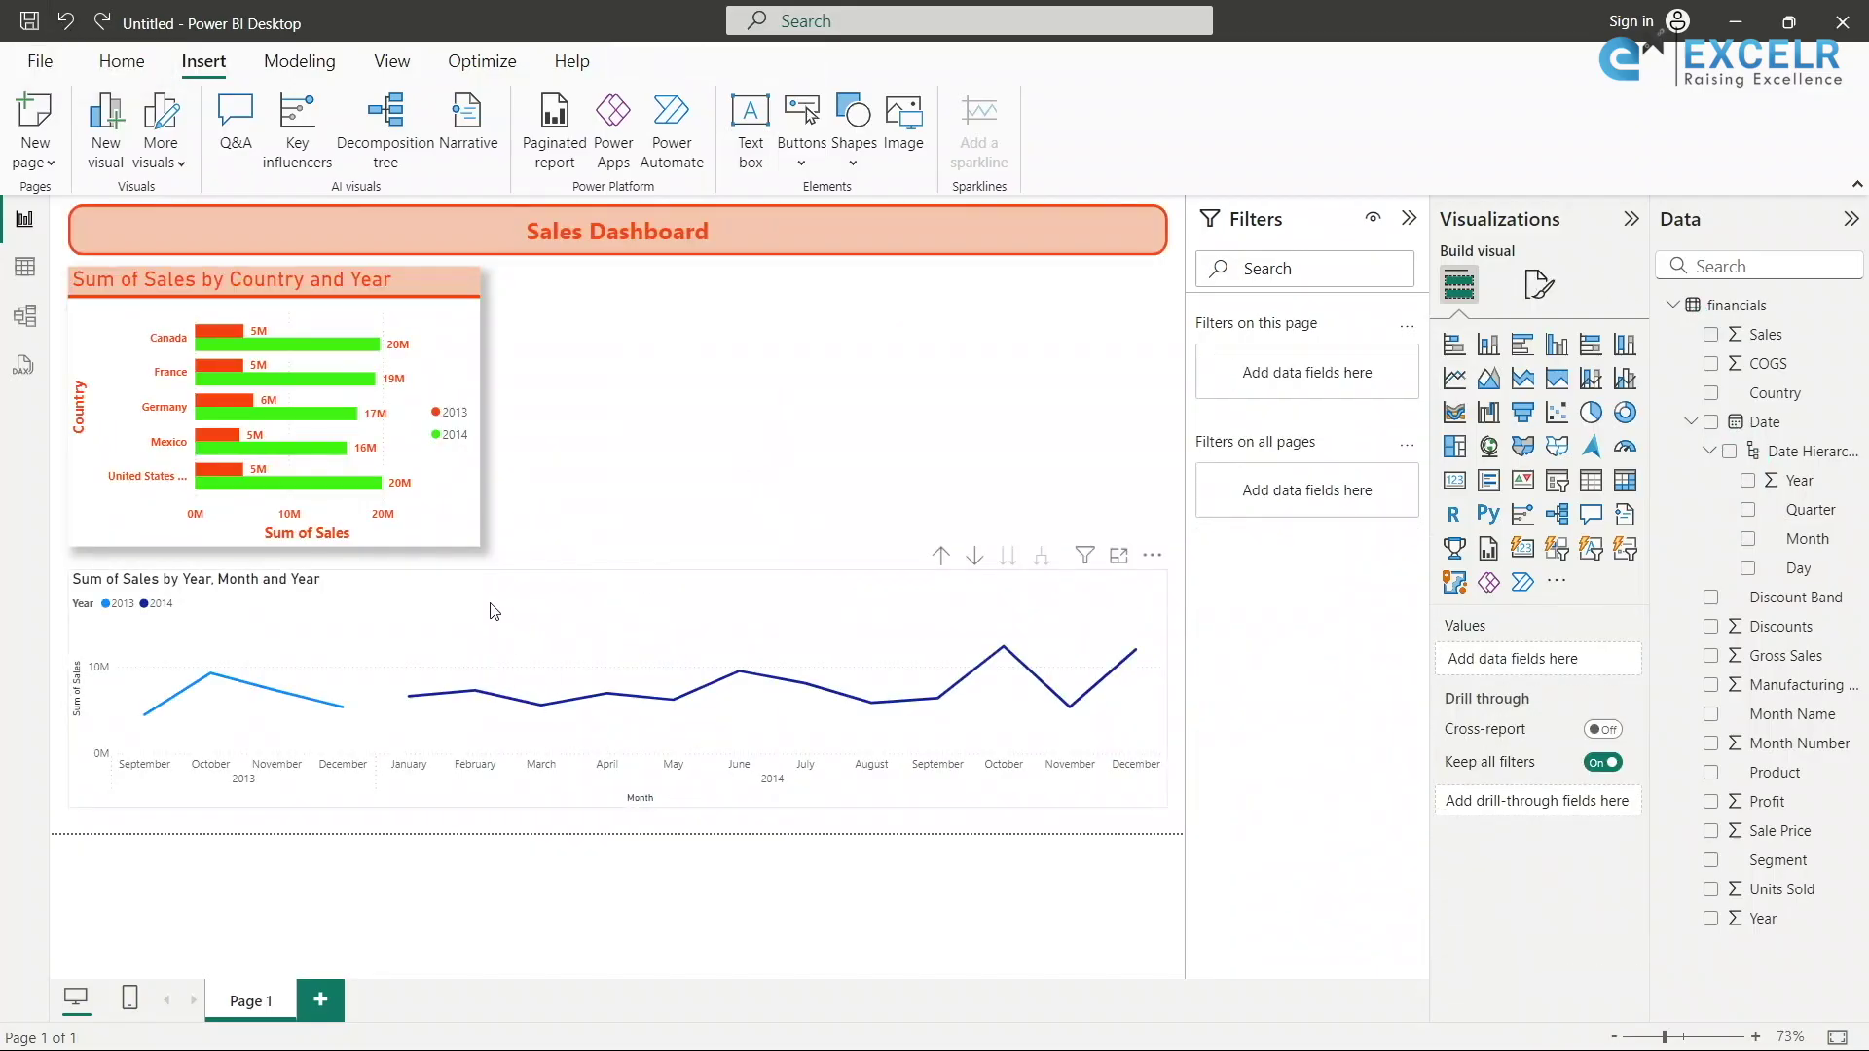
Try adding Profit to the line chart's secondary y-axis, and remove the field from its tooltips.
left_click(420, 590)
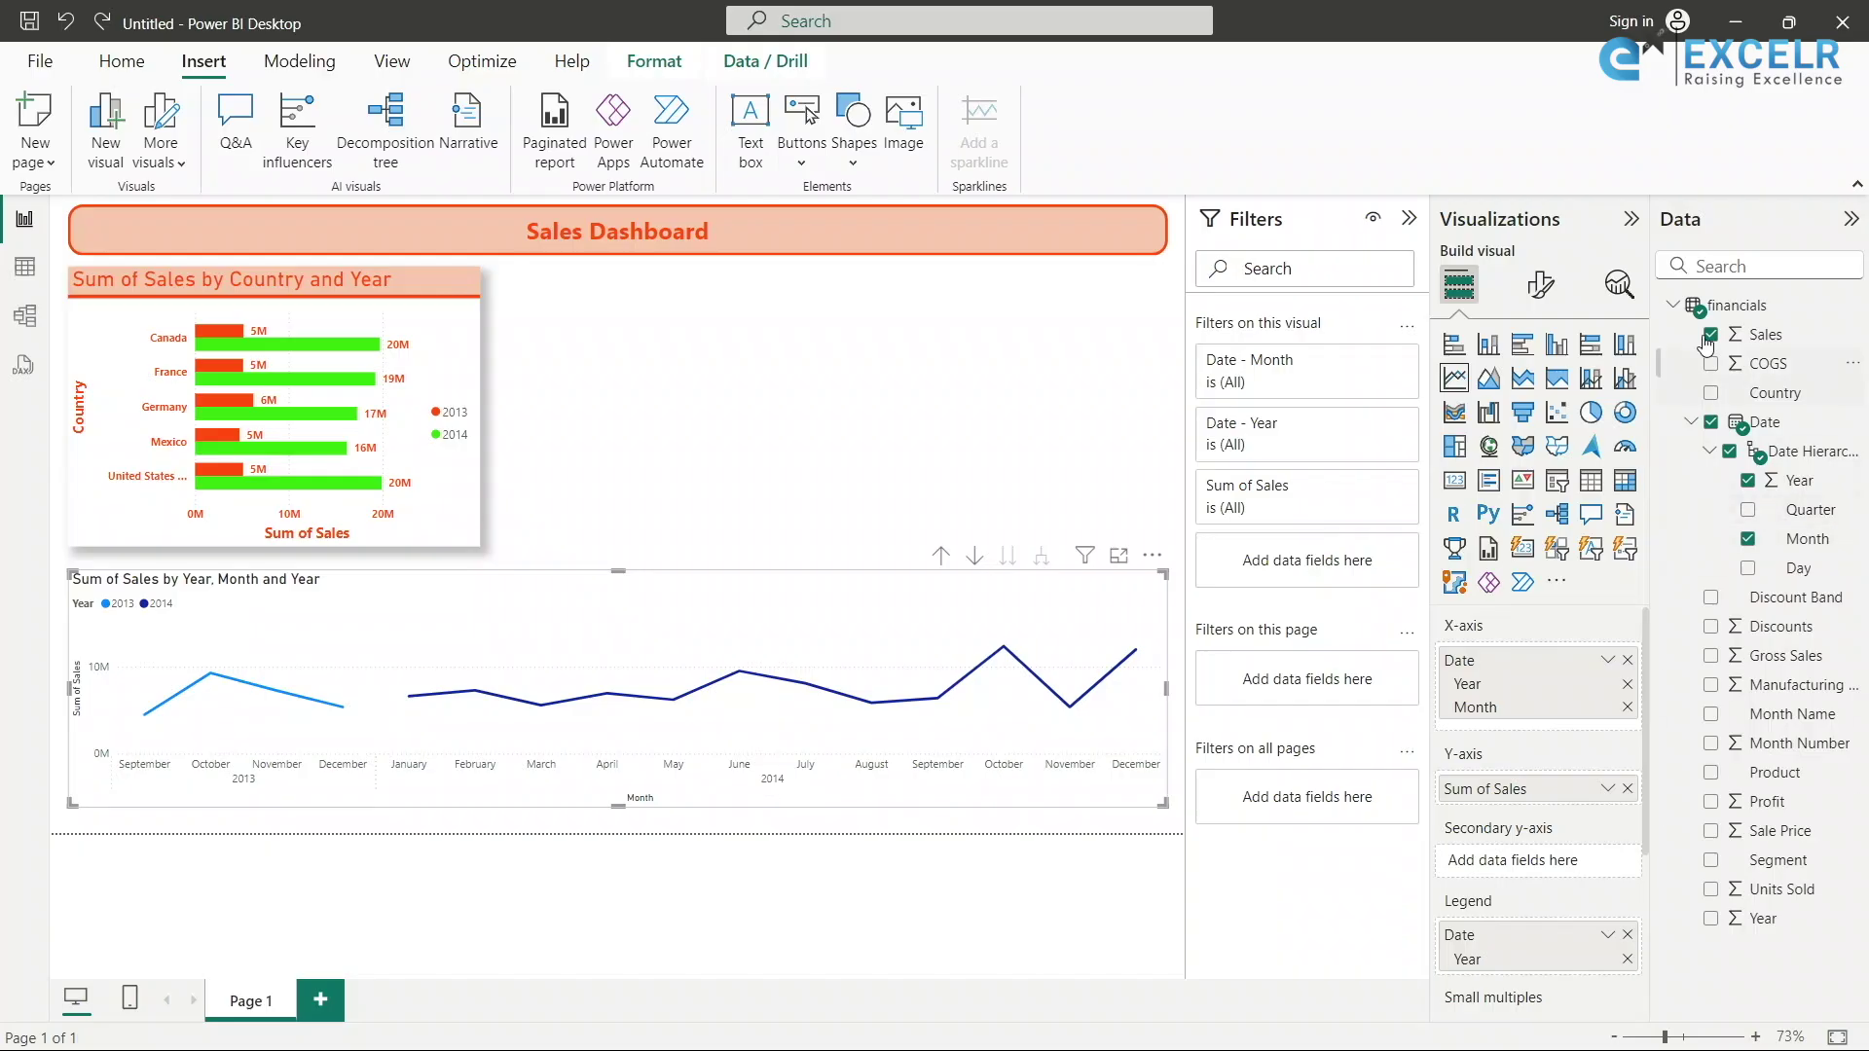
scroll(1587, 856, "down", 3)
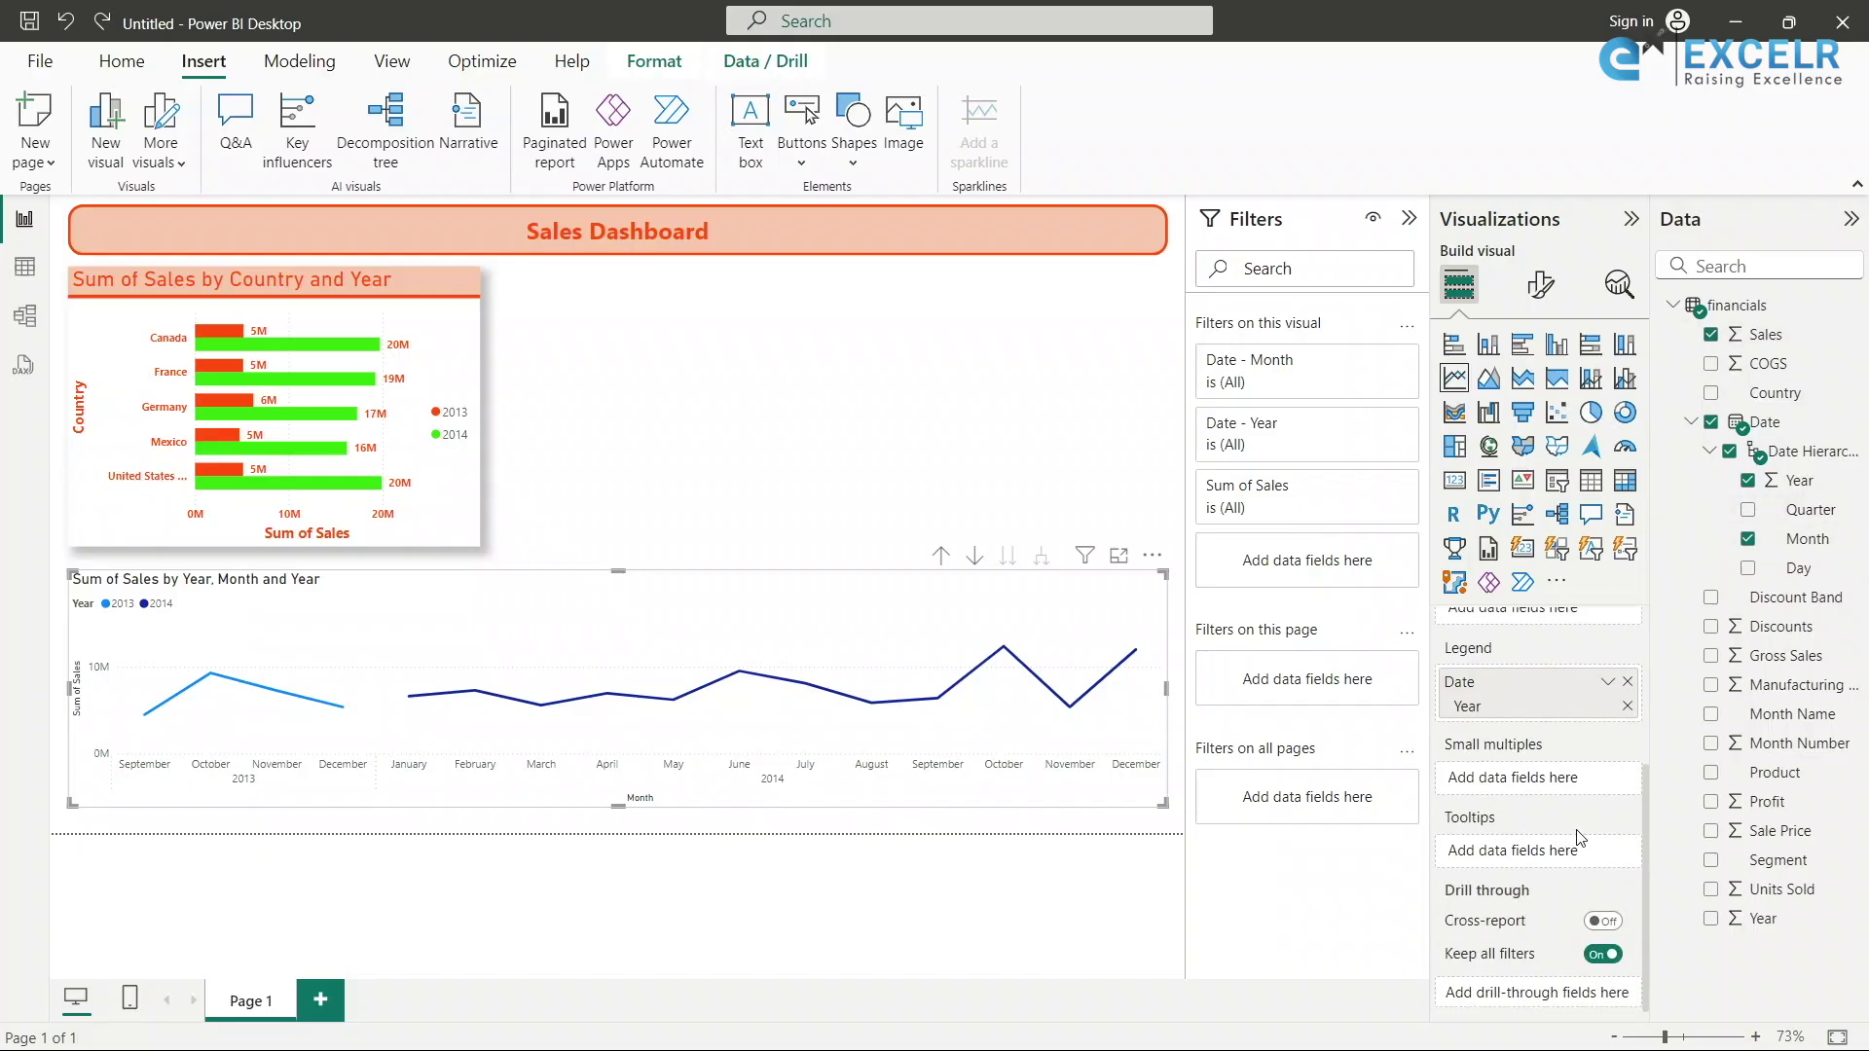
scroll(1578, 837, "up", 3)
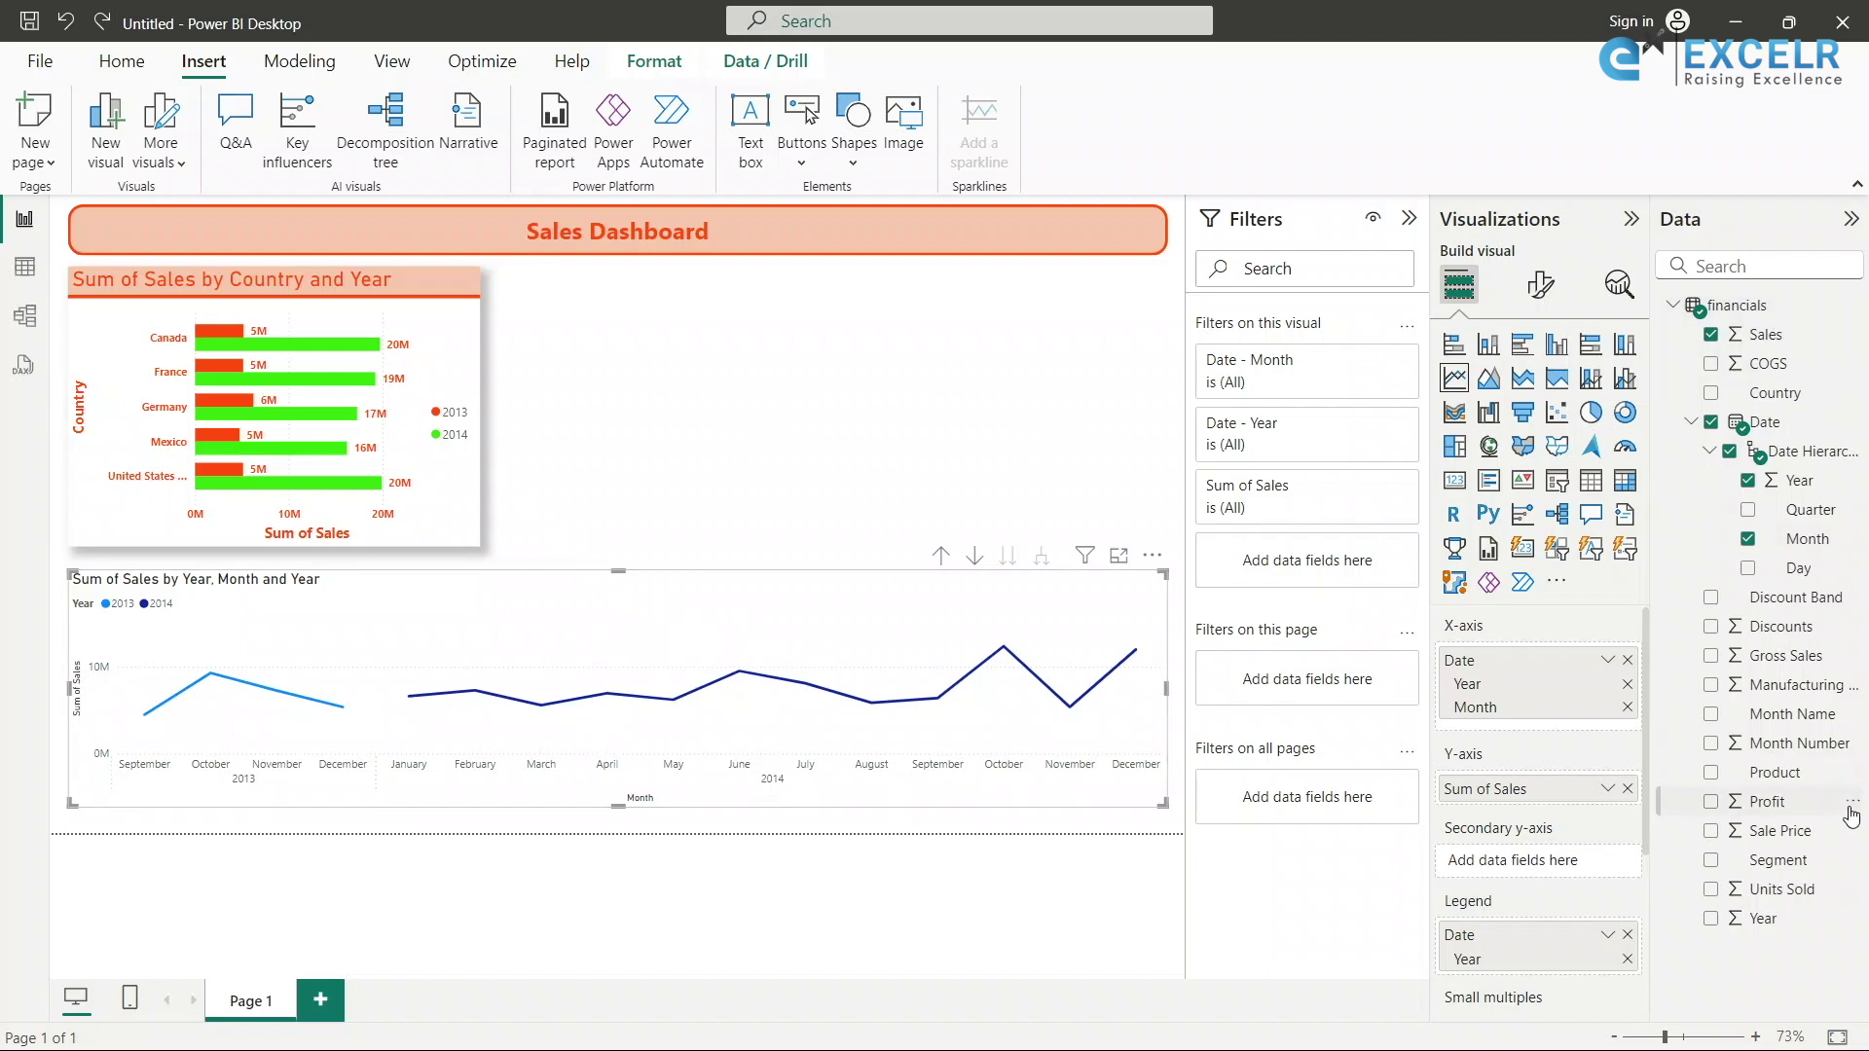
left_click_drag(1761, 808, 1516, 863)
left_click(1711, 804)
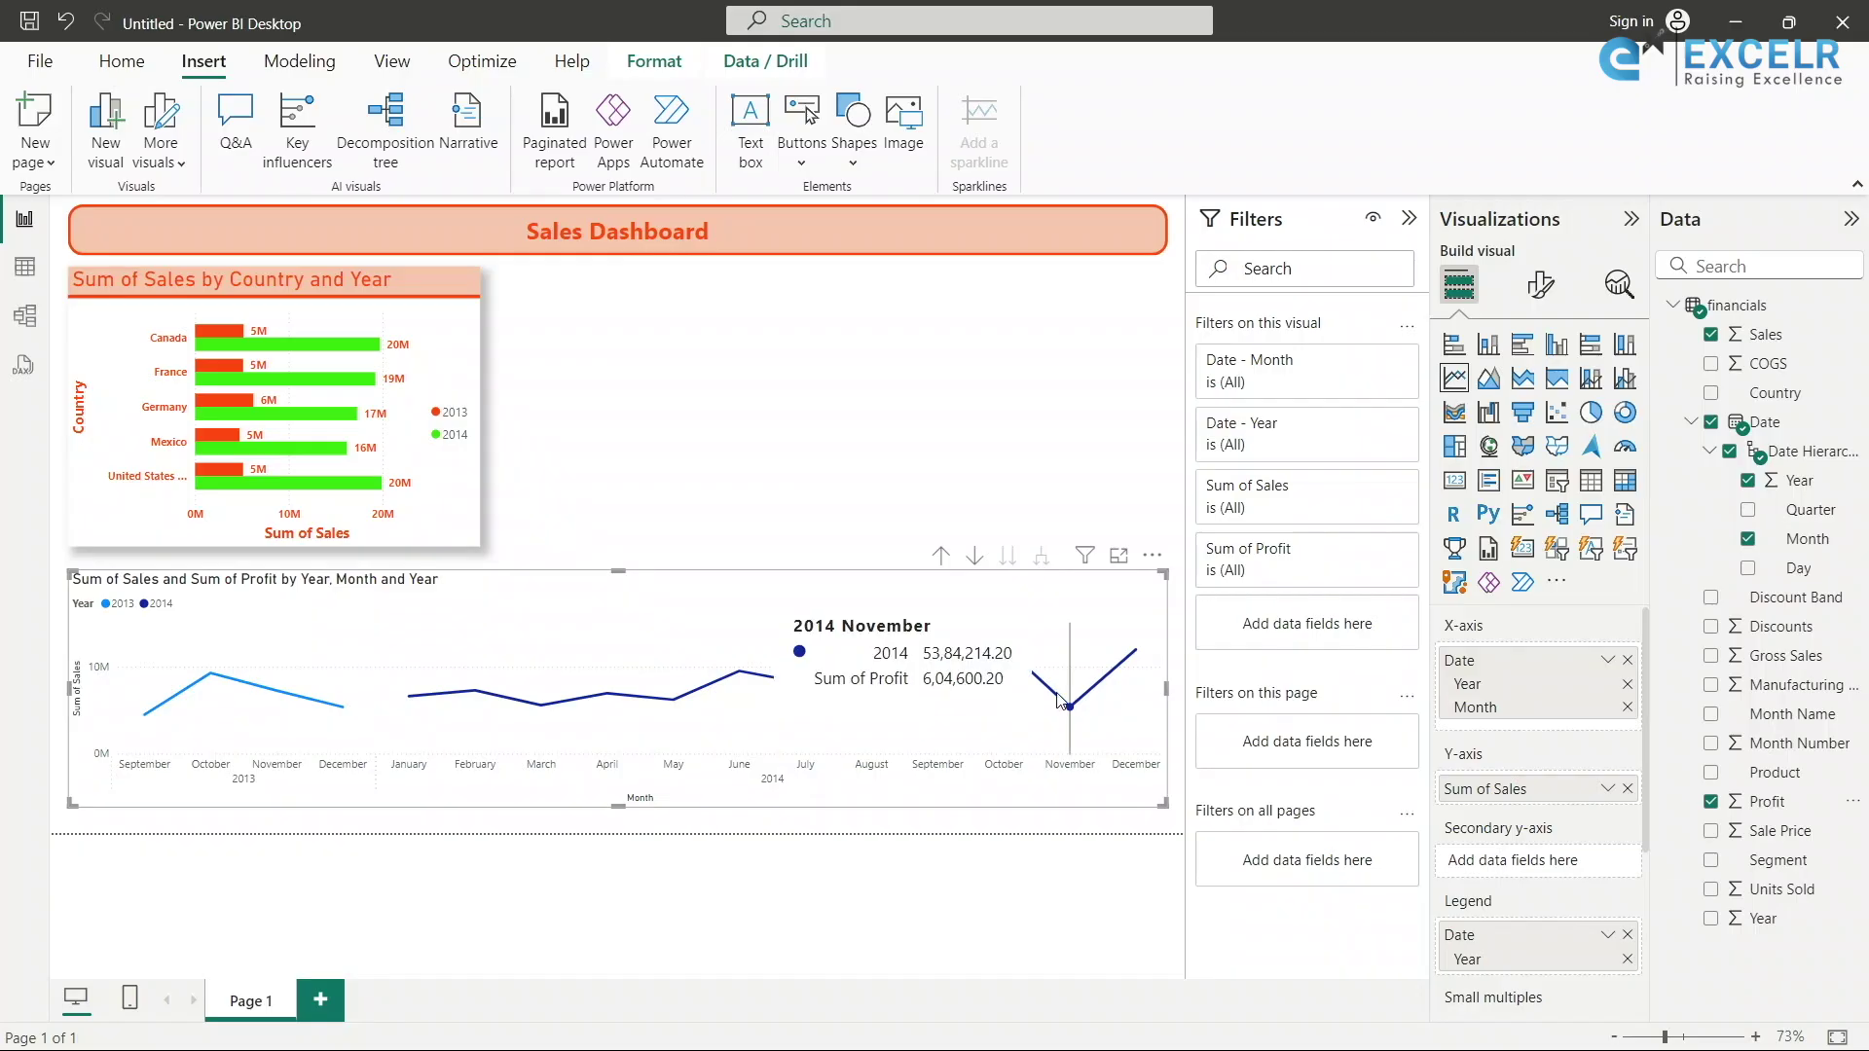
scroll(1542, 858, "down", 2)
scroll(1542, 859, "down", 2)
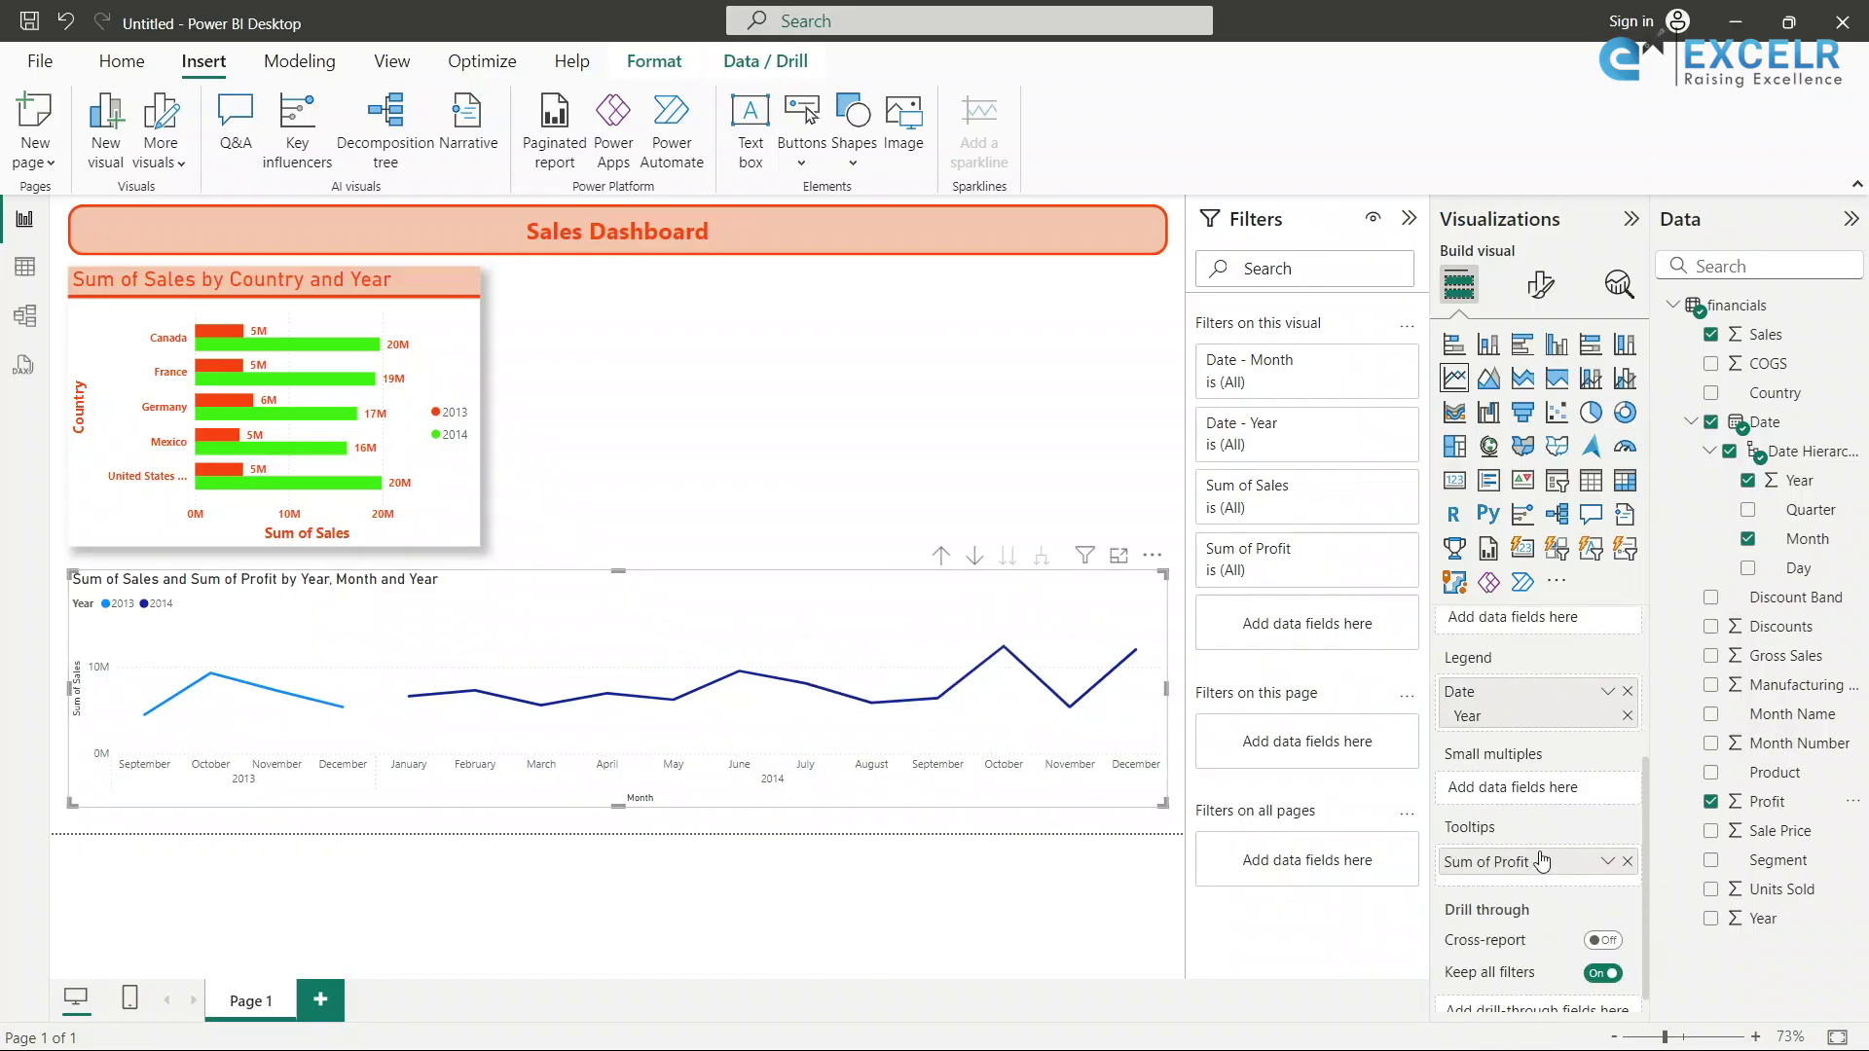
left_click(1627, 862)
scroll(1558, 806, "up", 4)
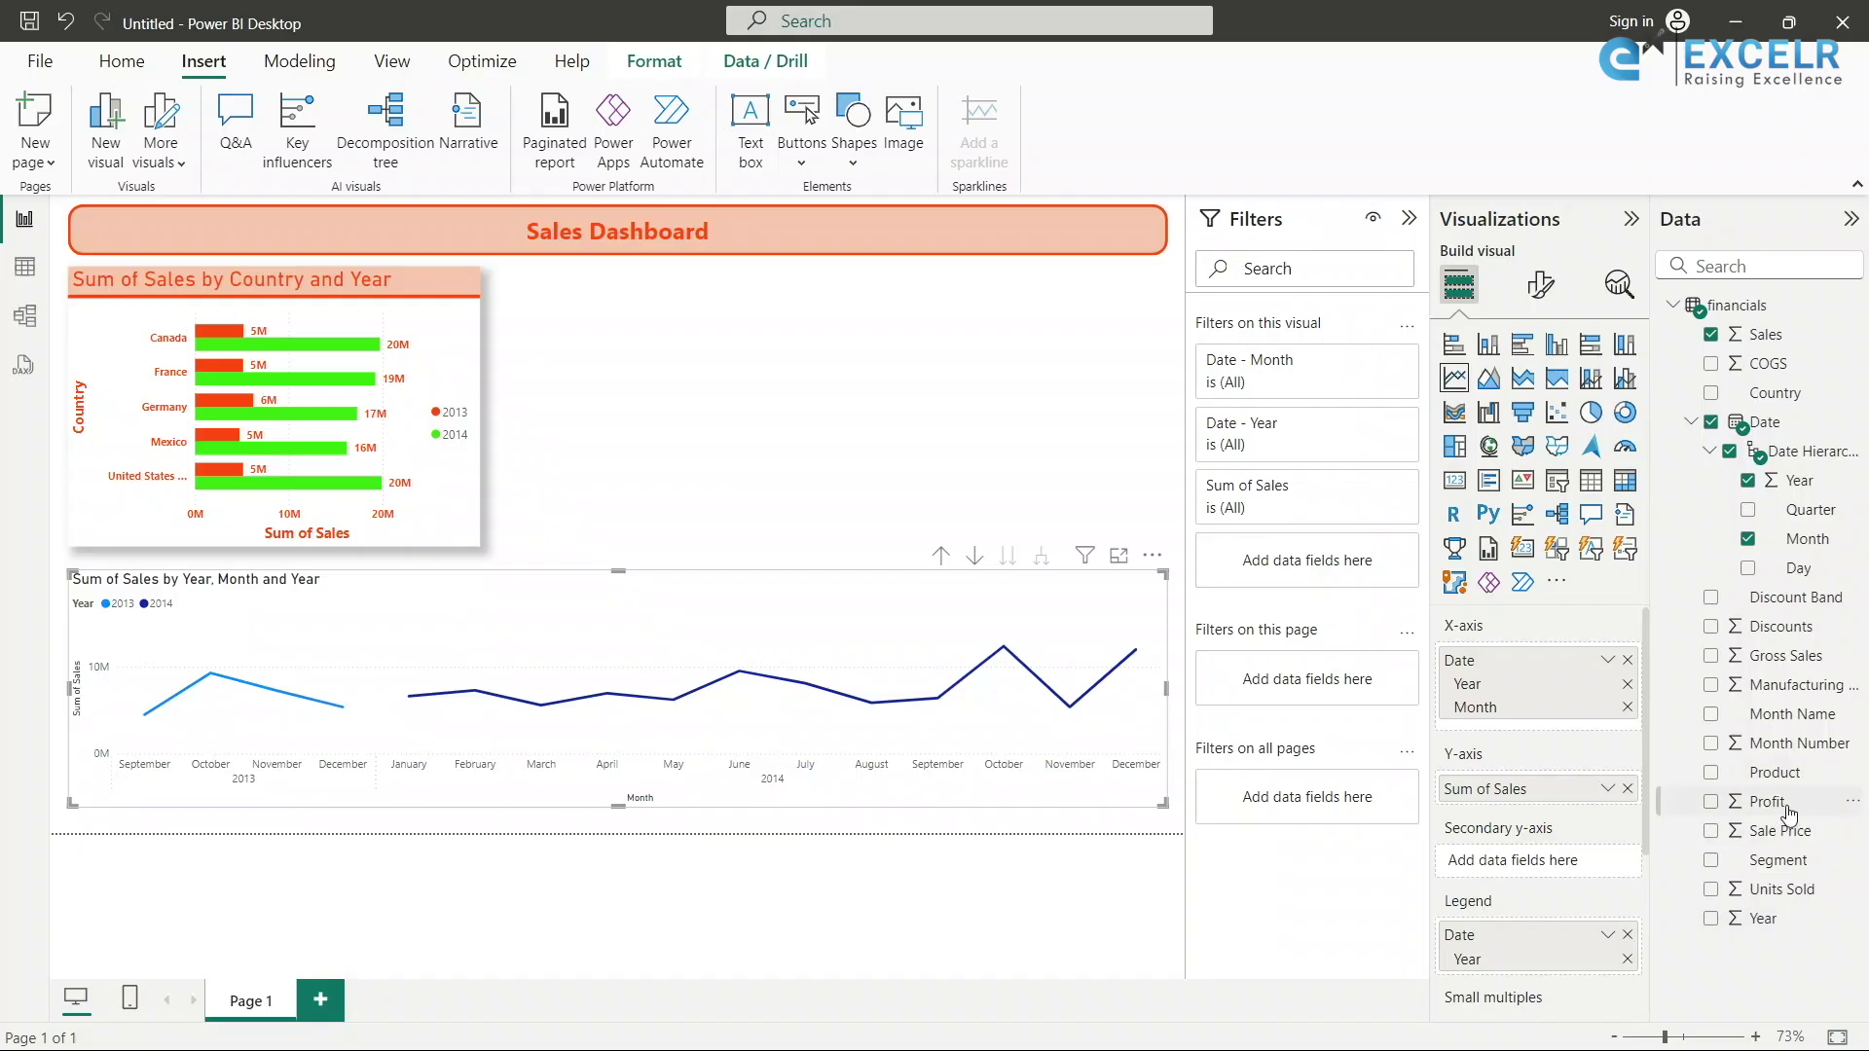
Try Profit on the line chart's secondary y-axis and Y-axis, remove it, and put Sales back on the Y-axis.
left_click_drag(1788, 813, 1567, 867)
left_click_drag(1780, 820, 1554, 802)
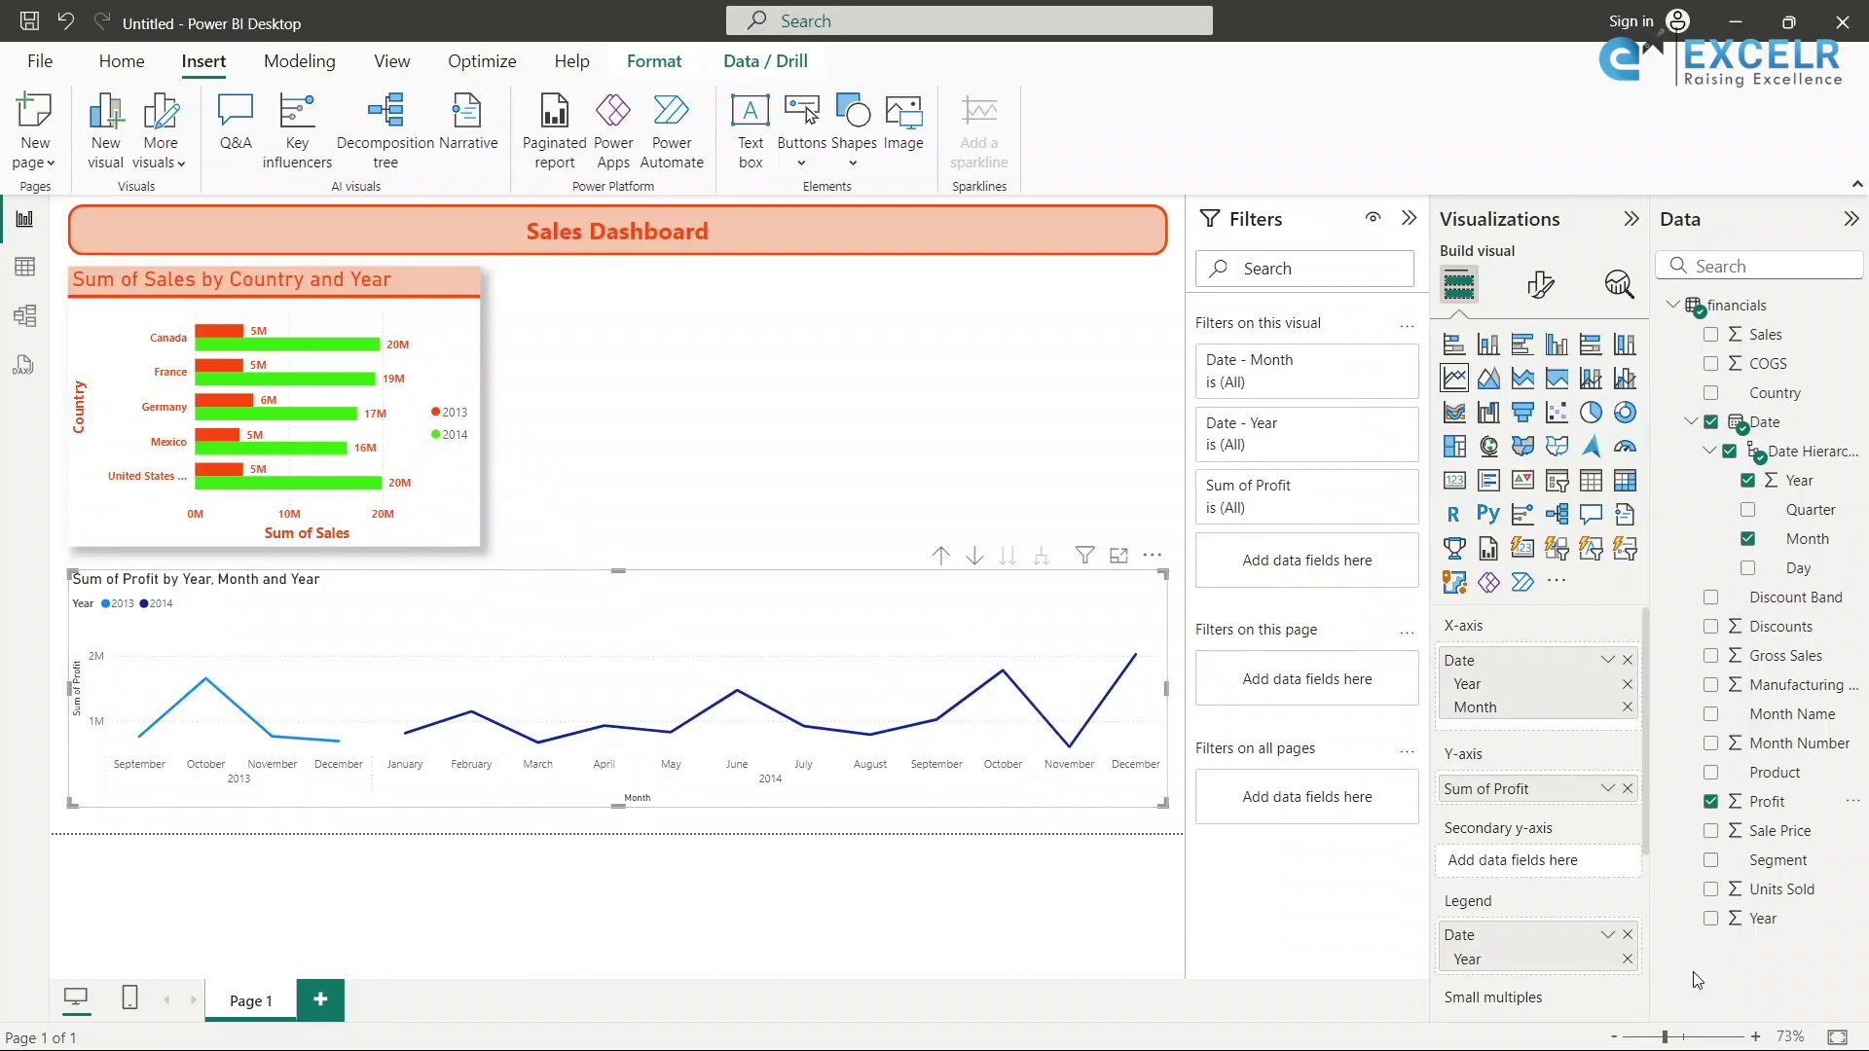
left_click(1626, 789)
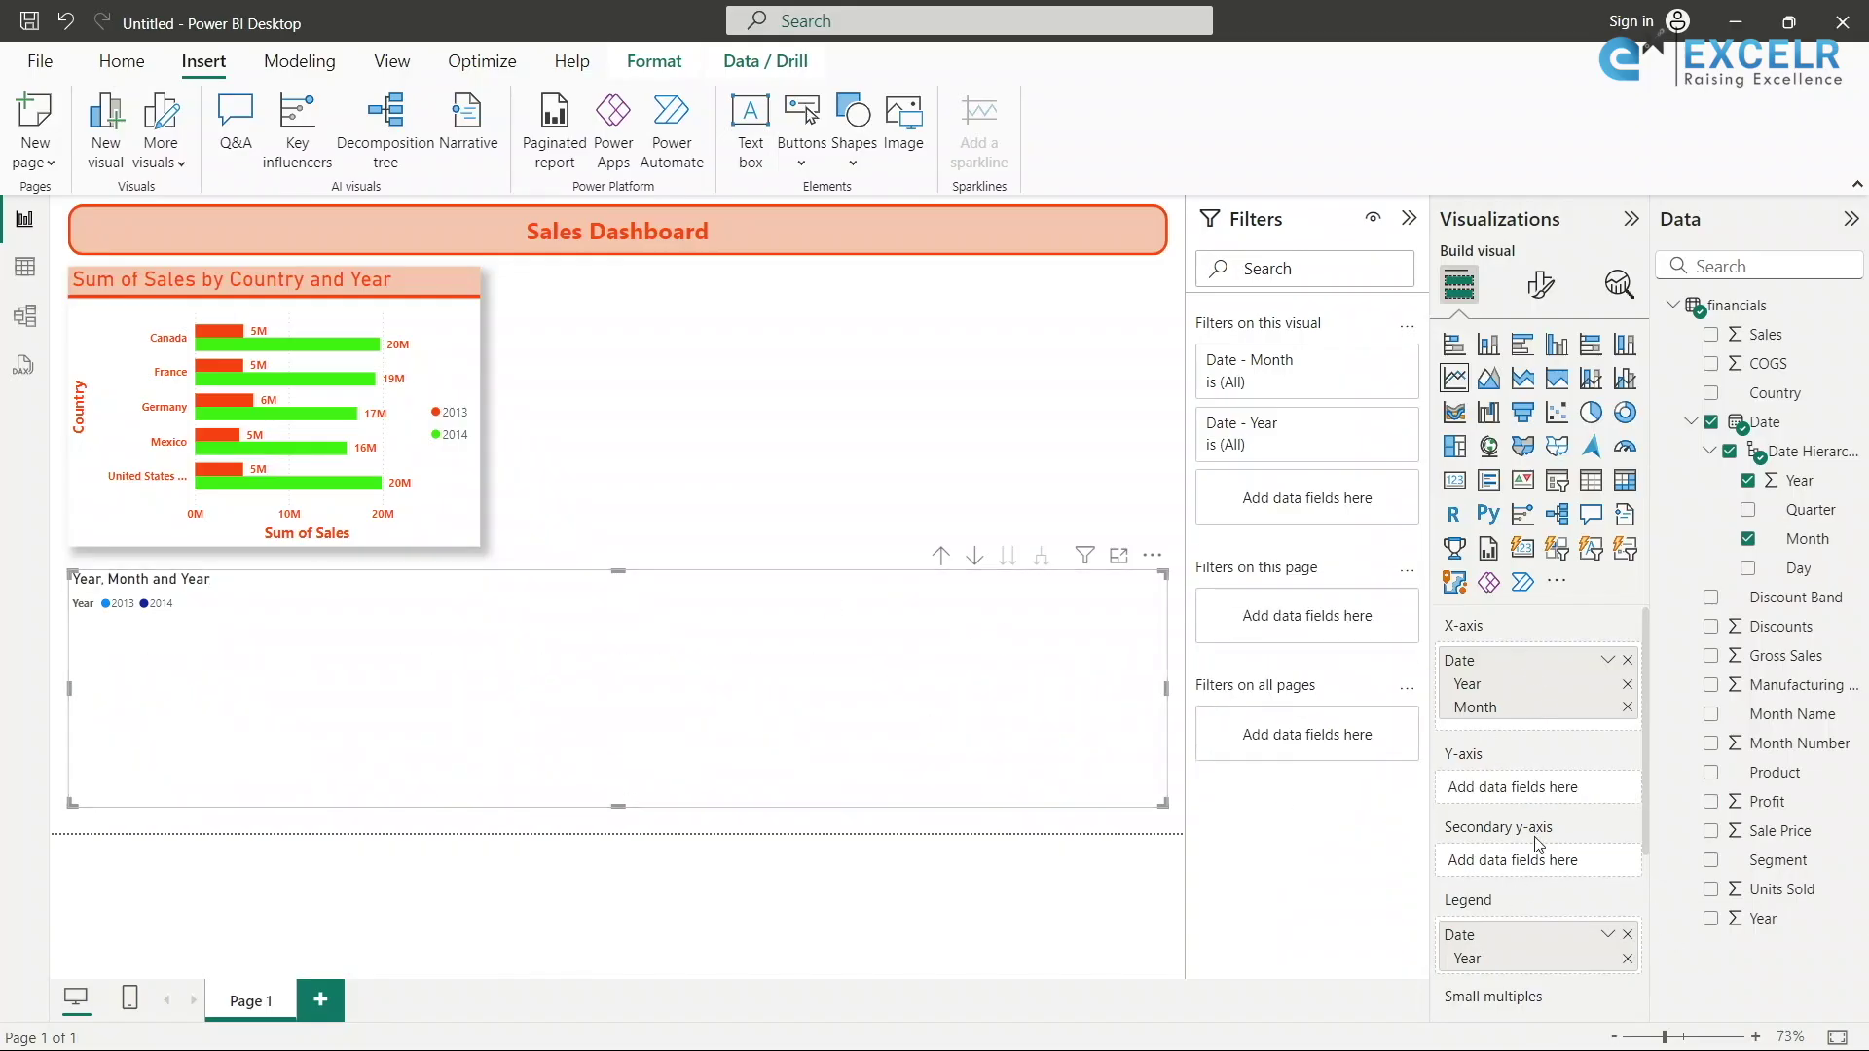
left_click(1710, 334)
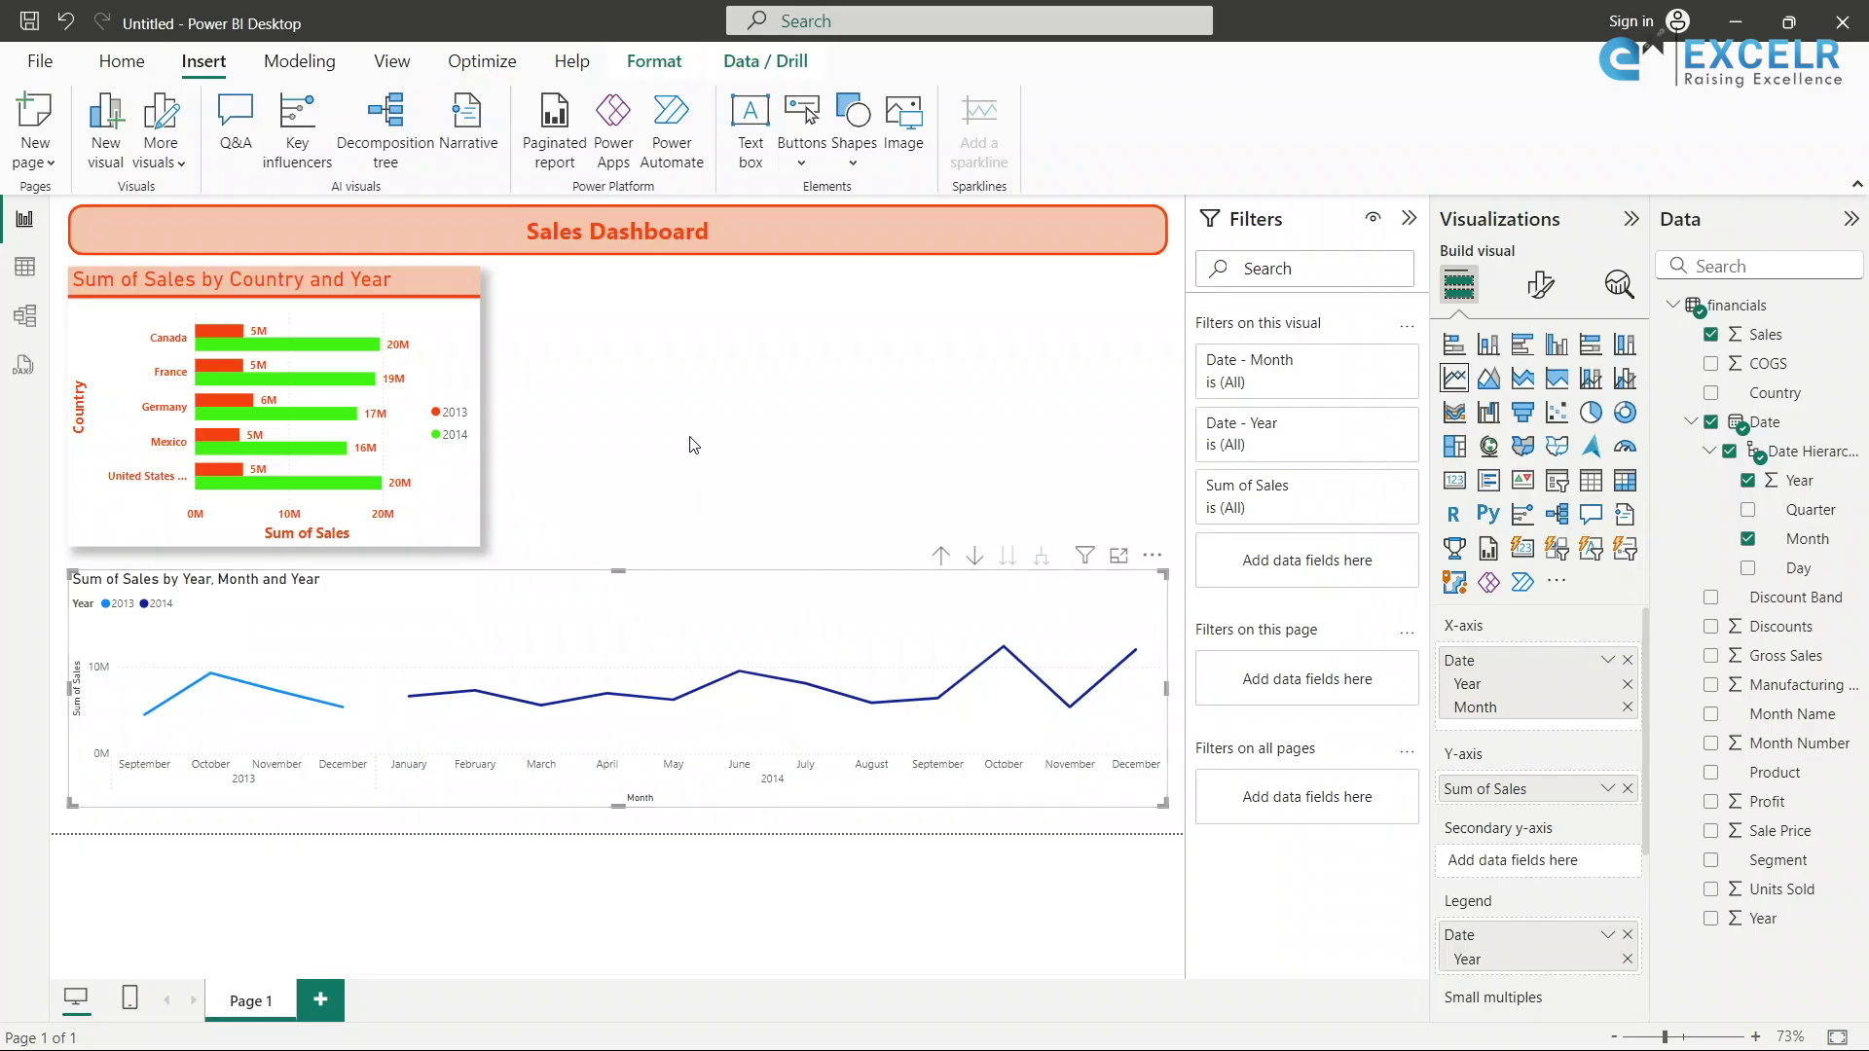
Copy the bar chart's formatting to the line chart with Format painter.
left_click(428, 328)
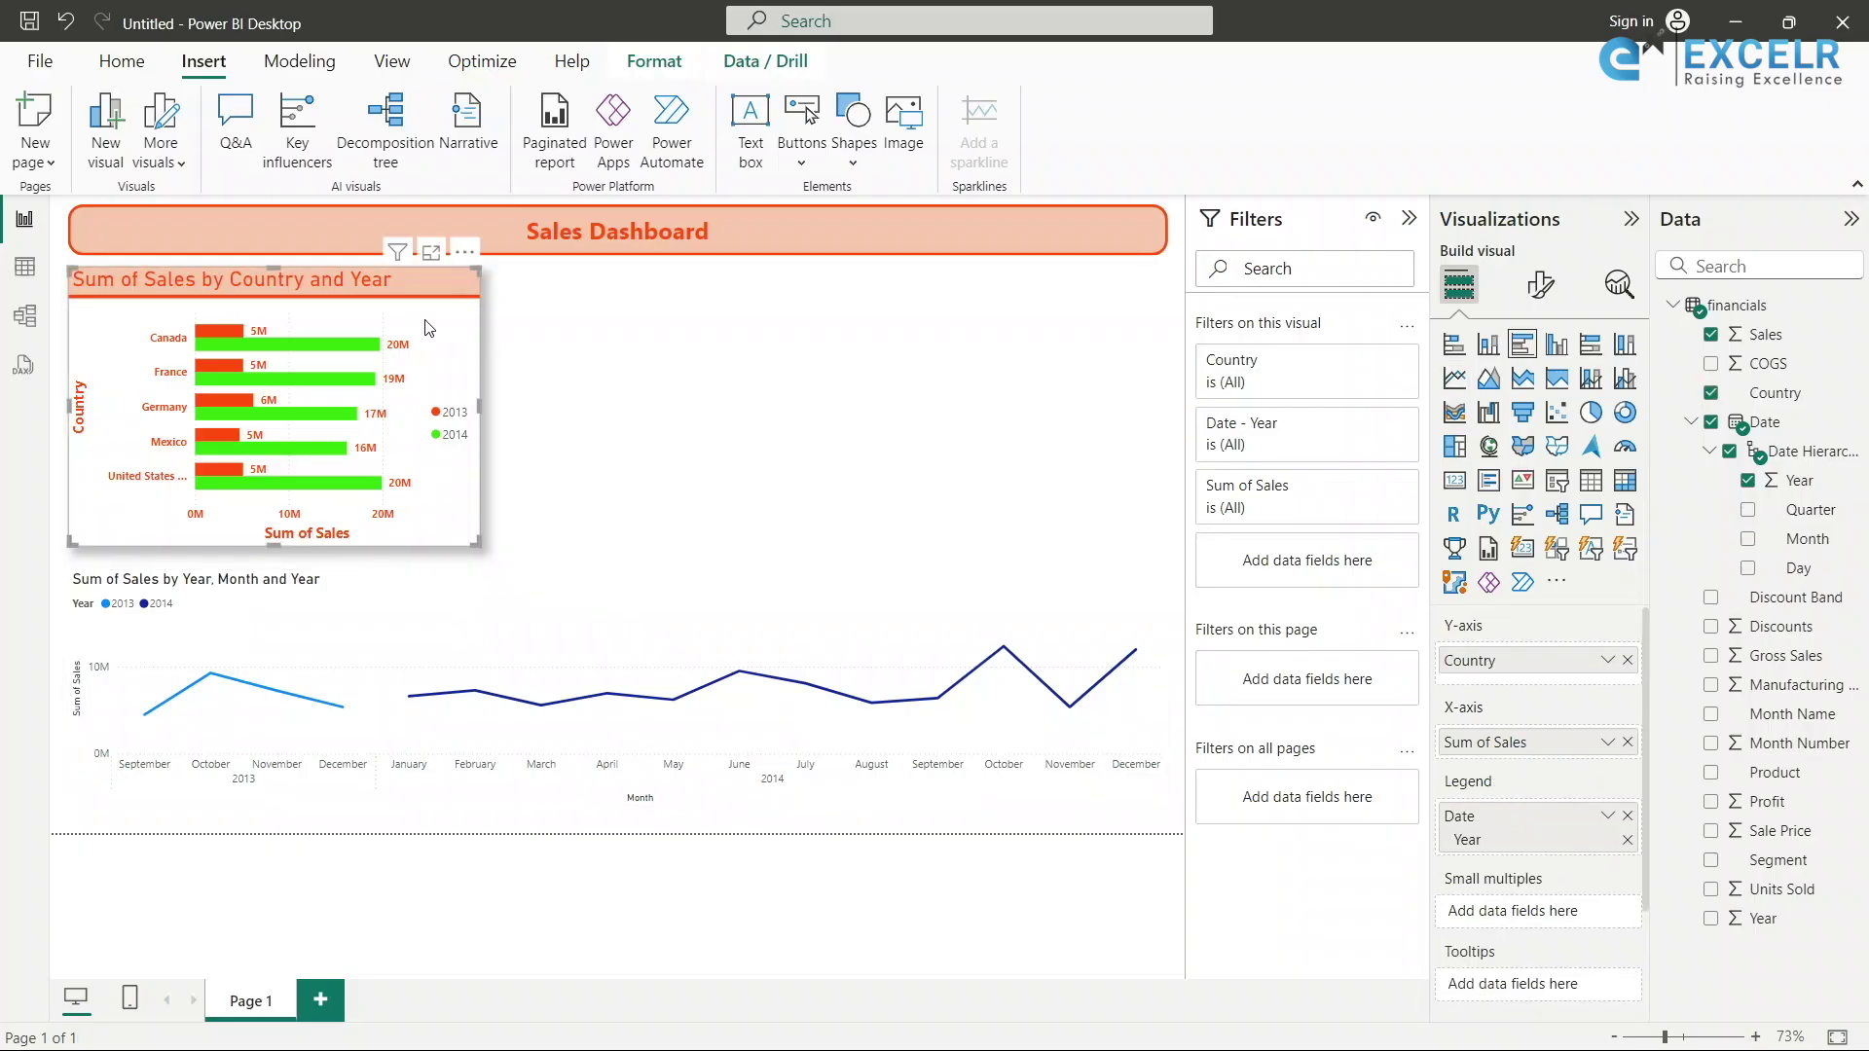
left_click(121, 60)
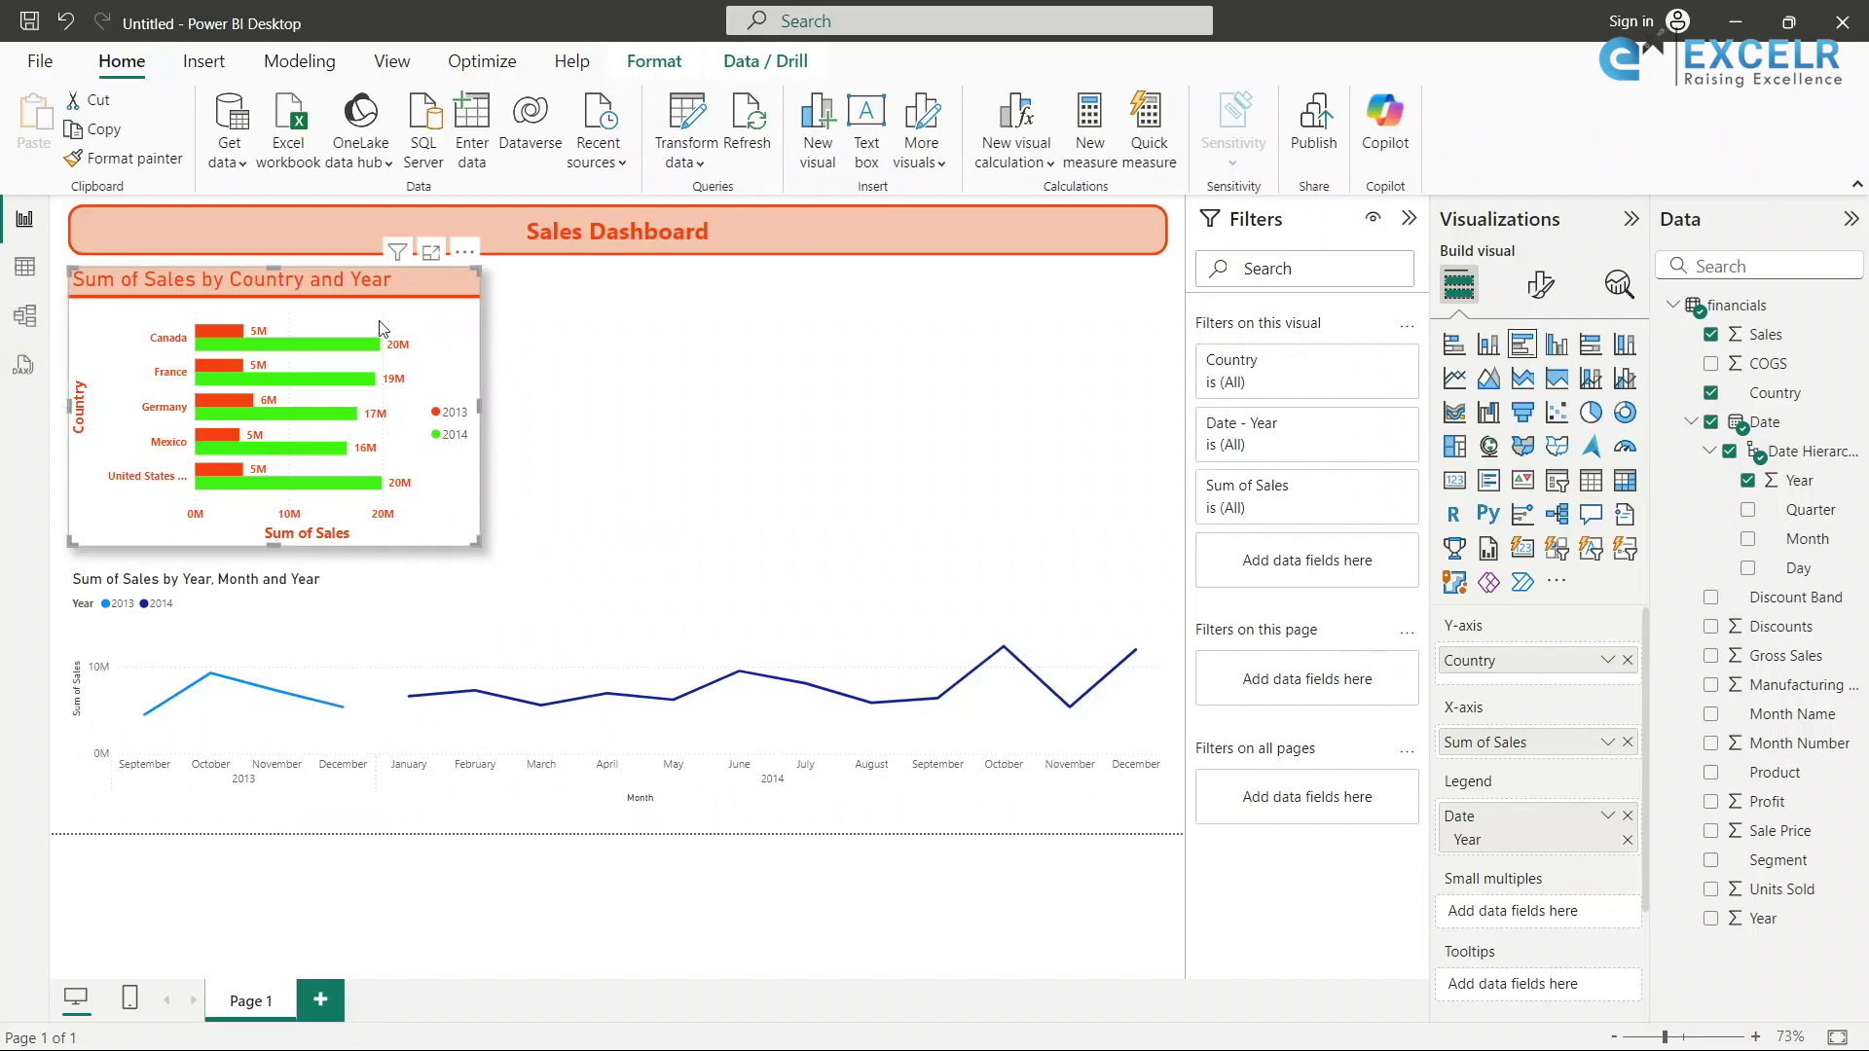
left_click(121, 159)
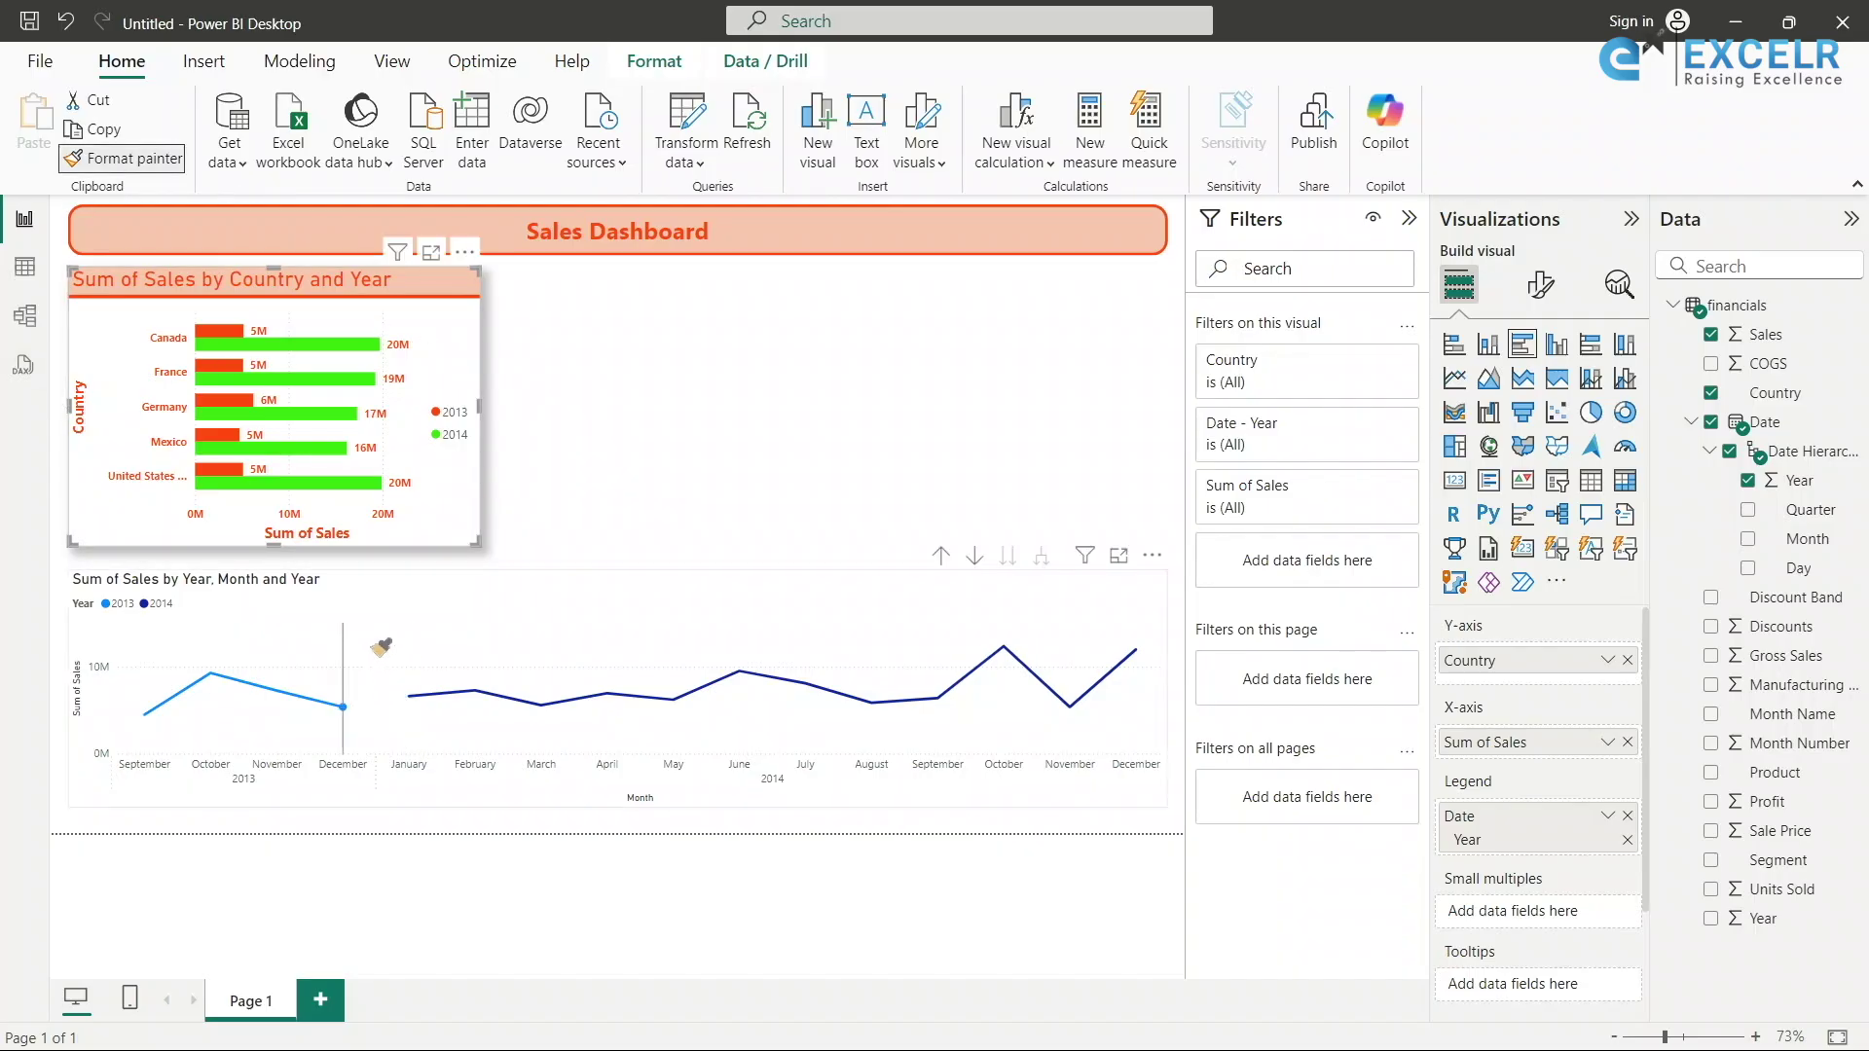
left_click(377, 587)
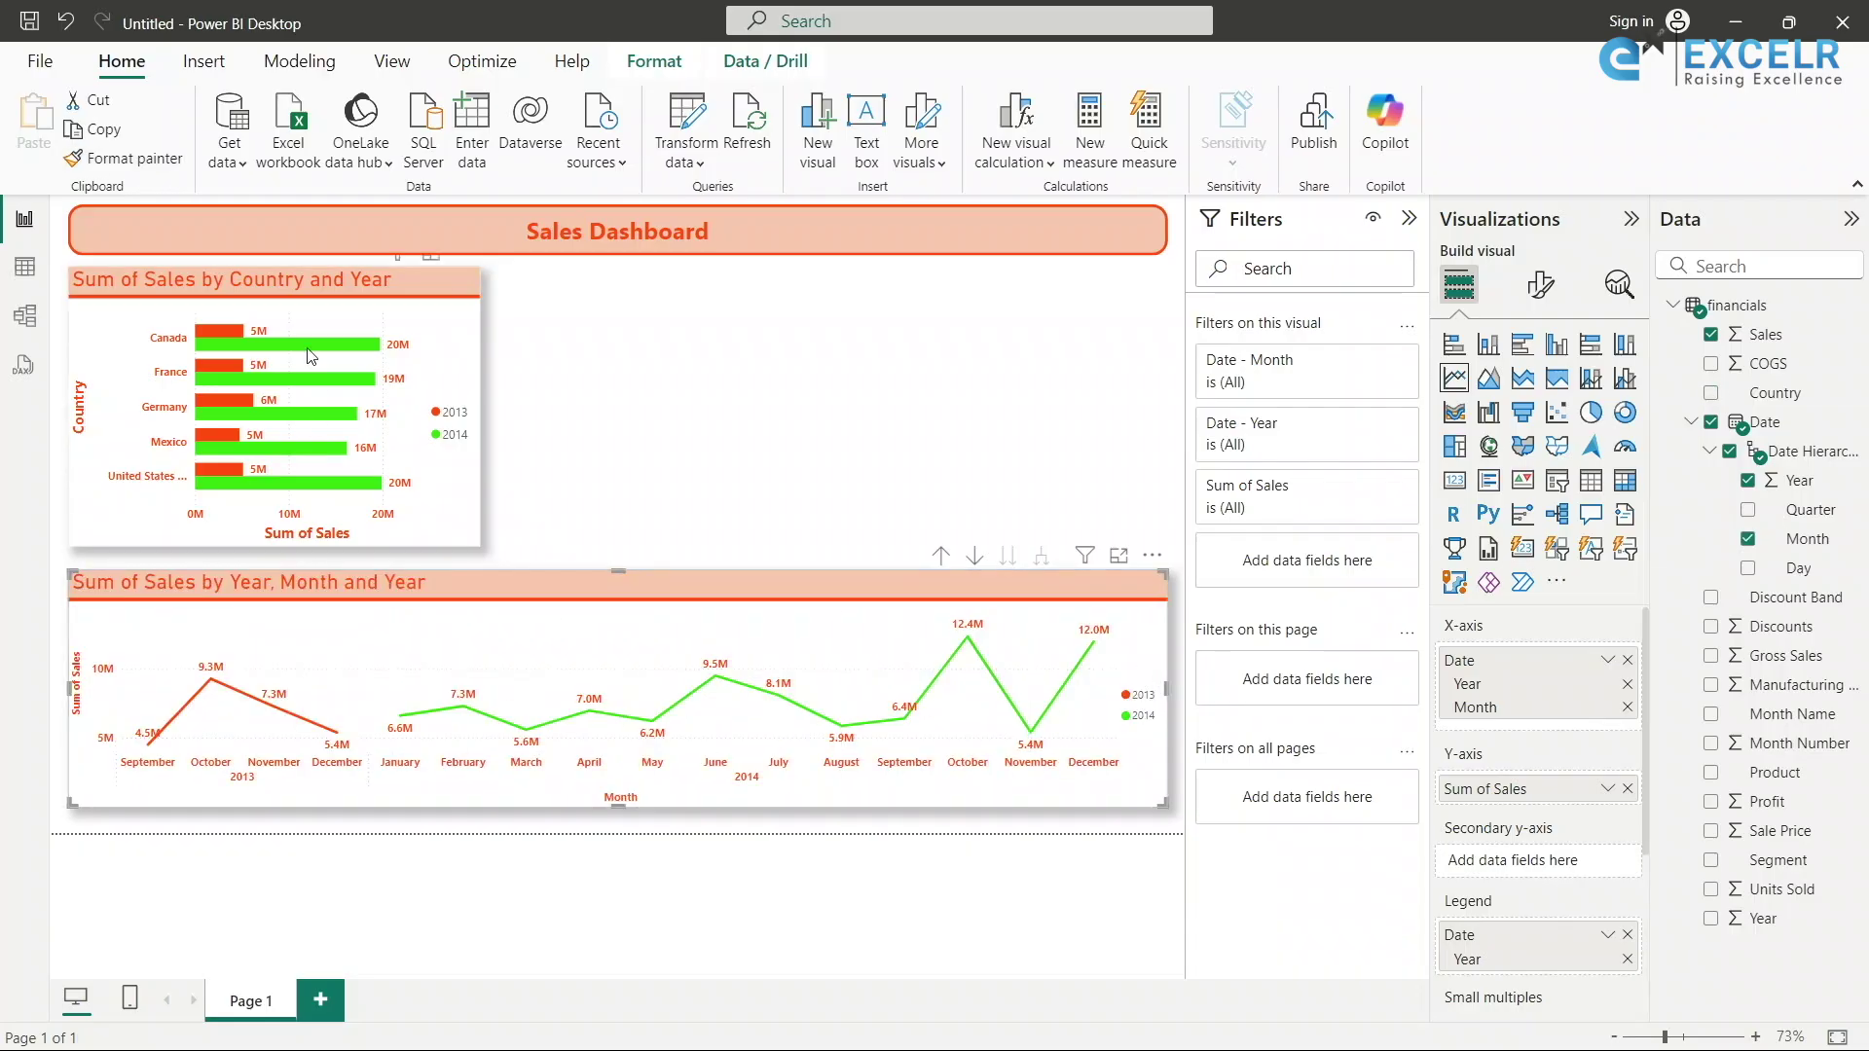
key("Escape")
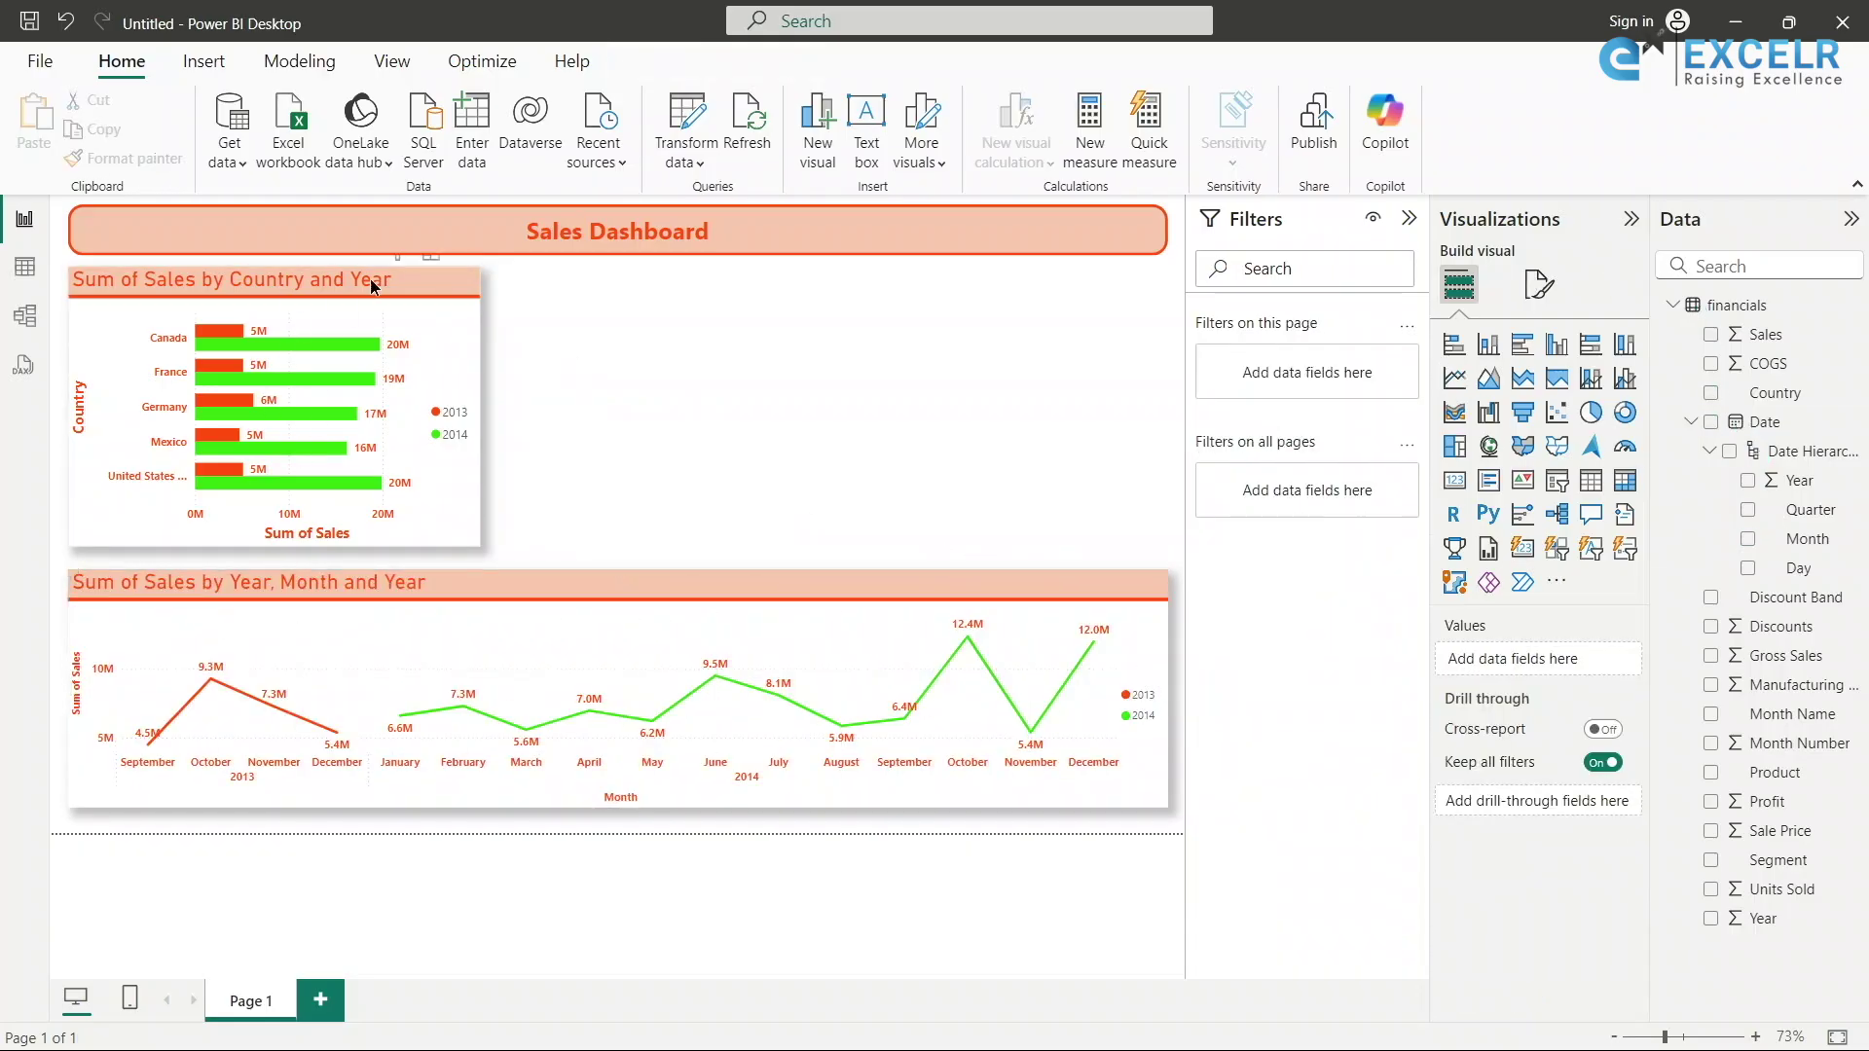
Give the Sales by Country and Year bar chart a visual border in the recent orange-red colour, 4 px wide.
left_click(370, 278)
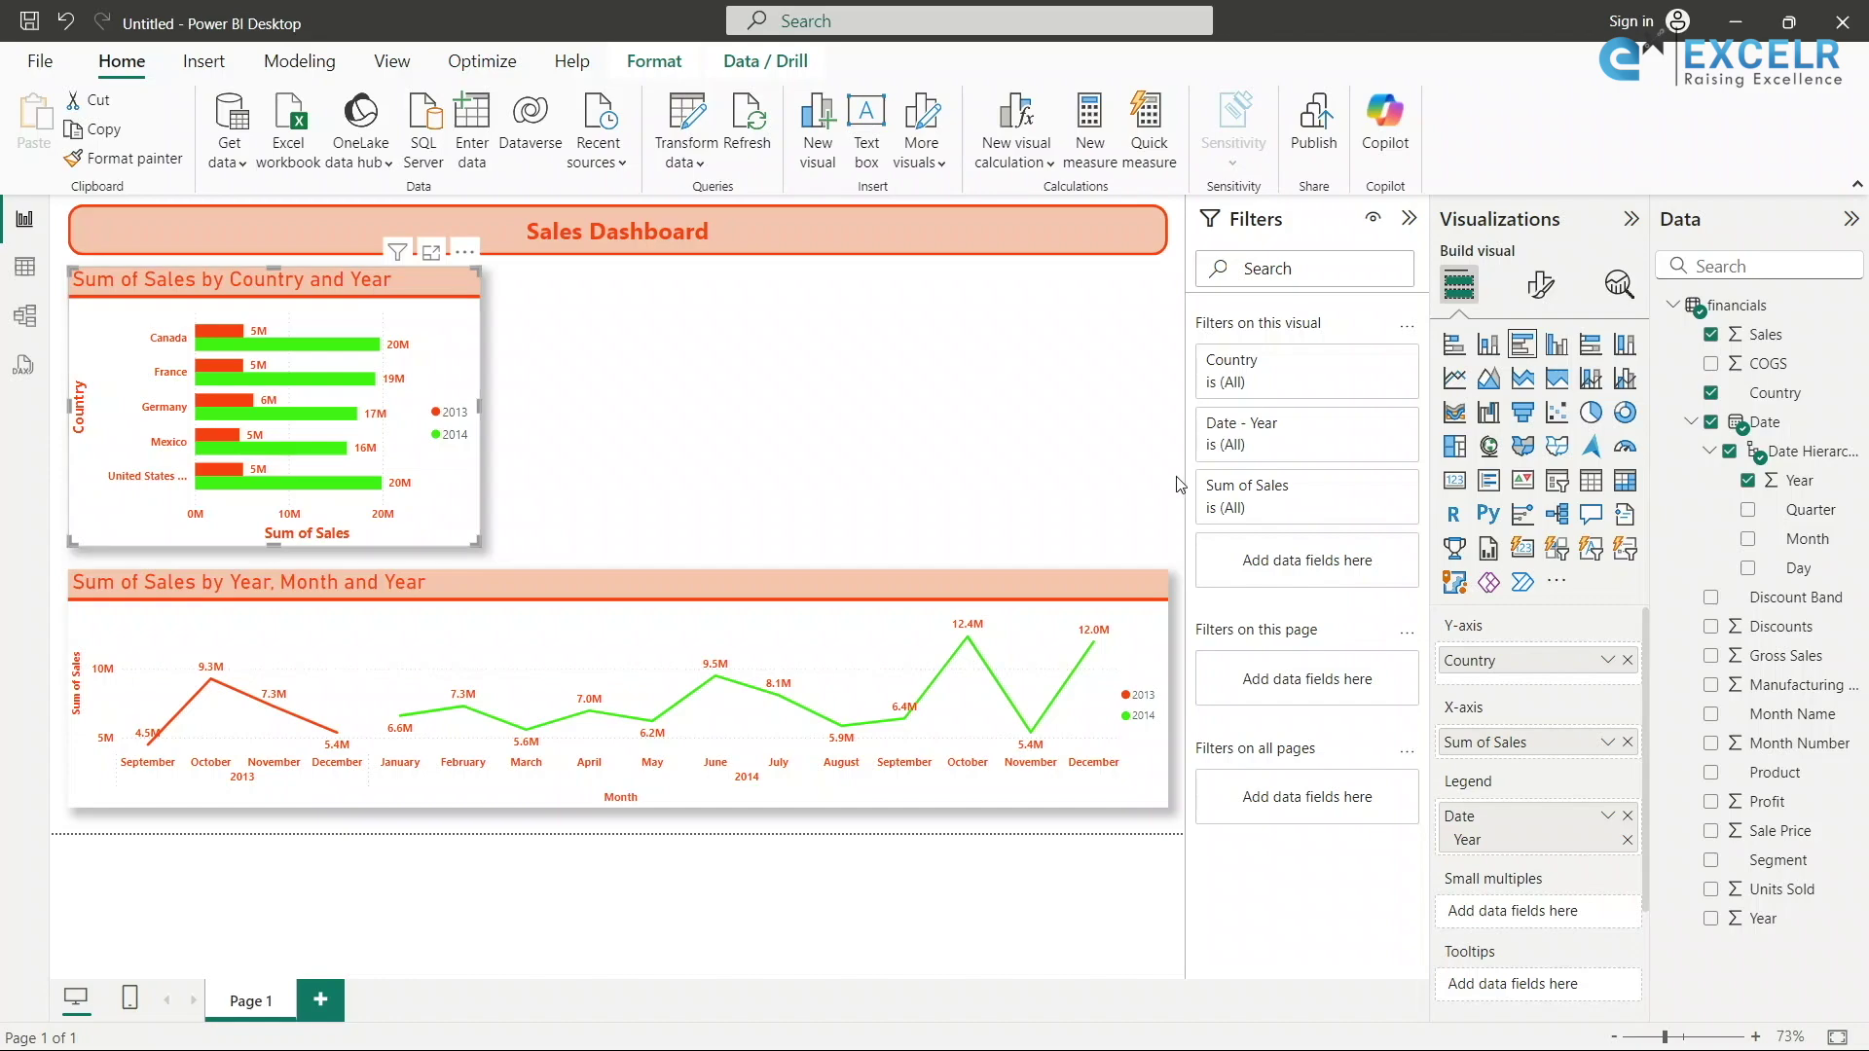
left_click(1541, 285)
left_click(1538, 392)
scroll(1547, 730, "down", 3)
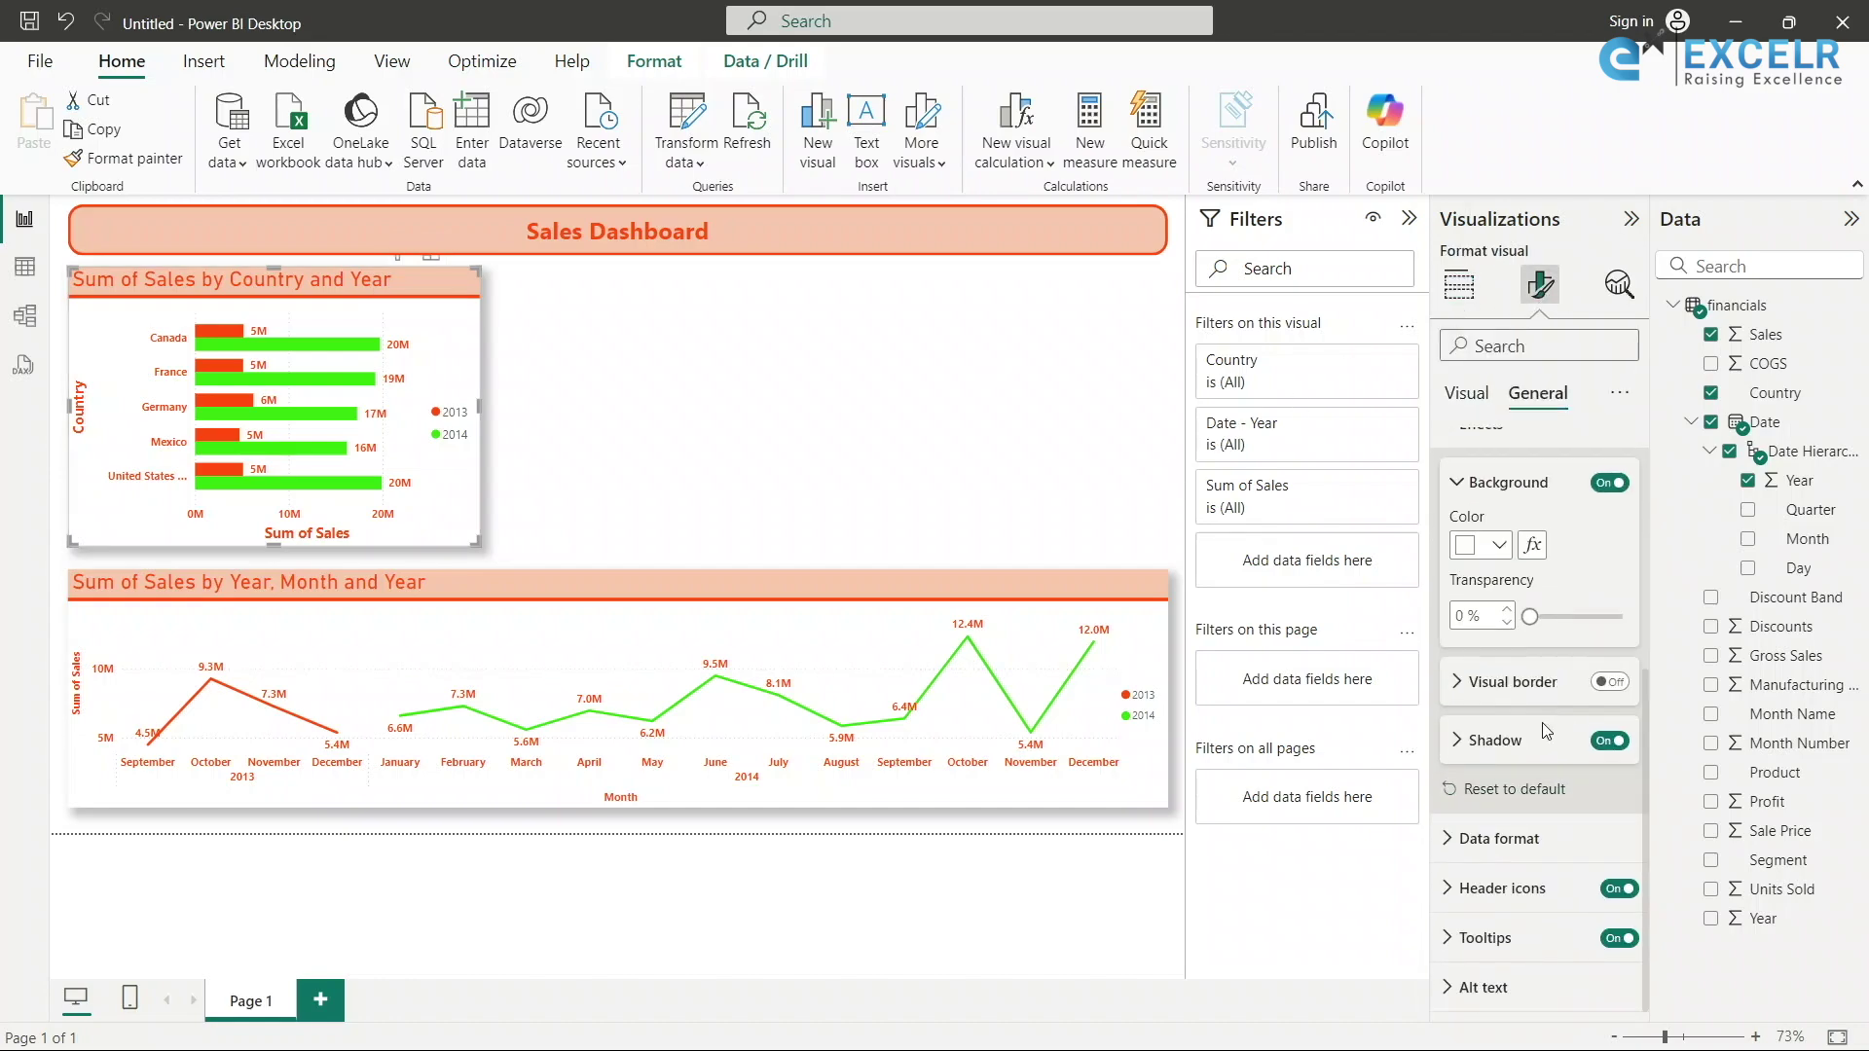
left_click(1610, 682)
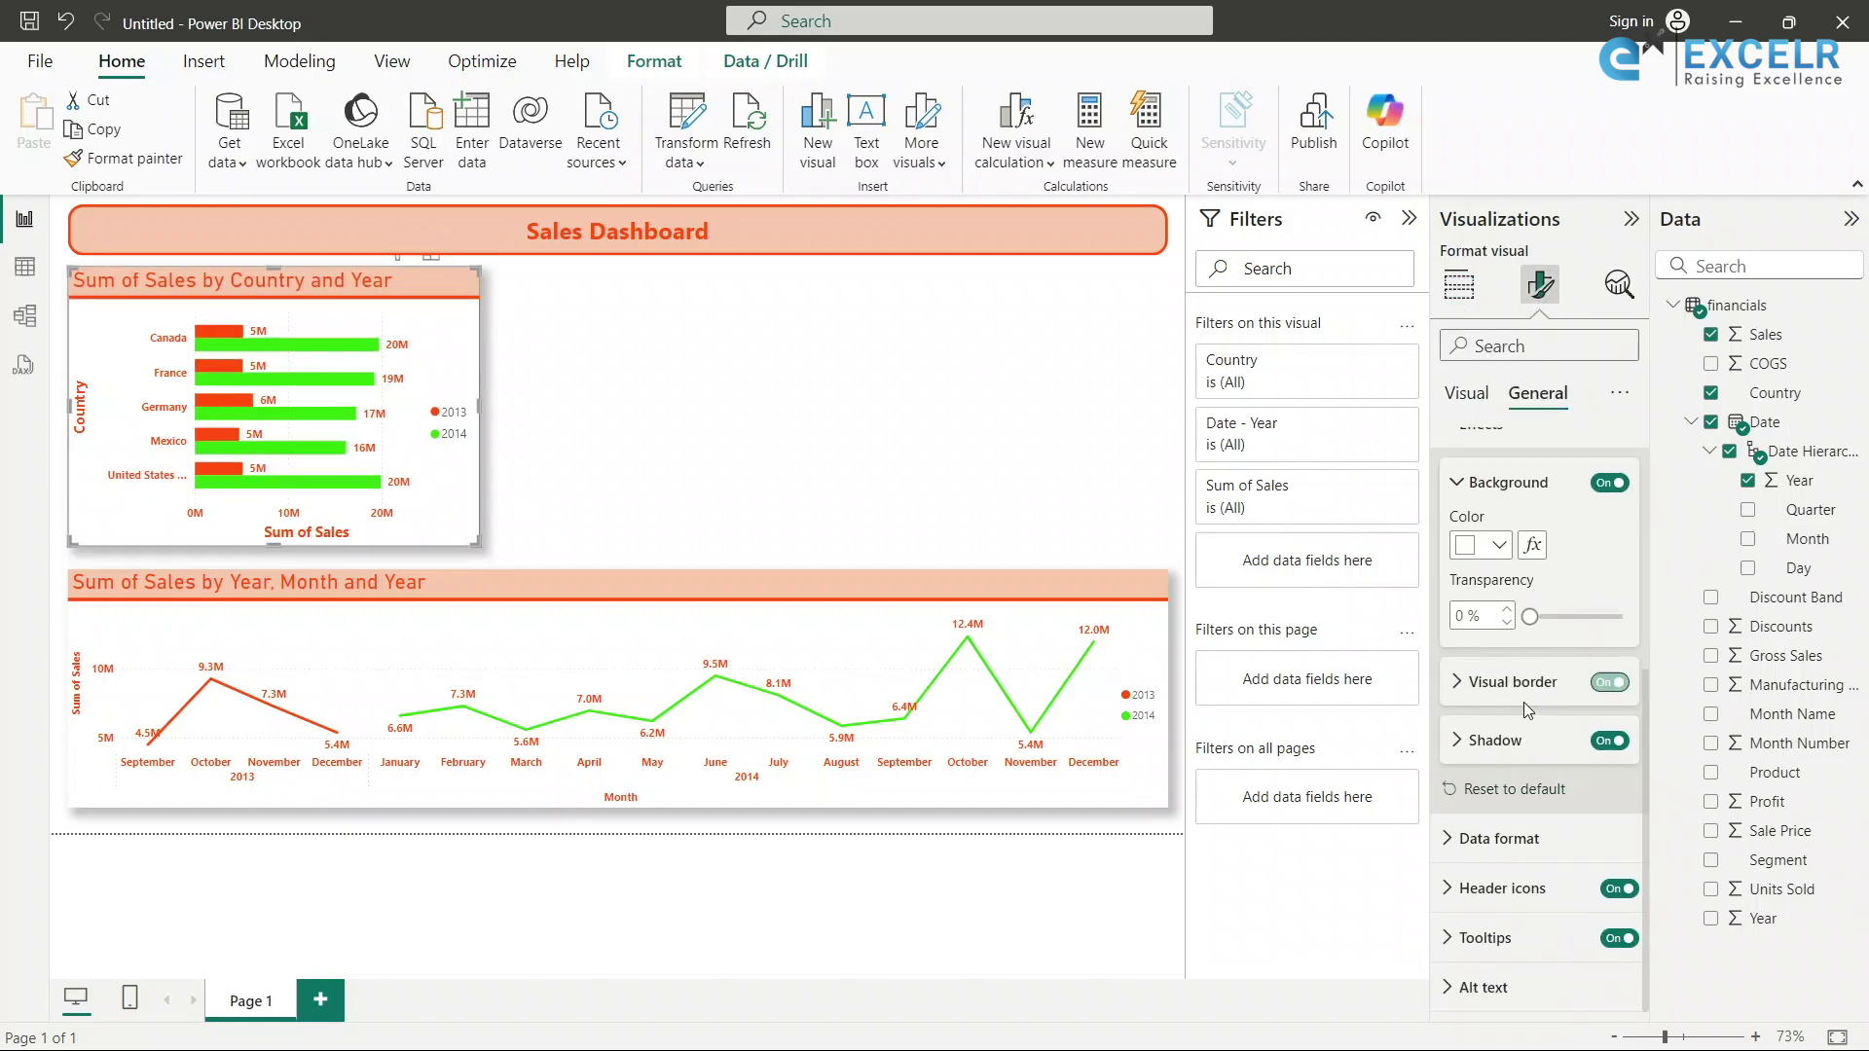
left_click(1454, 682)
scroll(1460, 682, "down", 2)
left_click(1499, 541)
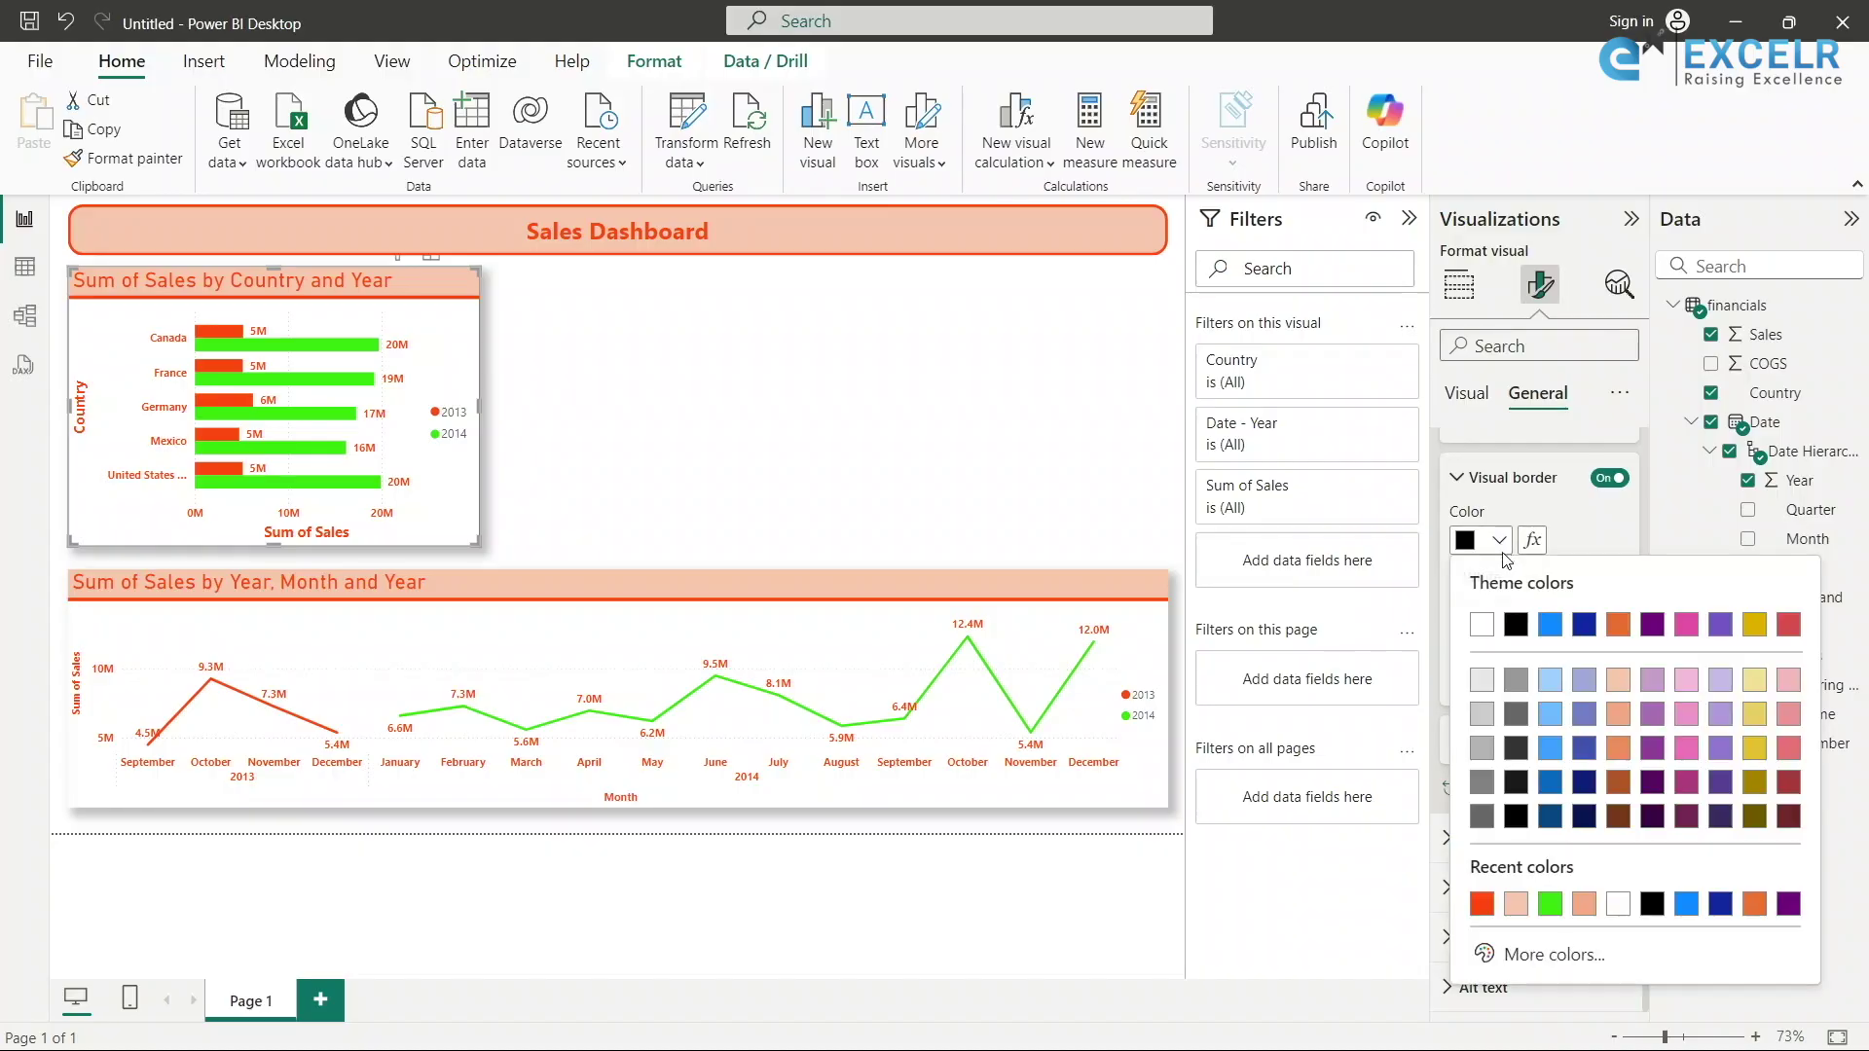
left_click(1481, 903)
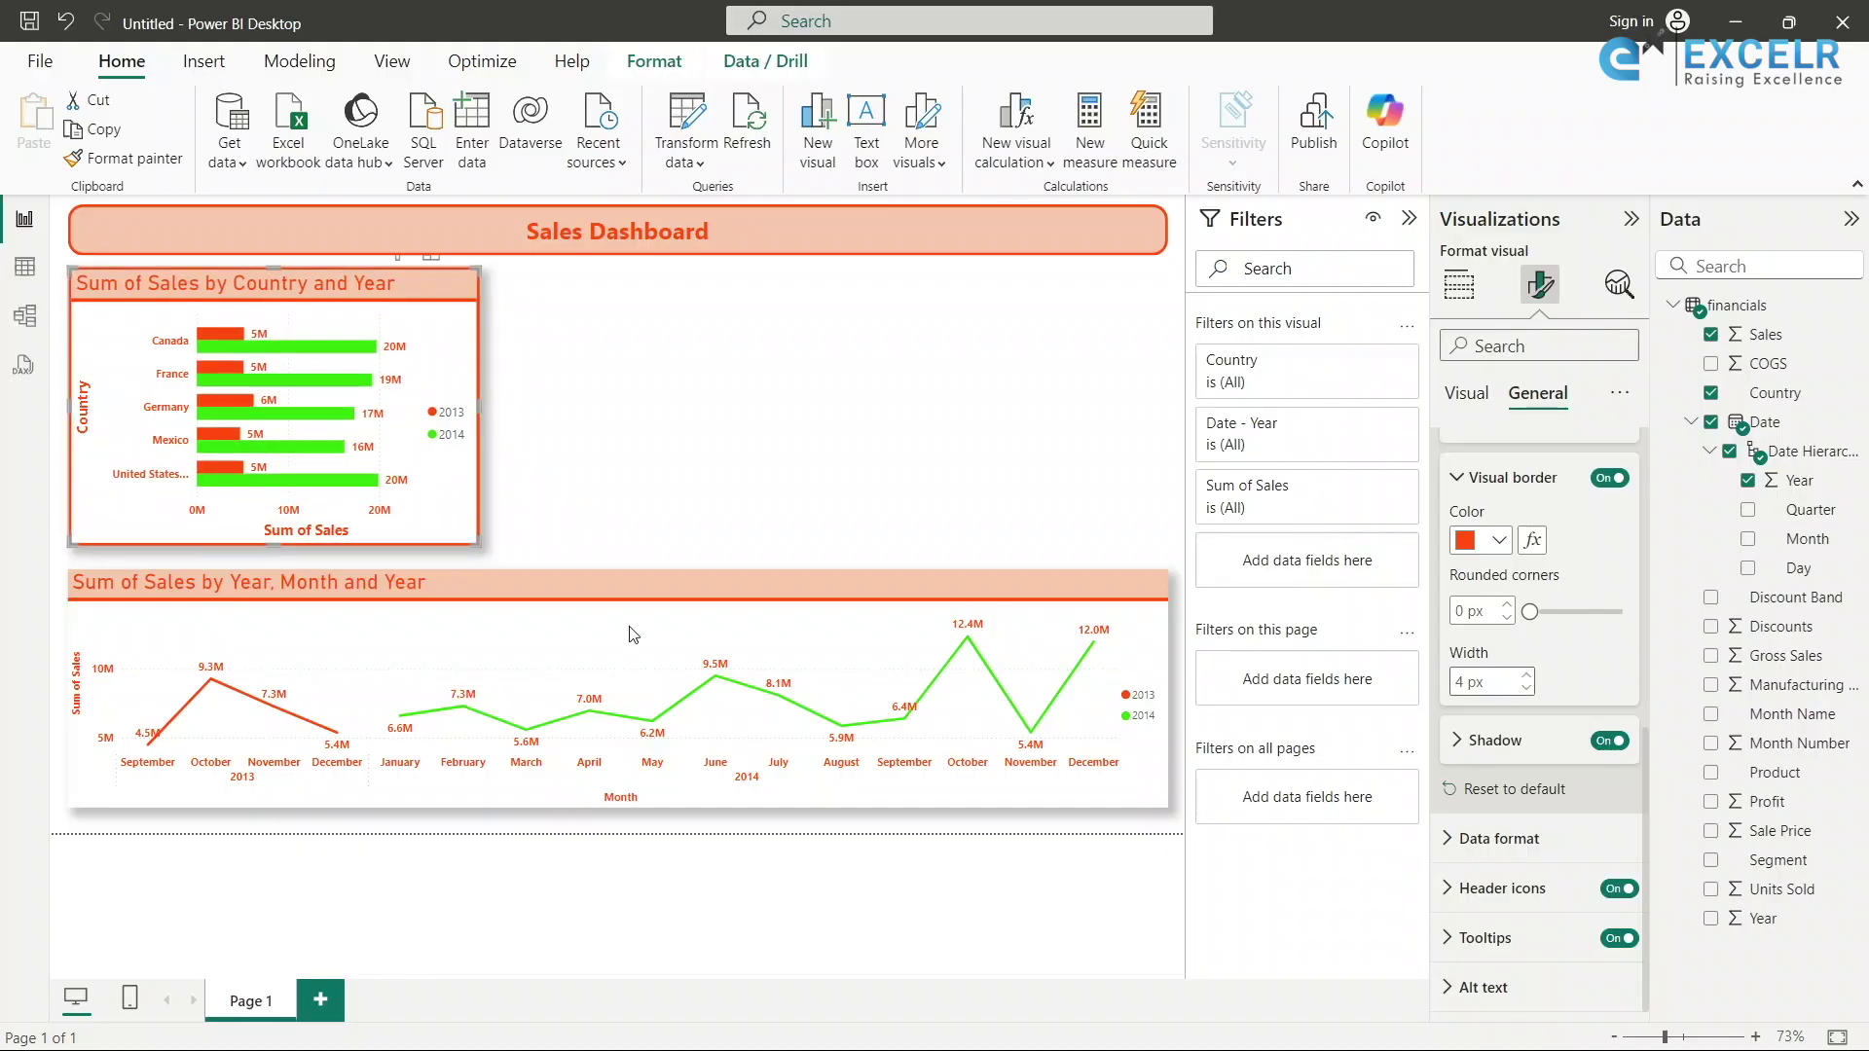
left_click(505, 411)
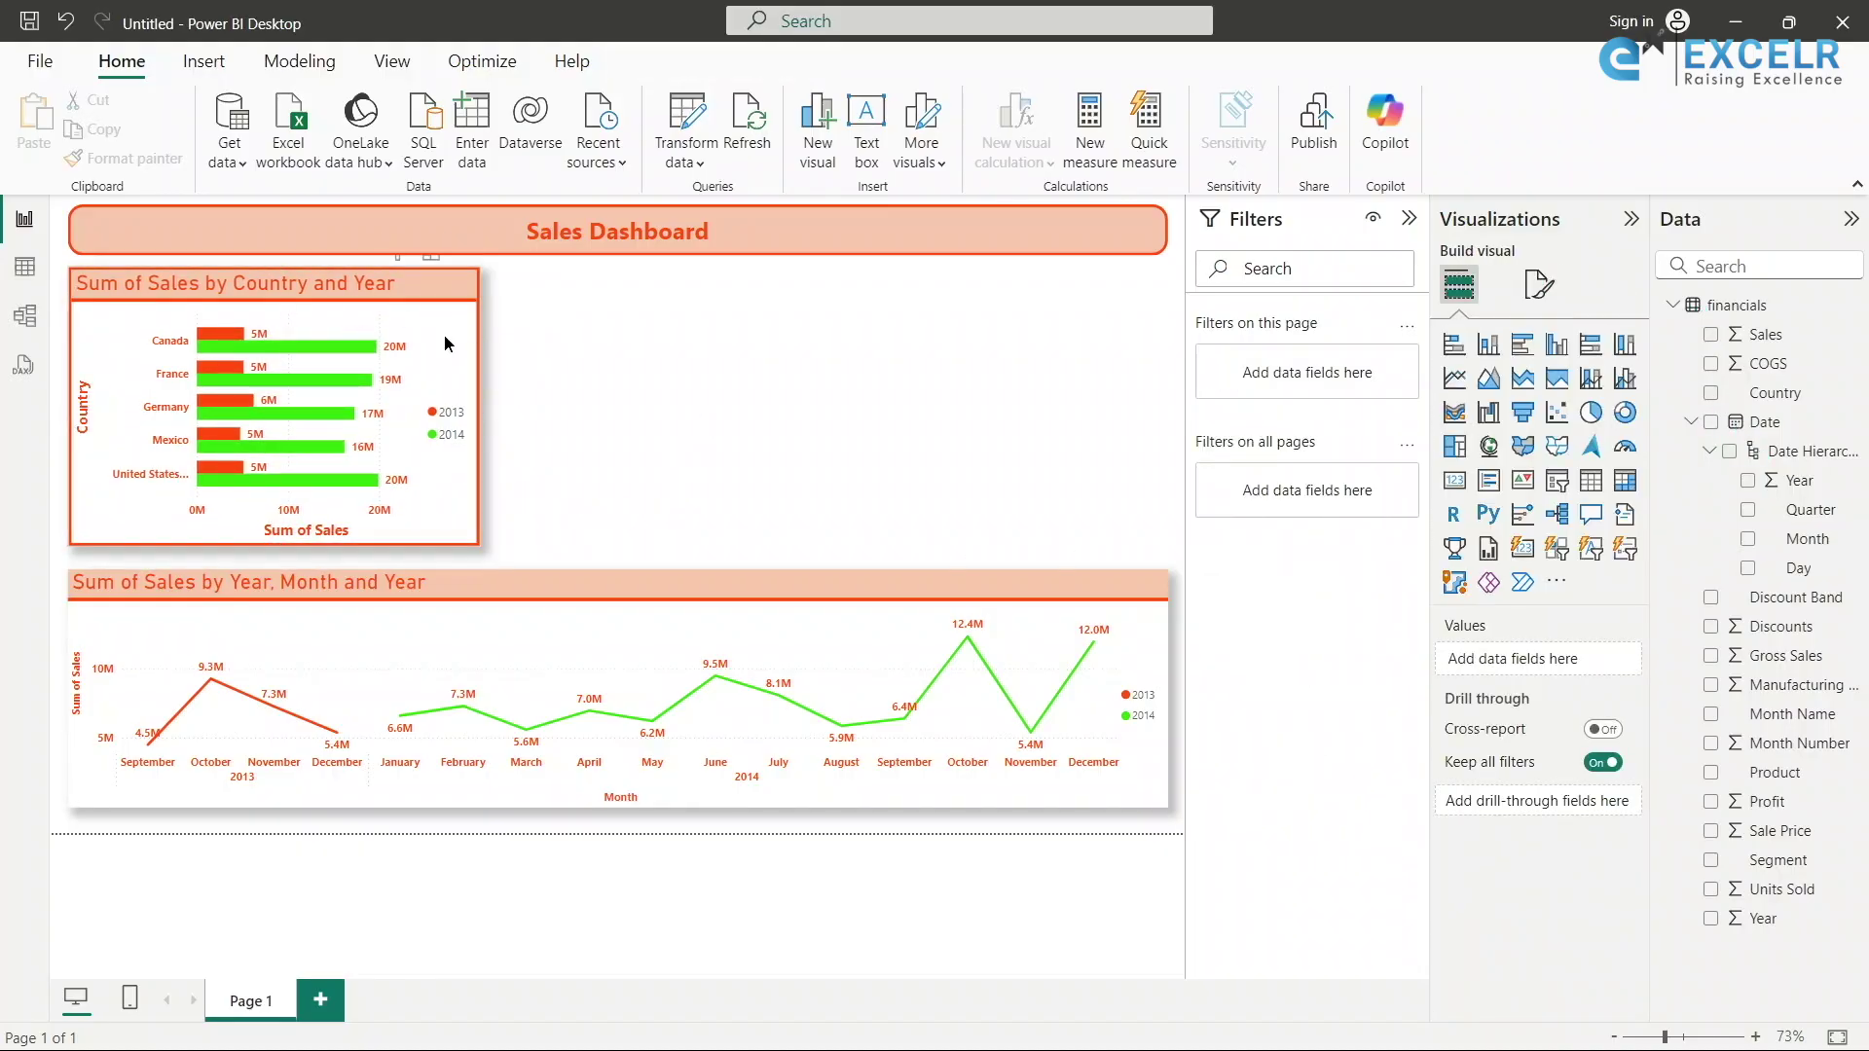
Reapply the bar chart's formatting, including its border, to the line chart with Format painter.
left_click(448, 342)
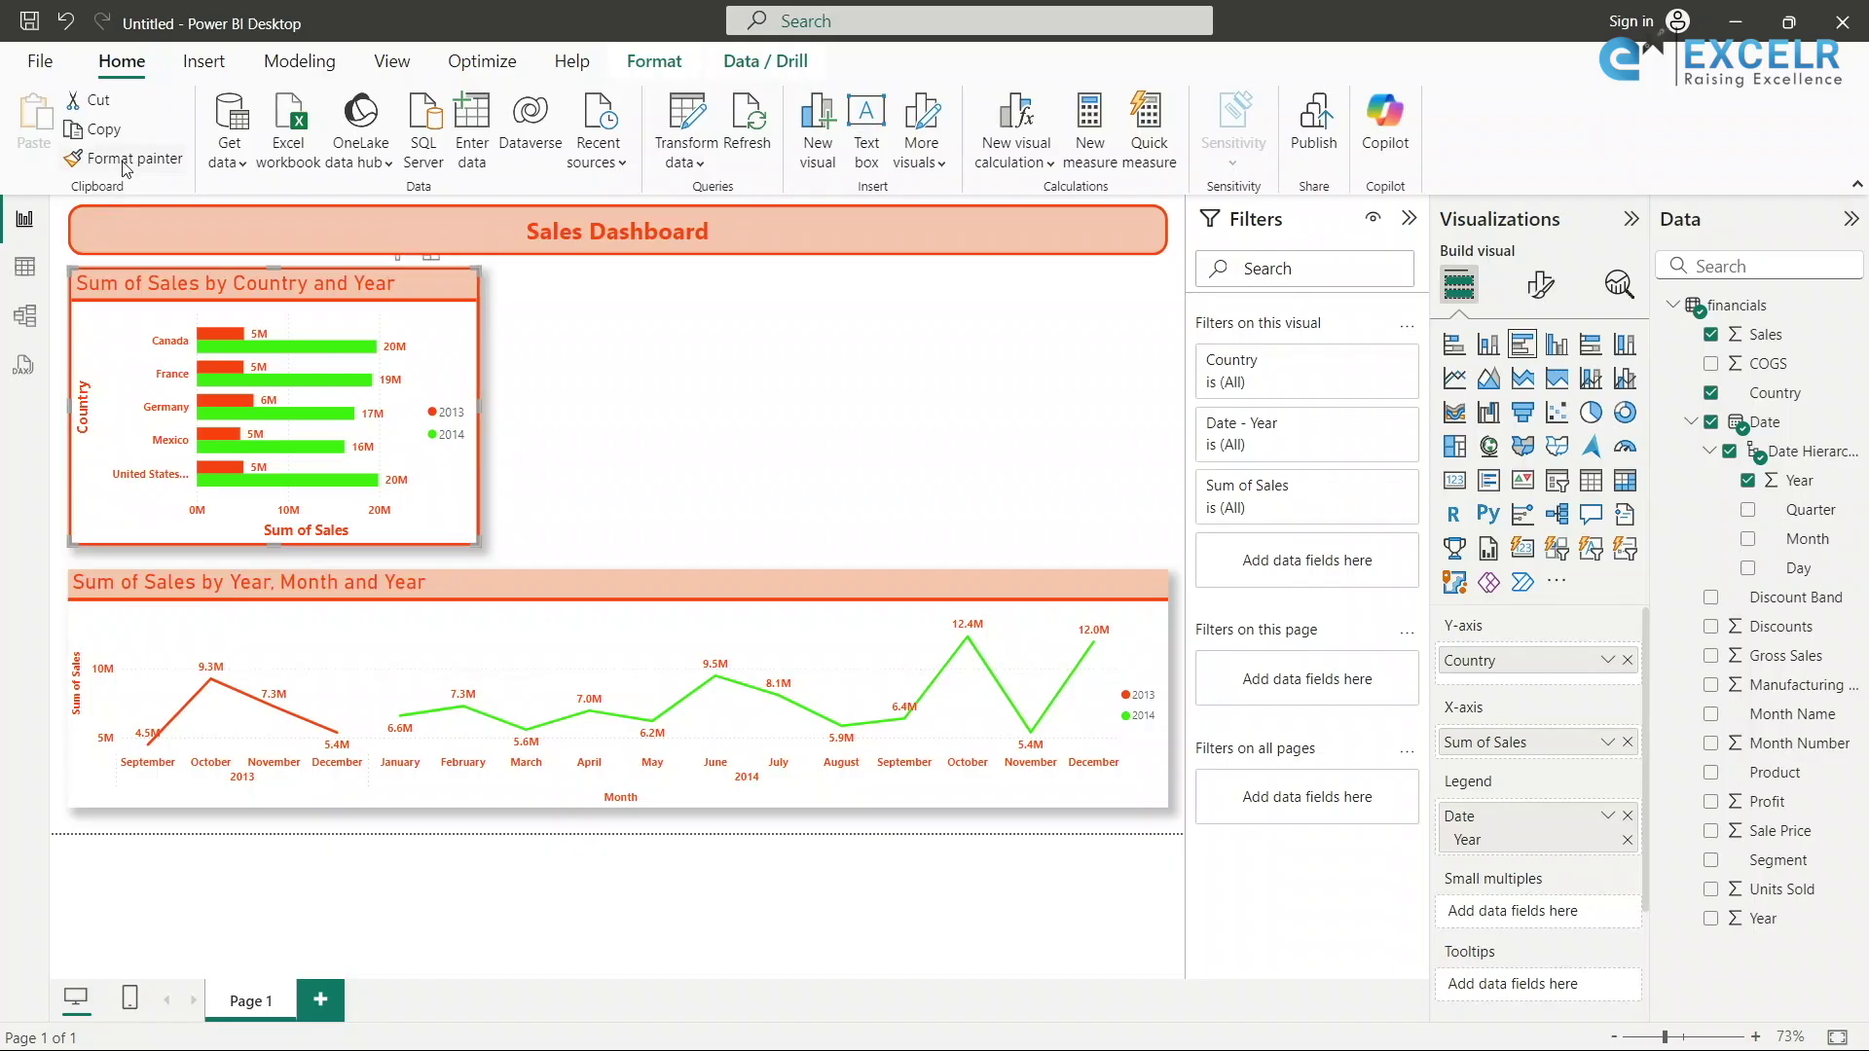
key("ctrl+shift+c")
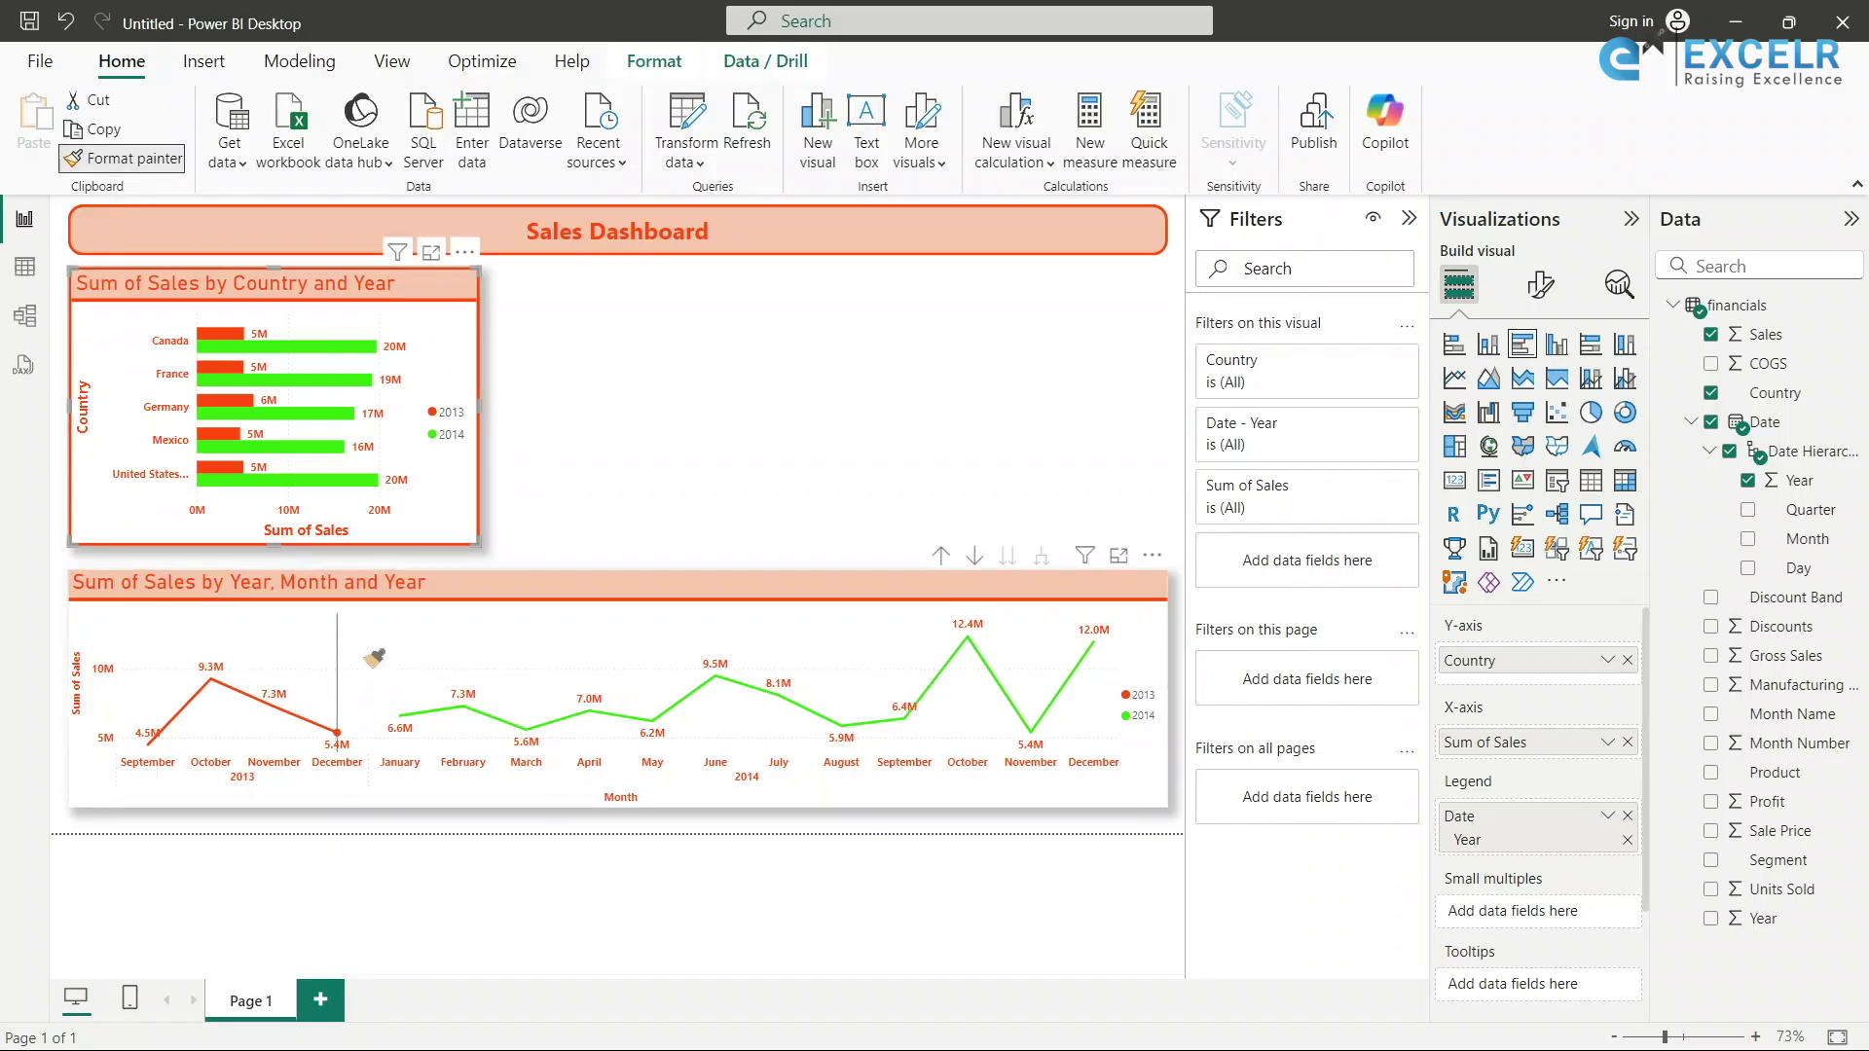
left_click(434, 612)
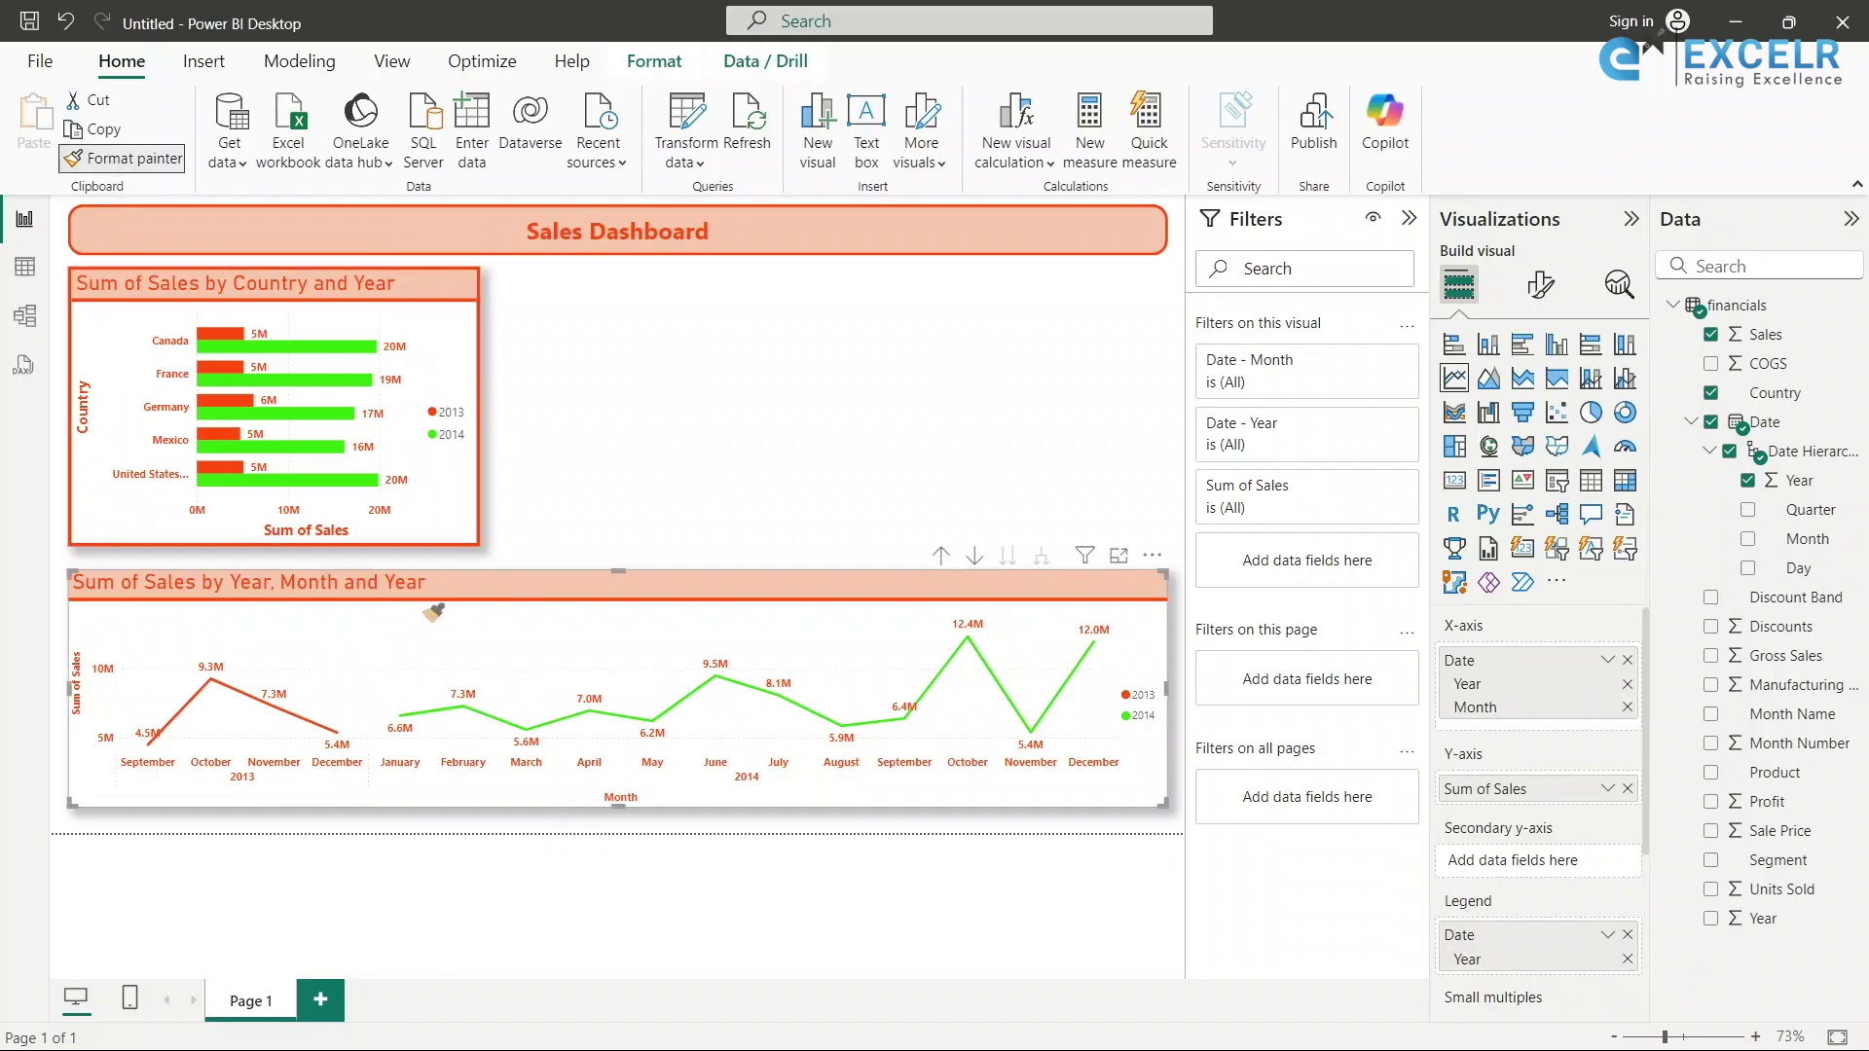
left_click(824, 439)
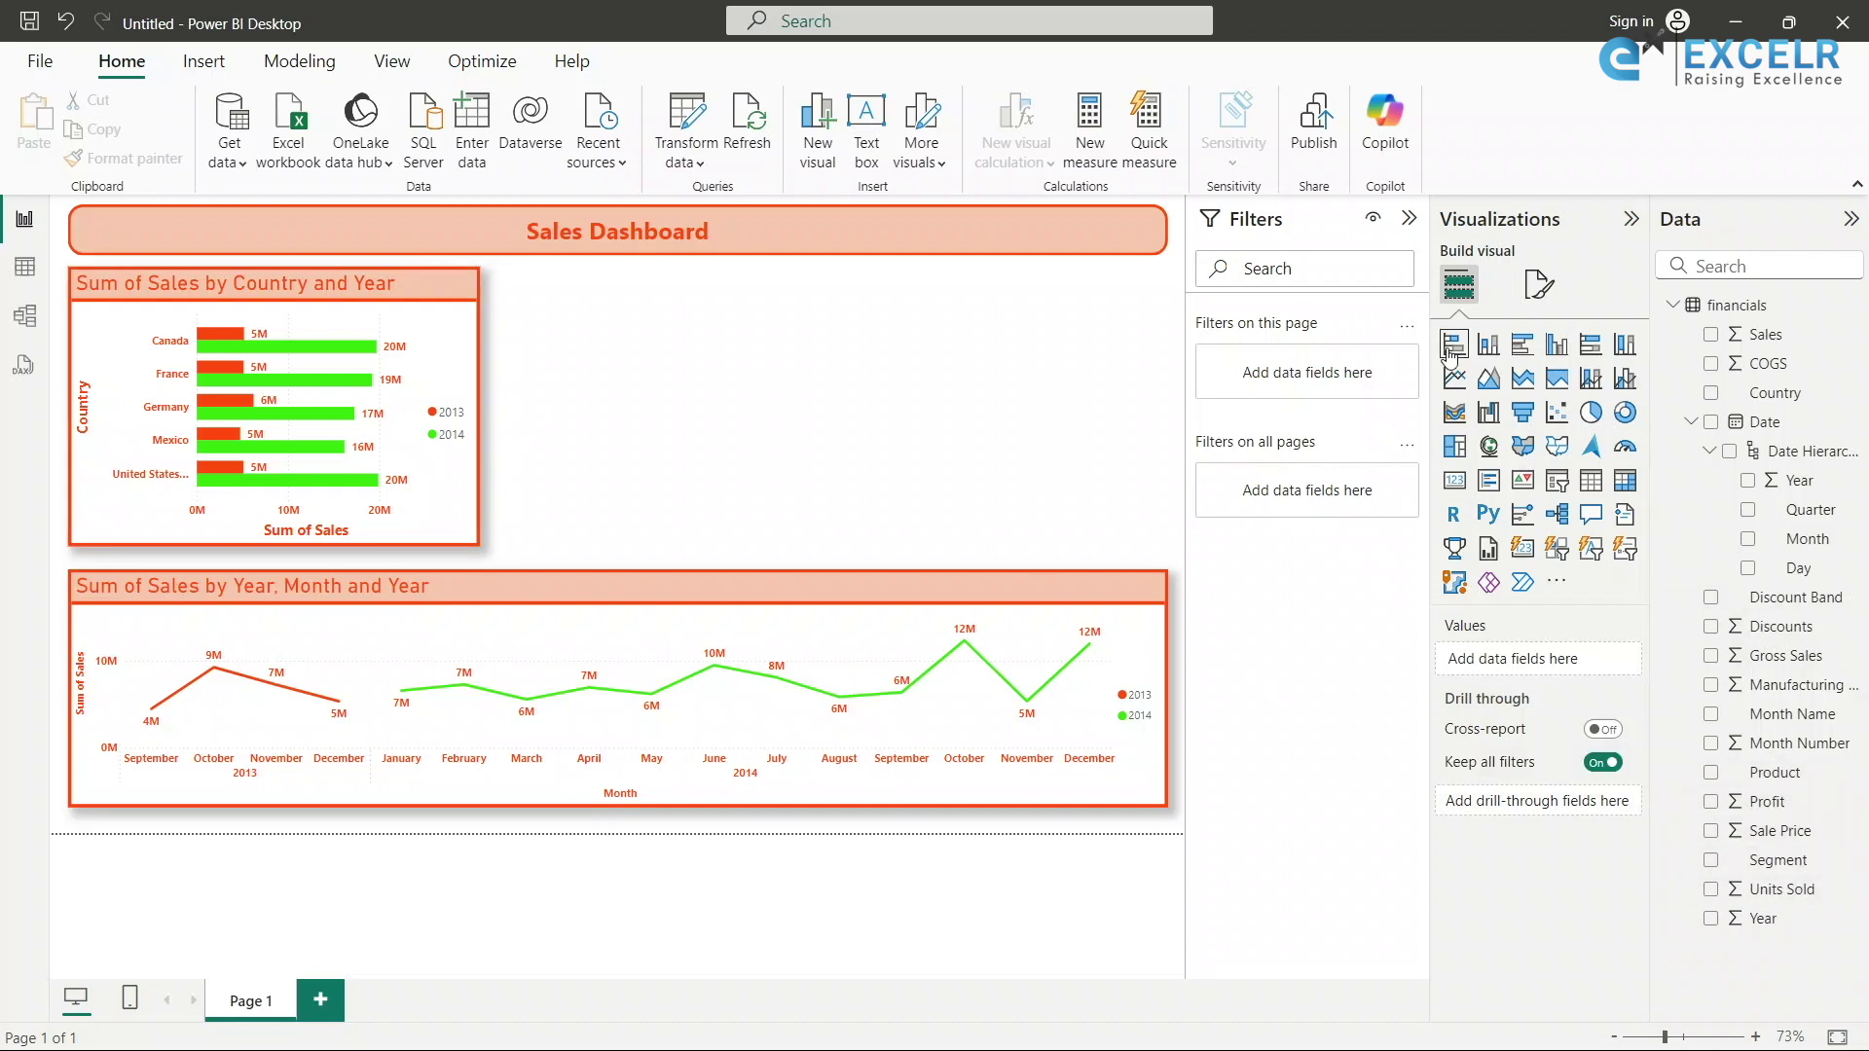
Insert a pie chart on the empty canvas area with Segment as legend and Sales as values.
left_click(1592, 415)
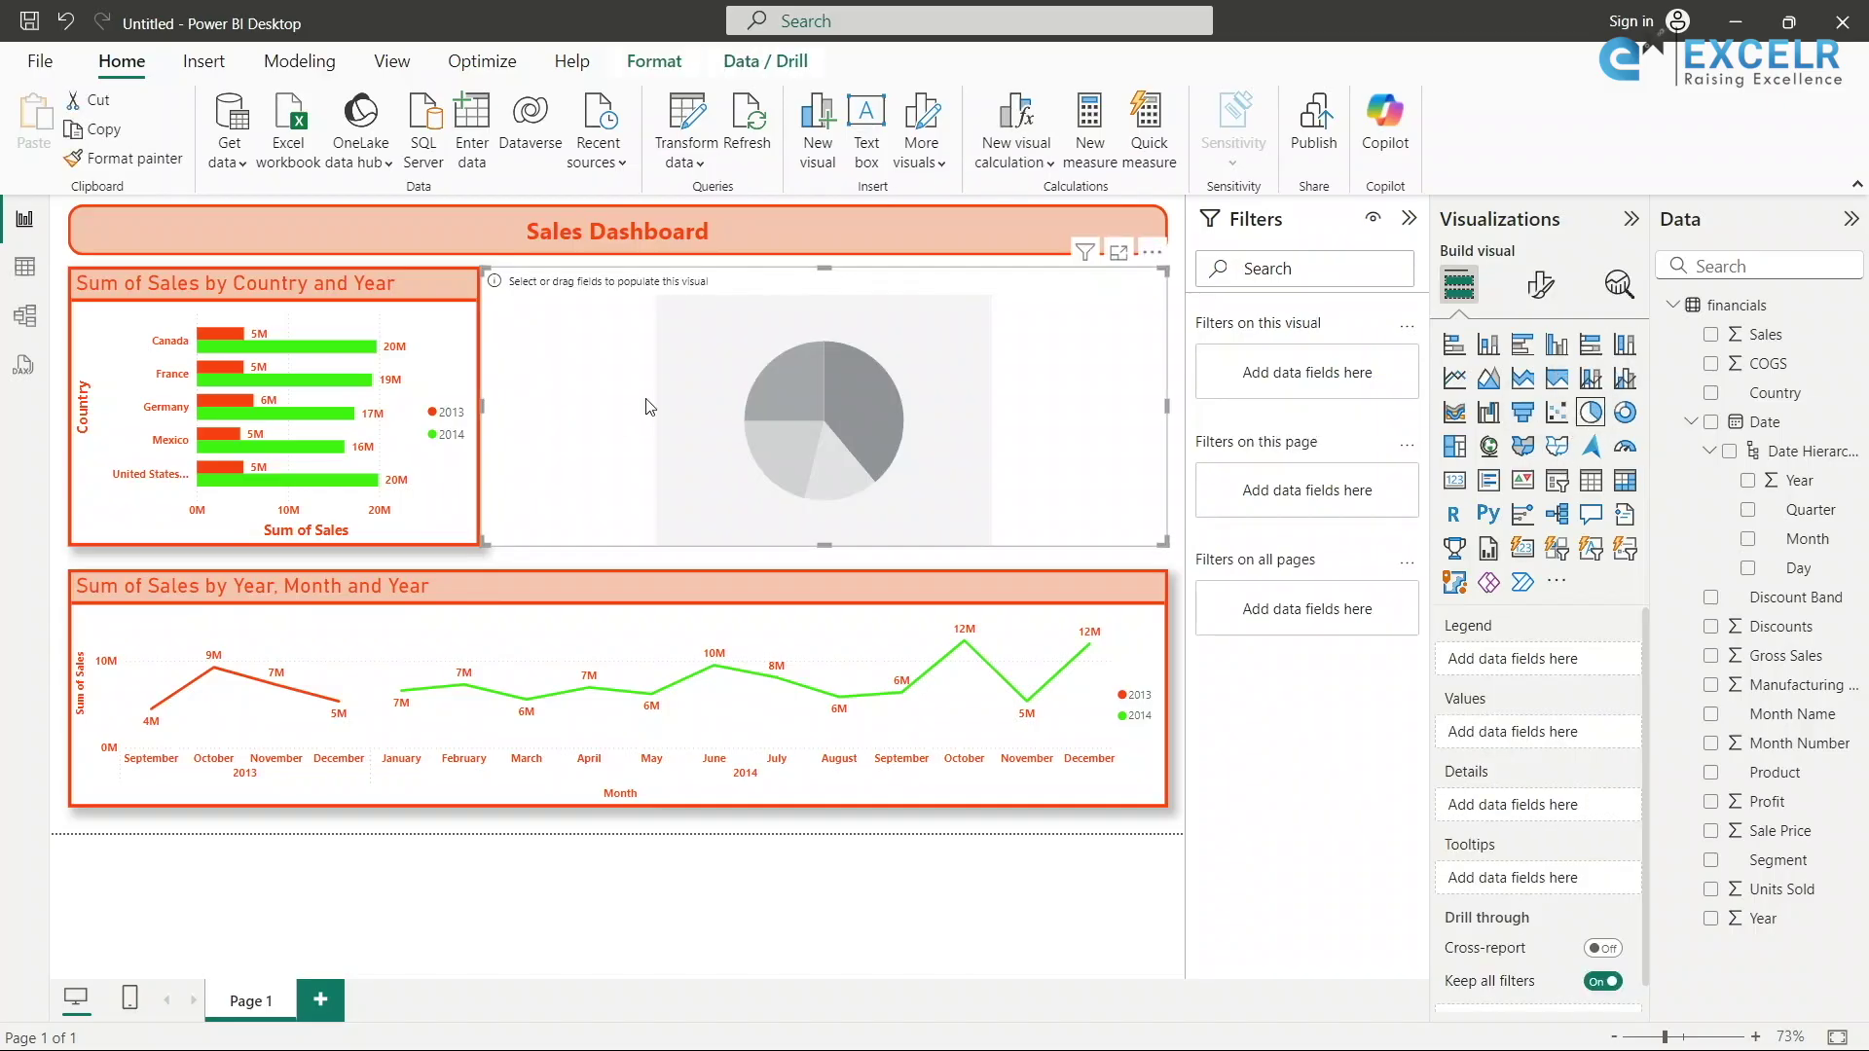
left_click(1711, 860)
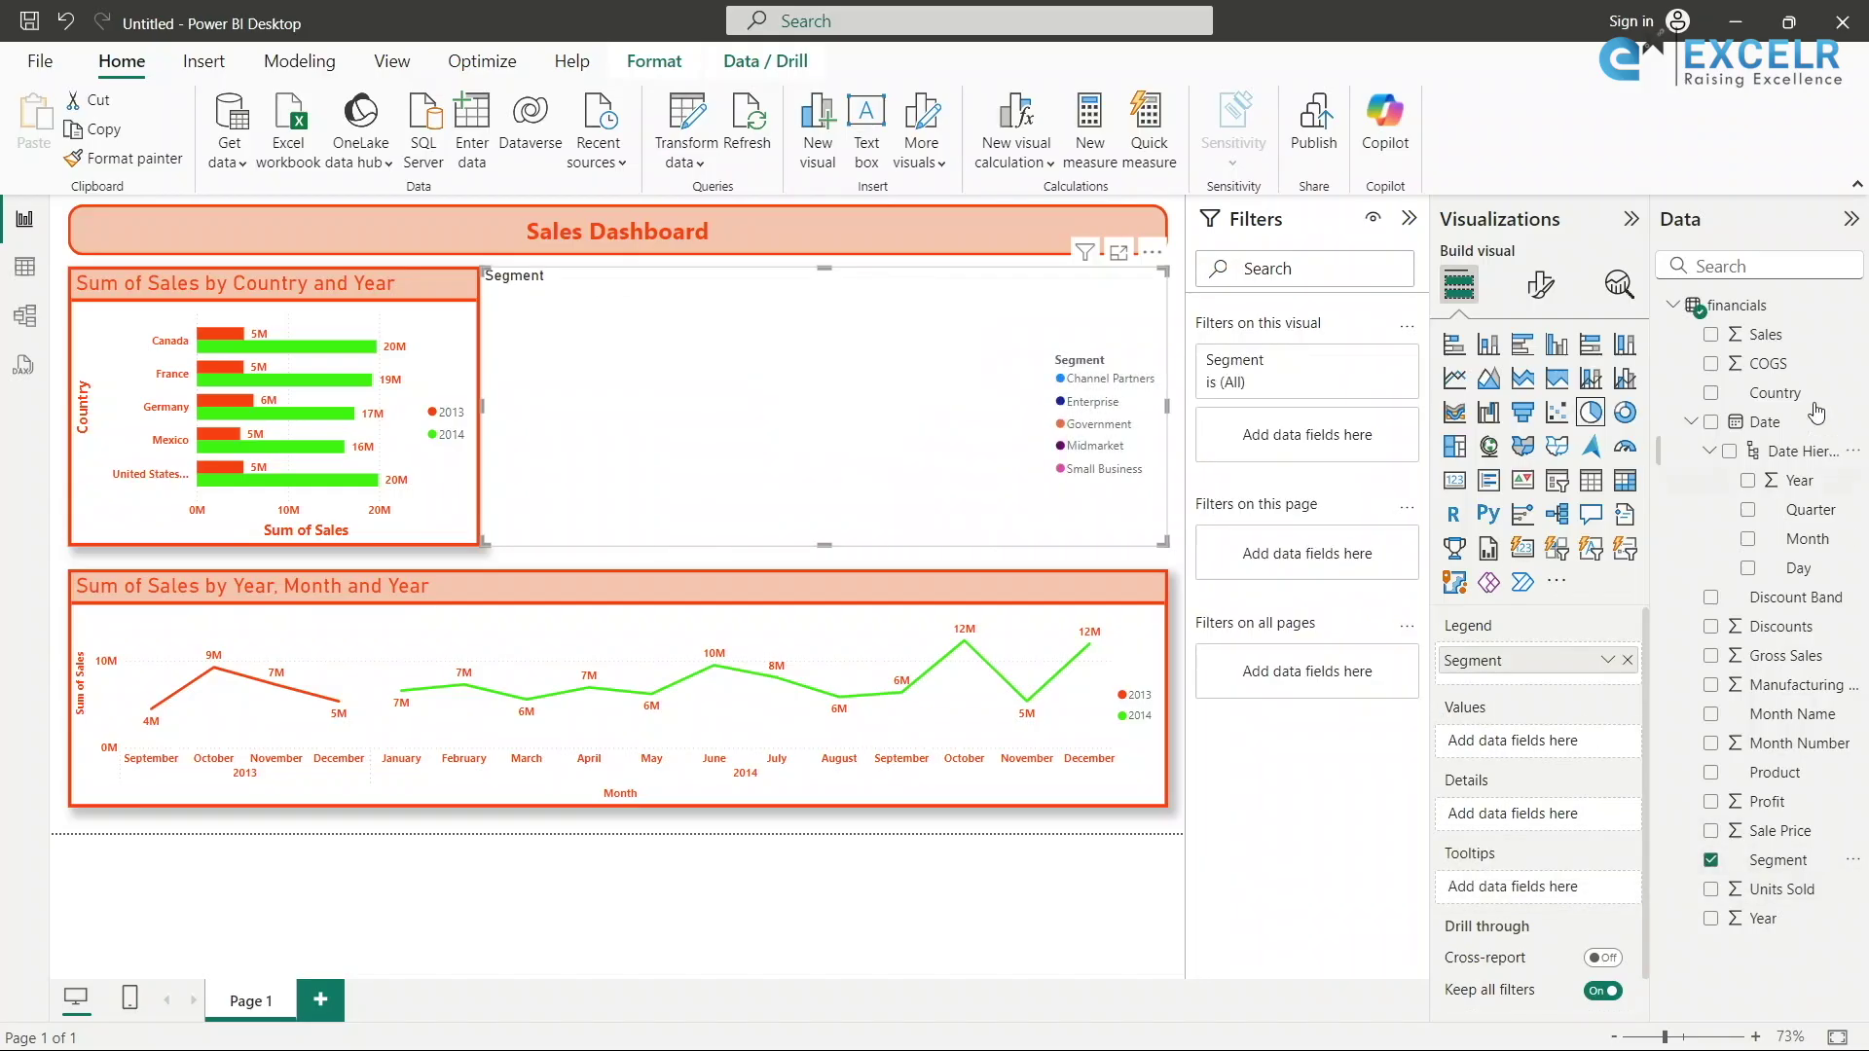
left_click(1711, 334)
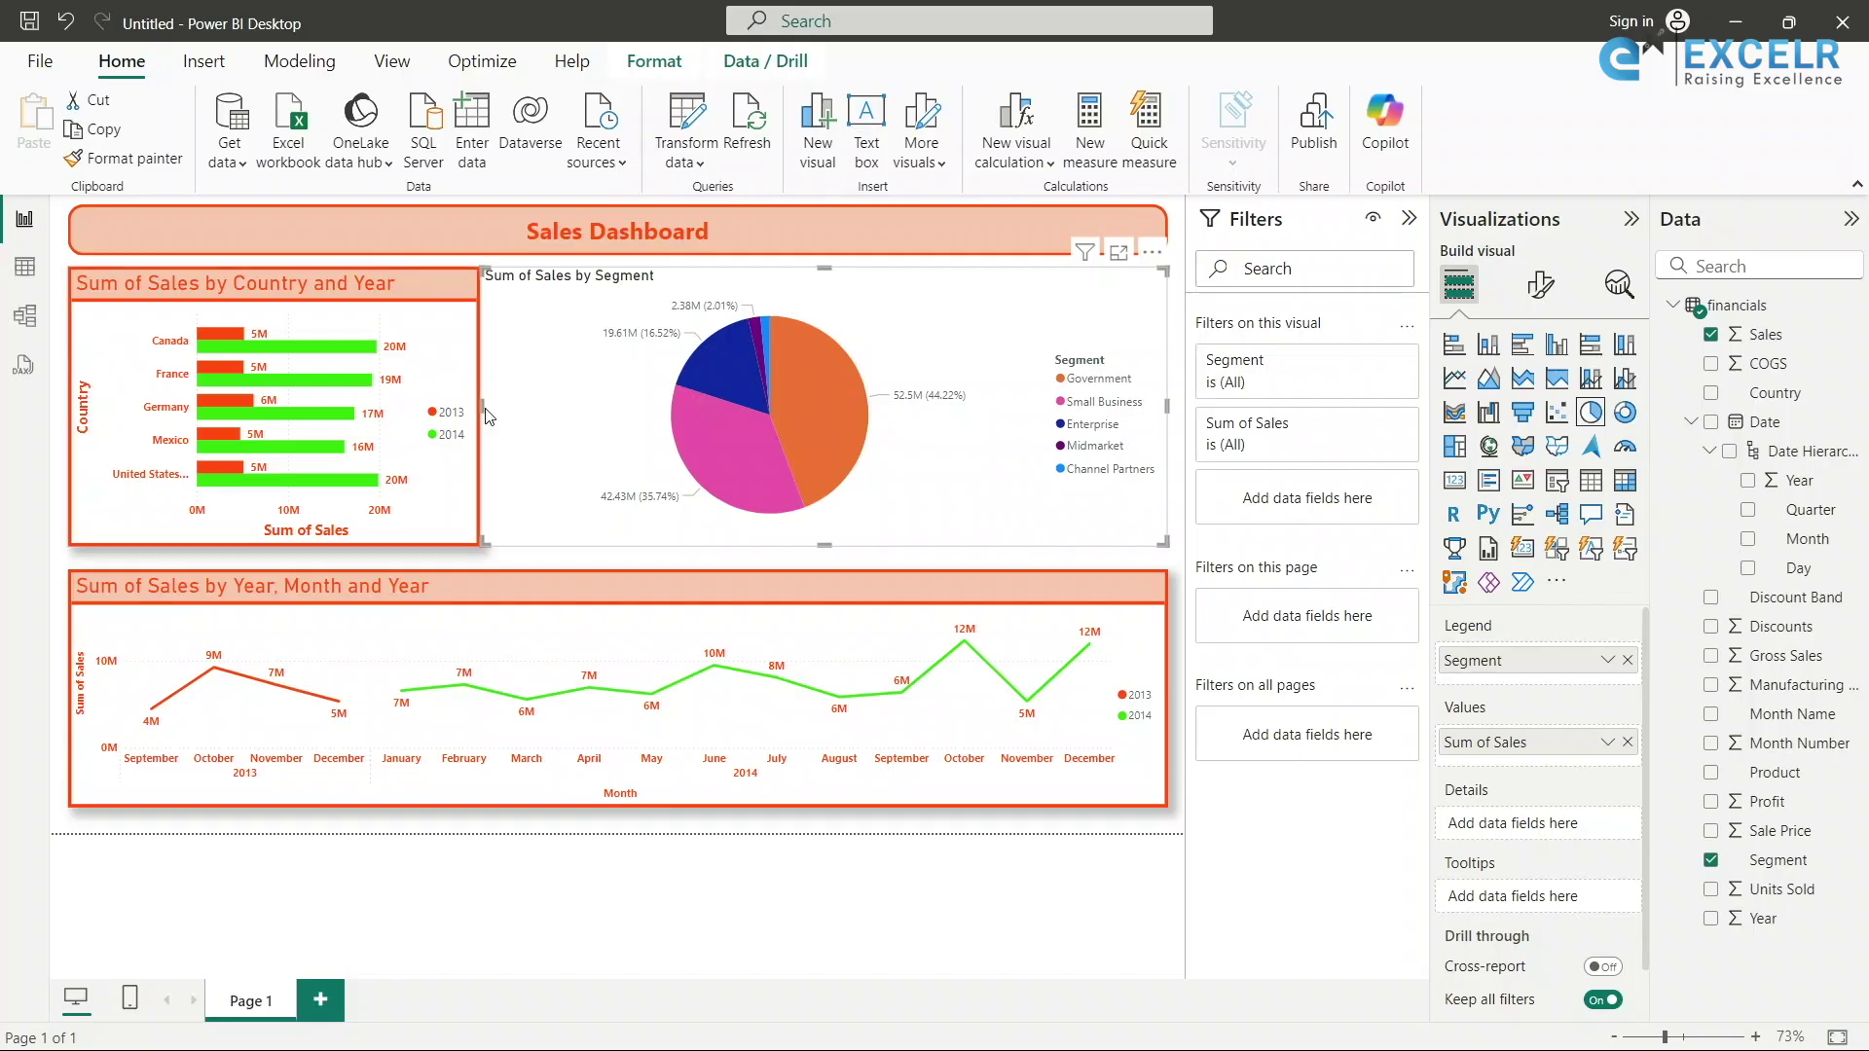
Narrow the pie chart from both sides, leaving a gap beside the bar chart and free space on its right.
left_click_drag(483, 406, 498, 407)
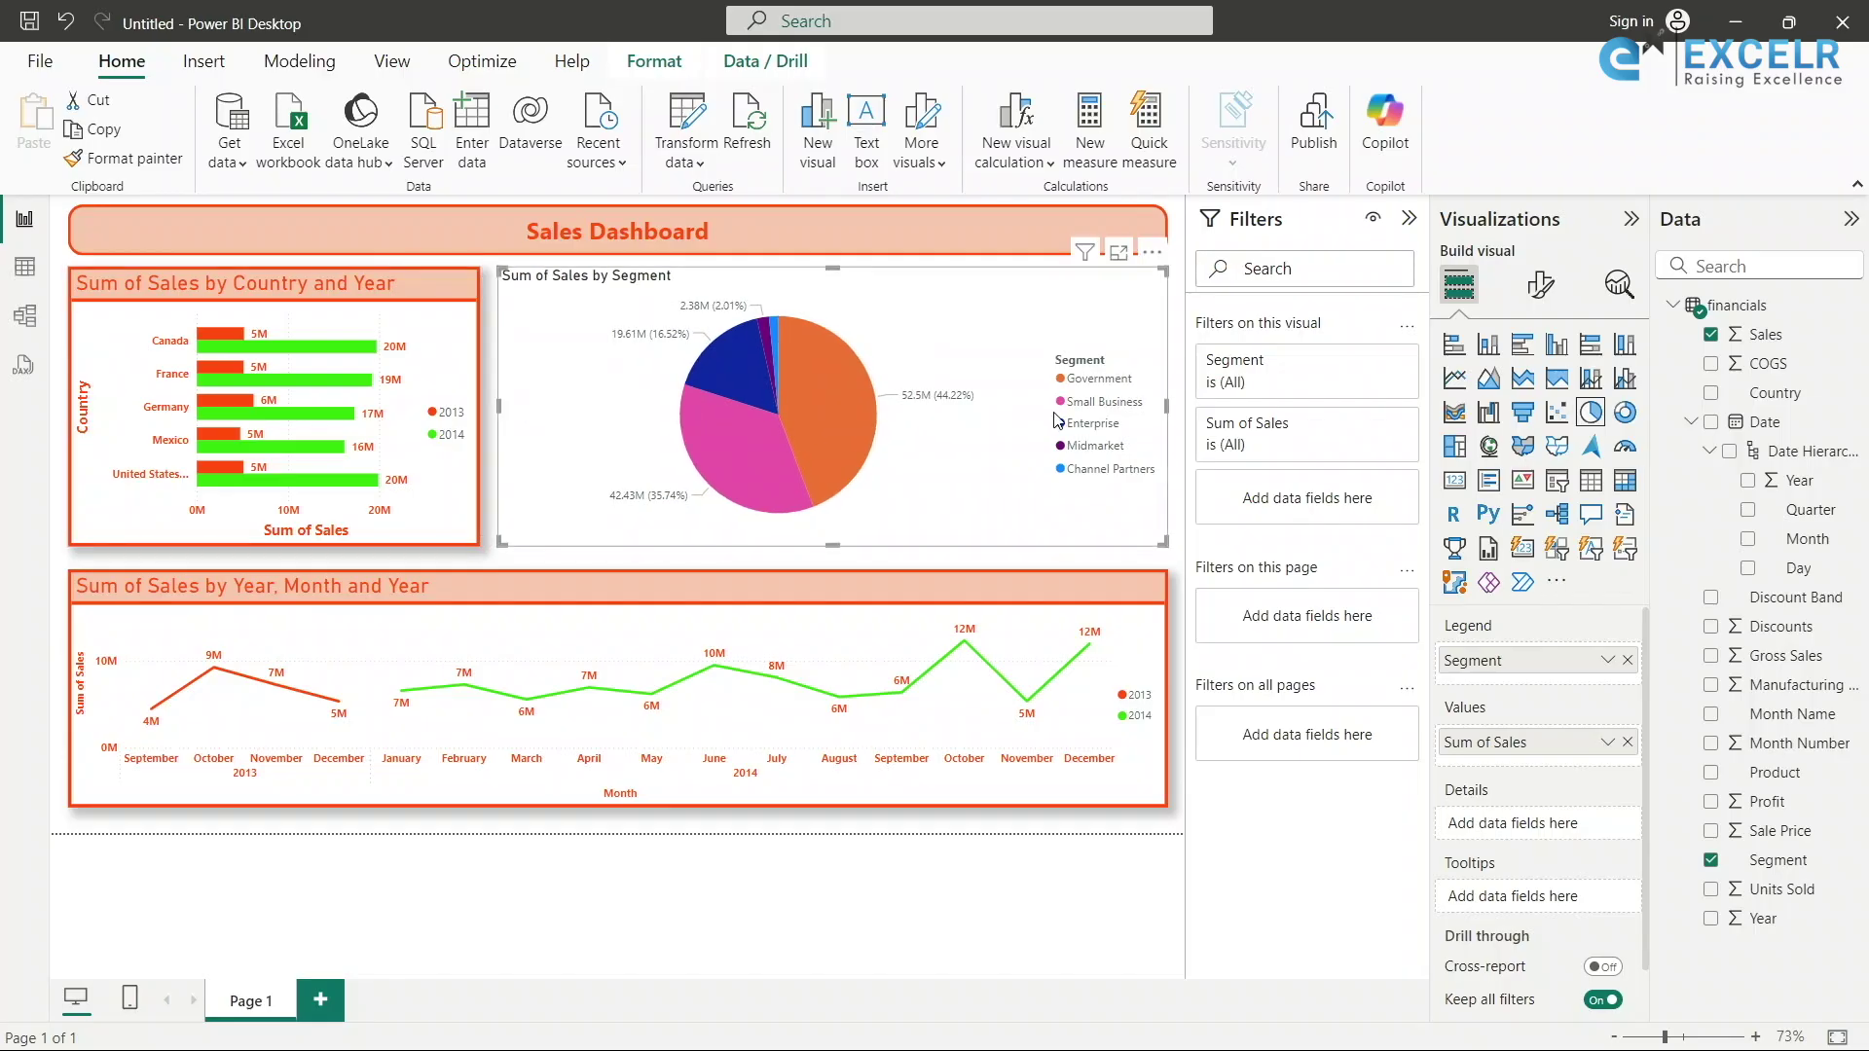
left_click(1168, 413)
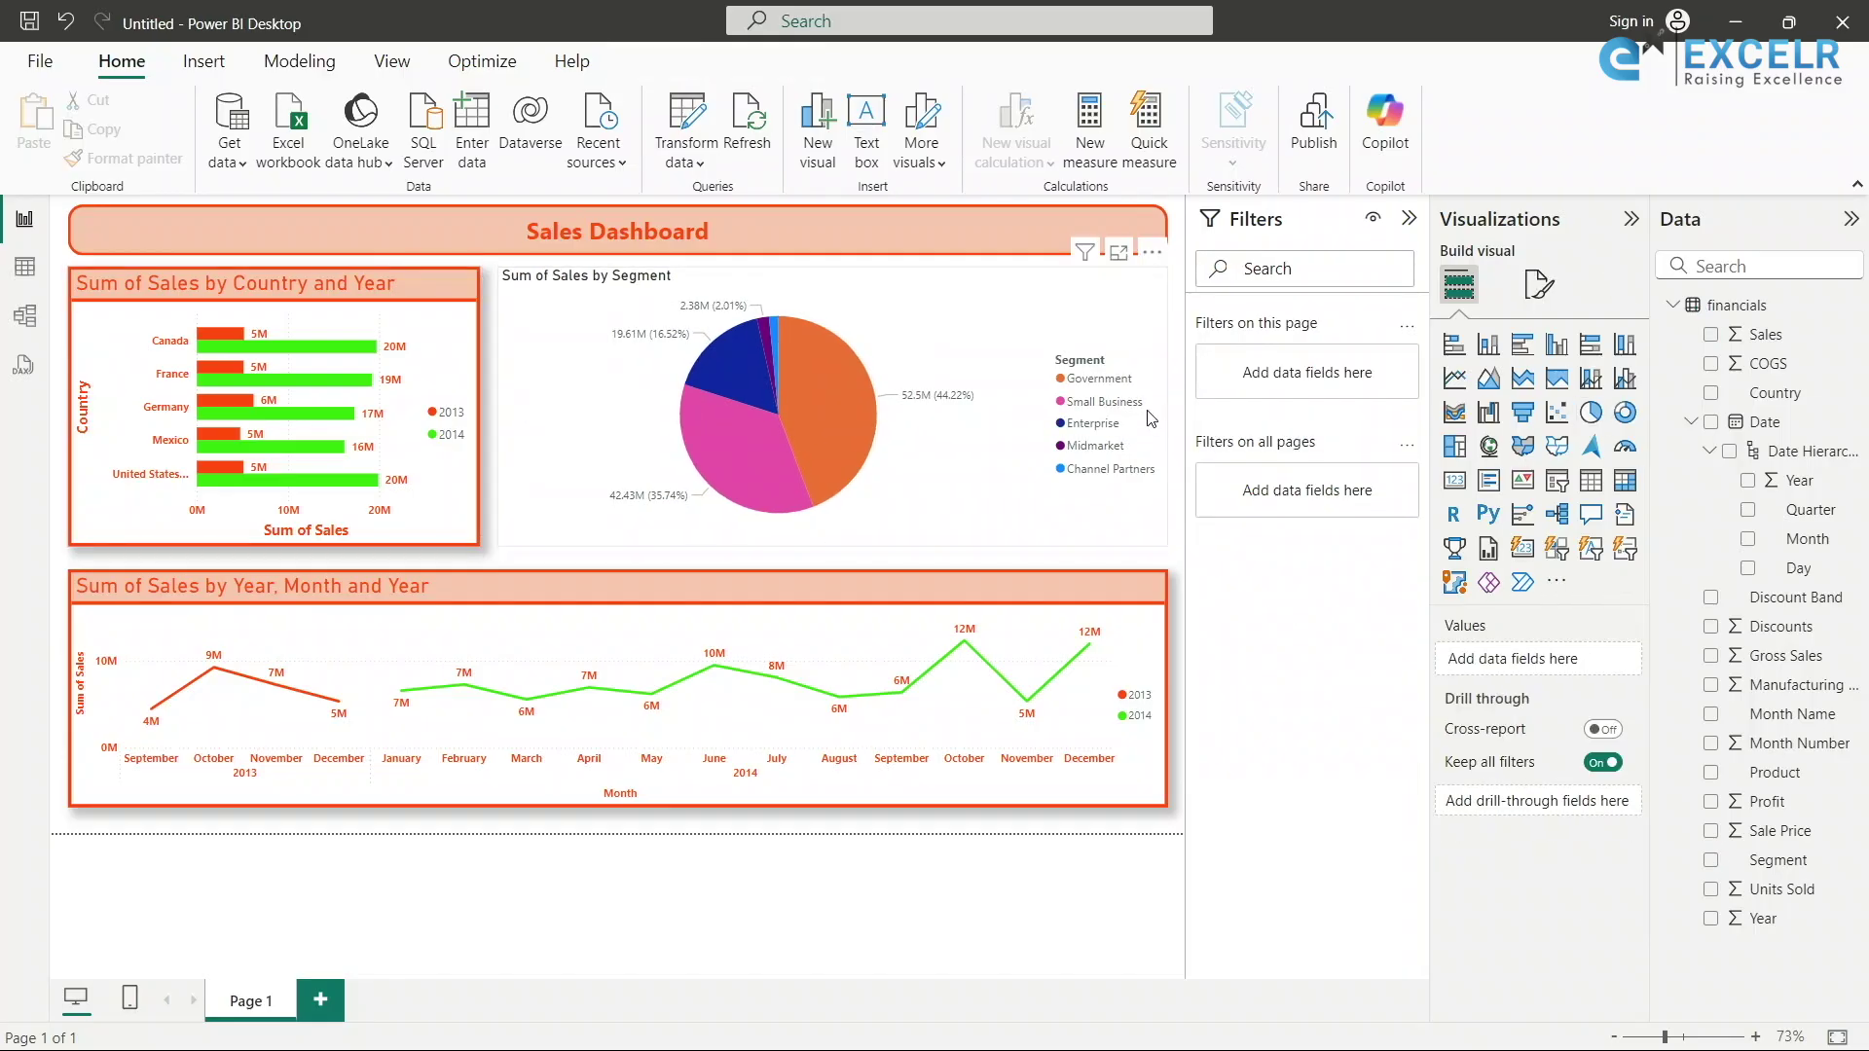
left_click(1146, 423)
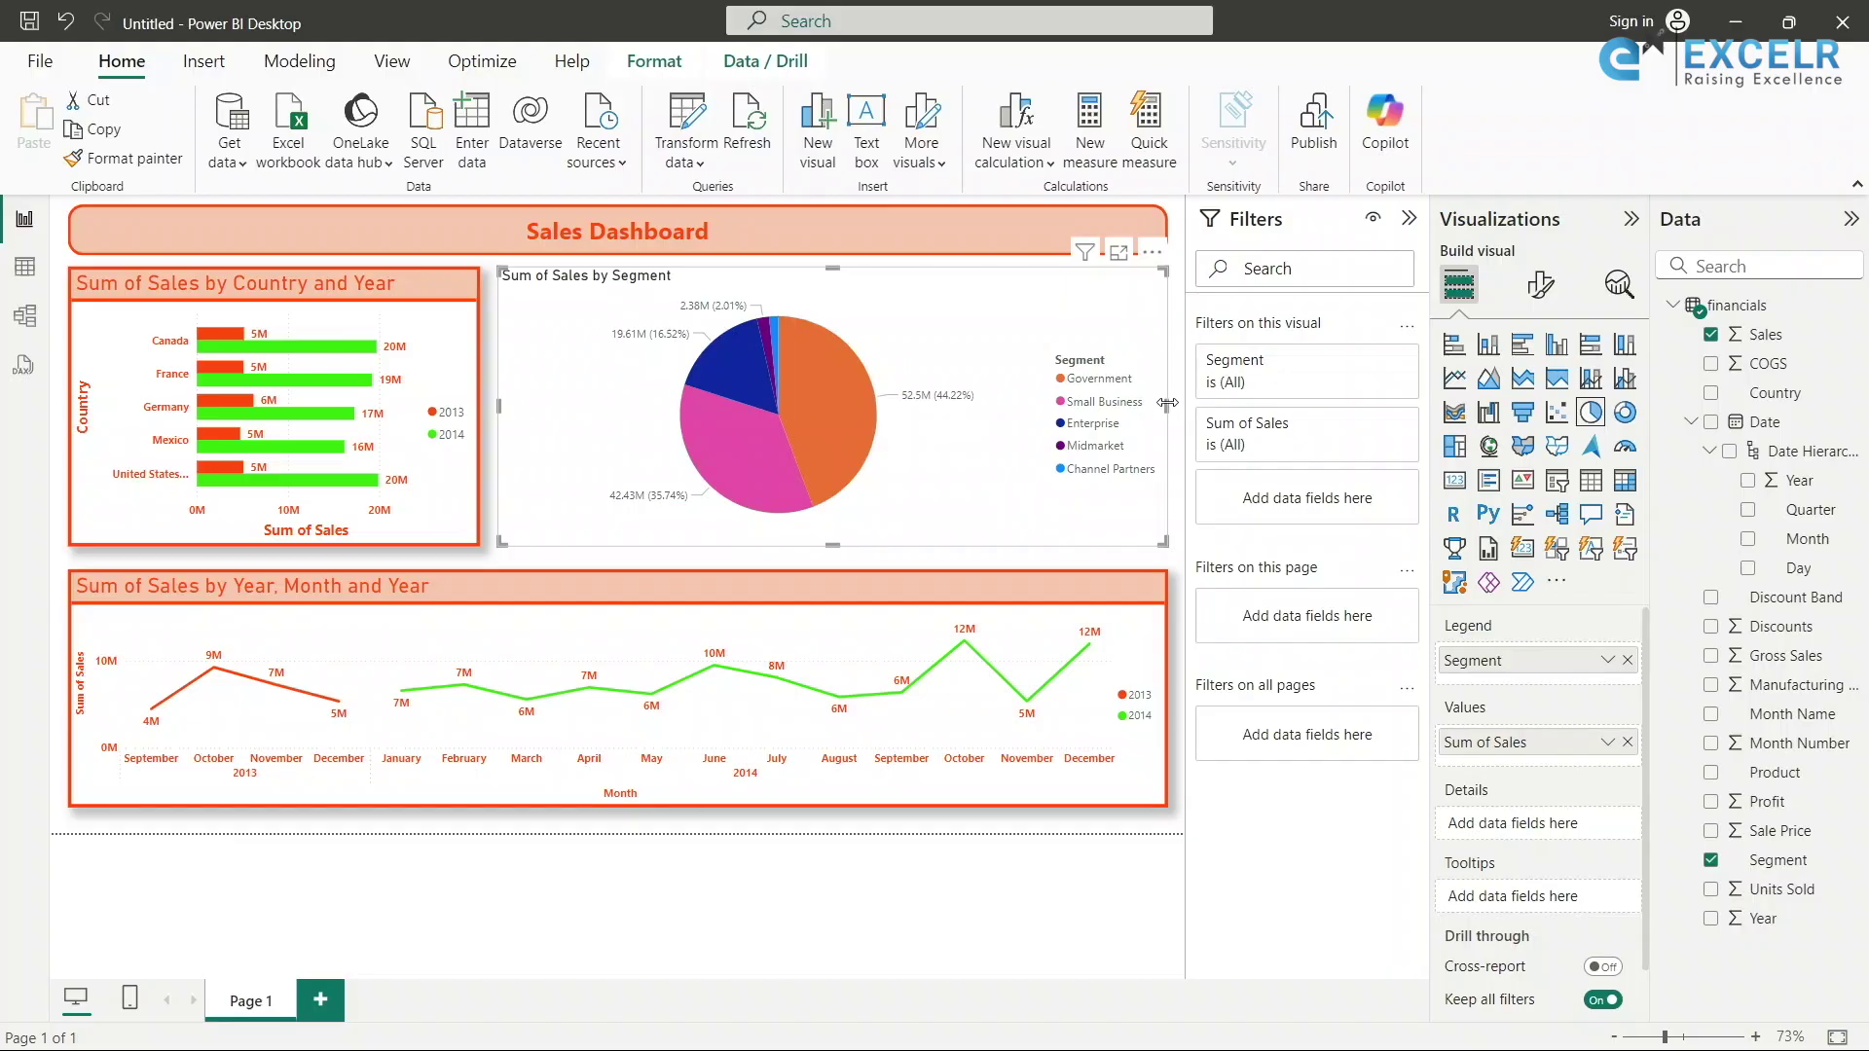
left_click_drag(1167, 403, 872, 410)
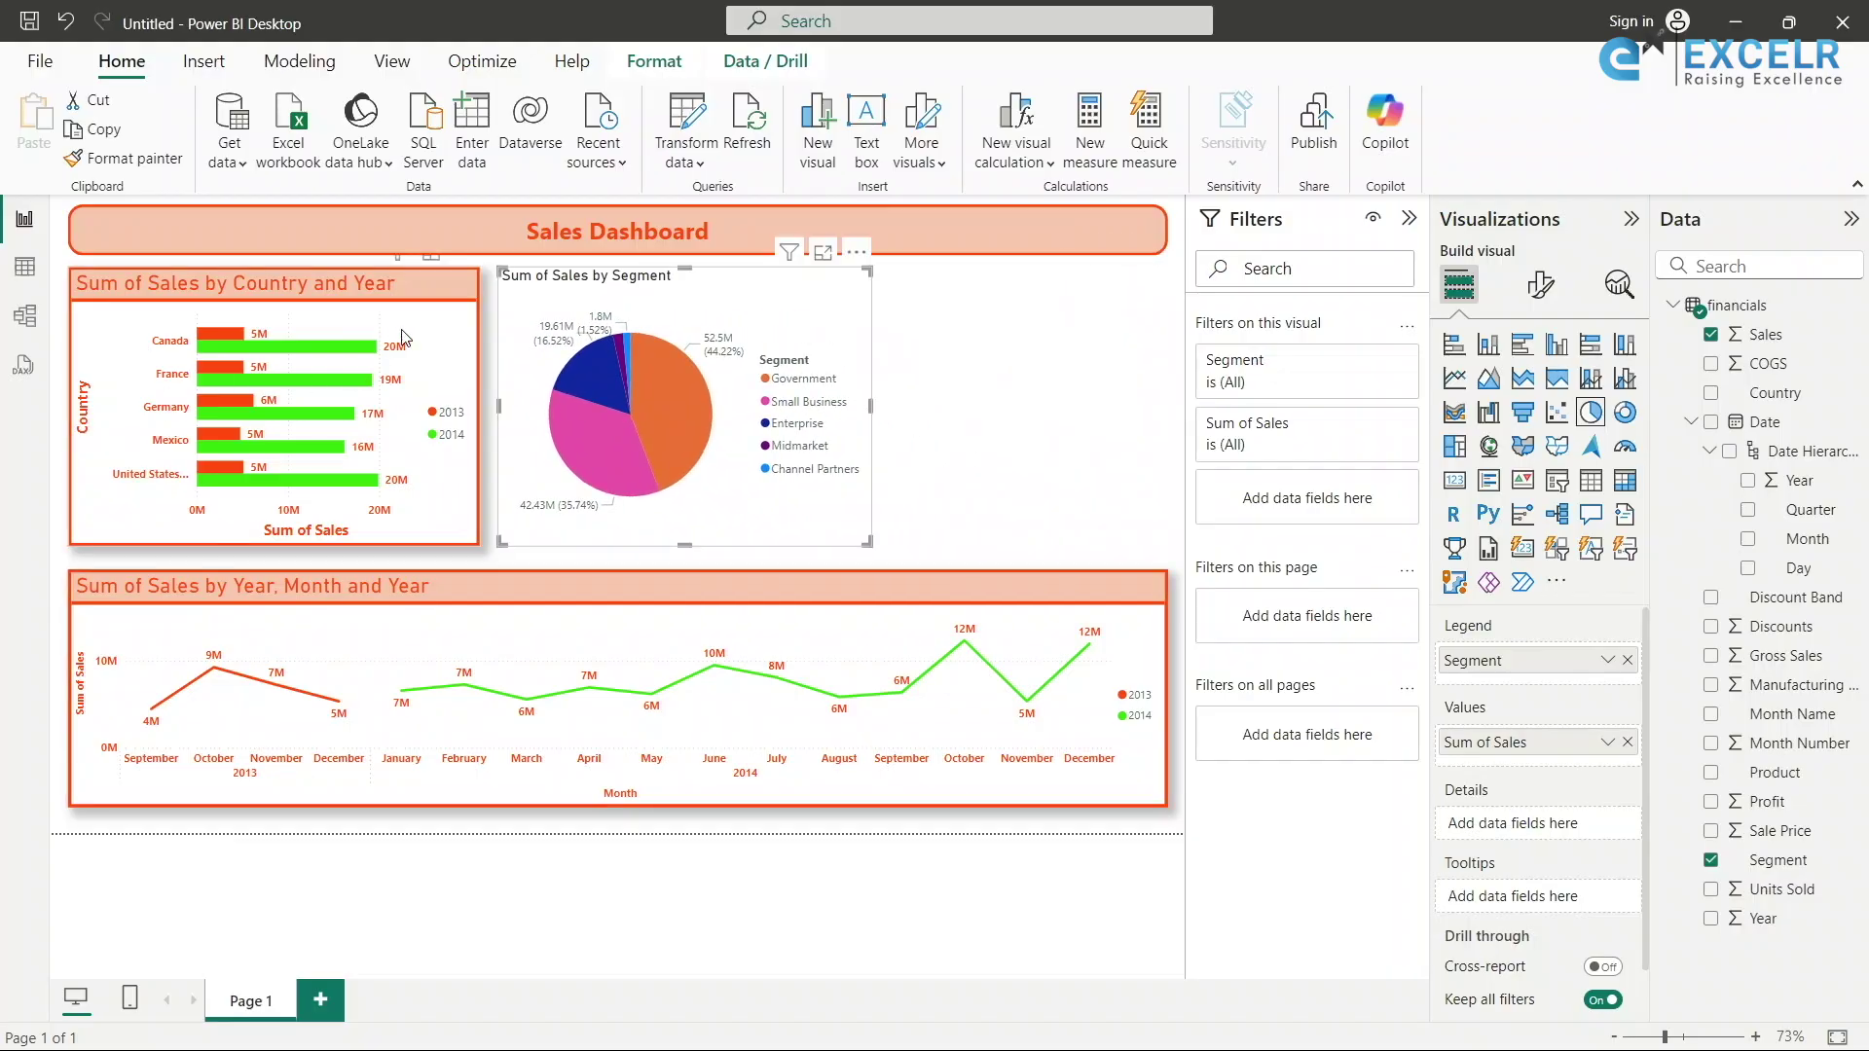
Copy the bar chart's title, border and shadow formatting to the pie chart with Format painter.
left_click(458, 326)
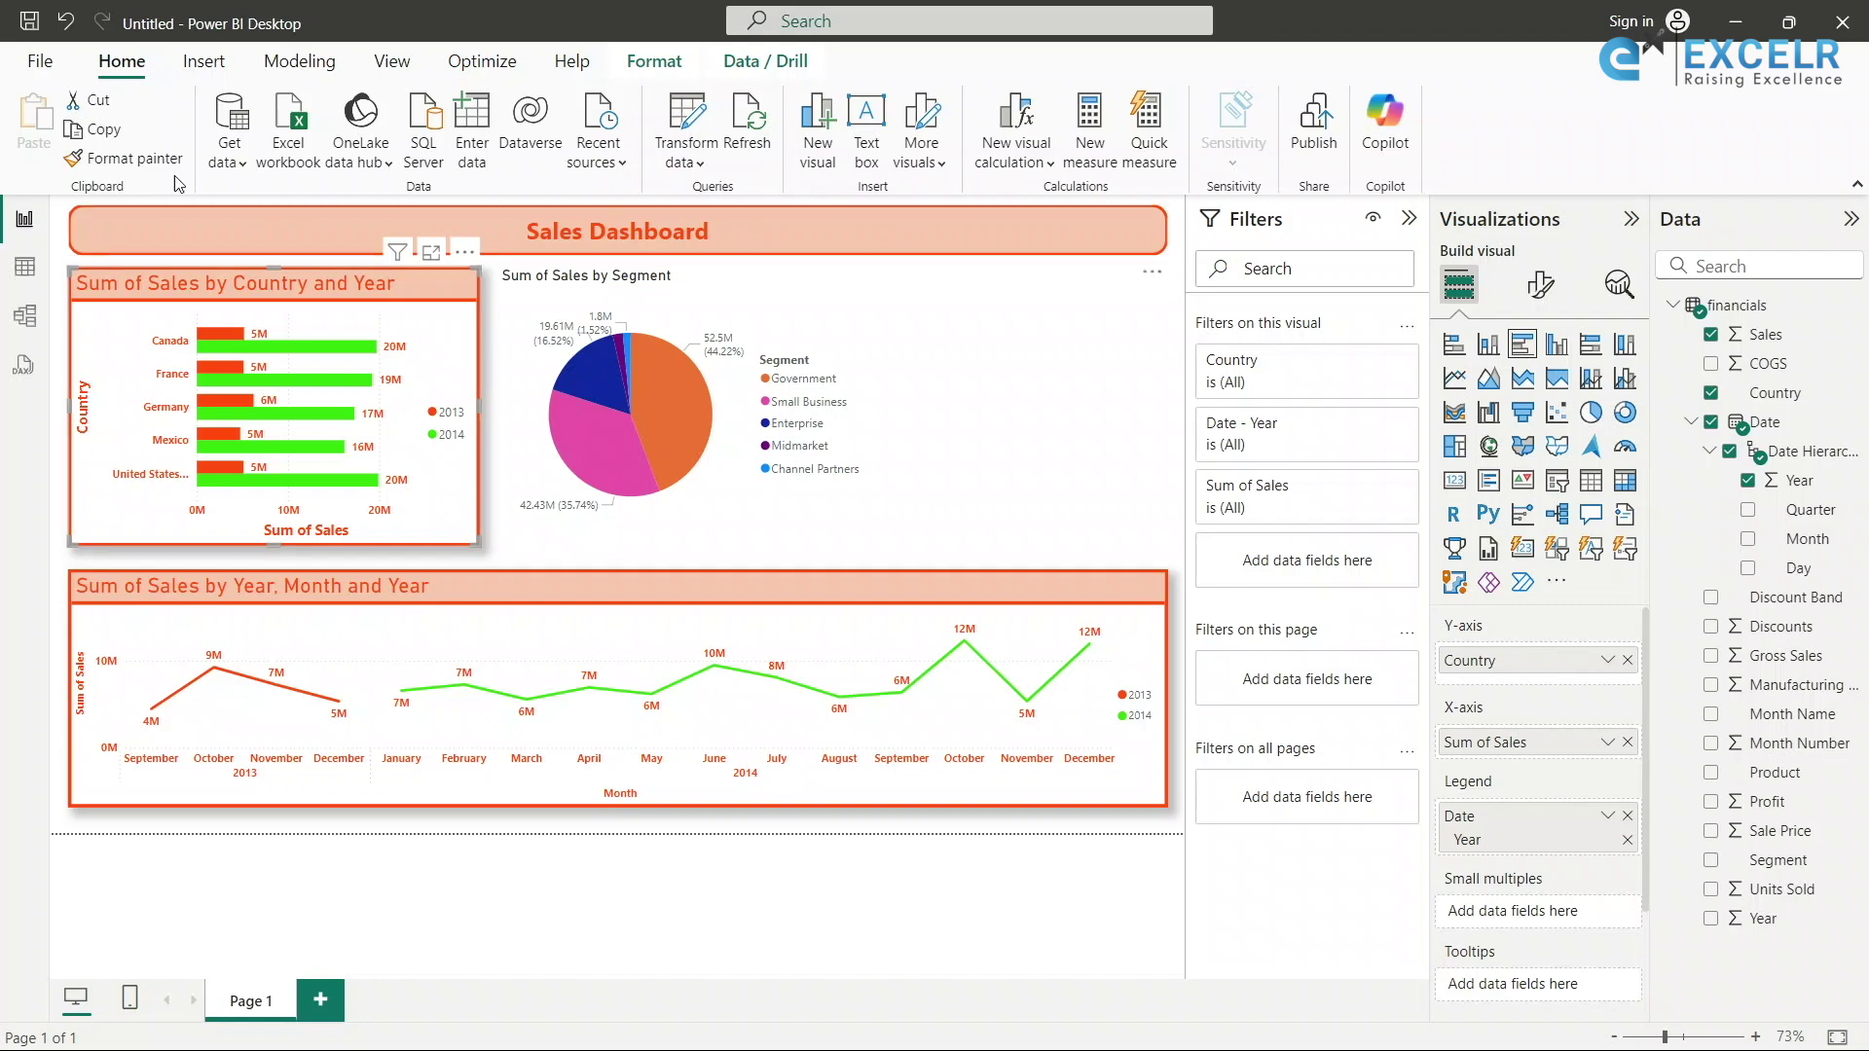
left_click(124, 158)
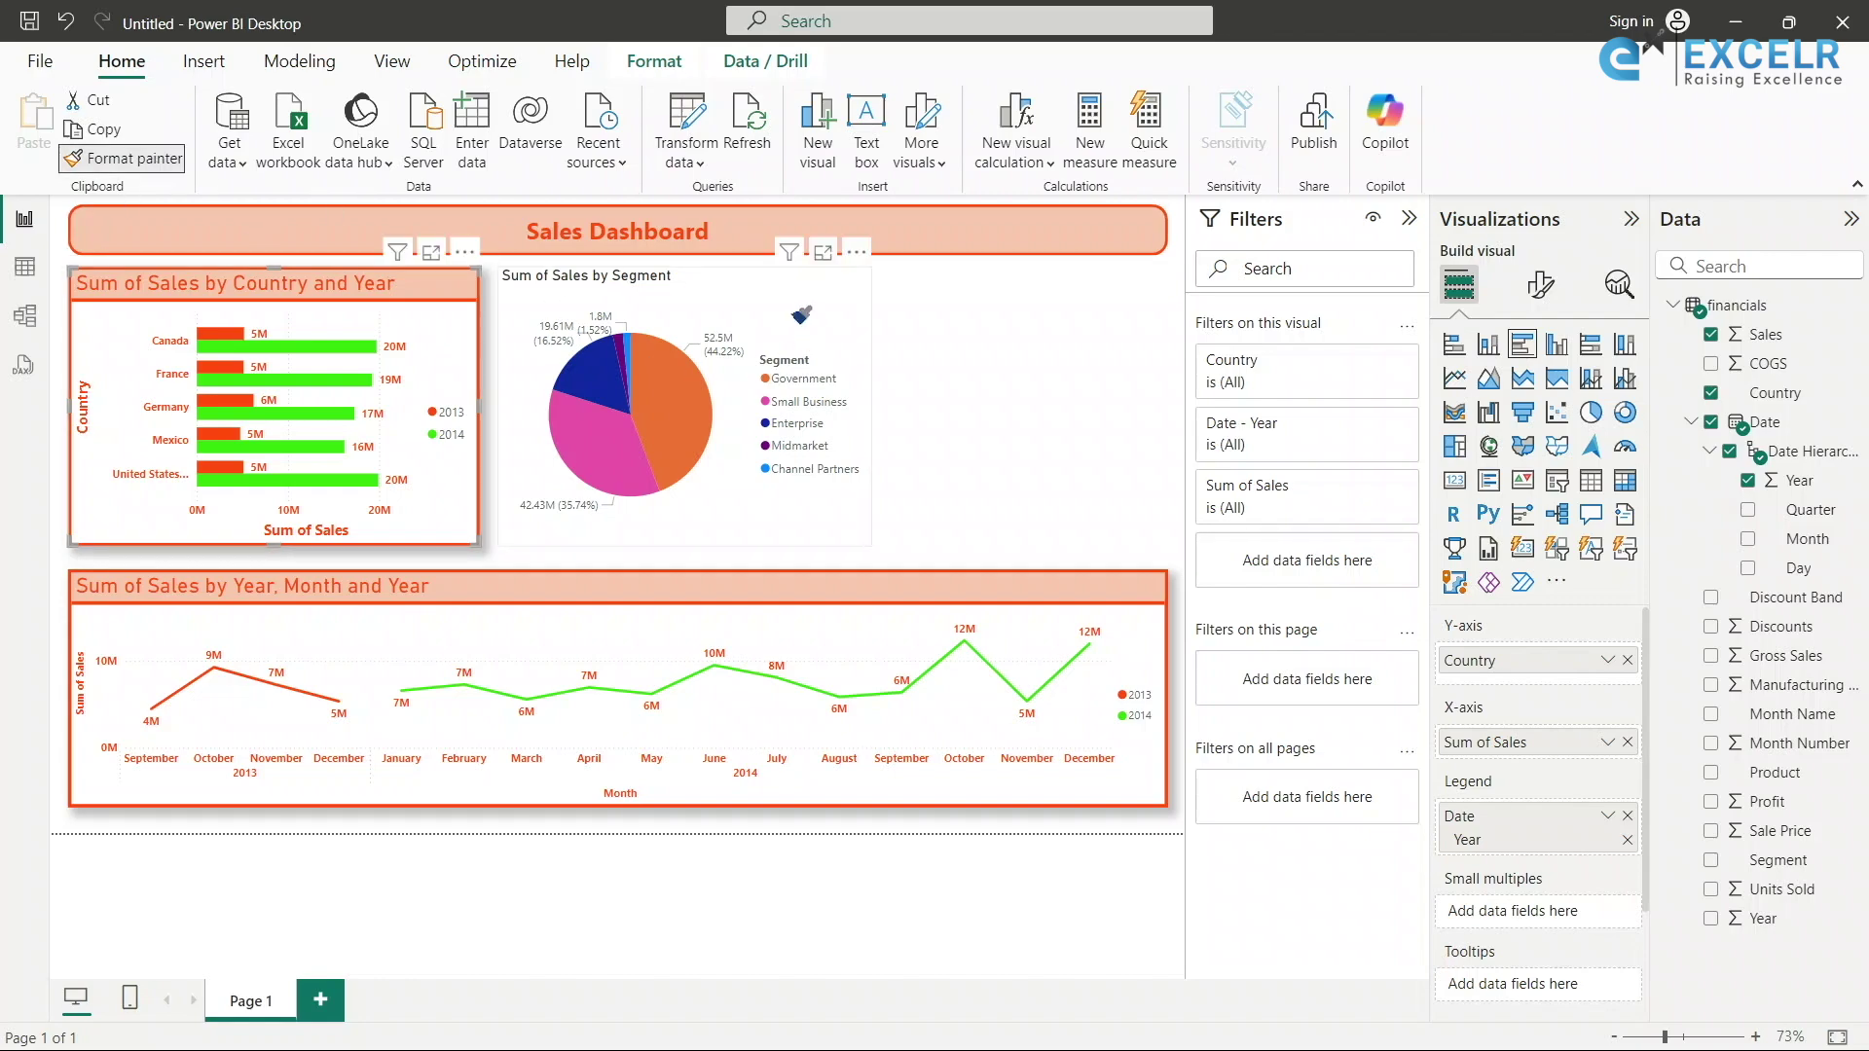
left_click(759, 322)
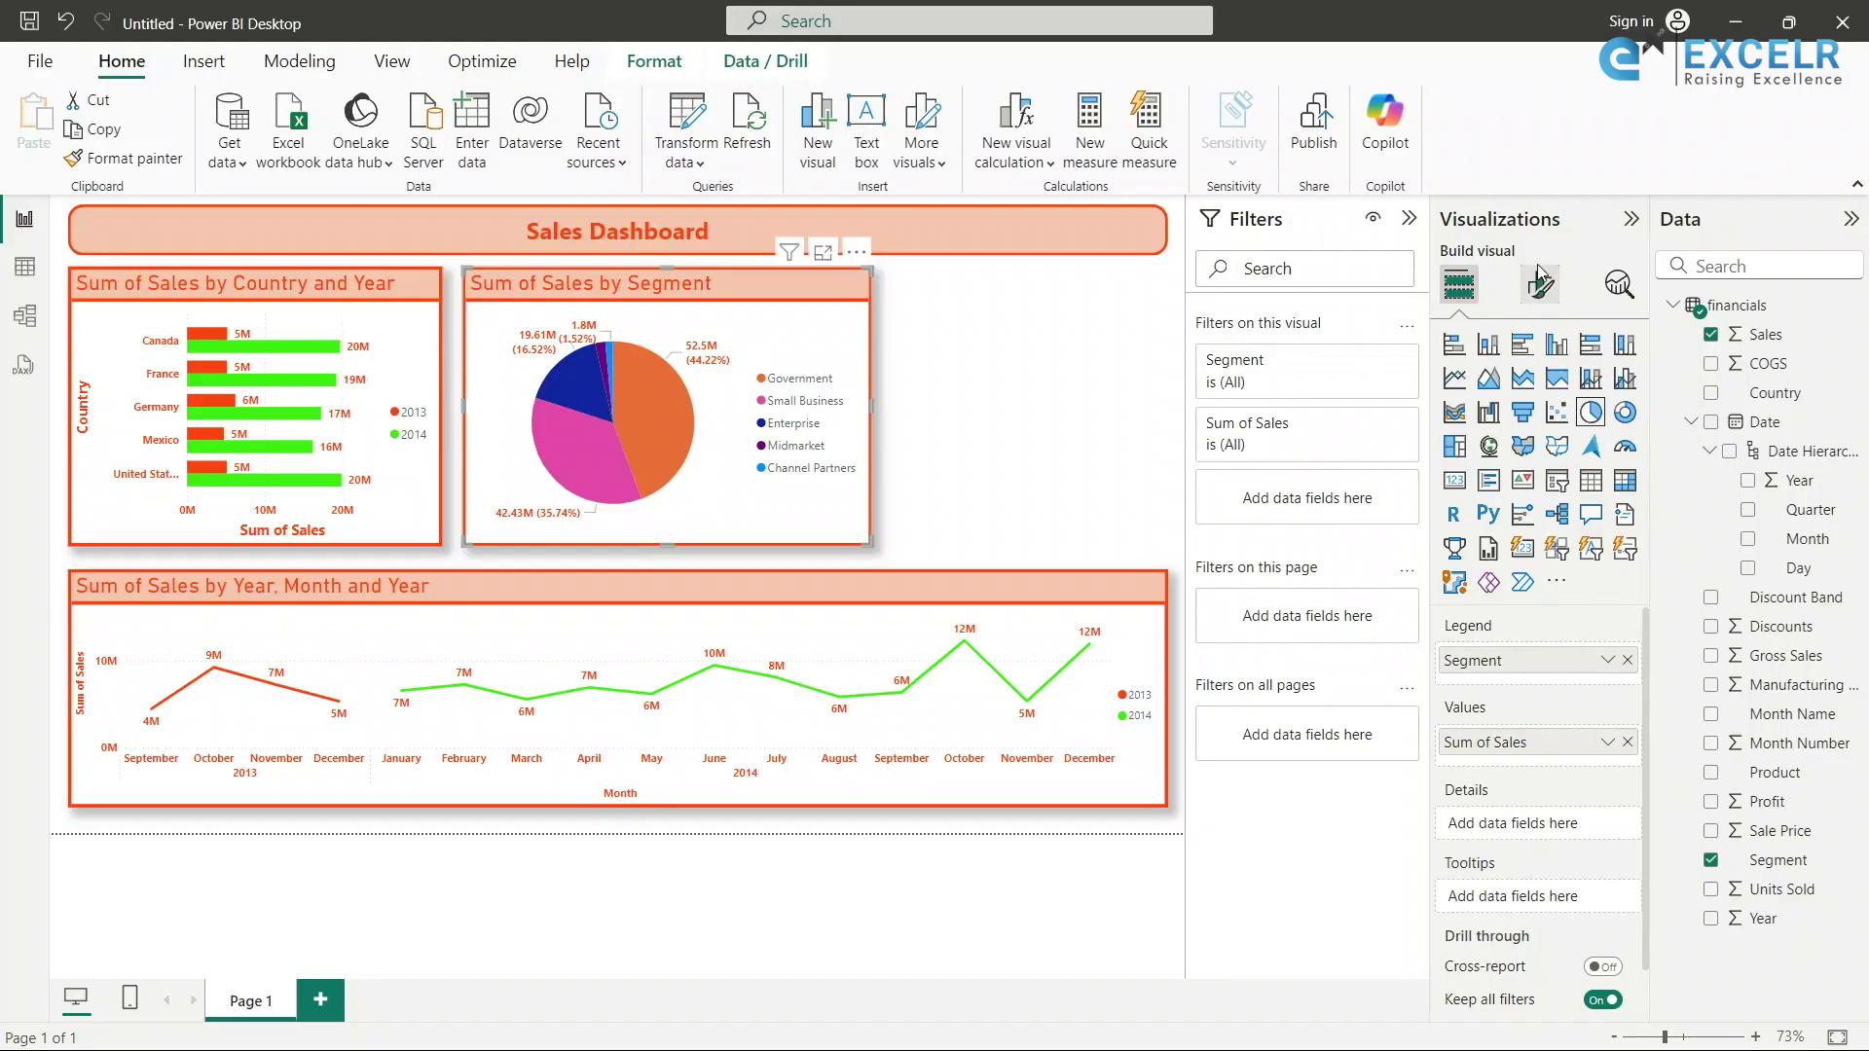
Set the pie chart's Government slice to the custom light green #83F67D.
left_click(1539, 281)
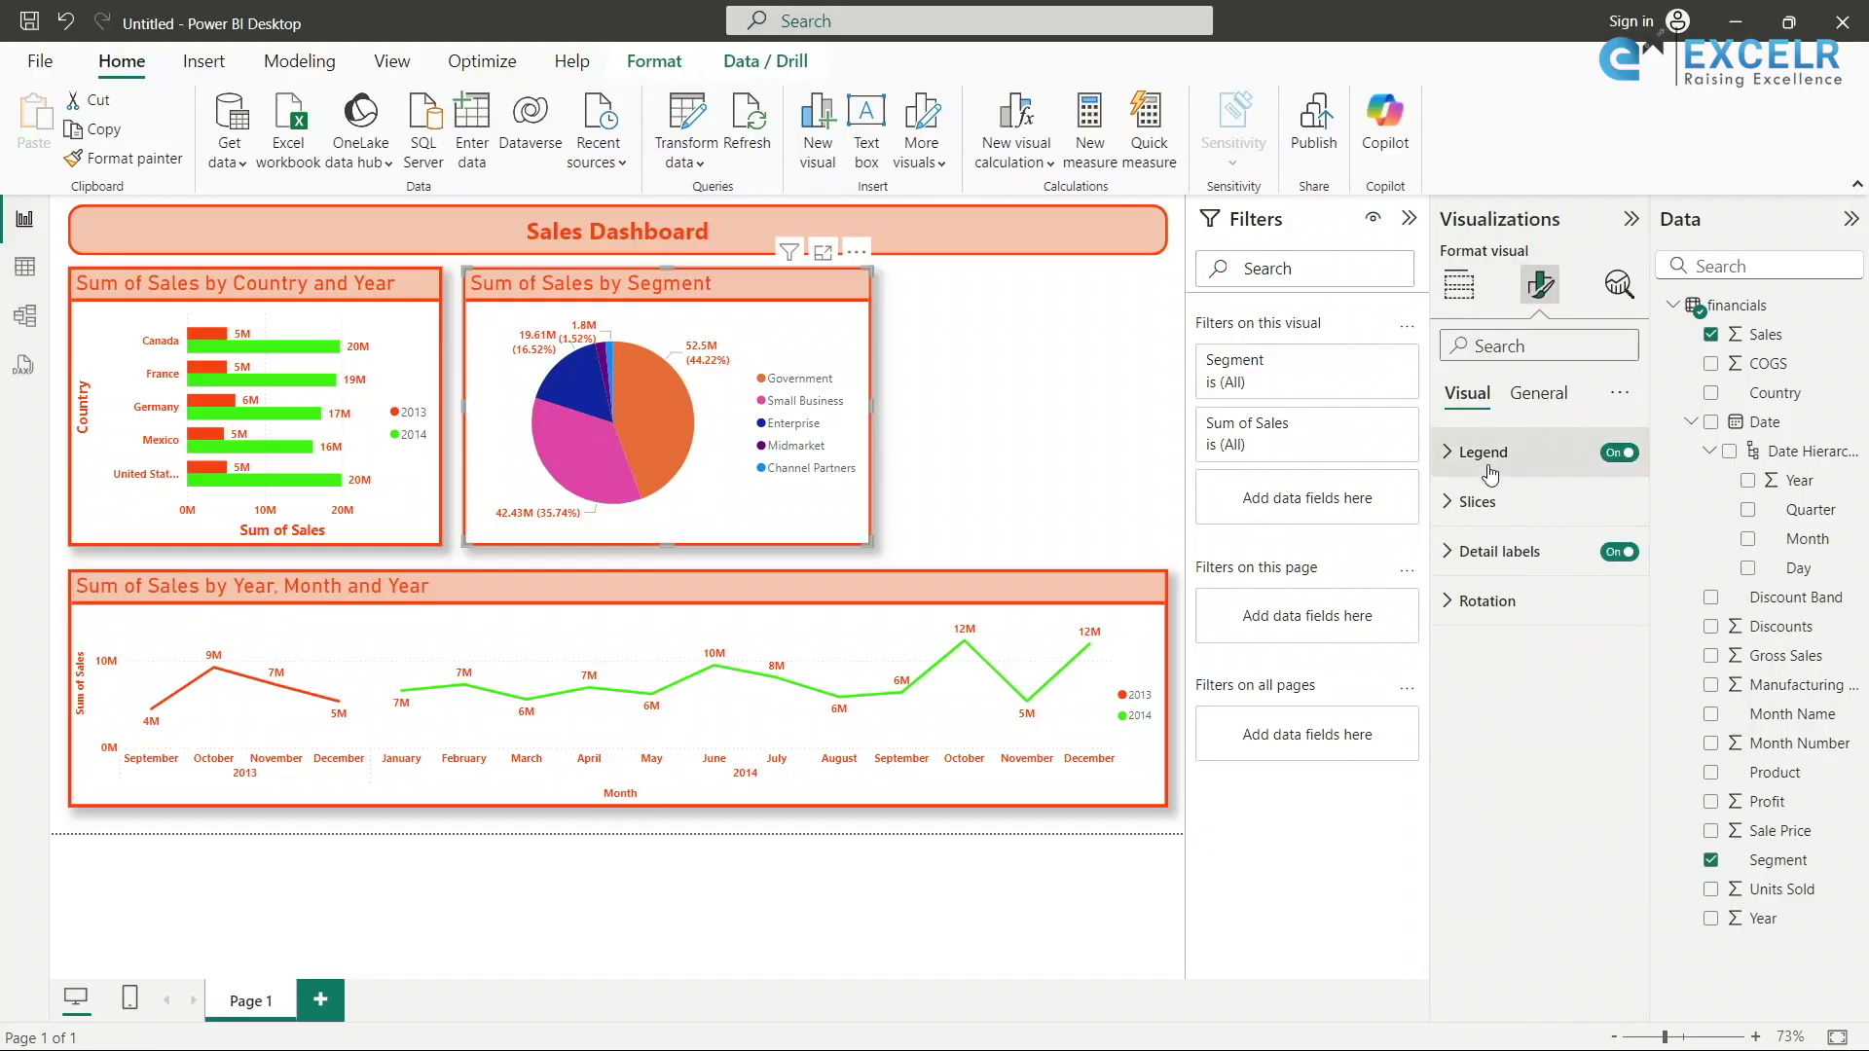
left_click(1474, 500)
scroll(1540, 615, "down", 1)
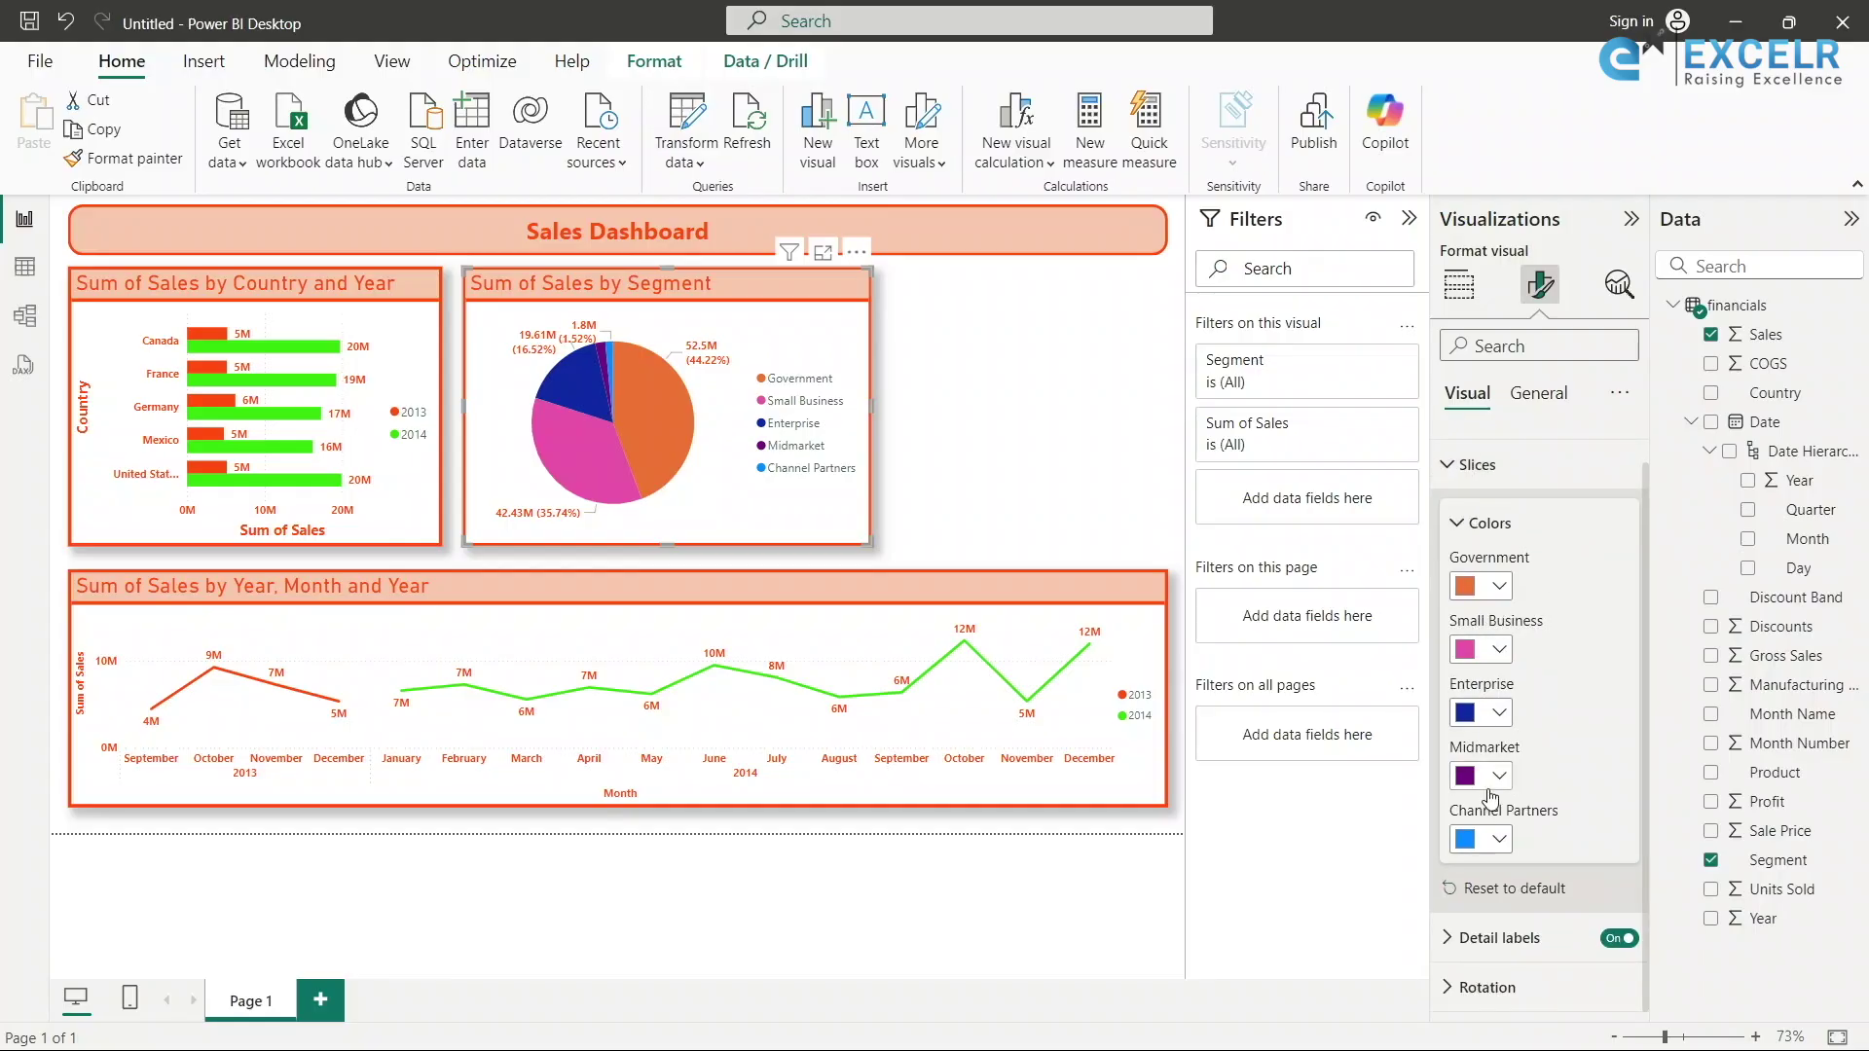
left_click(1498, 585)
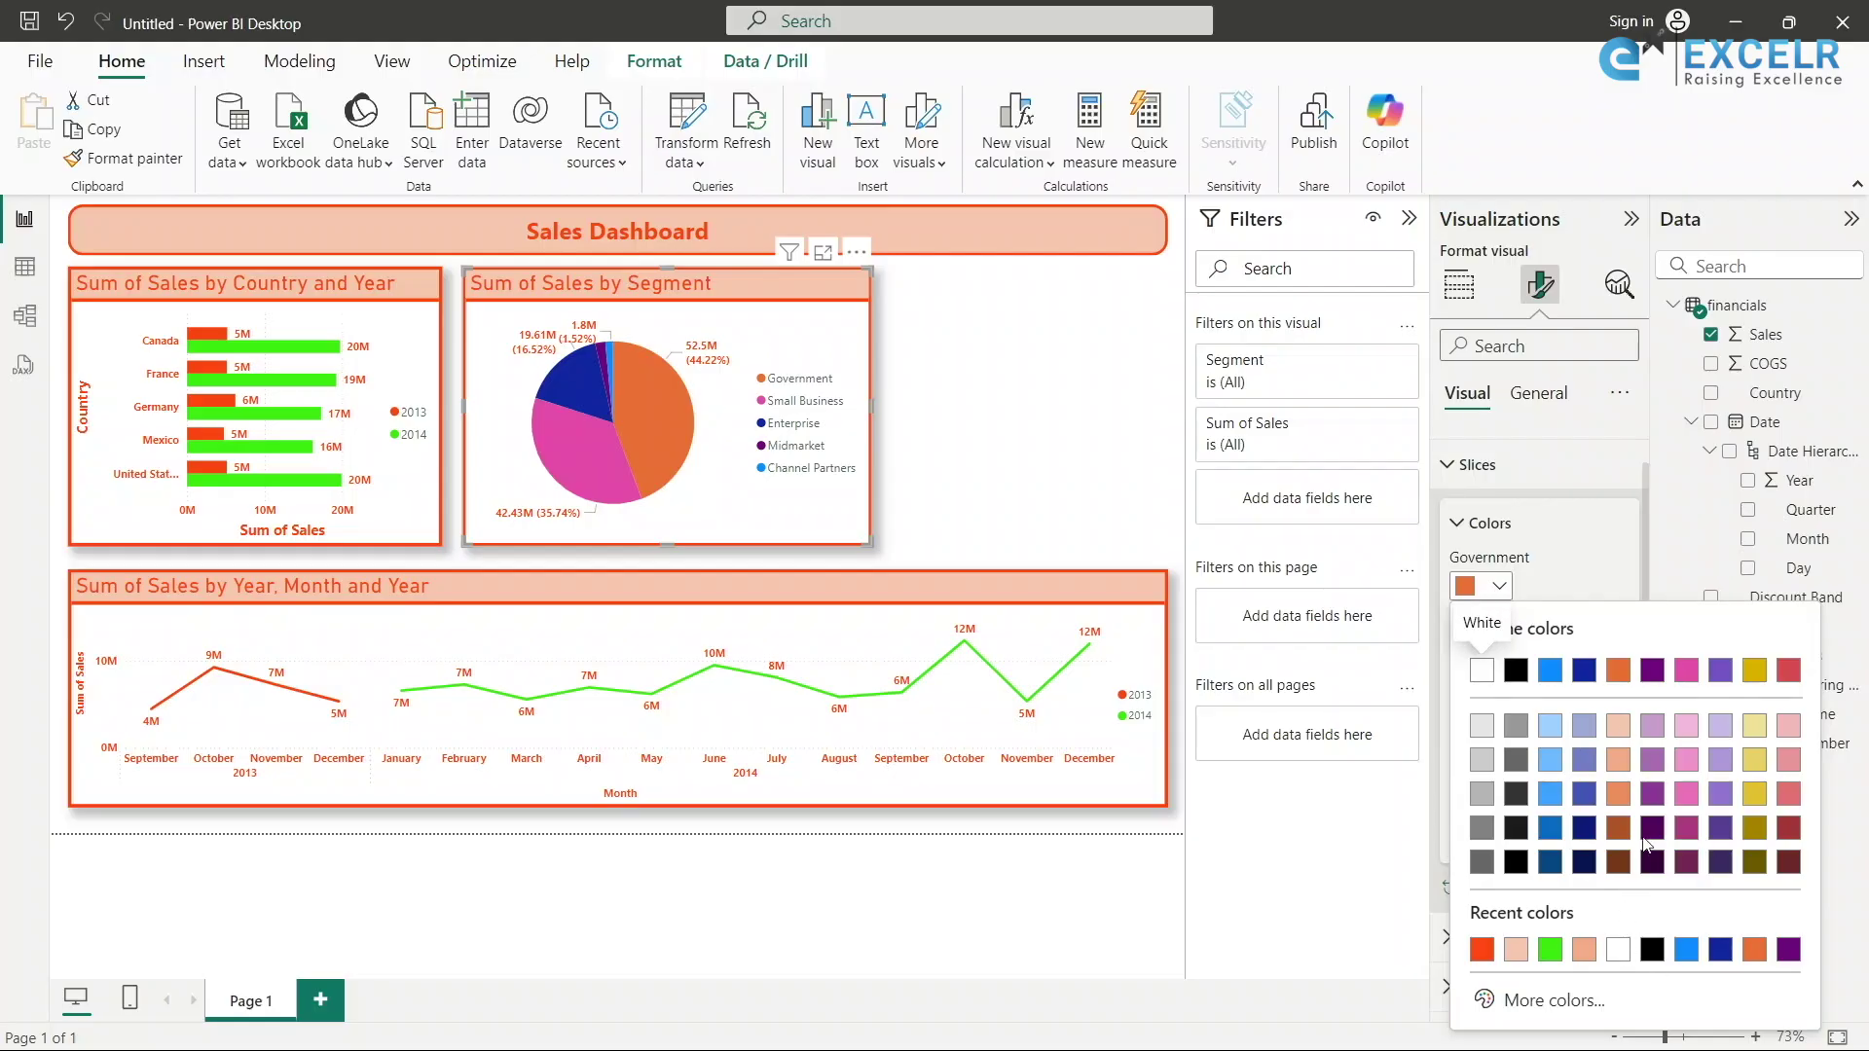
left_click(1533, 1001)
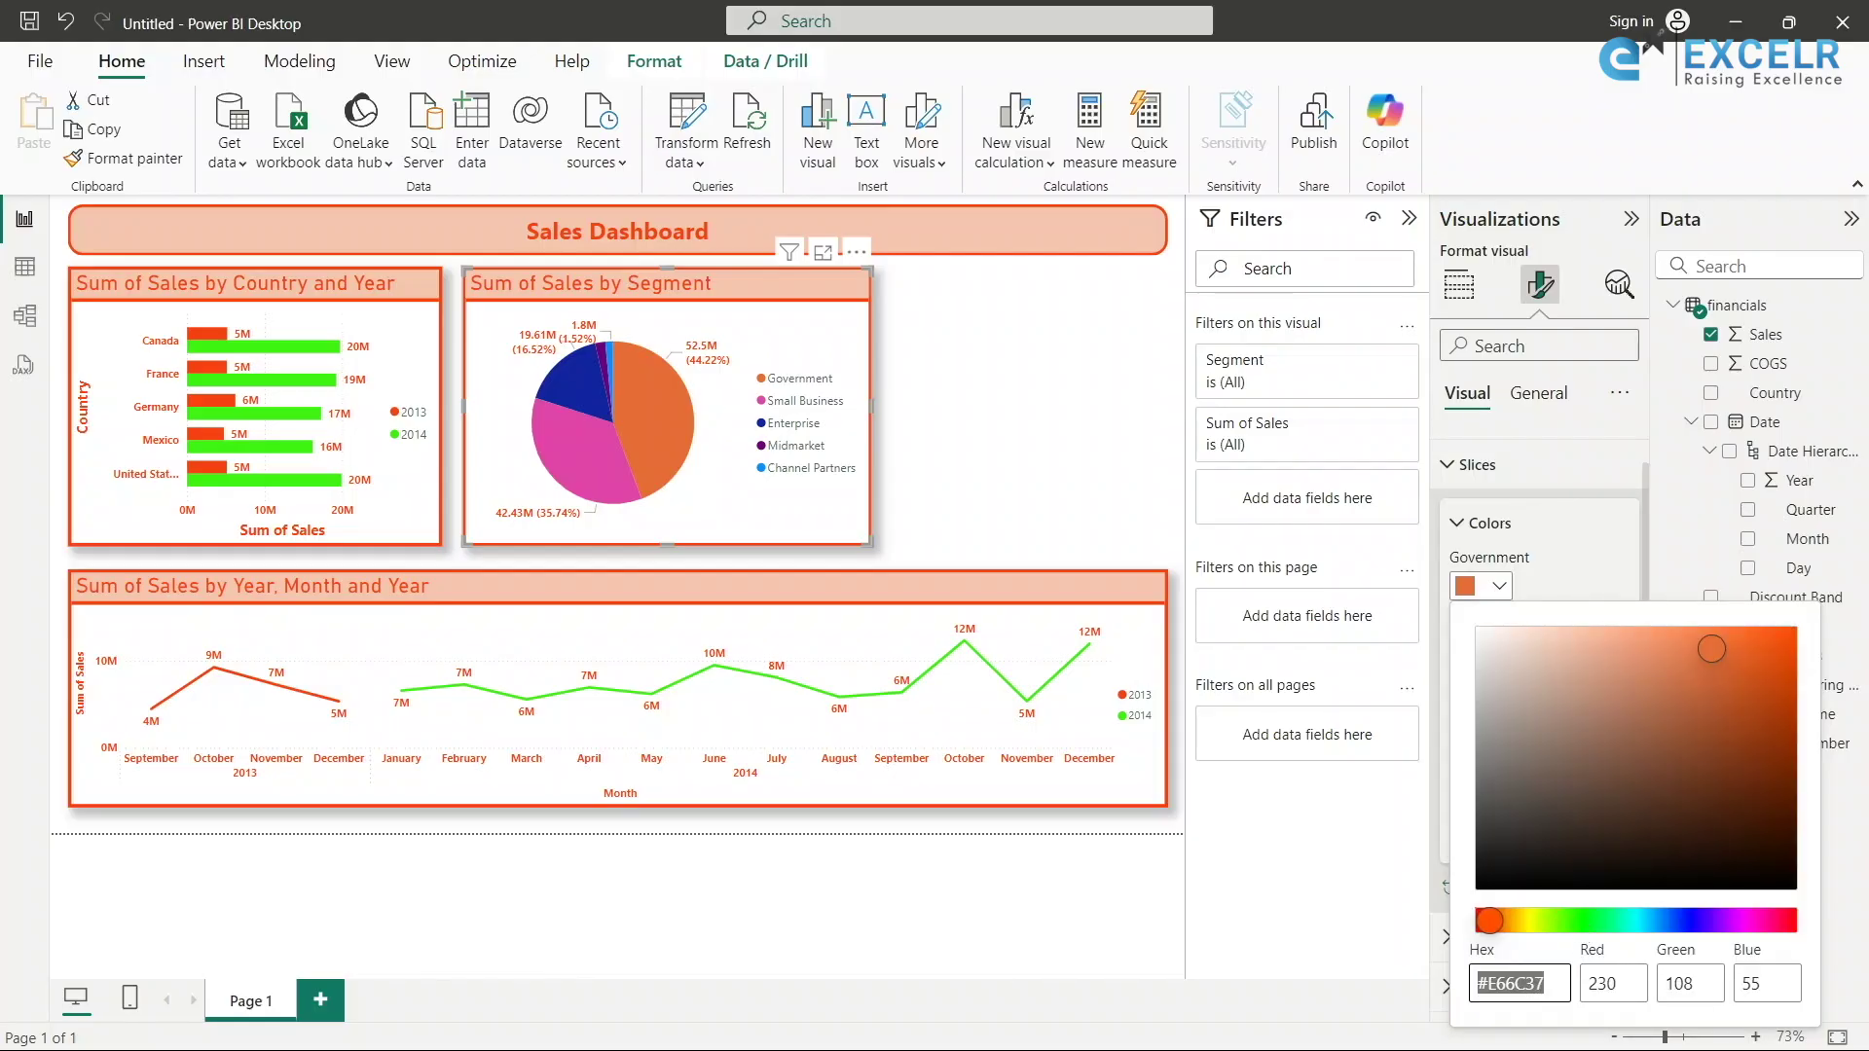
left_click(1578, 921)
left_click(1627, 635)
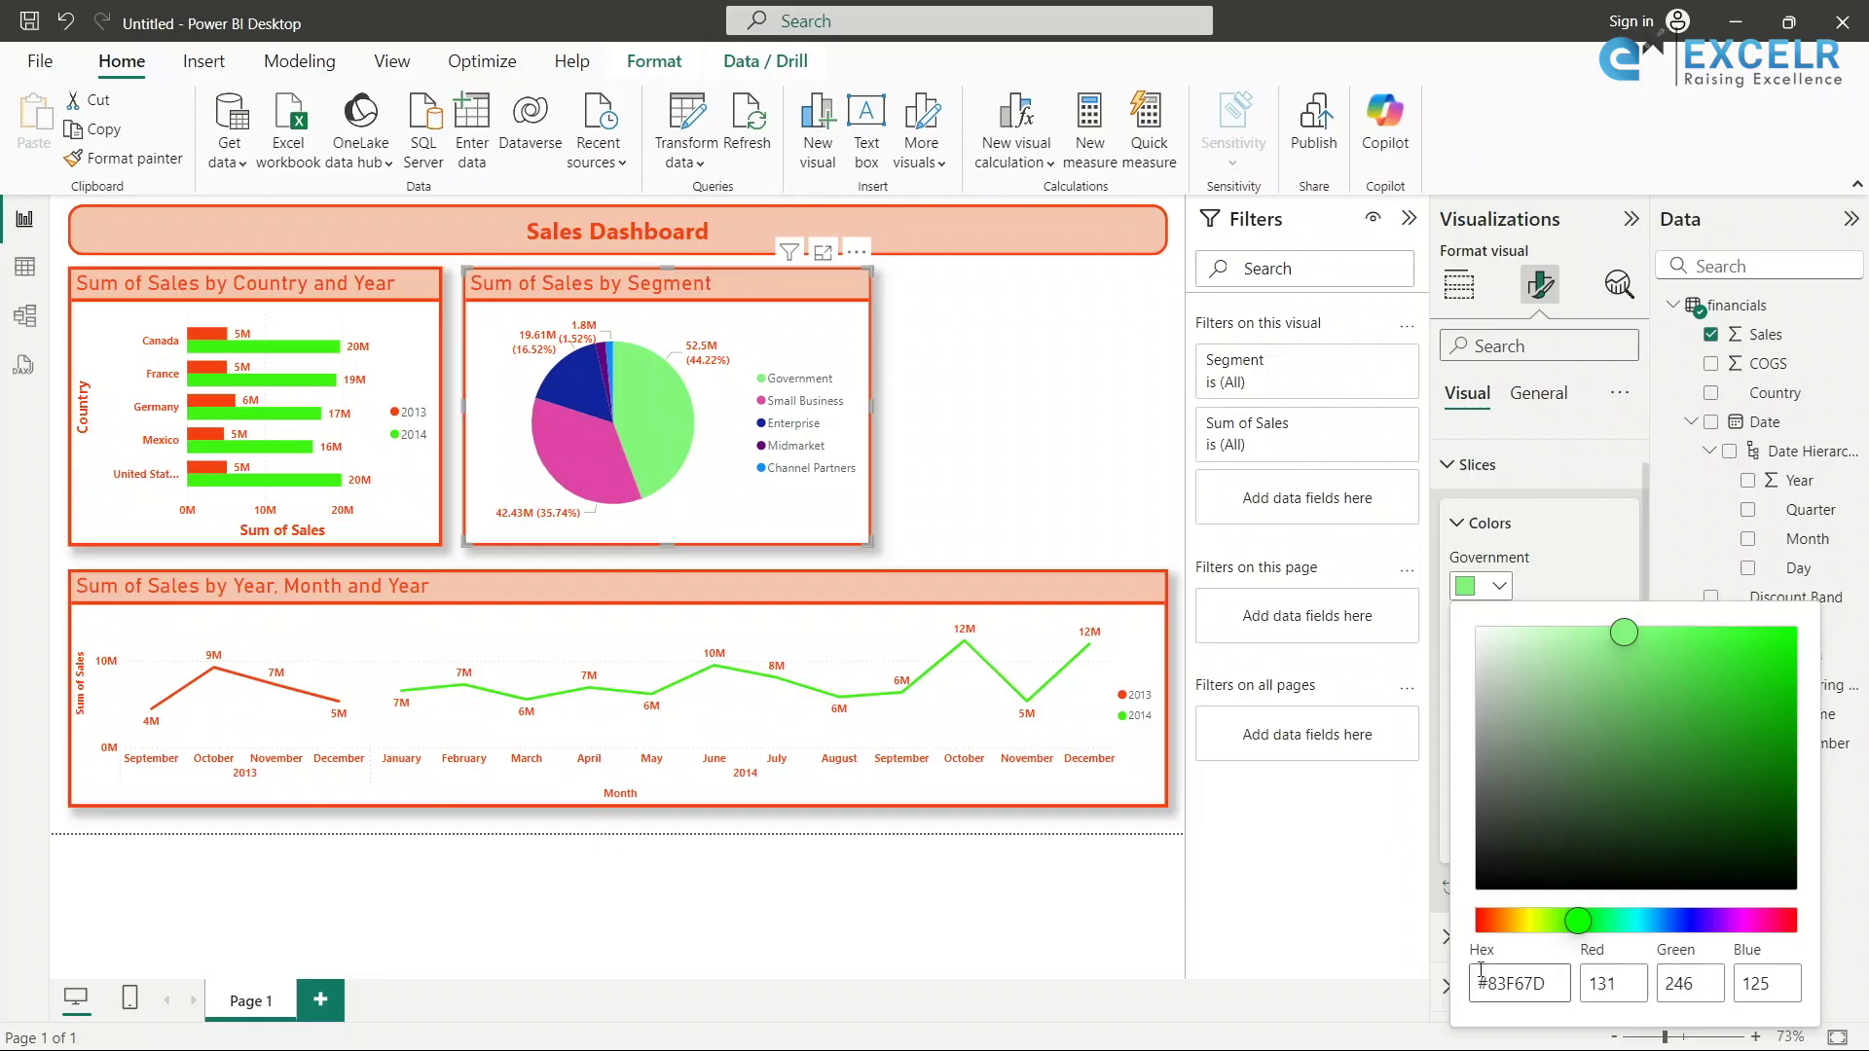
left_click(1563, 563)
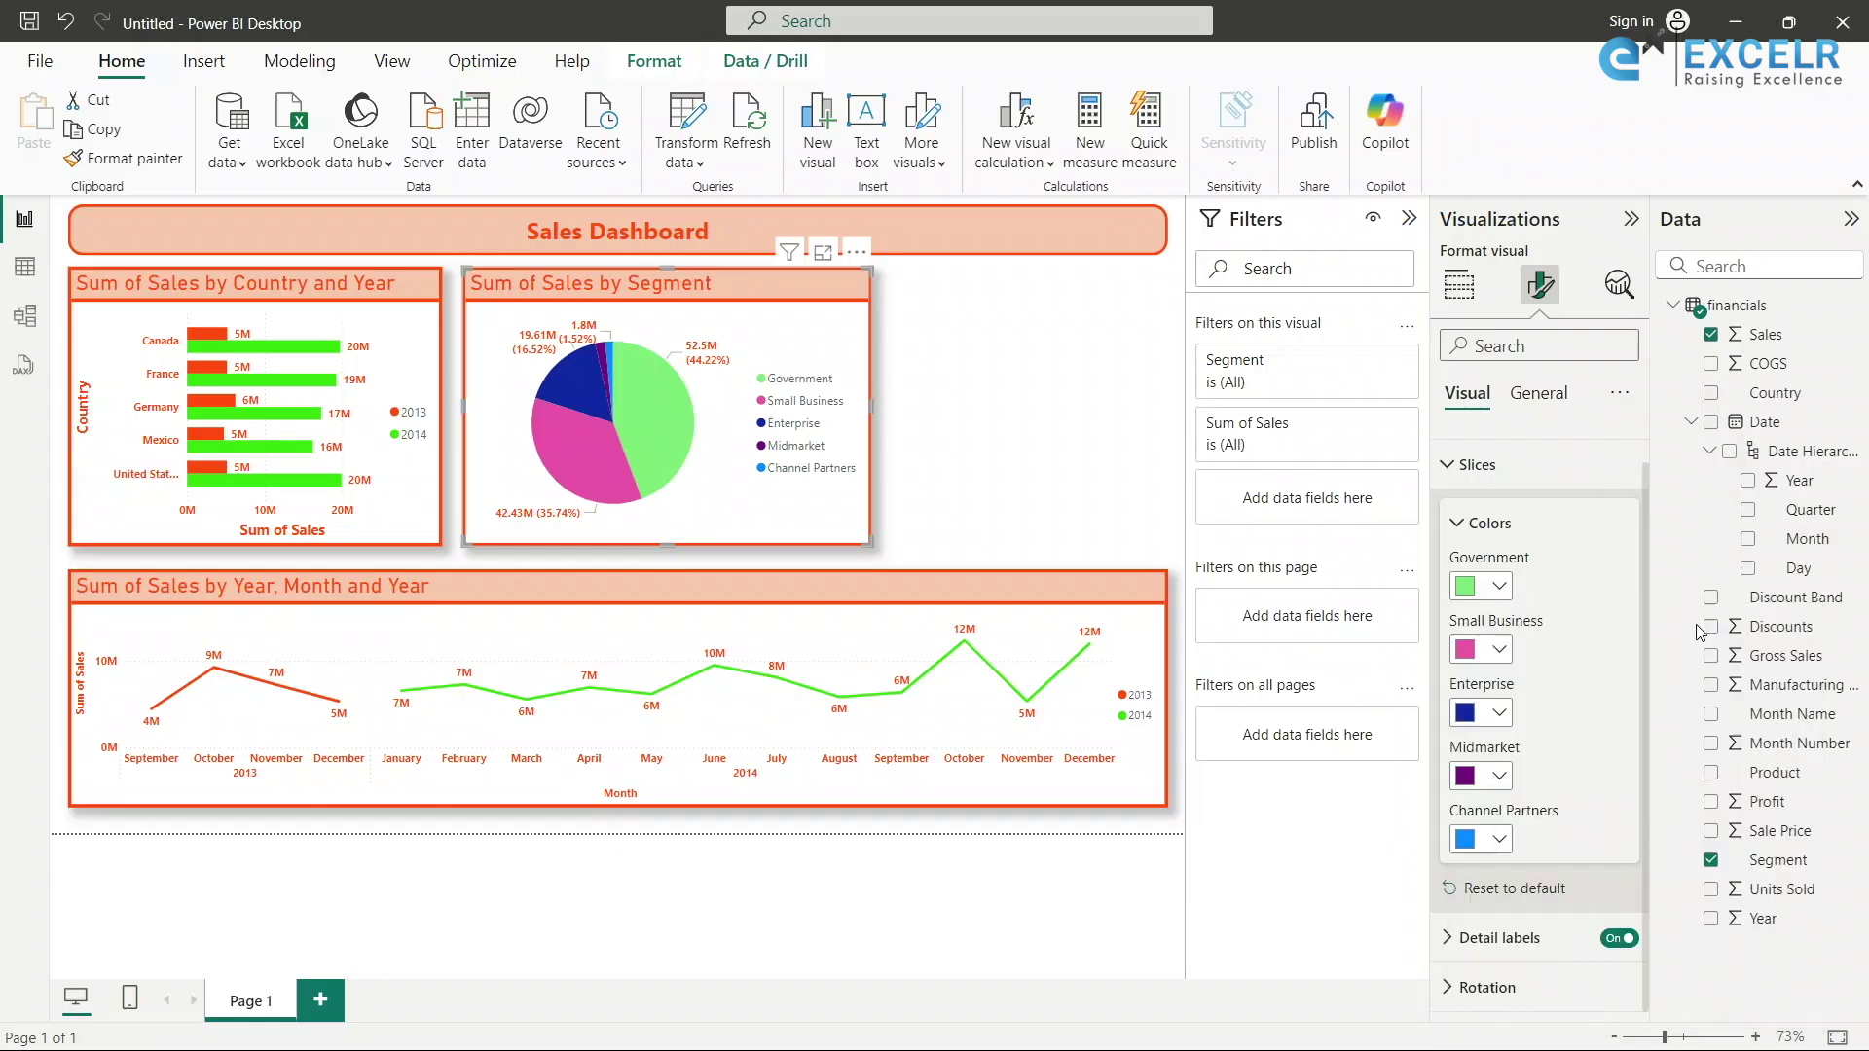
Set the pie chart's Small Business slice to the custom green #69F749.
left_click(1502, 650)
left_click(1573, 595)
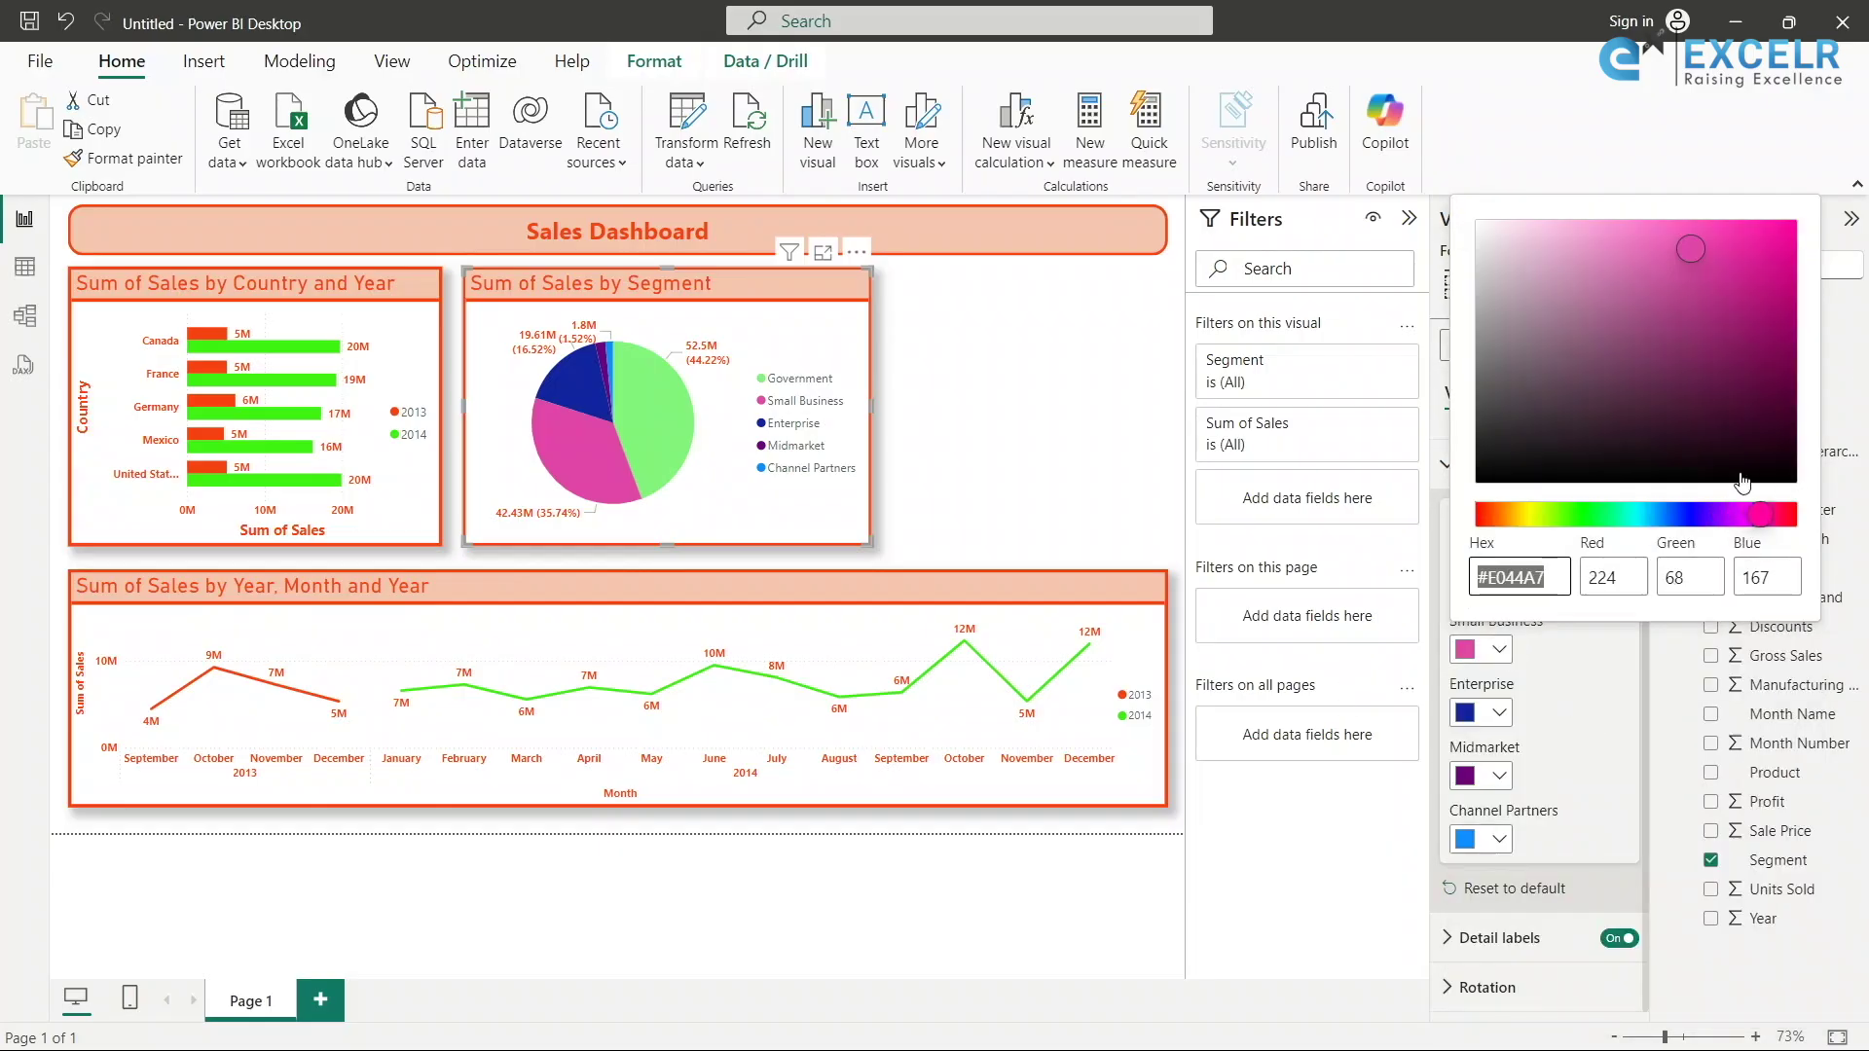
left_click(1570, 514)
left_click_drag(1702, 240, 1694, 228)
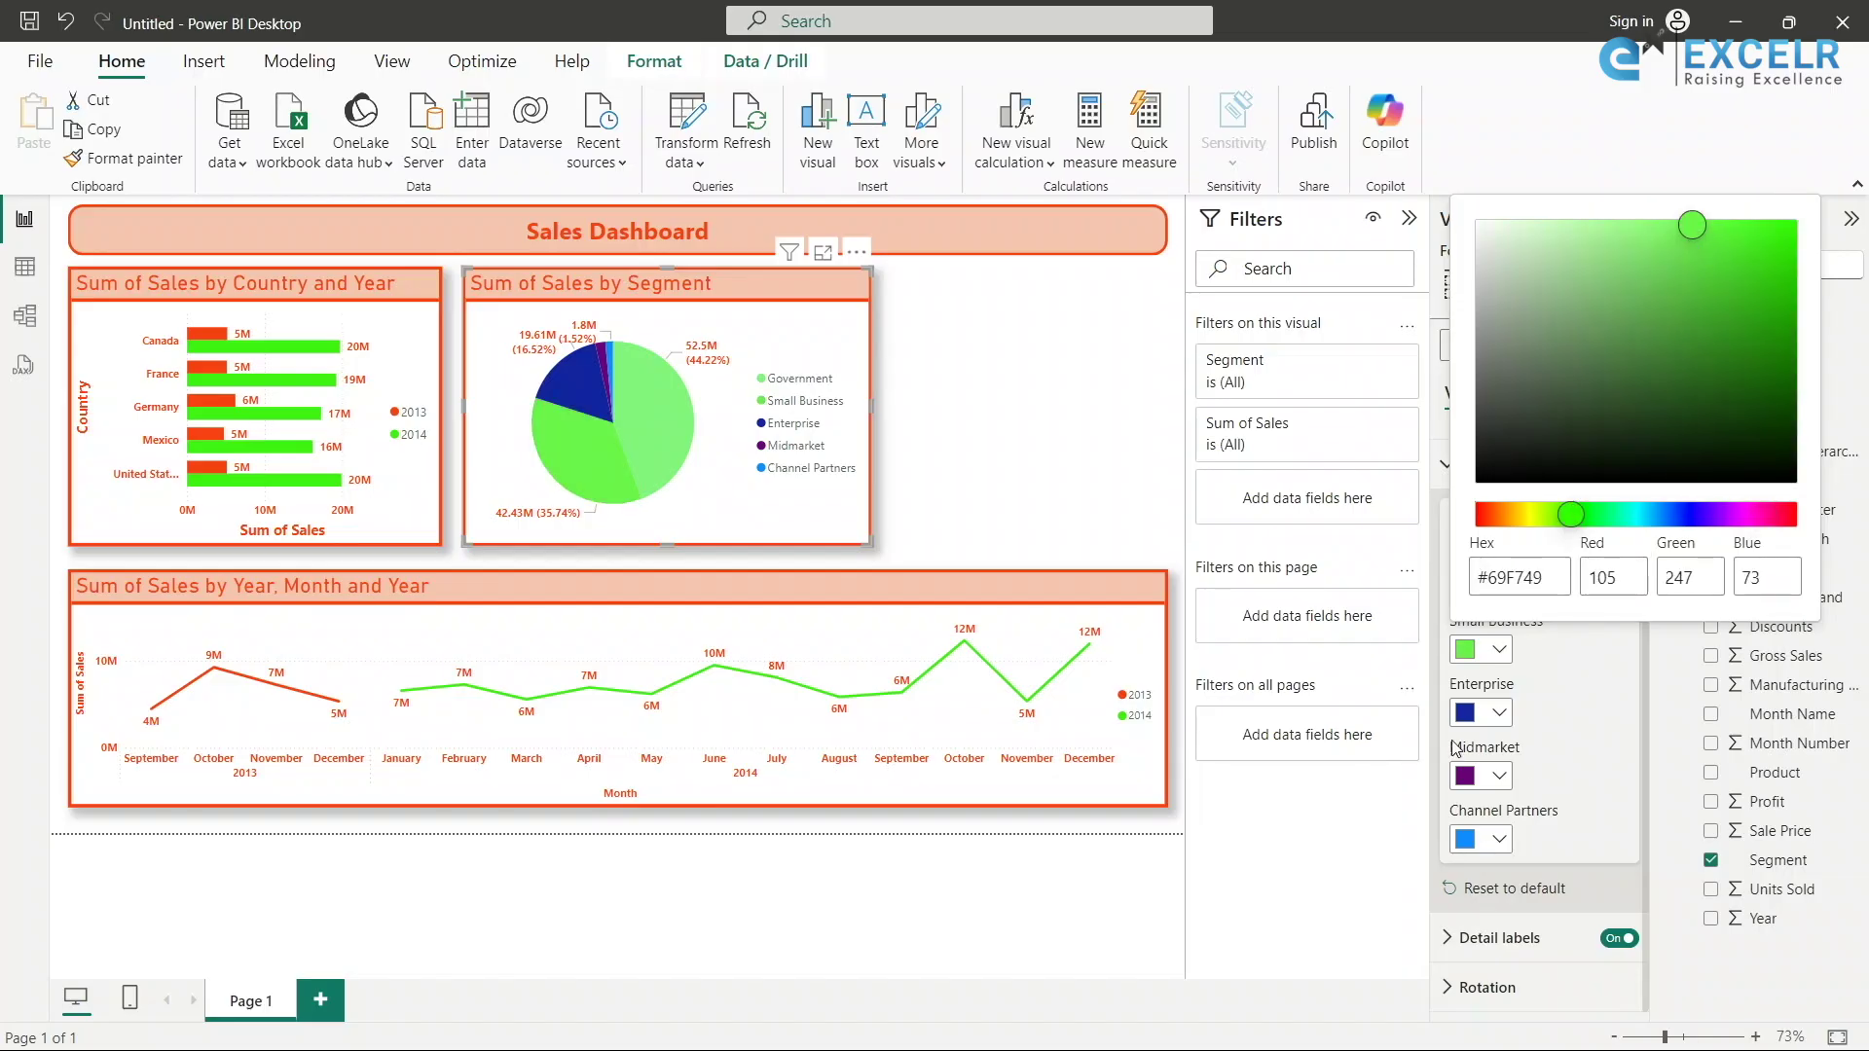
Set the pie chart's Enterprise slice to the custom darker green #2DBF26.
left_click(1499, 650)
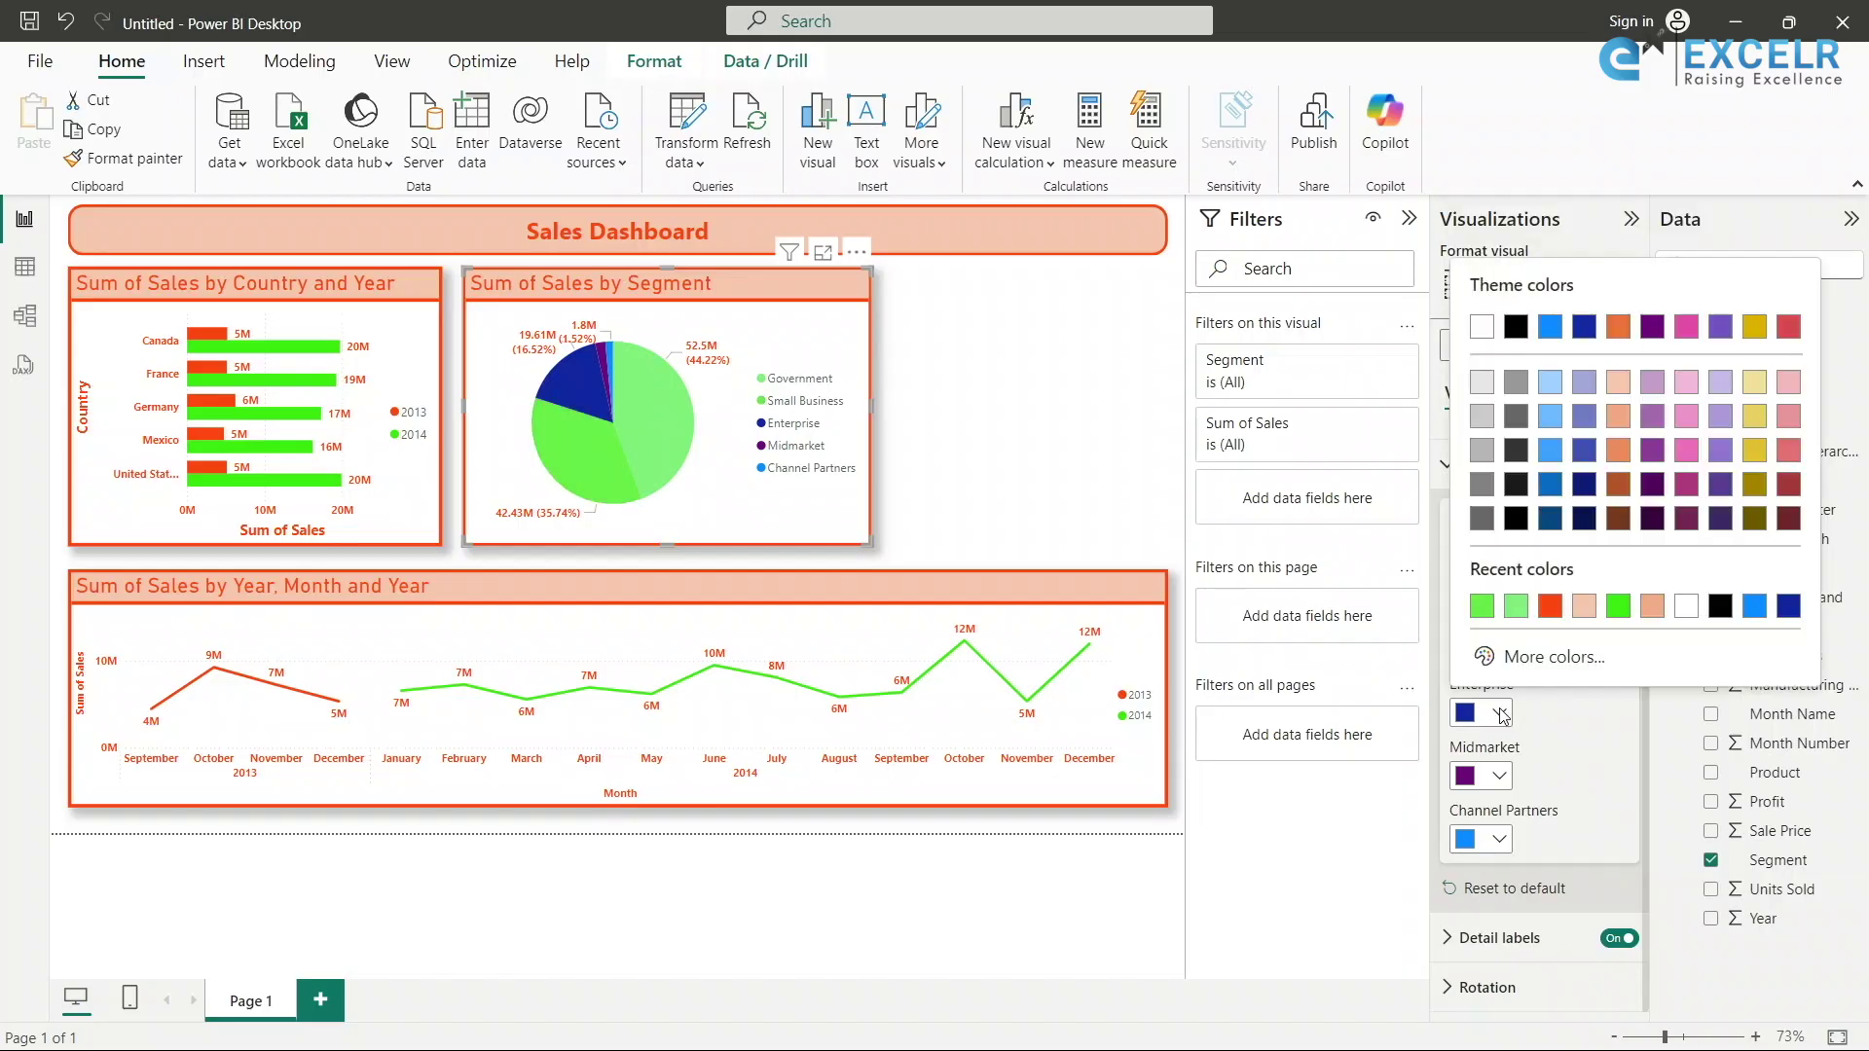
left_click(1571, 657)
left_click_drag(1654, 577, 1578, 577)
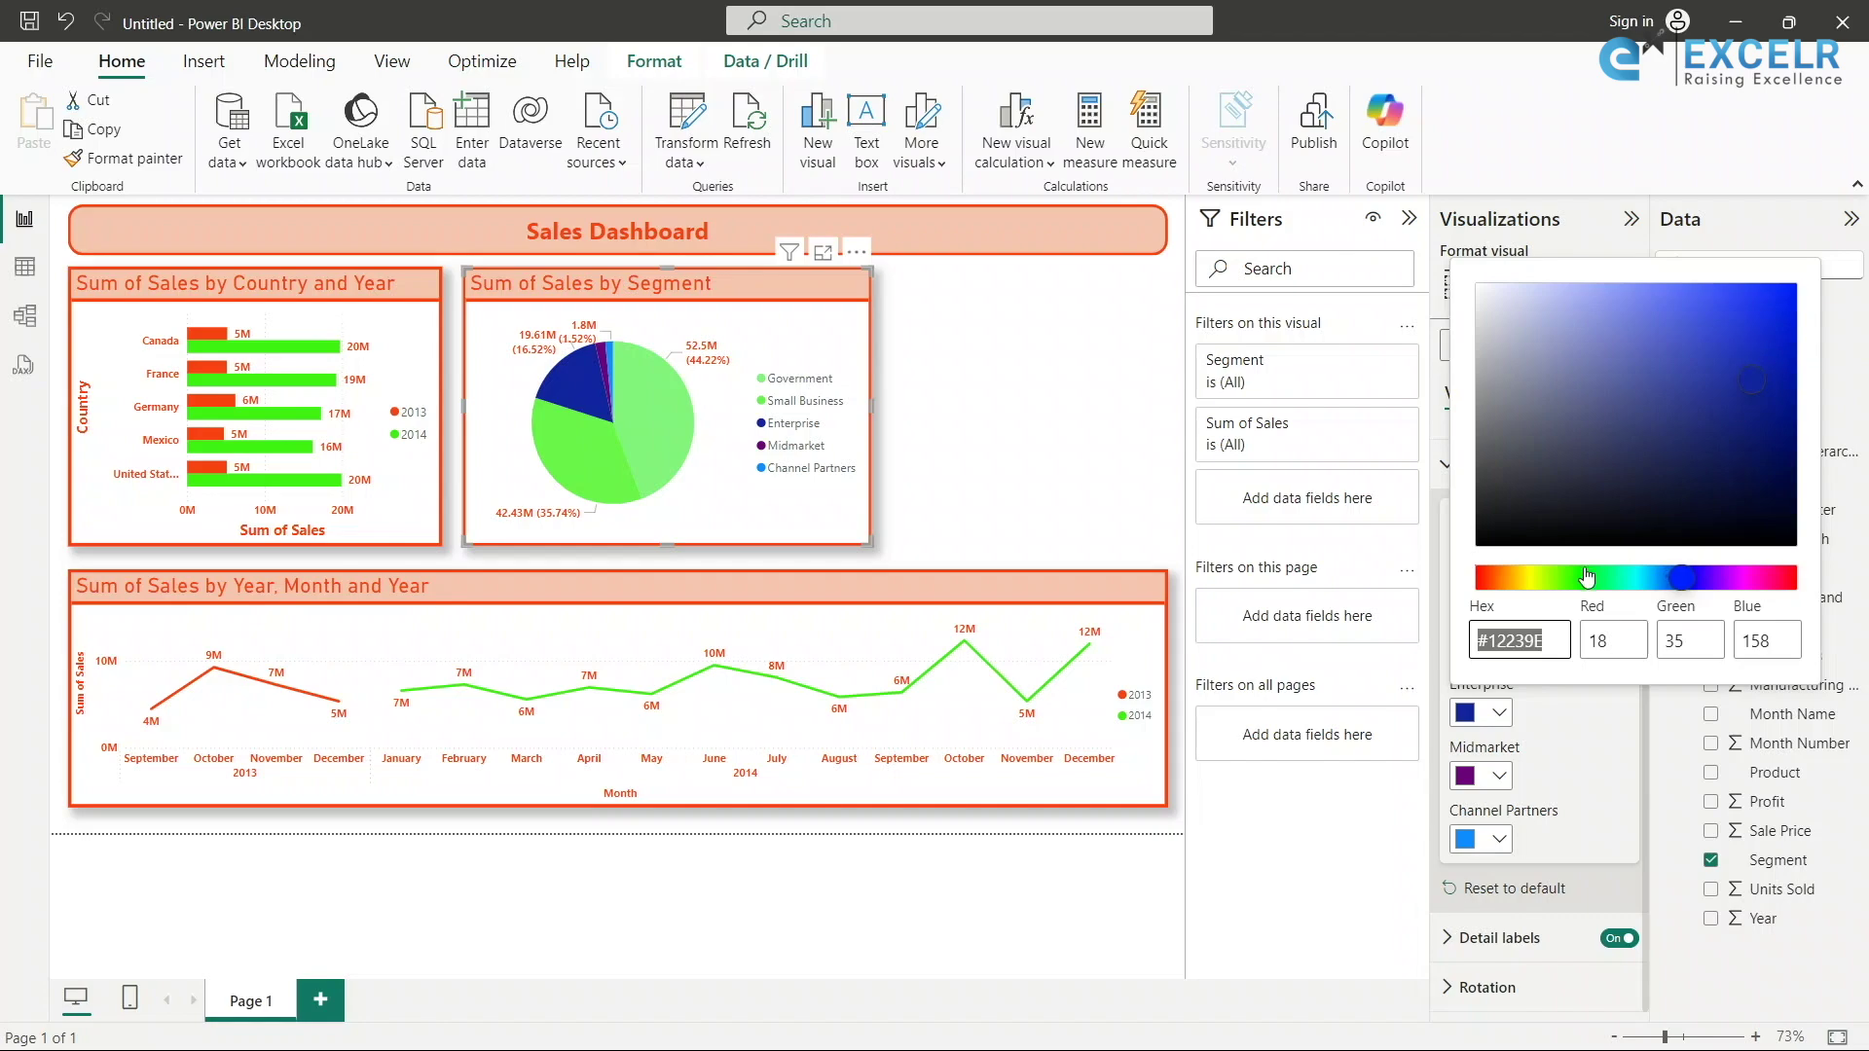
left_click(1728, 346)
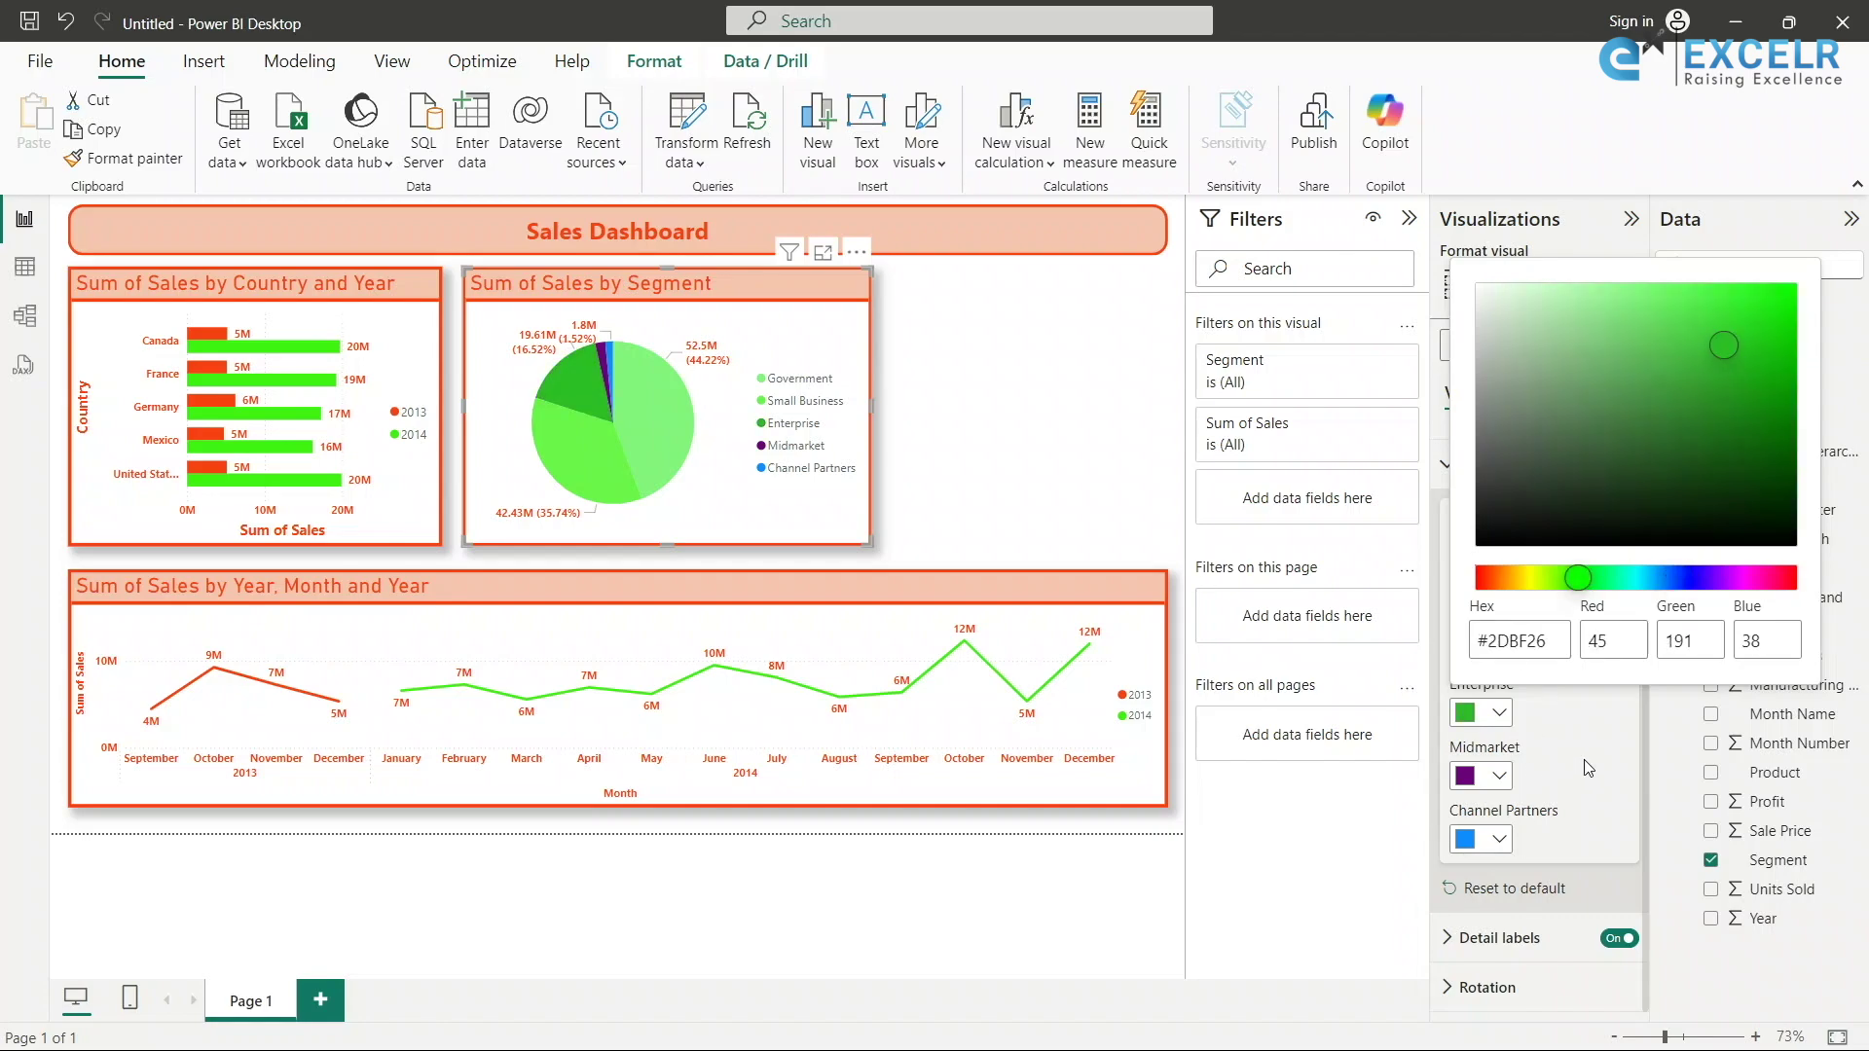
Set the pie chart's Midmarket slice to the custom dark orange #CC530C.
left_click(1498, 776)
left_click(1562, 722)
left_click(1577, 639)
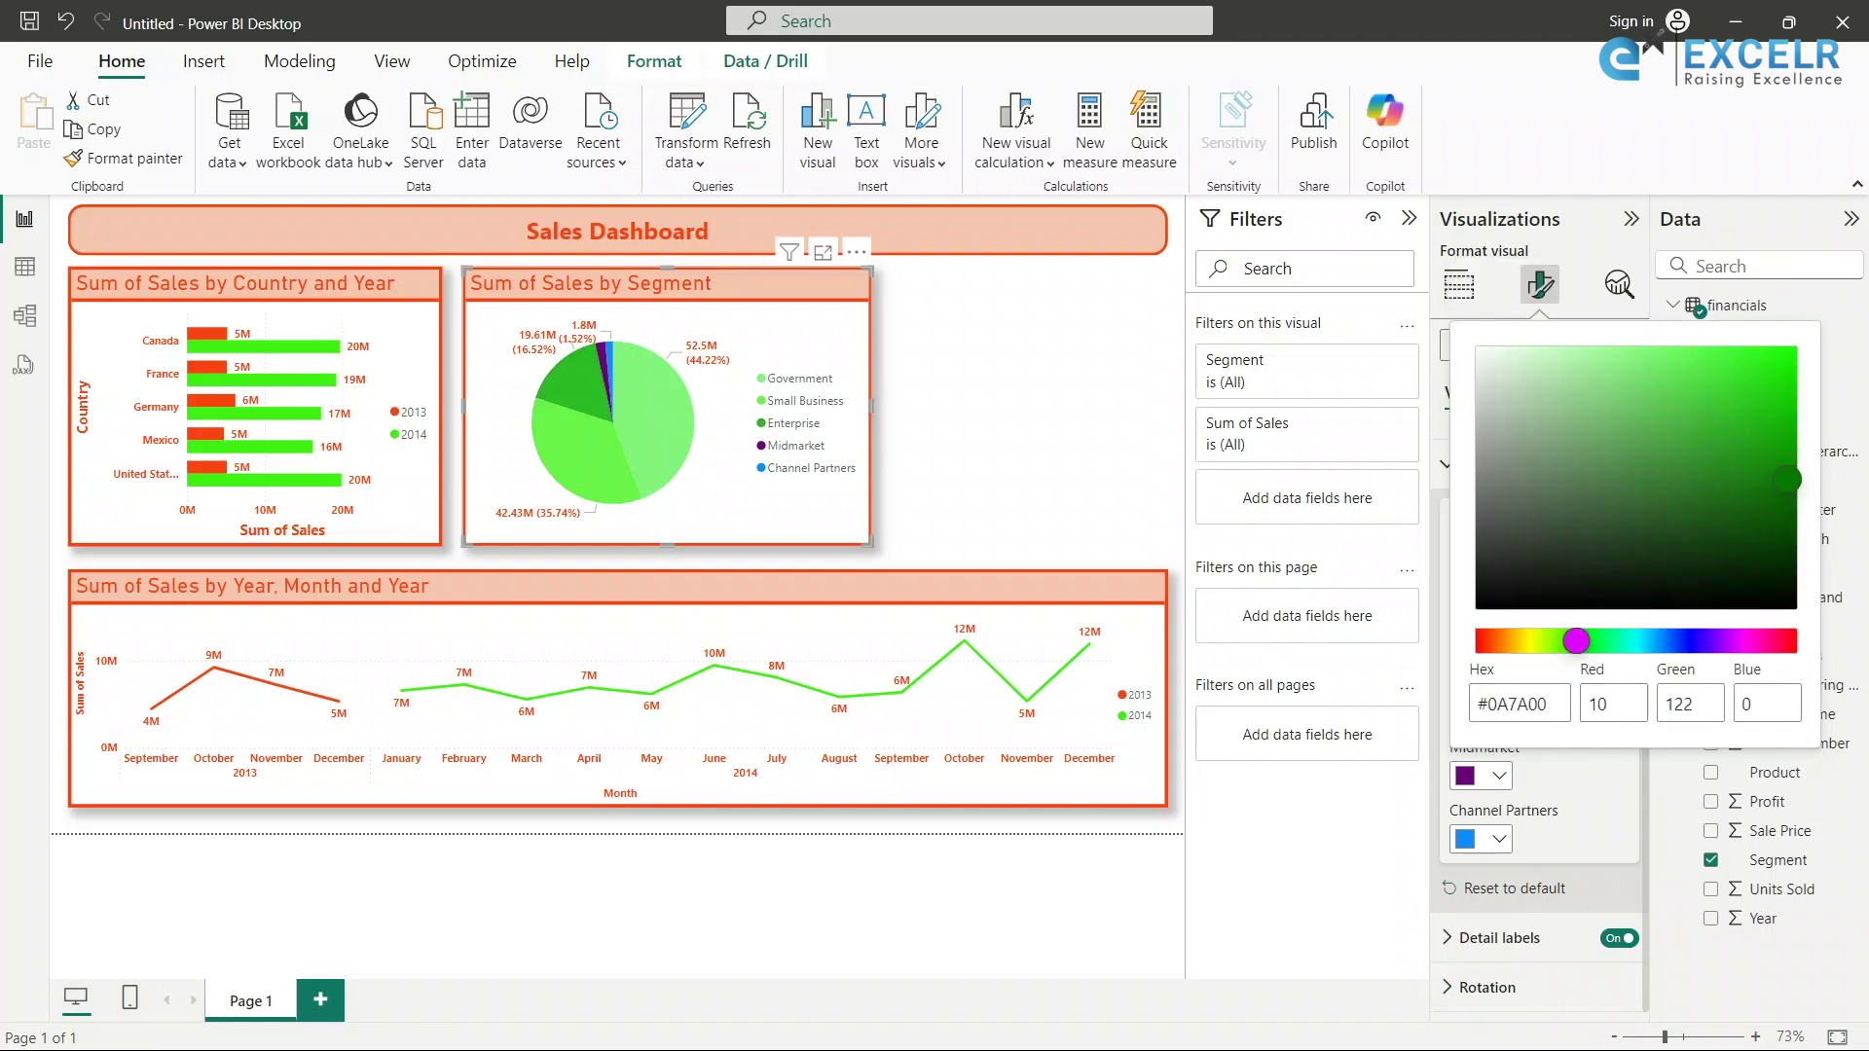
left_click(1494, 642)
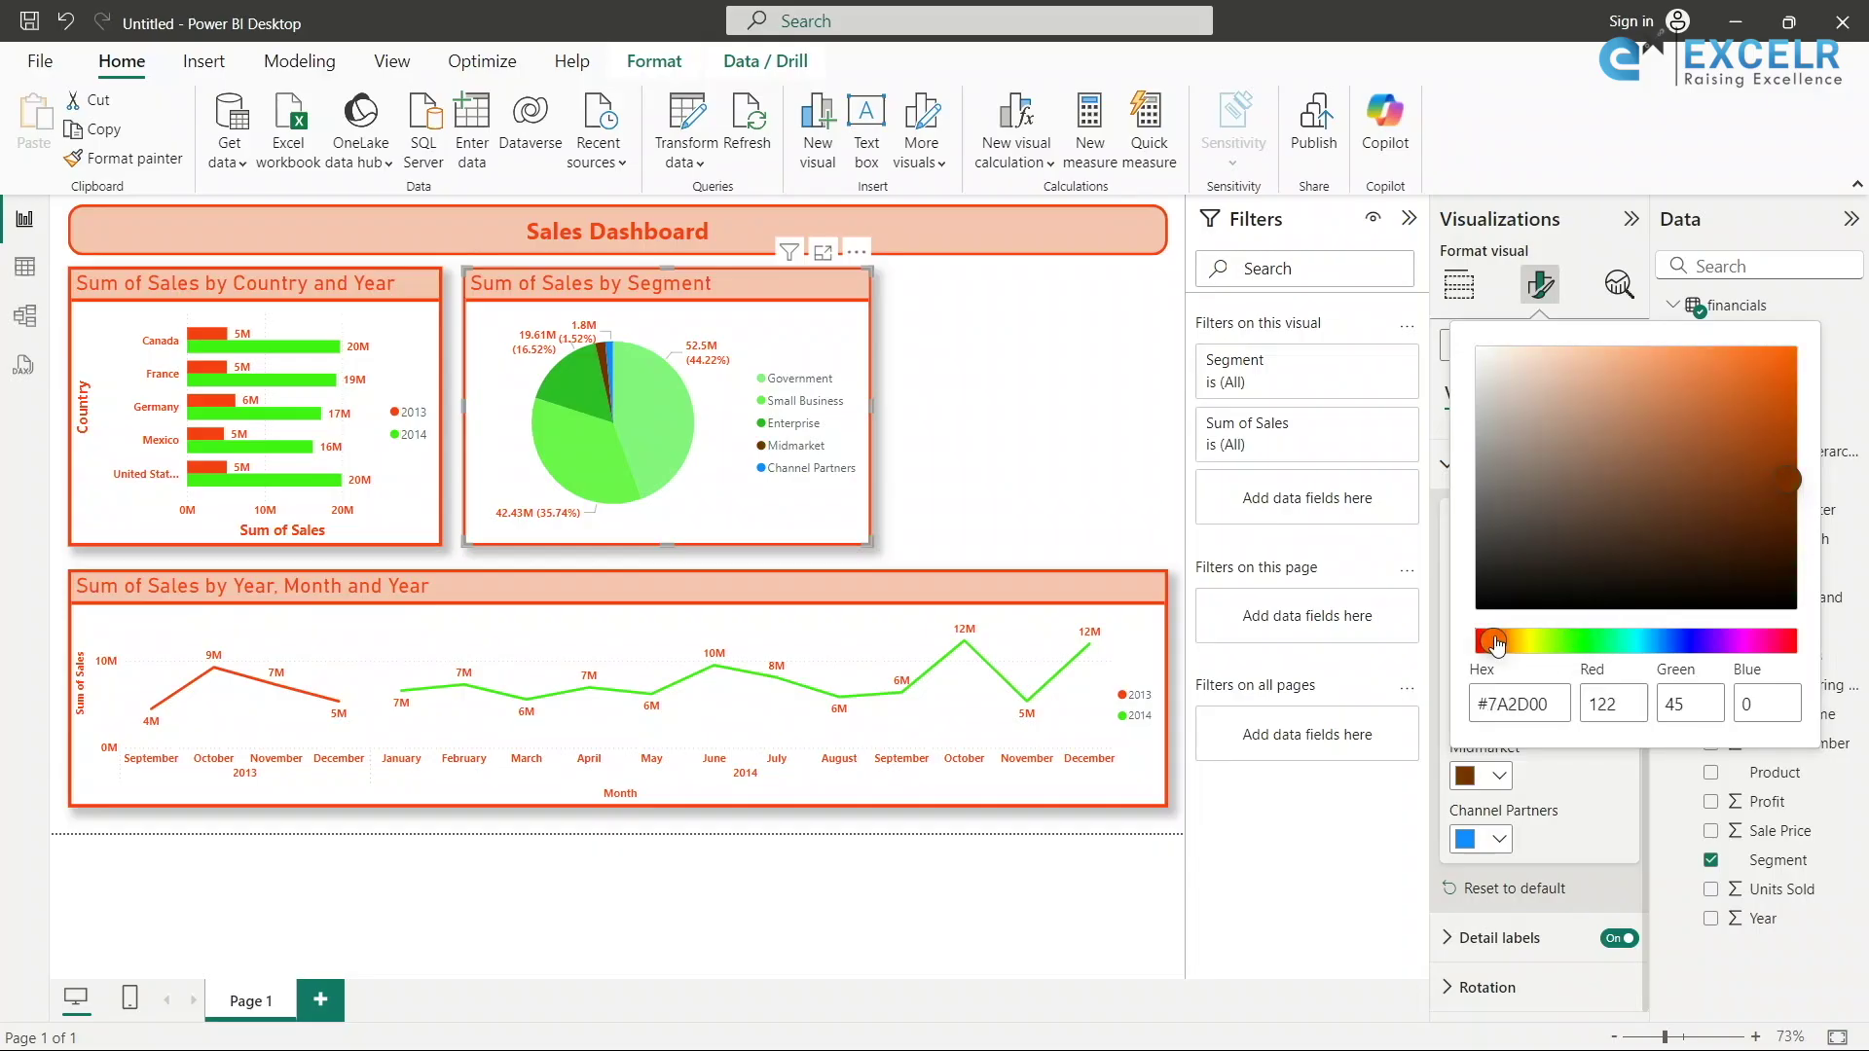
left_click(1763, 394)
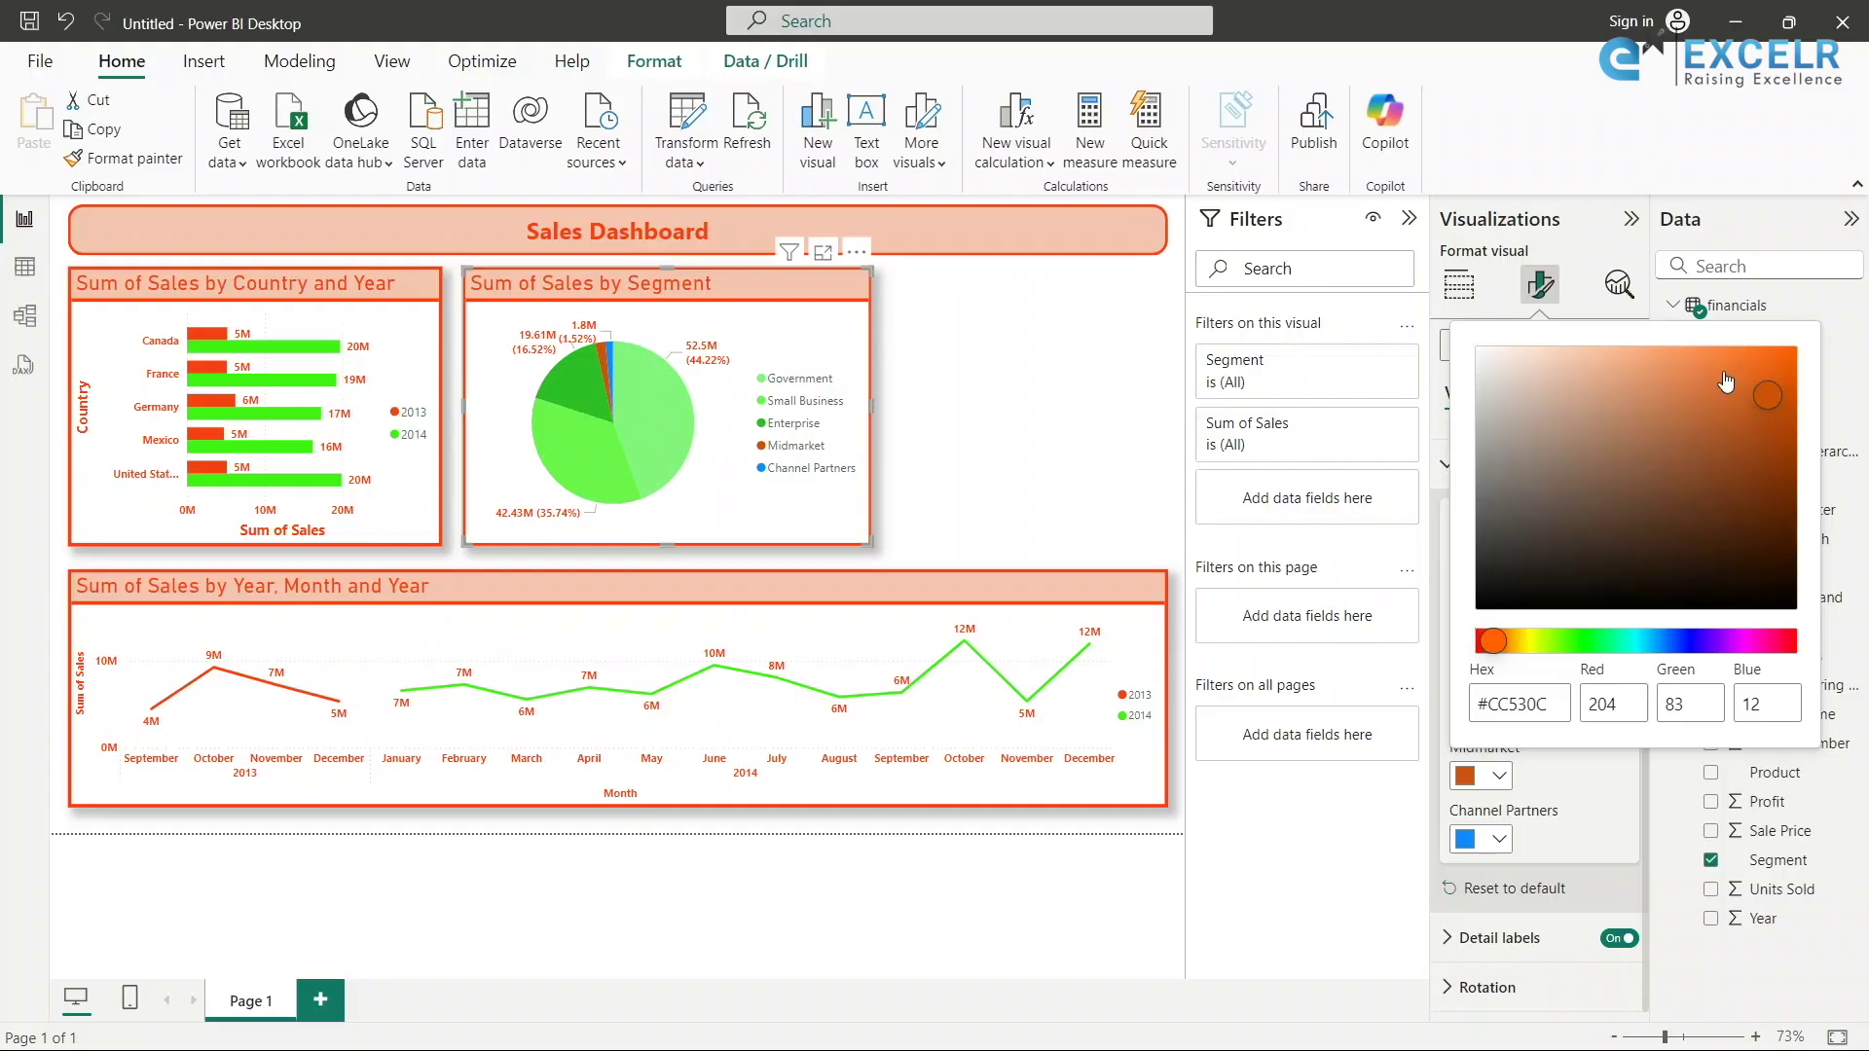
left_click(1587, 792)
Set the pie chart's Channel Partners slice to the custom dark red #B82E0F.
left_click(1500, 842)
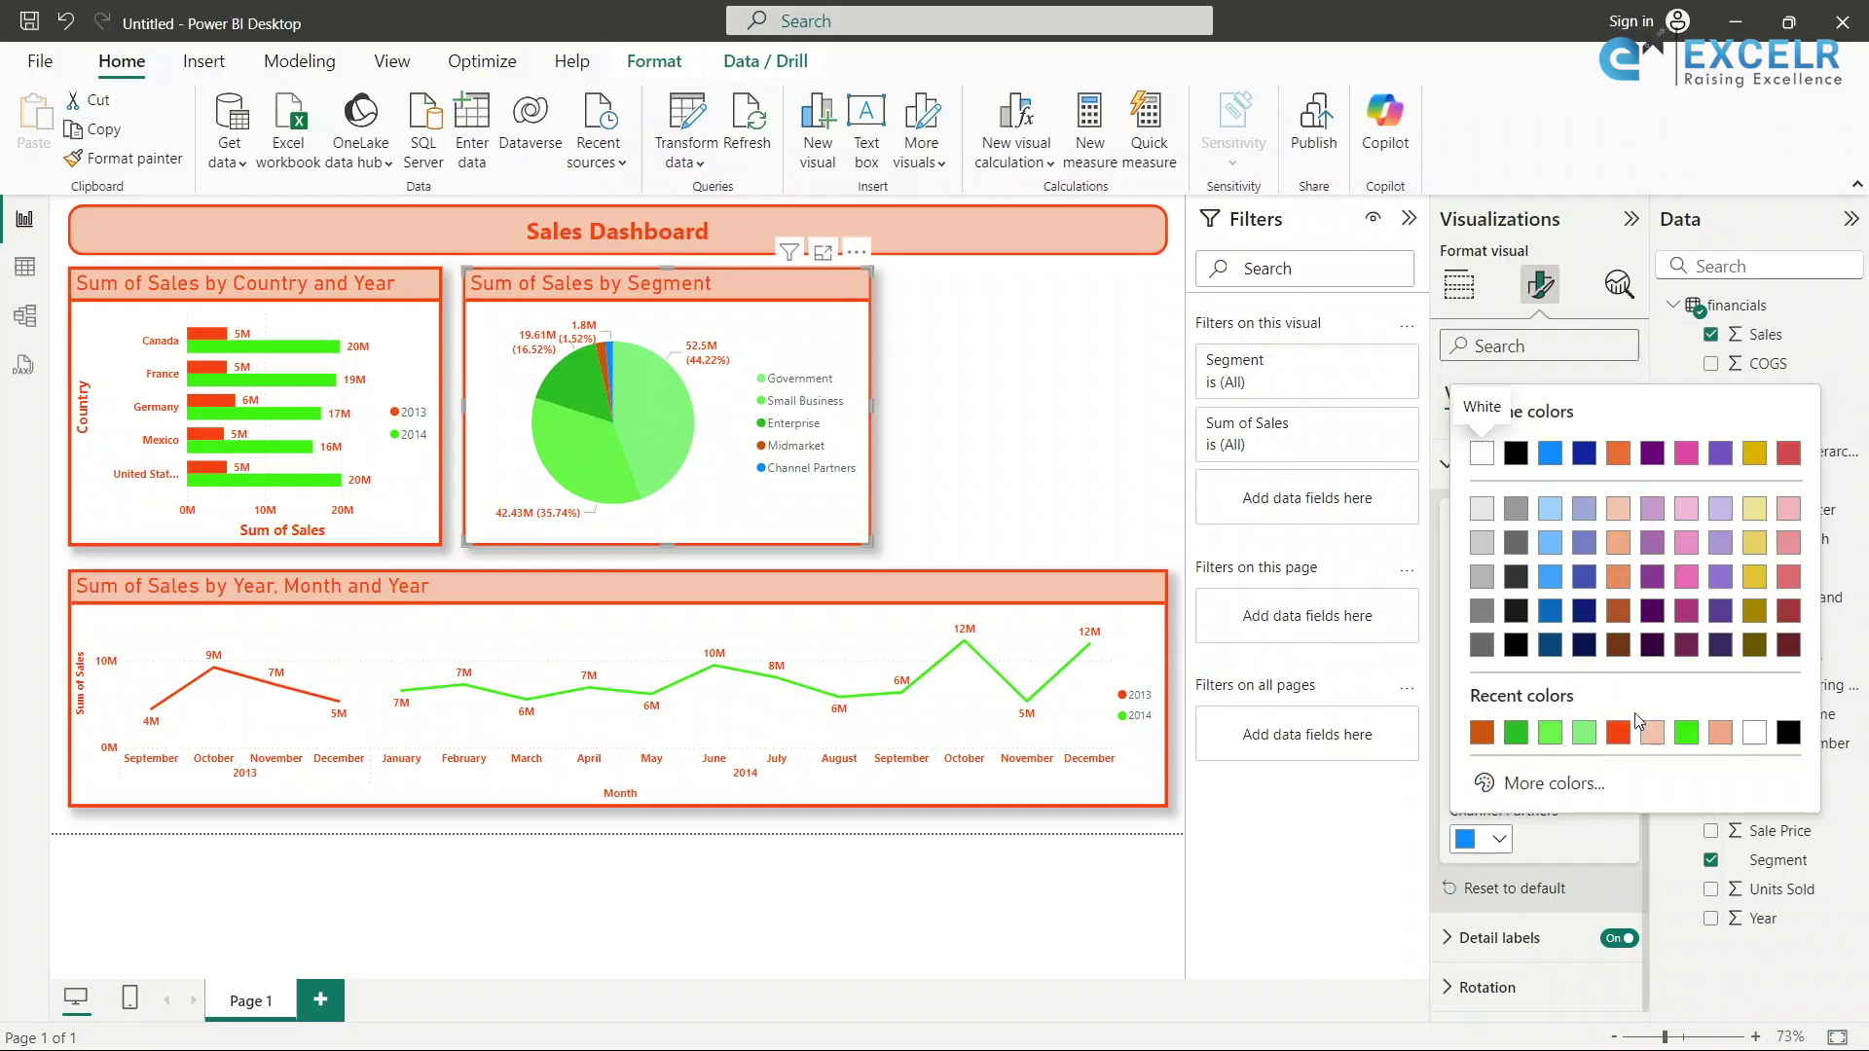
left_click(1573, 794)
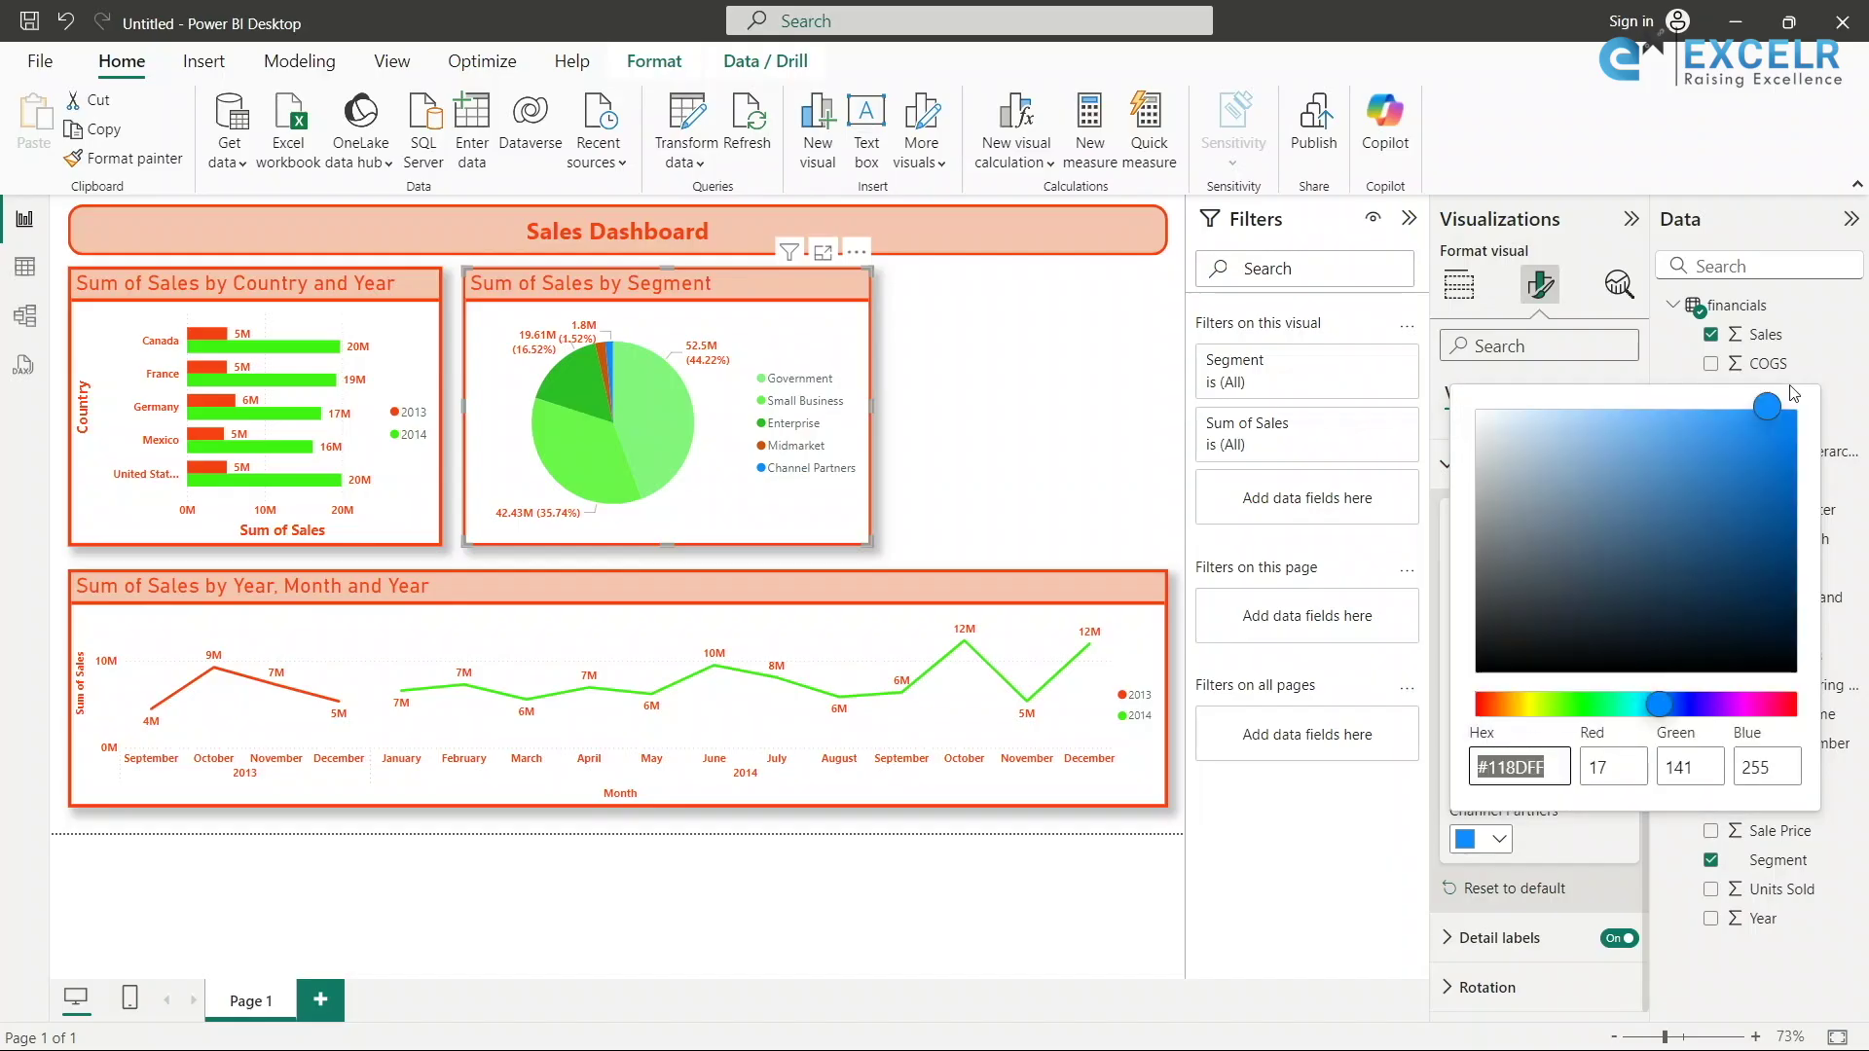
left_click(1487, 711)
left_click(1739, 437)
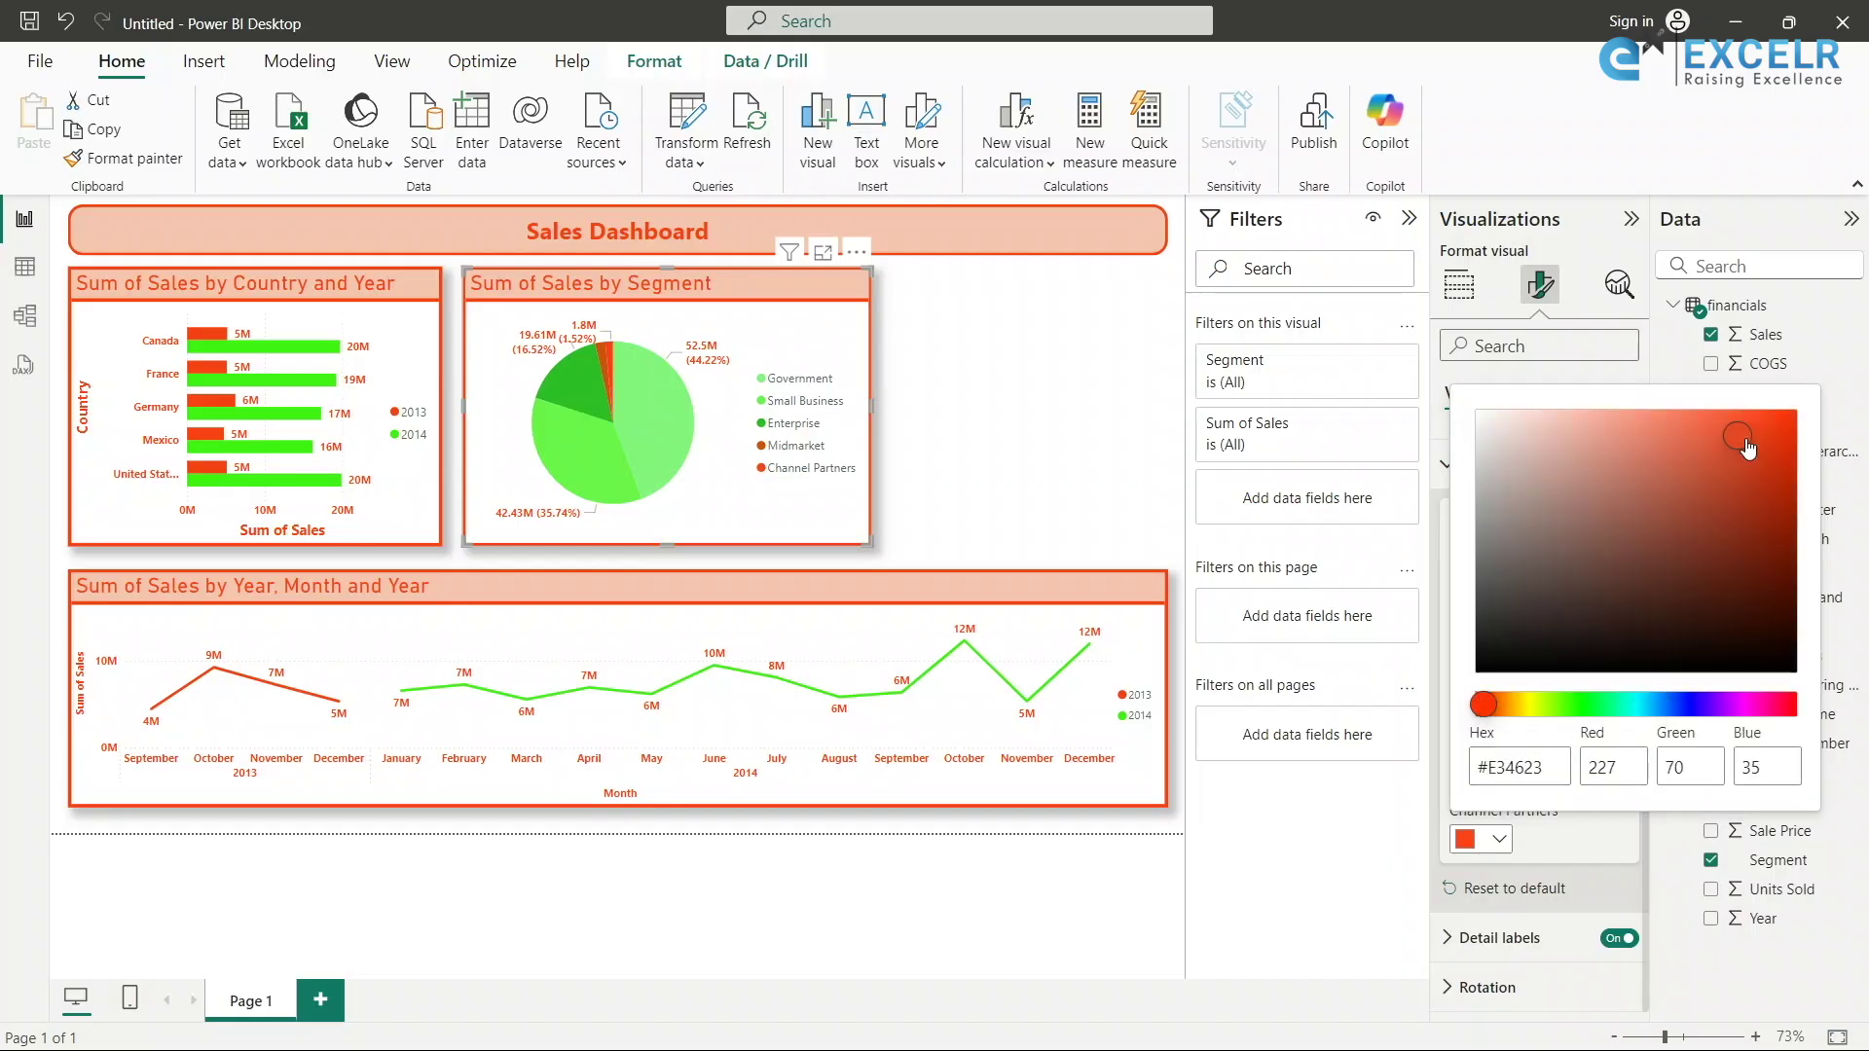
left_click(1761, 479)
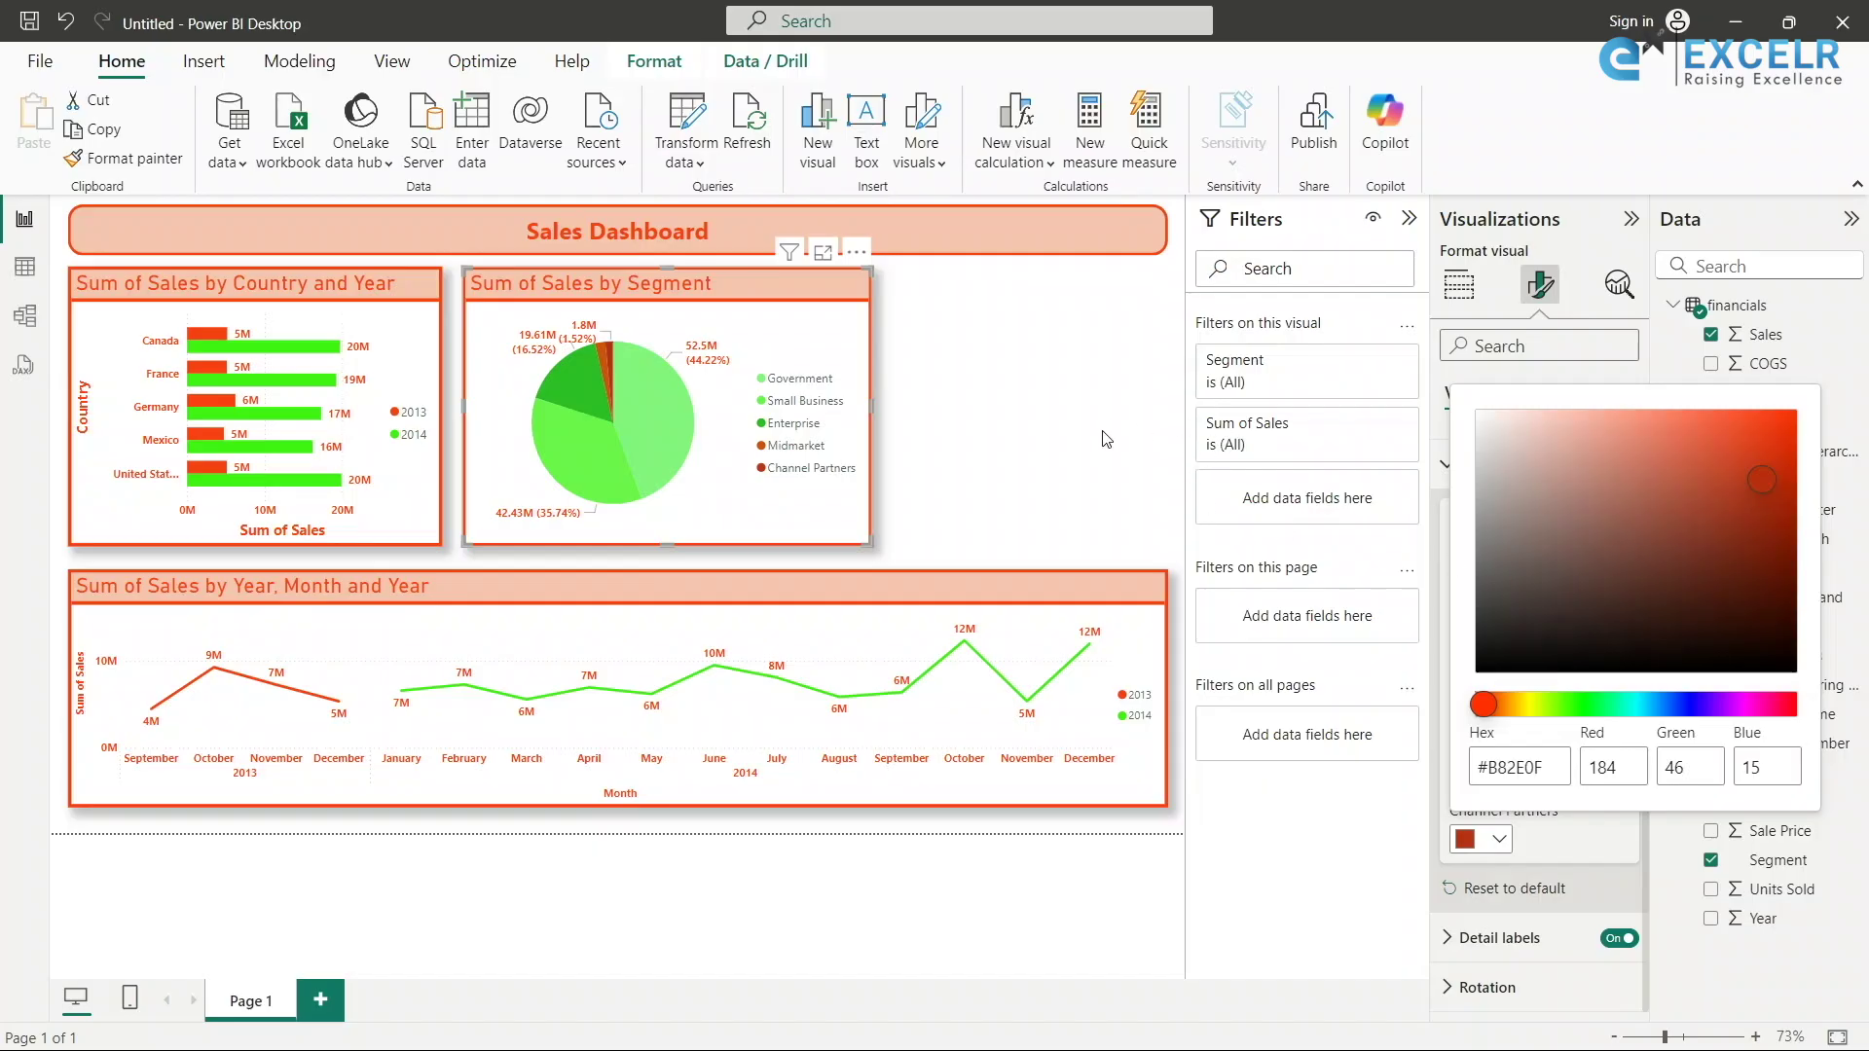
key("Escape")
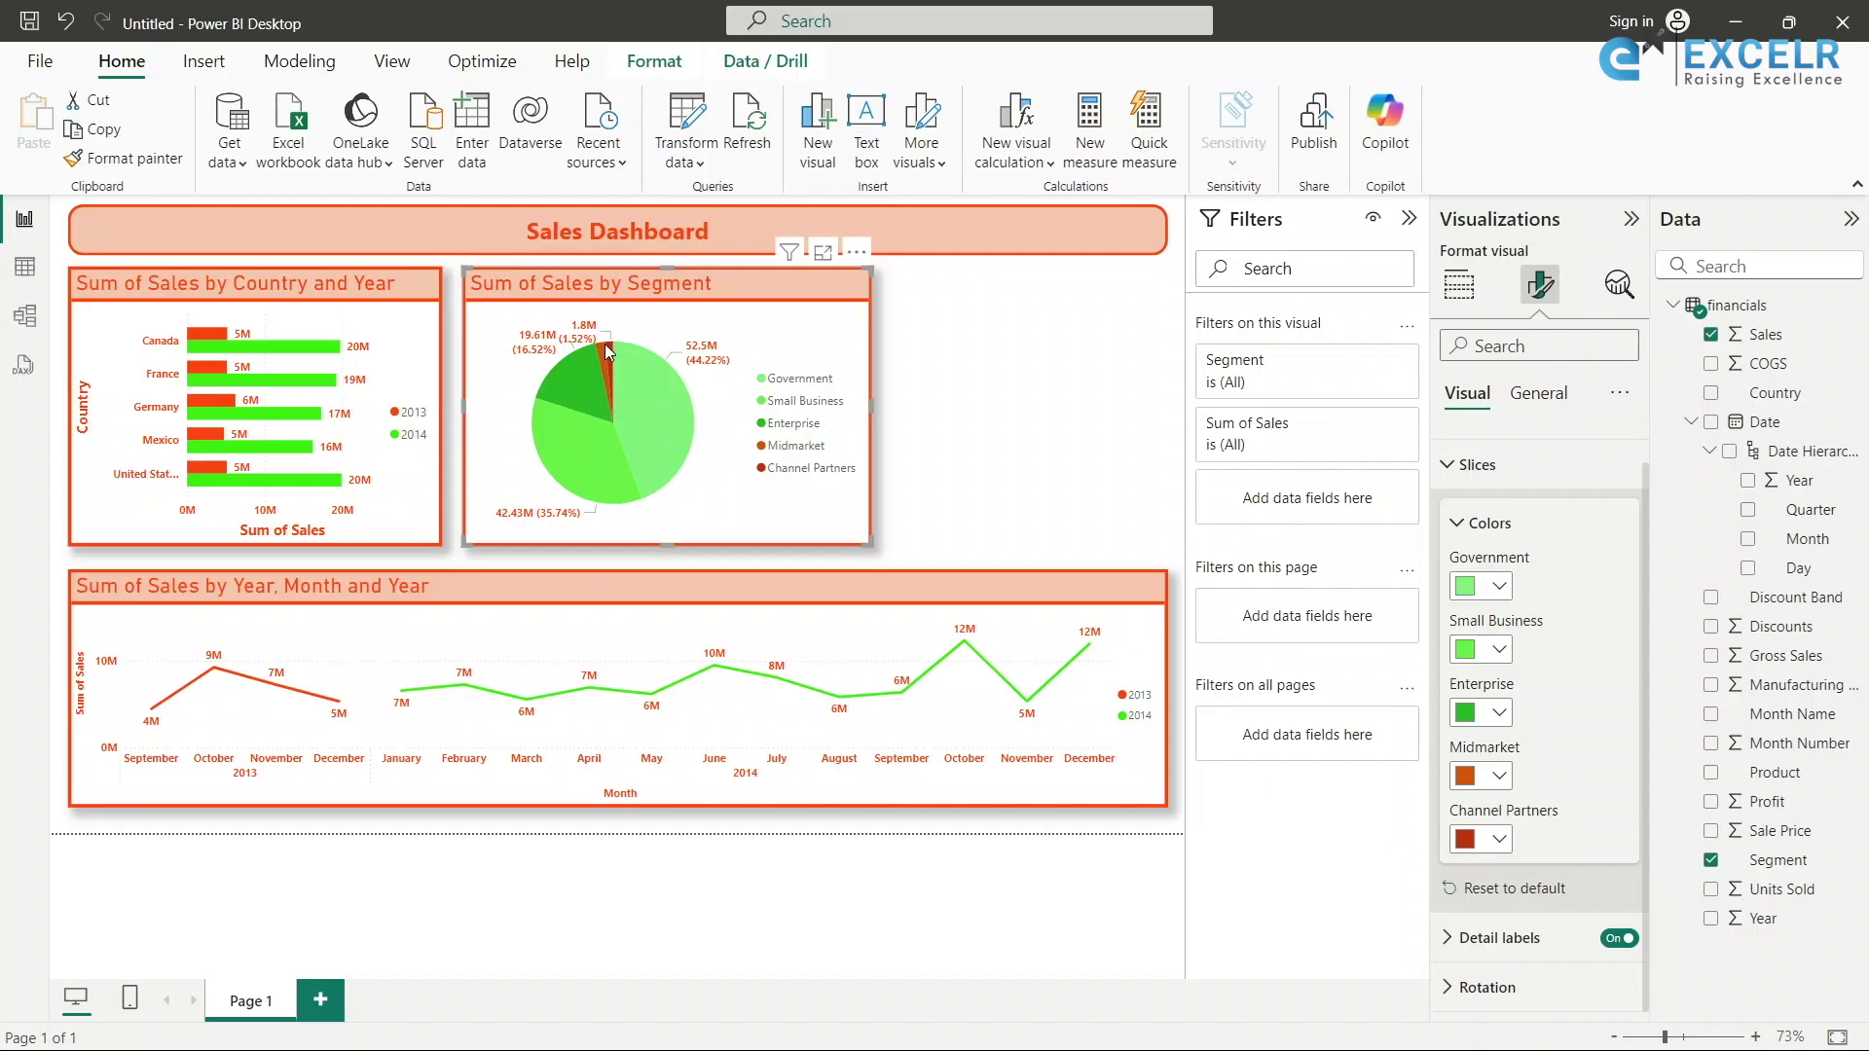
key("Escape")
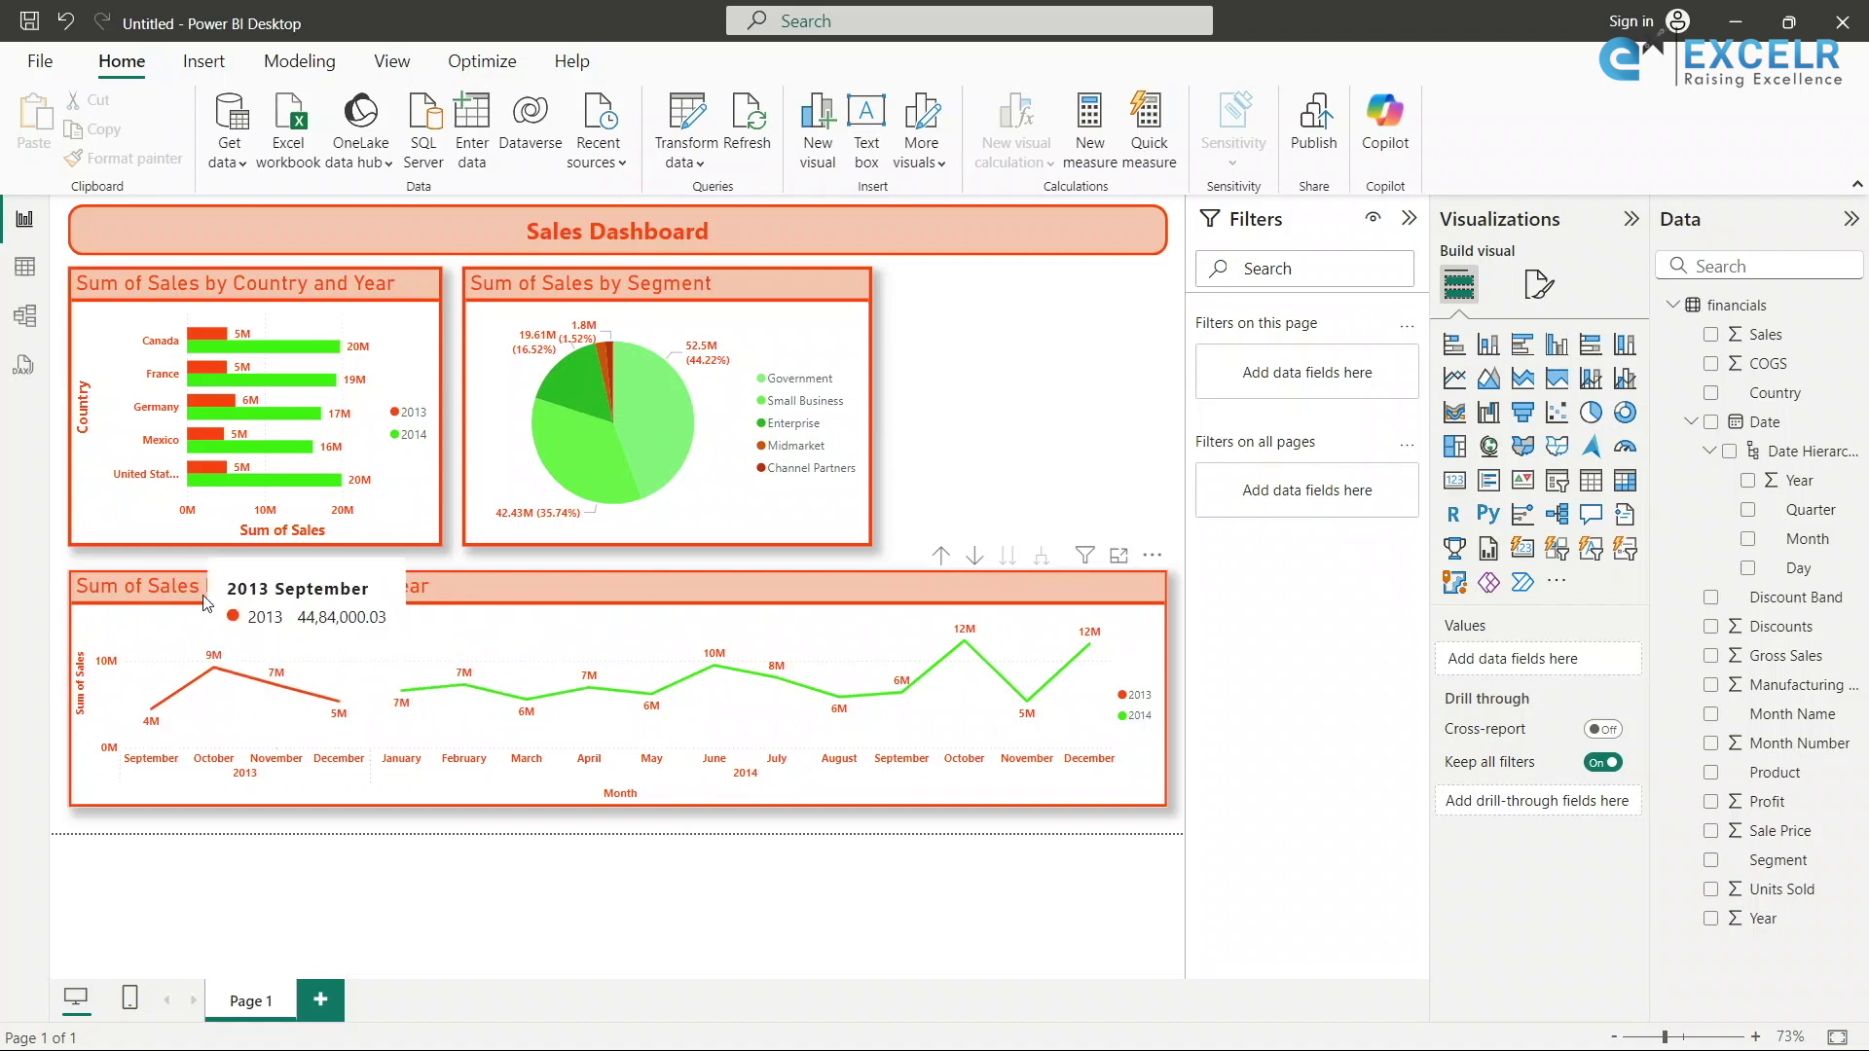
left_click(697, 588)
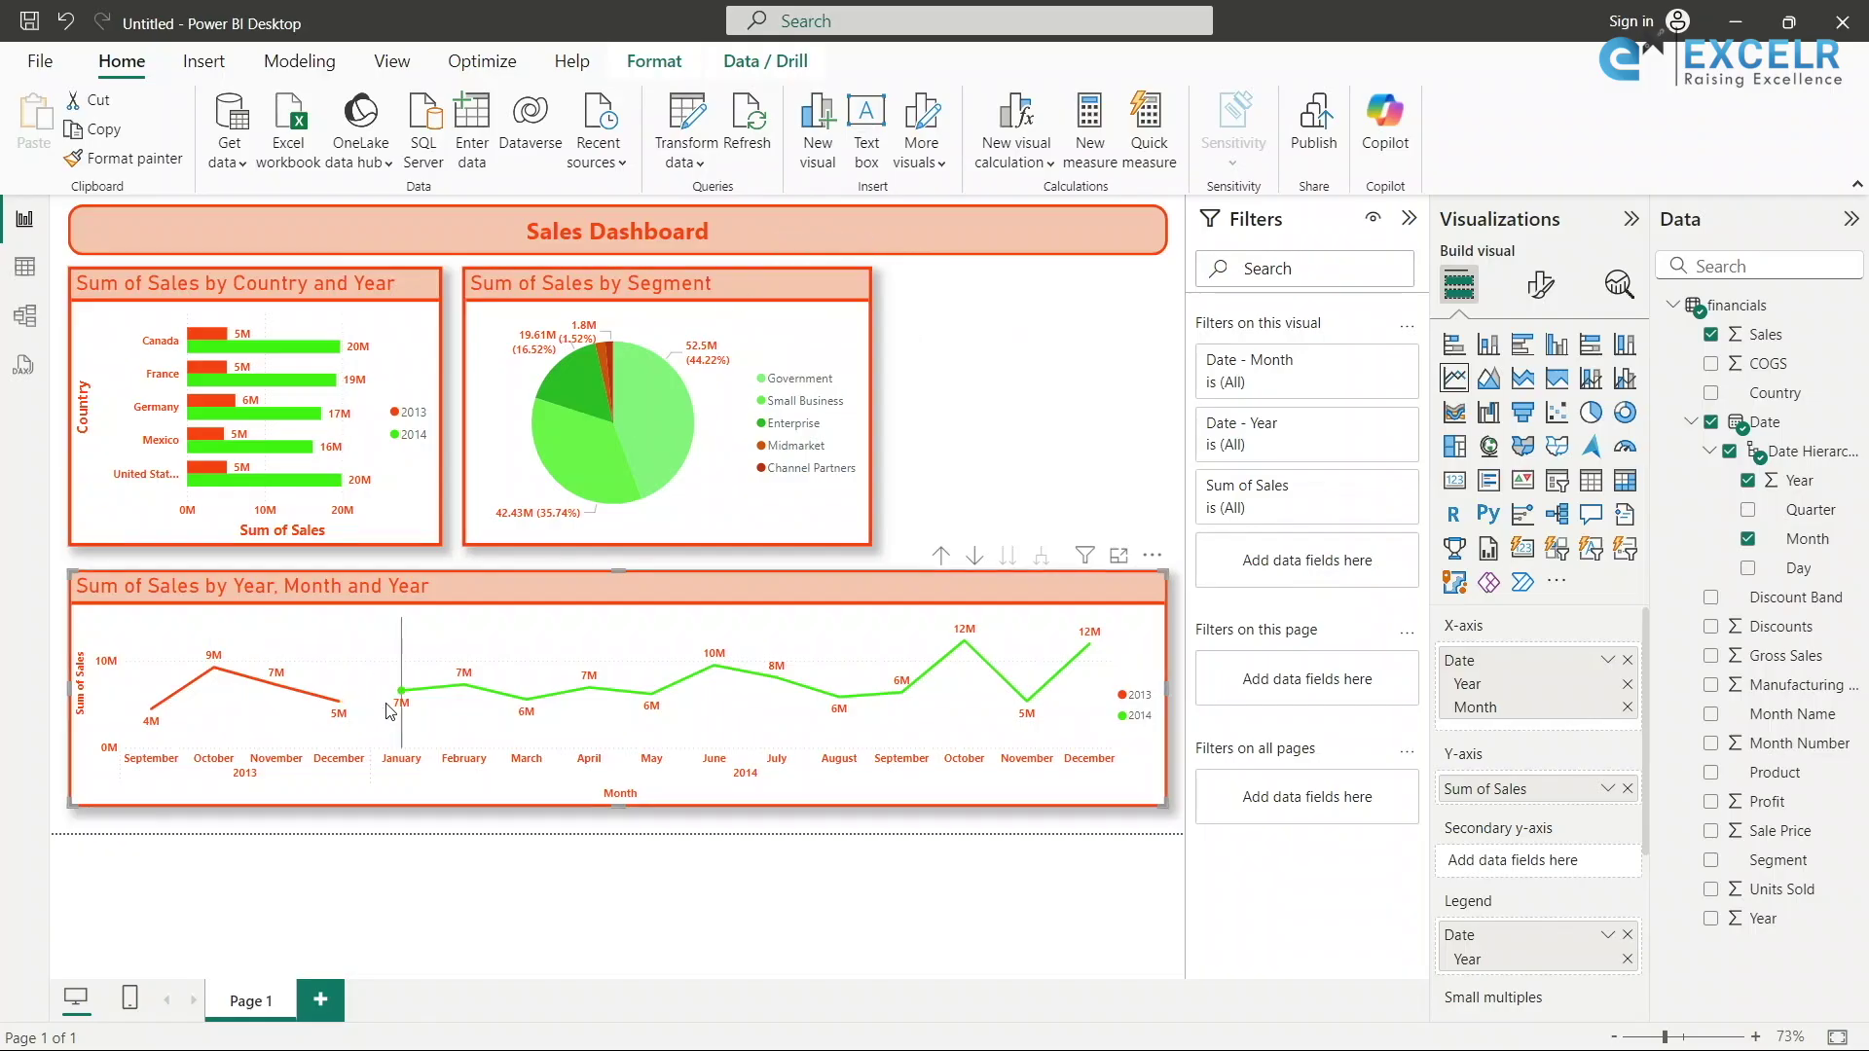
mouse_move(201, 693)
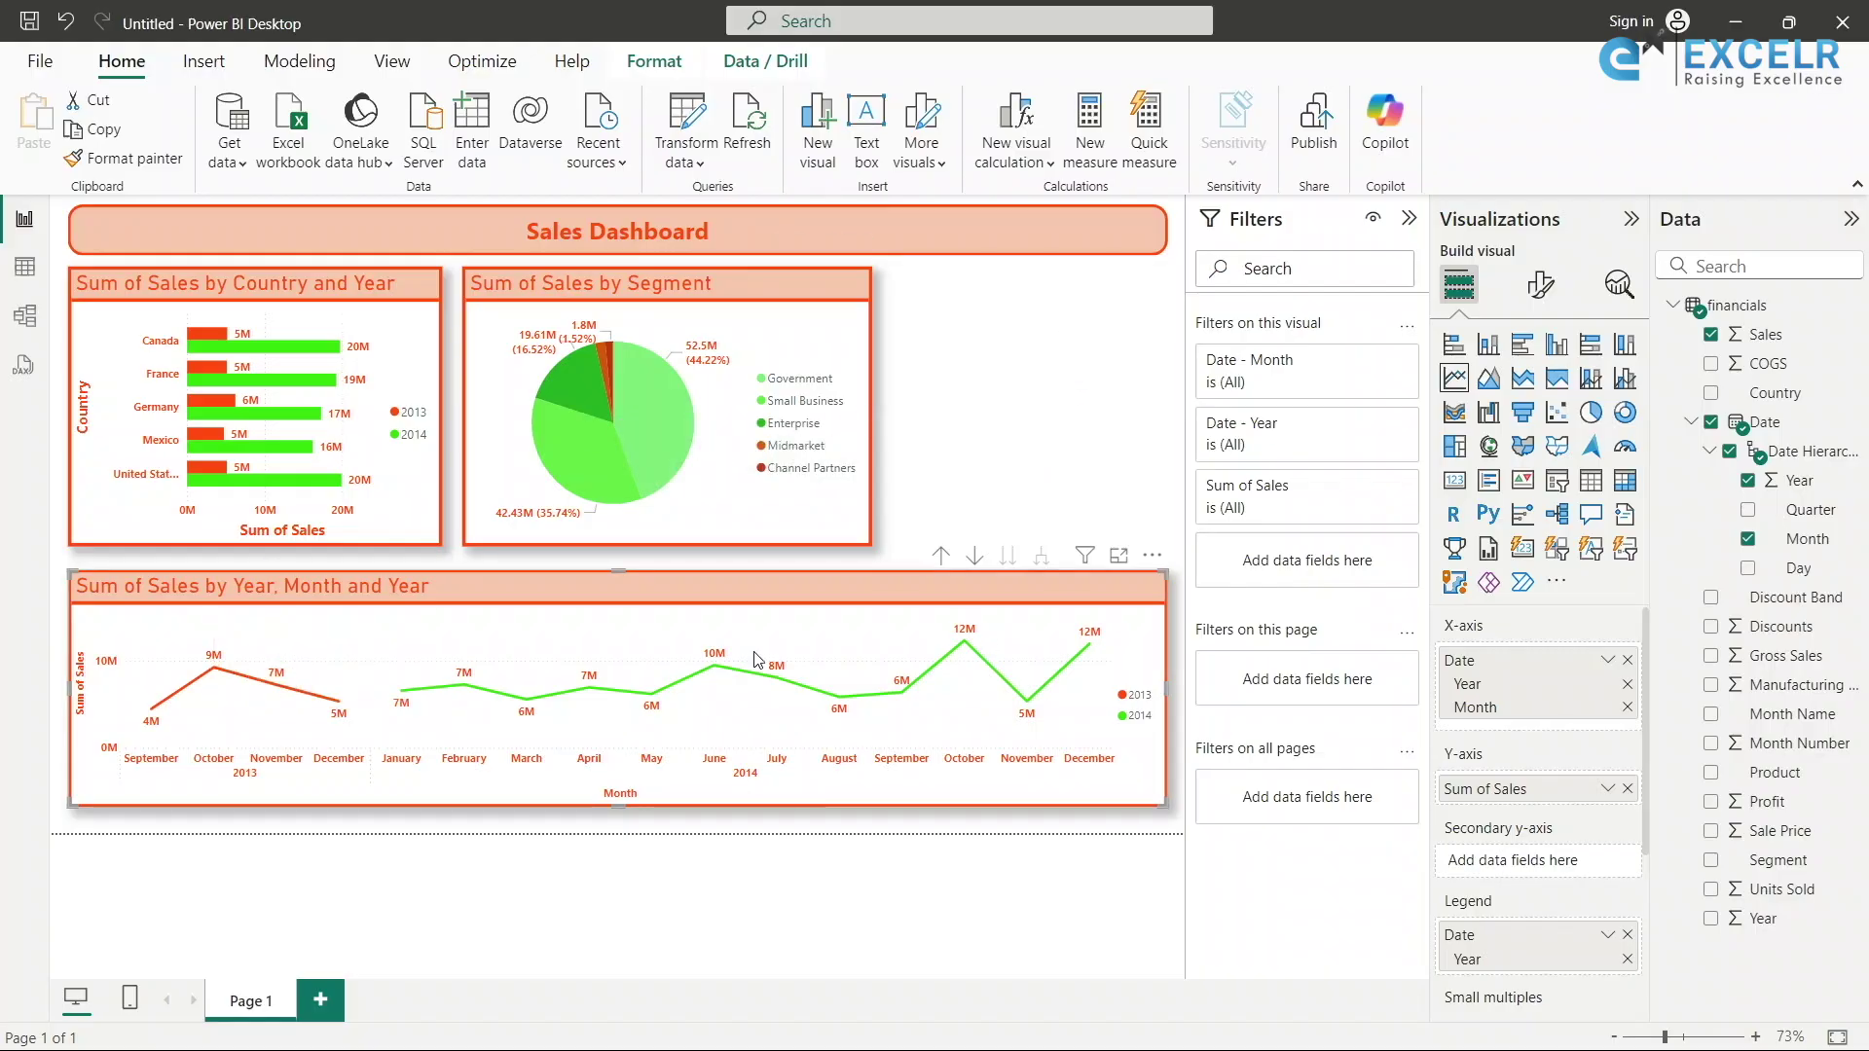
left_click(967, 312)
Narrow the Segment pie chart slightly from its right edge to widen the free space beside it.
mouse_move(872, 411)
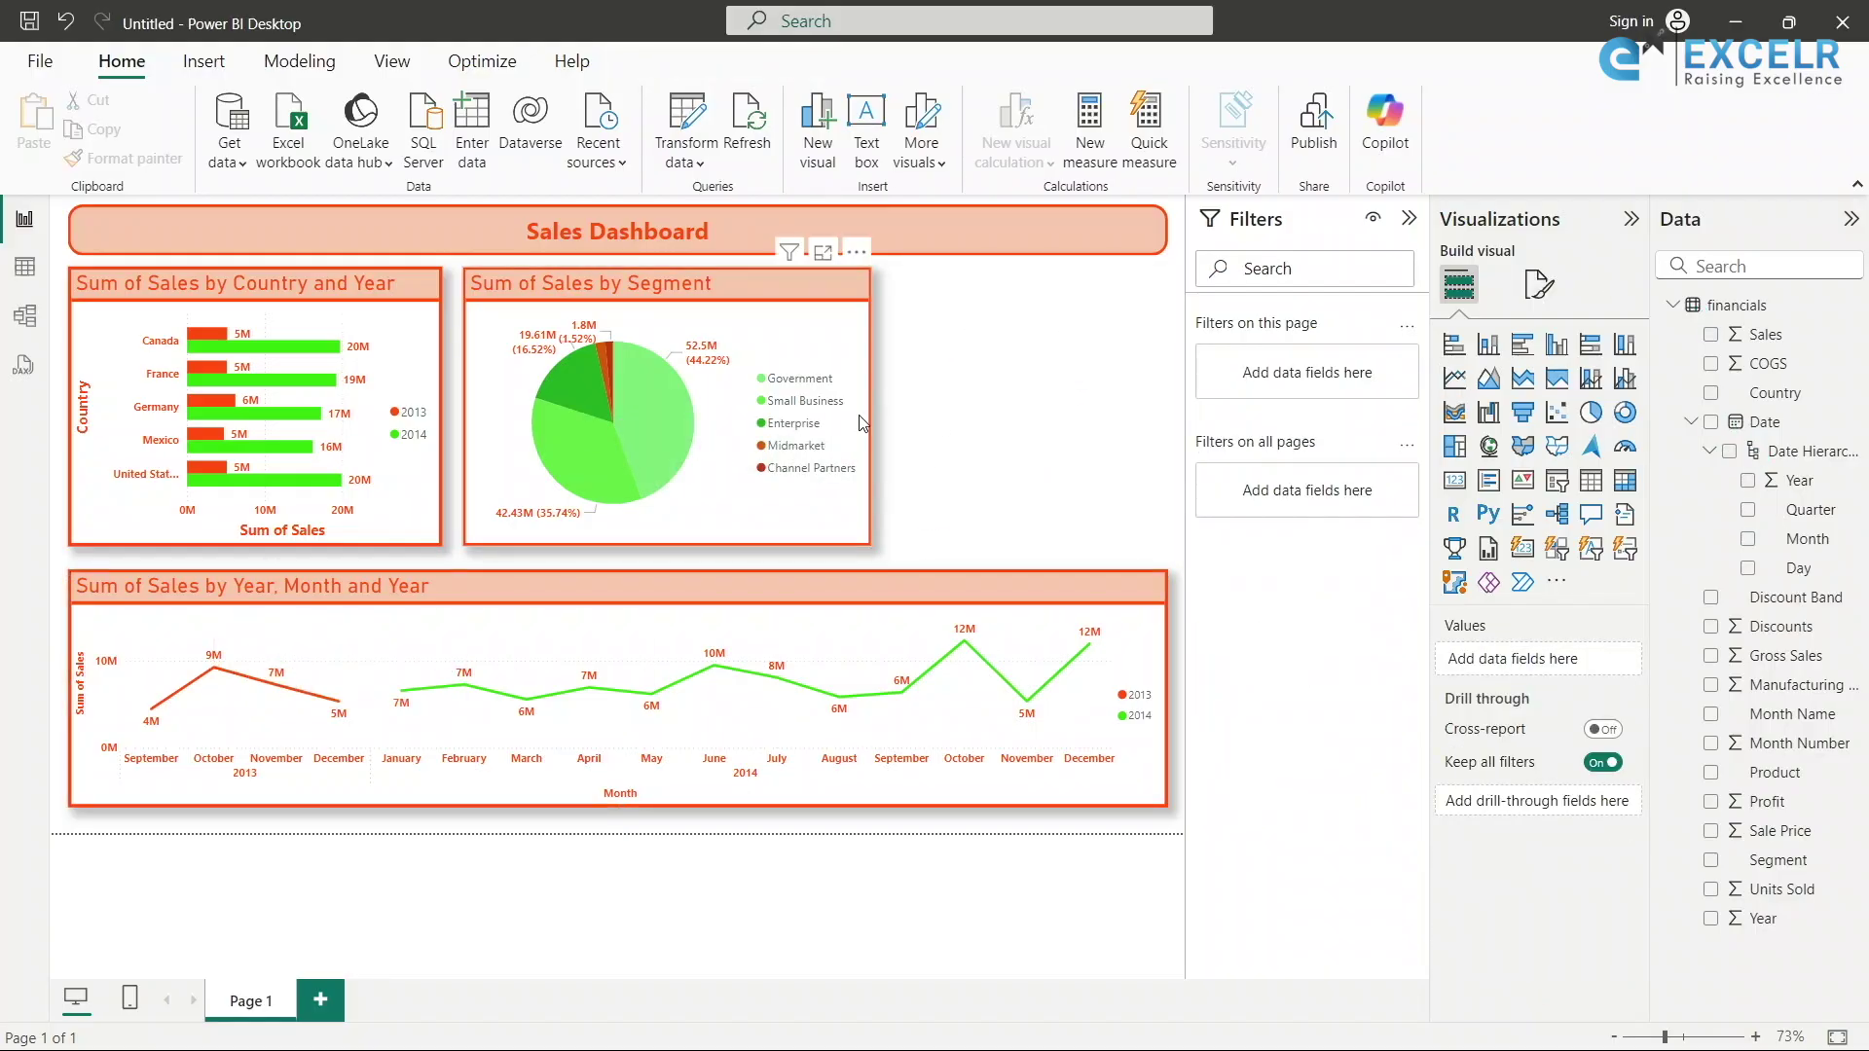
left_click_drag(871, 416, 854, 416)
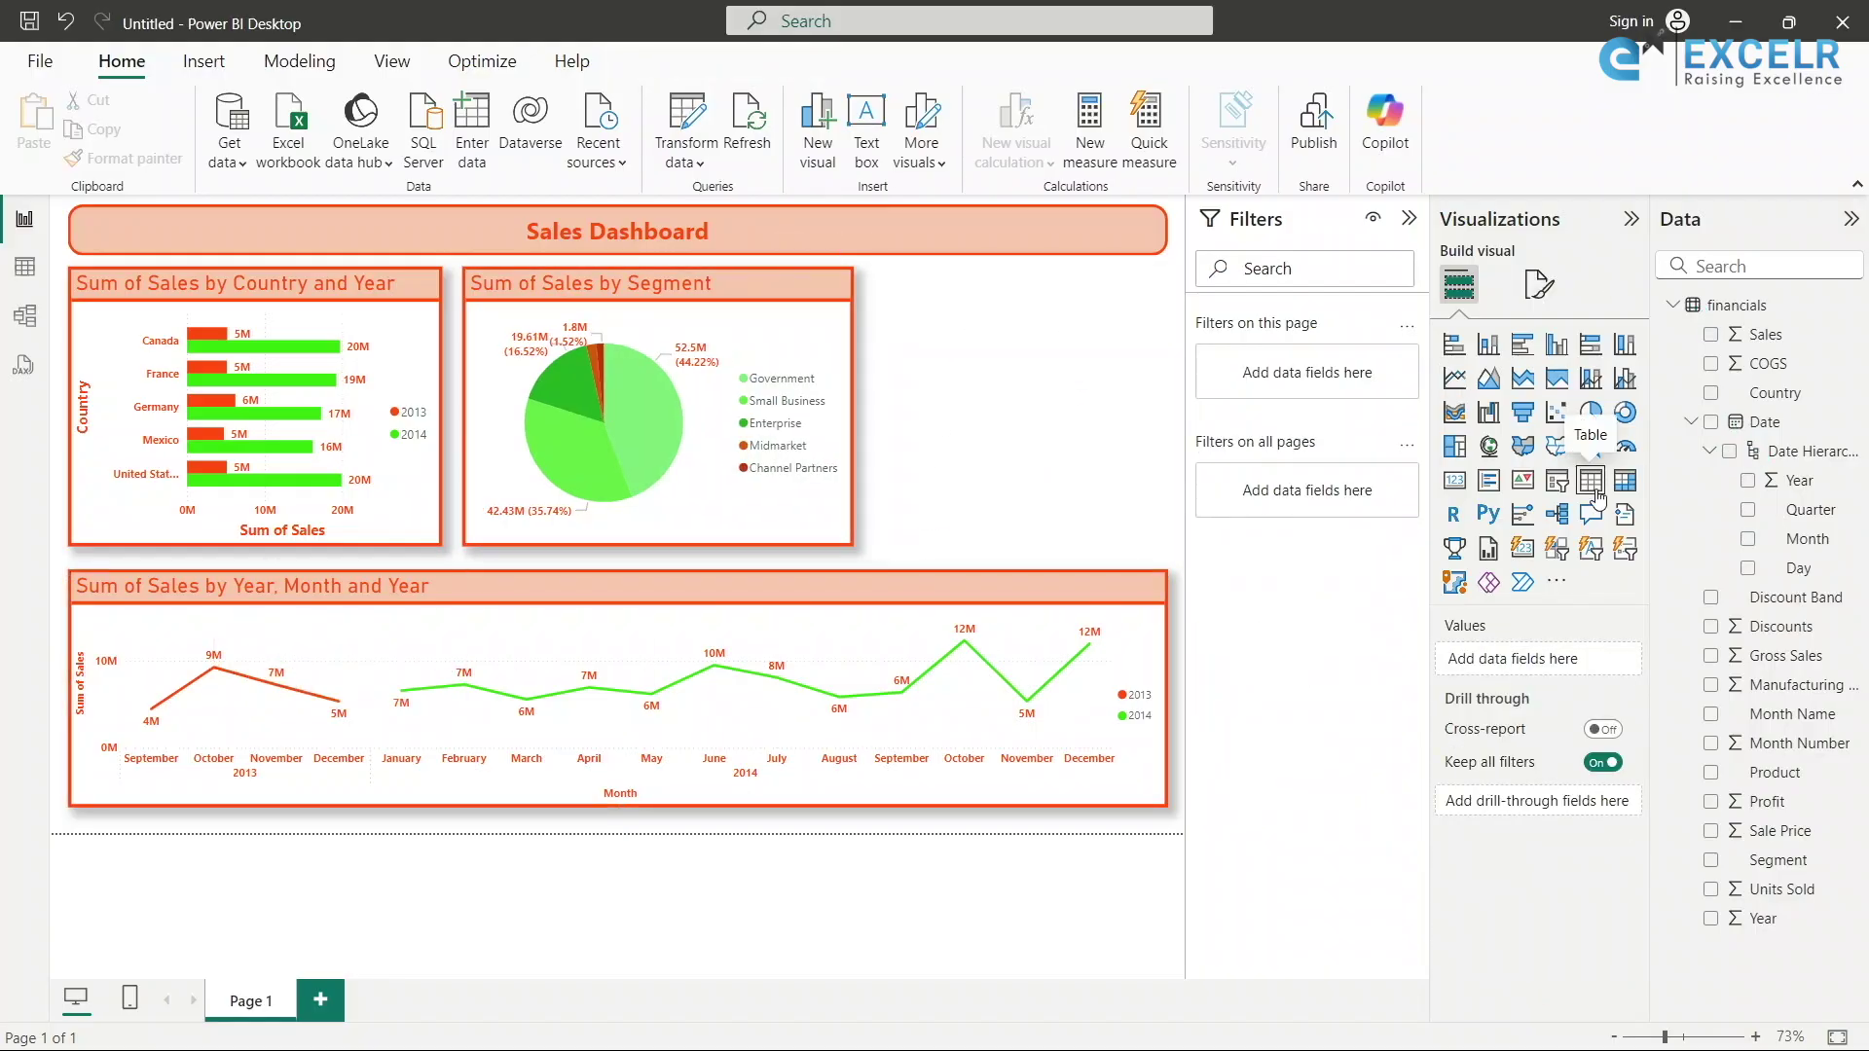
Insert a table of Product and Sales in the space beside the pie chart and convert it to a donut chart.
left_click(1593, 481)
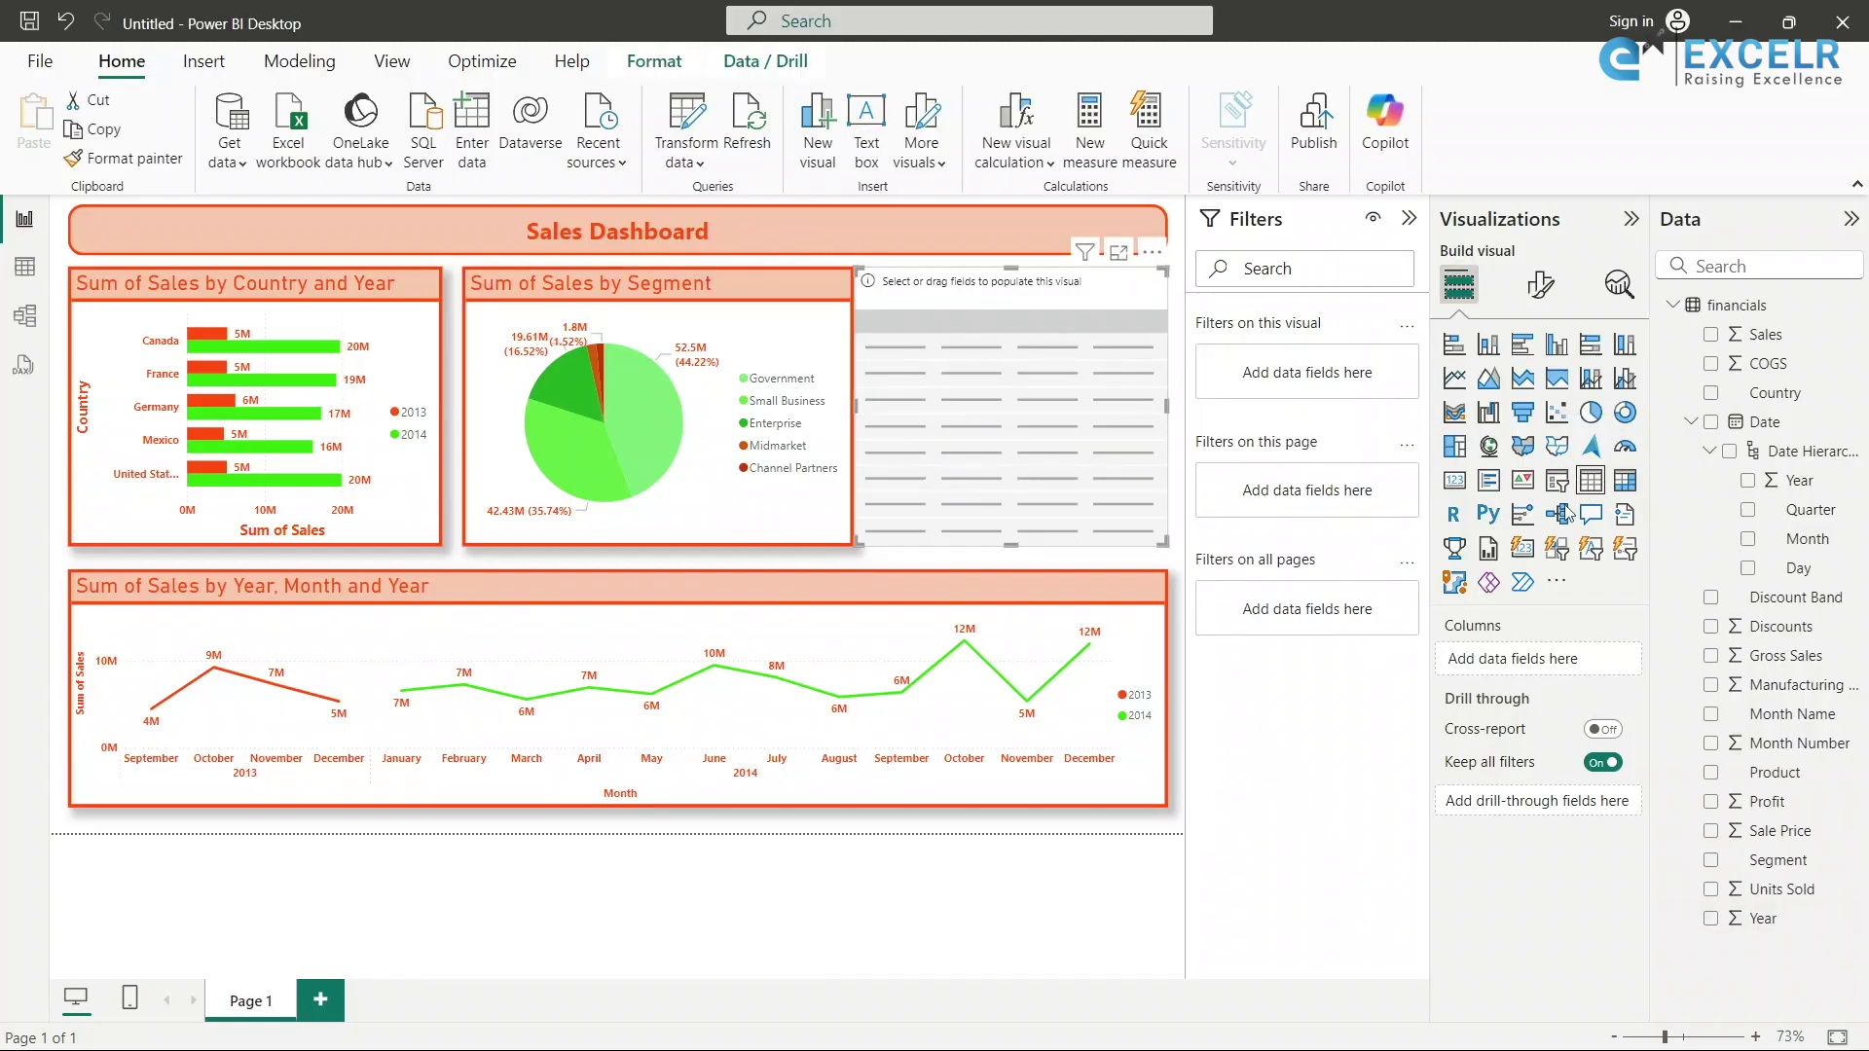
left_click(1711, 775)
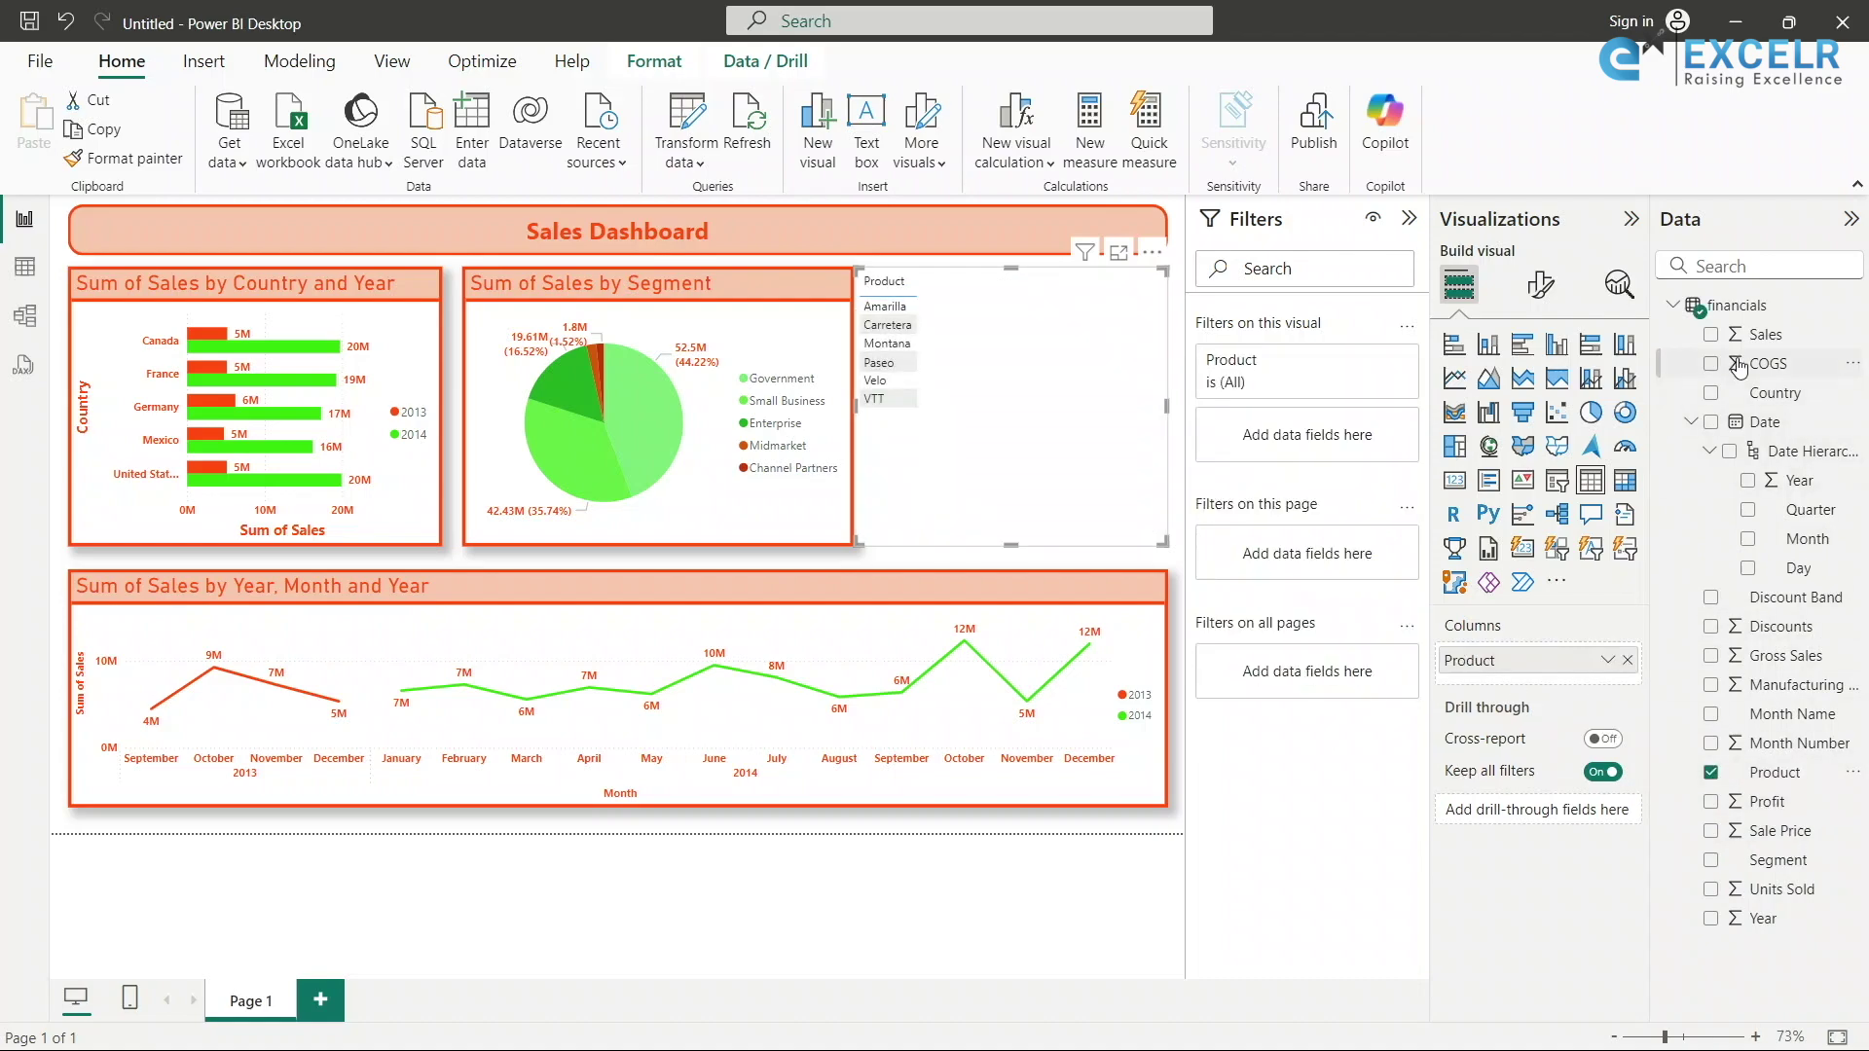
left_click(1711, 334)
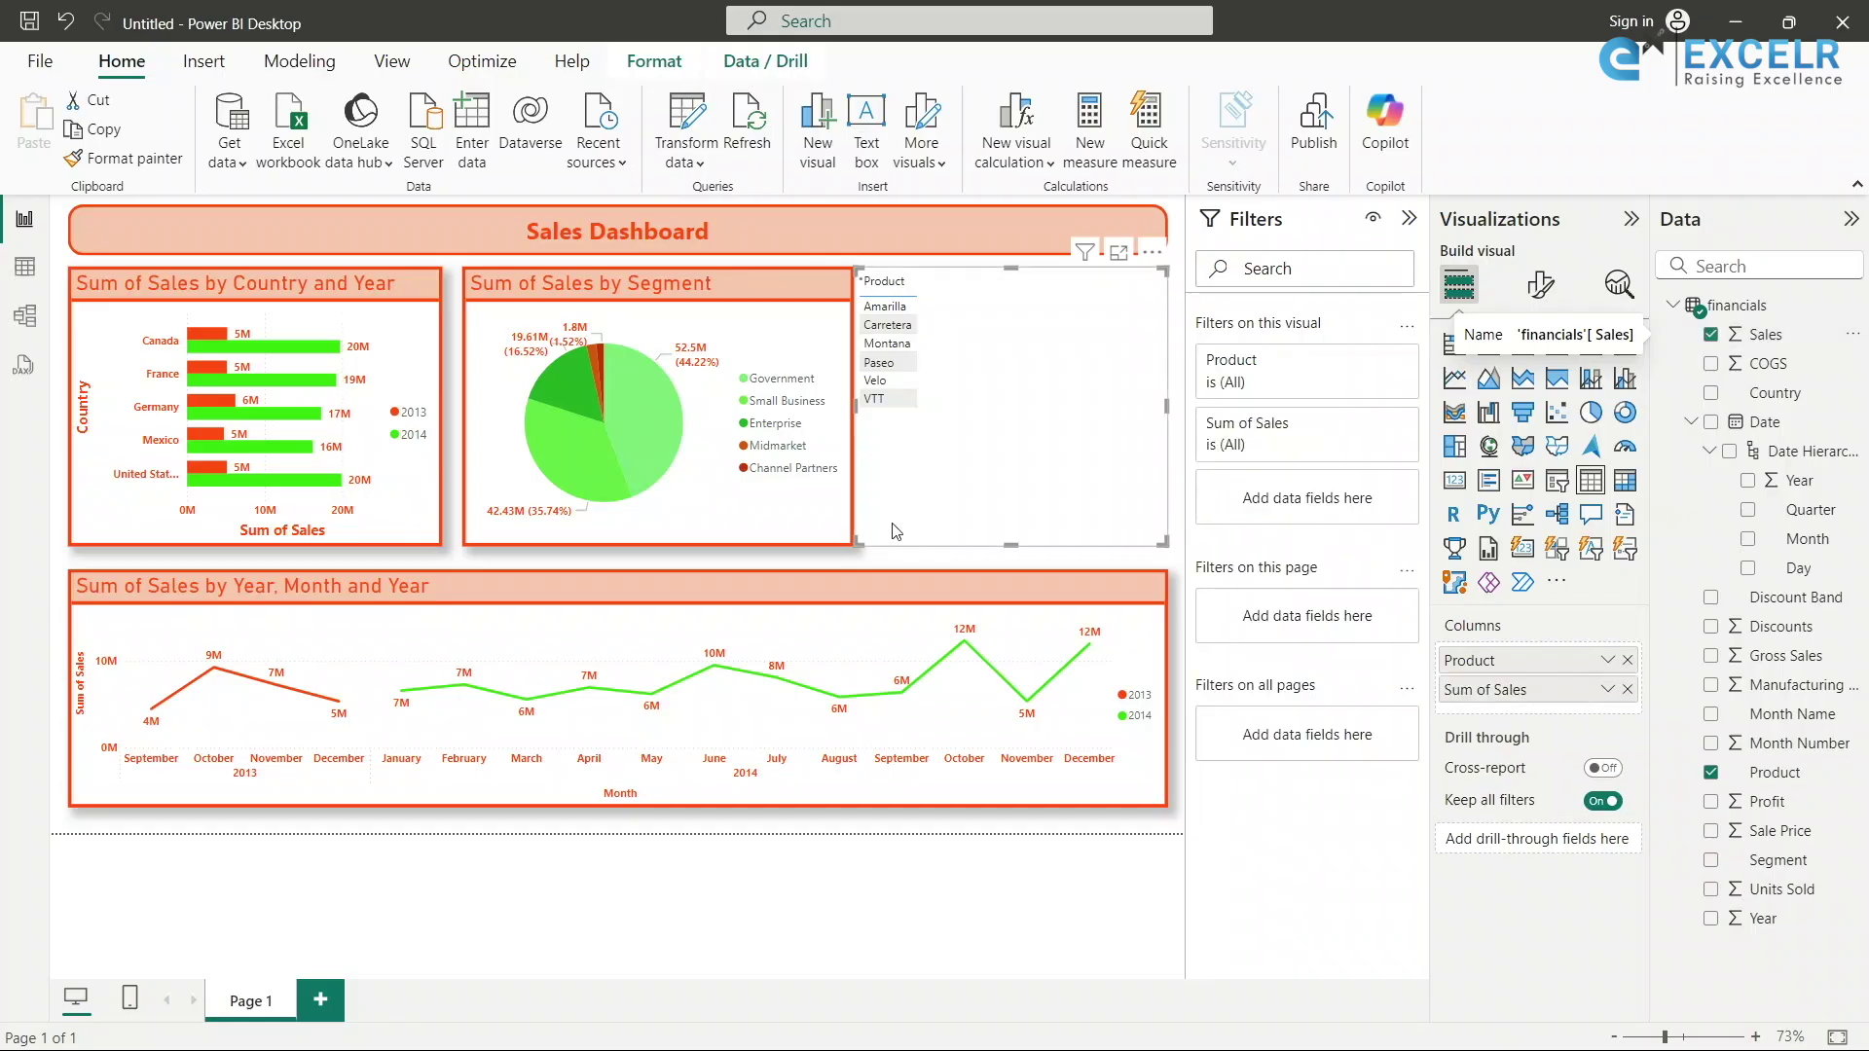
left_click(1625, 412)
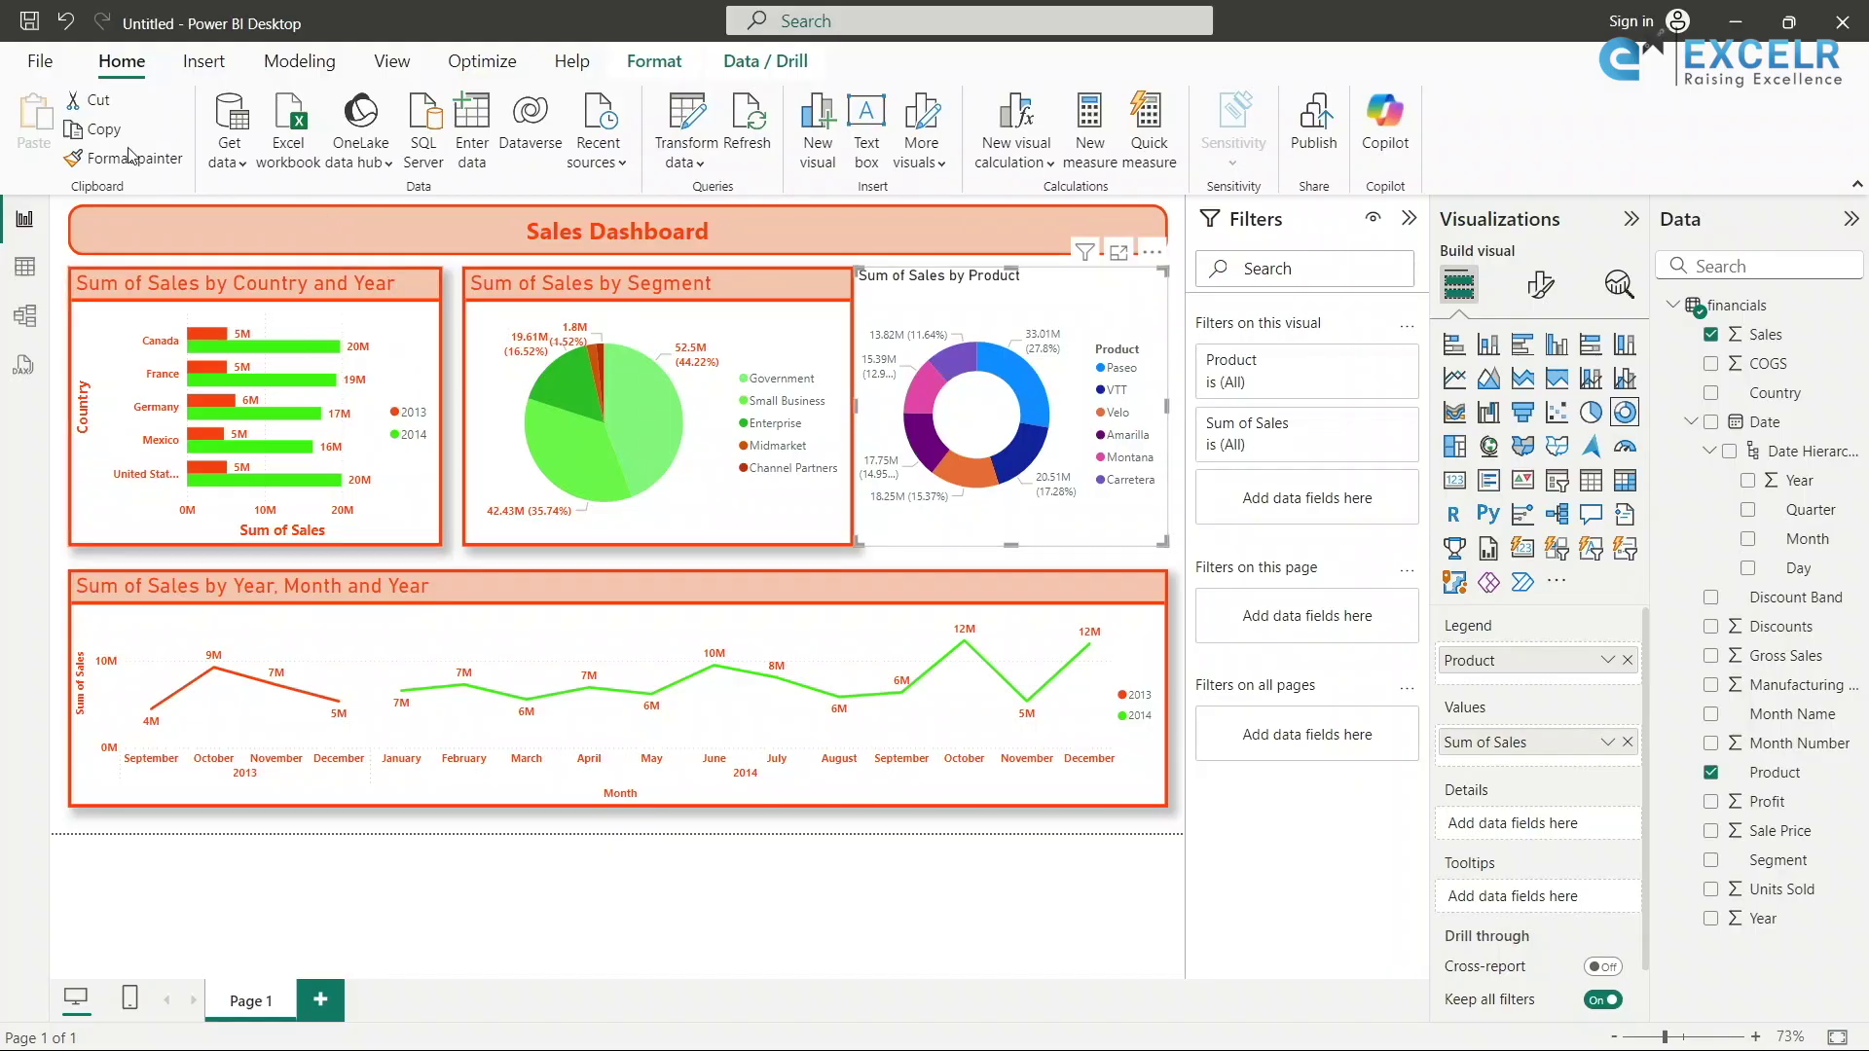
Copy the pie chart's title, border and shadow formatting to the Product donut chart with Format painter.
left_click(794, 331)
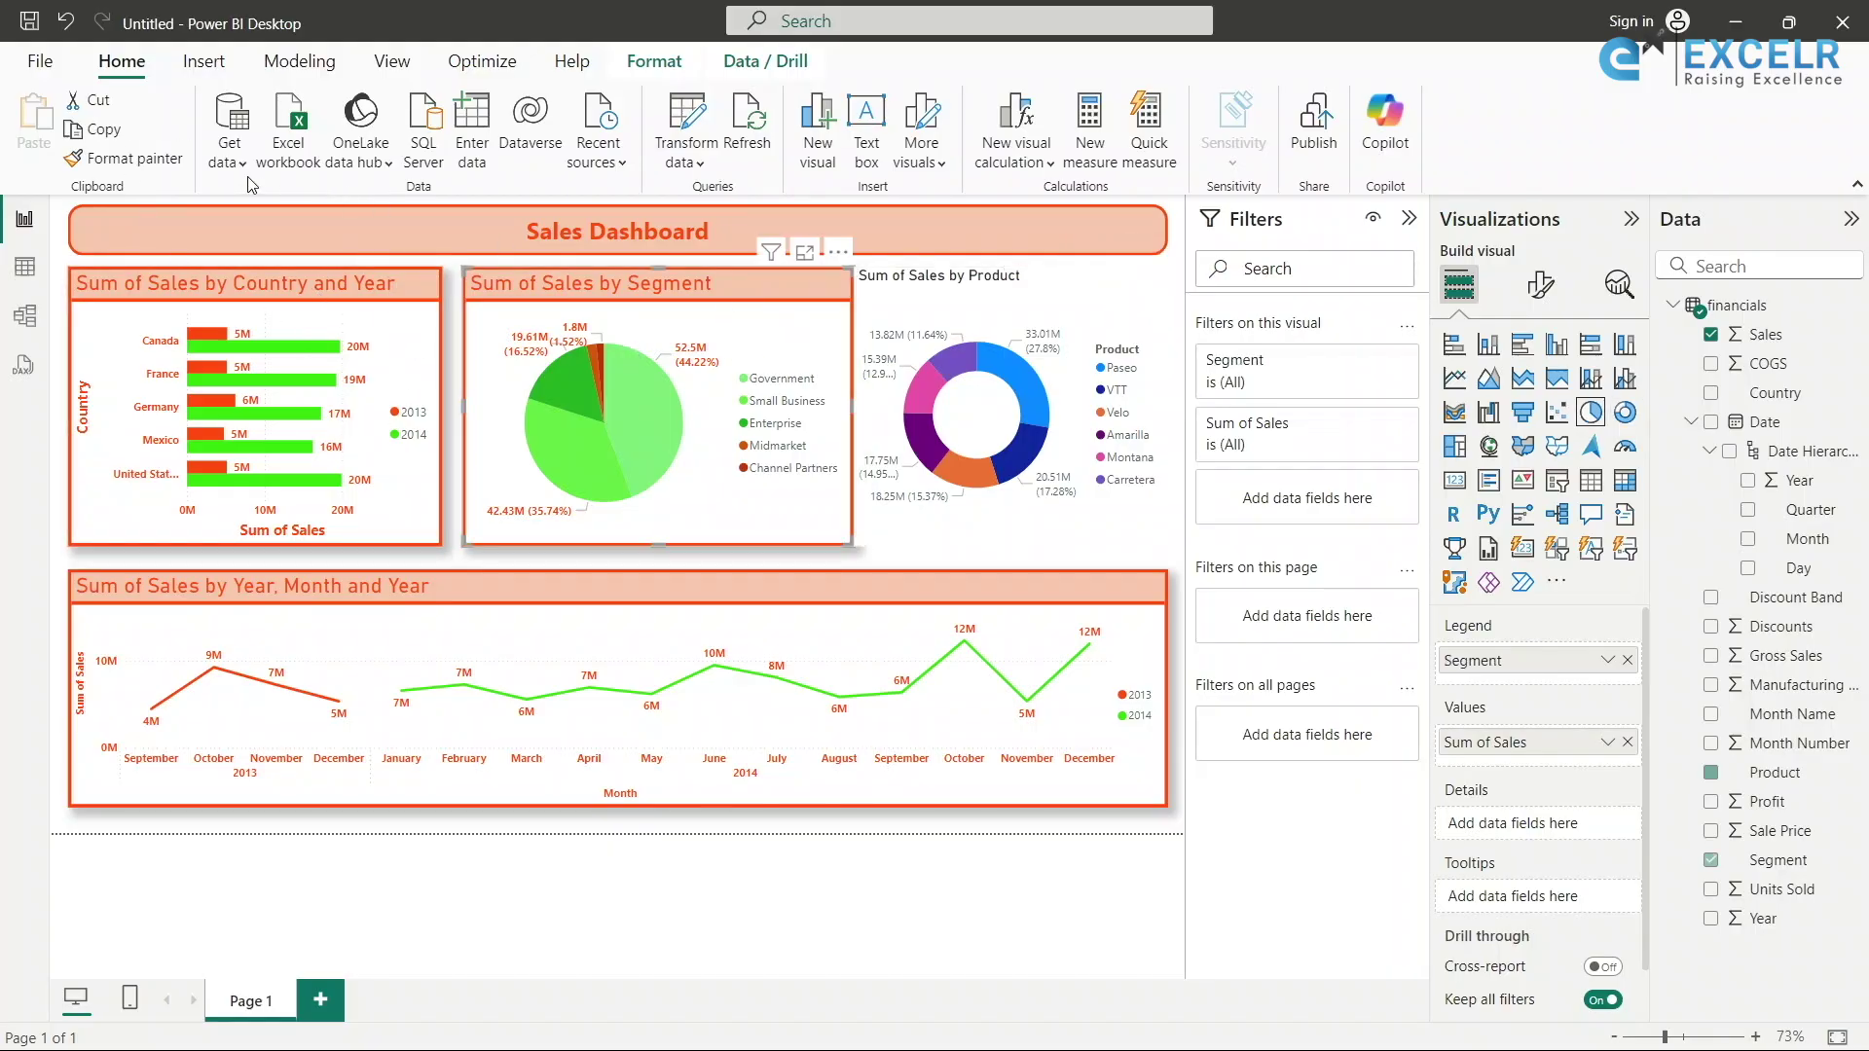
left_click(124, 158)
left_click(1115, 298)
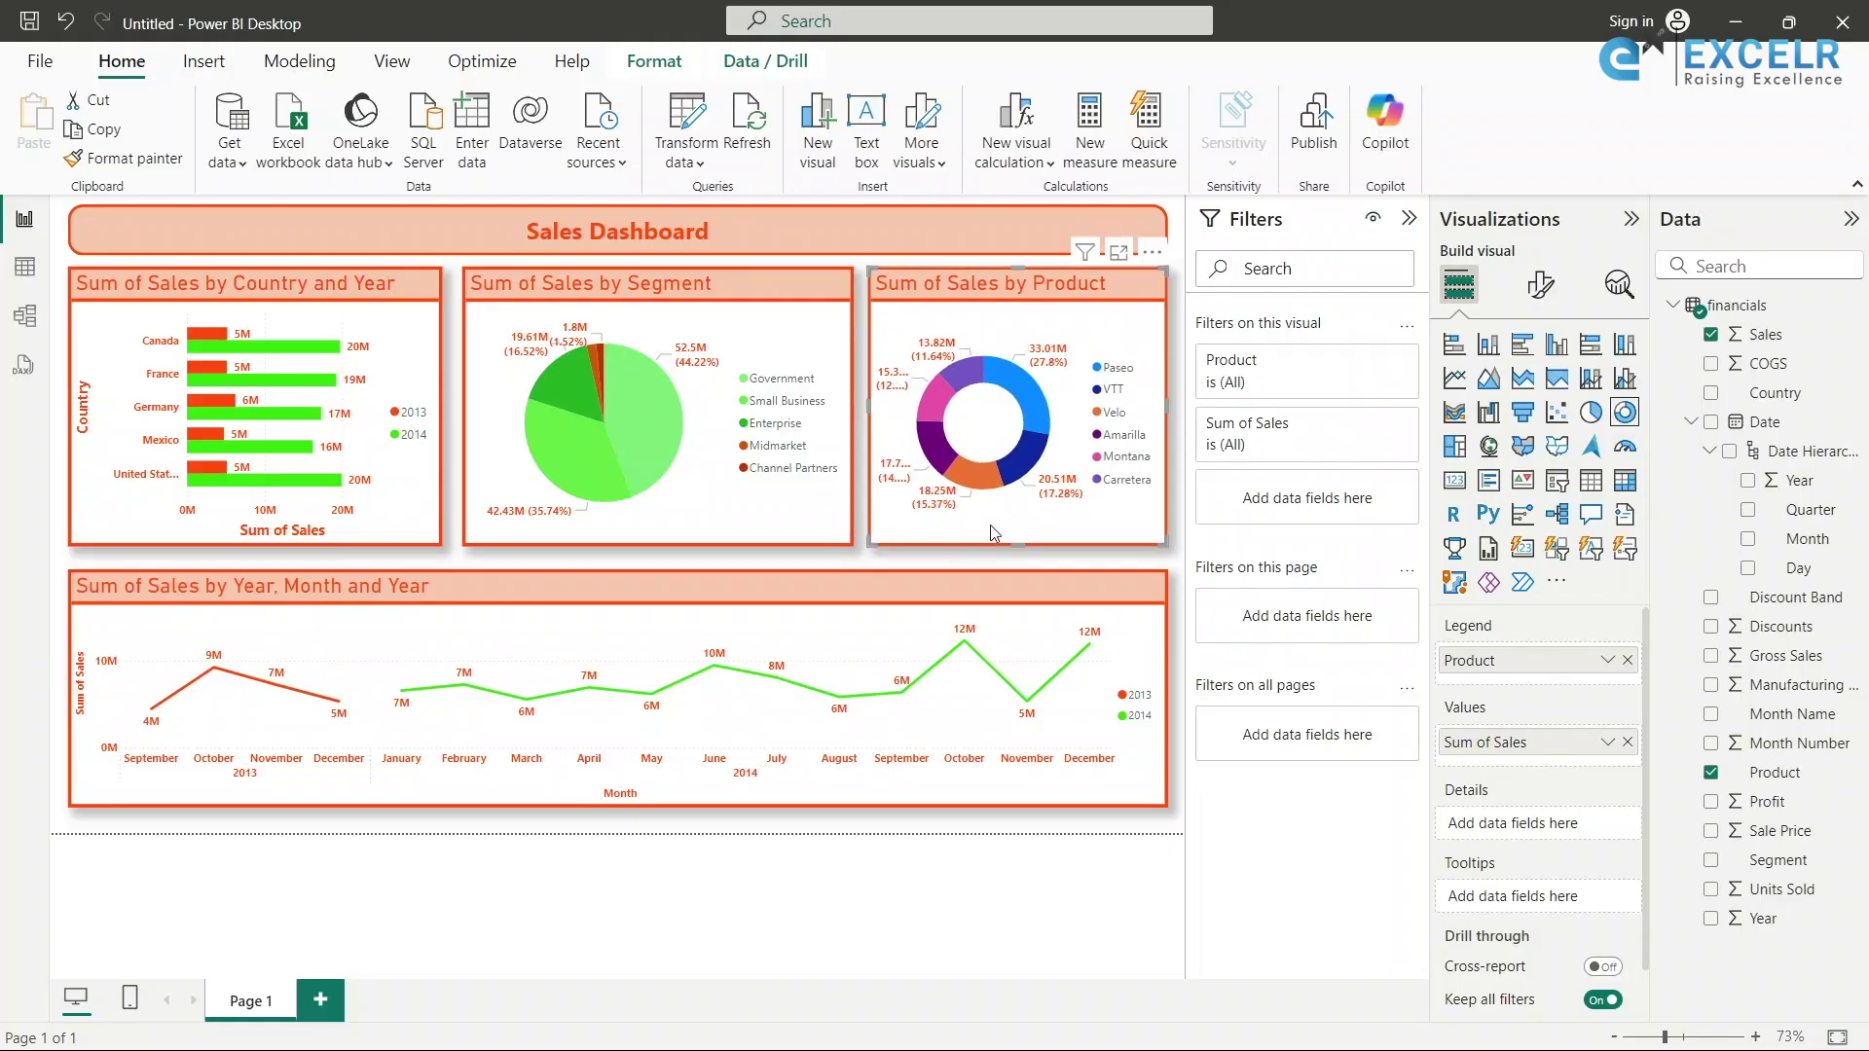
Color the donut chart's Paseo slice light peach and its VTT slice orange-red, using the recent colors.
left_click(1540, 284)
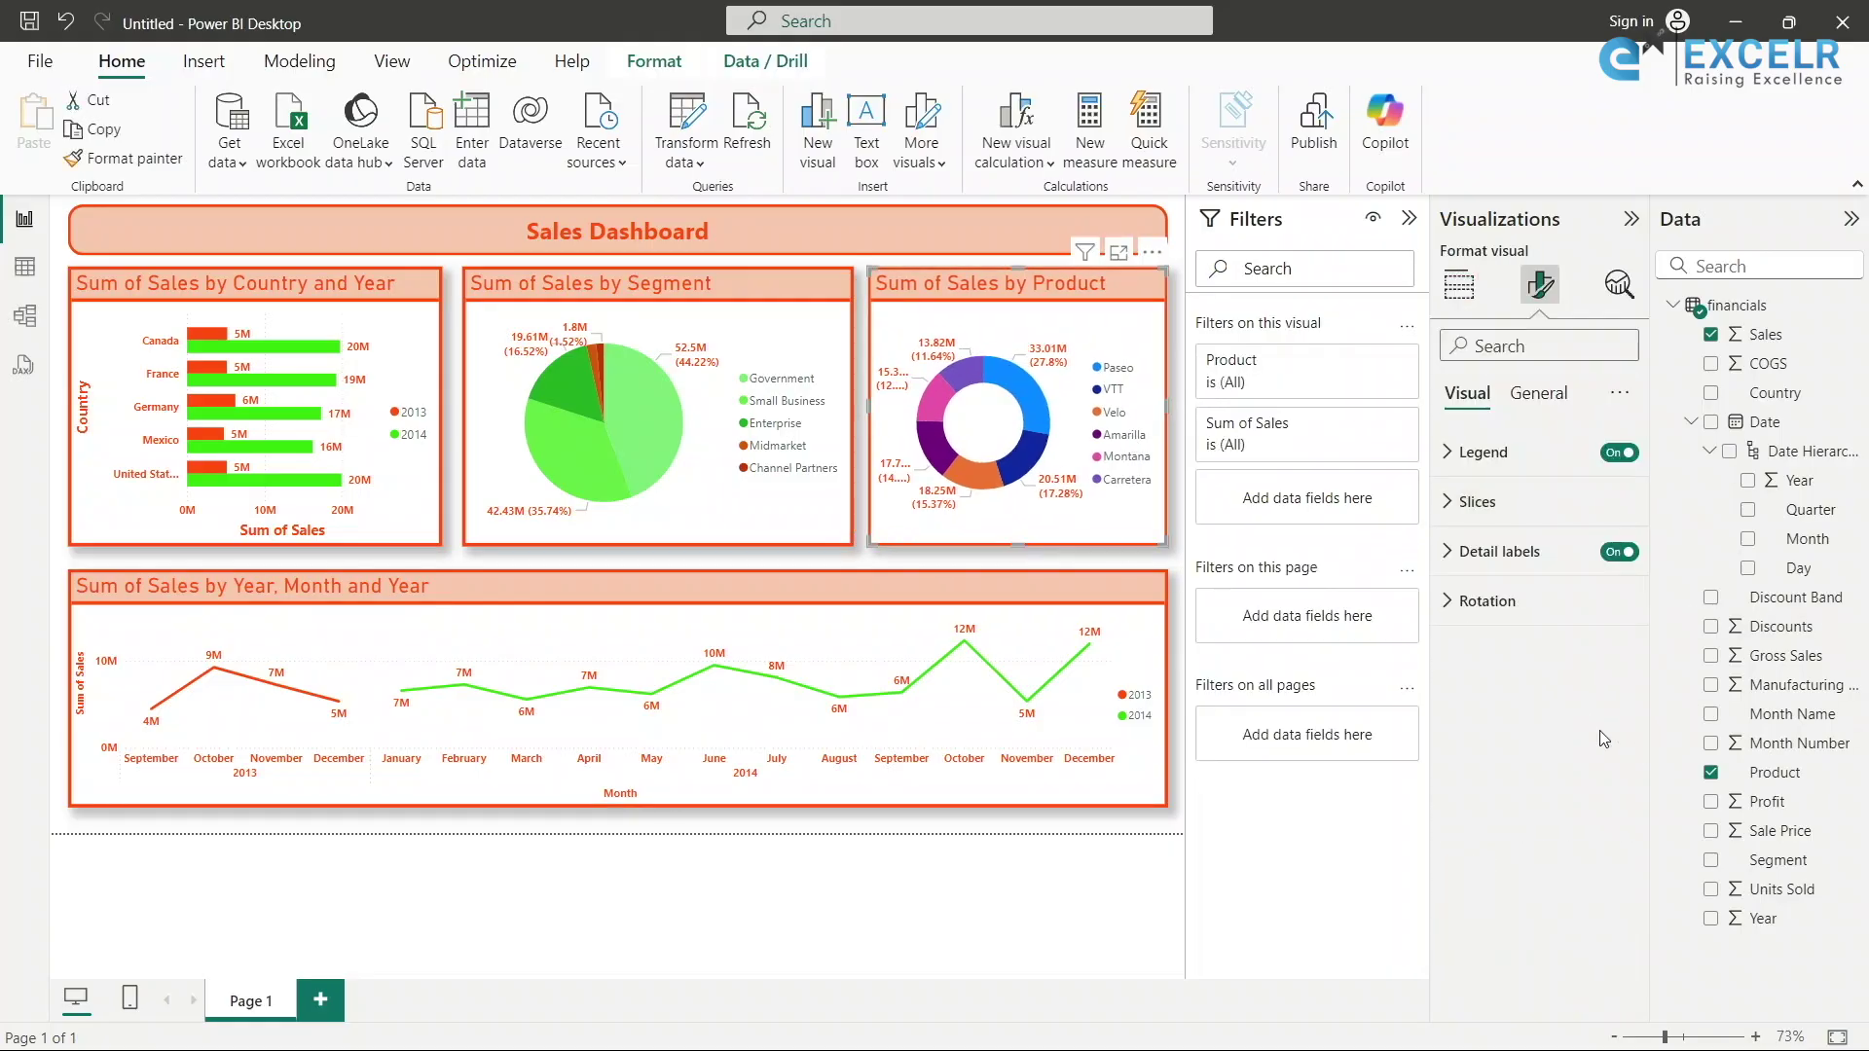
left_click(1478, 500)
scroll(1604, 725, "down", 3)
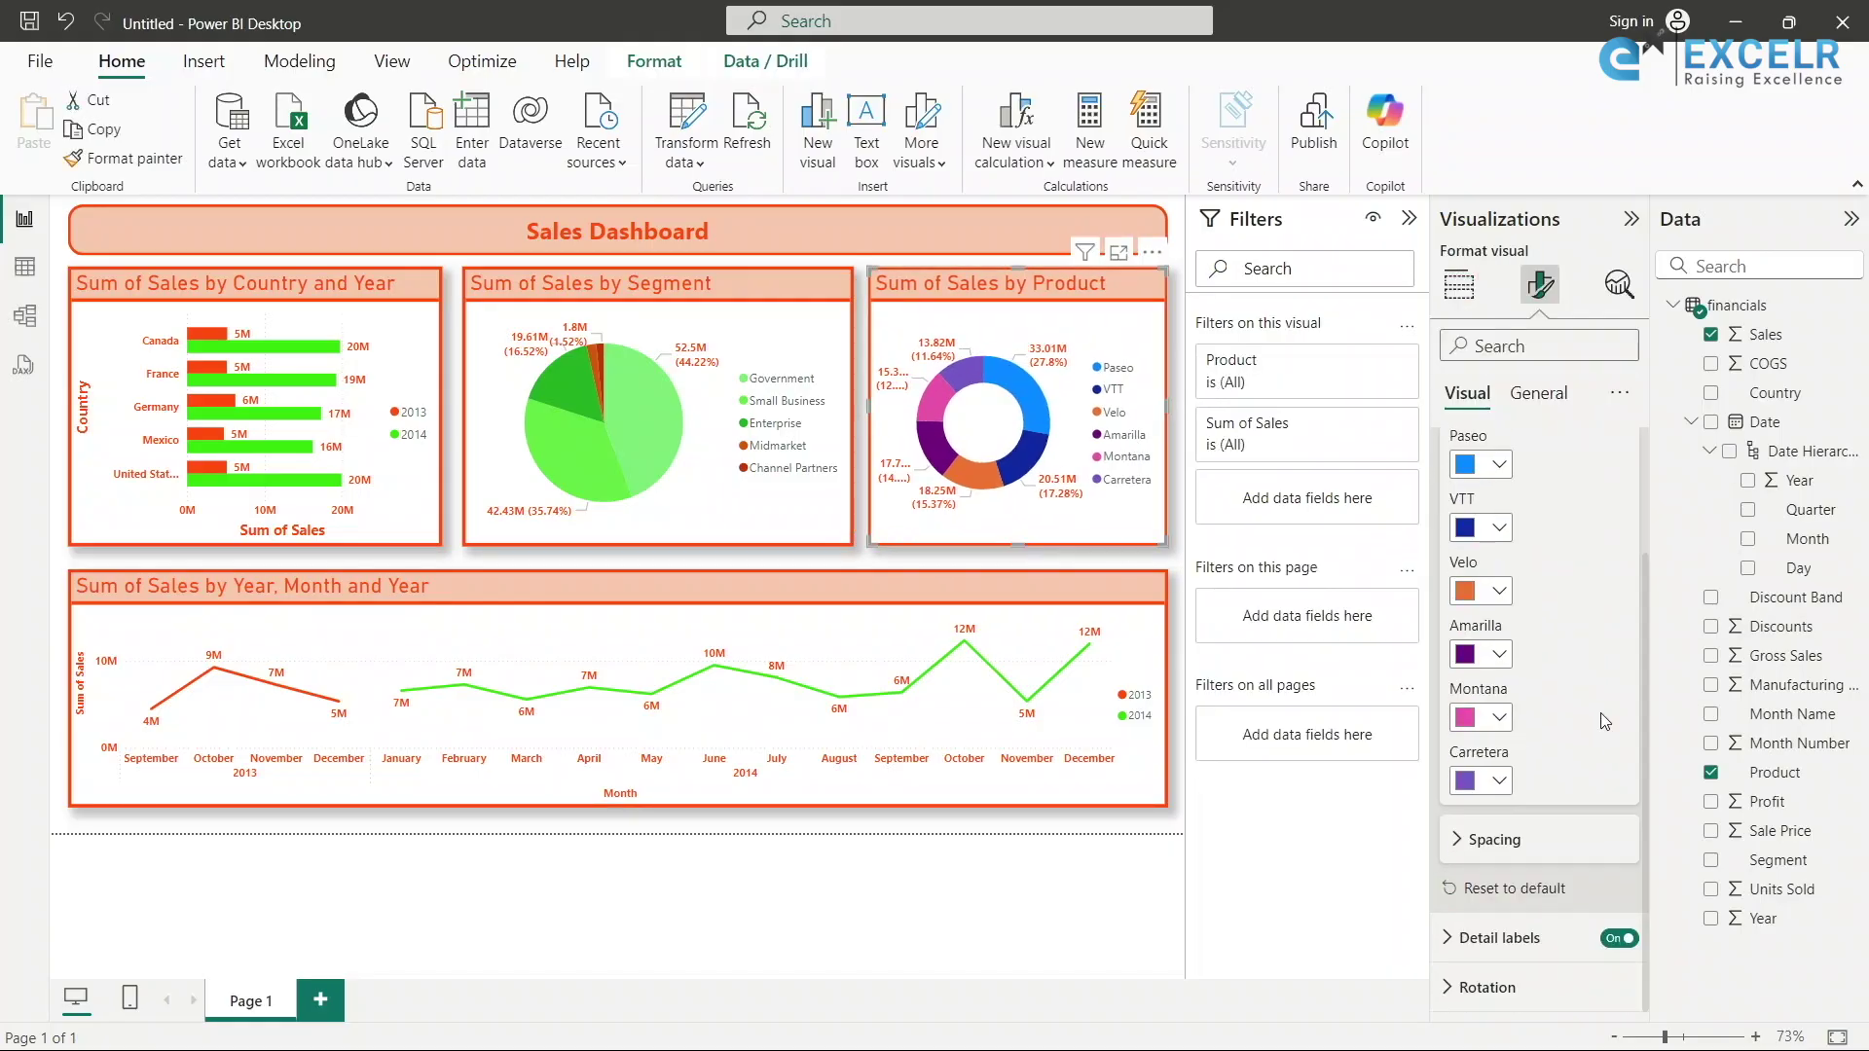
scroll(1603, 725, "up", 3)
left_click(1498, 623)
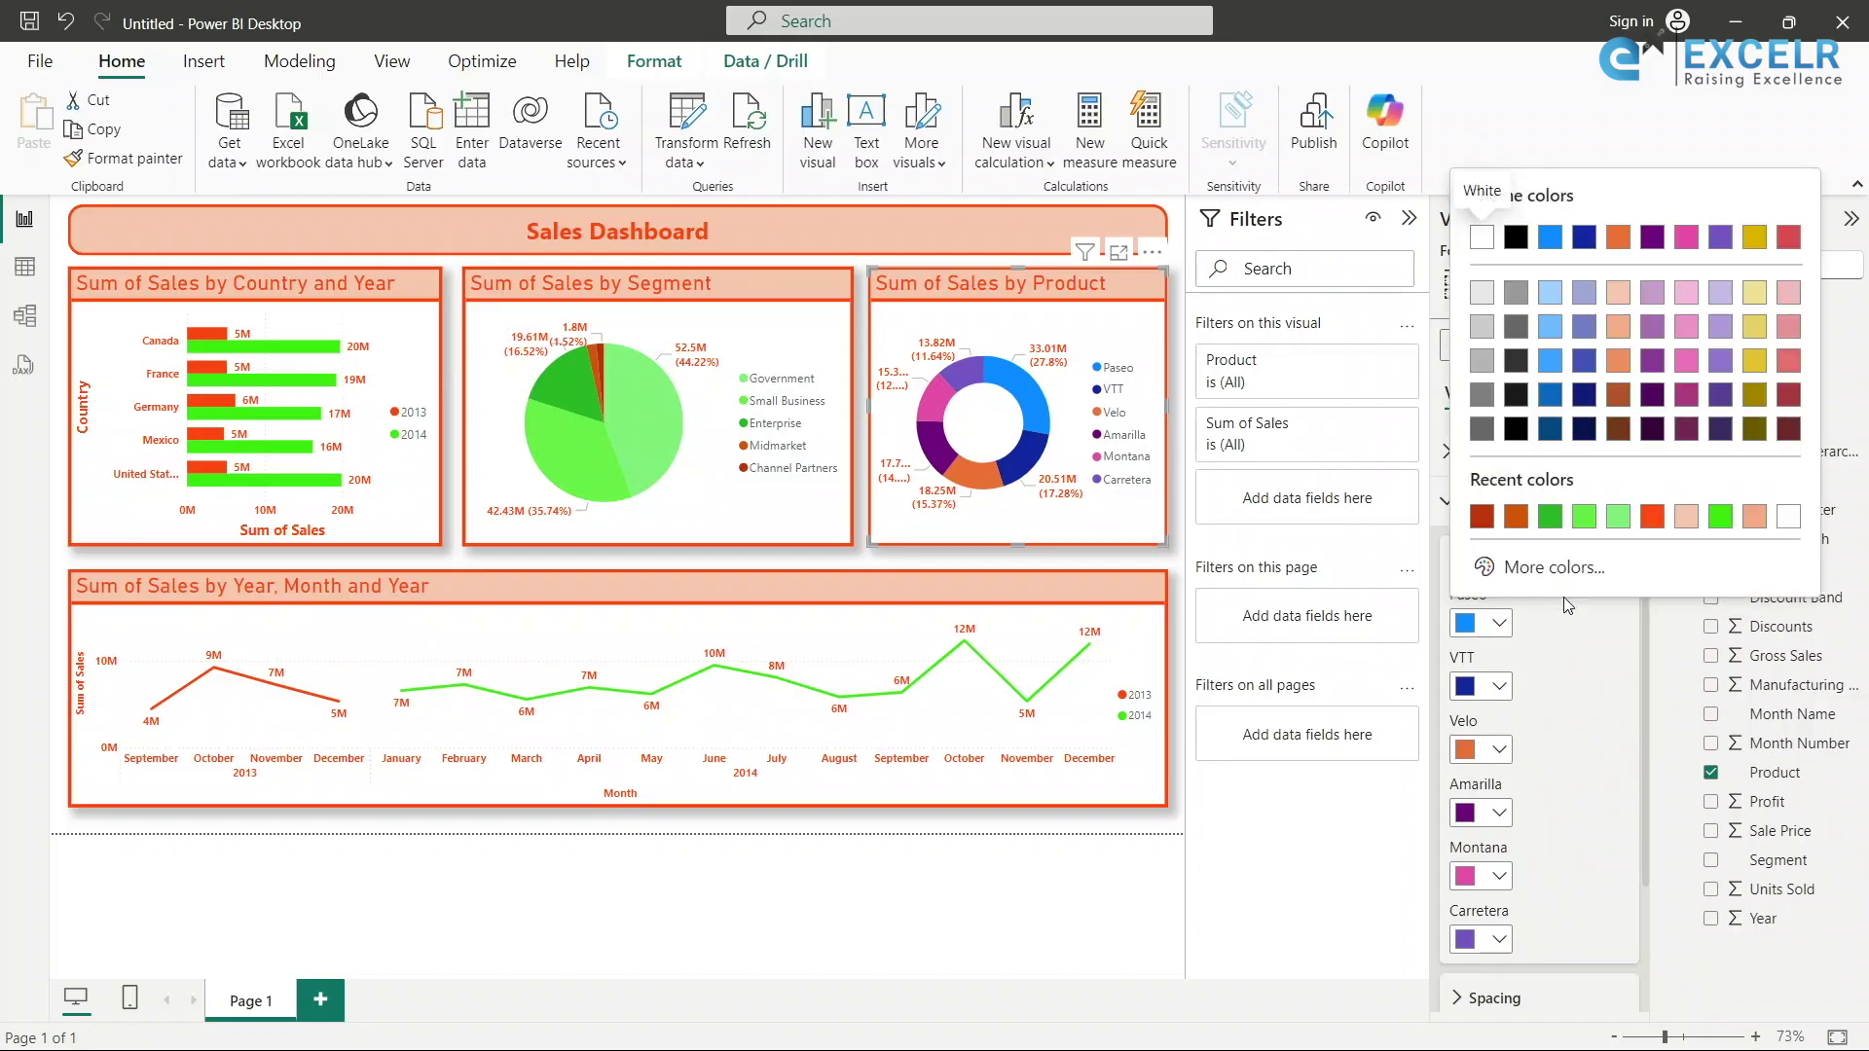
left_click(1686, 516)
left_click(1499, 686)
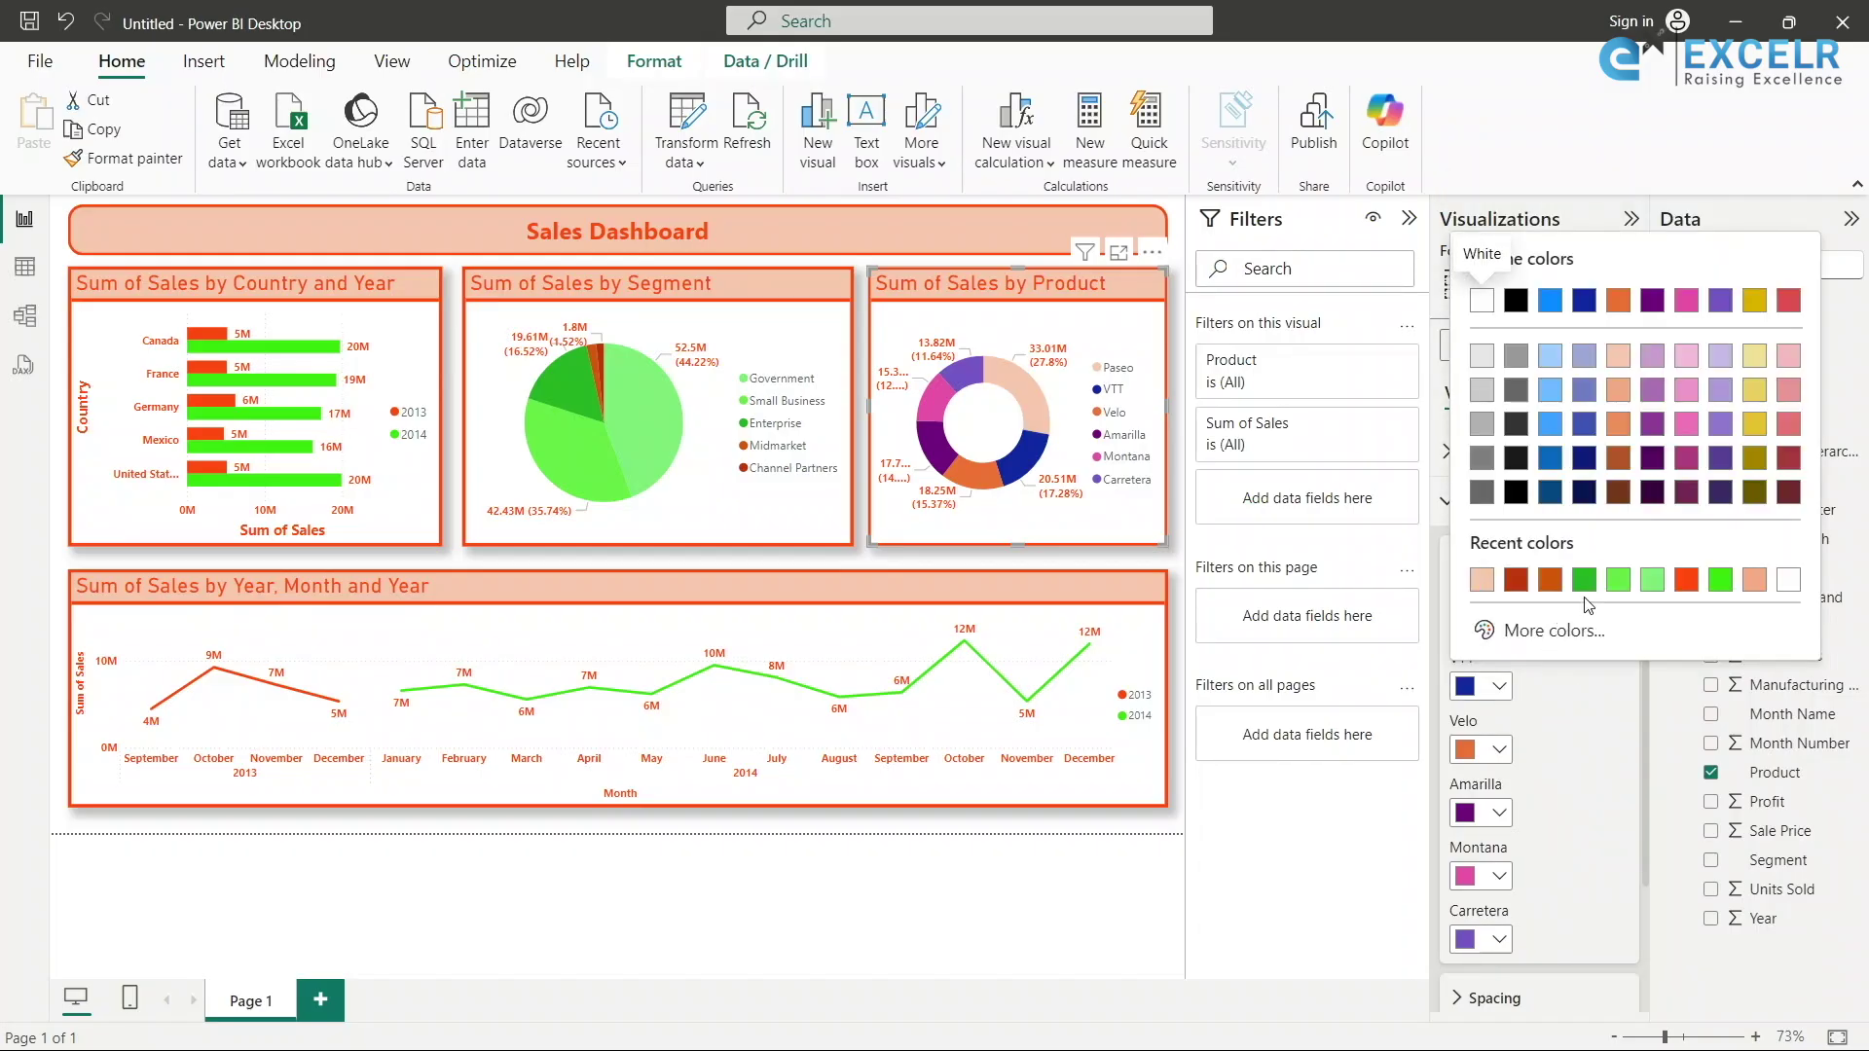
left_click(1687, 581)
Color the donut chart's Velo slice pale green and its Amarilla and Montana slices medium green, using the recent colors.
left_click(1498, 749)
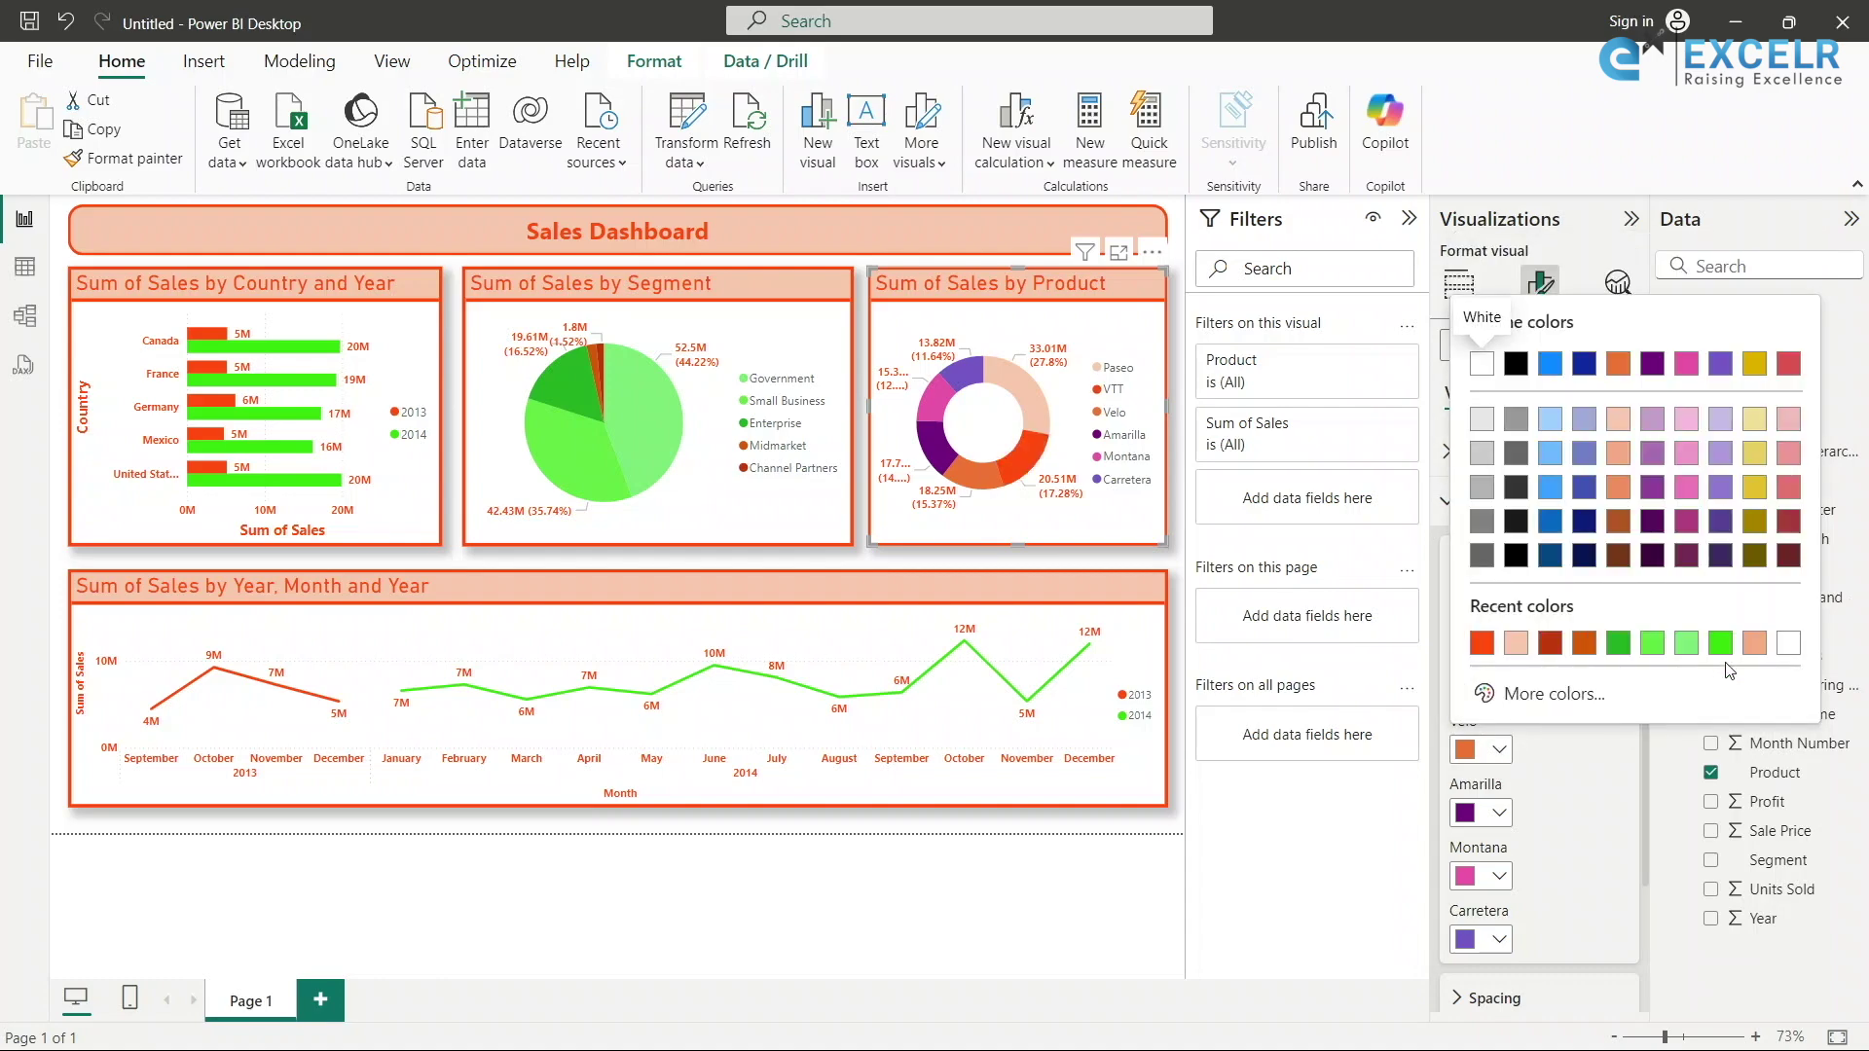
left_click(1690, 648)
left_click(1505, 816)
left_click(1647, 706)
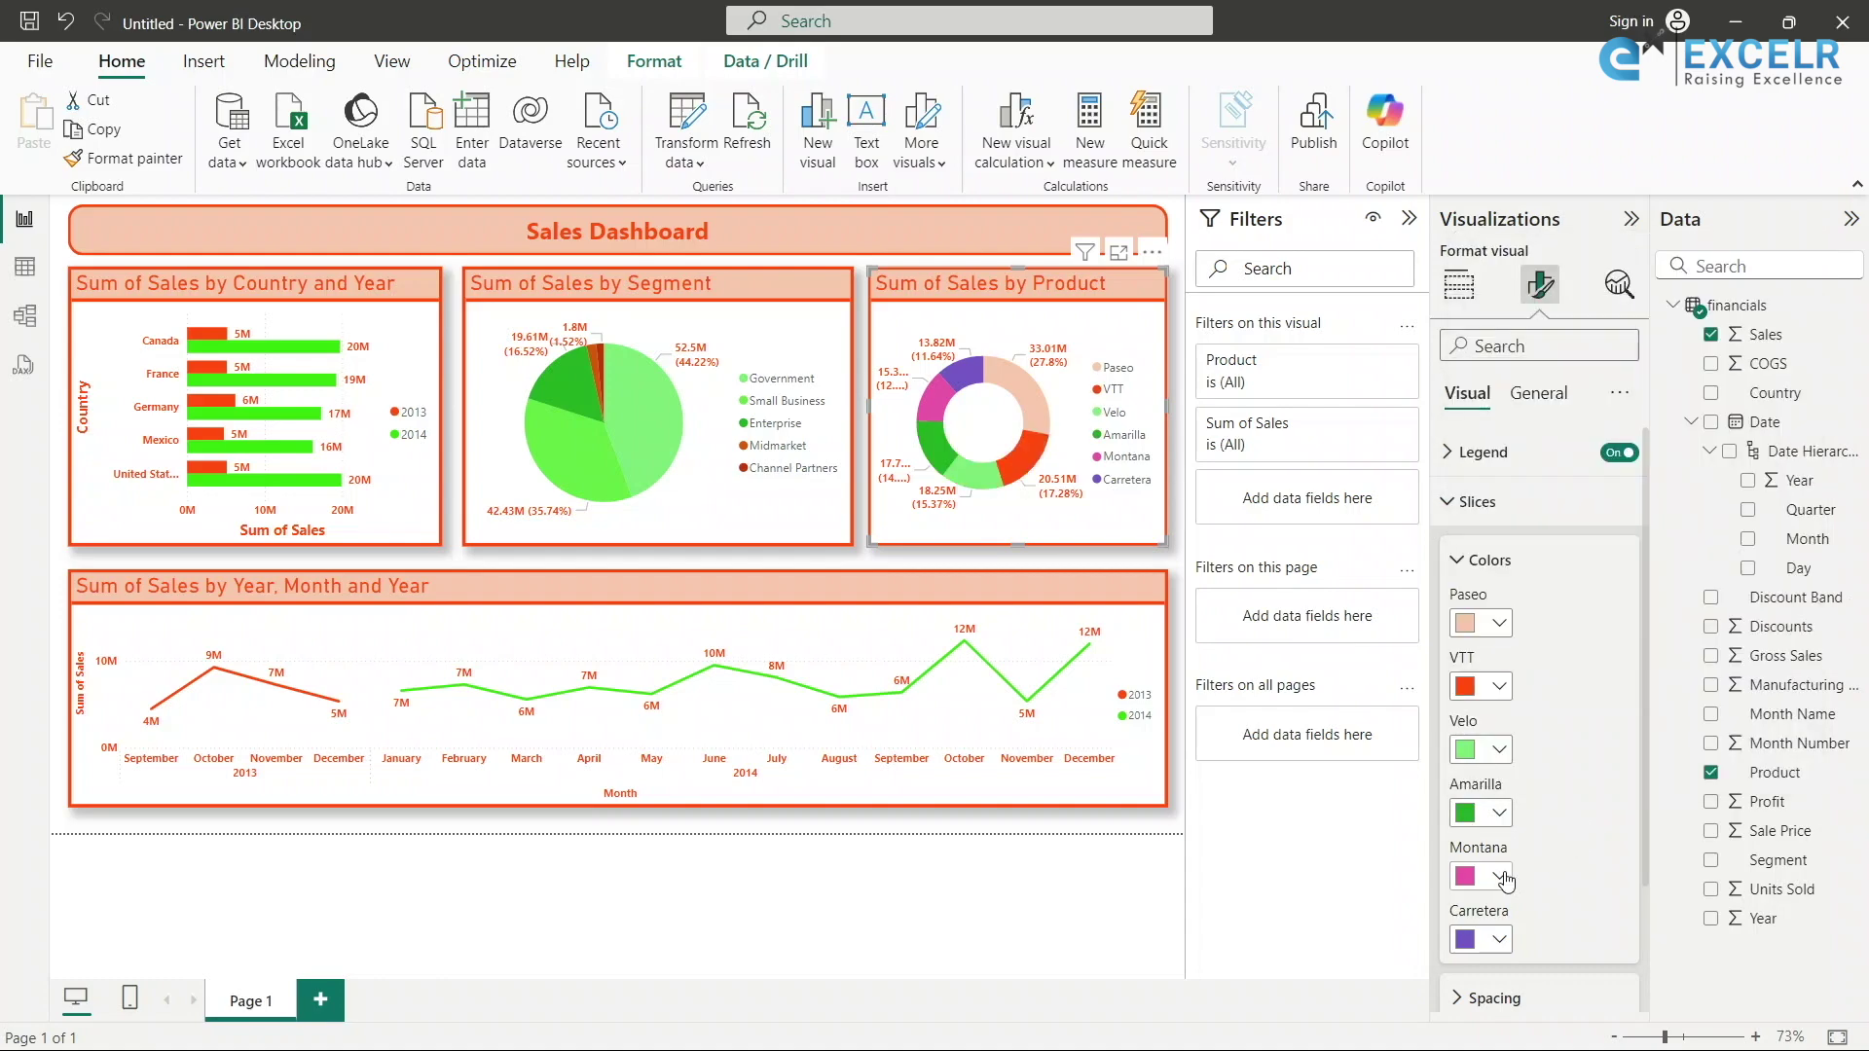
left_click(1498, 876)
left_click(1487, 773)
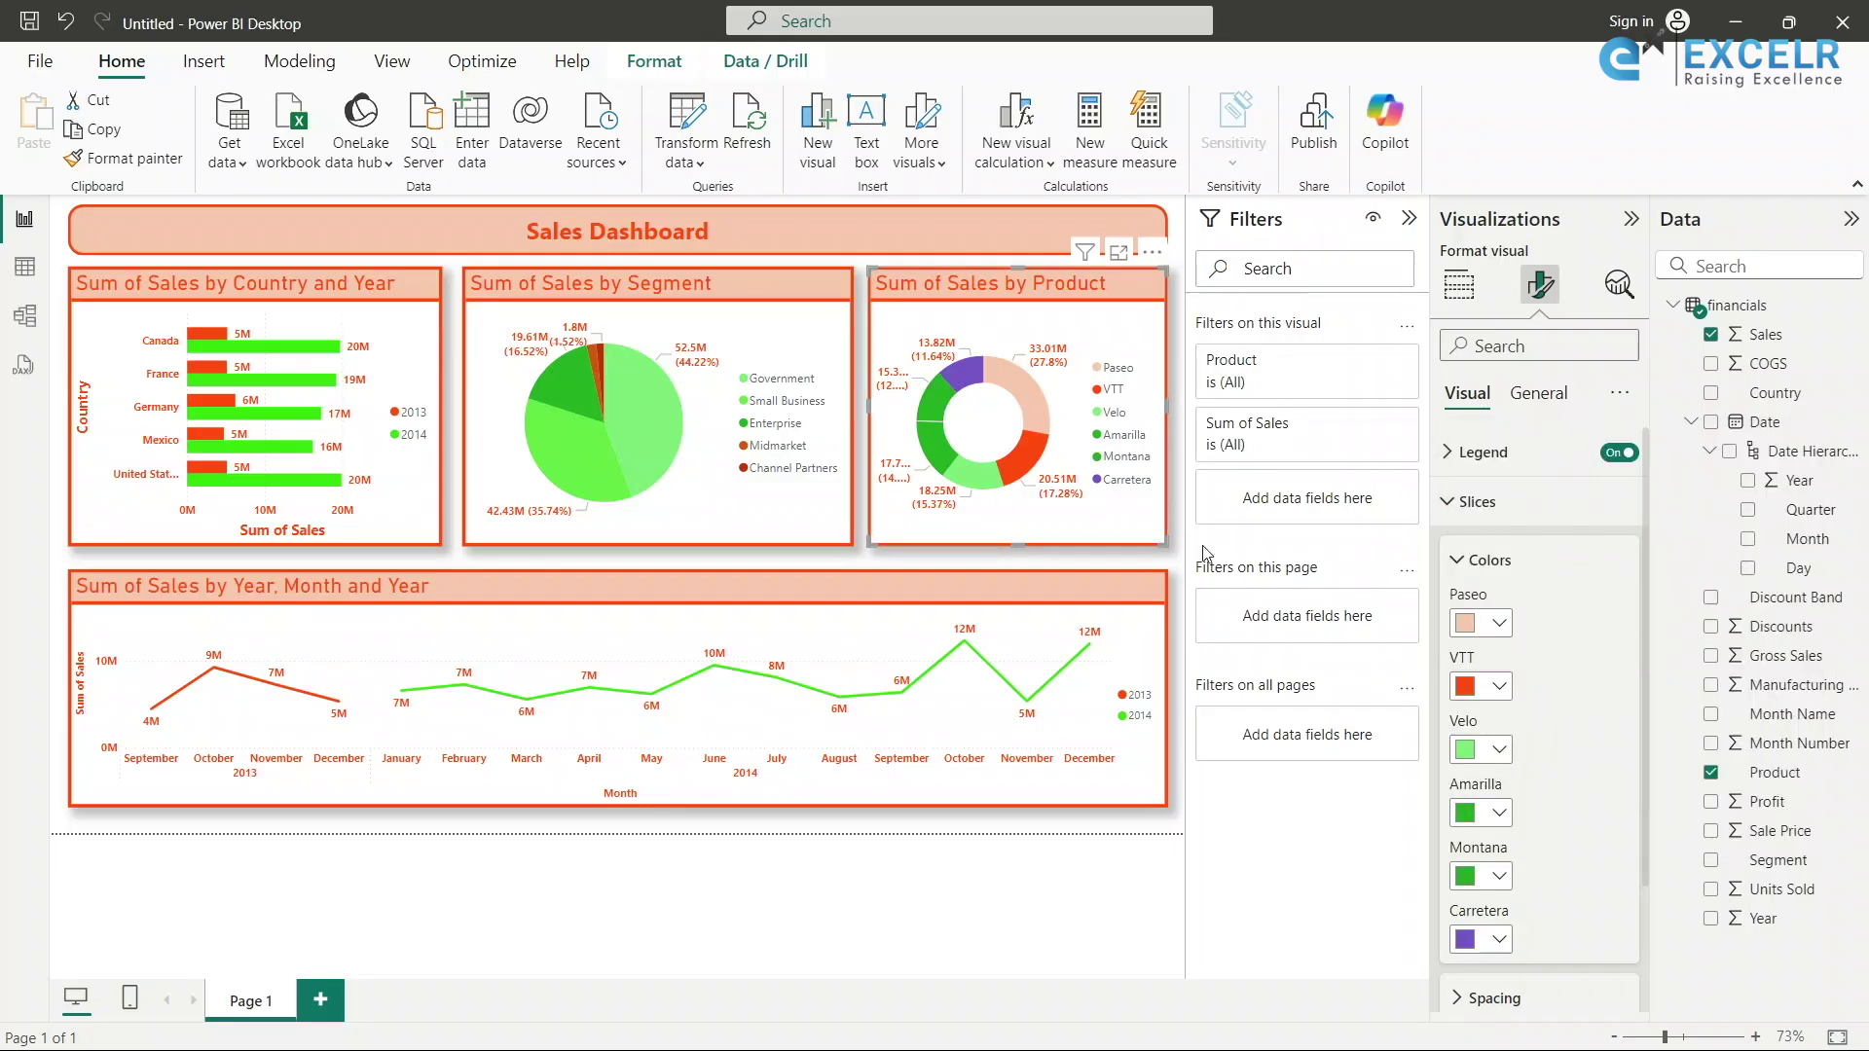
Try bright green on the donut chart's Amarilla slice, and settle on the recent dark red.
left_click(1498, 813)
left_click(1674, 699)
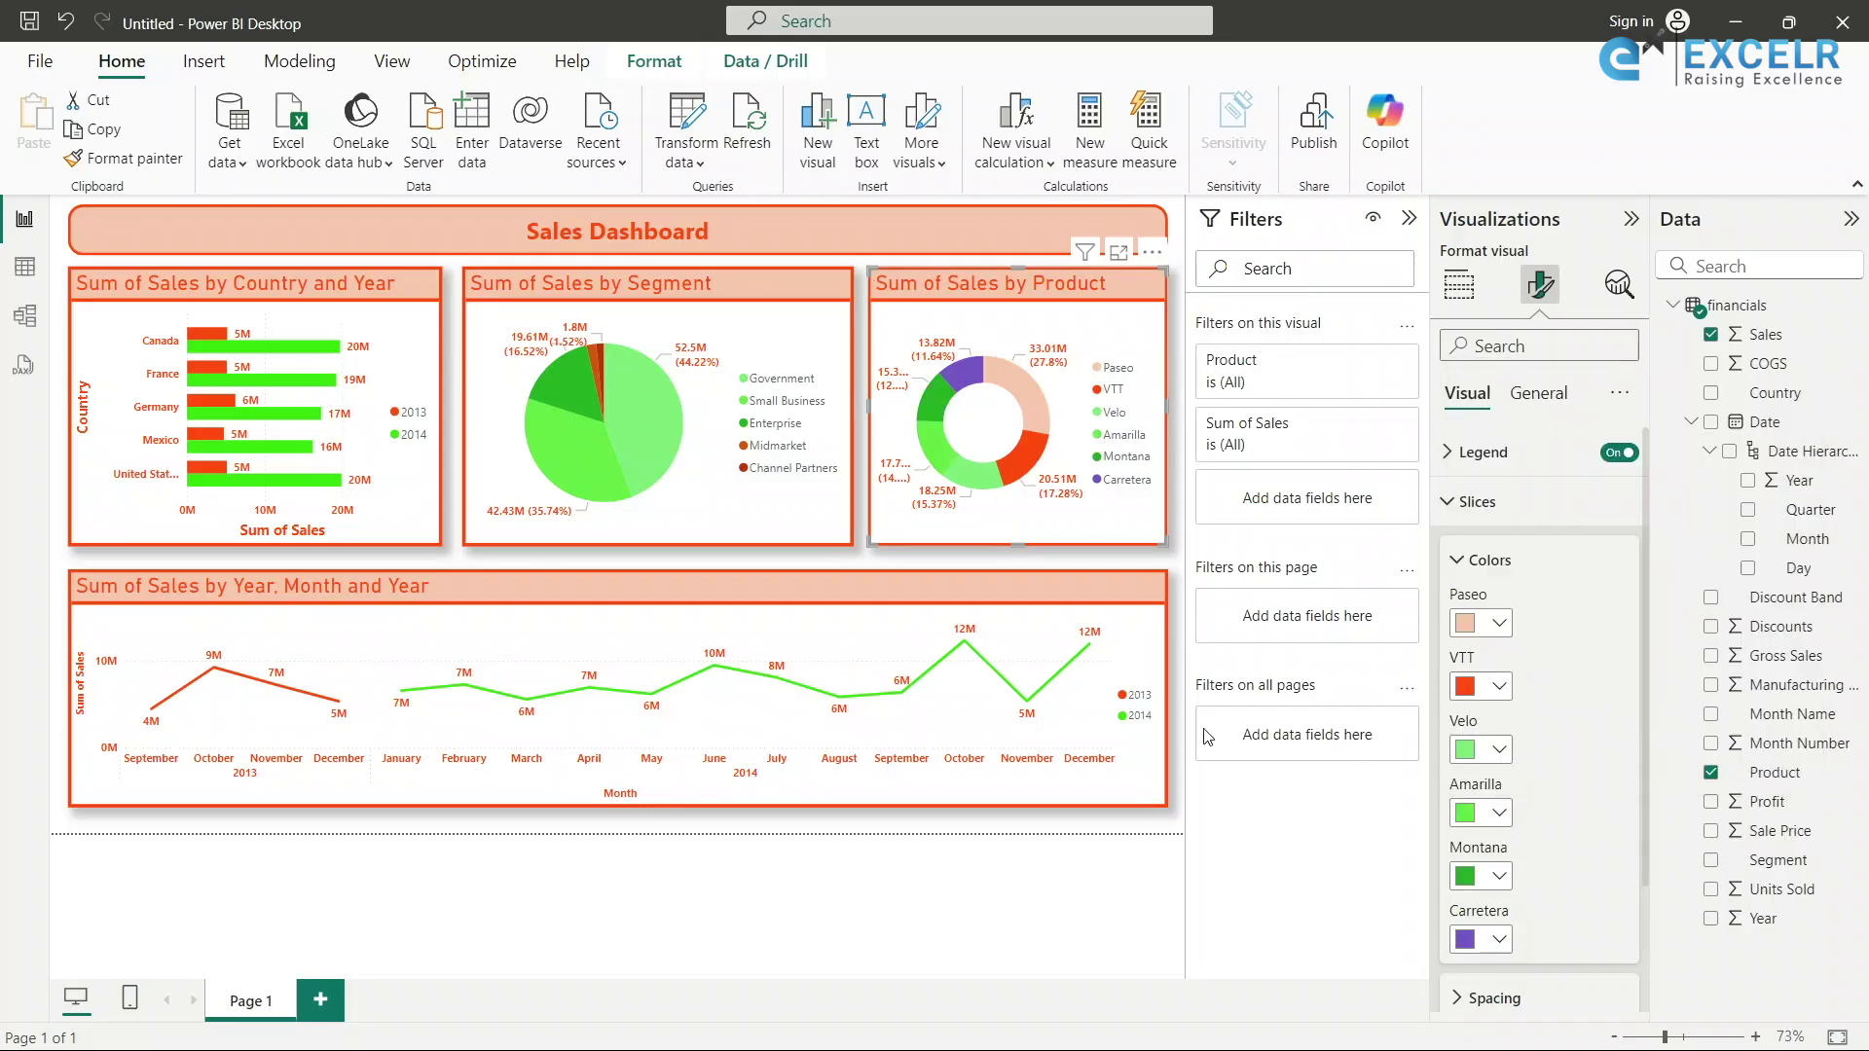
left_click(1499, 813)
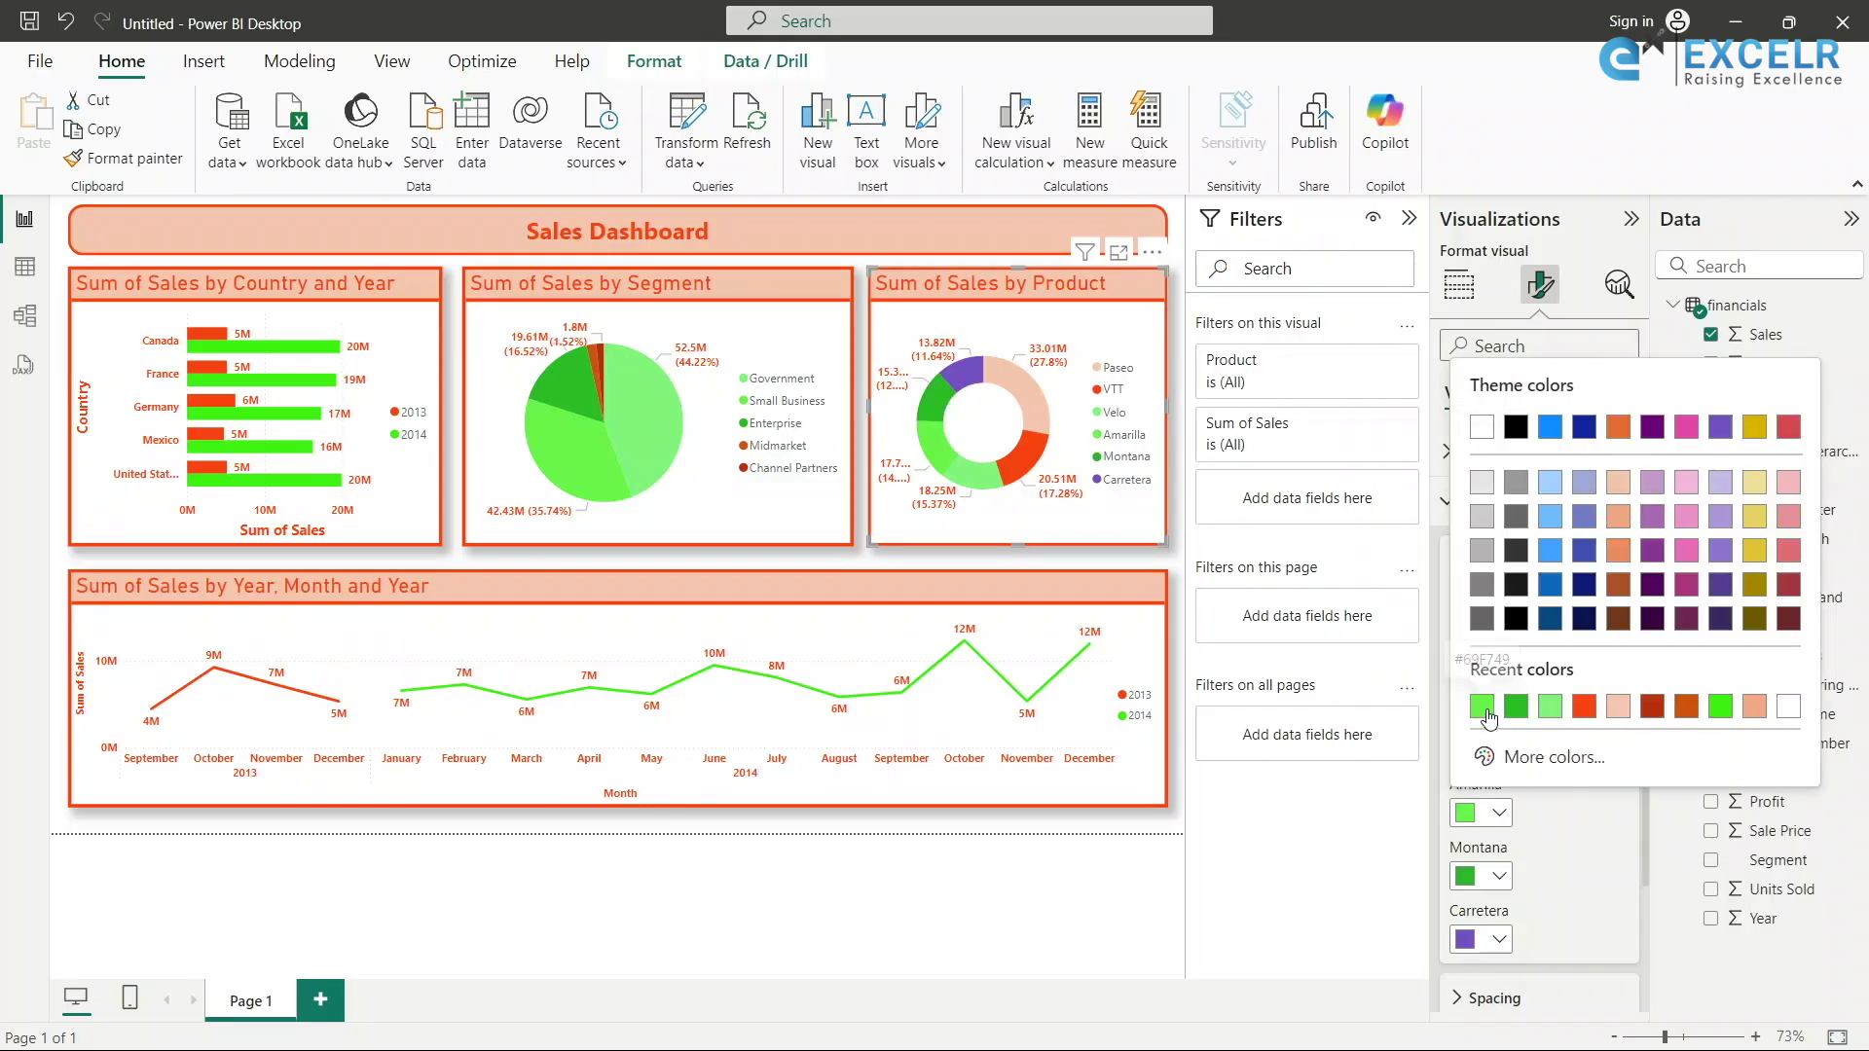
left_click(1652, 705)
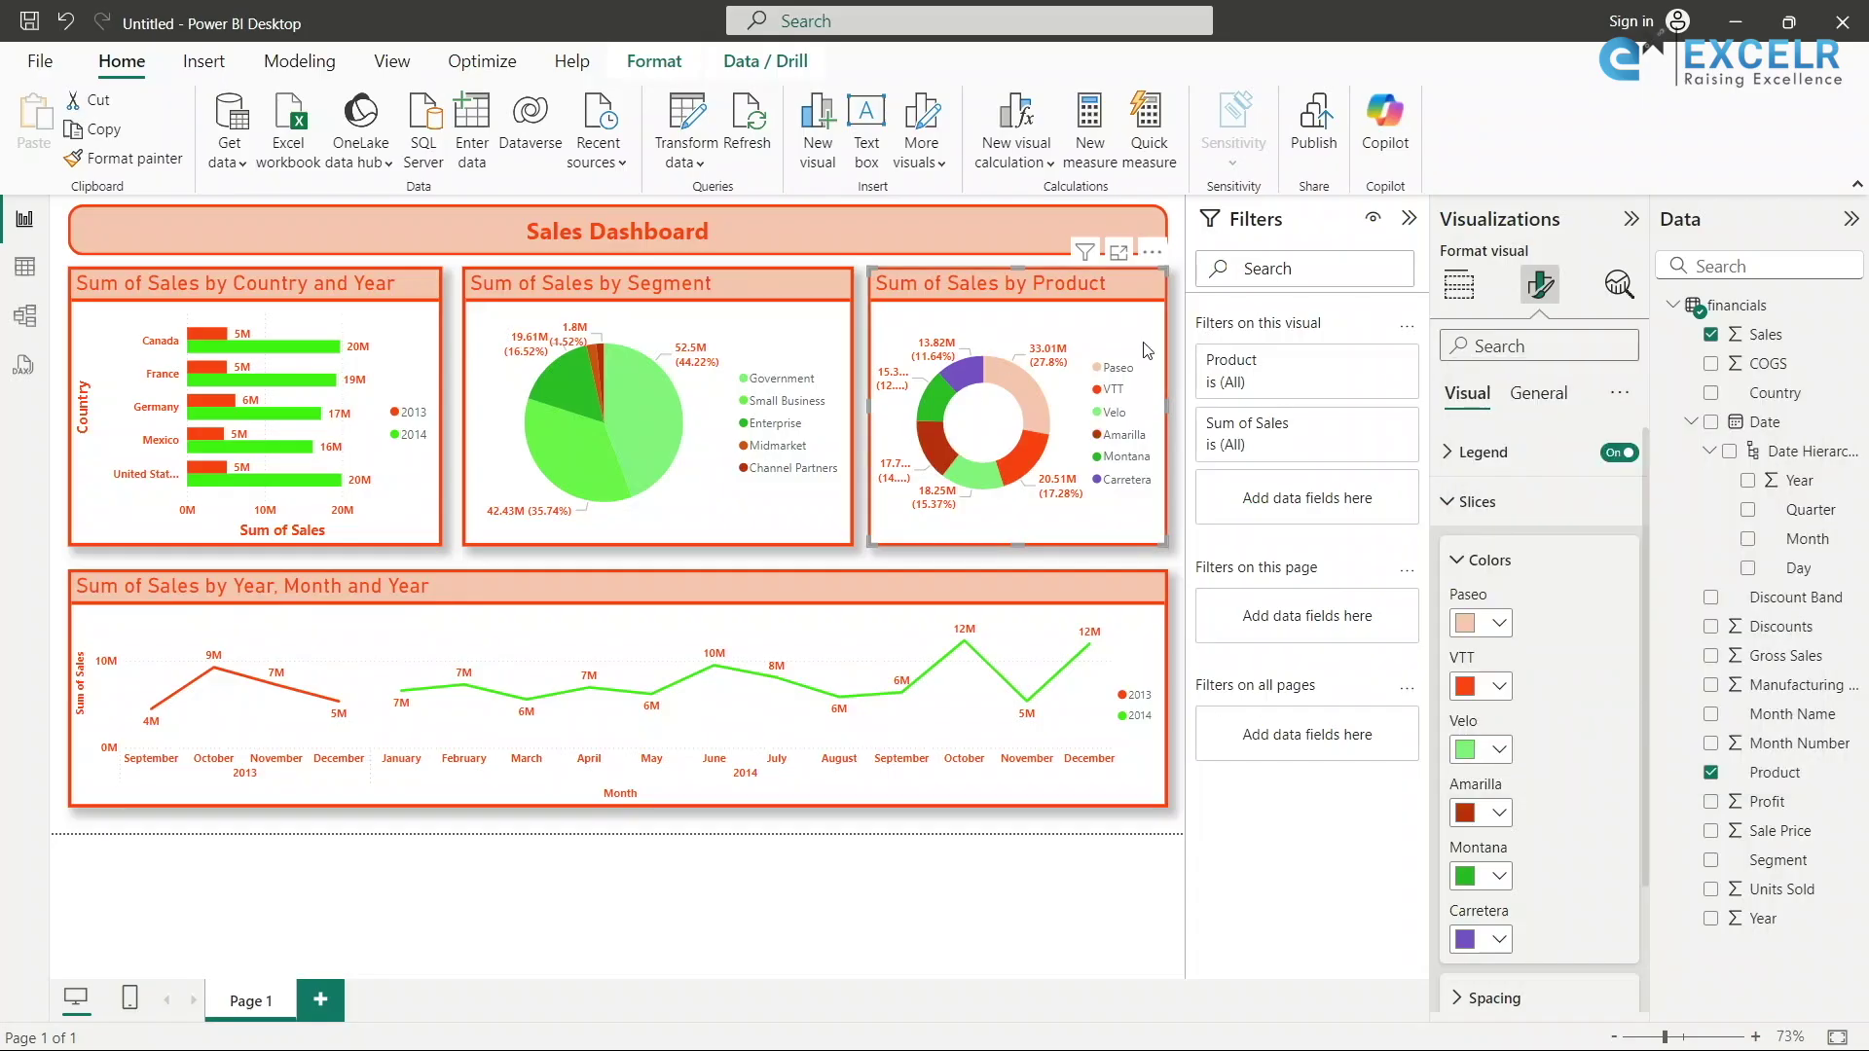
Try the recent dark red, light orange and medium green (#2DBF26) in turn on the donut chart's Carretera slice.
left_click(1499, 938)
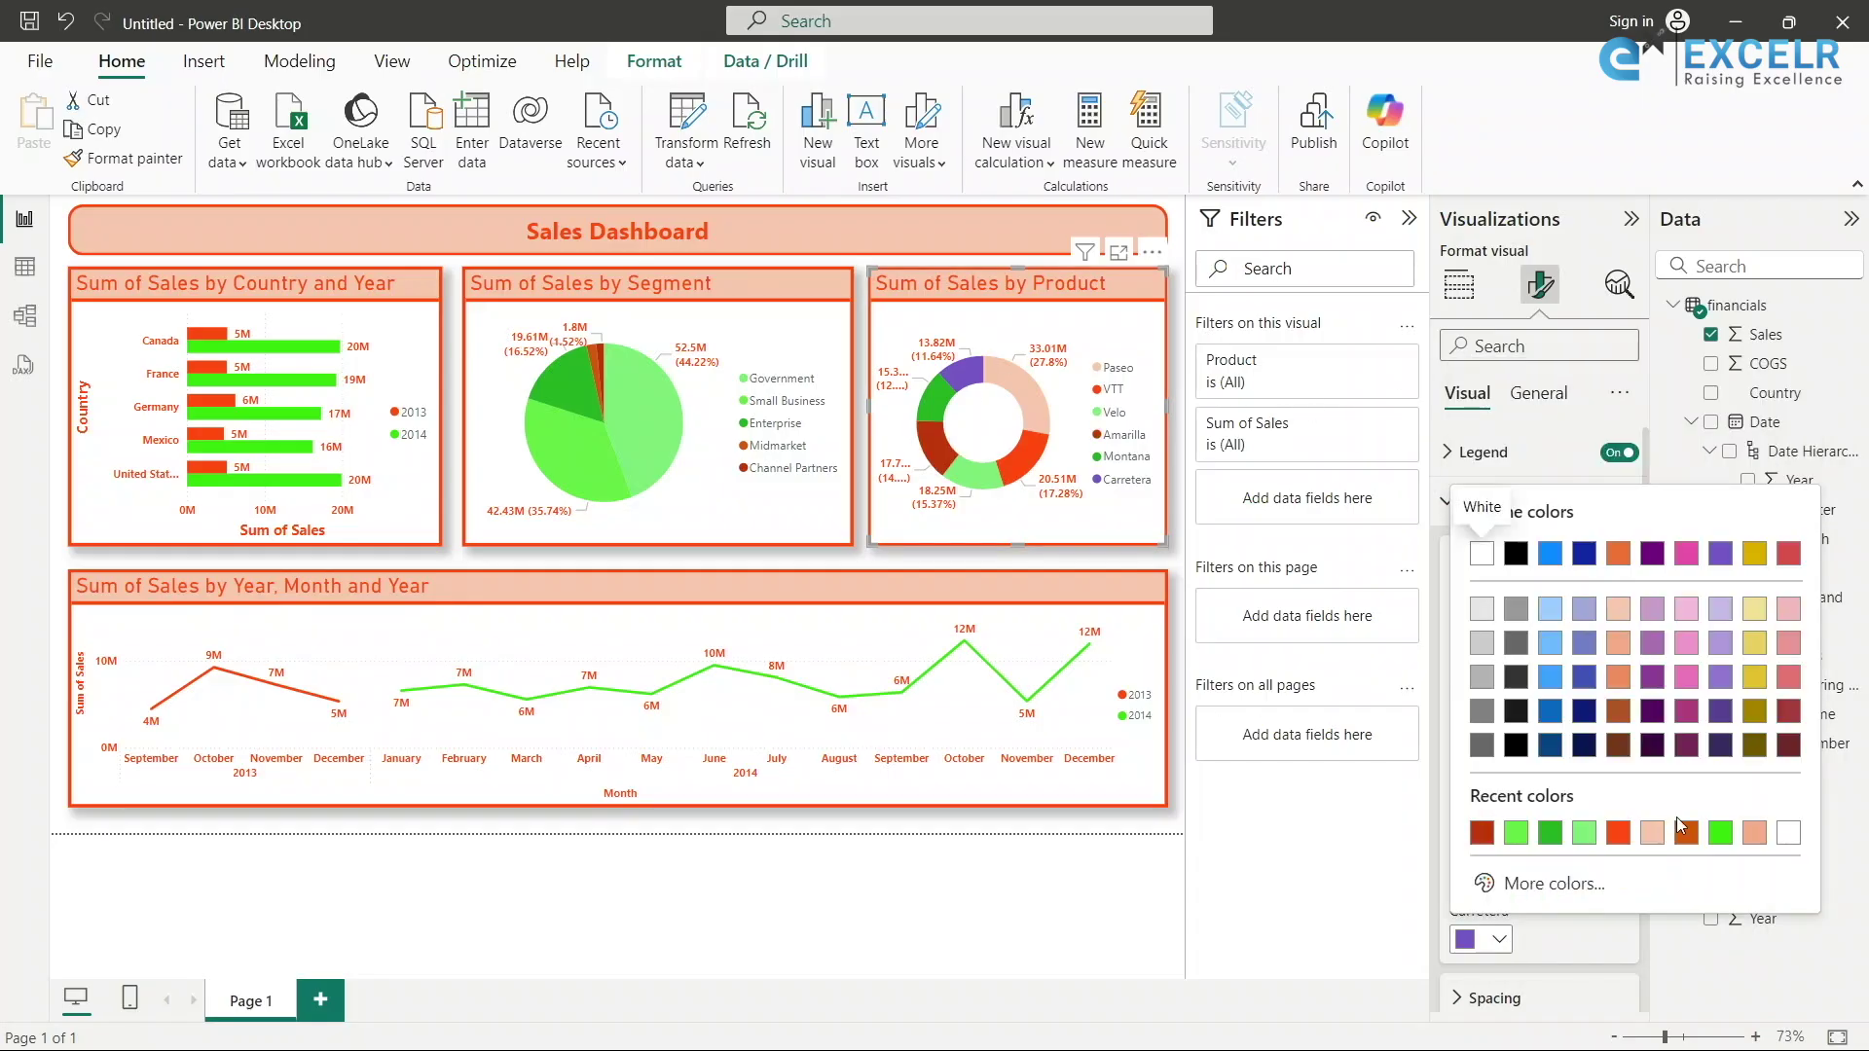
left_click(1614, 835)
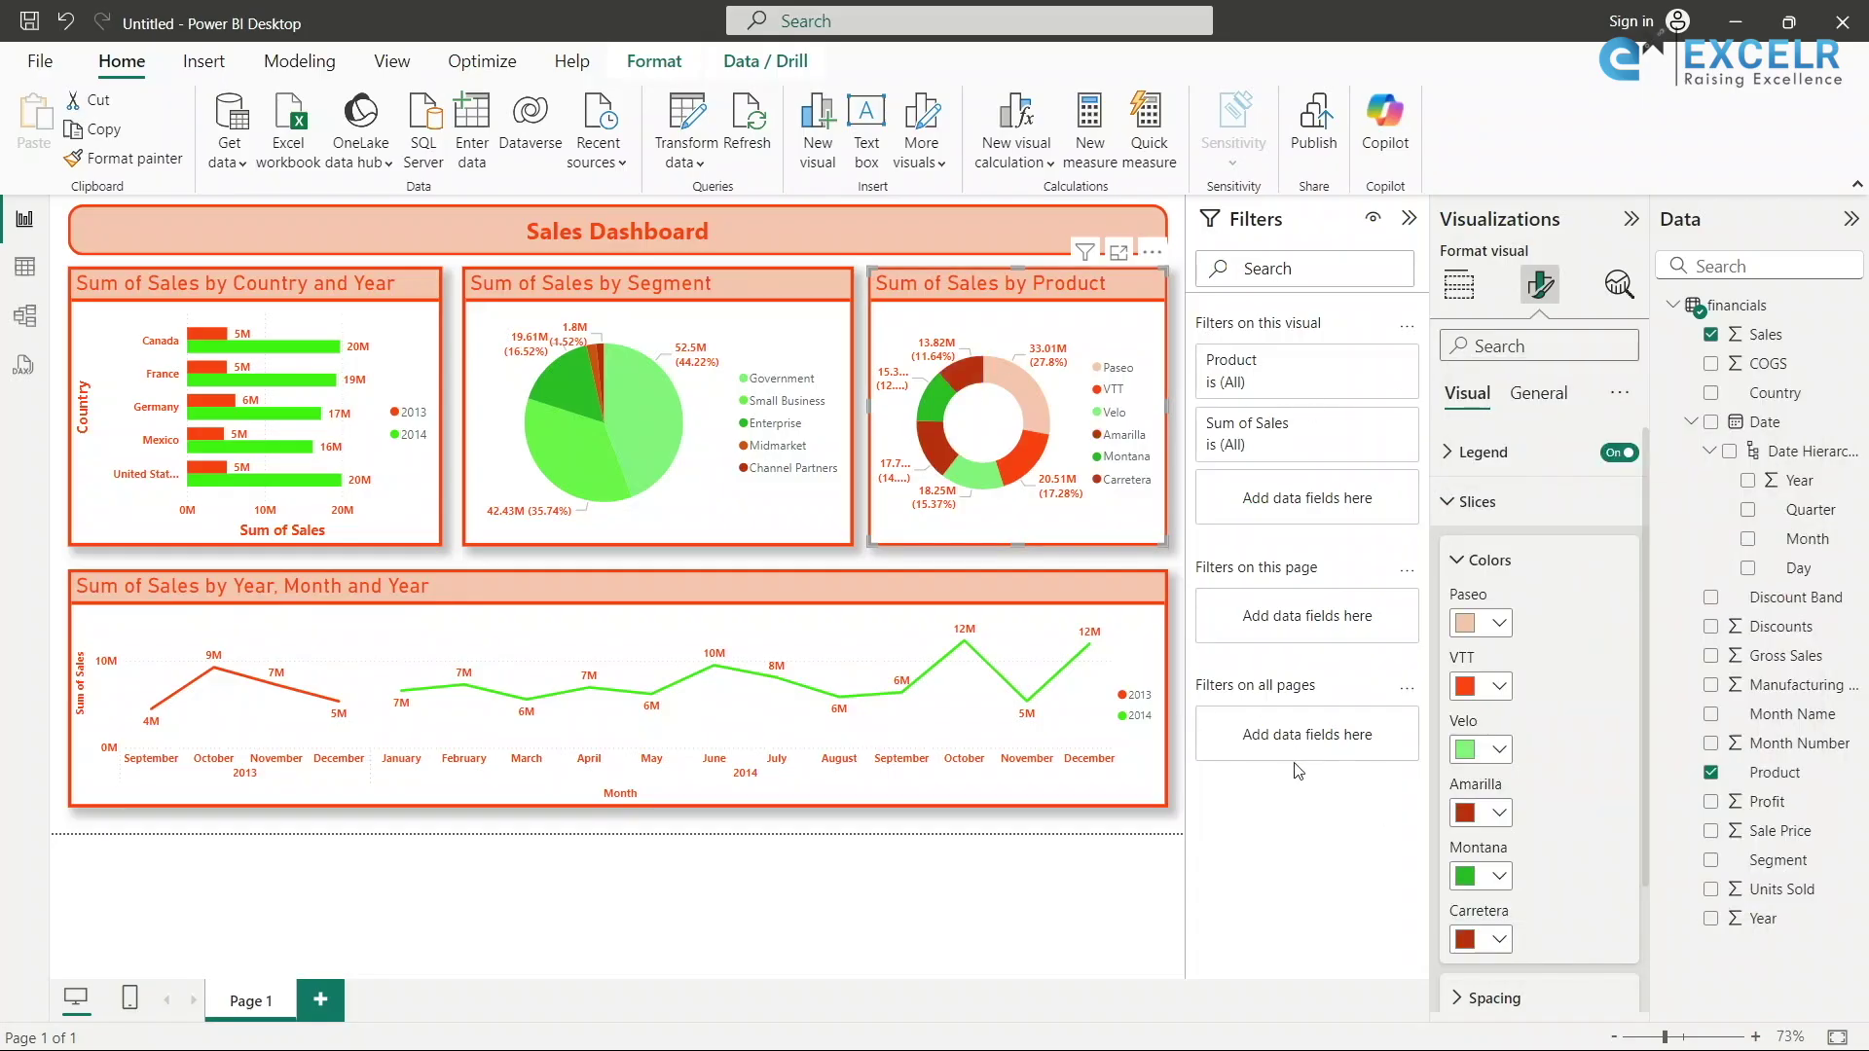
left_click(1499, 938)
left_click(1762, 839)
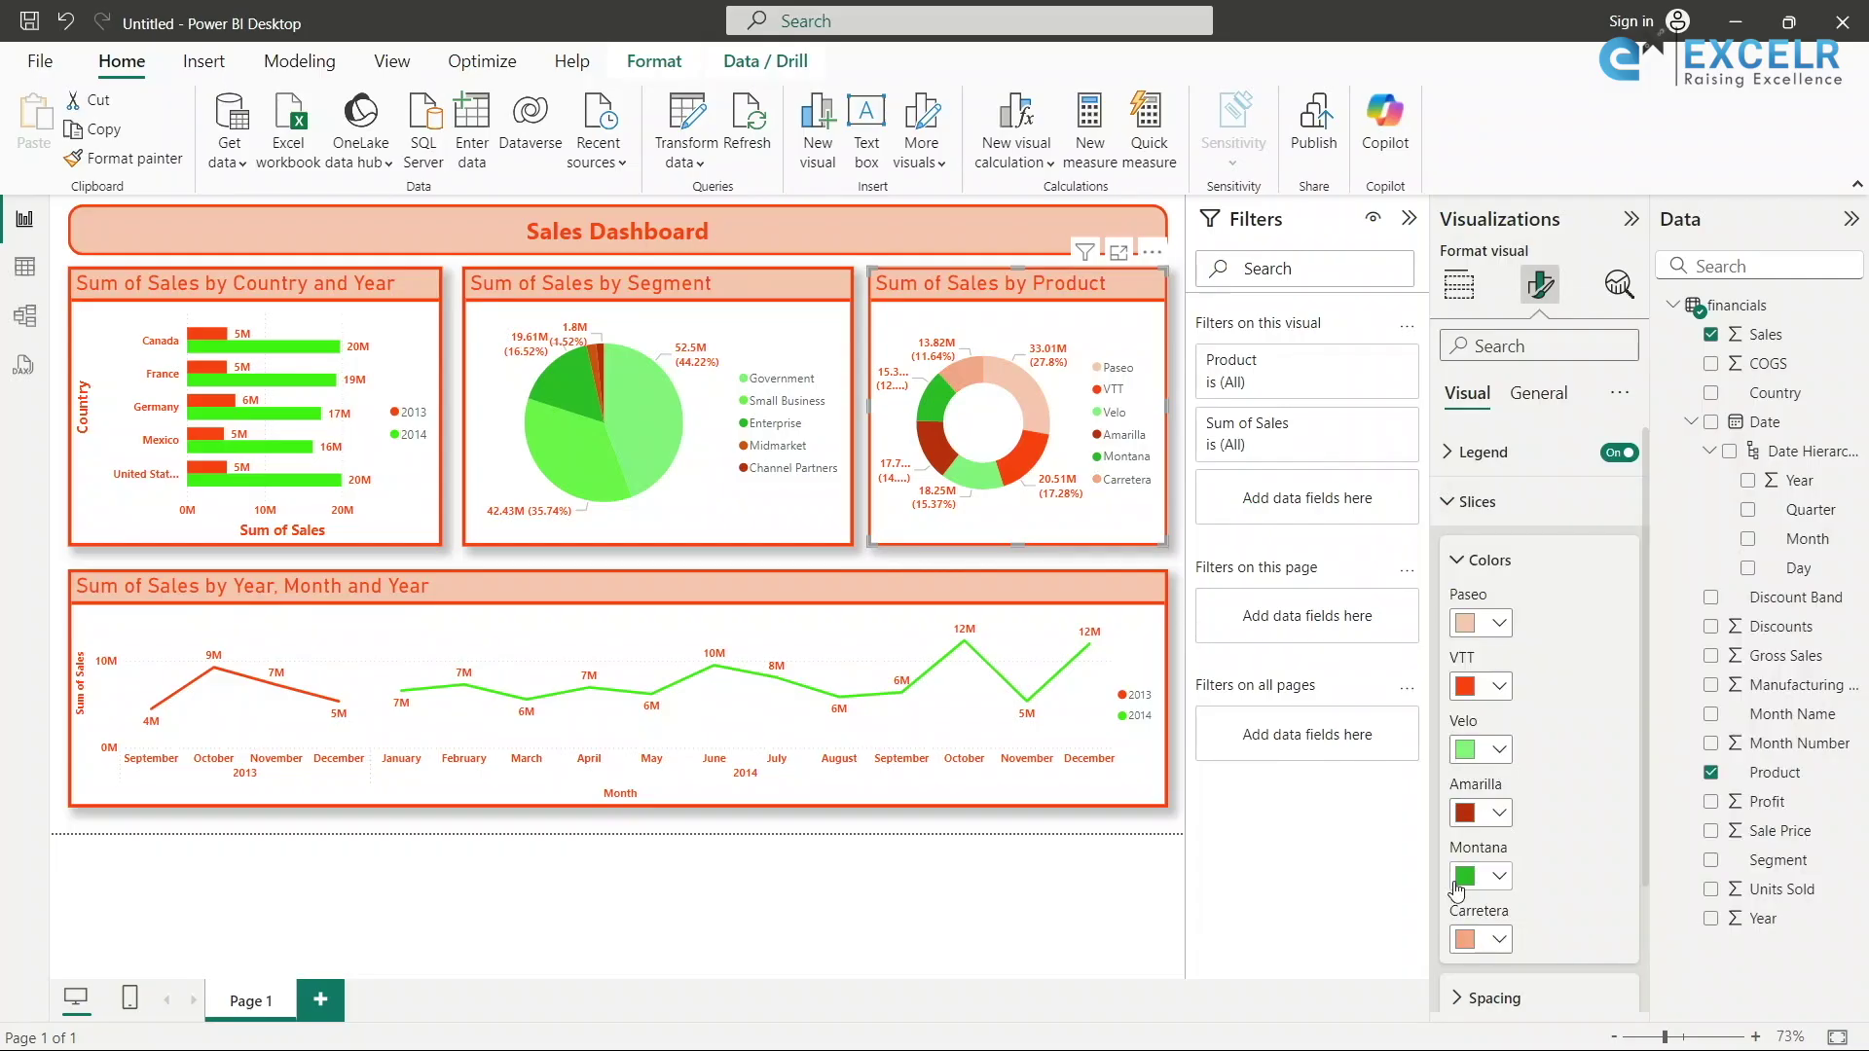
scroll(1519, 744, "down", 3)
left_click(1502, 782)
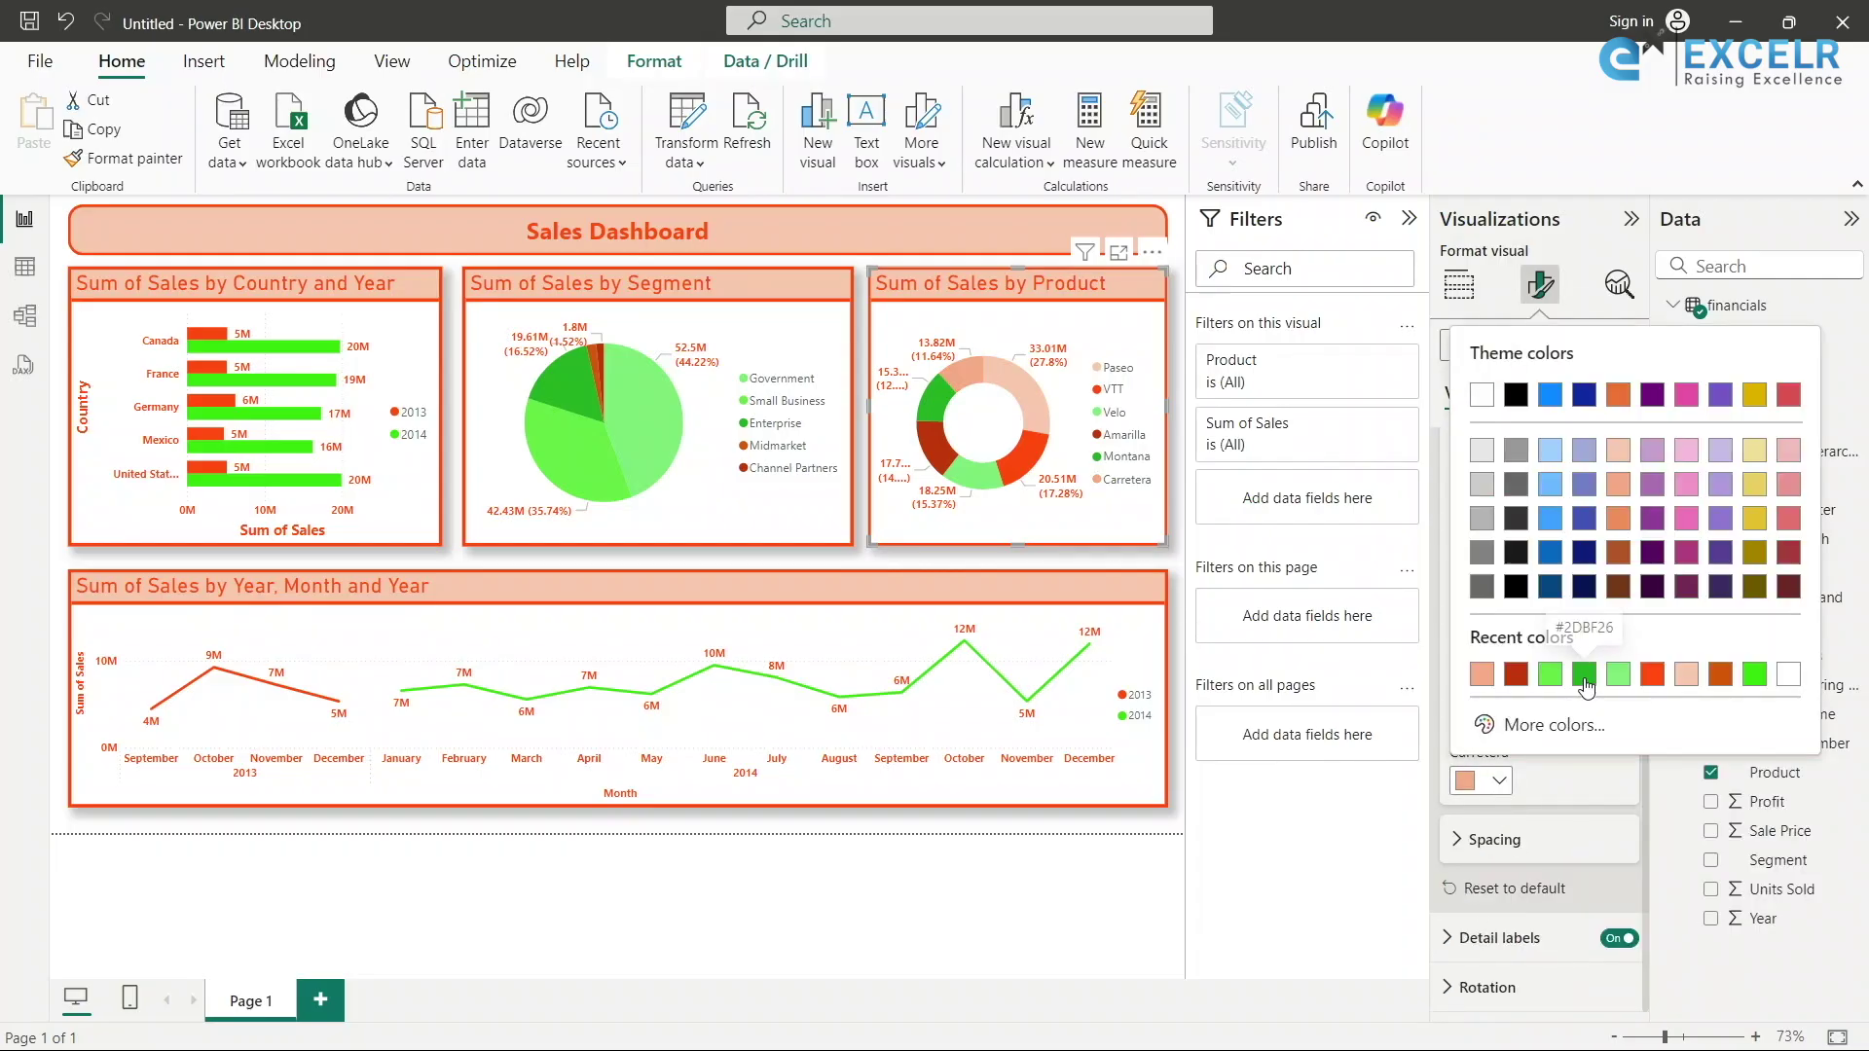
left_click(1585, 668)
Color the donut chart's Carretera slice brownish orange from the recent colors.
left_click(1500, 781)
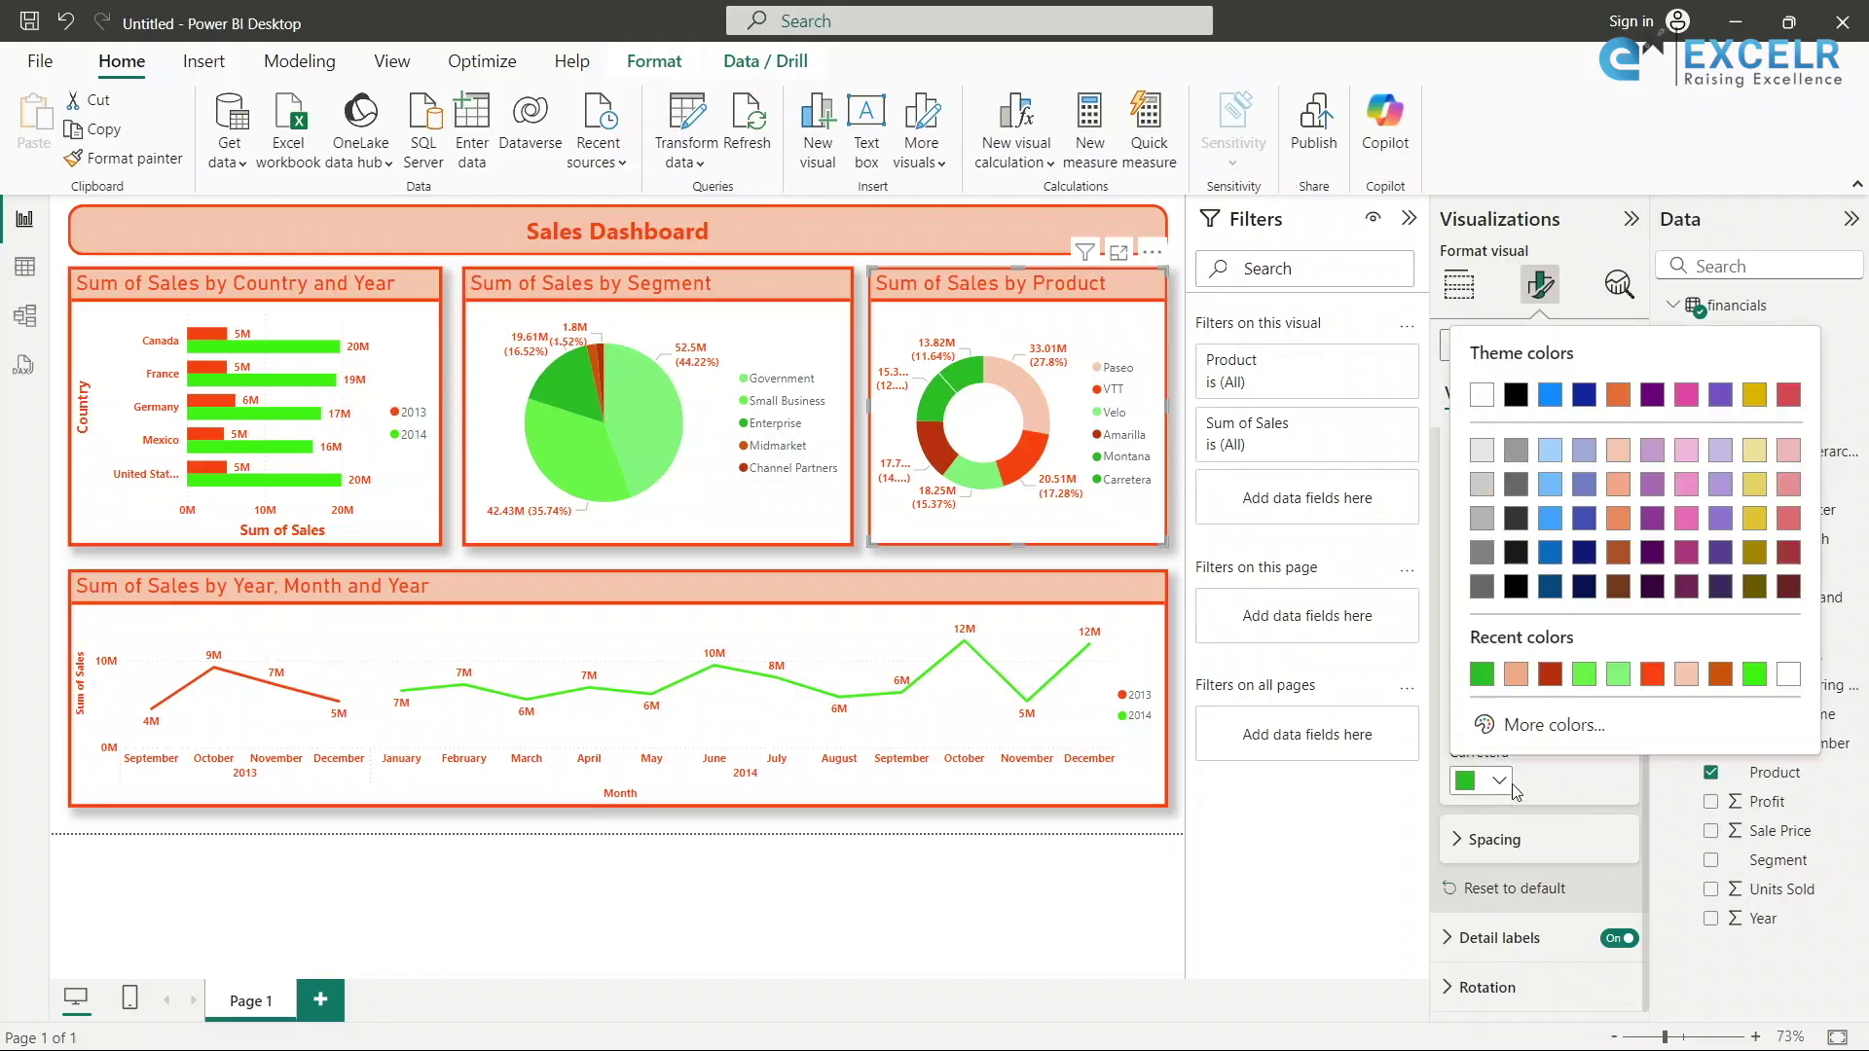
left_click(1718, 672)
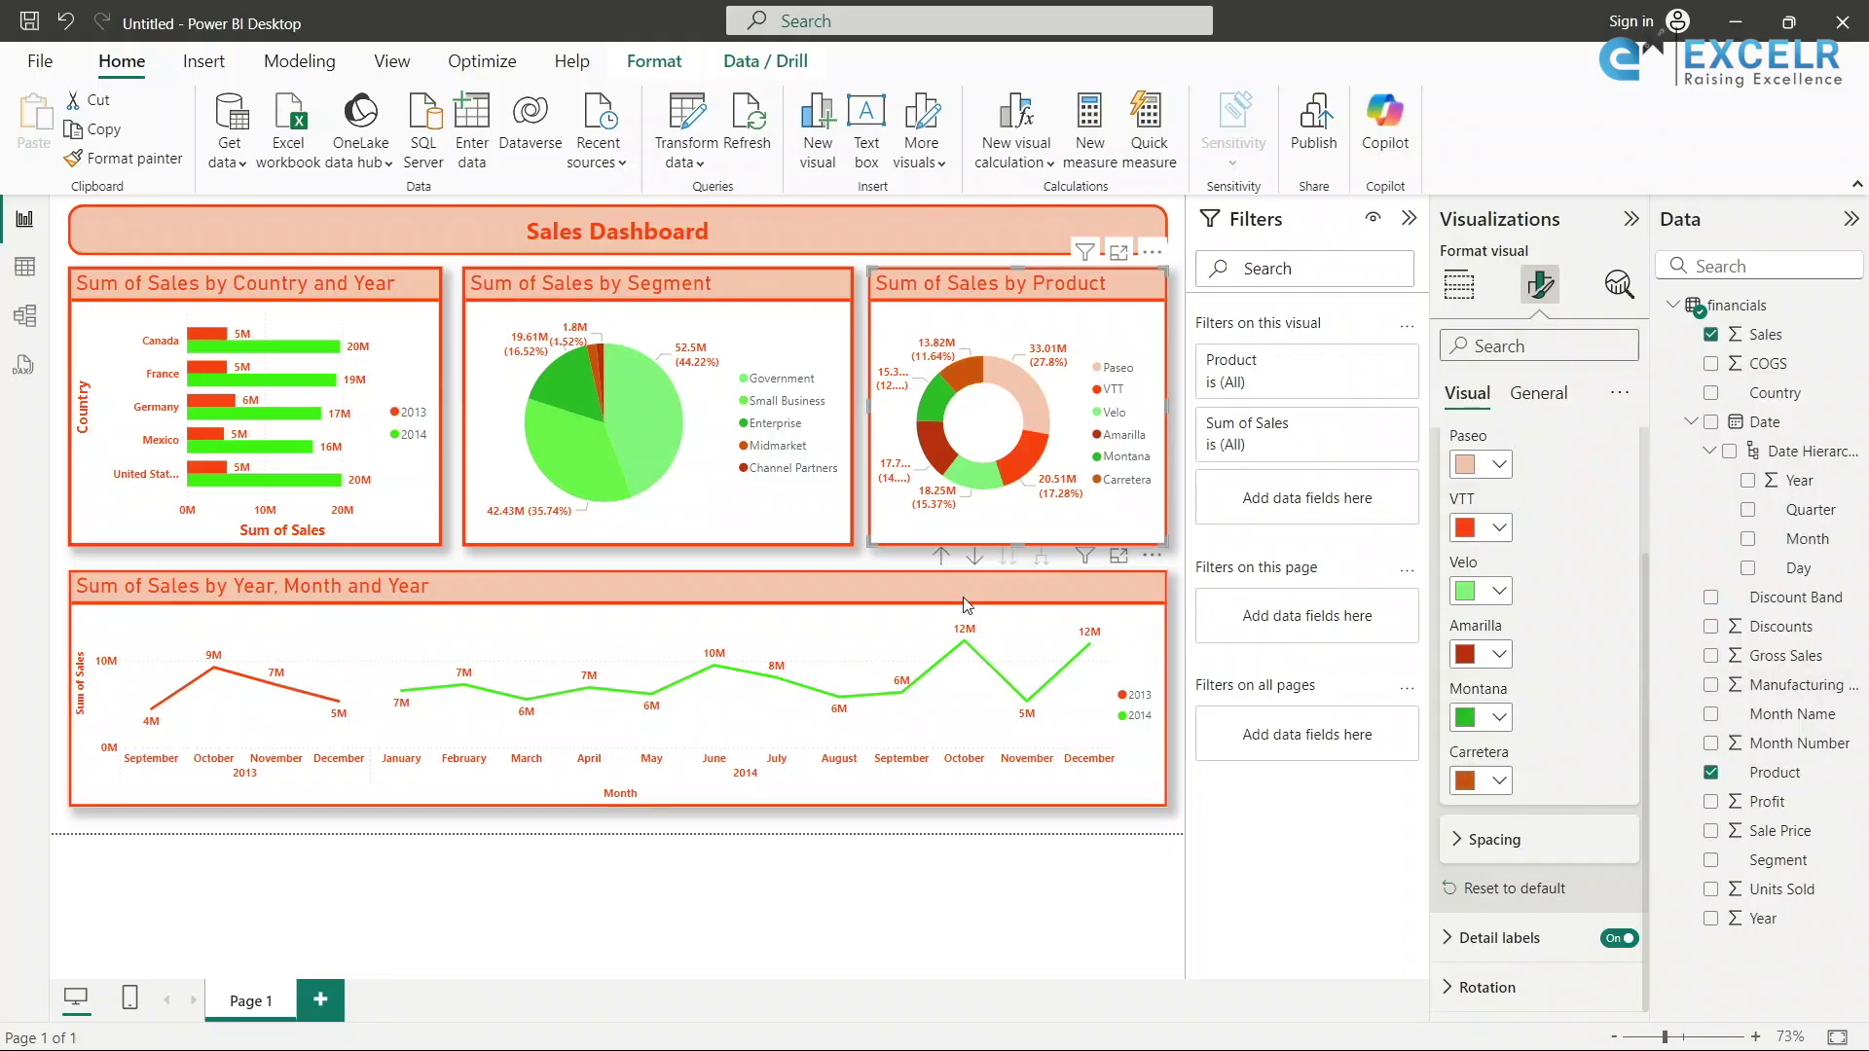